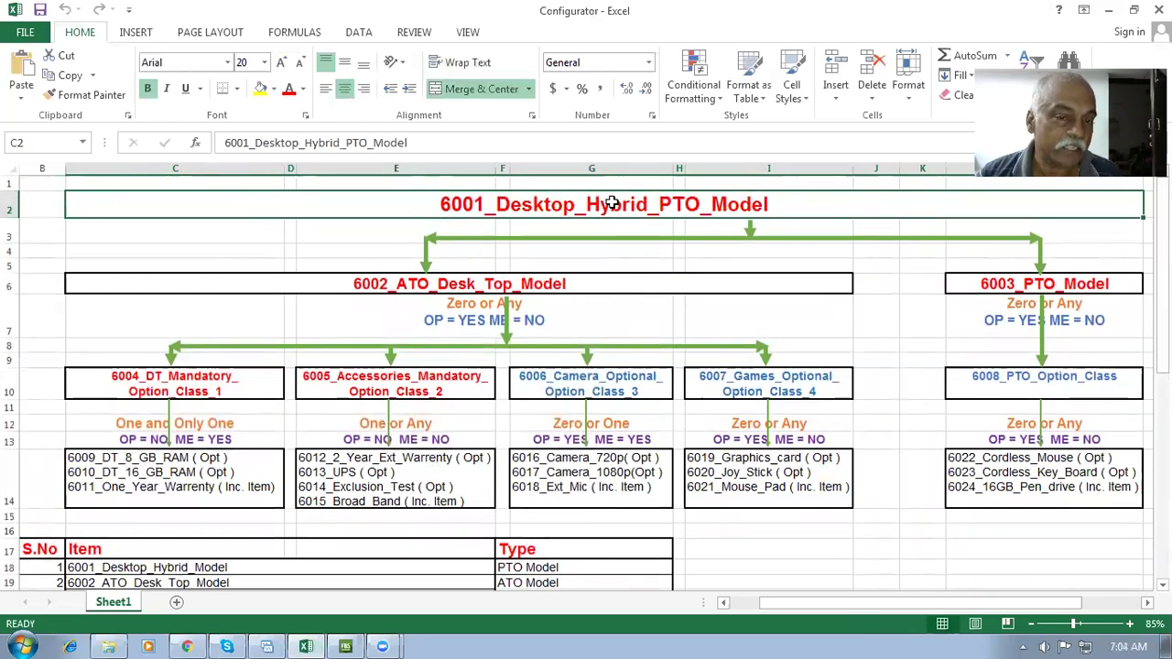
# Review the 6001_Desktop_Hybrid_PTO_Model hierarchy in the sheet, covering its ATO and PTO models and their option classes
pyautogui.click(615, 283)
pyautogui.click(977, 286)
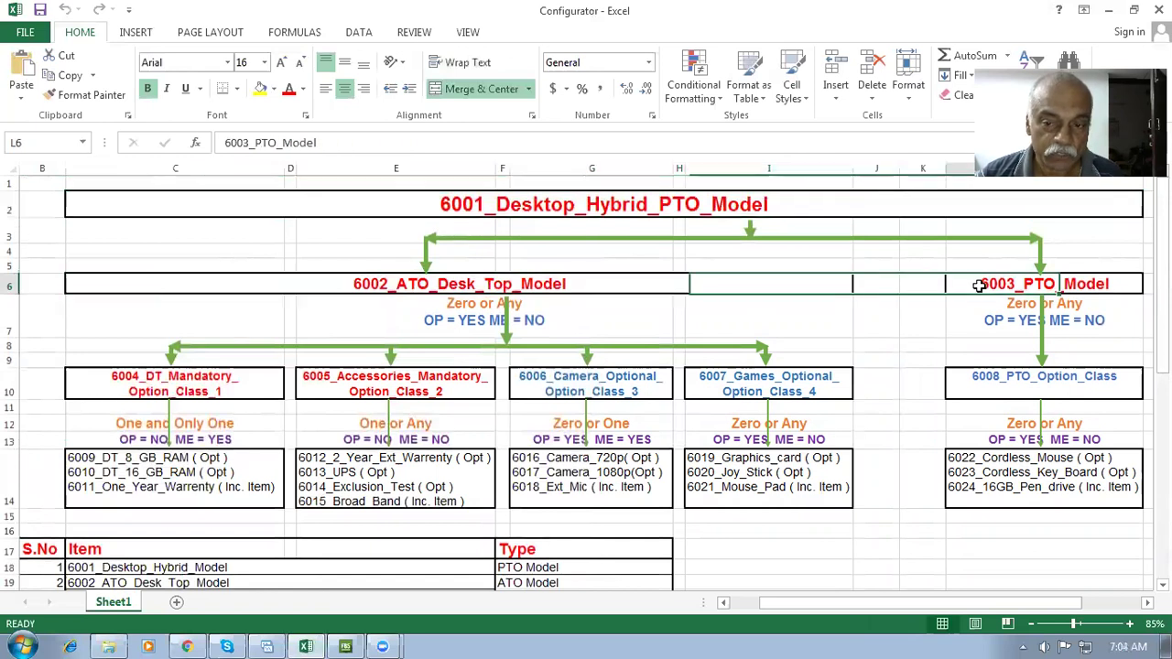
pyautogui.click(481, 208)
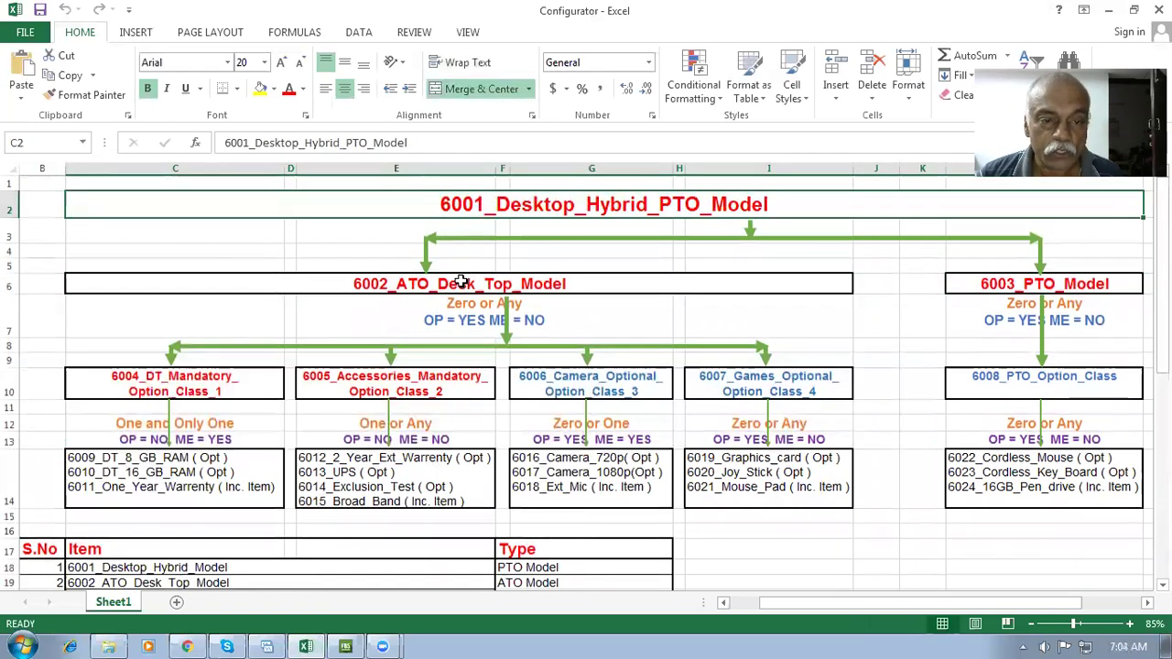
pyautogui.click(463, 282)
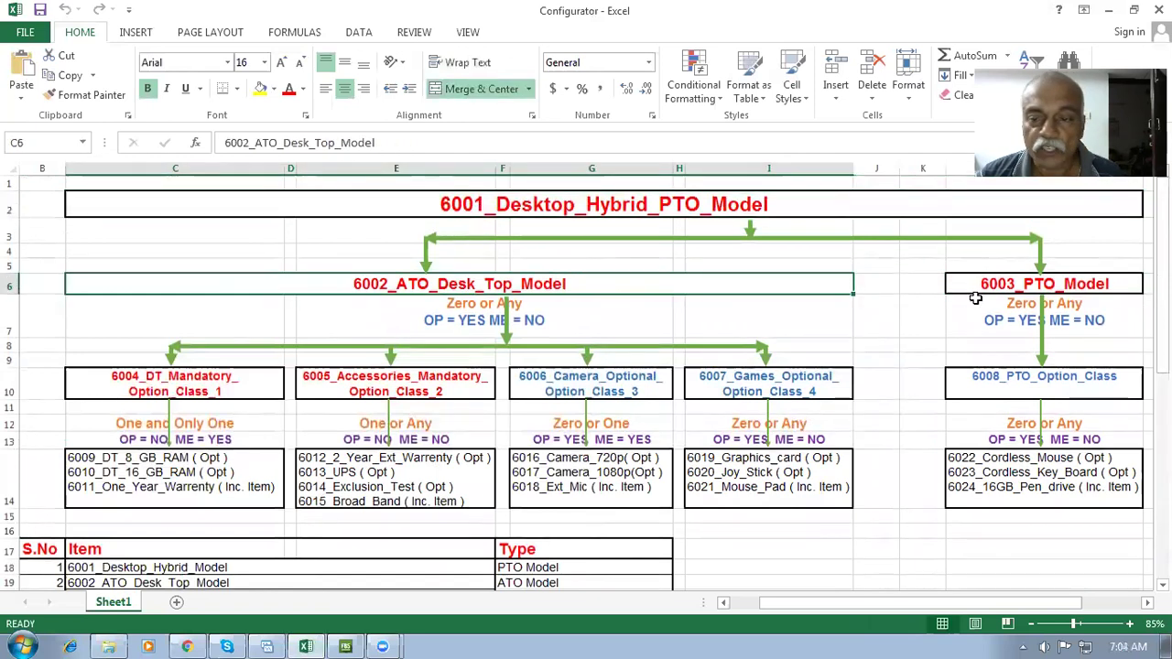
pyautogui.click(1034, 298)
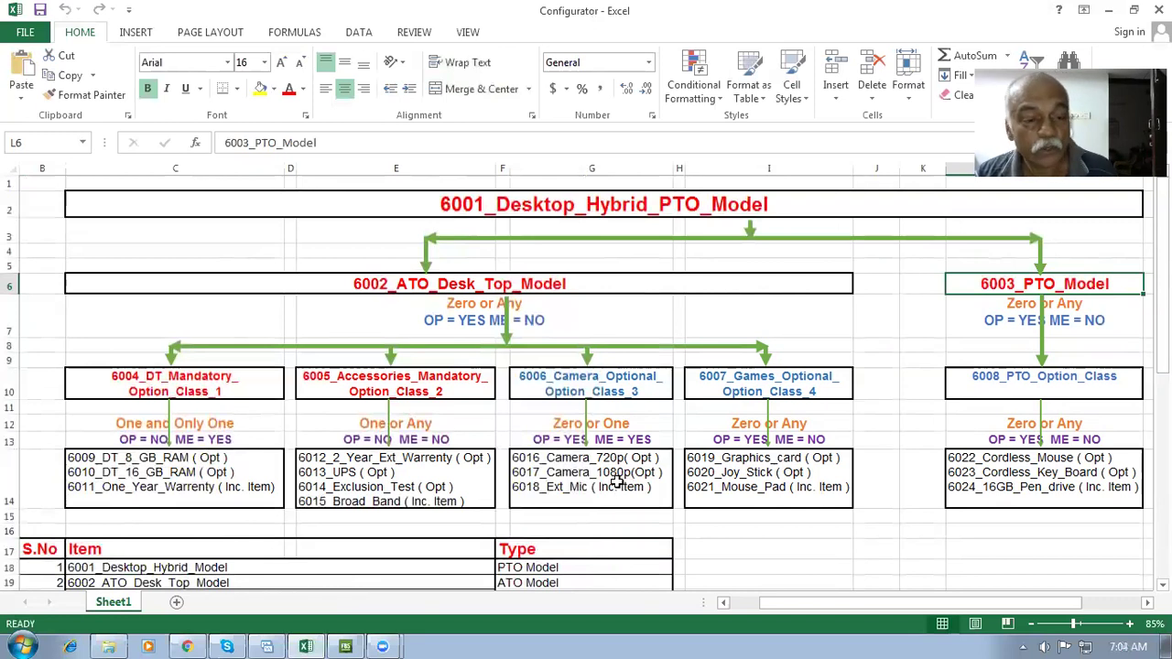
pyautogui.scroll(-2, 613, 476)
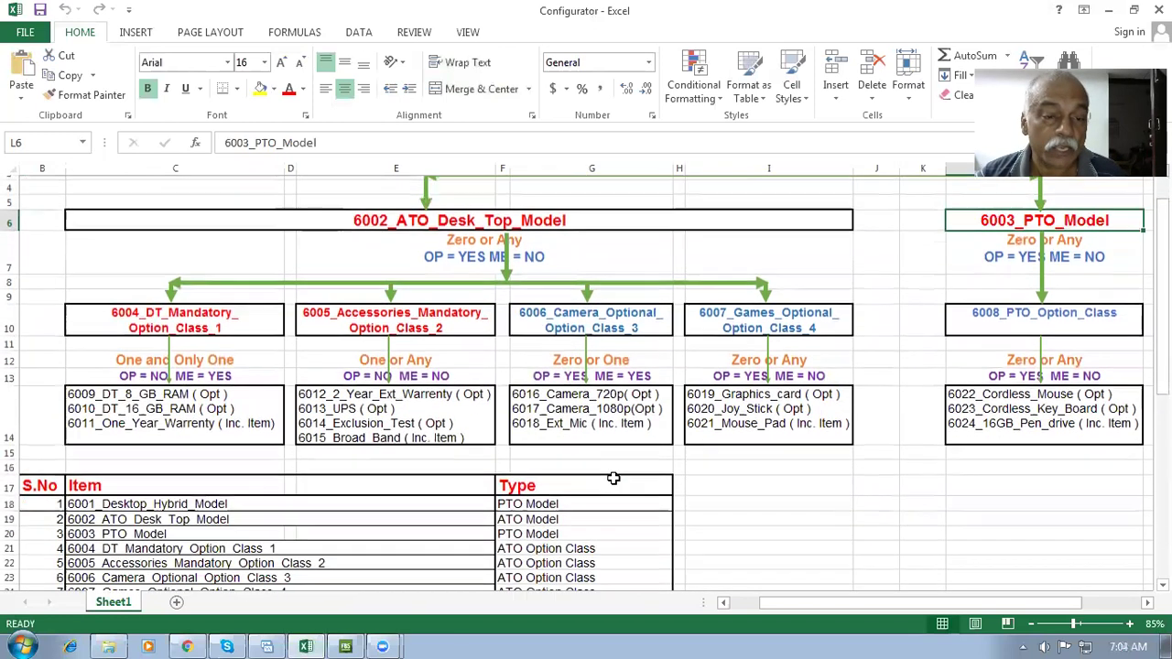
pyautogui.scroll(2, 611, 476)
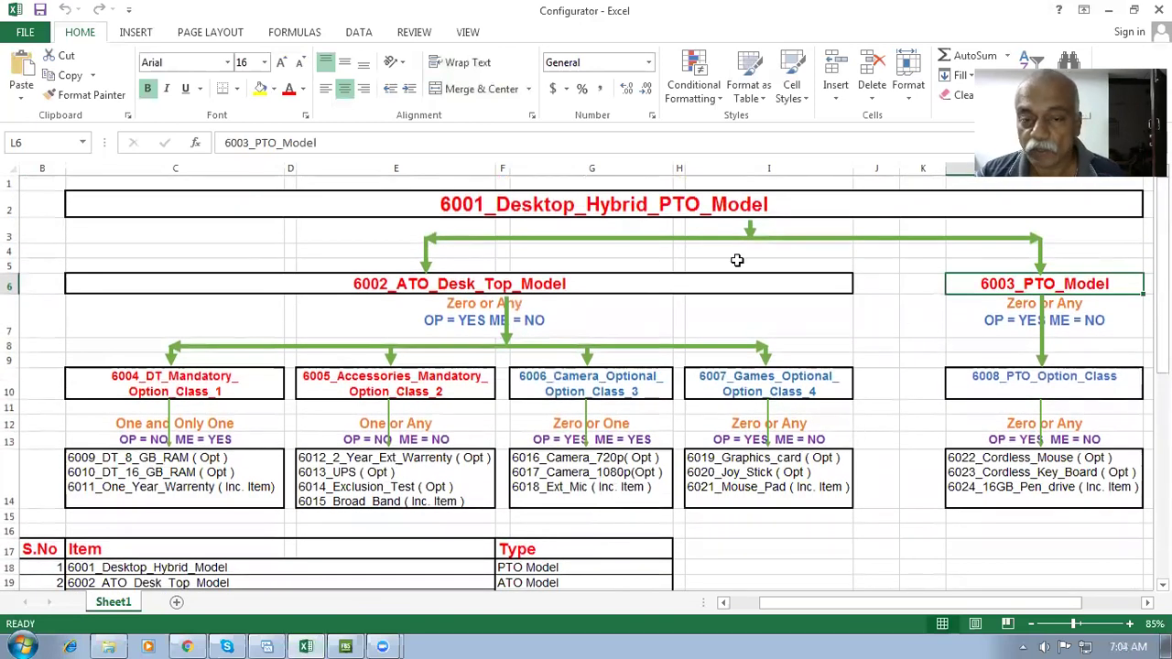
pyautogui.click(629, 204)
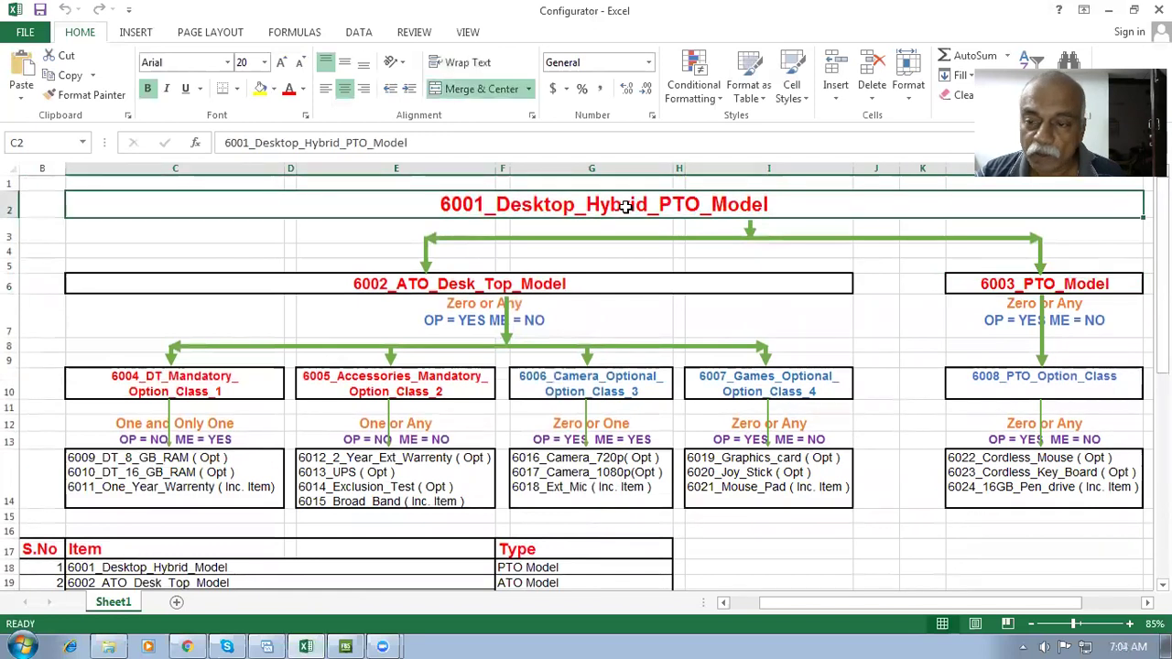
pyautogui.click(1059, 385)
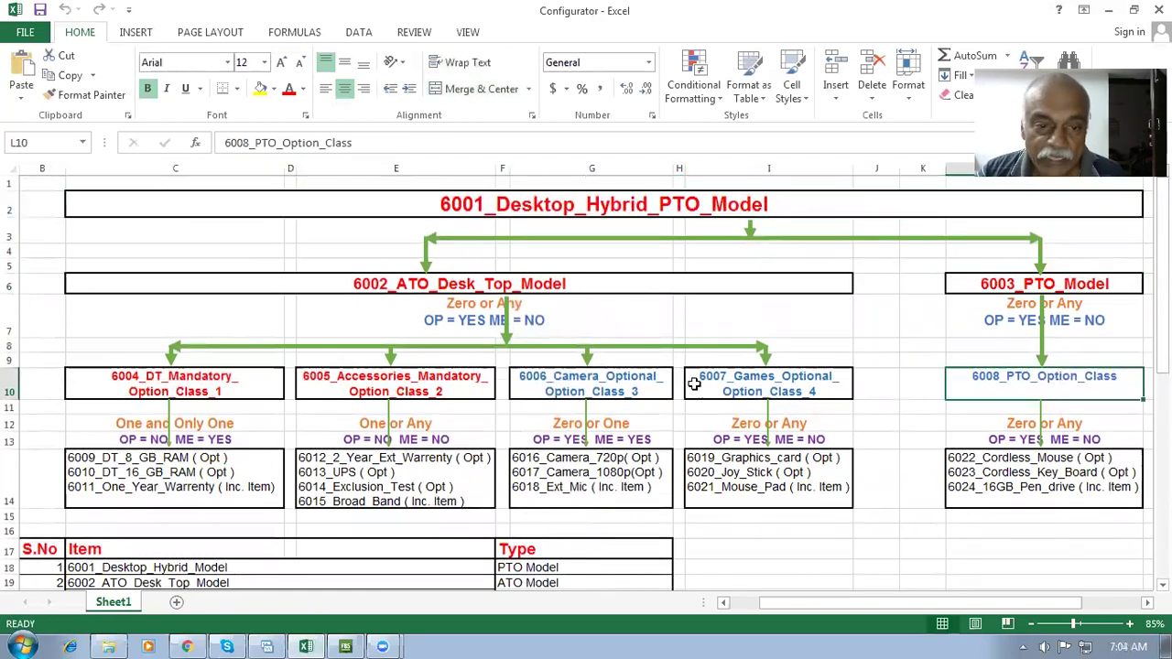
pyautogui.click(400, 285)
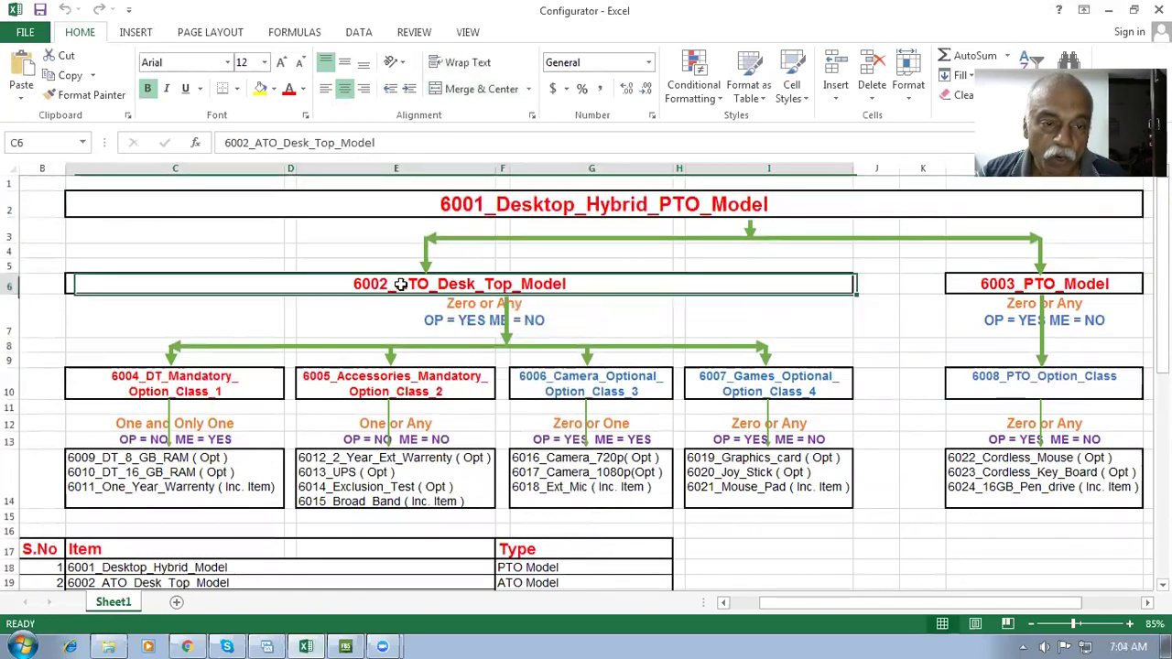
pyautogui.click(199, 391)
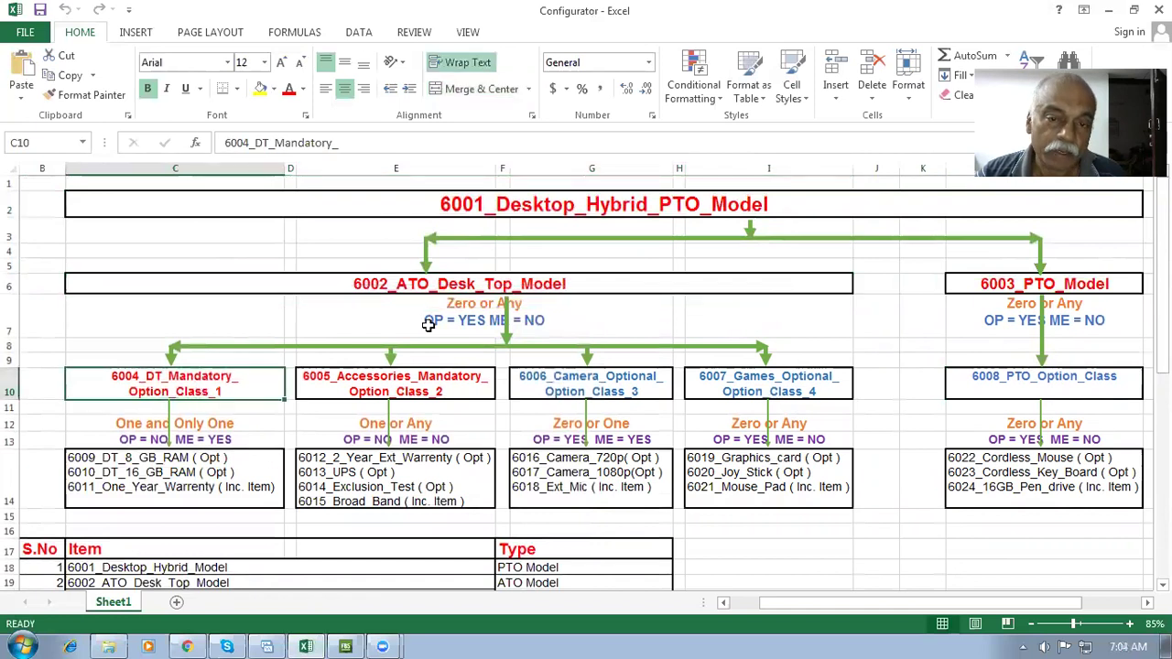
pyautogui.click(608, 200)
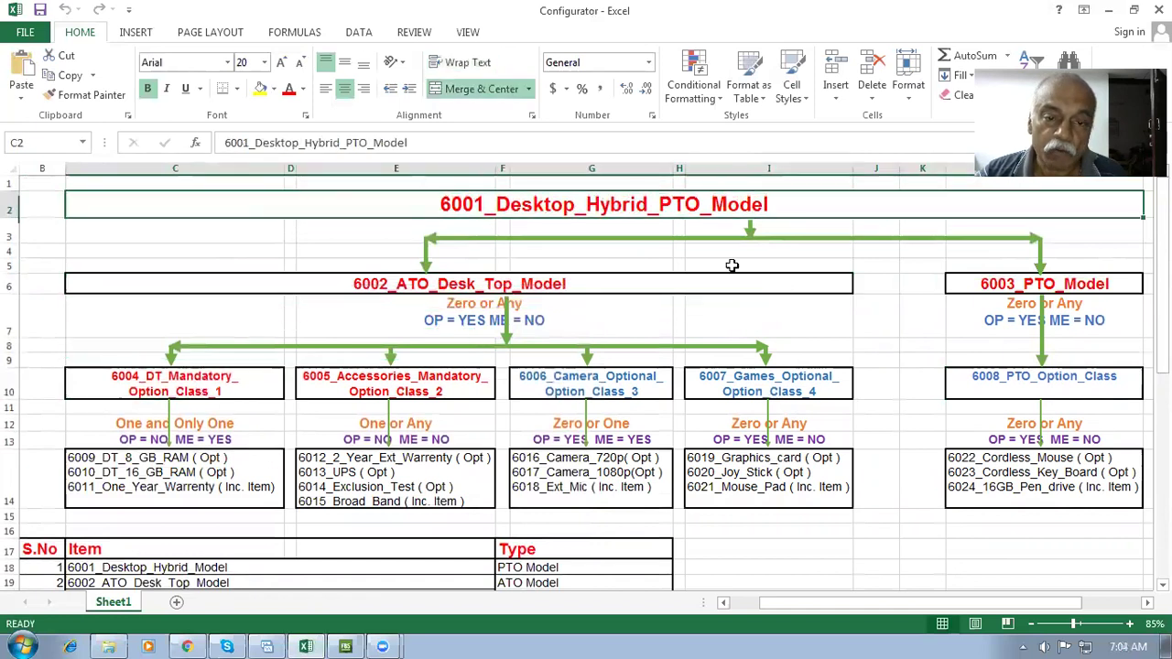
pyautogui.click(579, 284)
pyautogui.click(198, 385)
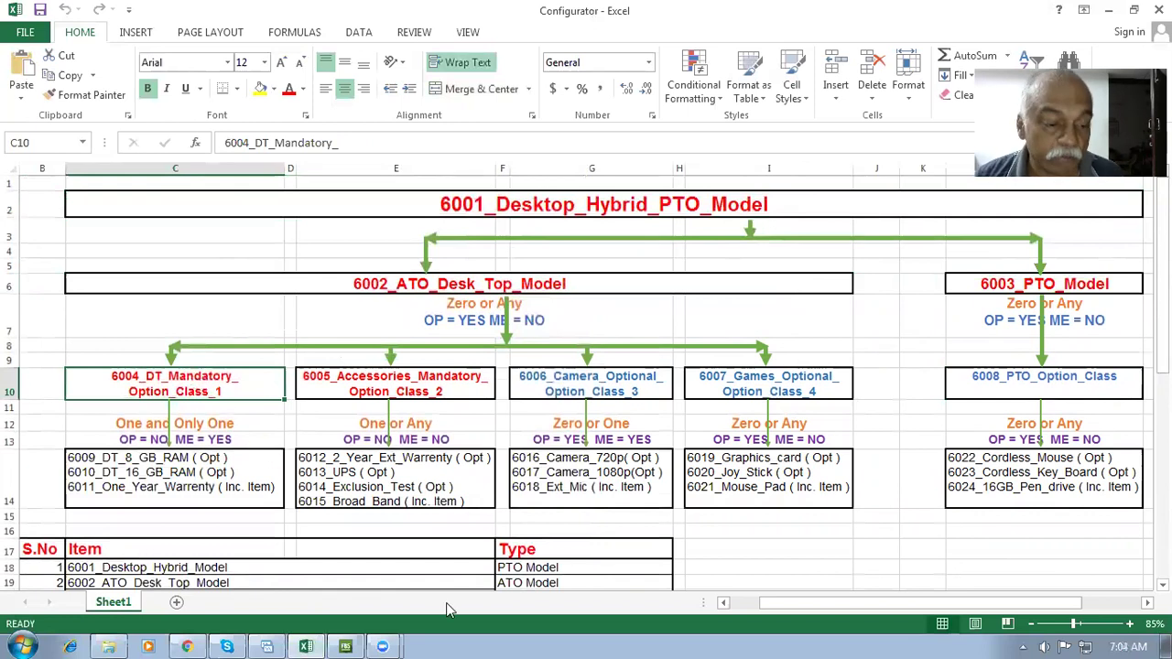
# Switch to the Oracle Cloud Manage Orders page in Chrome and go to Setup and Maintenance
pyautogui.click(186, 644)
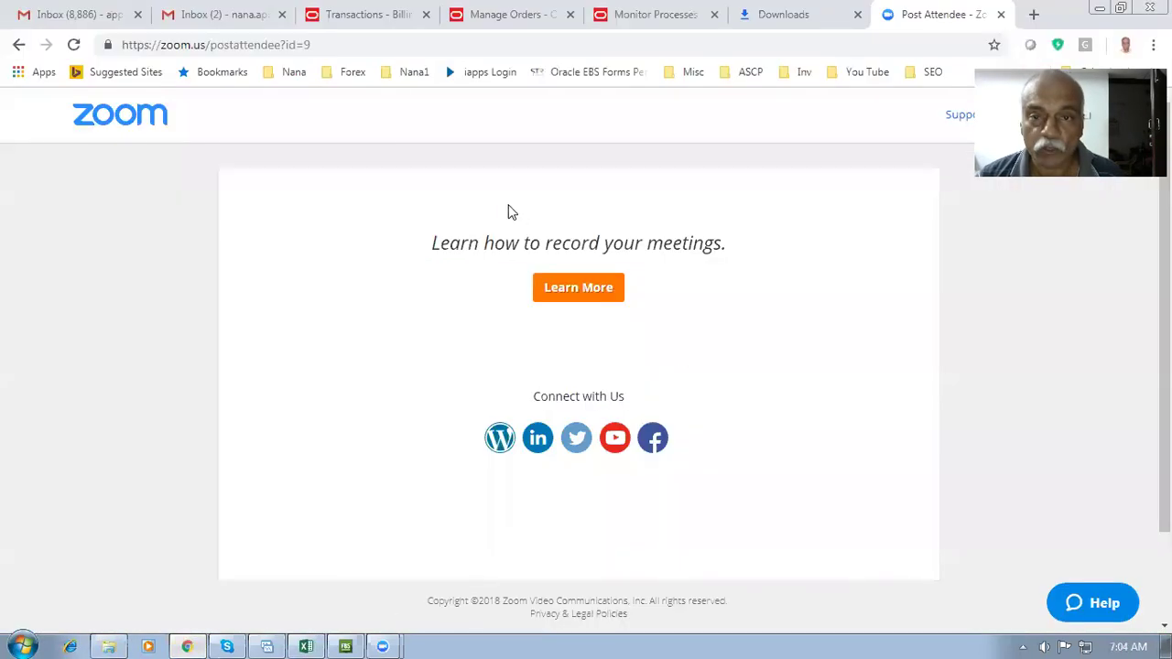
pyautogui.click(647, 22)
pyautogui.click(532, 18)
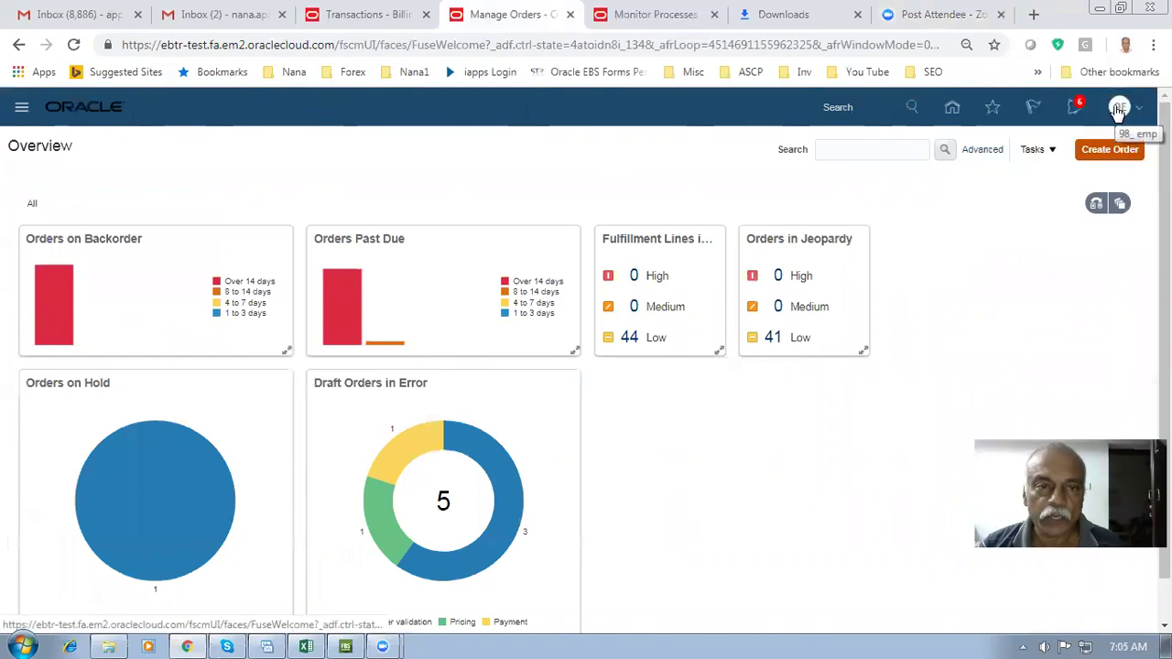
pyautogui.click(1118, 109)
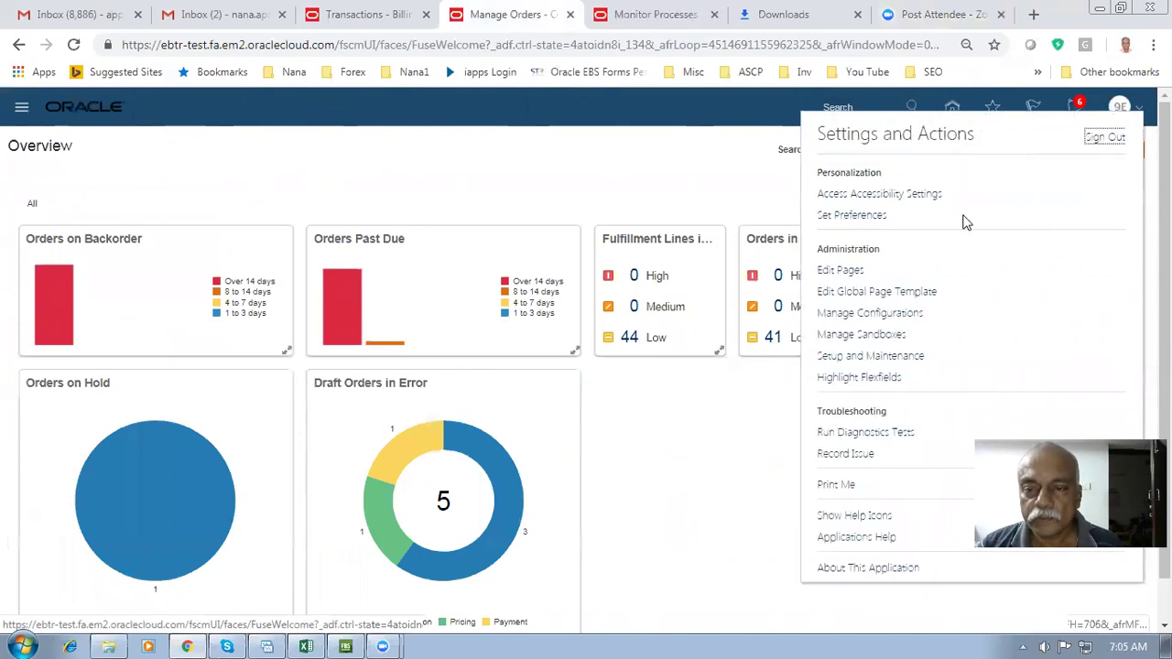
pyautogui.click(875, 362)
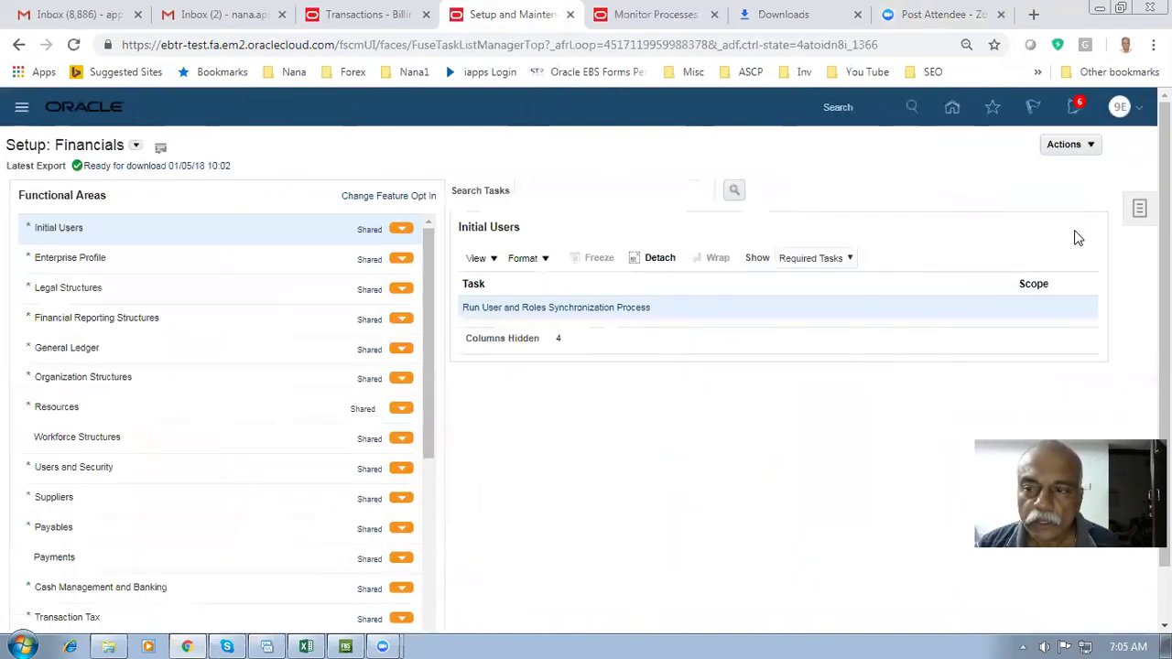
# Search the setup tasks for man%item%class% and open the Manage Item Classes task
pyautogui.click(1139, 212)
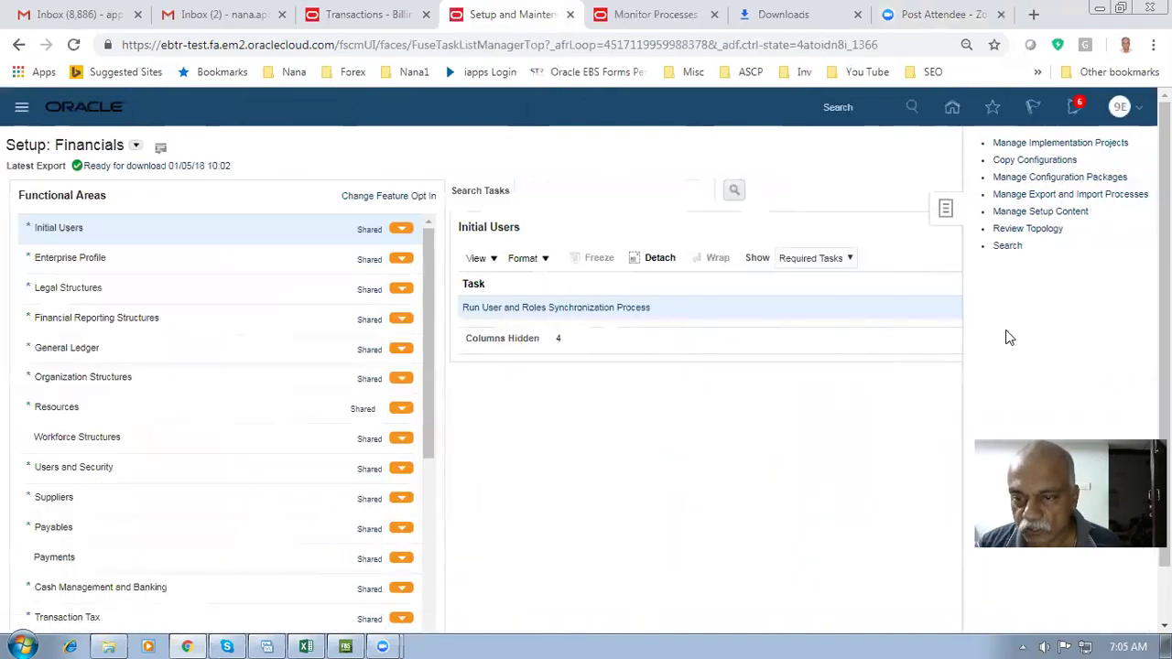
pyautogui.click(1016, 249)
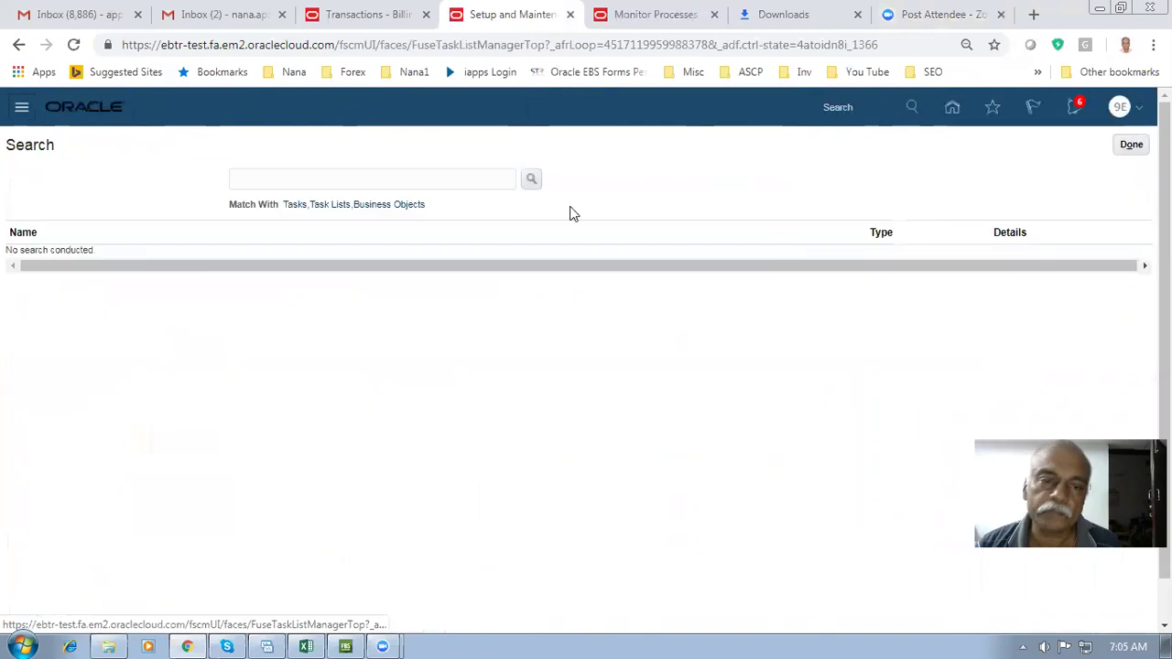
pyautogui.click(399, 176)
pyautogui.write('man')
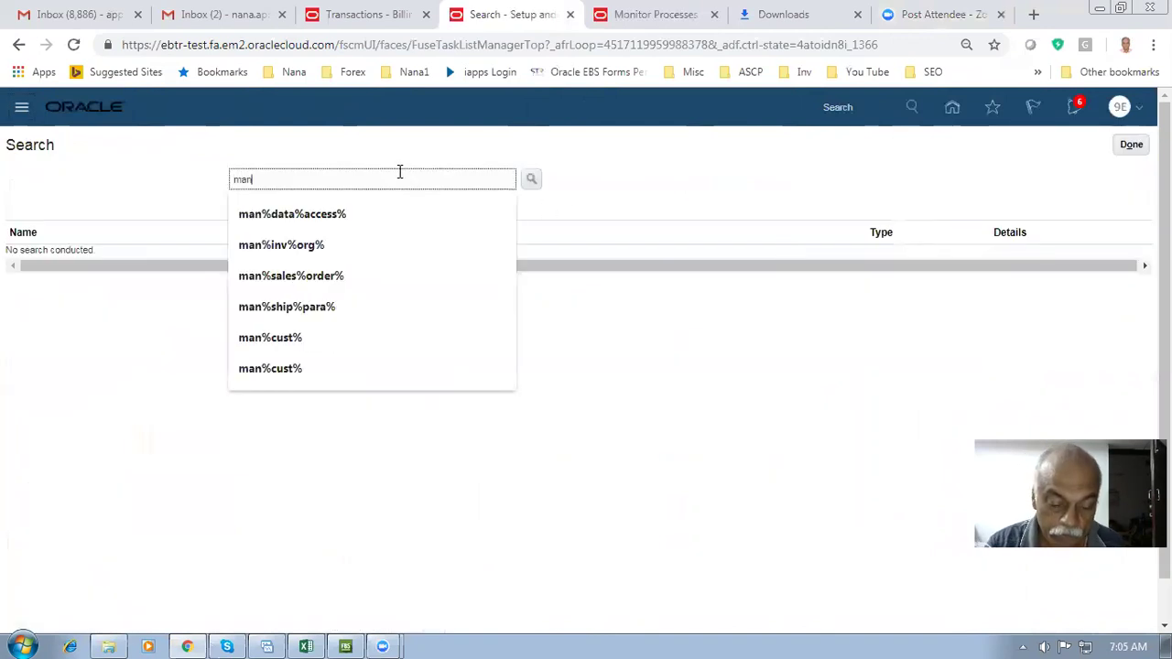
pyautogui.write('%item%class')
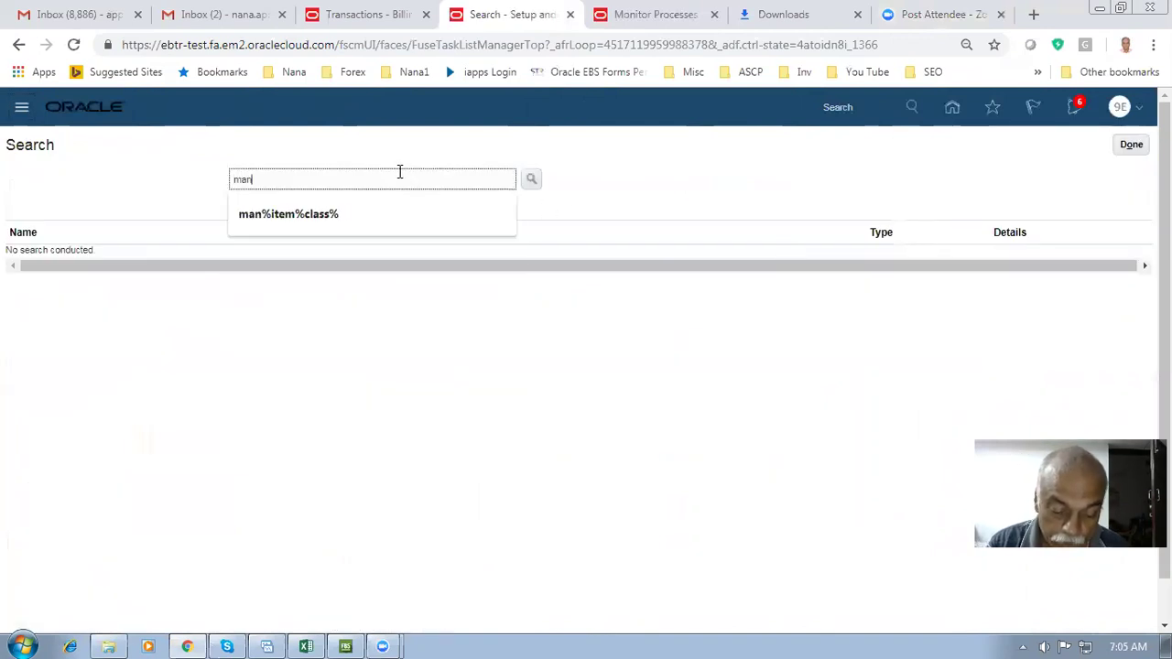
pyautogui.write('%')
pyautogui.press('Return')
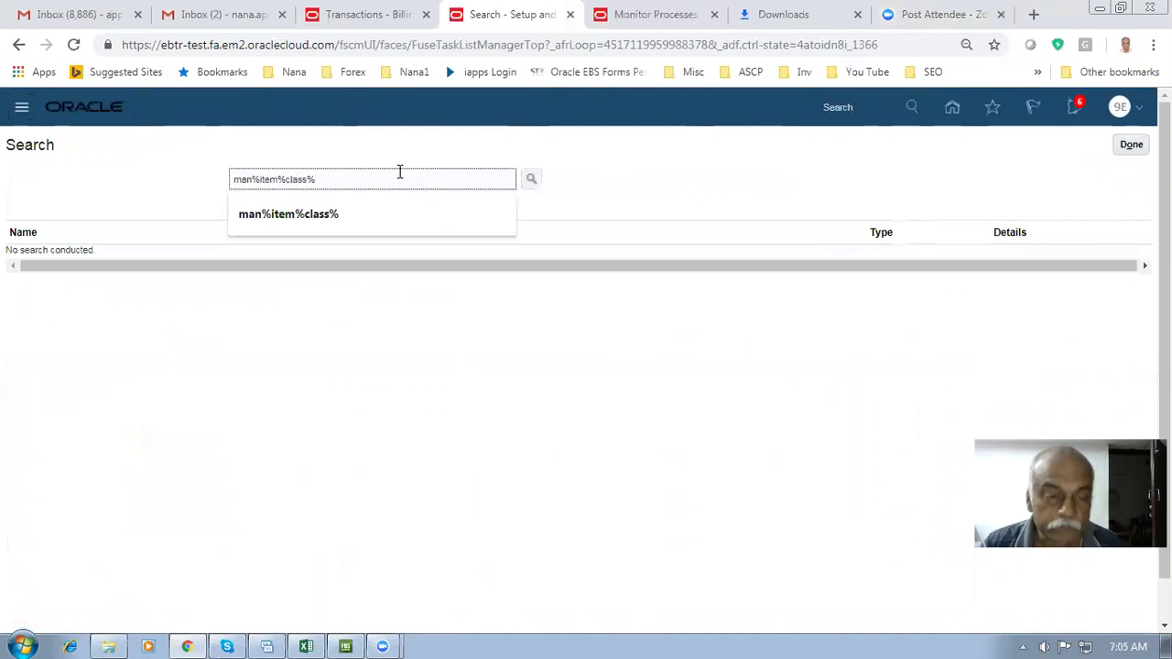
pyautogui.click(33, 303)
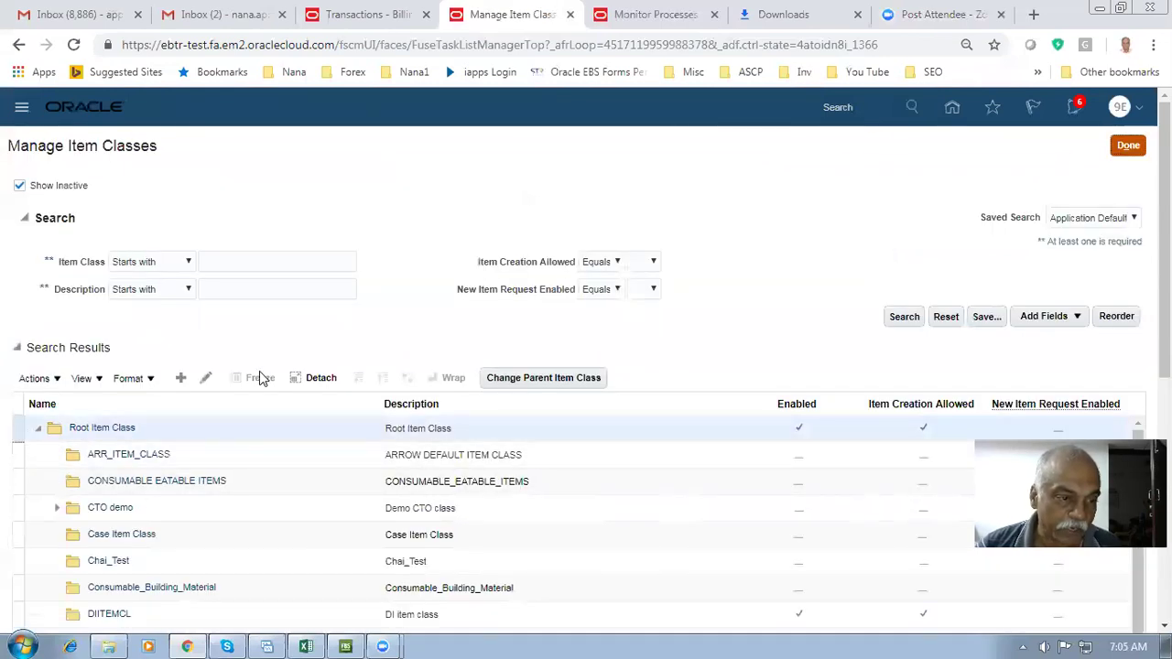
# Edit the Root Item Class and filter its item templates by name ATO and organization 980, widening the Name column
pyautogui.click(205, 377)
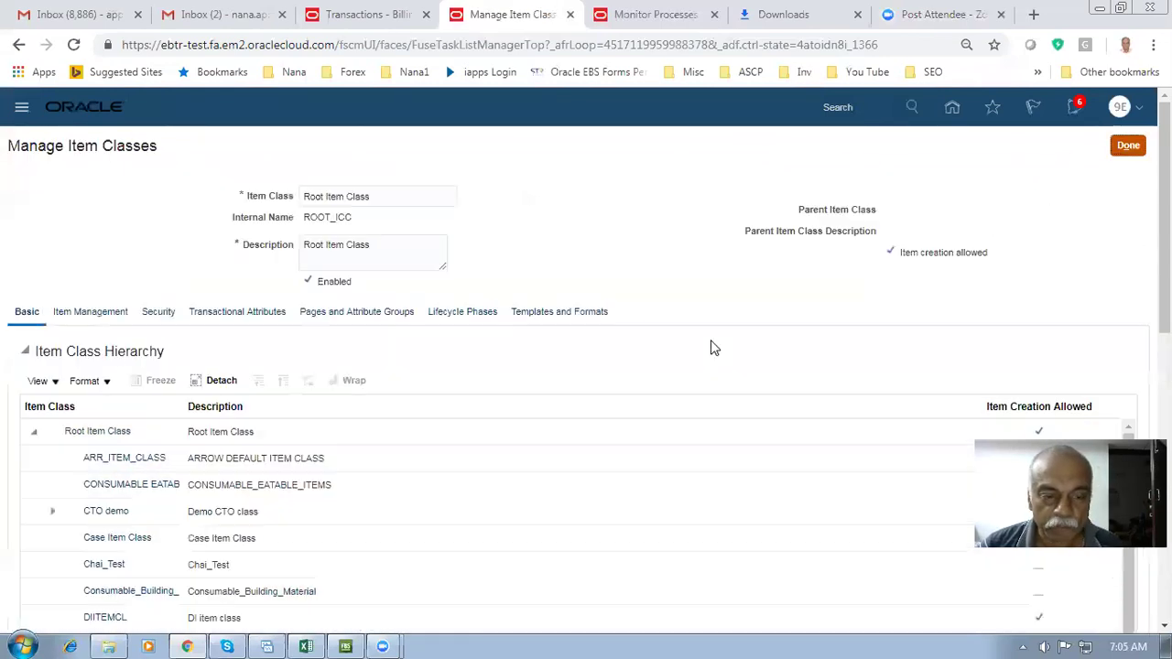
pyautogui.click(572, 315)
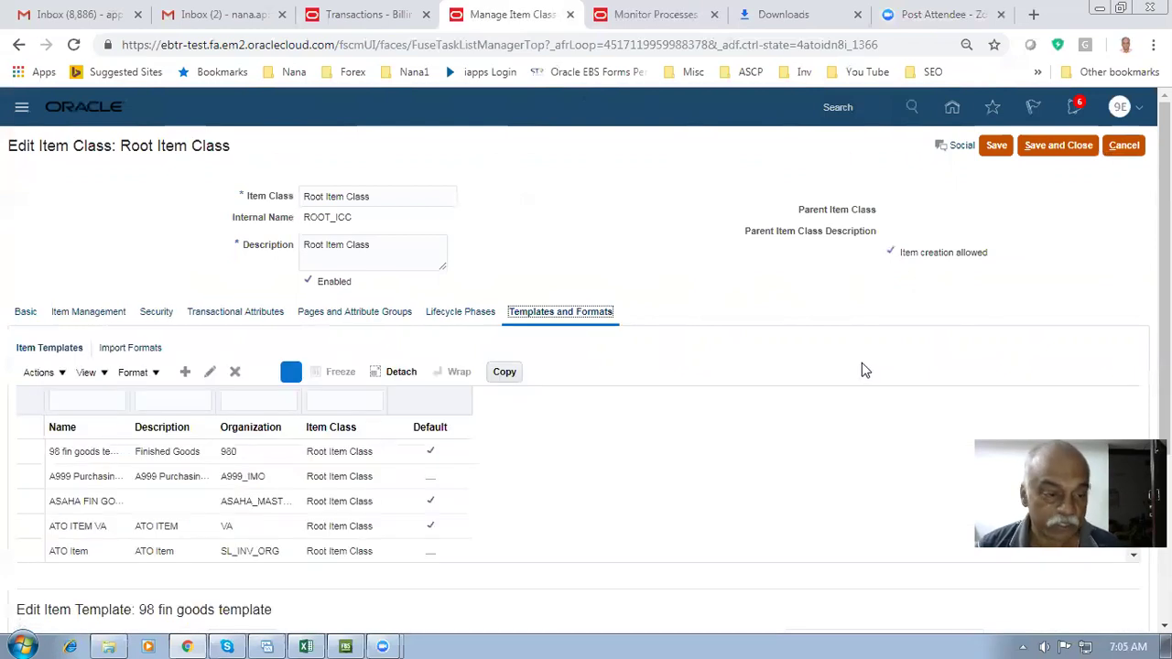
pyautogui.click(63, 403)
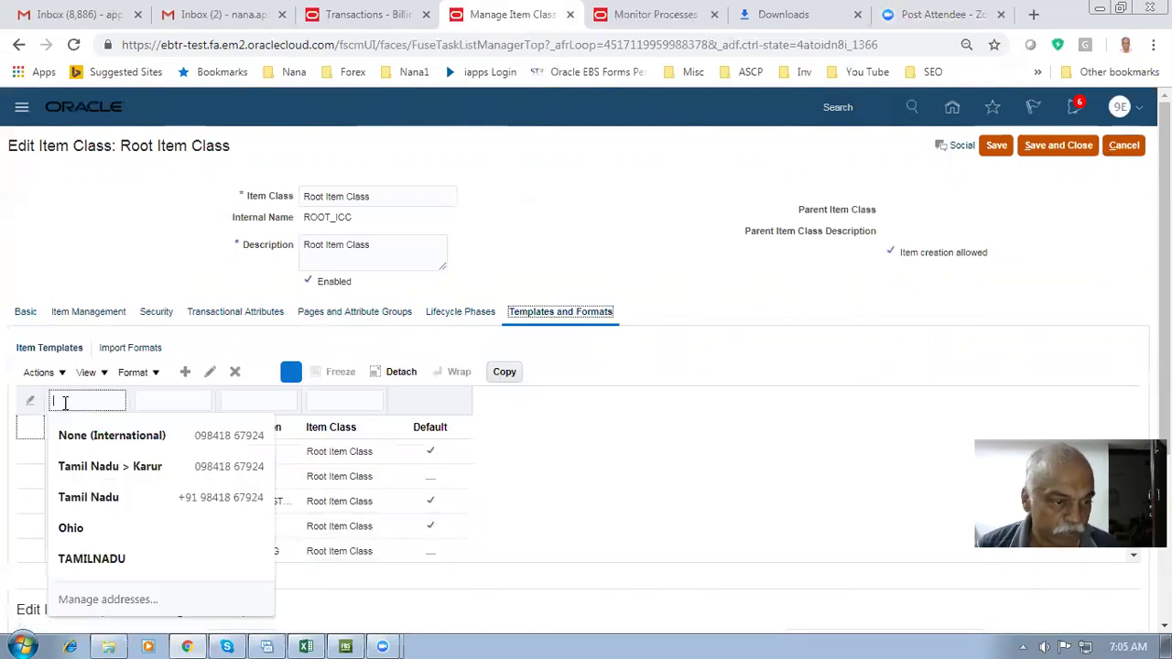
pyautogui.write('A')
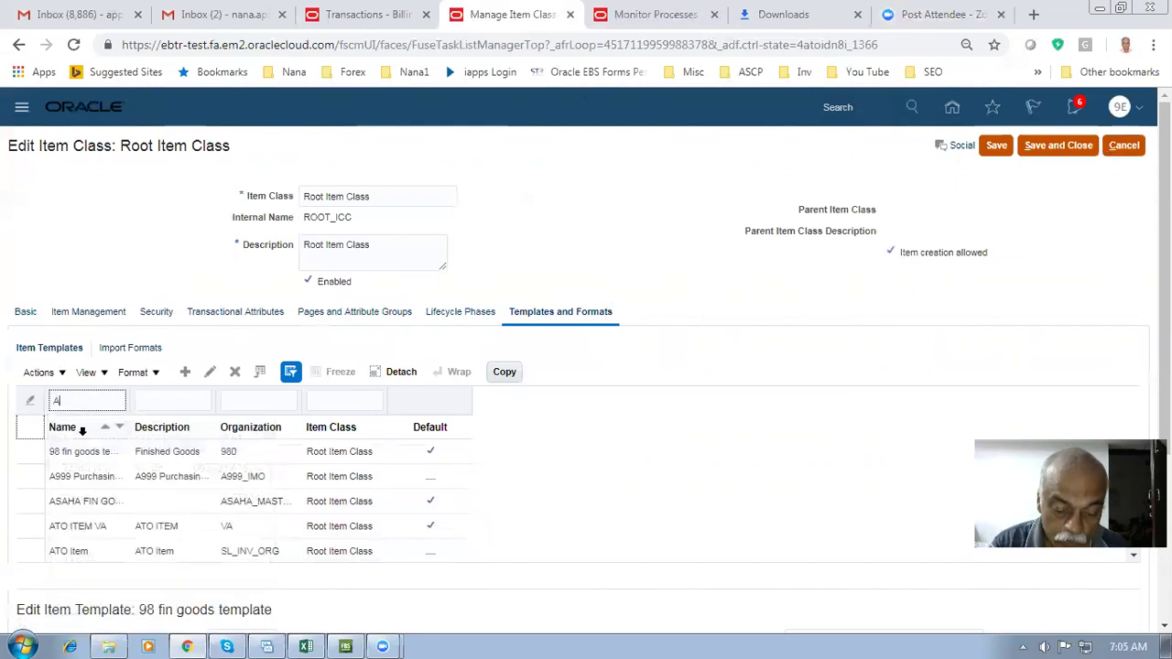
pyautogui.click(242, 403)
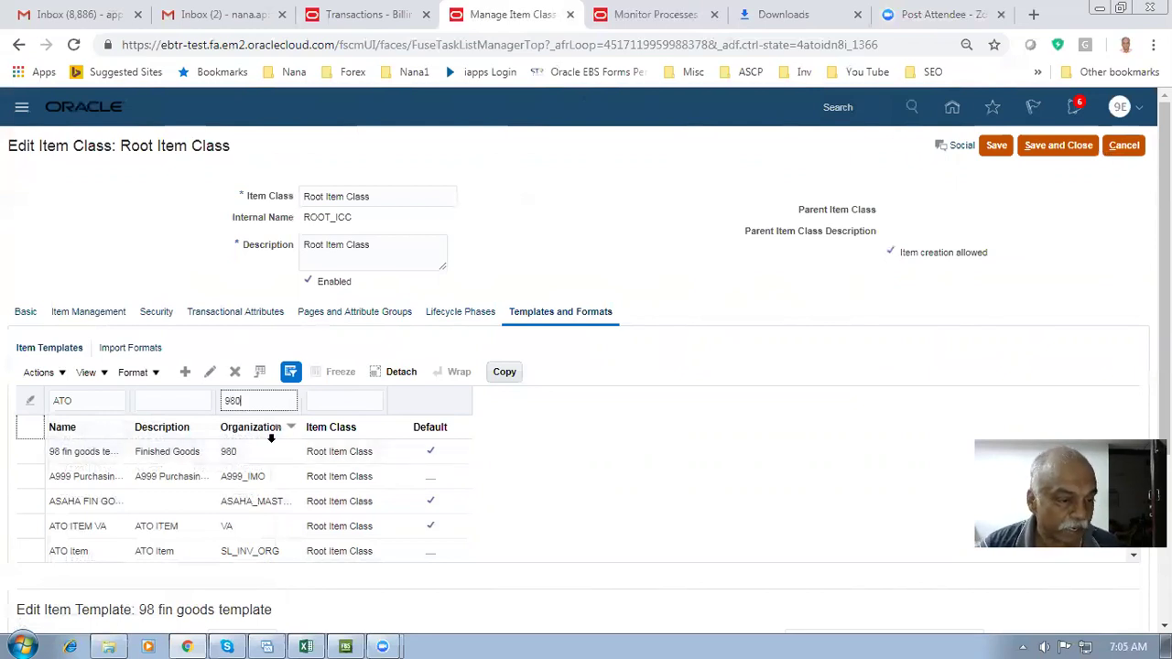
pyautogui.press('Return')
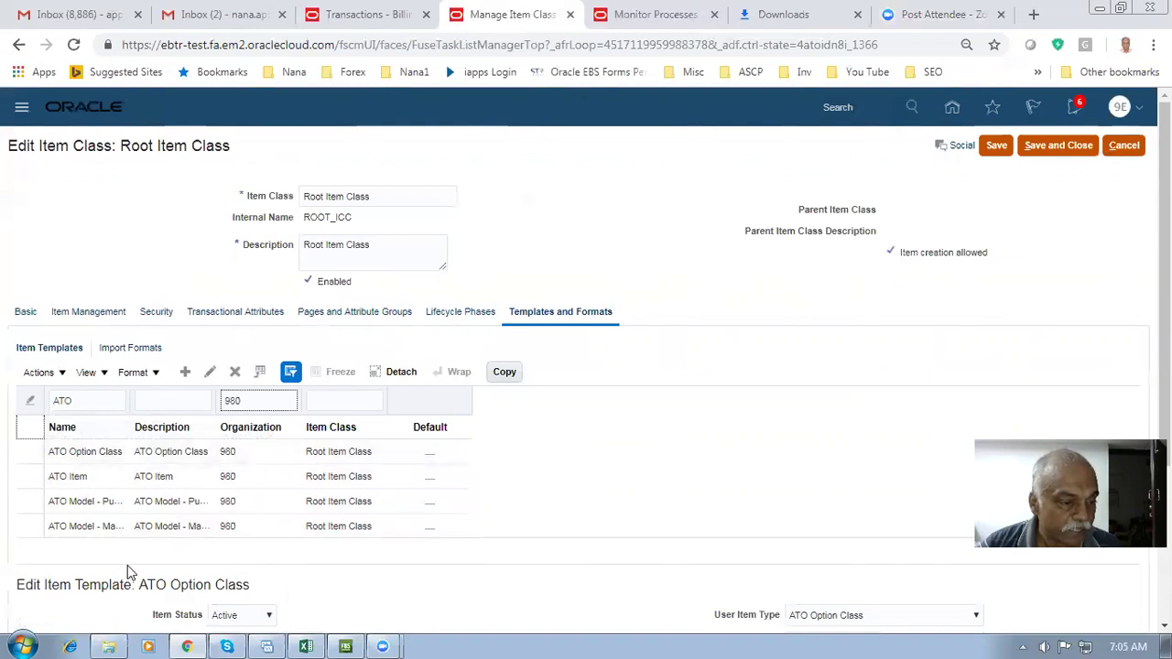
pyautogui.moveTo(134, 422); pyautogui.dragTo(171, 425)
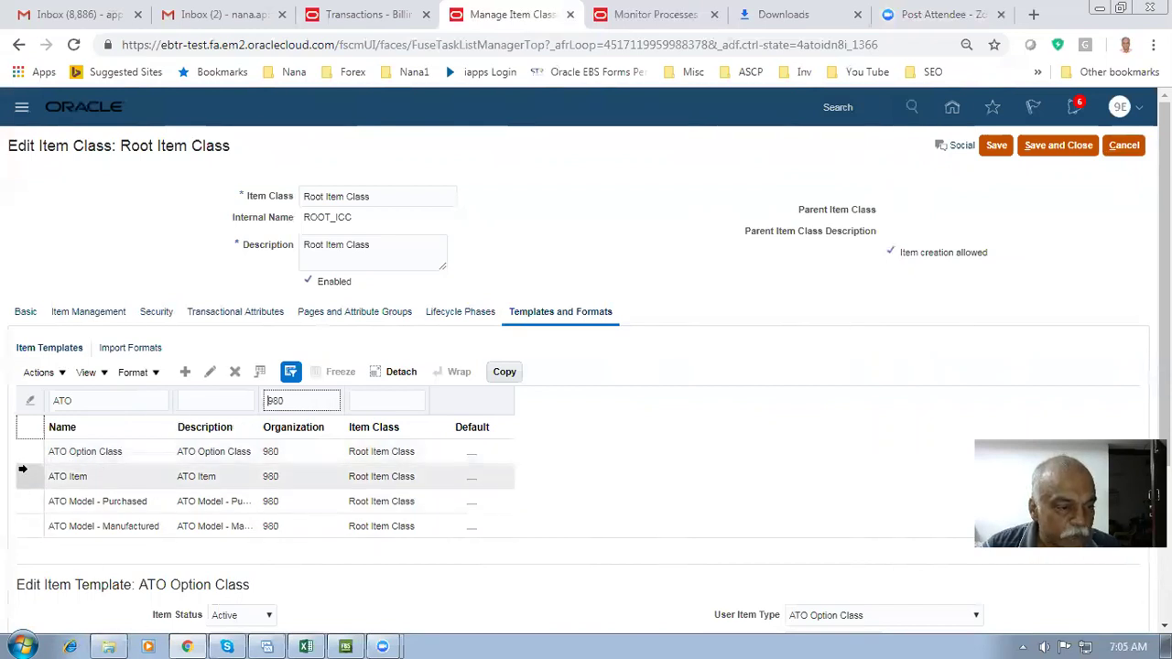
# Select the ATO Option Class template and examine the Structure Item Type in its Manufacturing specifications
pyautogui.click(33, 459)
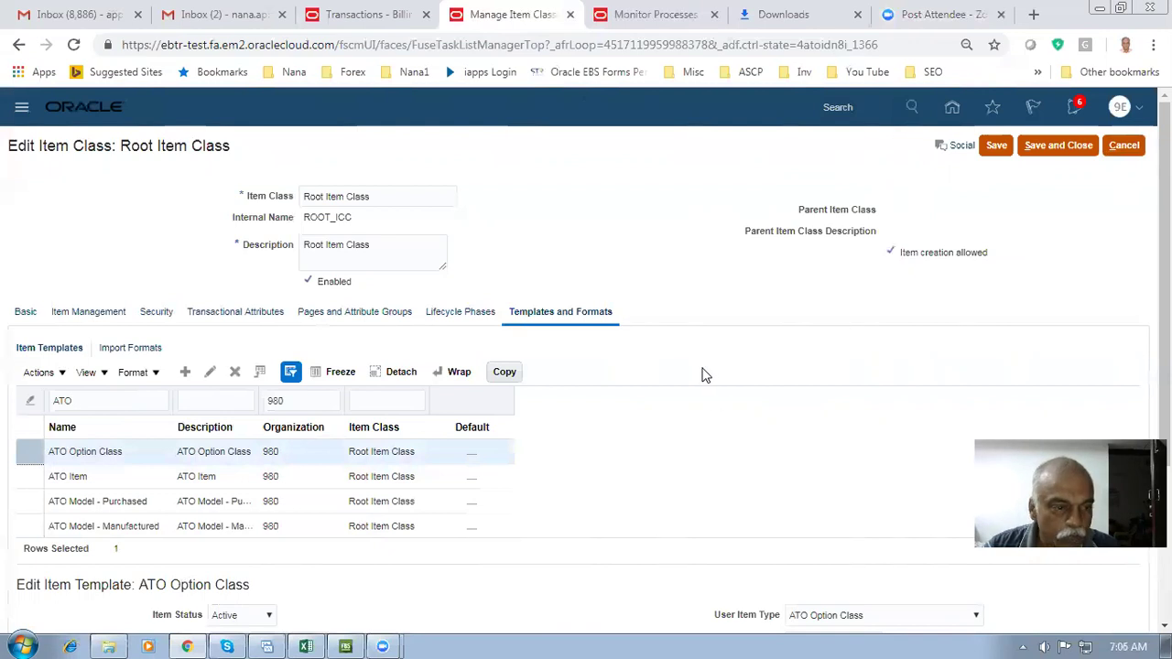
pyautogui.scroll(-3, 706, 378)
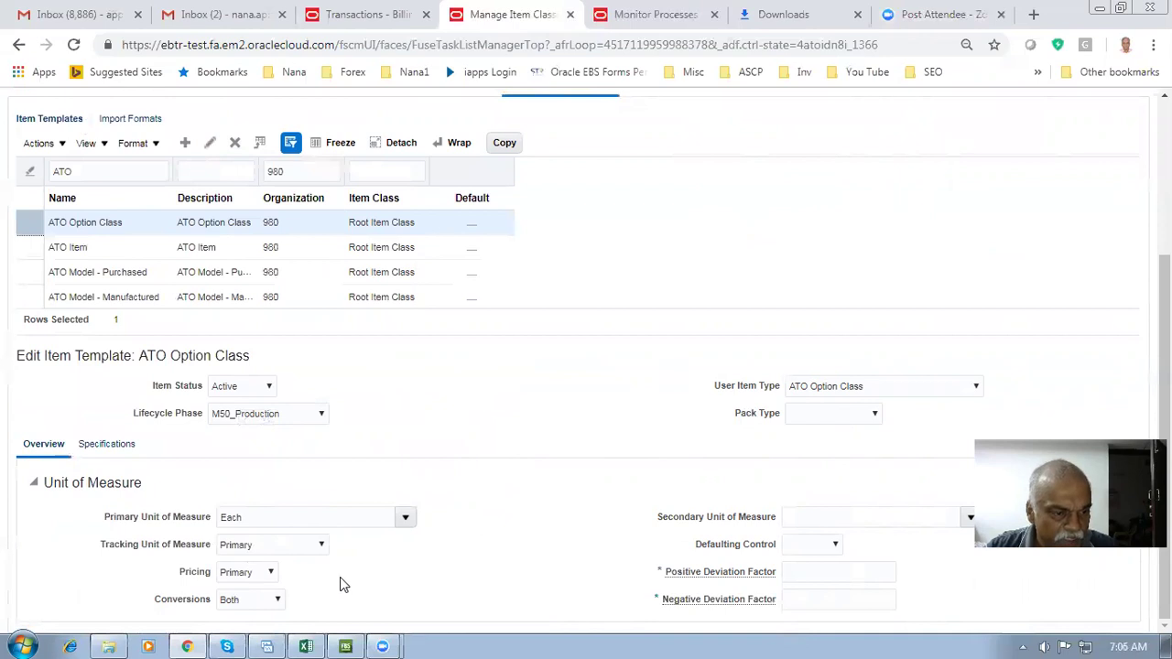
pyautogui.click(105, 446)
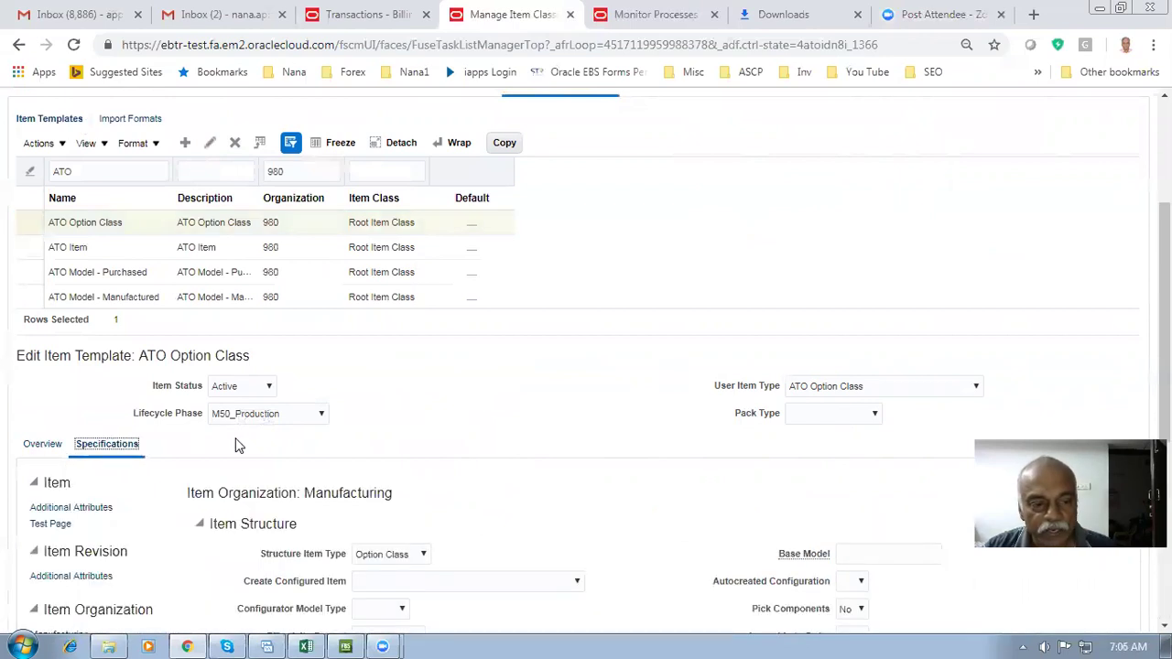
pyautogui.scroll(-3, 233, 445)
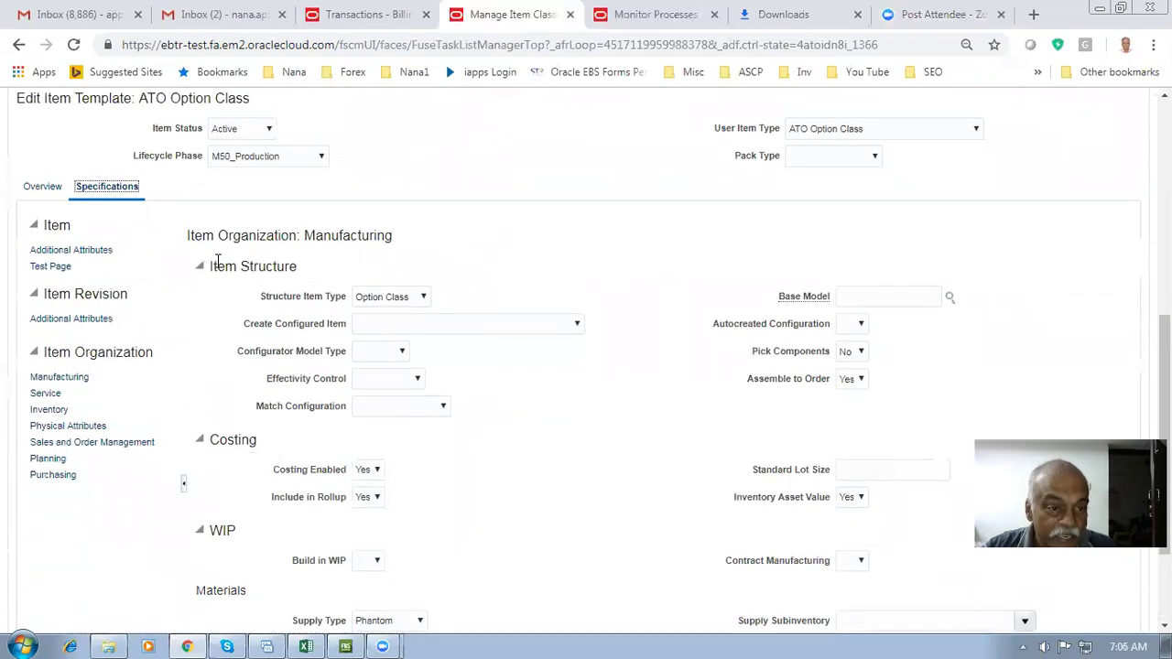
pyautogui.moveTo(217, 260); pyautogui.dragTo(270, 264)
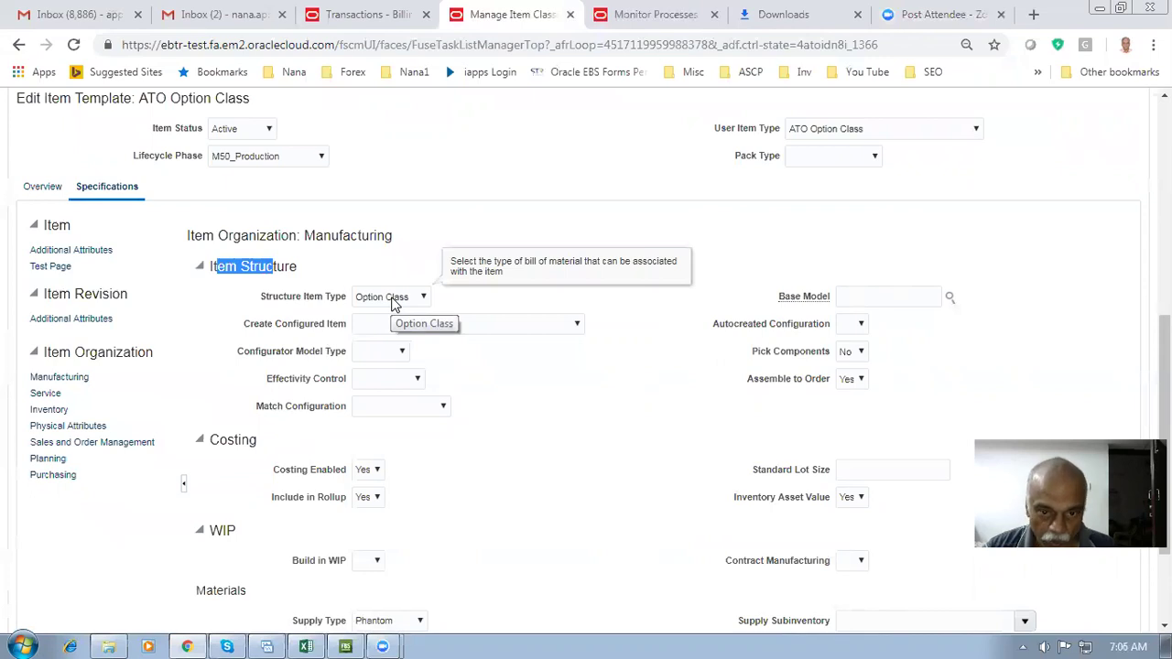
pyautogui.click(376, 307)
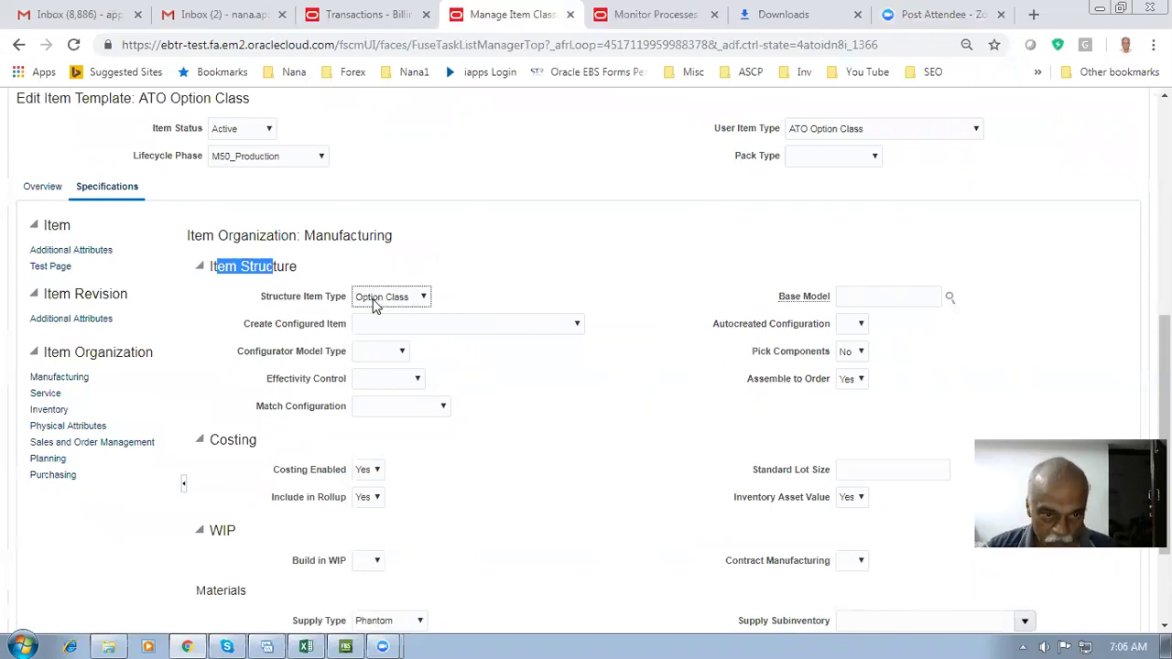
# Review the Assemble to Order choices, keep Yes, and check the WIP Supply Type in the ATO Option Class template's Manufacturing specifications
pyautogui.click(861, 379)
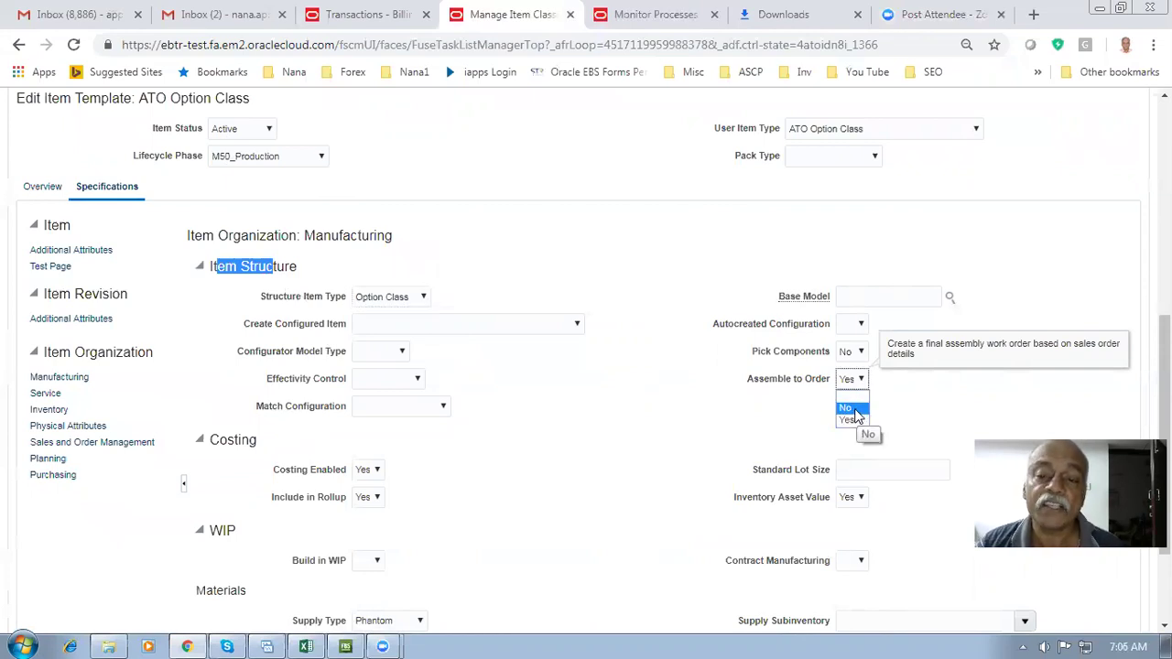
pyautogui.click(848, 419)
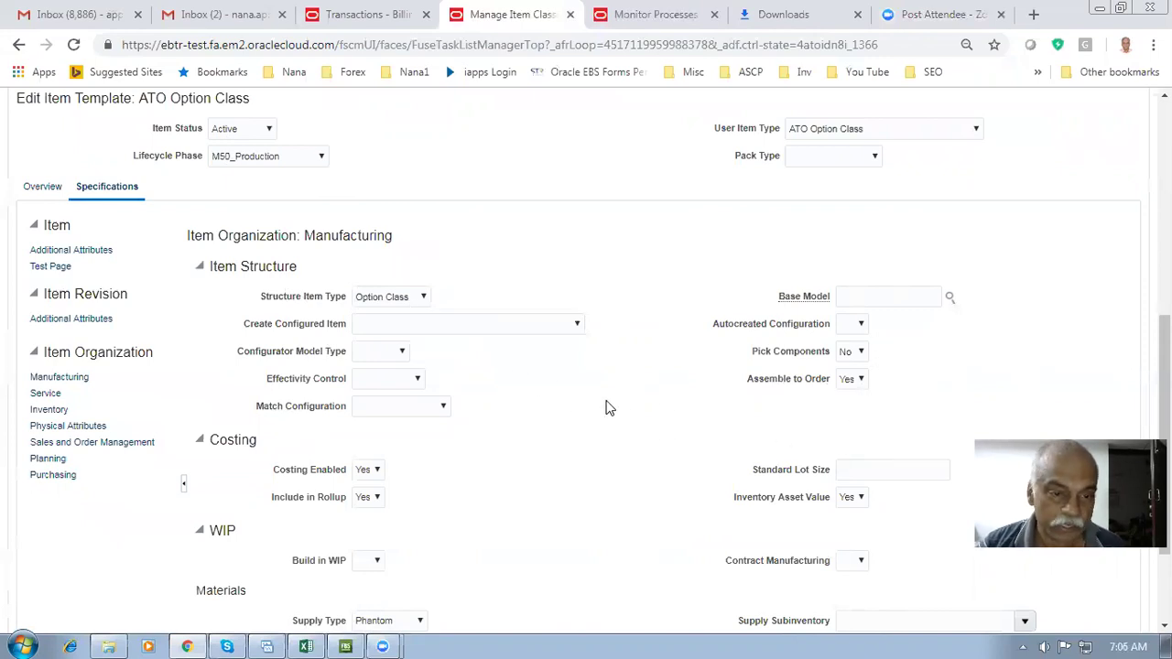
pyautogui.scroll(-3, 607, 408)
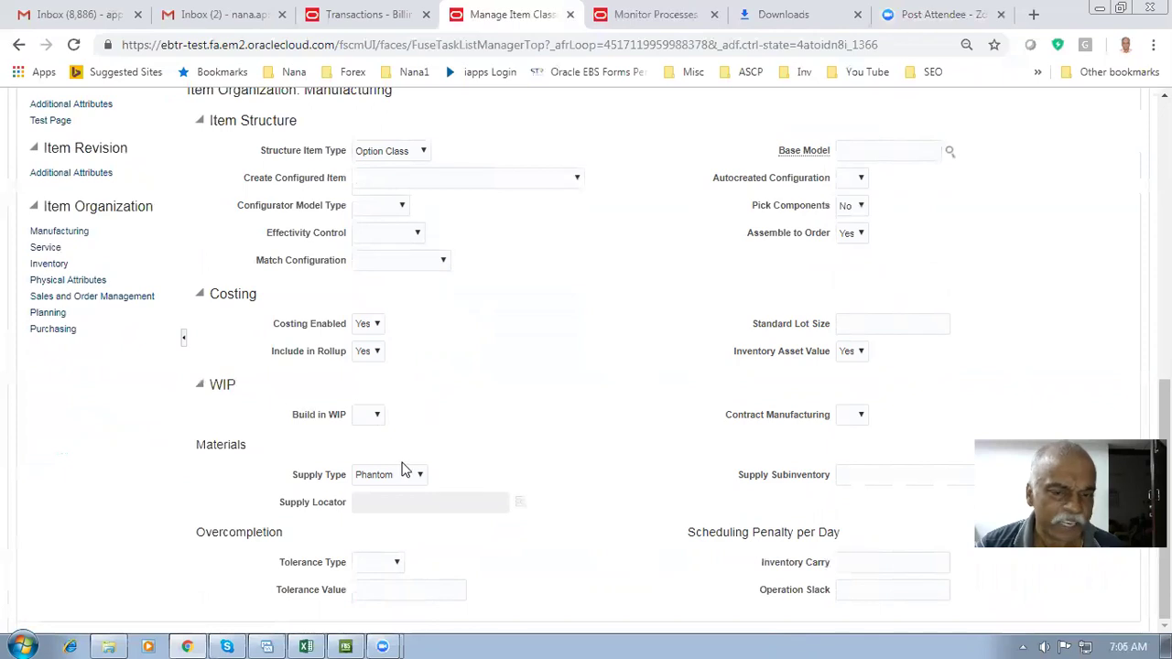
# Examine the ATO Option Class template's Sales and Order Management specifications, from the Order Management attributes through Invoicing
pyautogui.click(80, 297)
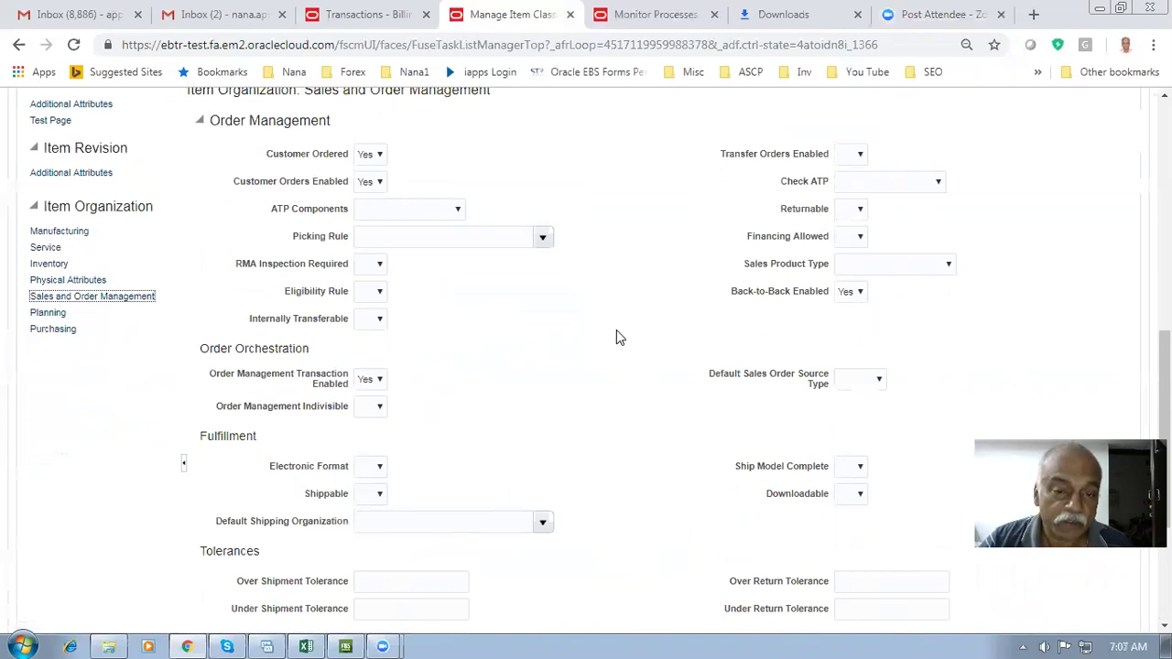
pyautogui.scroll(1, 641, 352)
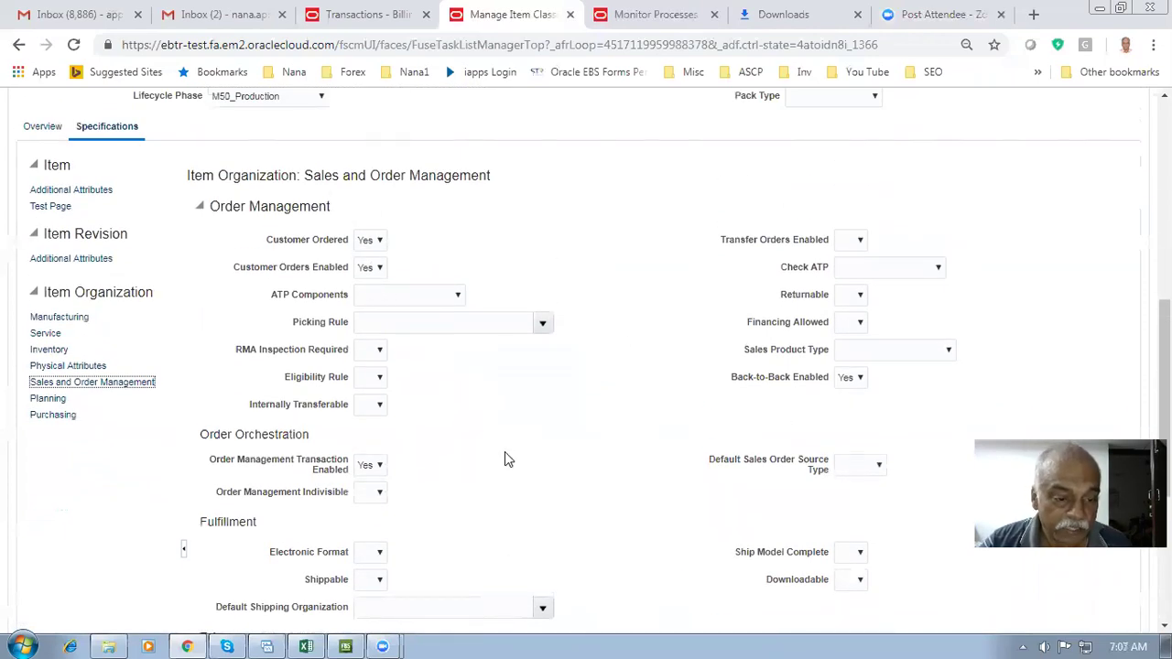
pyautogui.scroll(-3, 505, 457)
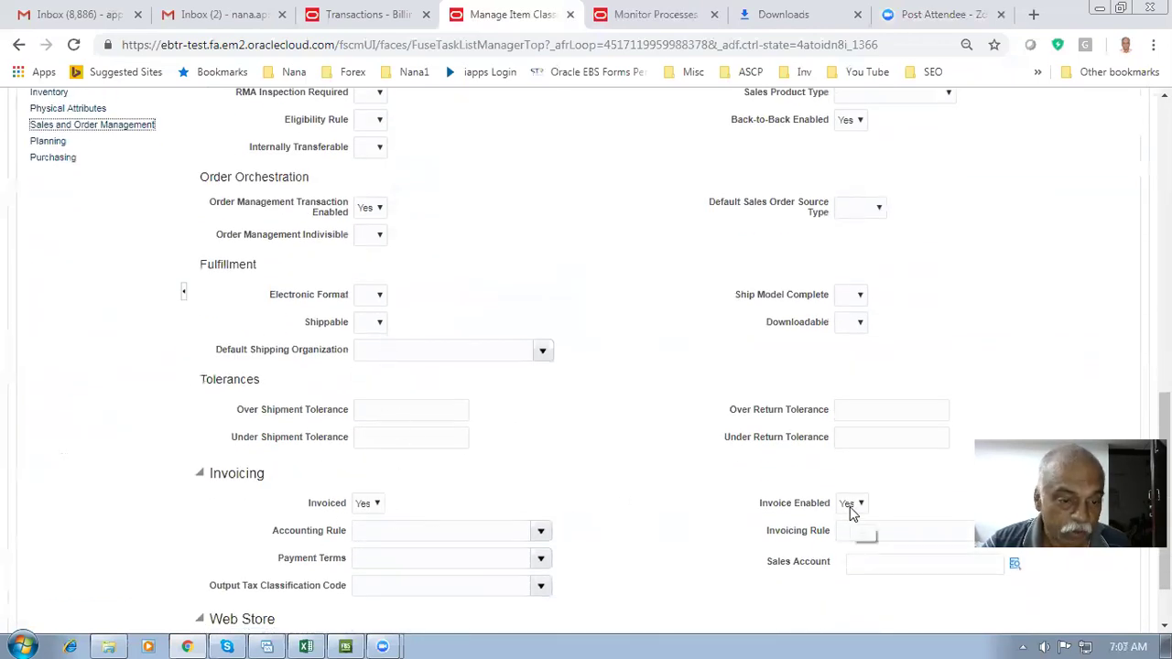
# Examine the ATO Option Class template's Planning specifications, including Make or Buy and the available Planning Method choices
pyautogui.click(36, 143)
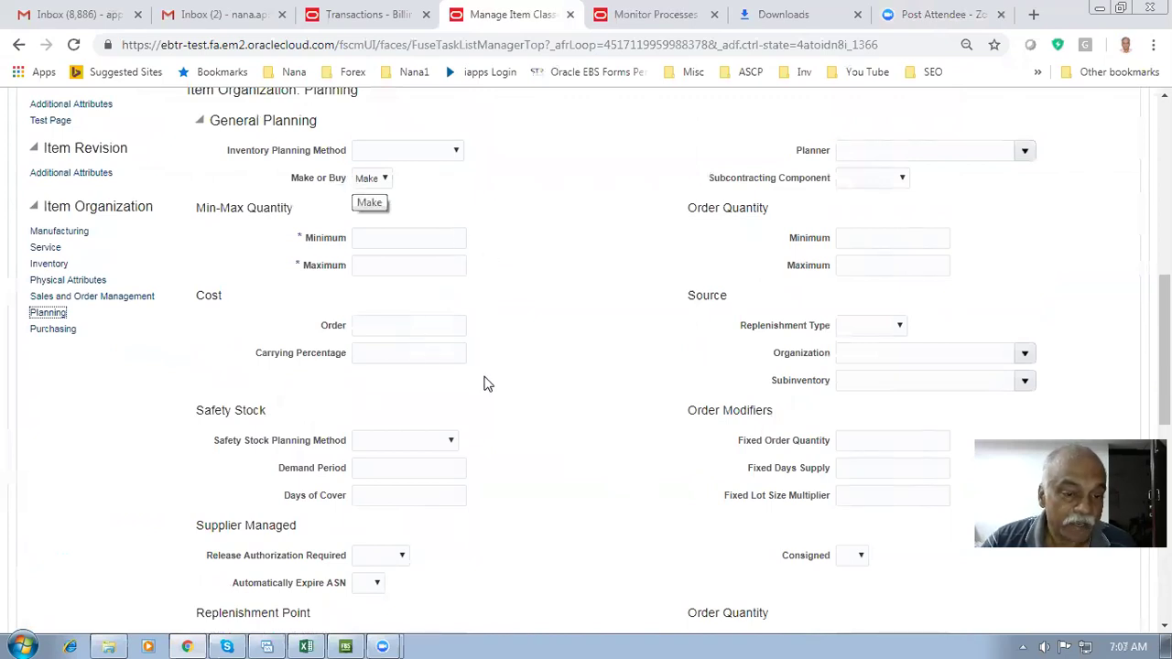
pyautogui.scroll(-6, 561, 413)
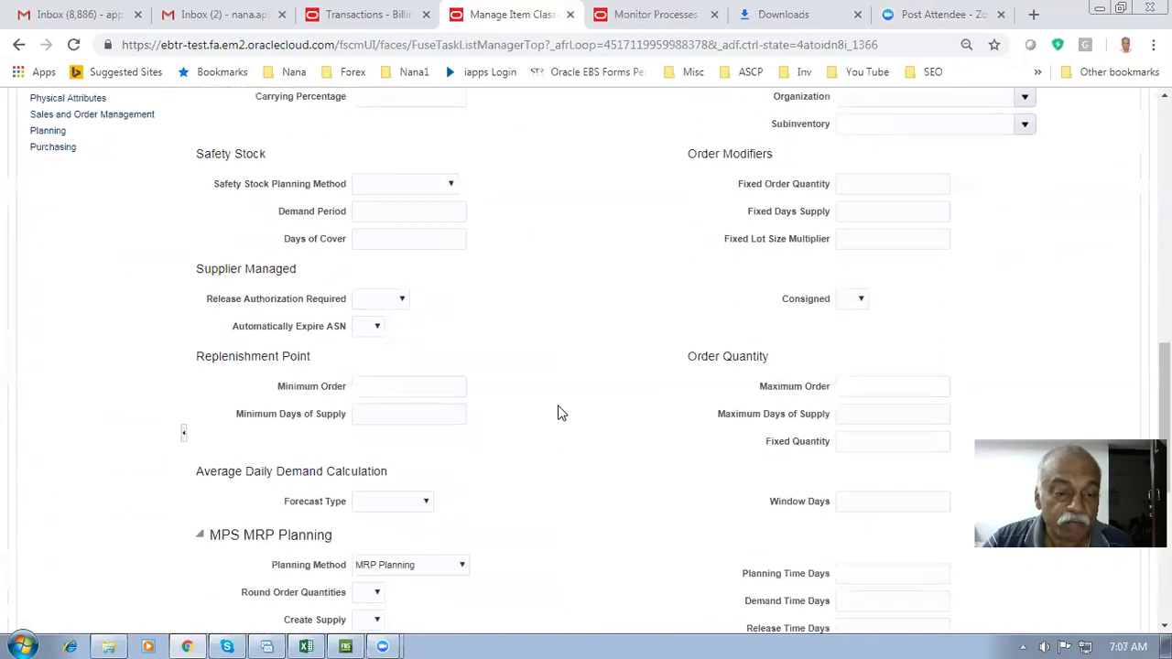
pyautogui.click(408, 311)
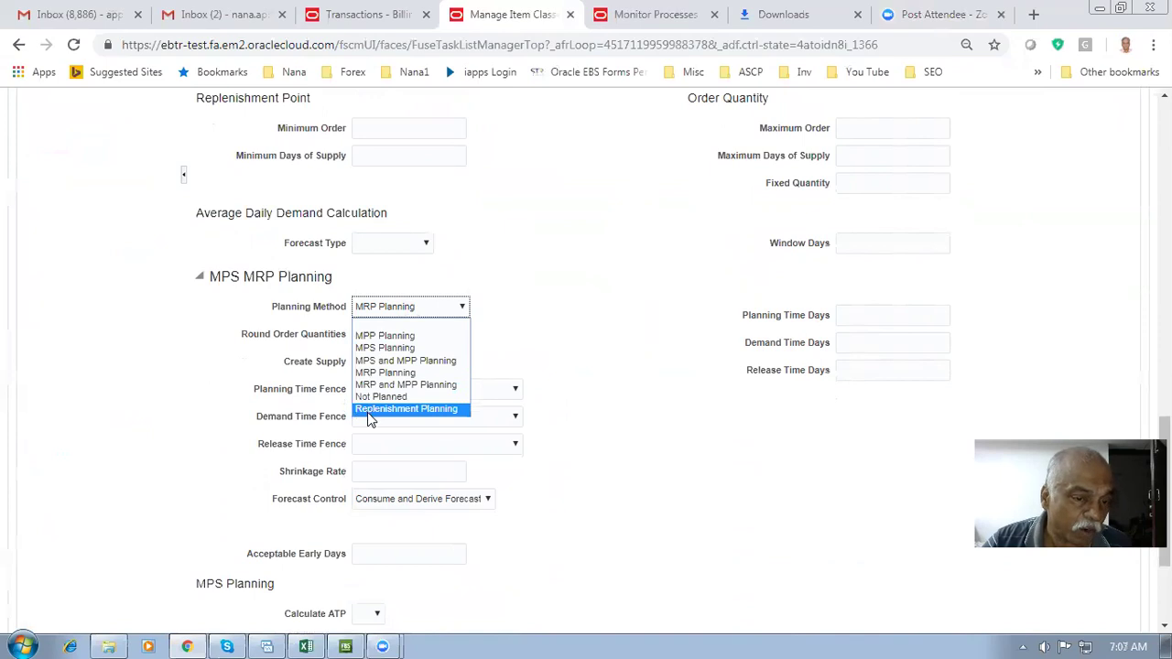
pyautogui.click(425, 304)
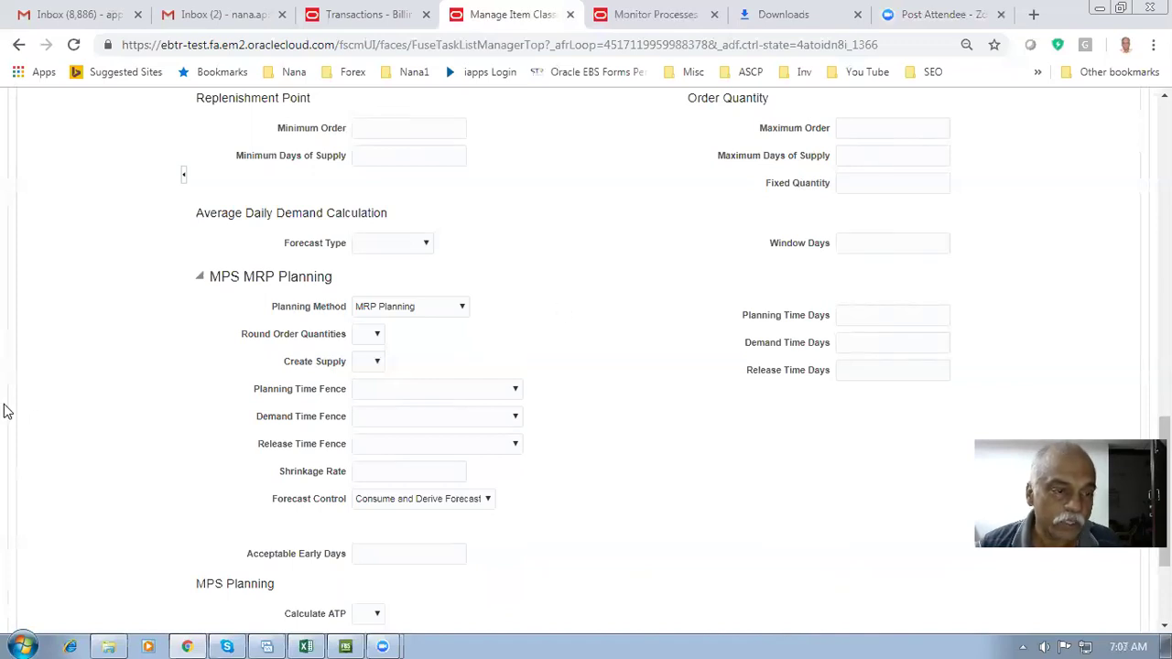
# Recheck Assemble to Order, Back-to-Back Enabled and Make or Buy across the ATO Option Class template's Manufacturing, Sales and Order Management, and Planning specifications
pyautogui.scroll(6, 109, 418)
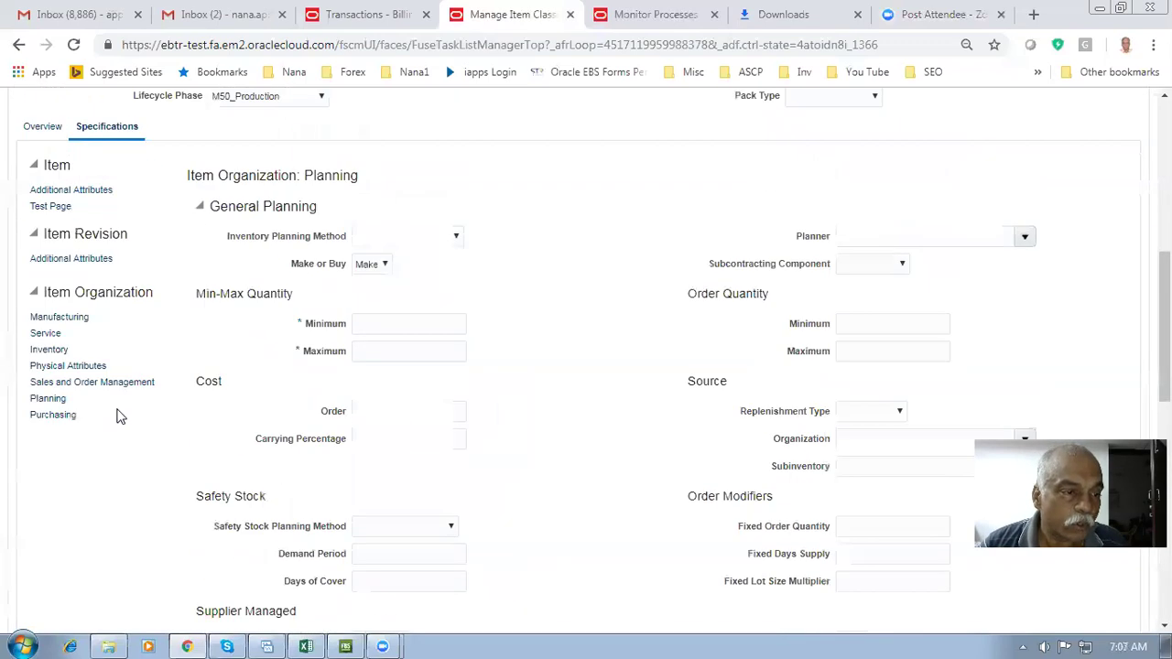
pyautogui.click(55, 317)
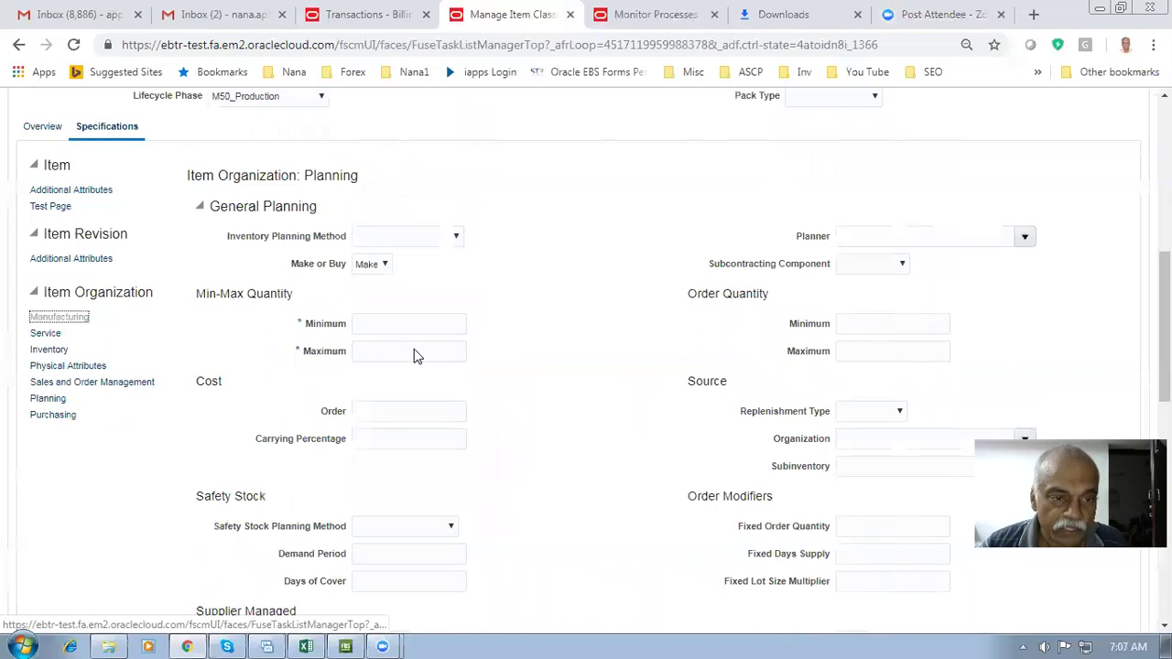
pyautogui.moveTo(856, 337)
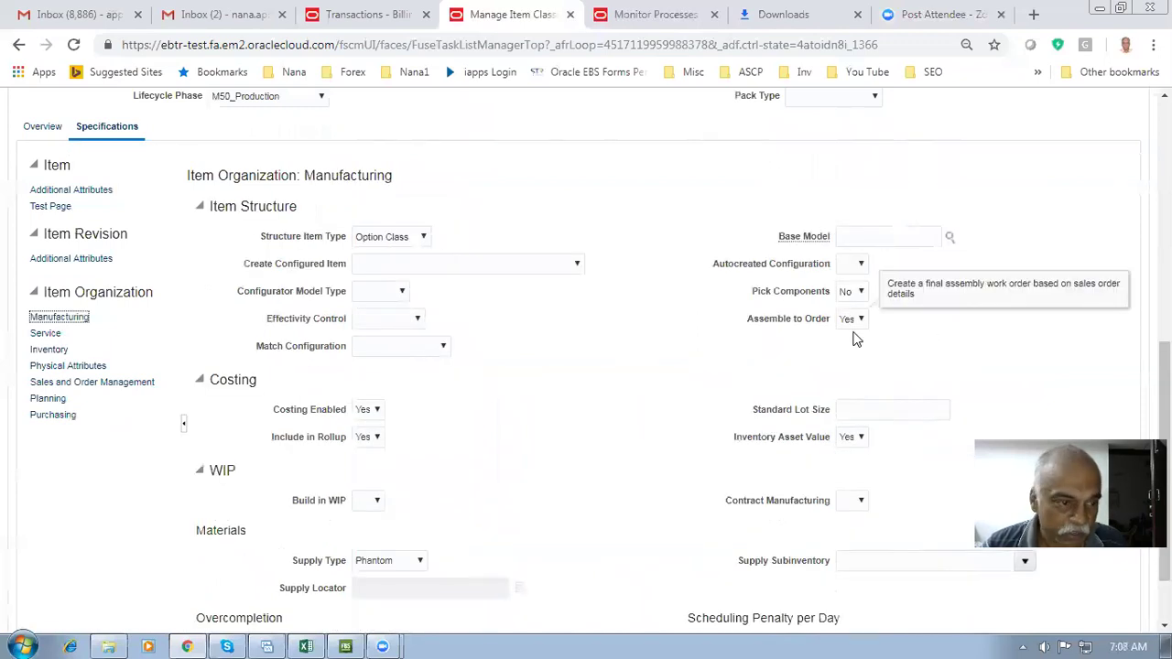
pyautogui.click(73, 384)
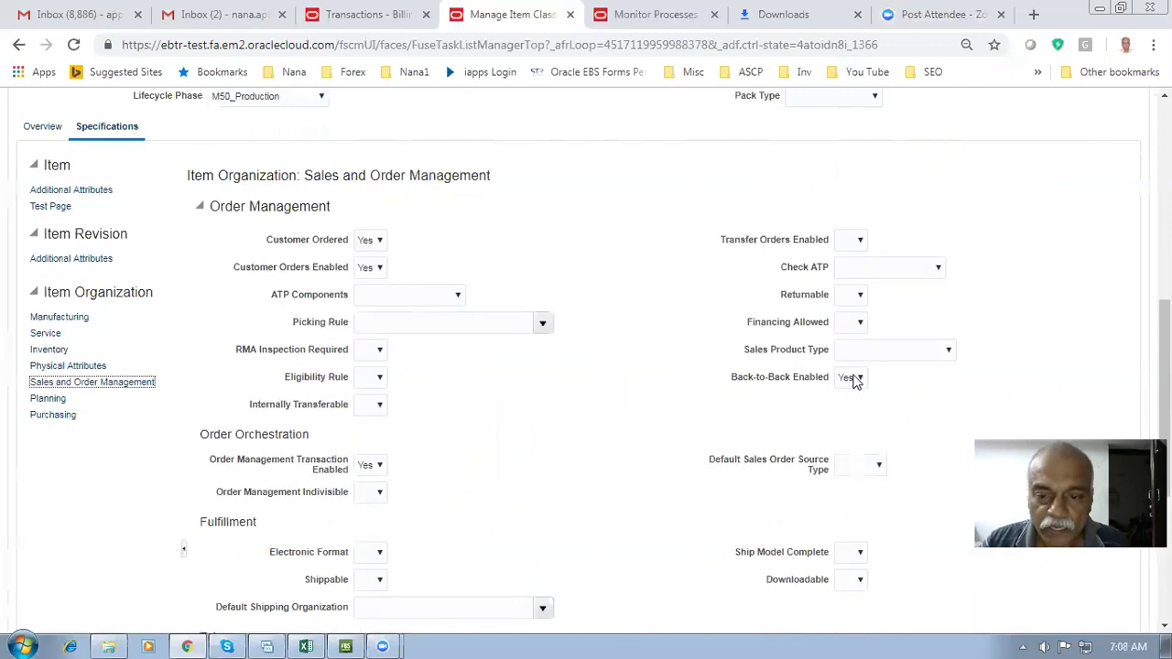
pyautogui.click(41, 400)
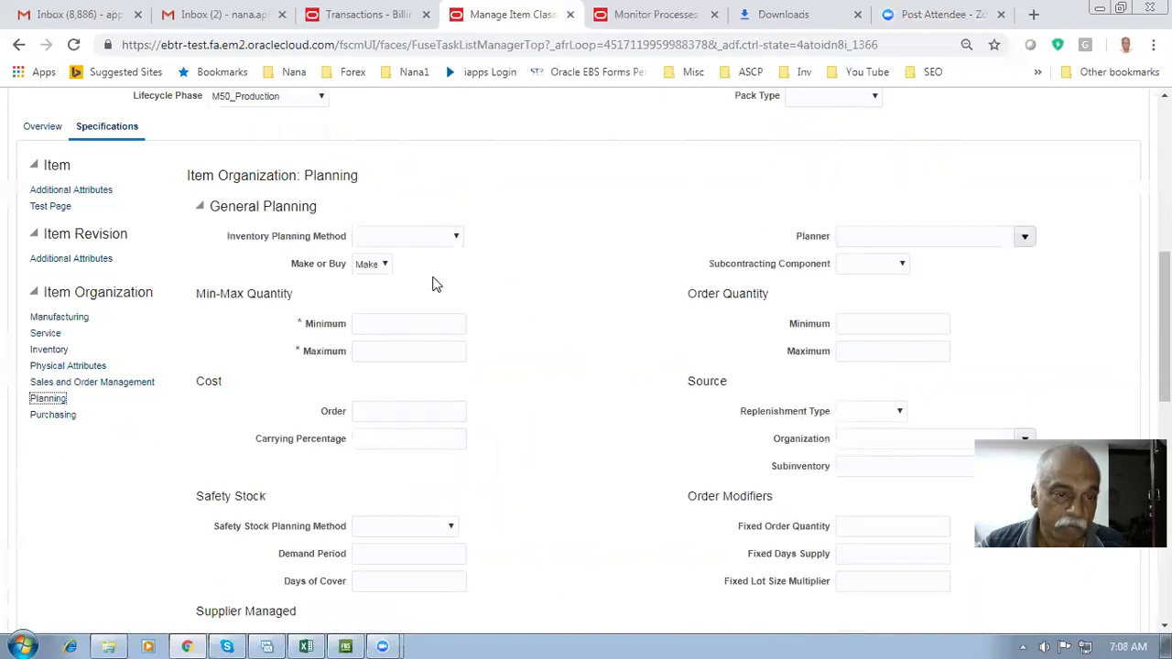
pyautogui.scroll(-4, 550, 421)
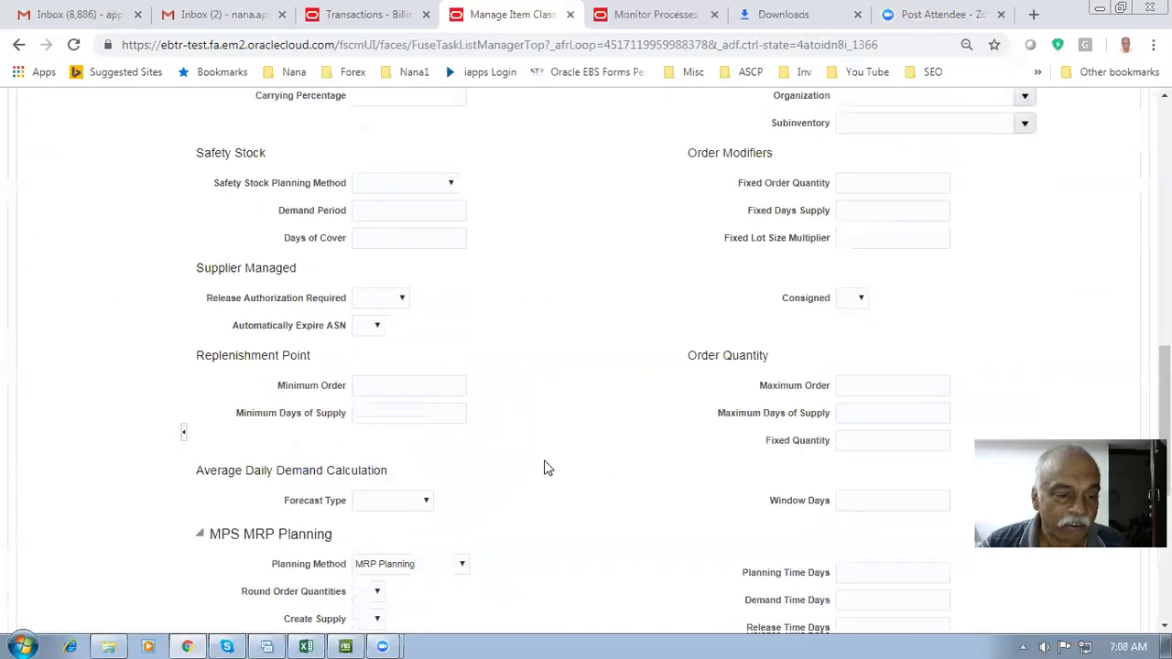
# Select the ATO Model - Manufactured template and examine its units of measure and Manufacturing specifications
pyautogui.scroll(4, 515, 533)
pyautogui.scroll(4, 515, 531)
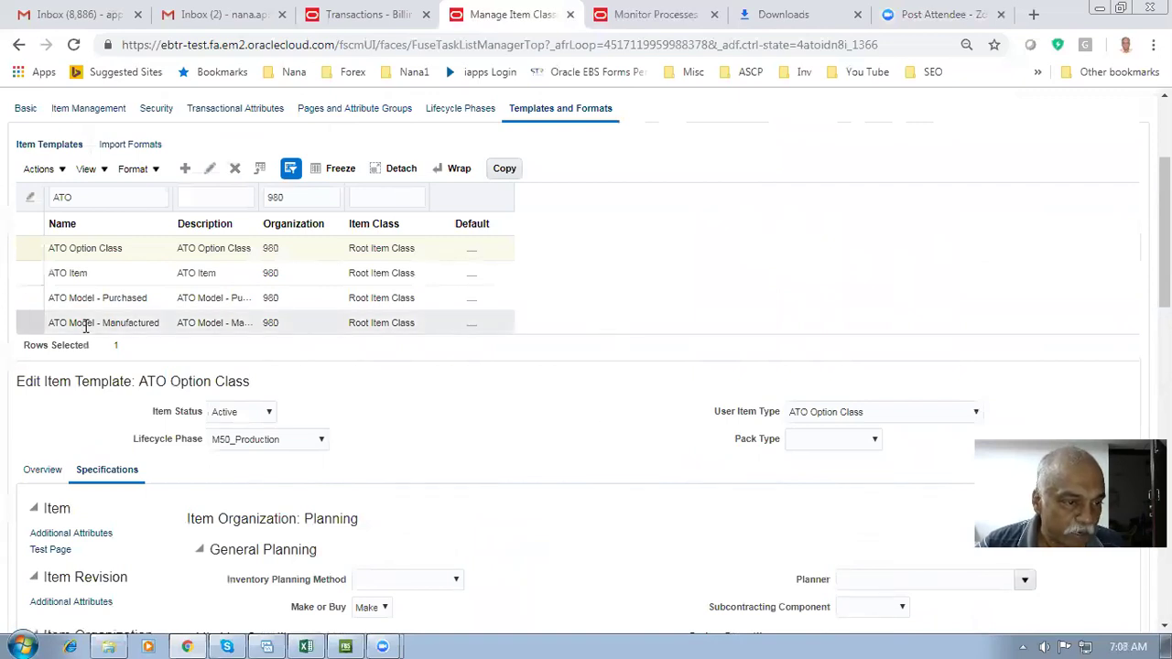
pyautogui.click(32, 322)
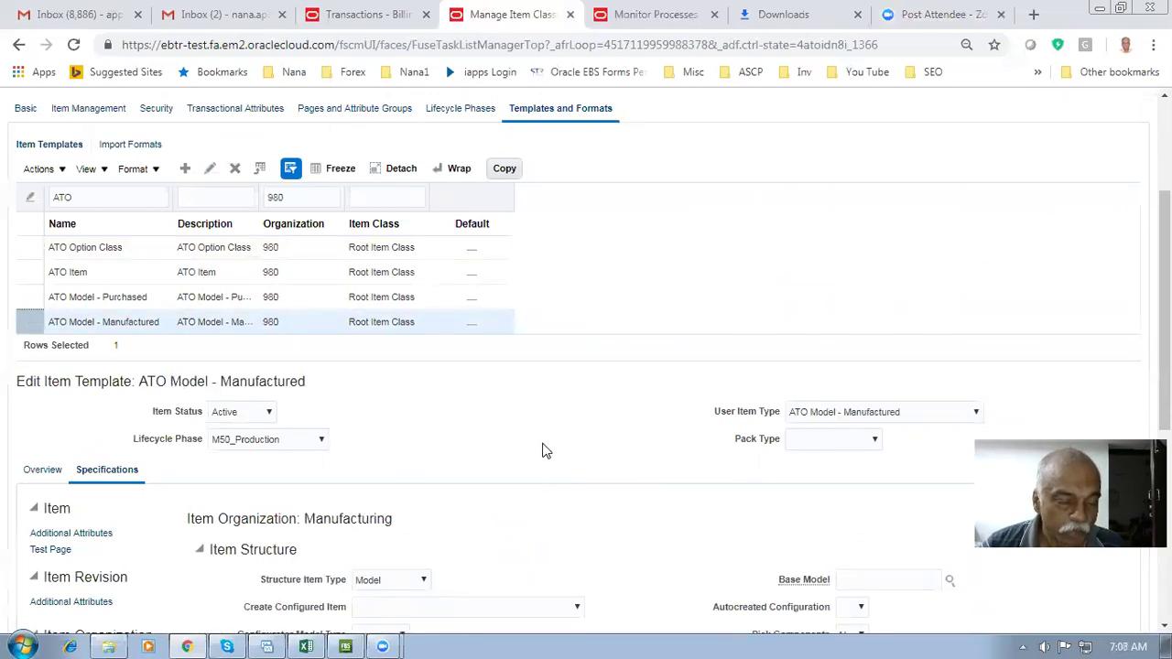
pyautogui.scroll(-2, 570, 445)
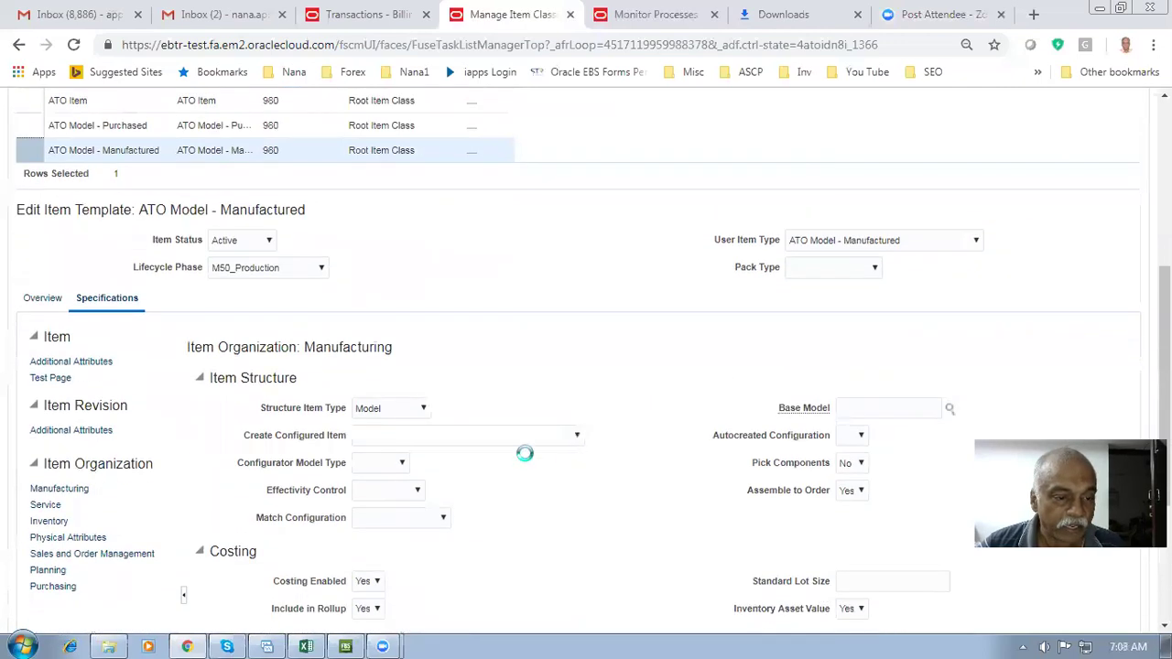
pyautogui.click(43, 302)
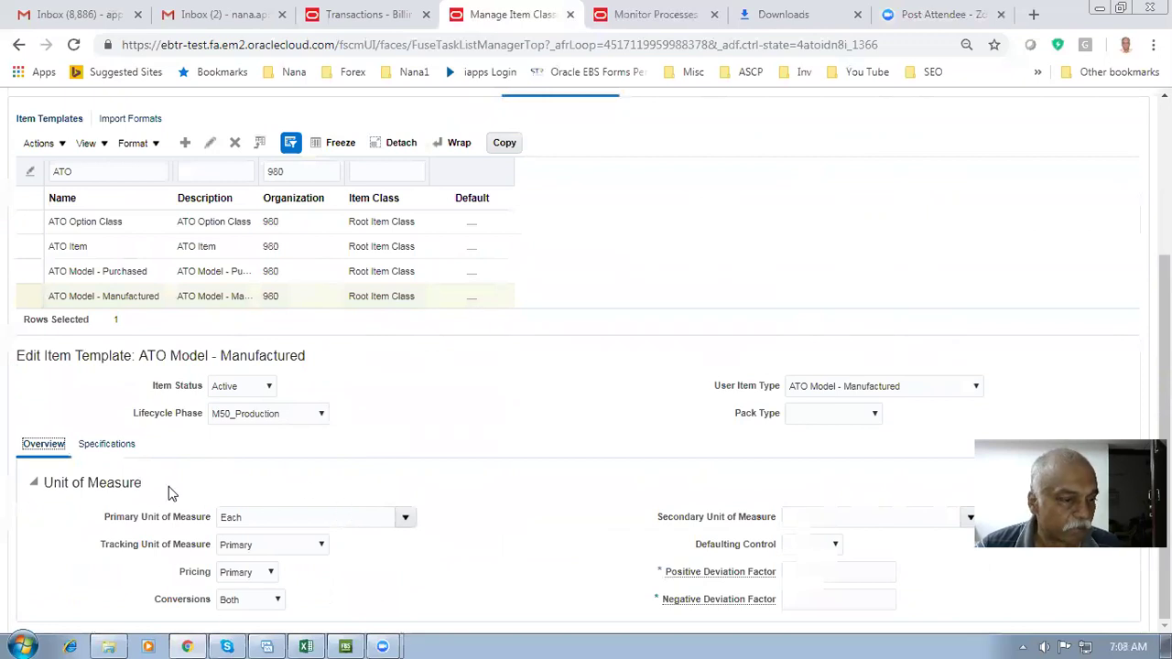
pyautogui.click(106, 444)
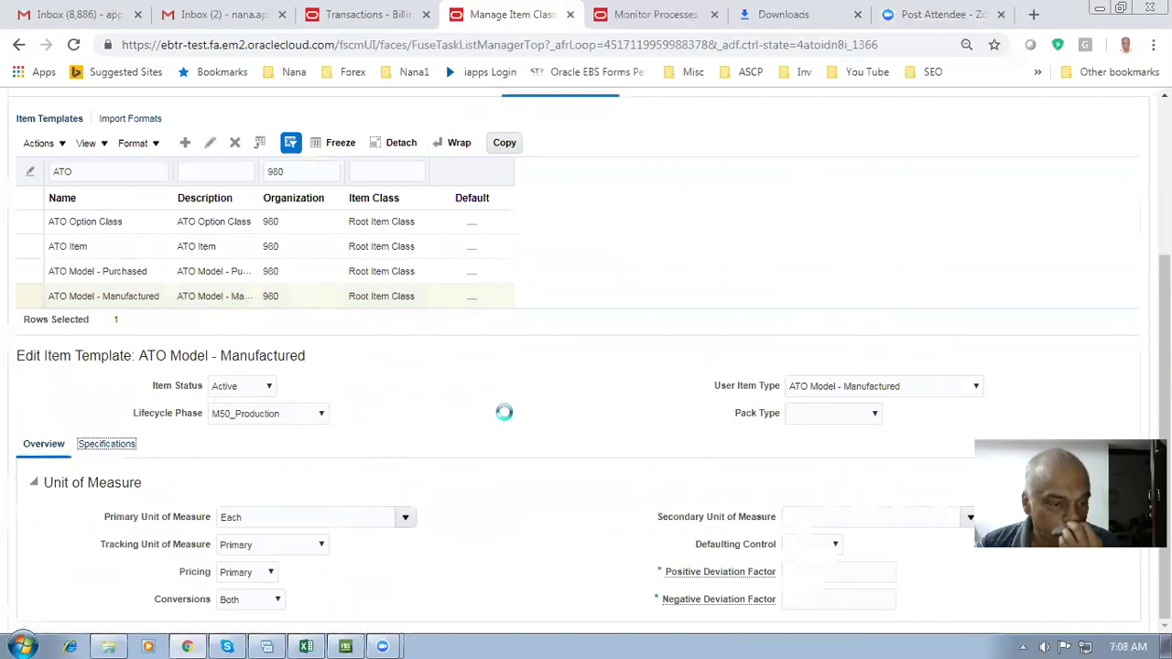
pyautogui.scroll(-3, 505, 412)
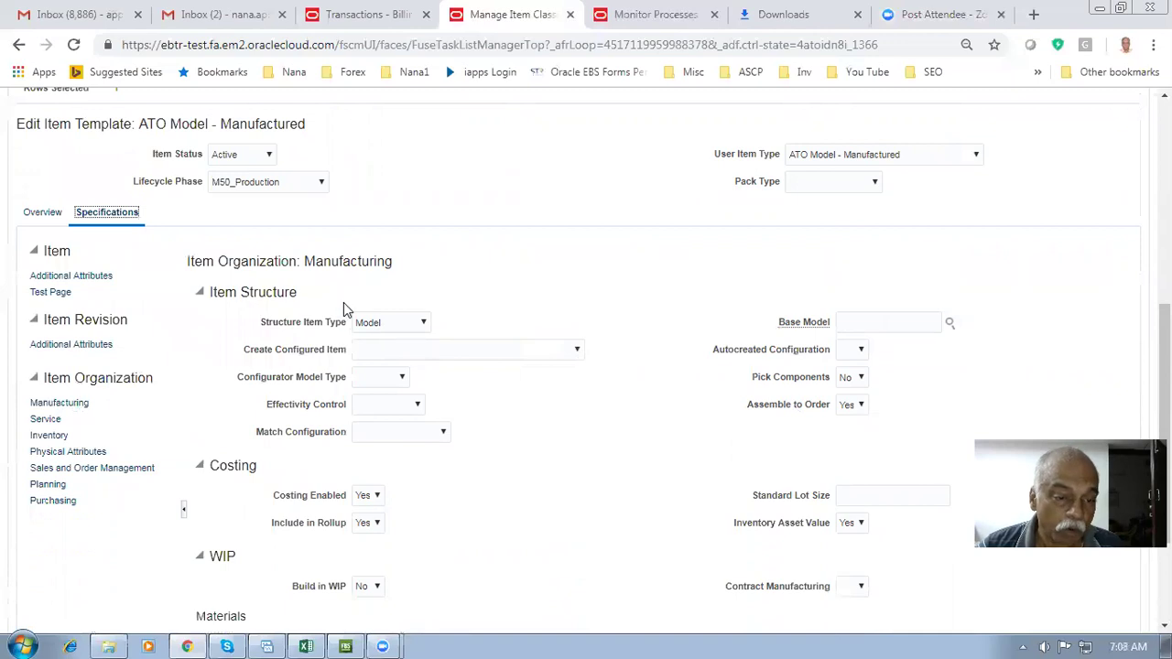
# Examine the ATO Model - Manufactured template's Sales and Order Management attributes and its Planning specifications through MPS MRP Planning
pyautogui.click(91, 469)
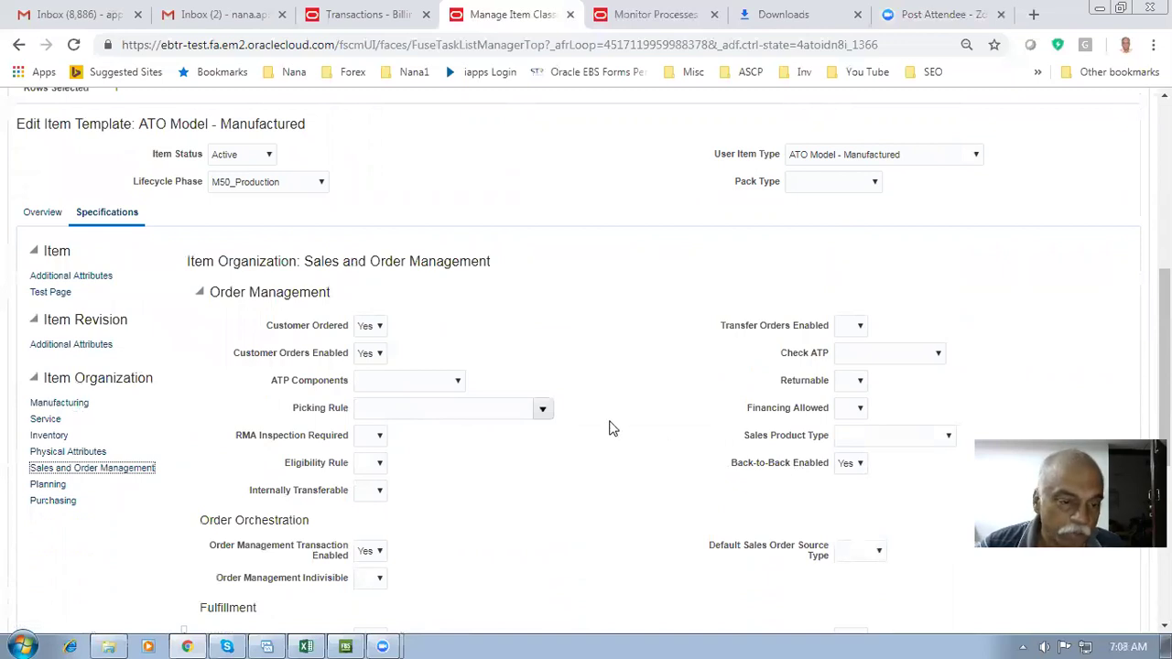
pyautogui.click(46, 486)
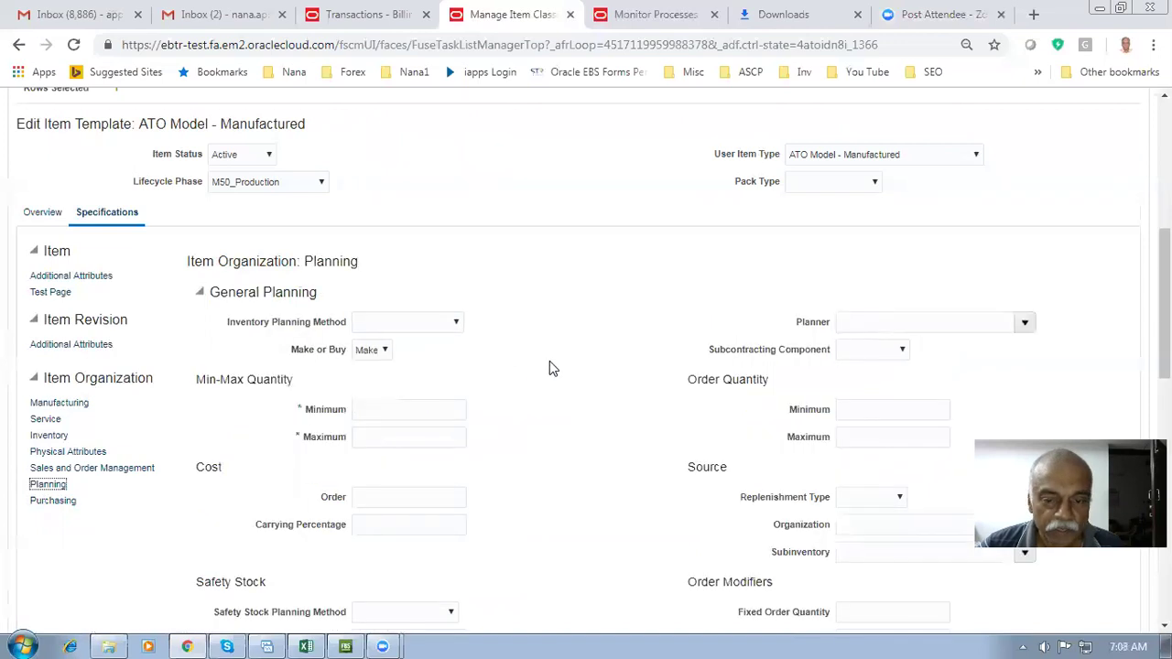
pyautogui.scroll(-5, 466, 439)
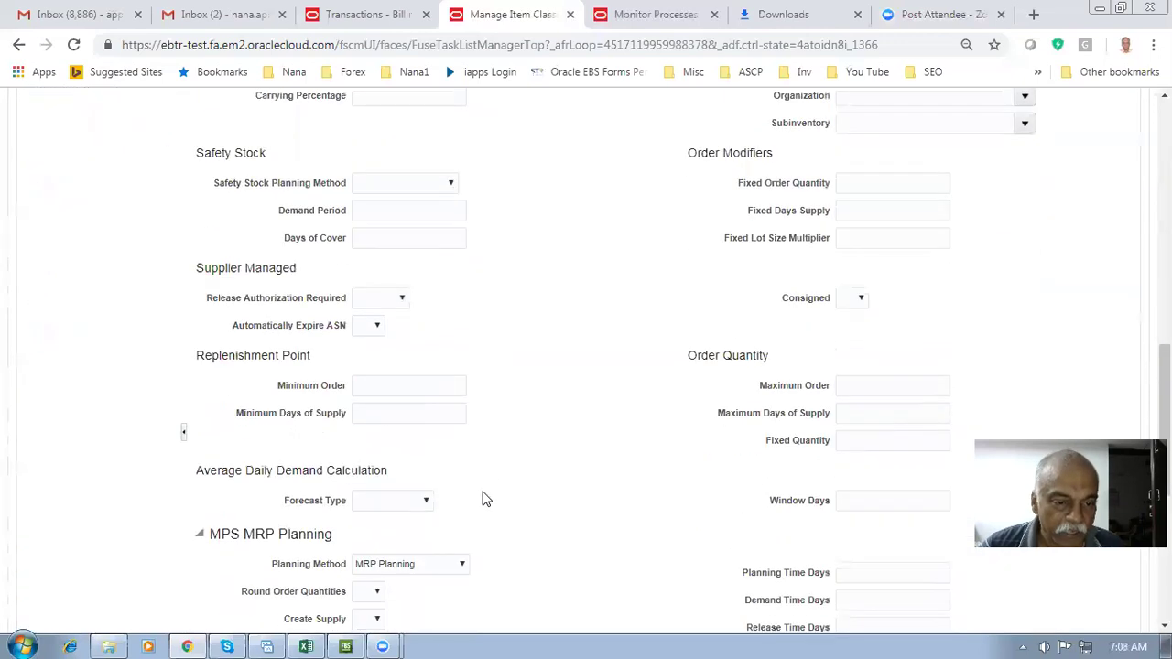
pyautogui.scroll(-2, 457, 504)
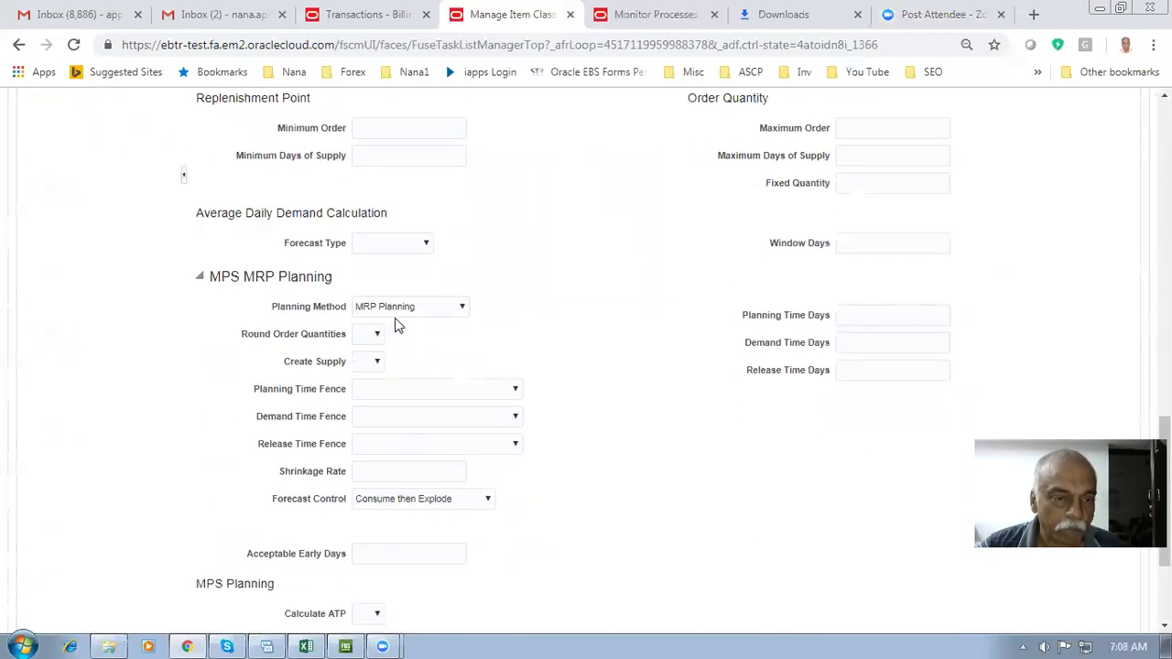
# Reselect the ATO Option Class template, and return to the ATO Model - Manufactured template for comparison
pyautogui.scroll(10, 615, 335)
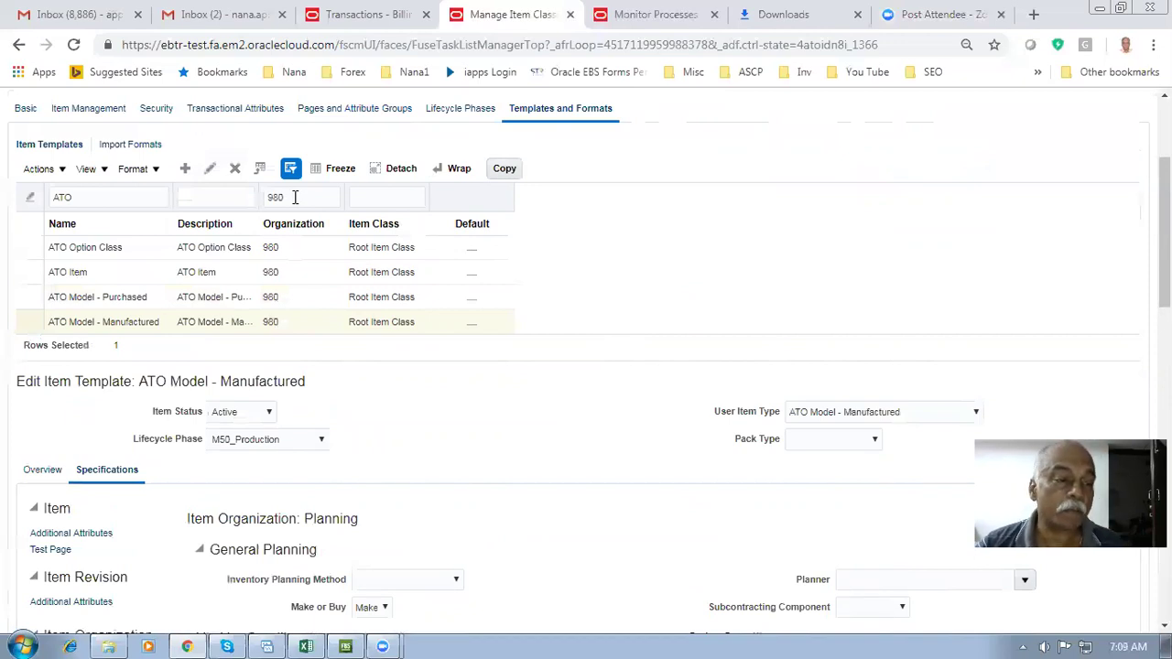
pyautogui.click(18, 248)
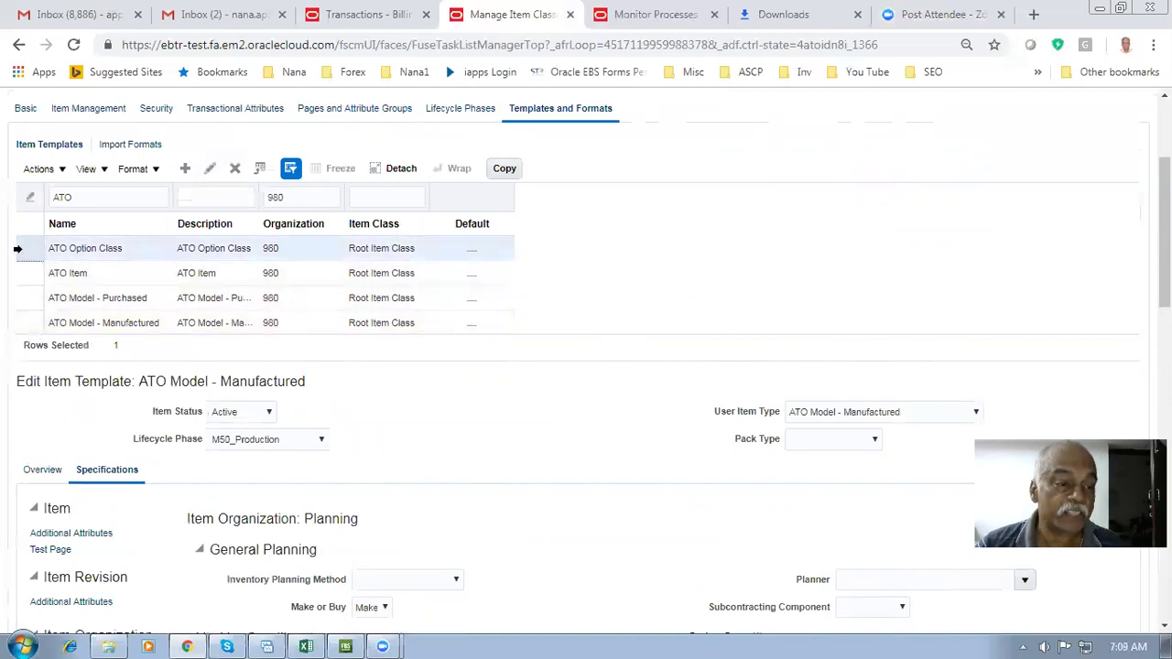
pyautogui.click(25, 332)
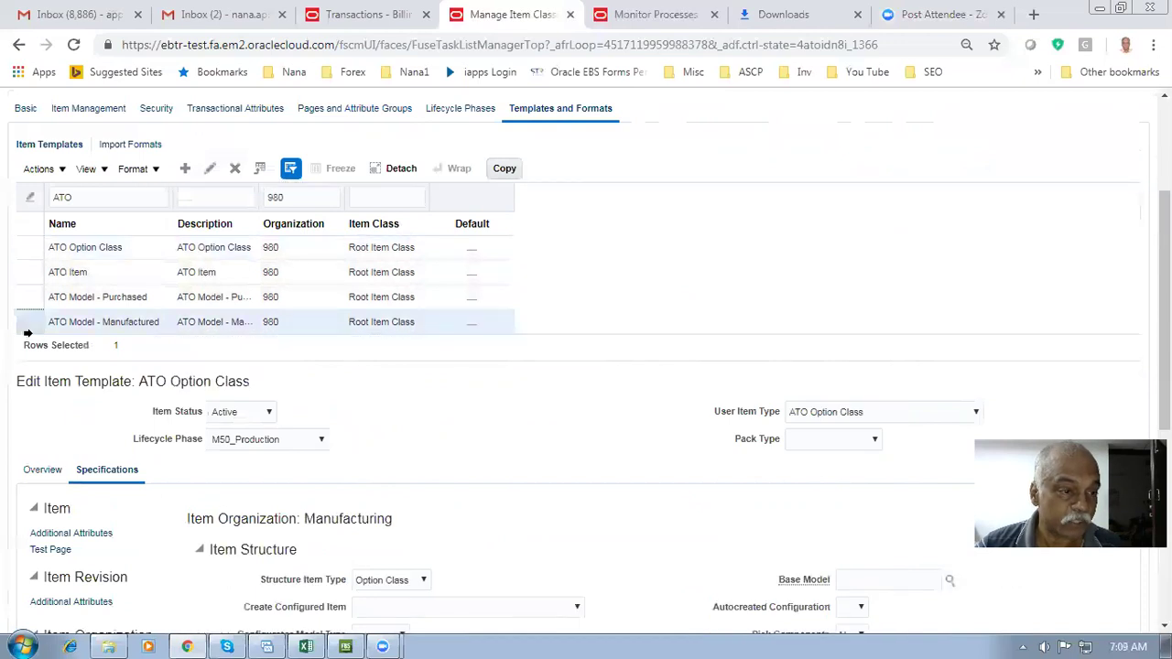
# Filter the organization 980 item templates by the name PTO
pyautogui.moveTo(108, 200); pyautogui.dragTo(5, 209)
pyautogui.write('P')
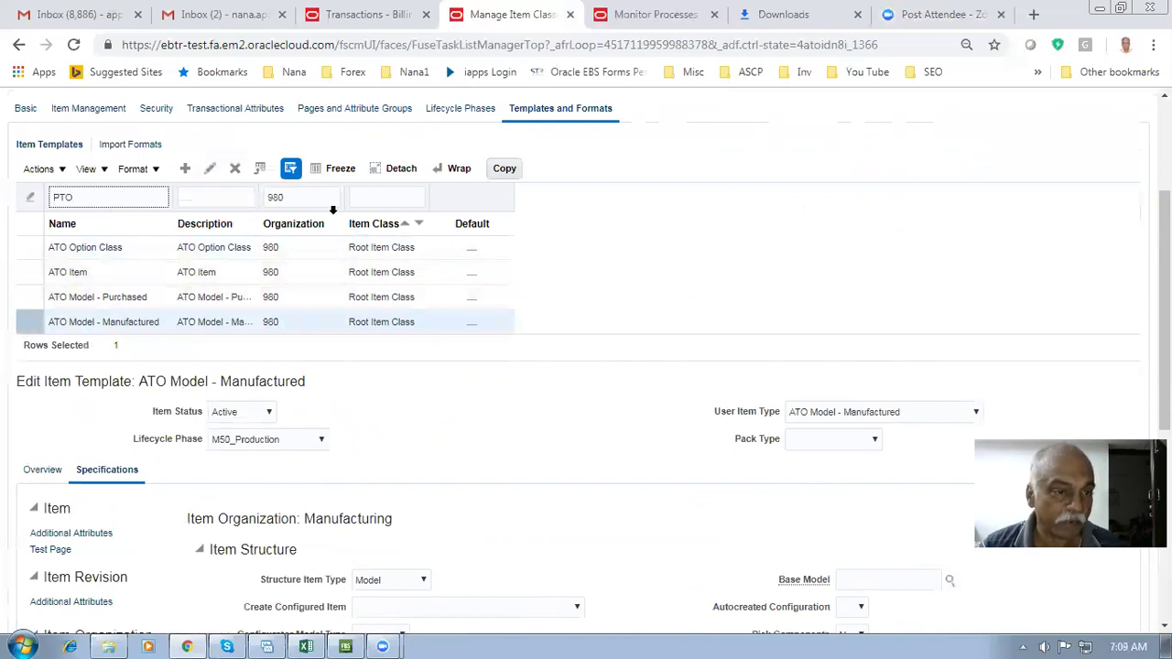
pyautogui.write('TO')
pyautogui.press('Return')
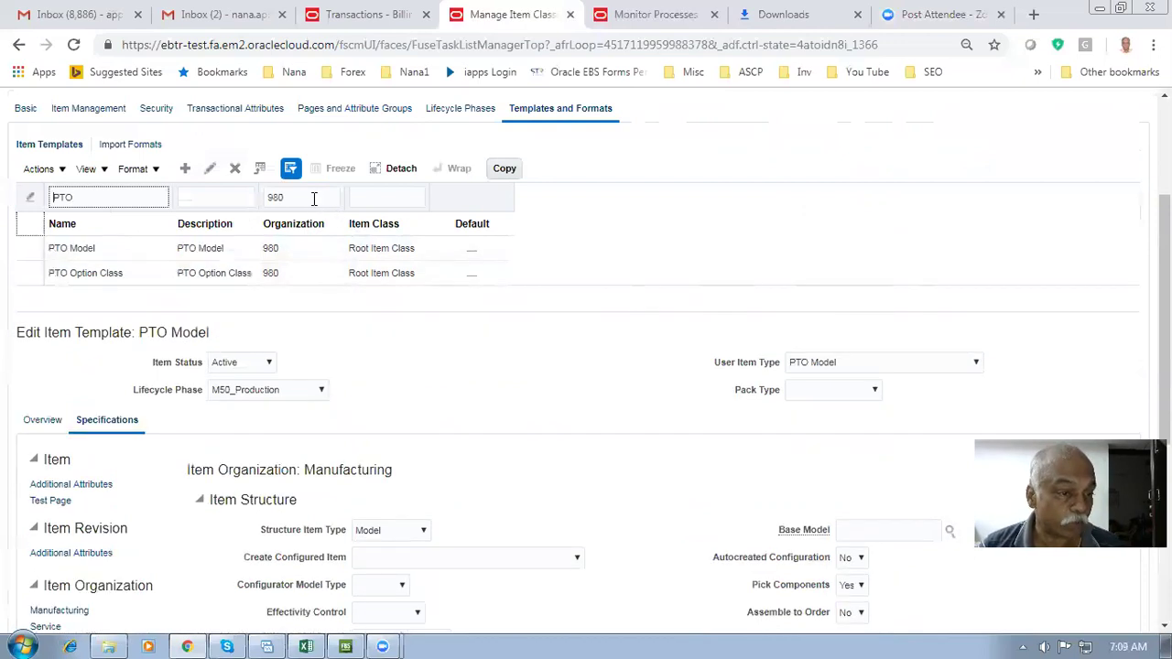
# Select the PTO Option Class template and examine its units of measure, including the choices for Primary Unit of Measure
pyautogui.click(37, 273)
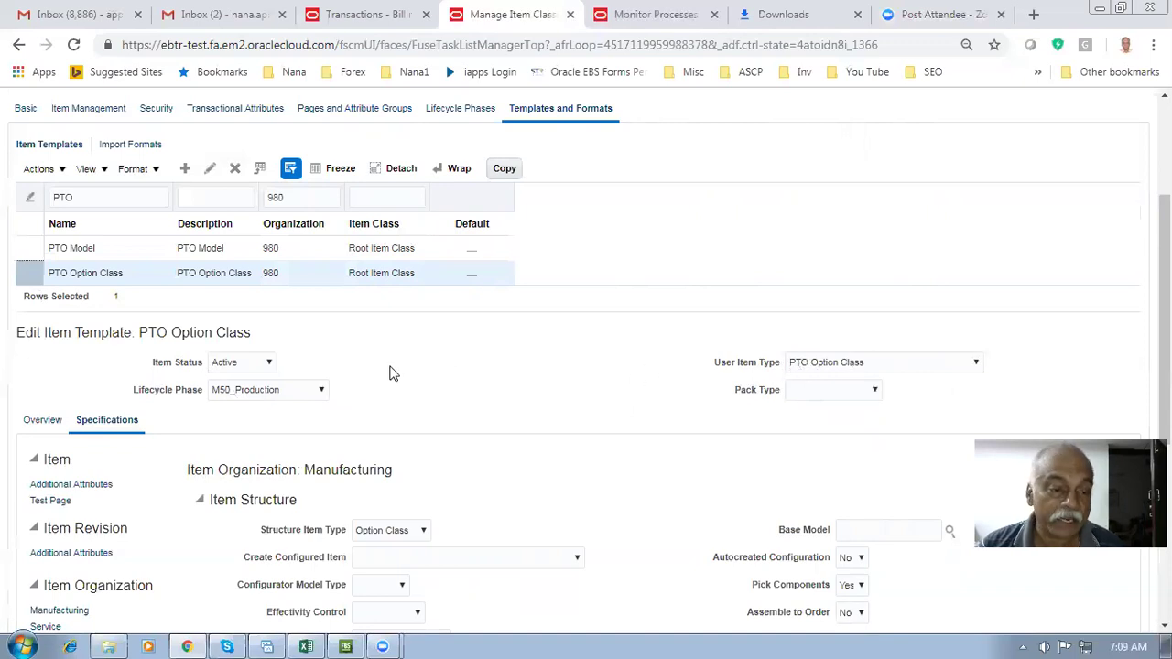
pyautogui.scroll(-2, 394, 373)
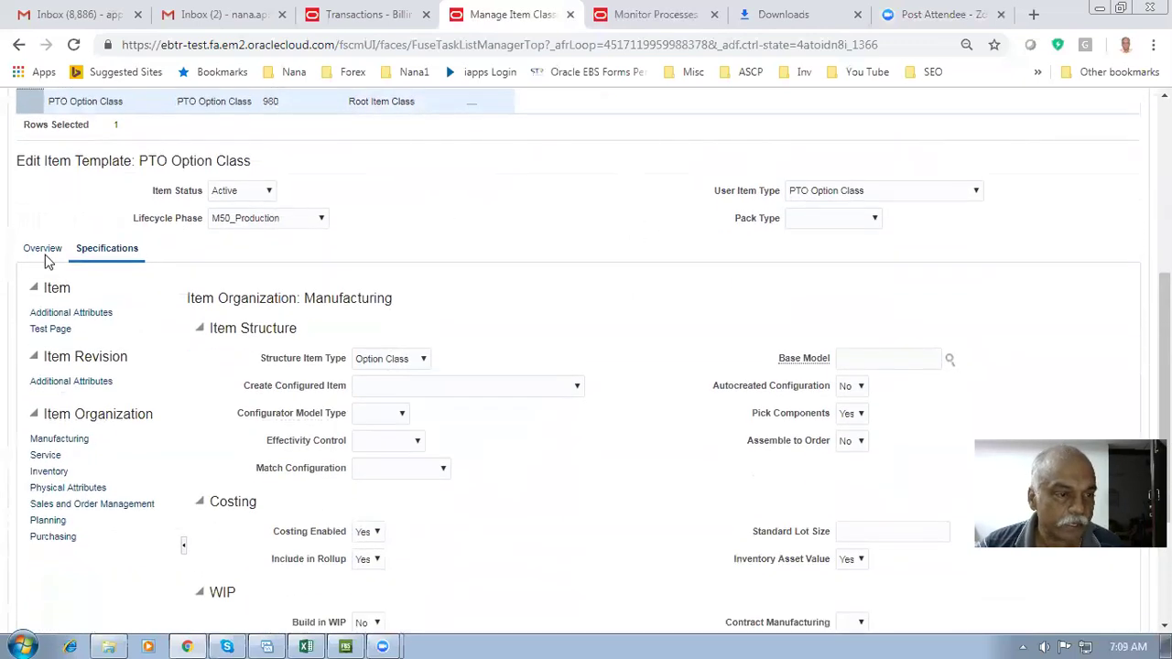
pyautogui.click(43, 252)
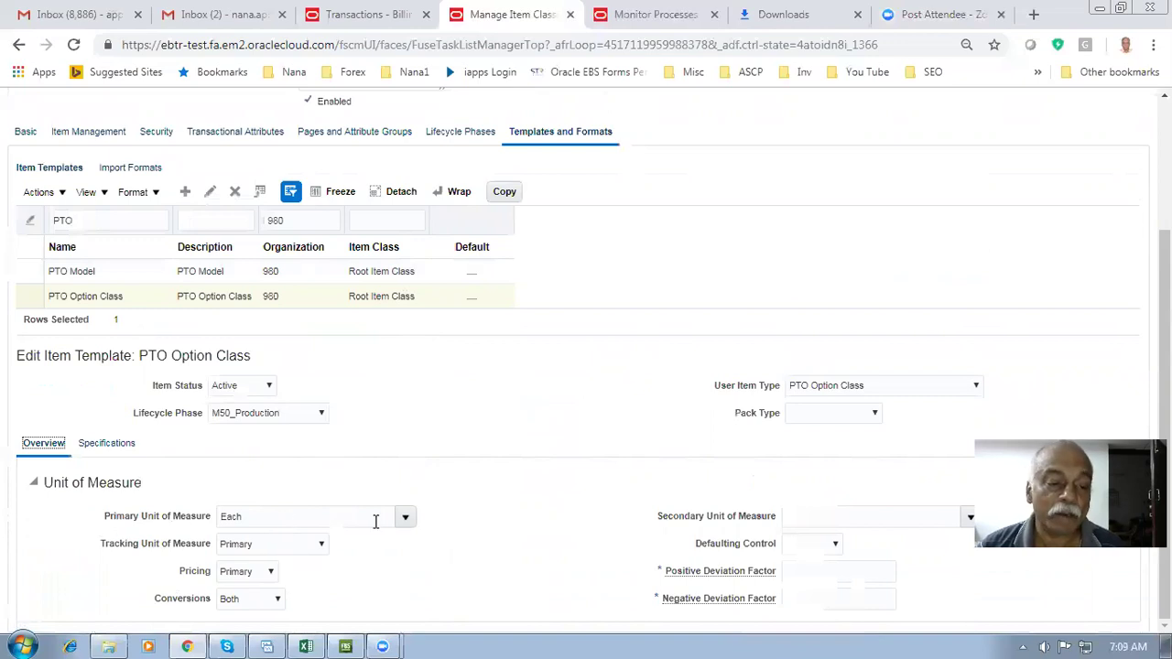
pyautogui.click(406, 518)
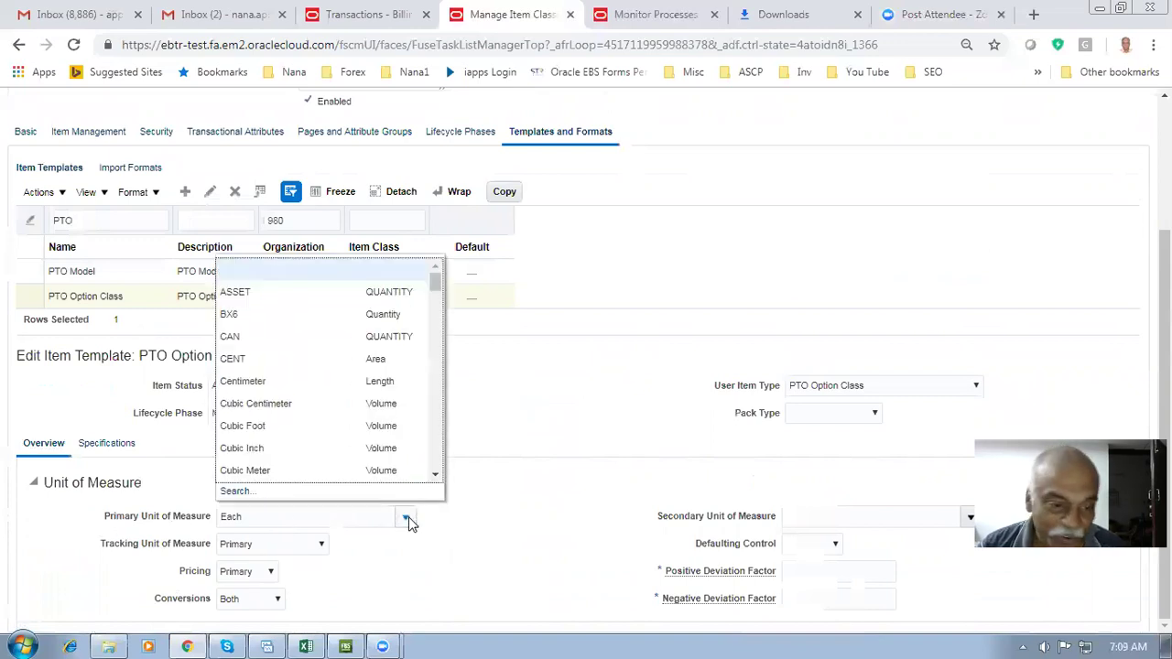
pyautogui.click(536, 427)
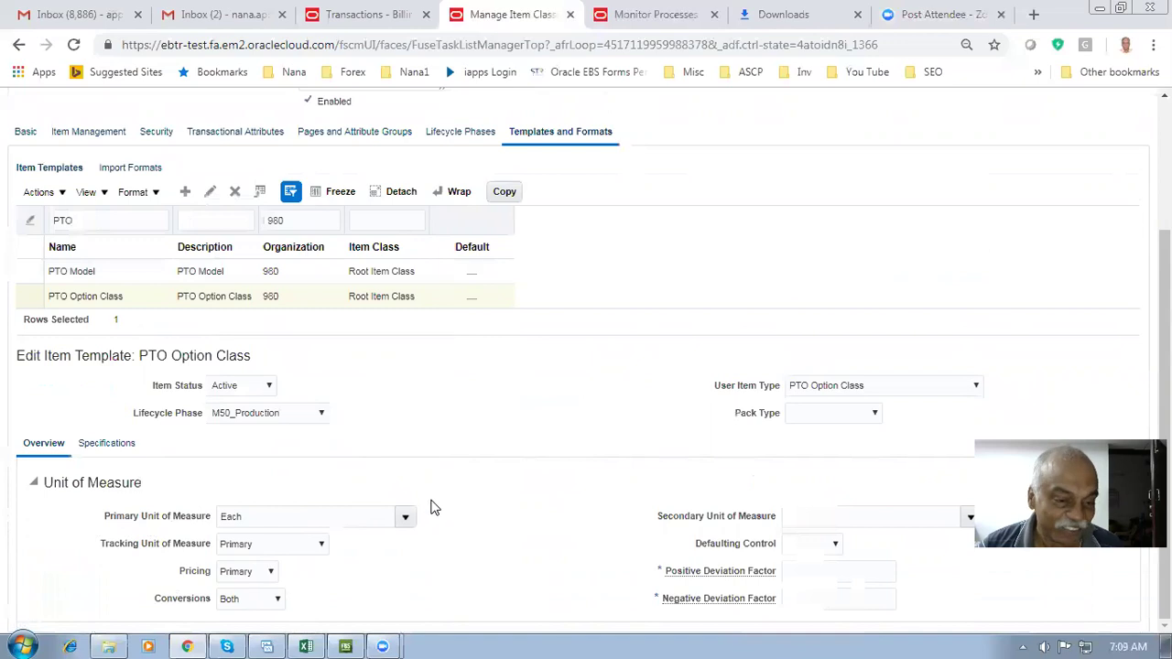
pyautogui.click(30, 295)
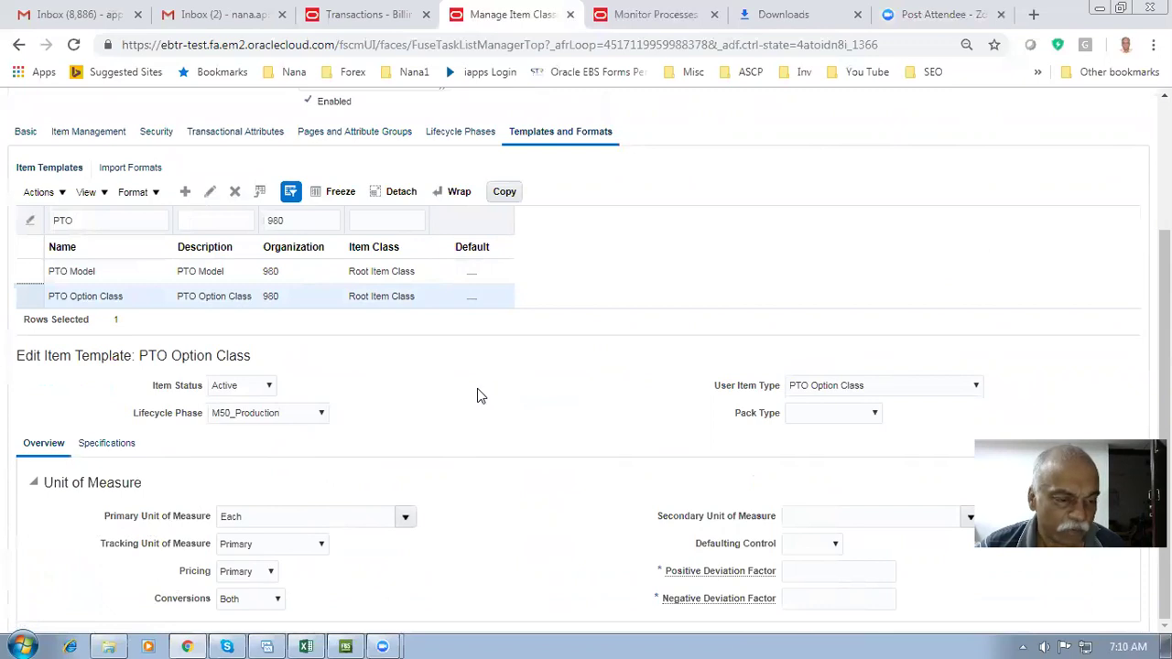
# Examine the PTO Option Class template's Manufacturing specifications, including the Assemble to Order choices under Item Structure
pyautogui.click(105, 445)
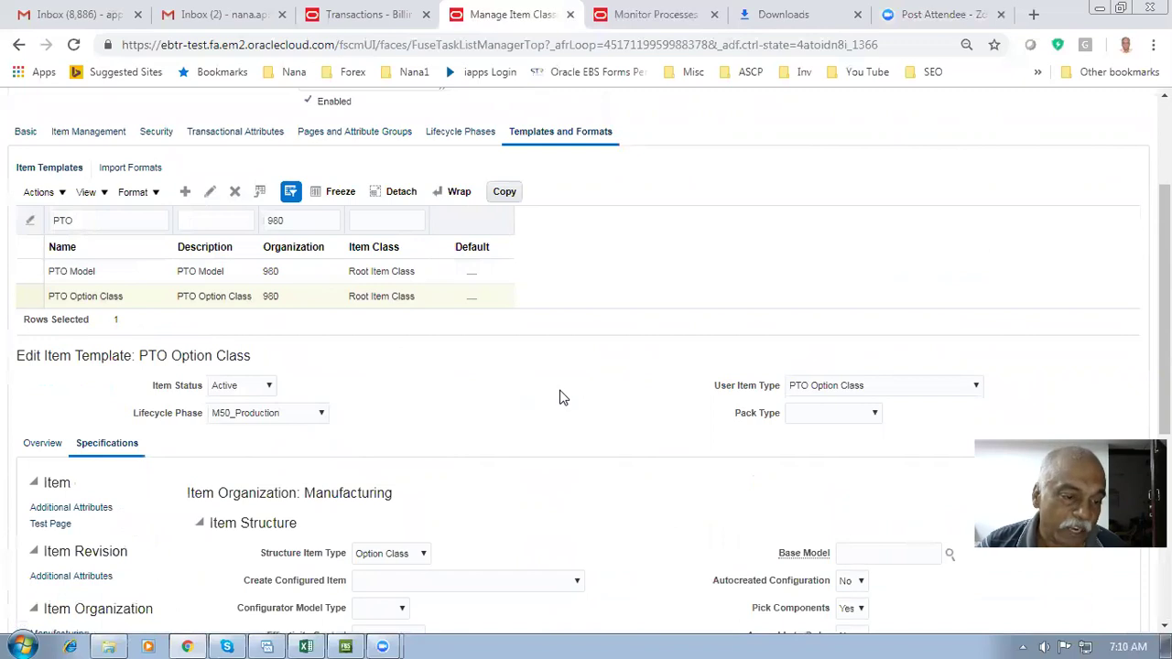
pyautogui.scroll(-3, 562, 397)
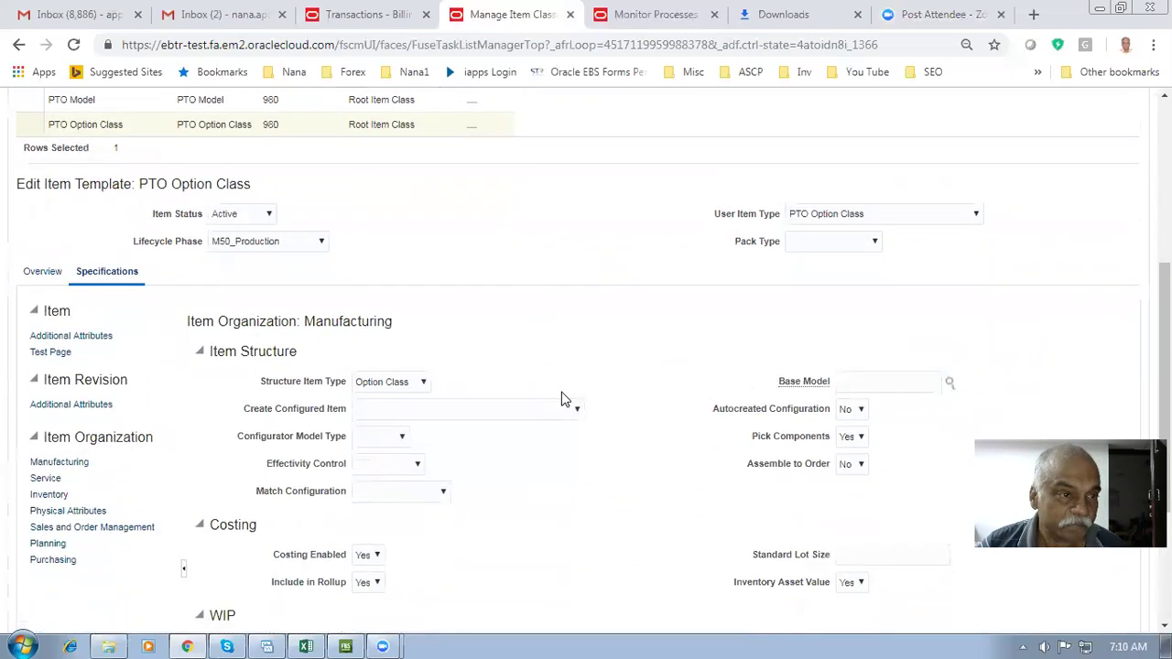
pyautogui.scroll(4, 562, 398)
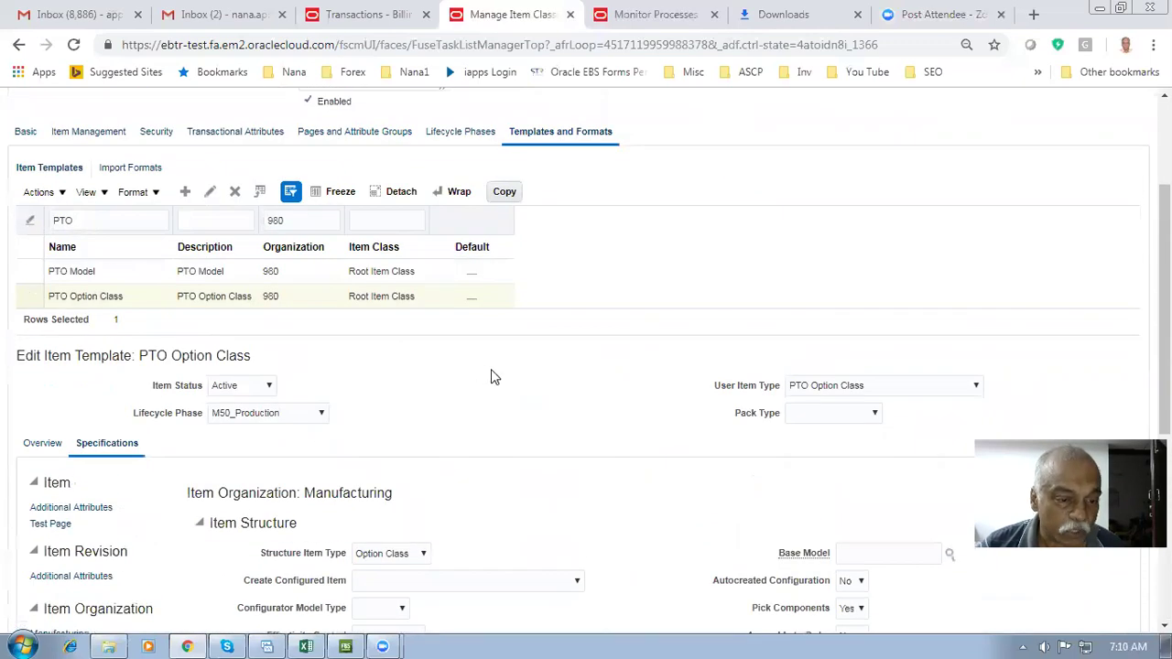
pyautogui.scroll(-2, 485, 366)
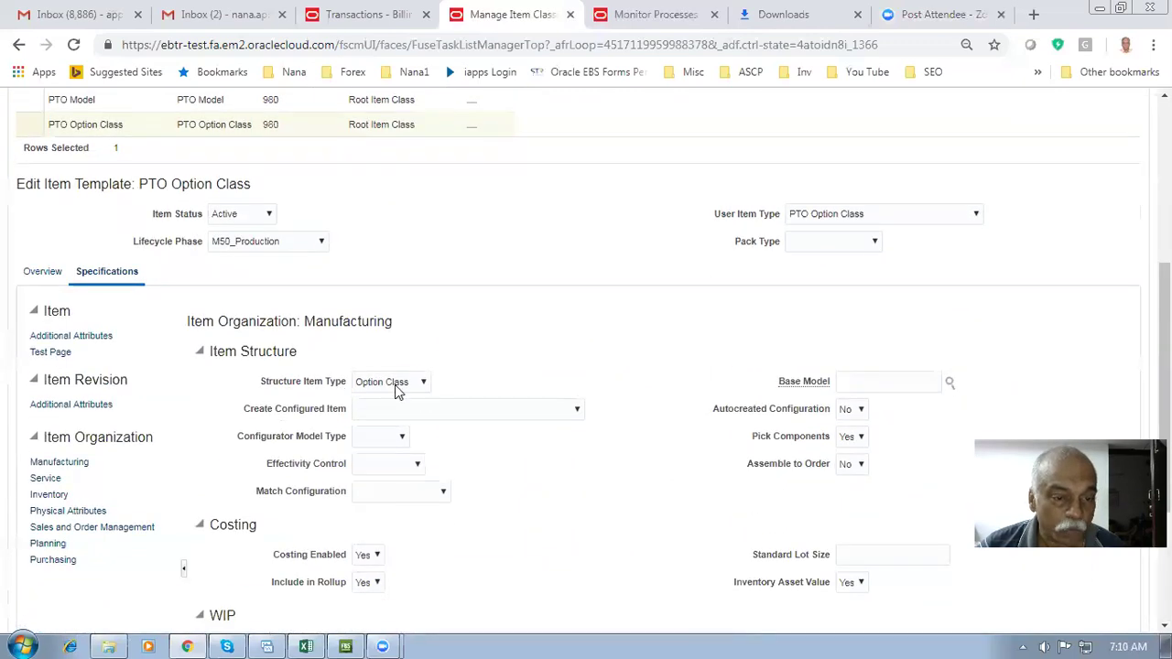
pyautogui.click(849, 469)
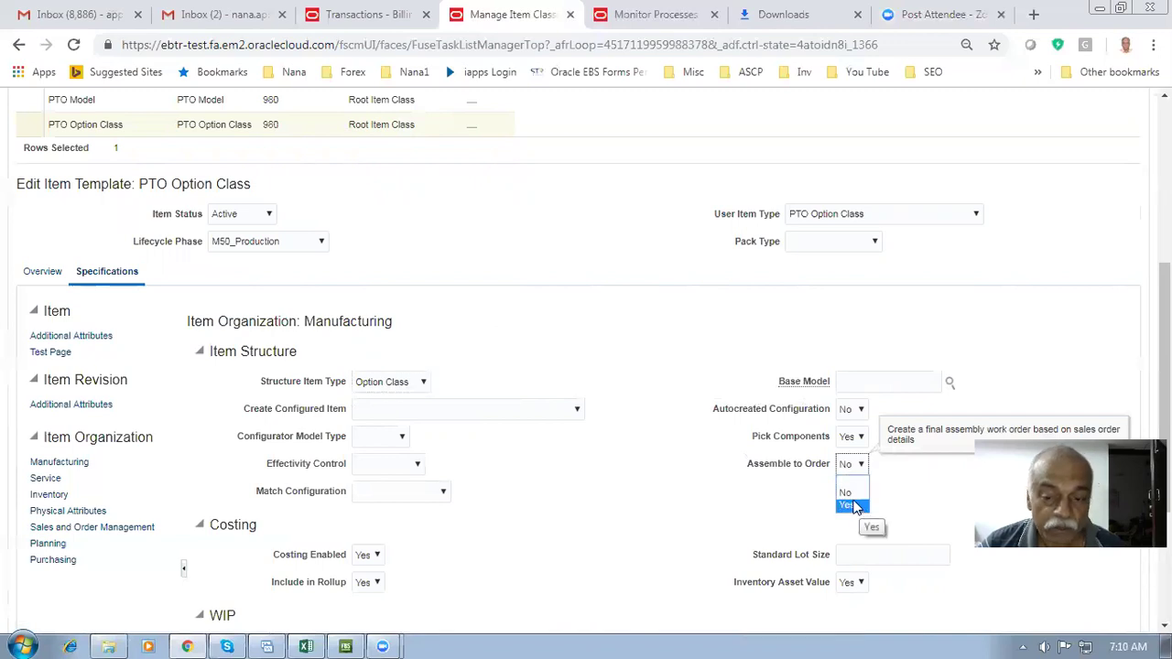
pyautogui.click(793, 508)
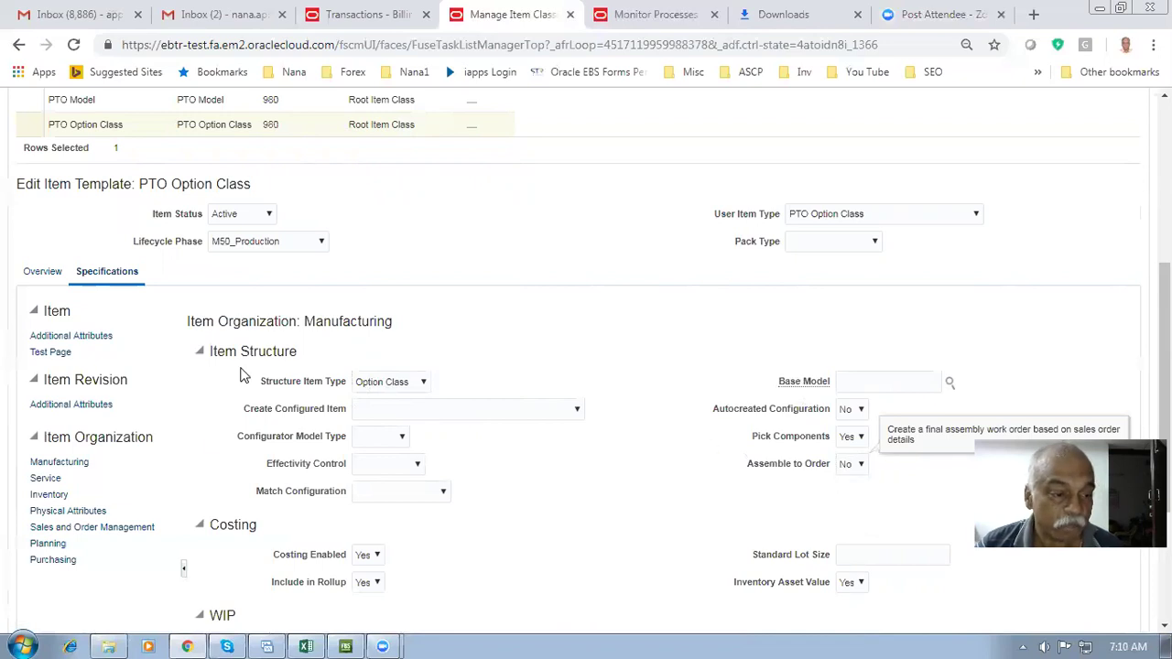
# Examine the PTO Option Class template's Sales and Order Management attributes
pyautogui.click(92, 528)
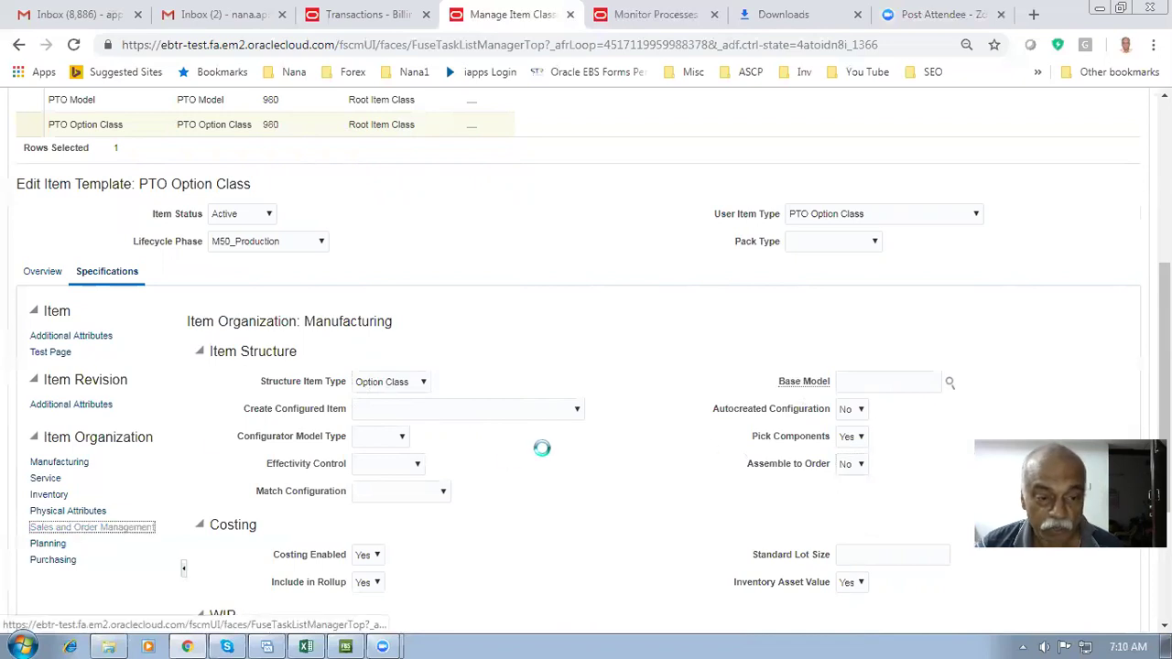
pyautogui.scroll(-1, 545, 455)
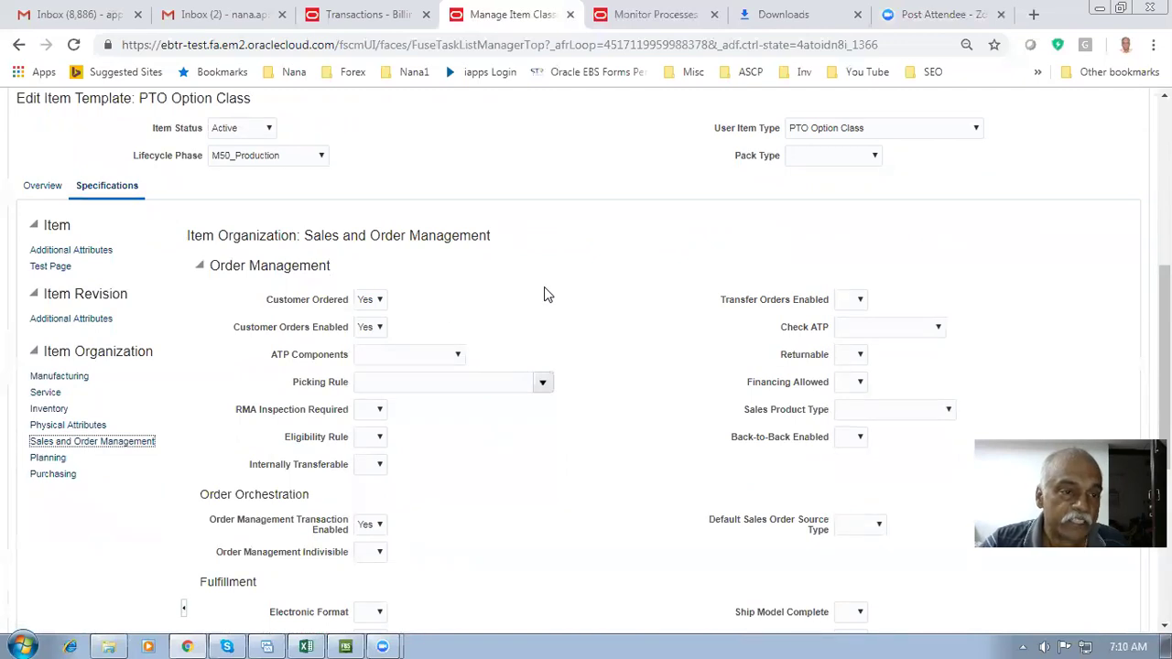
pyautogui.scroll(2, 544, 291)
pyautogui.scroll(-3, 500, 358)
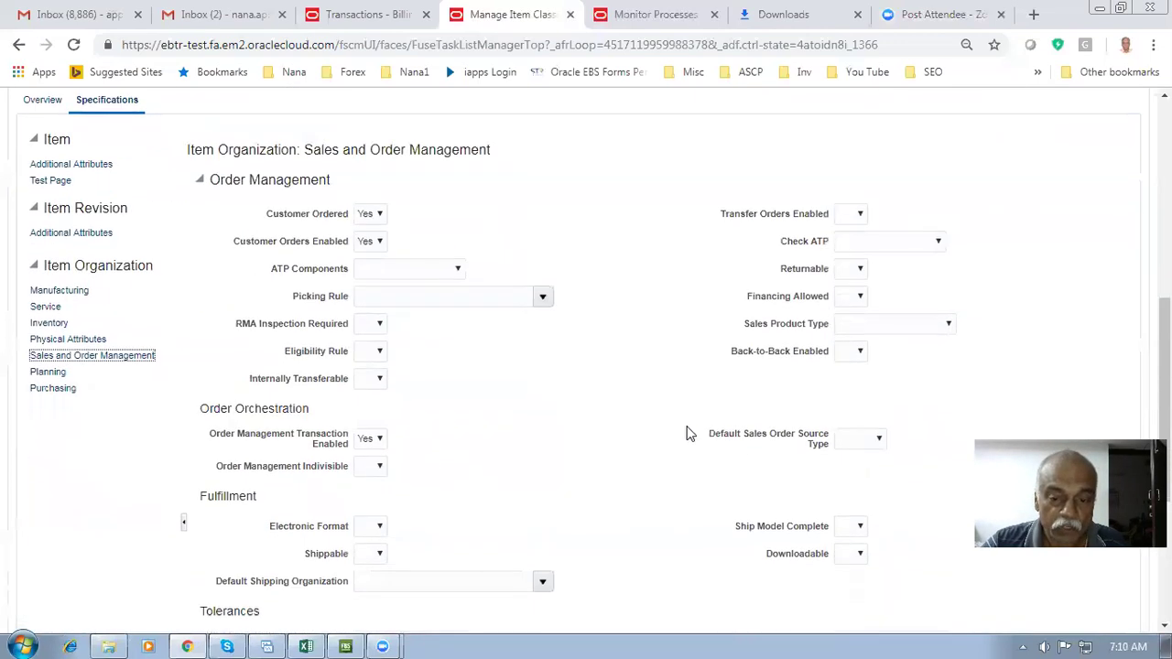
# Examine the PTO Option Class template's Planning specifications, including the Make or Buy choices and MPS MRP Planning
pyautogui.click(48, 373)
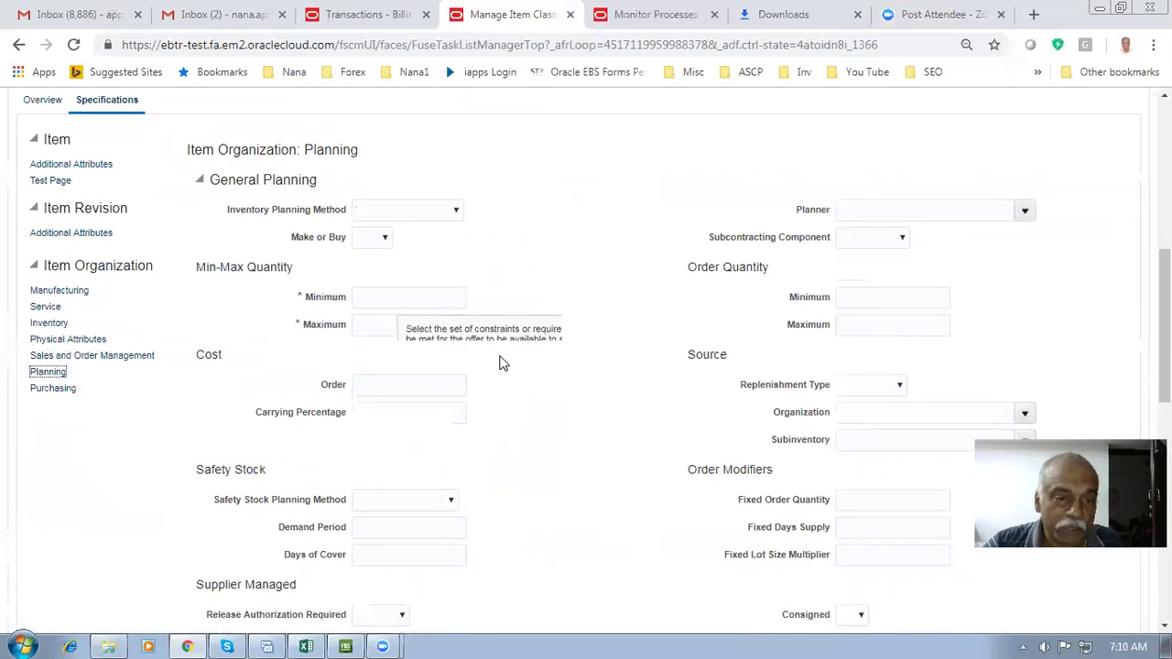
pyautogui.click(370, 238)
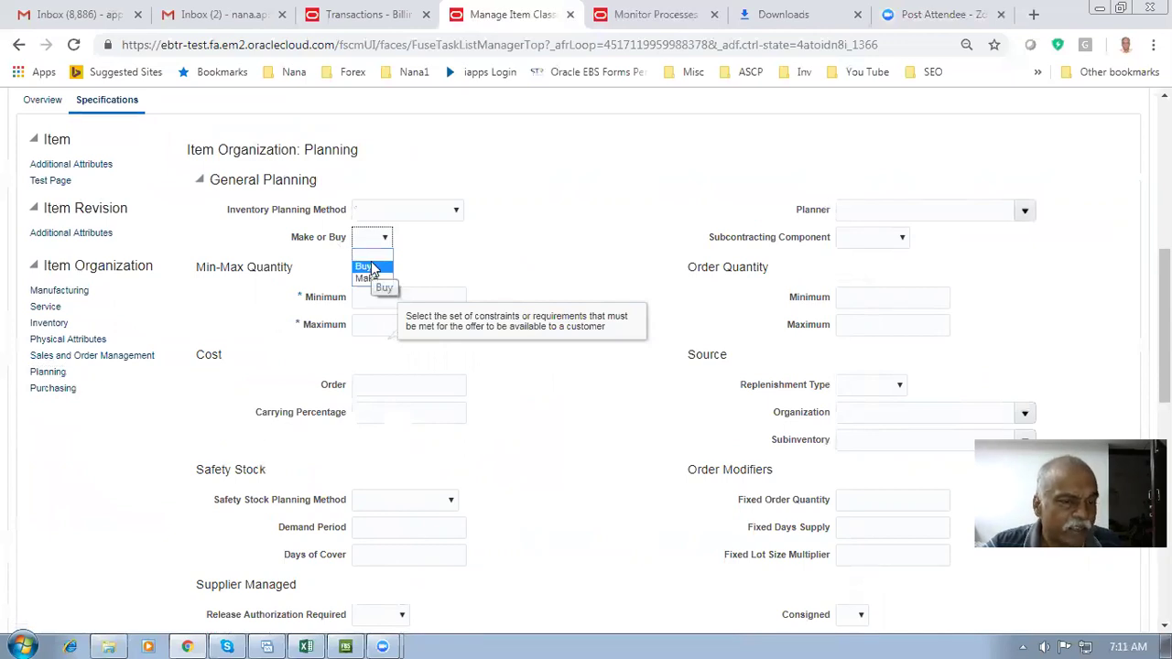
pyautogui.click(371, 266)
pyautogui.click(380, 239)
pyautogui.click(377, 255)
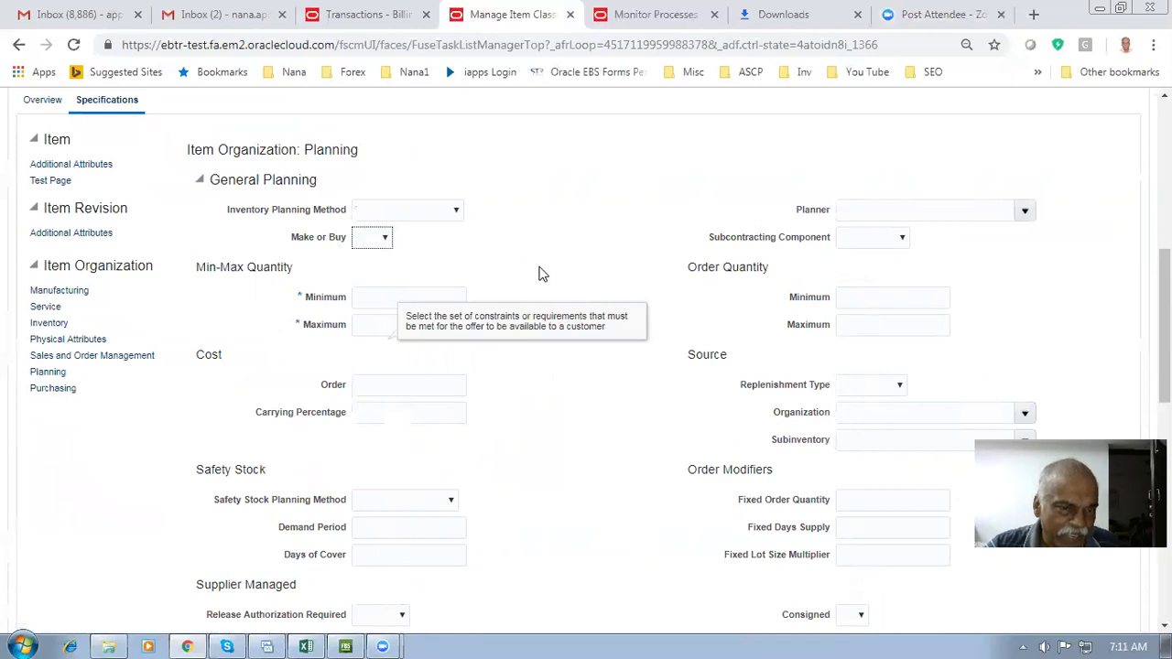
pyautogui.scroll(-5, 501, 446)
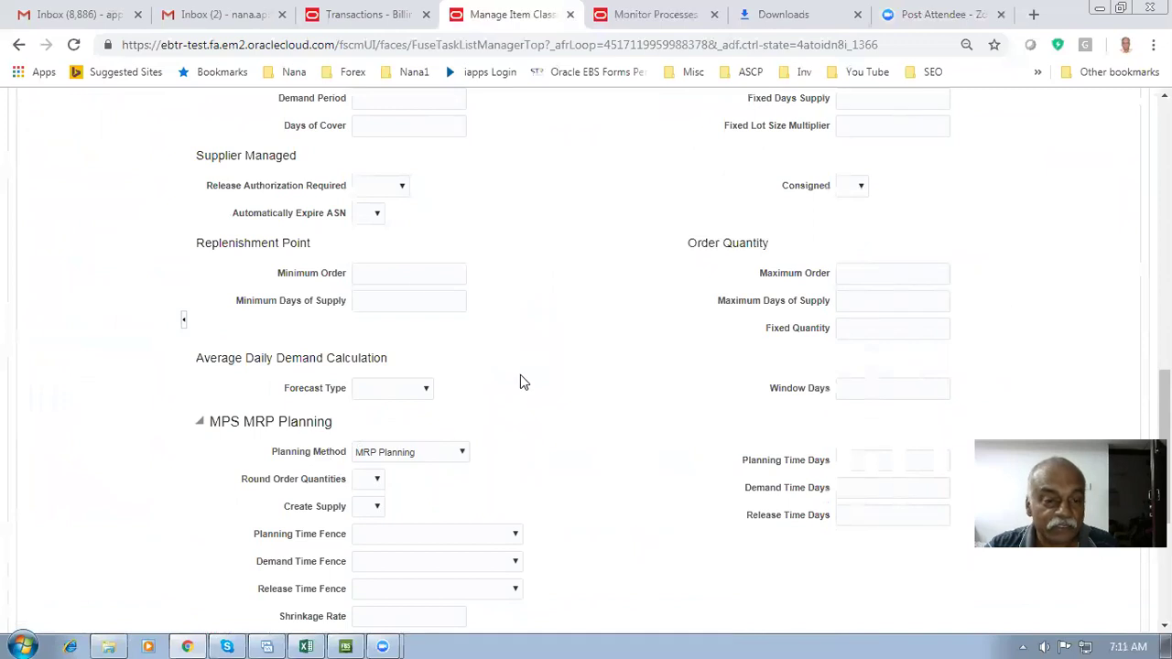
pyautogui.scroll(7, 520, 375)
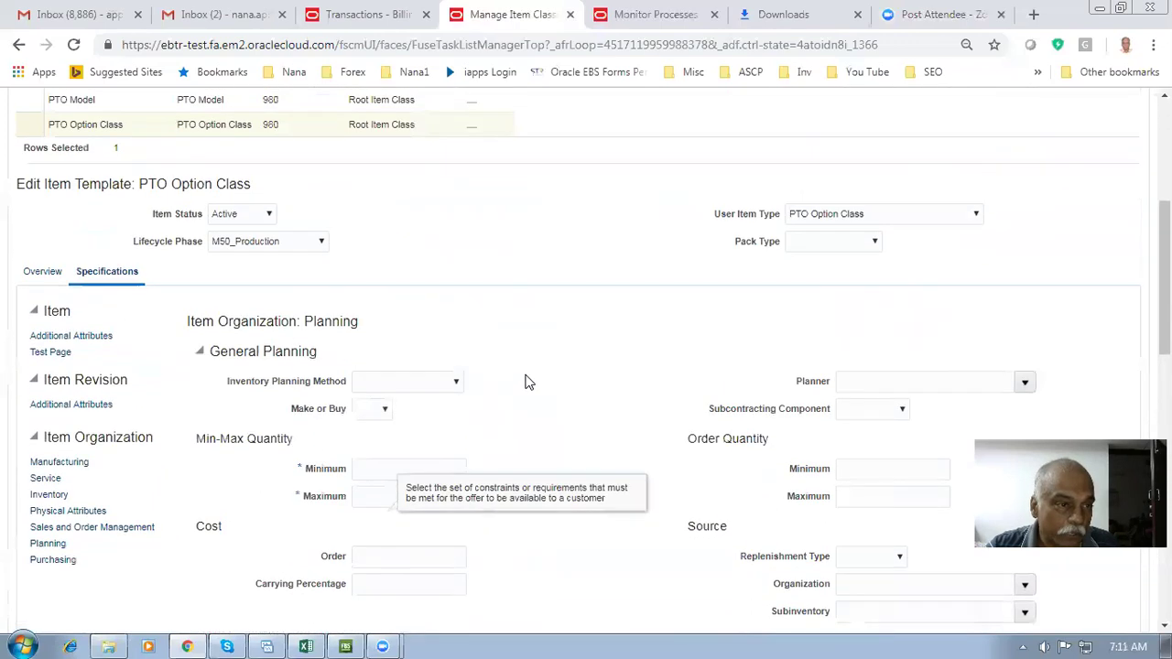
pyautogui.scroll(1, 527, 382)
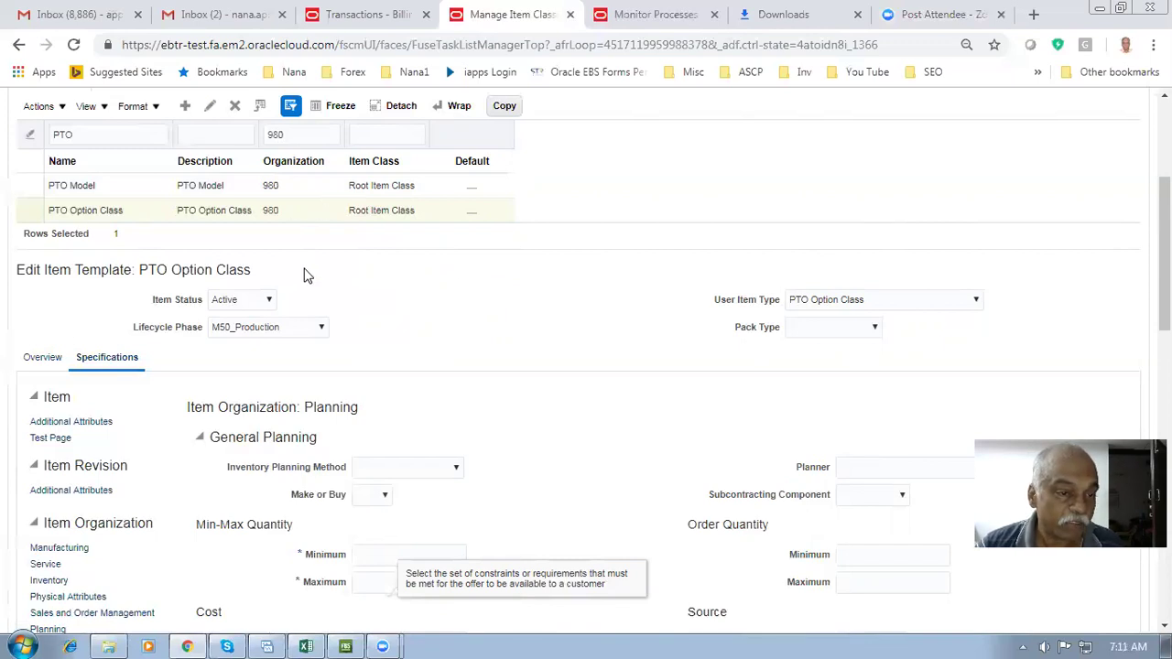
# Select the PTO Model template and examine its Manufacturing, Sales and Order Management, and Planning specifications
pyautogui.click(39, 188)
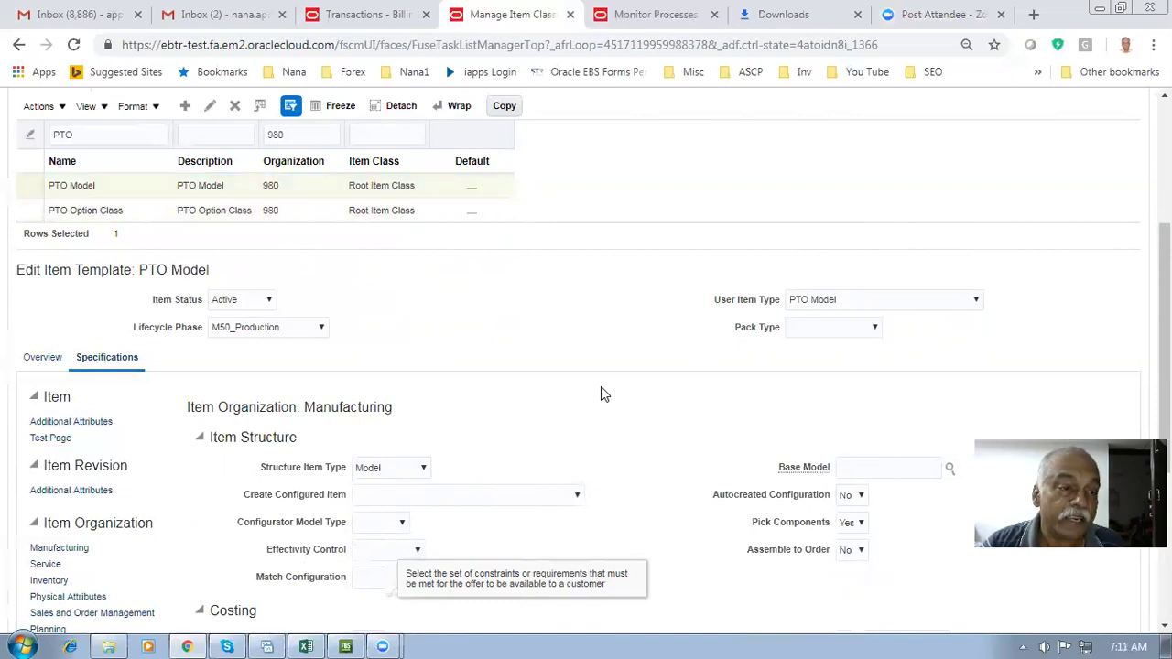
pyautogui.scroll(-1, 600, 388)
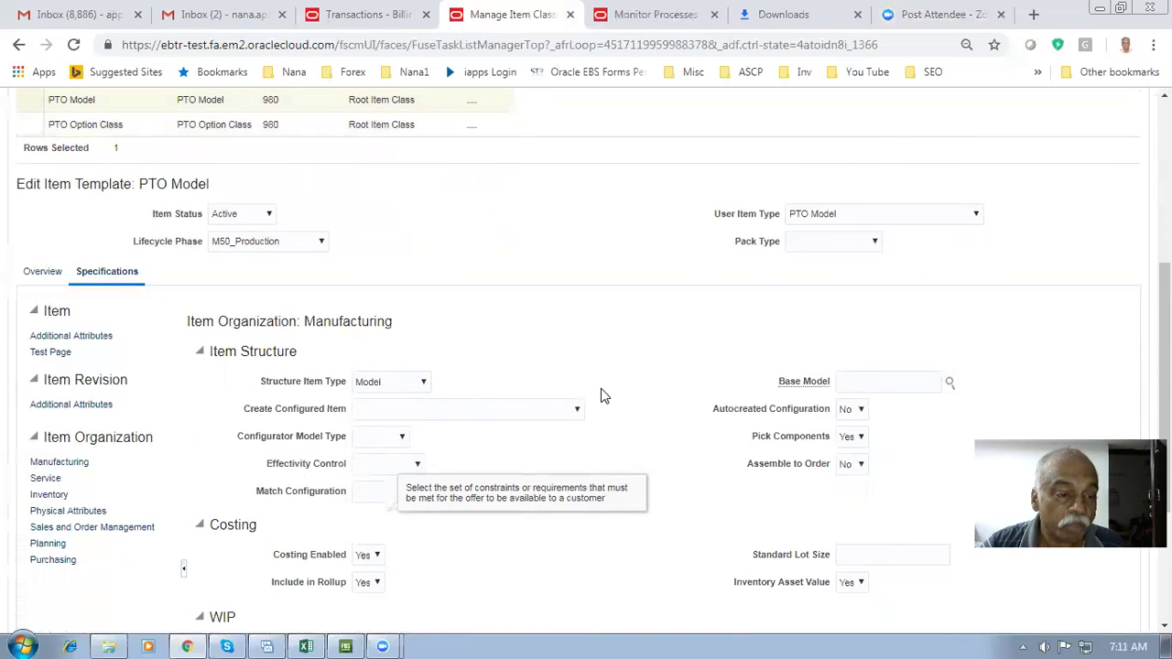
pyautogui.click(96, 531)
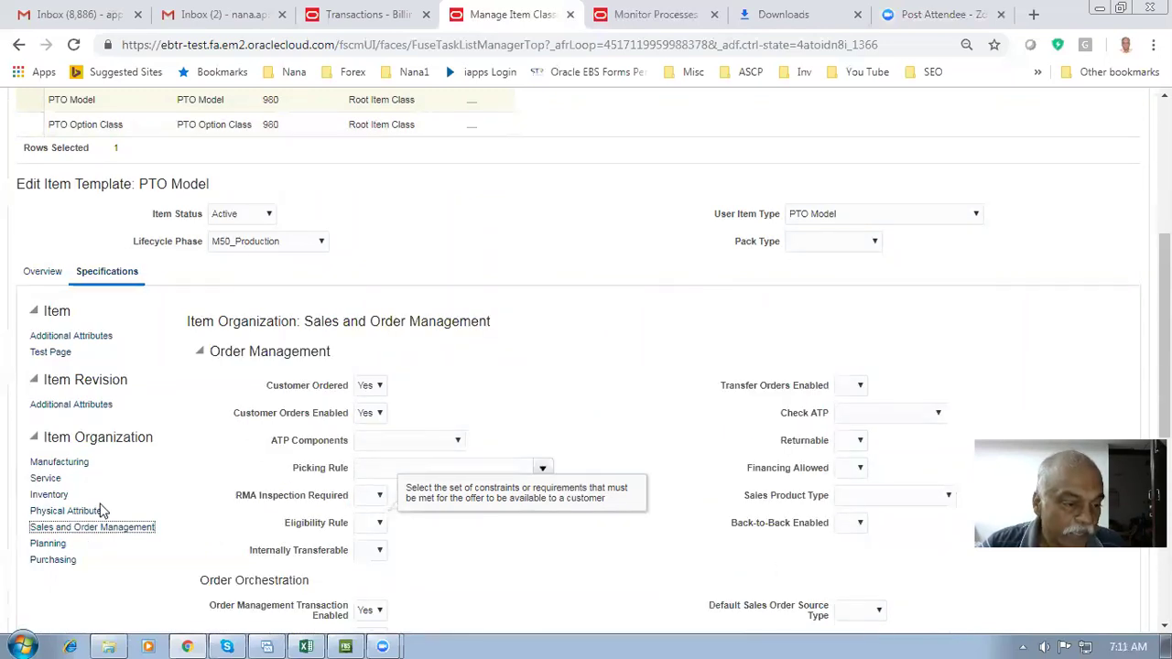
pyautogui.click(46, 543)
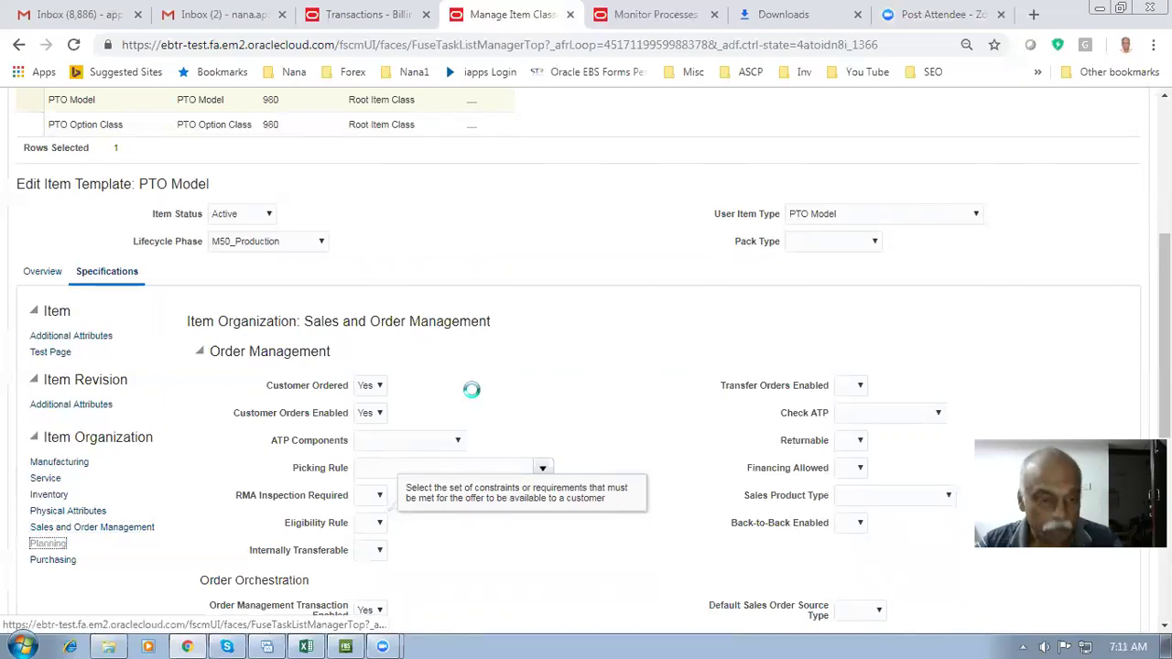
pyautogui.scroll(-7, 424, 437)
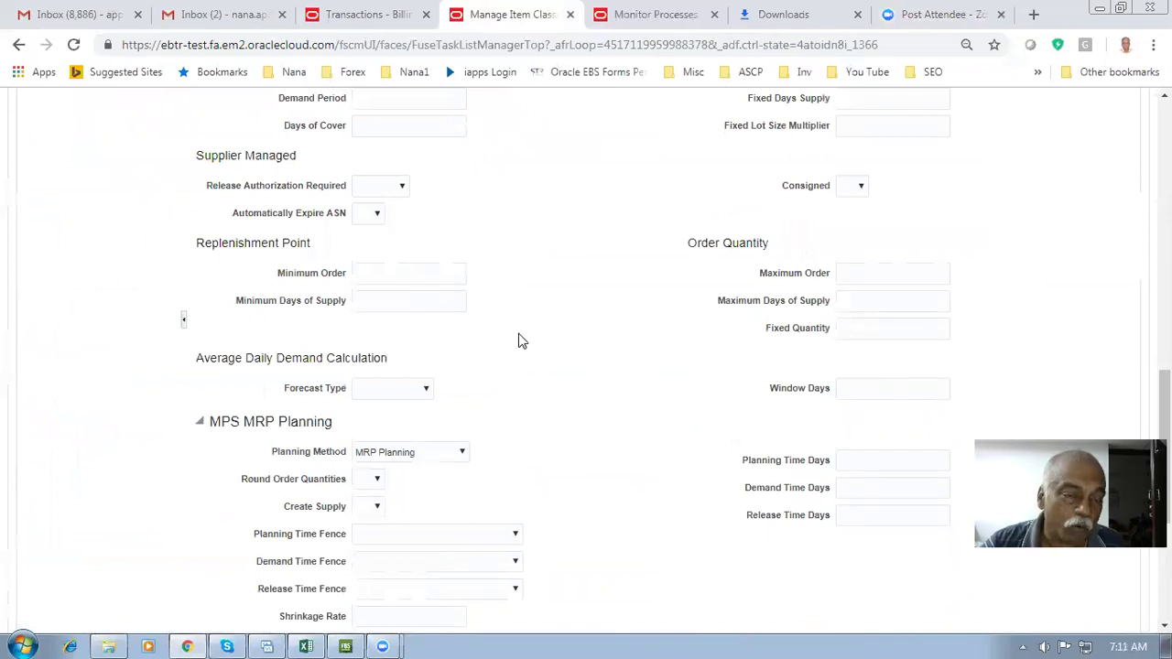
pyautogui.scroll(6, 518, 340)
# Return to the PTO Model template's Manufacturing specifications and examine the Structure Item Type choices under Item Structure
pyautogui.click(38, 378)
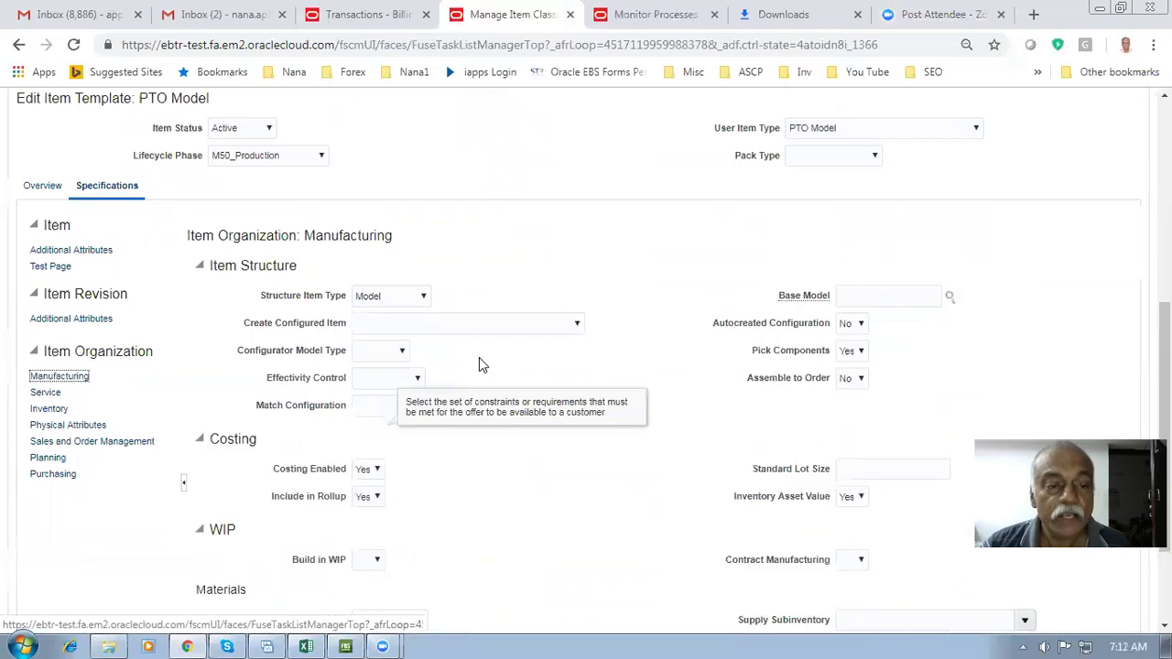
pyautogui.click(365, 298)
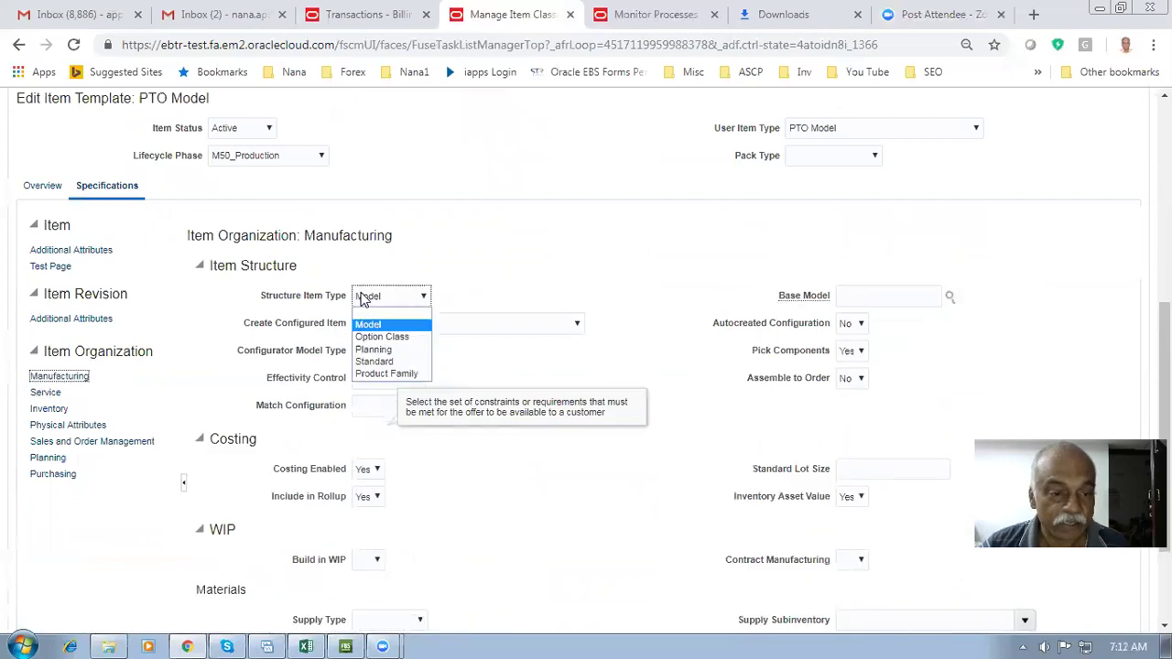
pyautogui.click(365, 301)
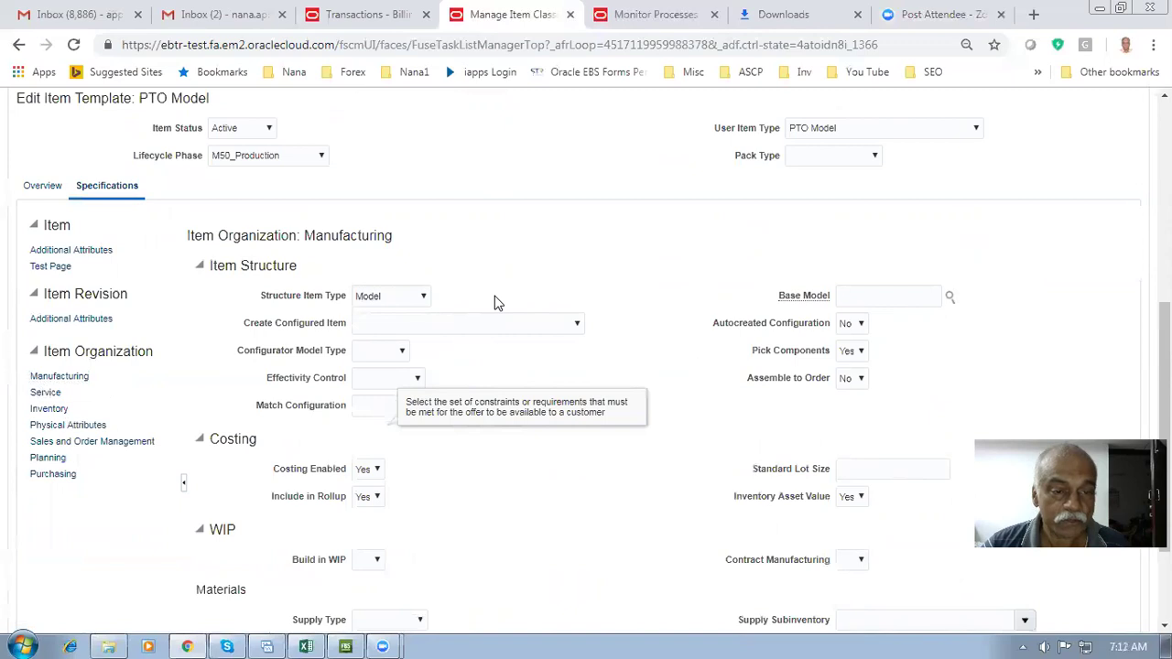
pyautogui.moveTo(220, 267); pyautogui.dragTo(277, 265)
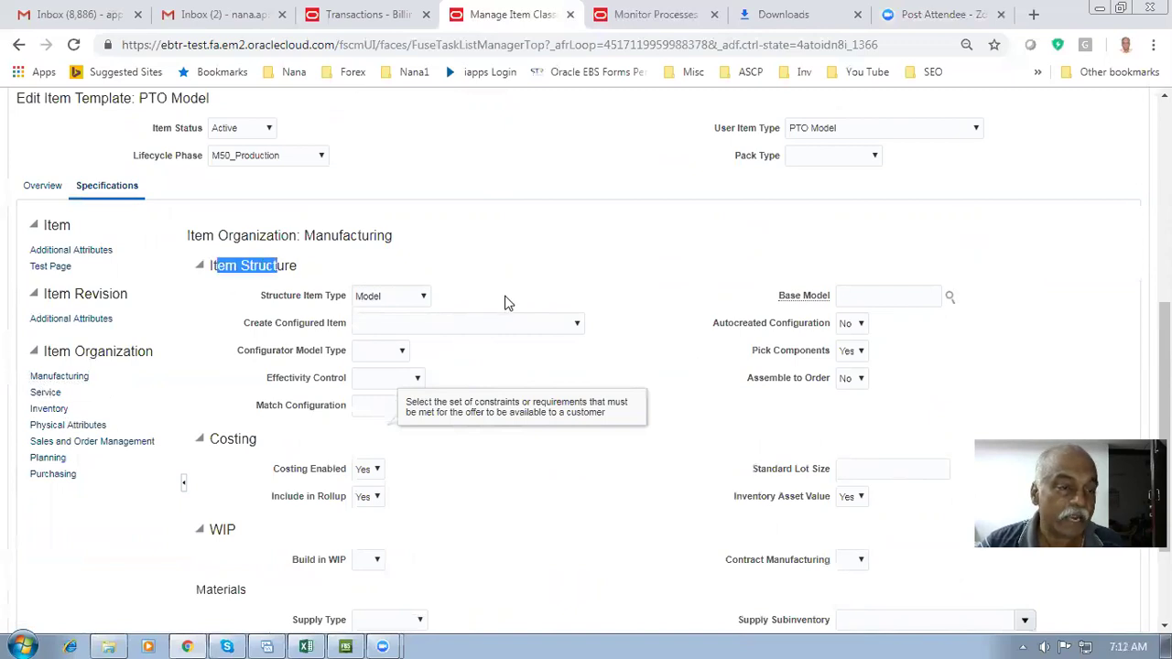
# Cancel editing the Root Item Class and switch to the Configurator workbook in Excel
pyautogui.scroll(3, 506, 302)
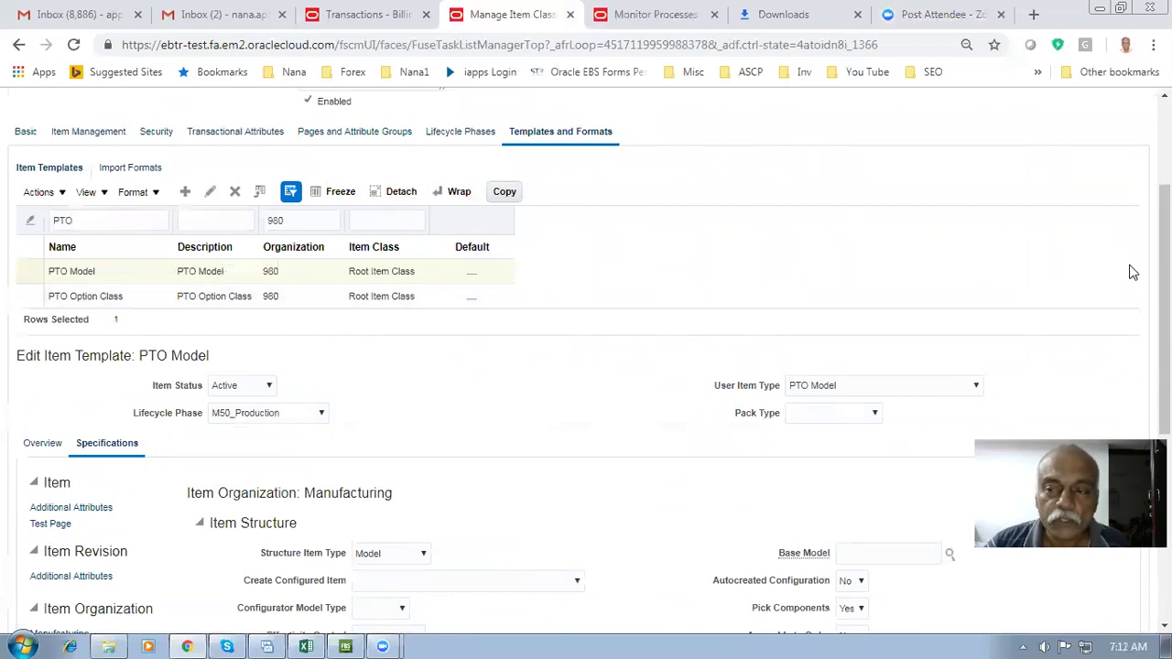
pyautogui.scroll(2, 1165, 275)
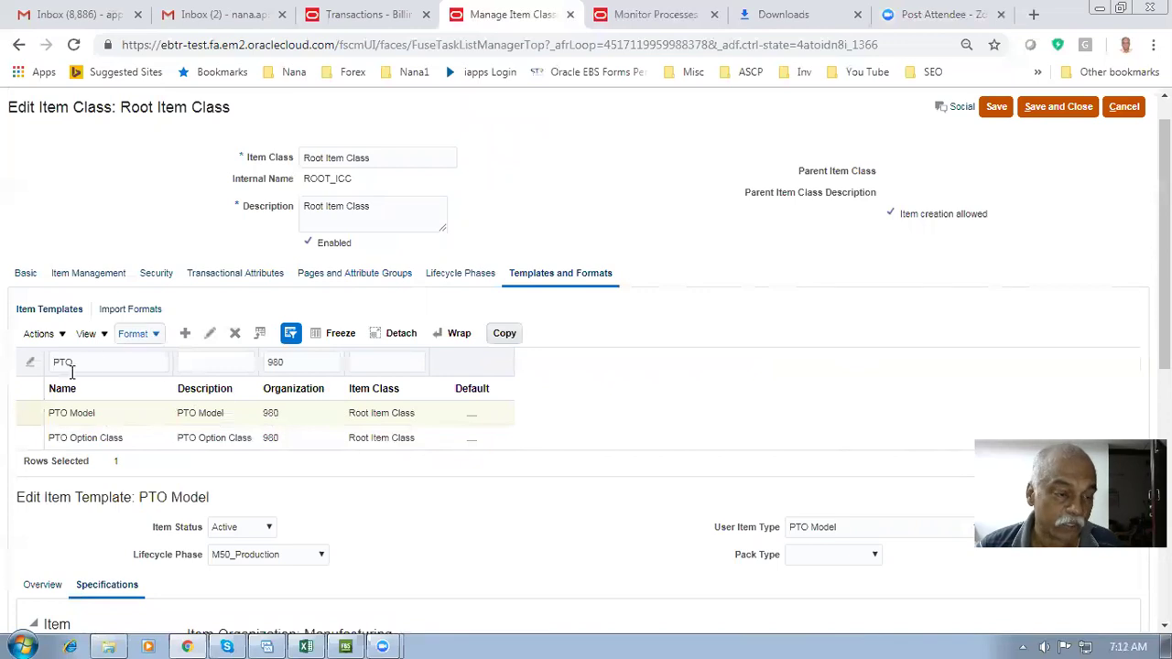
pyautogui.click(37, 412)
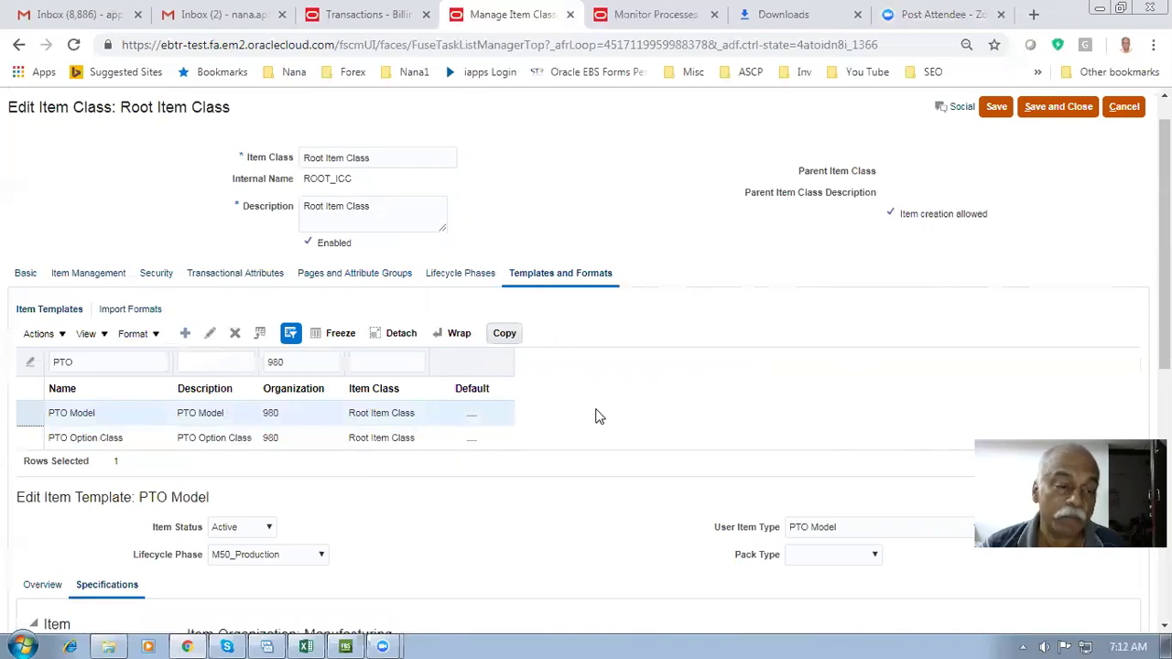
pyautogui.click(1128, 108)
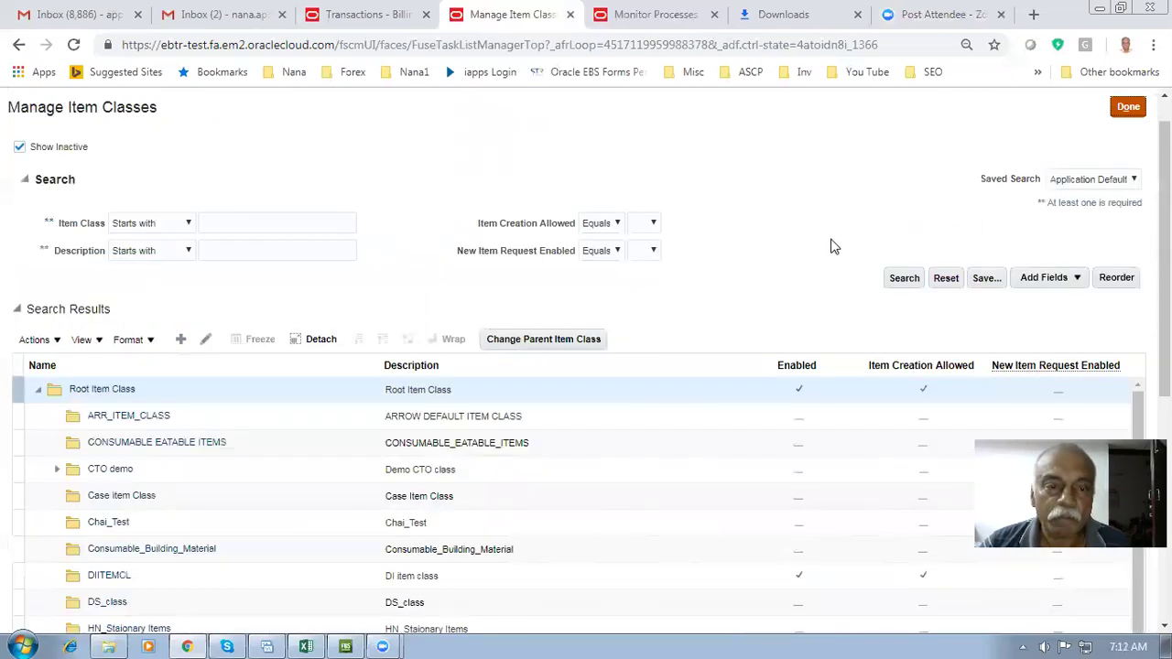
pyautogui.click(315, 624)
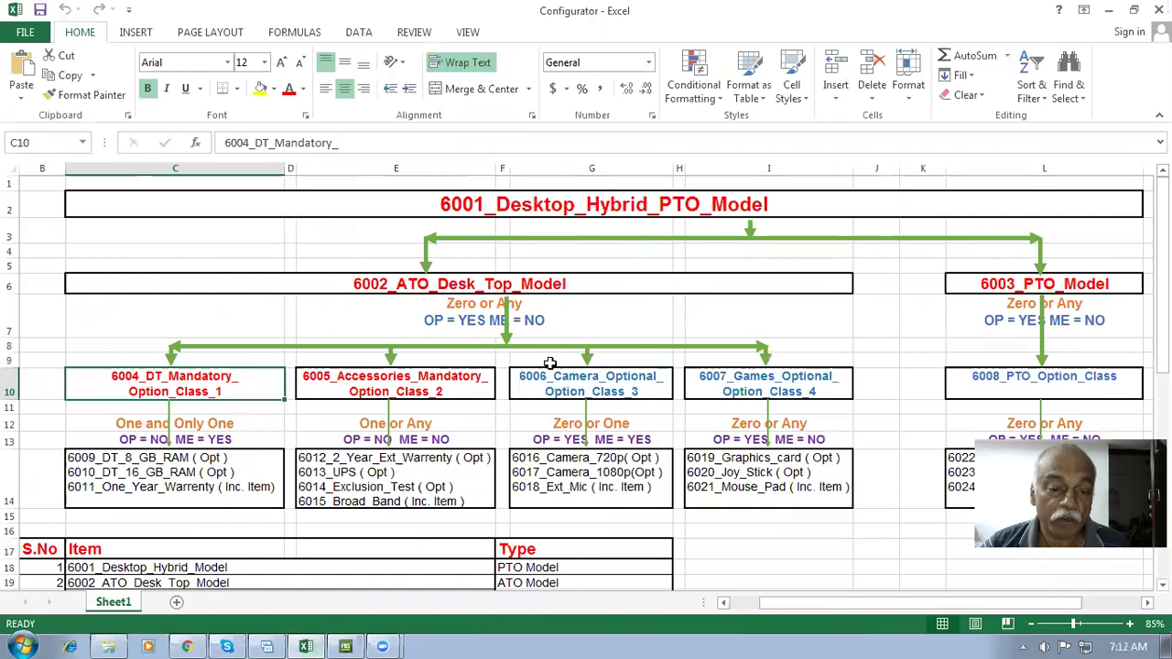
# Check the items under 6004_DT_Mandatory_Option_Class_1, then switch to Oracle Cloud in Chrome and finish Manage Item Classes
pyautogui.click(156, 486)
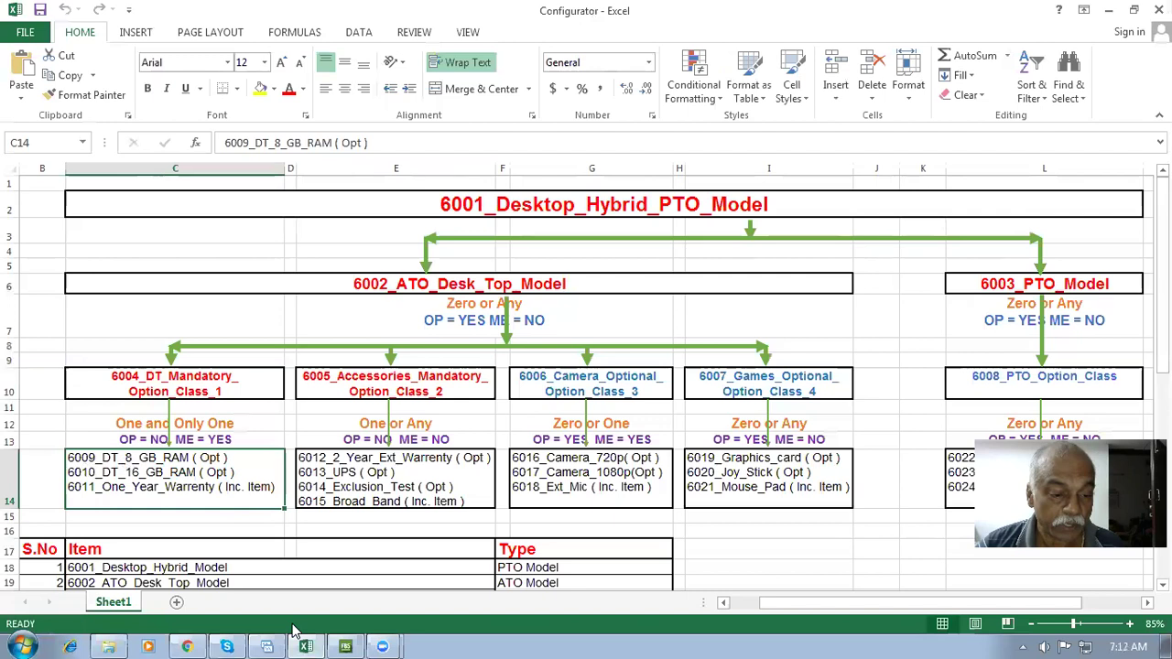
pyautogui.click(190, 646)
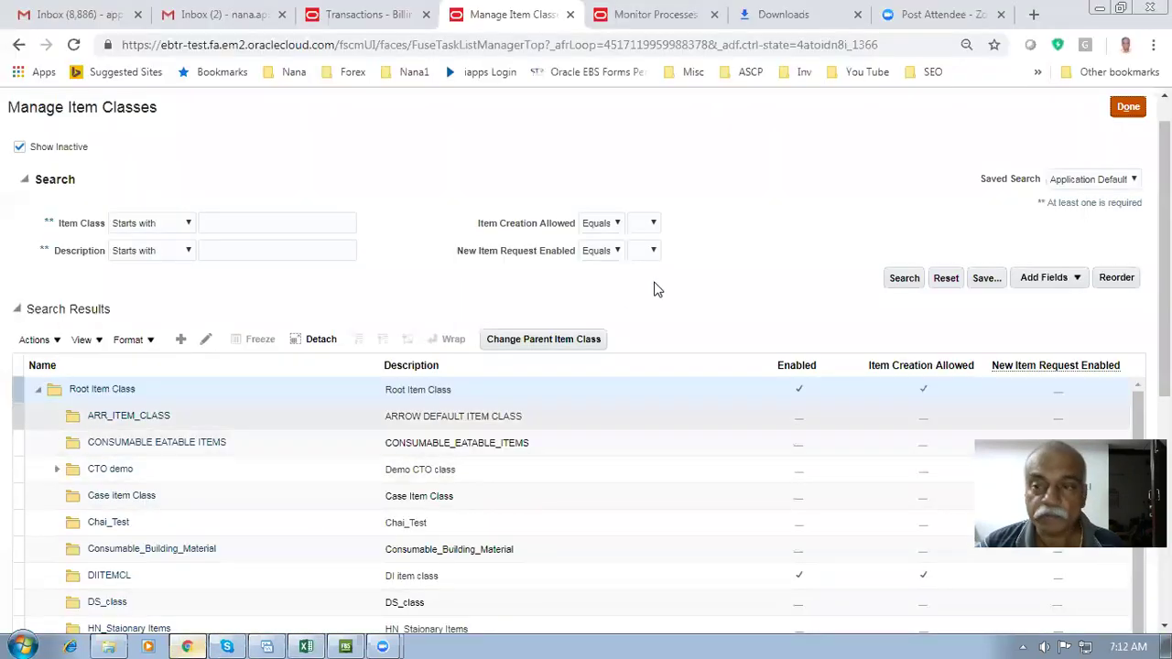
pyautogui.scroll(1, 1035, 188)
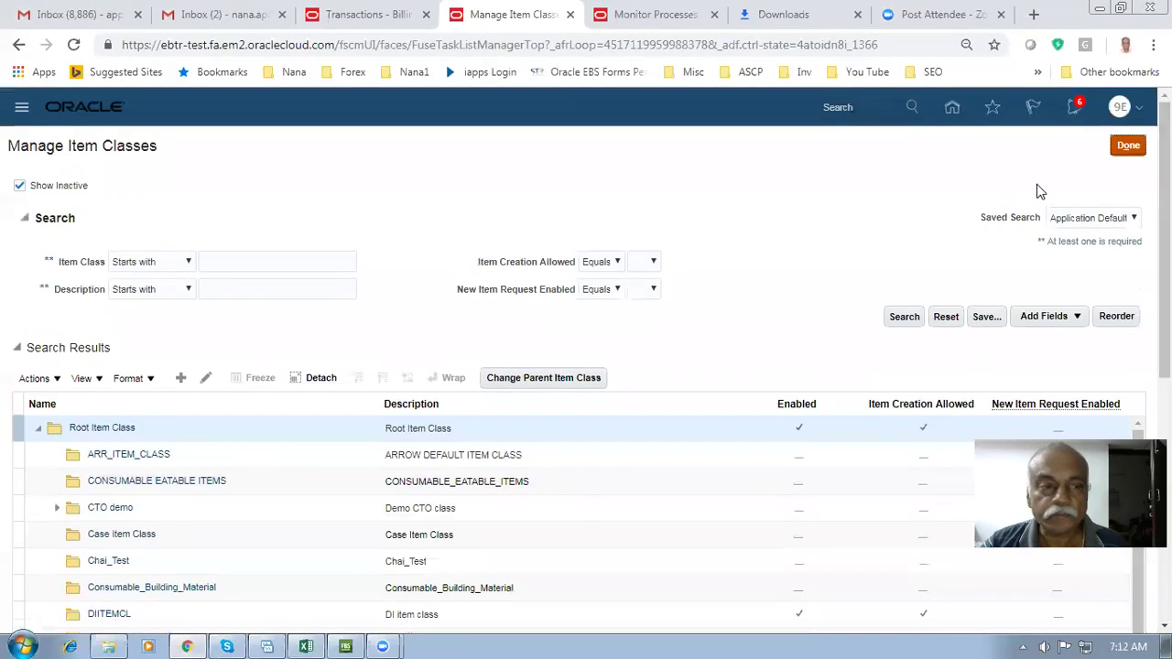
pyautogui.click(1134, 152)
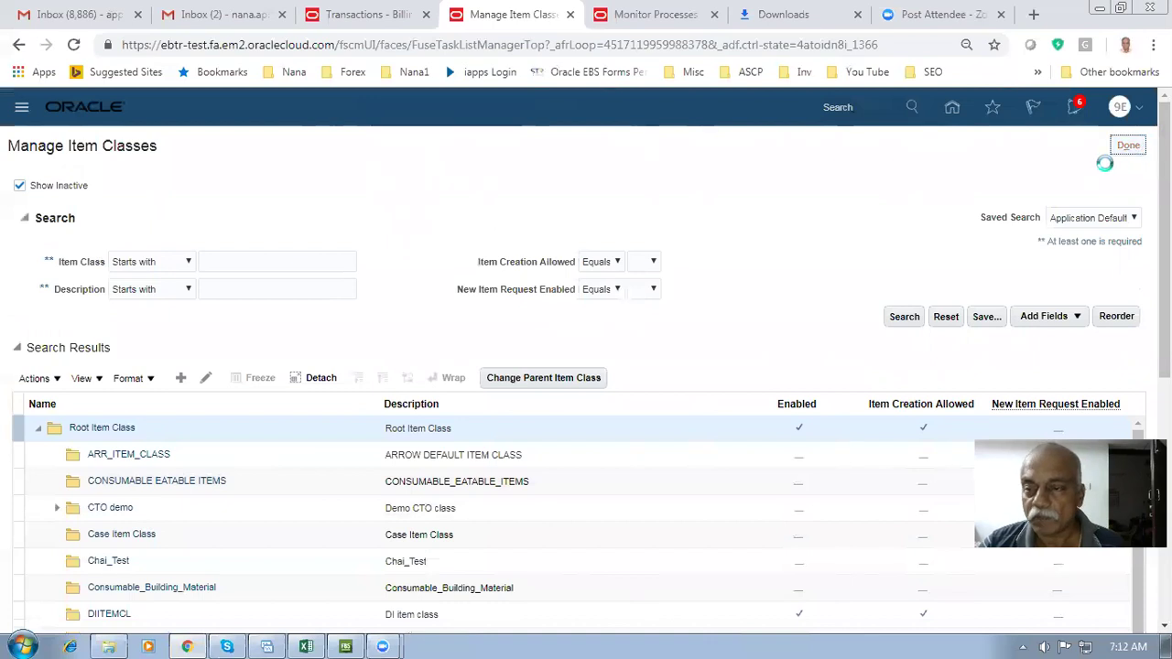
# Go from the Oracle home page to Product Information Management and open the Browse Items task
pyautogui.click(952, 108)
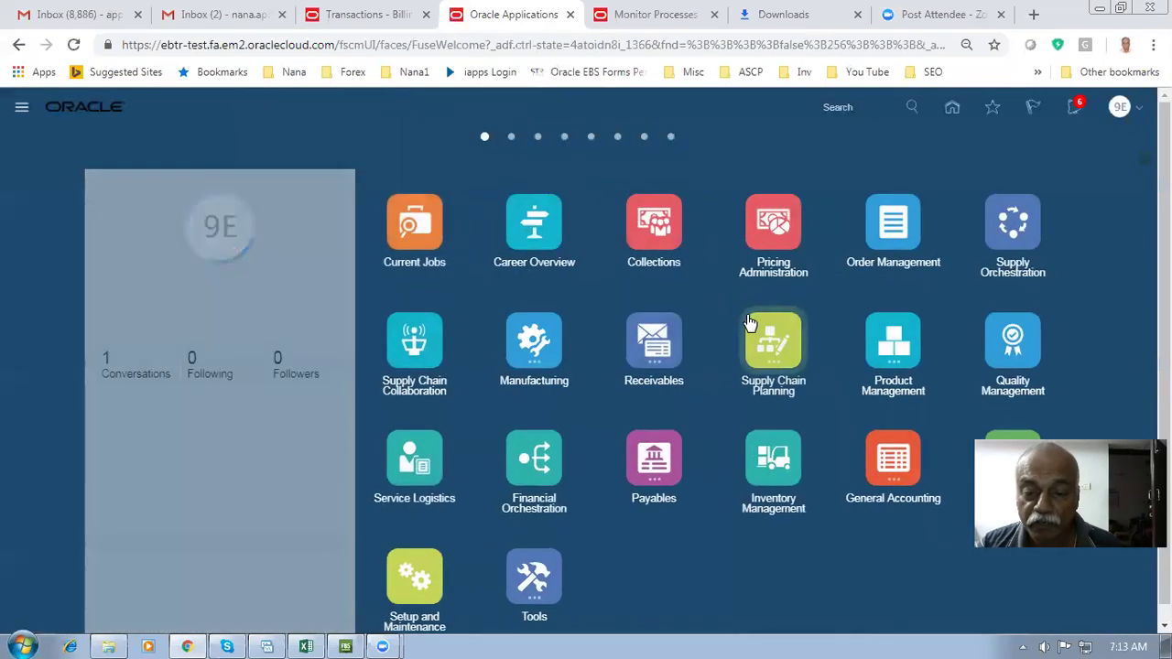
pyautogui.click(884, 344)
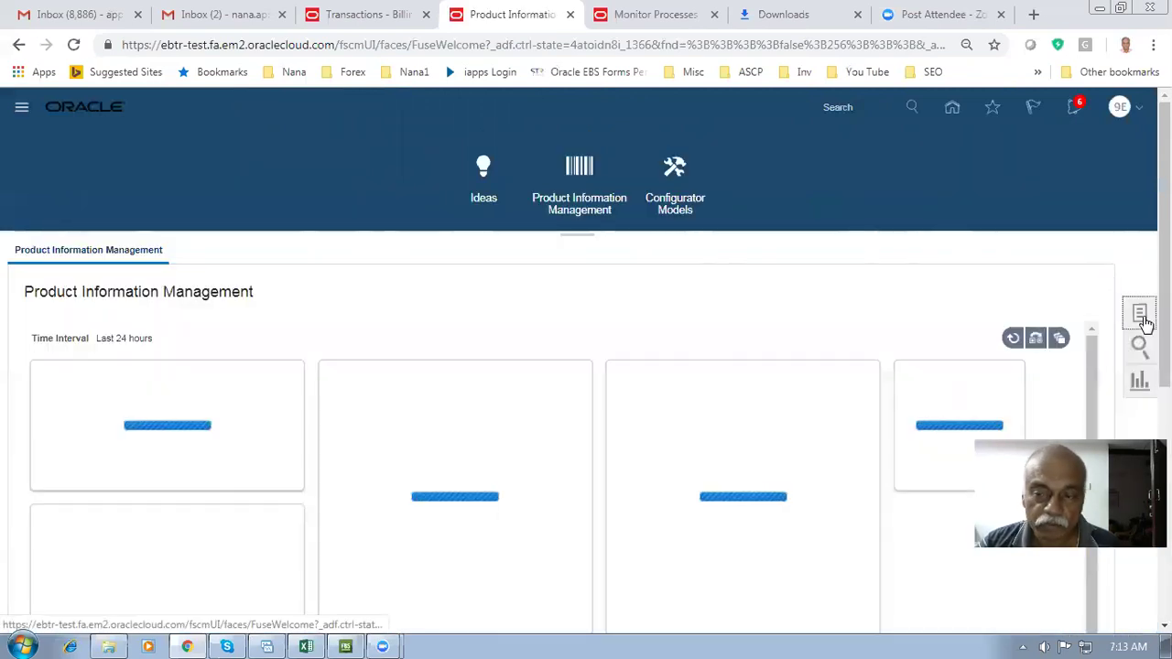
pyautogui.click(1138, 313)
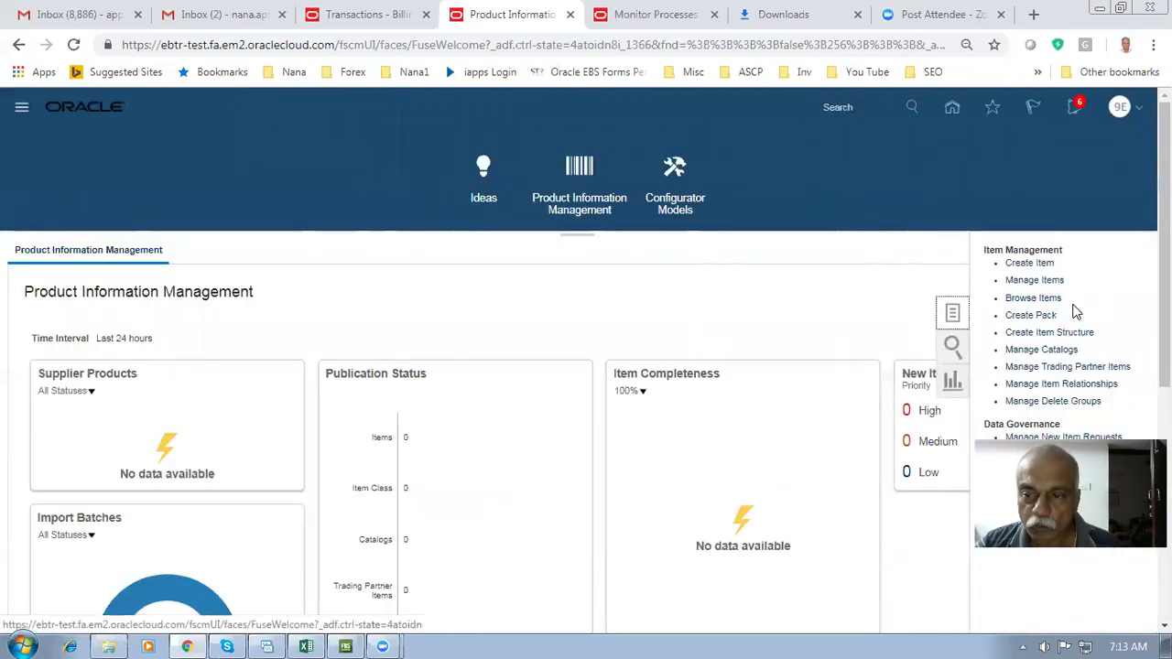
pyautogui.click(1039, 298)
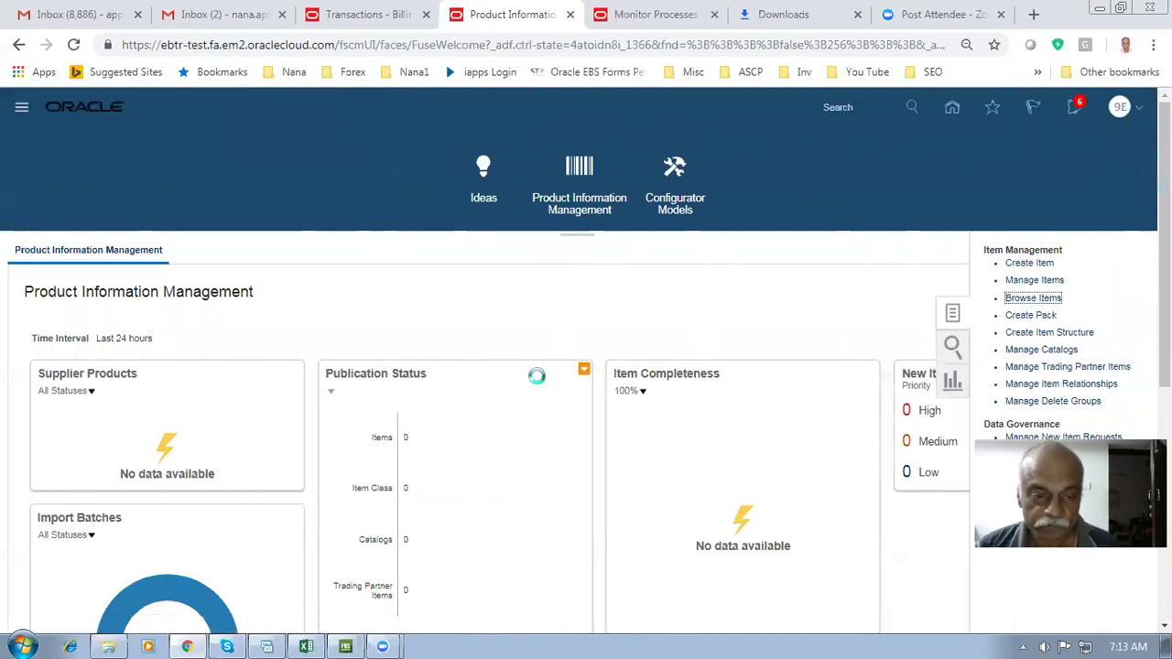
# Search the Root Item Class for items whose name starts with 6009
pyautogui.click(507, 550)
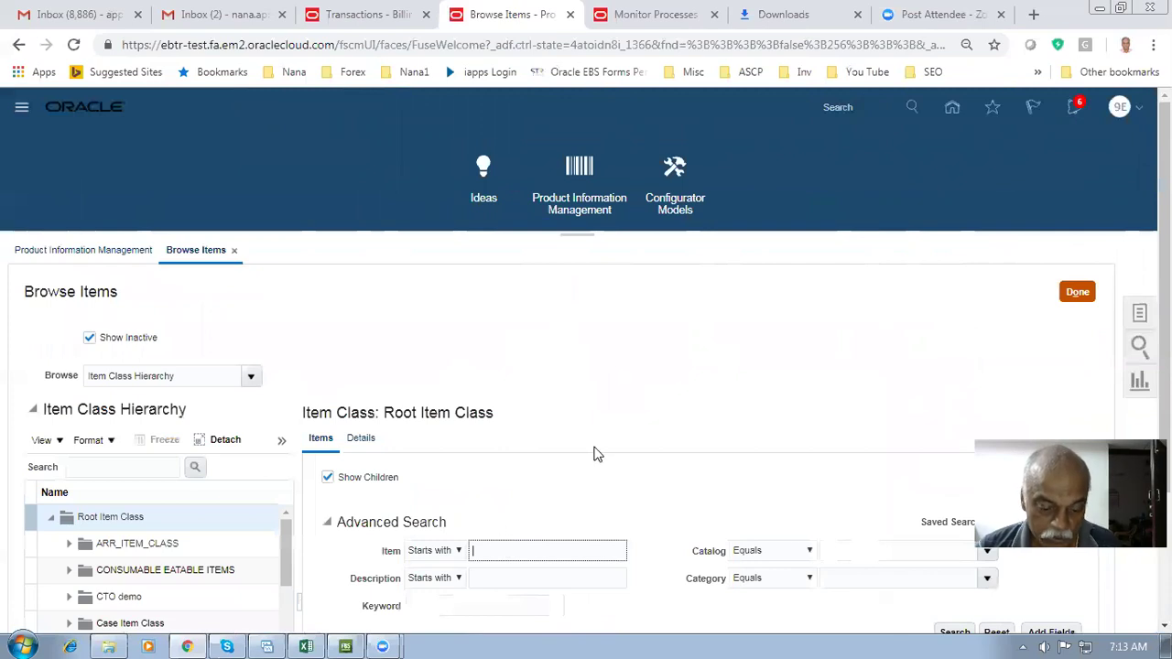
pyautogui.write('6009')
pyautogui.press('Tab')
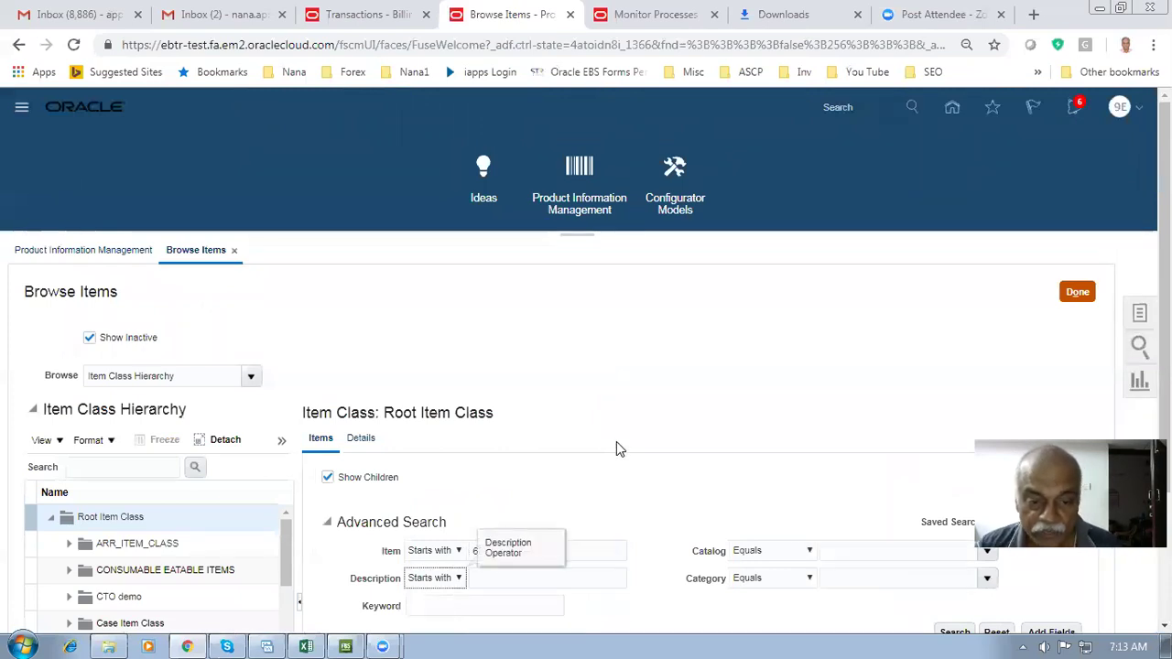
pyautogui.scroll(-2, 618, 453)
pyautogui.click(953, 460)
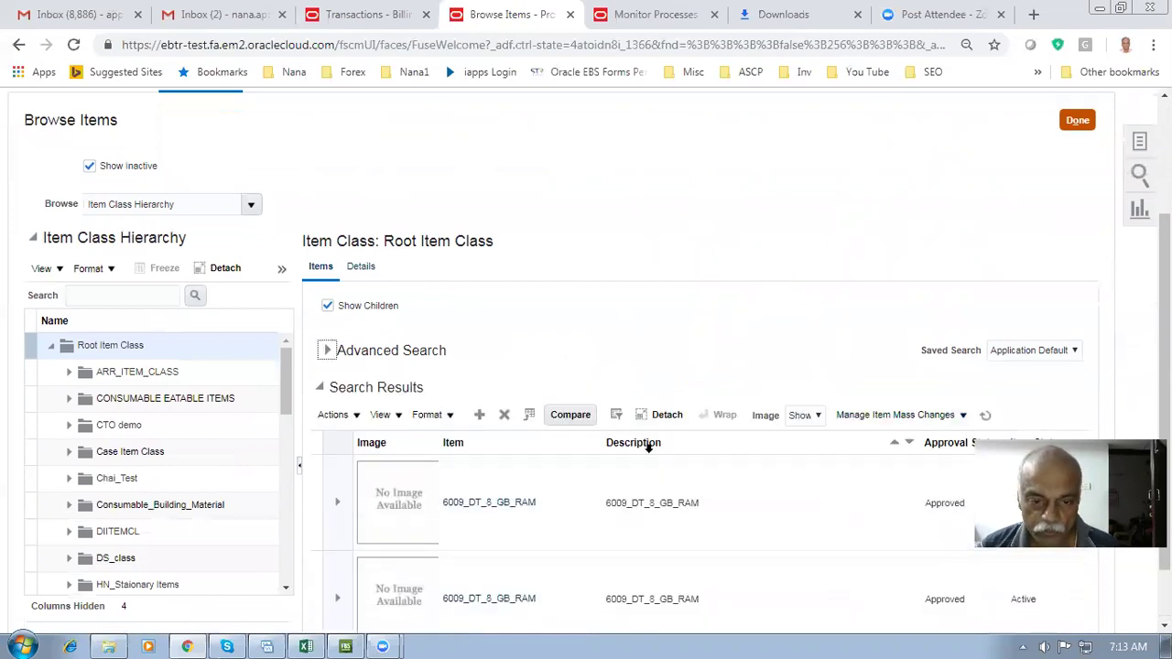
# Open item 6009_DT_8_GB_RAM from the search results and examine its primary unit of measure
pyautogui.scroll(-1, 549, 577)
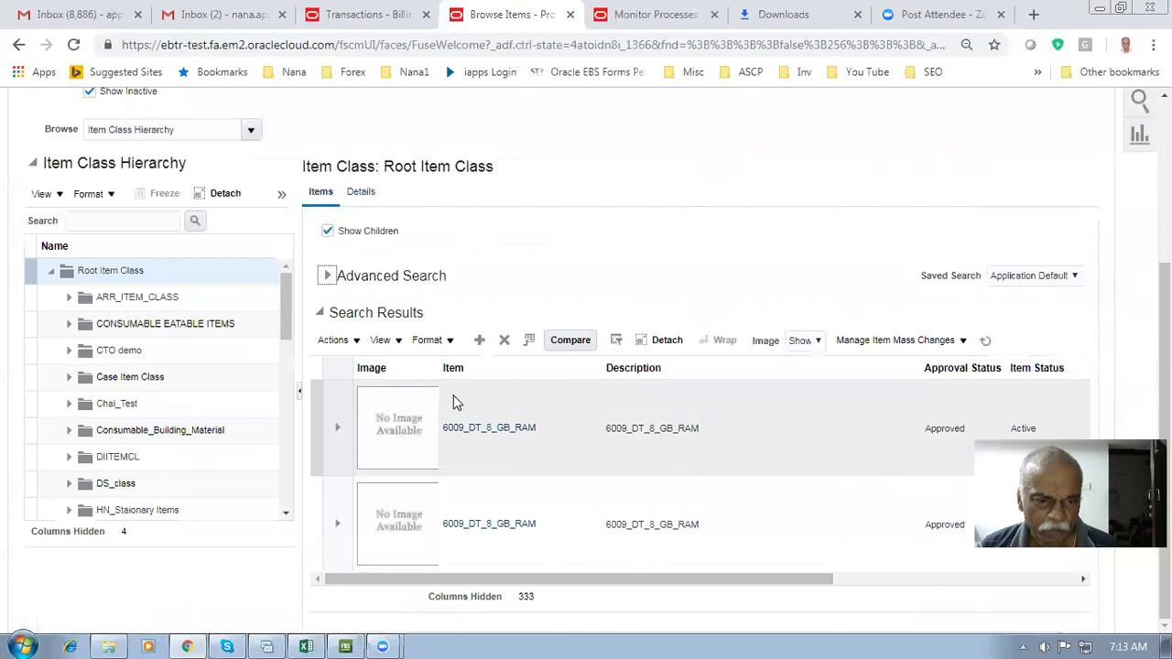
pyautogui.click(490, 431)
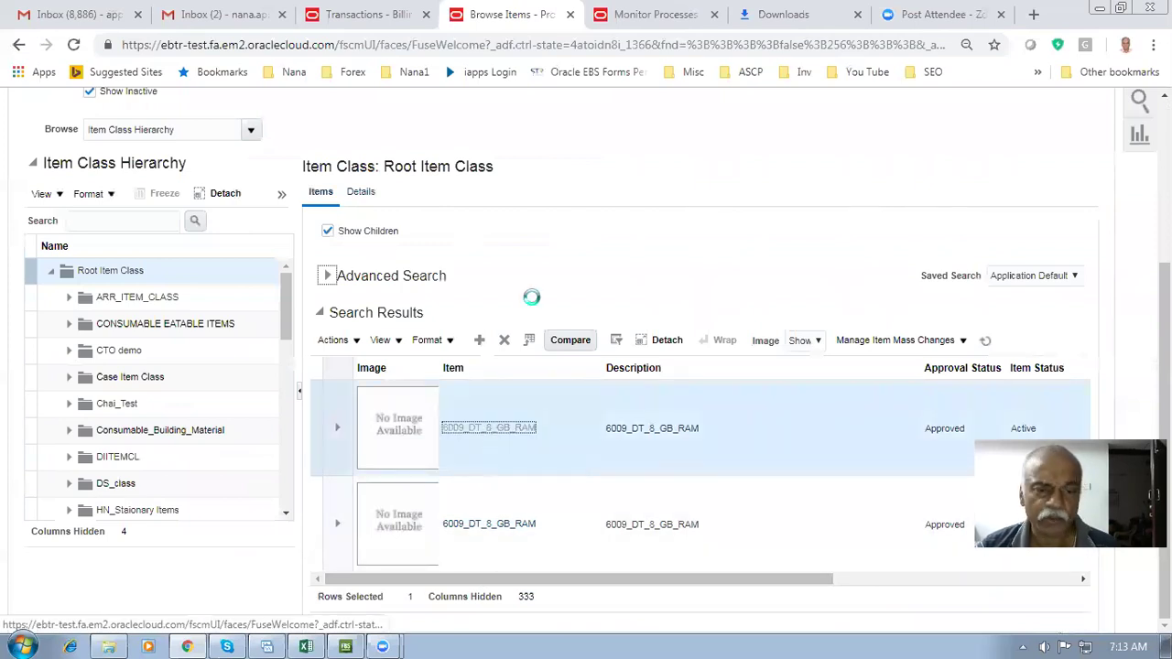
pyautogui.click(511, 527)
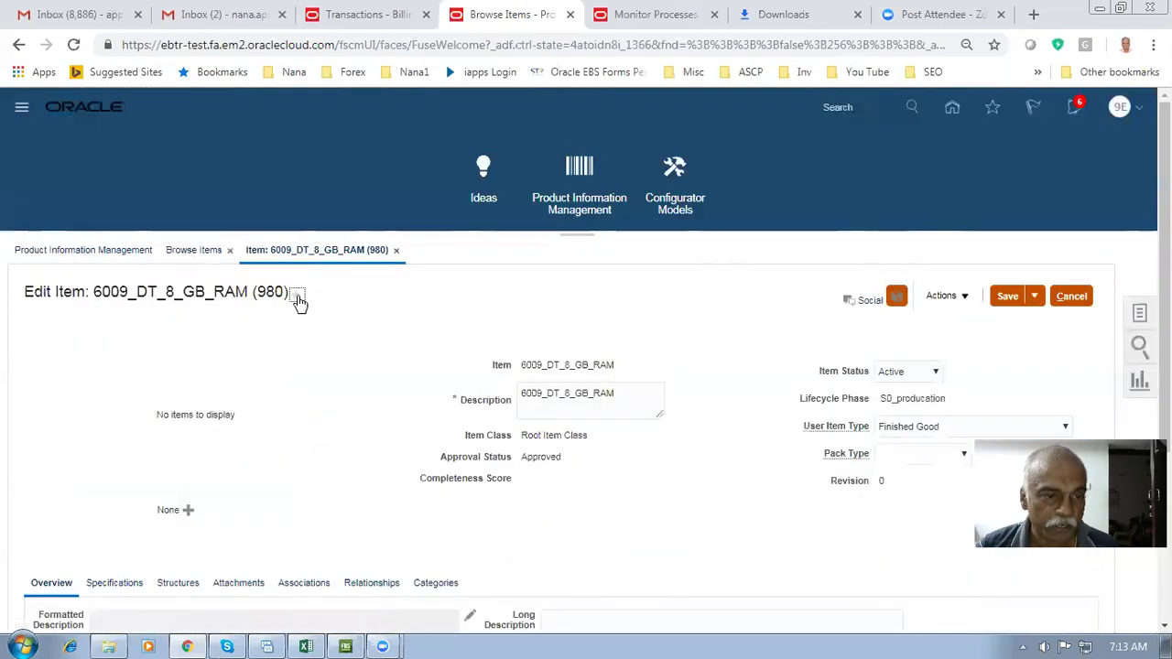
pyautogui.scroll(-3, 302, 400)
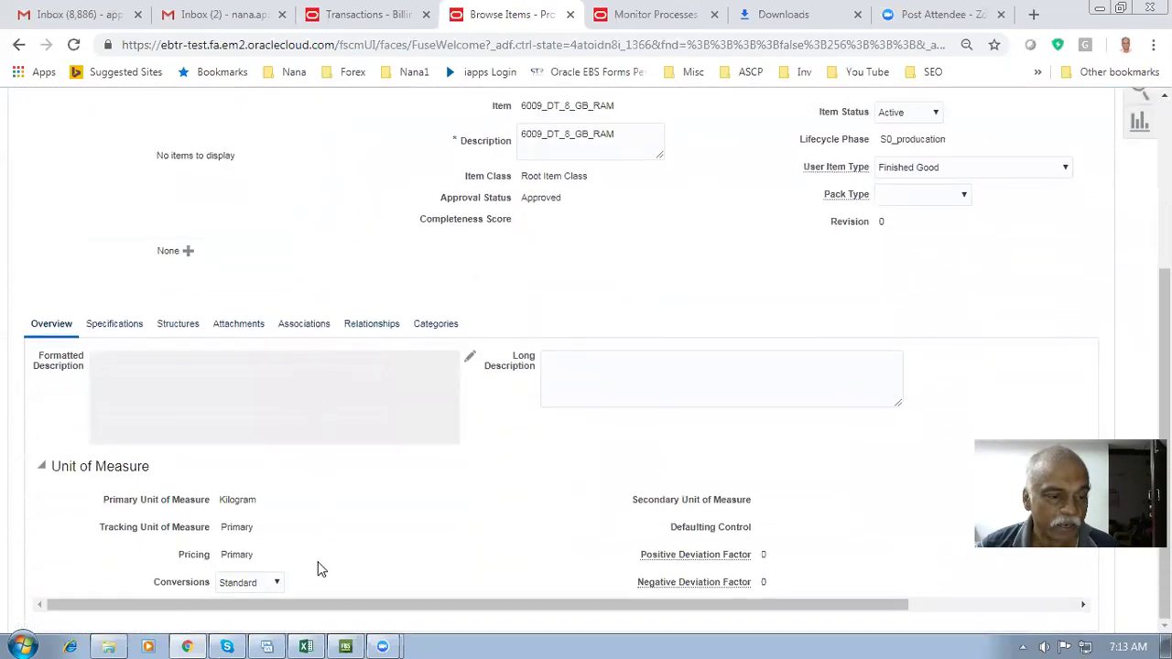
pyautogui.moveTo(230, 502); pyautogui.dragTo(247, 506)
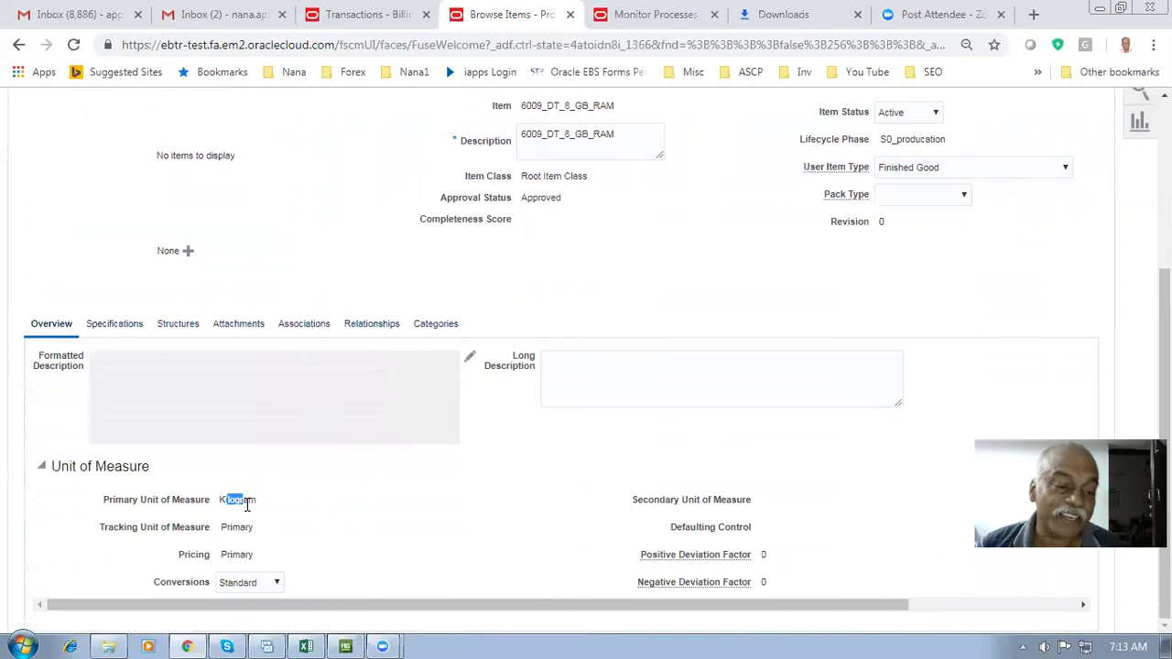
# Examine the item's Manufacturing and Sales and Order Management specifications, including Structure Item Type, Shippable and Invoicing
pyautogui.click(136, 323)
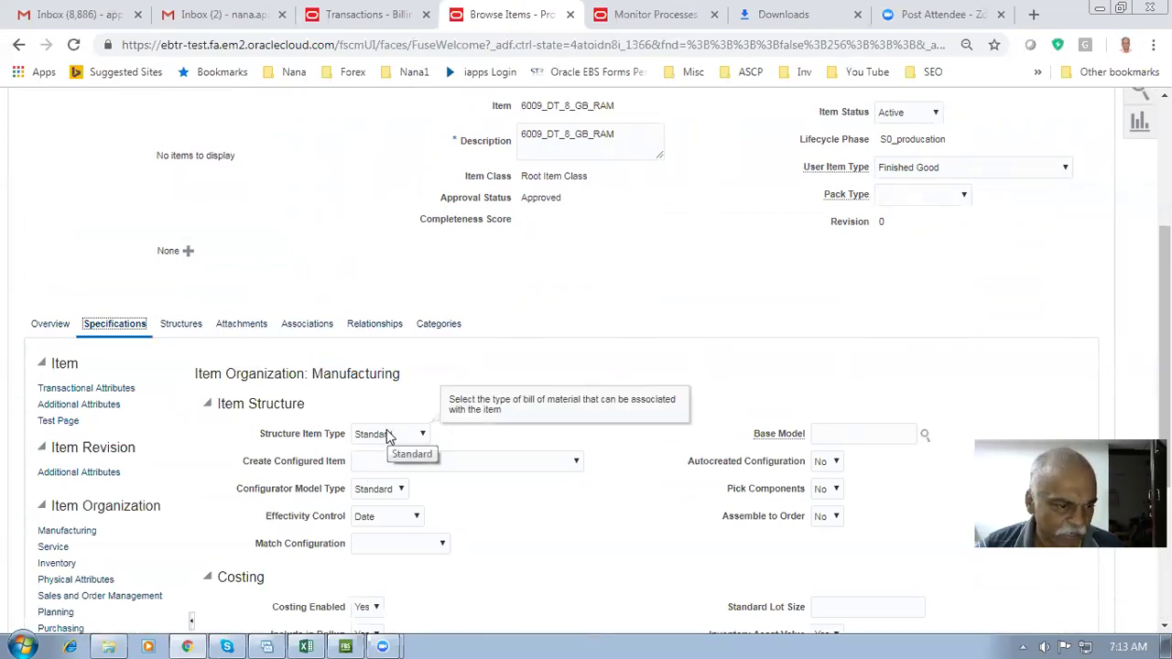
pyautogui.click(99, 596)
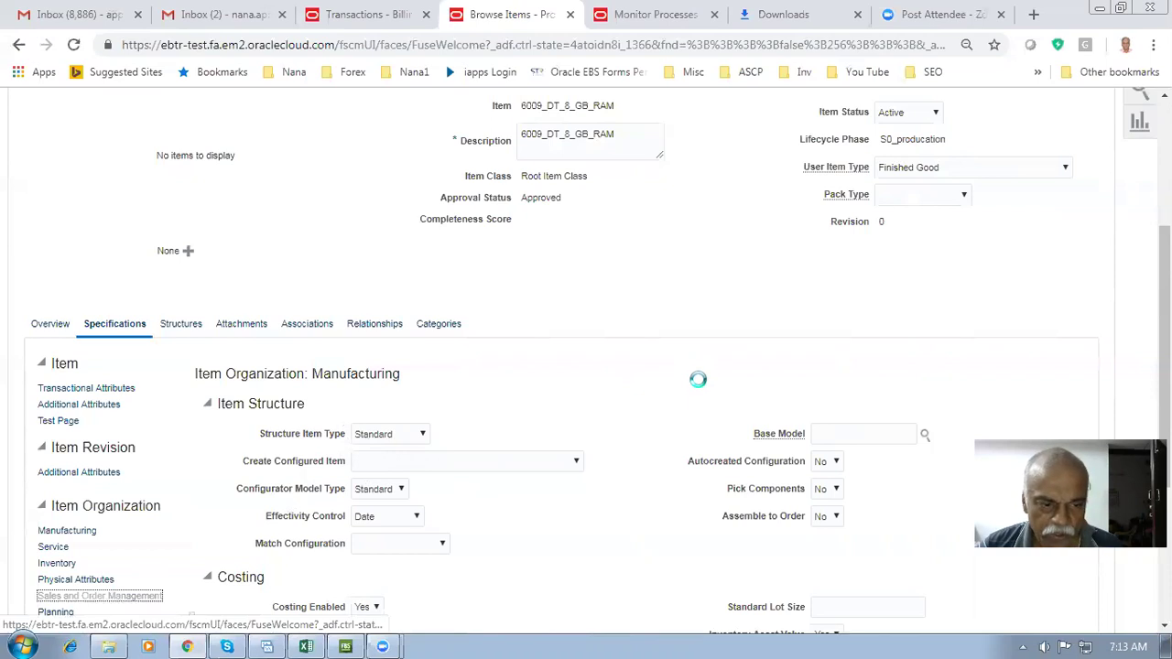
pyautogui.scroll(-2, 699, 390)
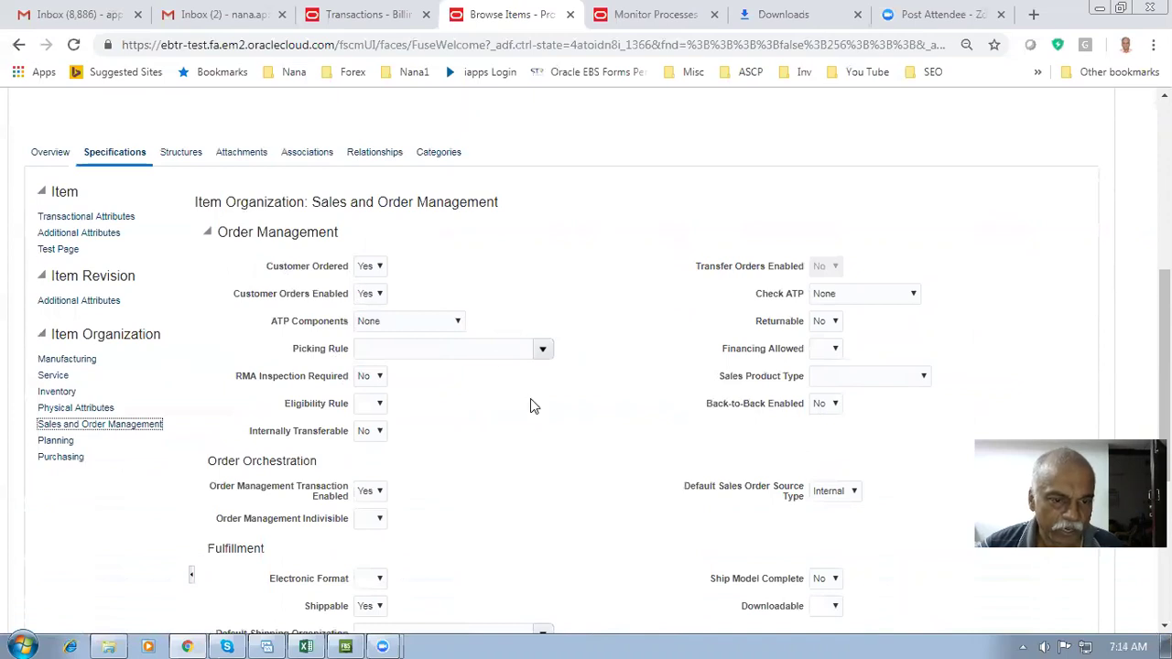
pyautogui.scroll(-2, 530, 406)
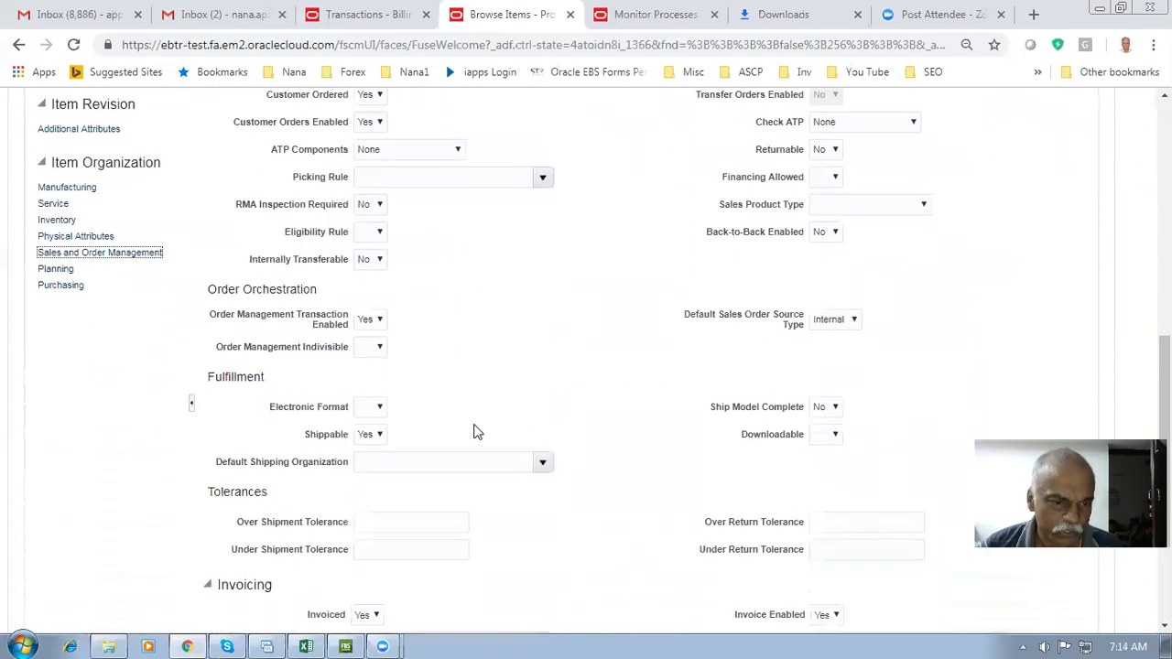
pyautogui.scroll(-2, 394, 438)
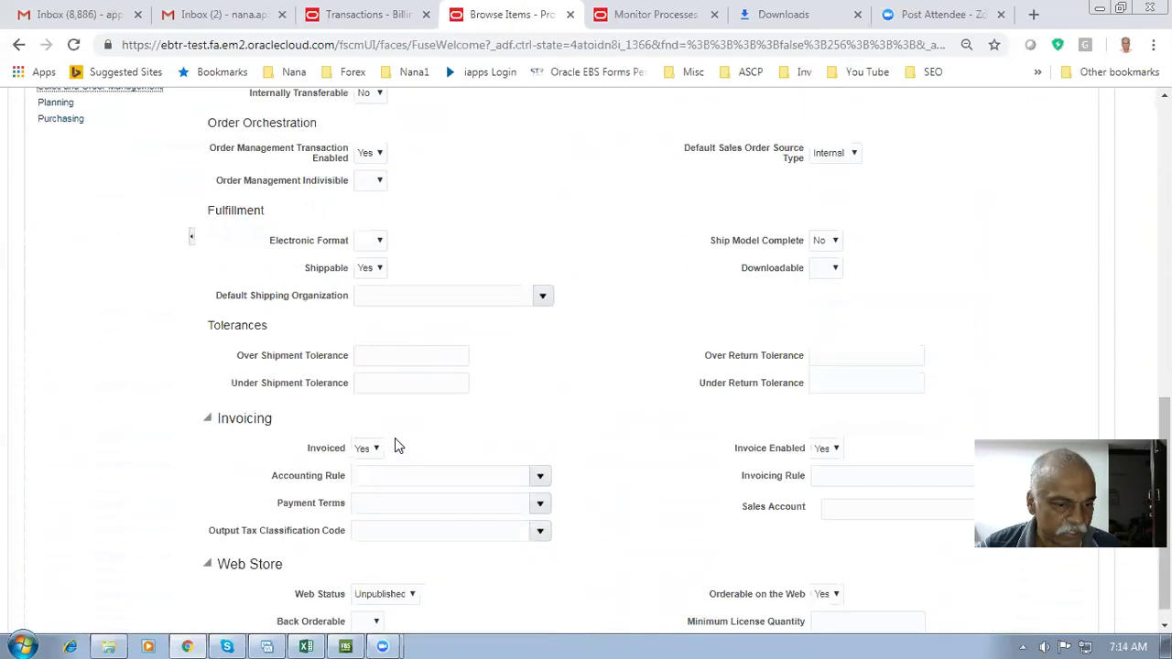
pyautogui.scroll(2, 173, 318)
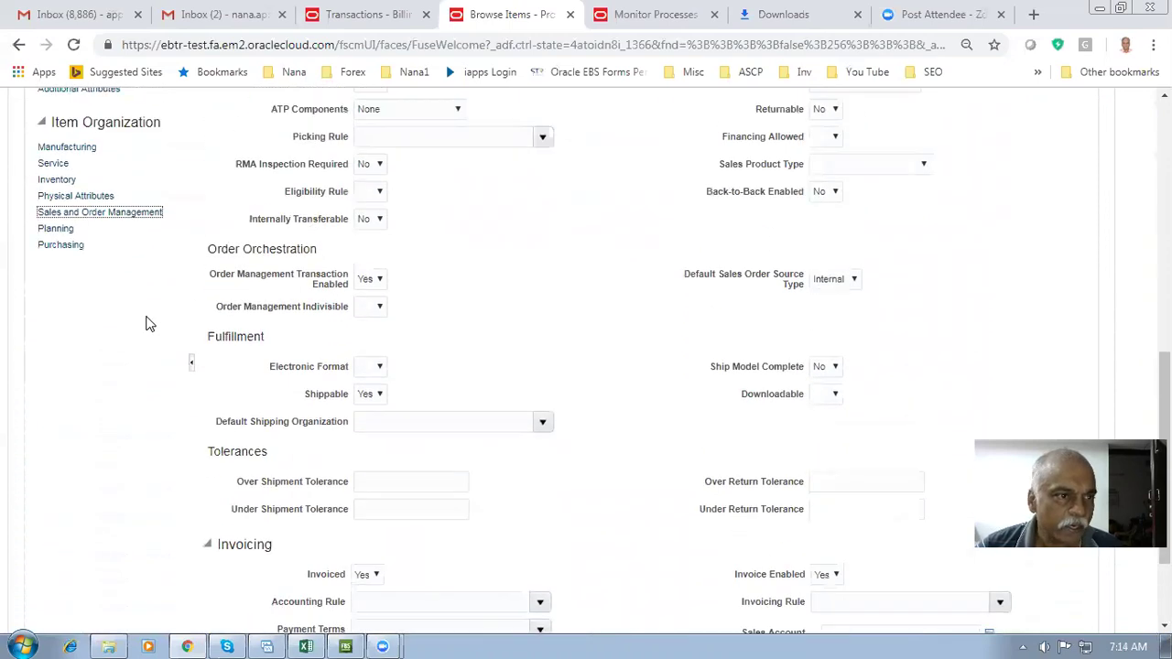
# Examine the item's Planning specifications, including Make or Buy and MPS MRP Planning
pyautogui.click(50, 269)
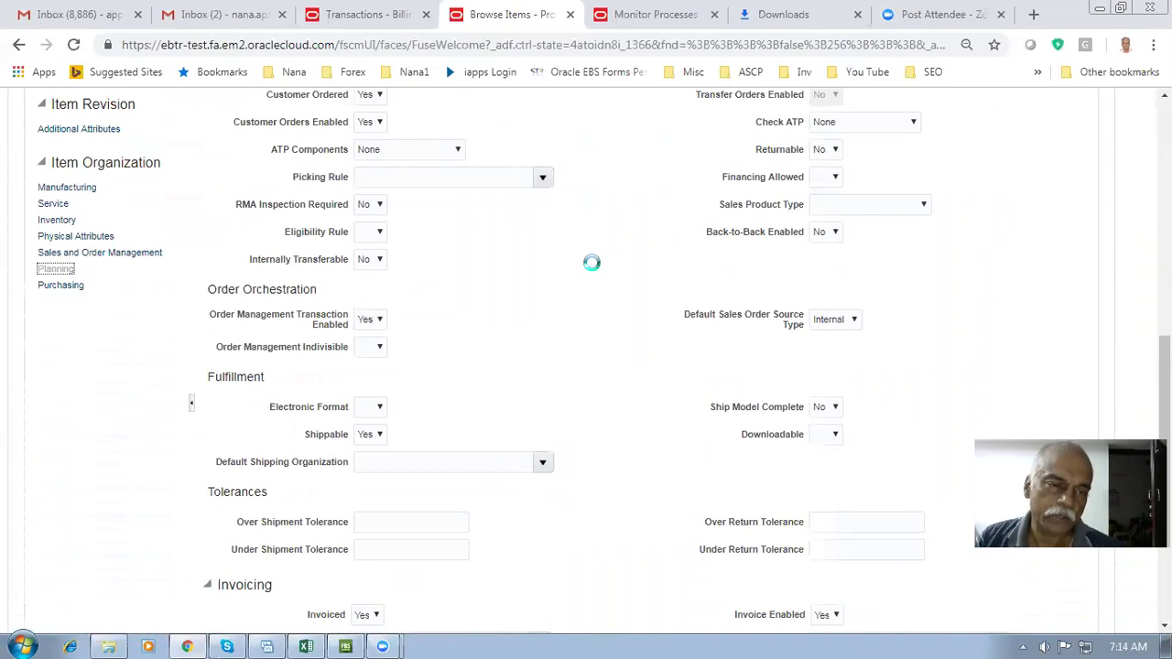
pyautogui.scroll(2, 586, 274)
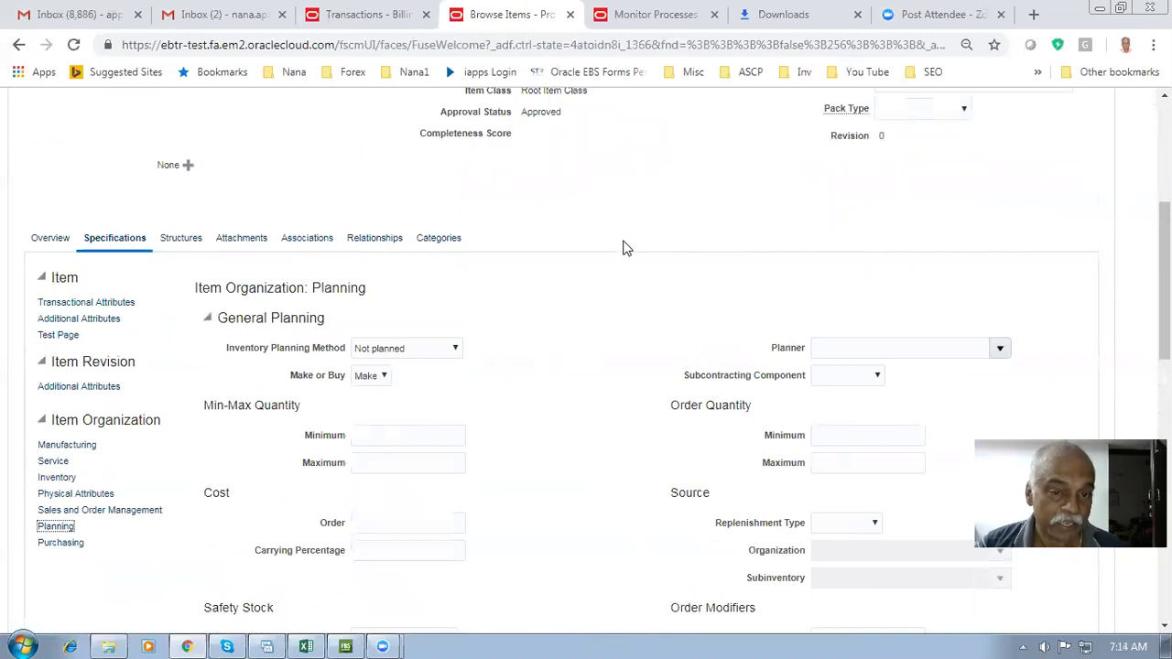
pyautogui.scroll(-2, 586, 307)
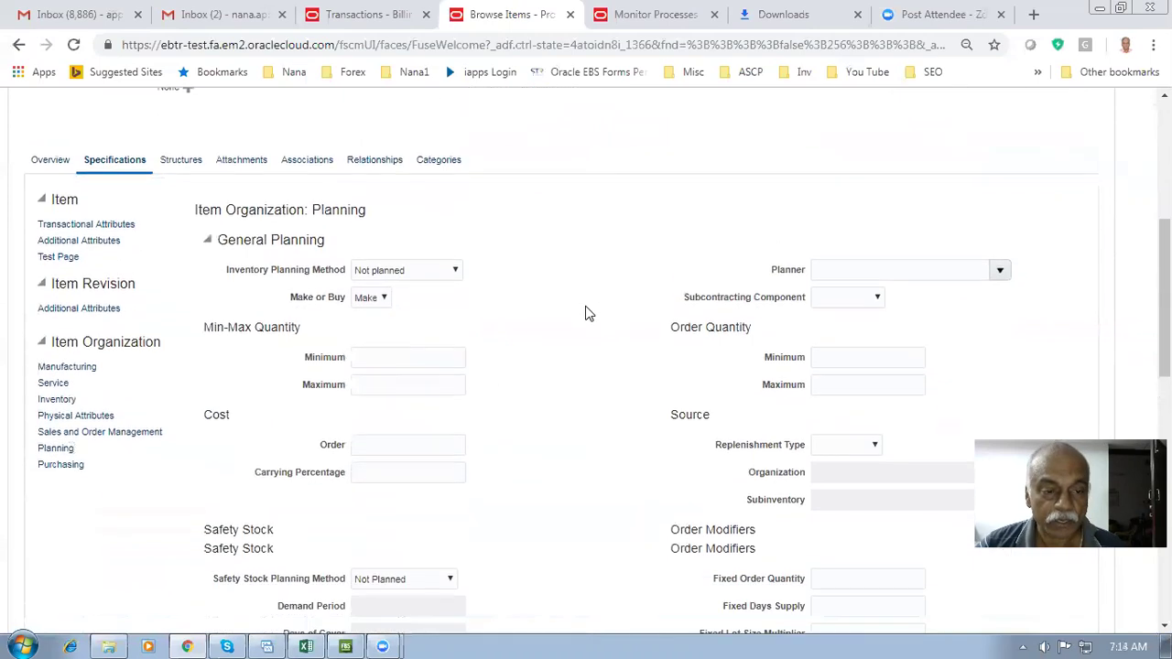
pyautogui.scroll(-1, 587, 315)
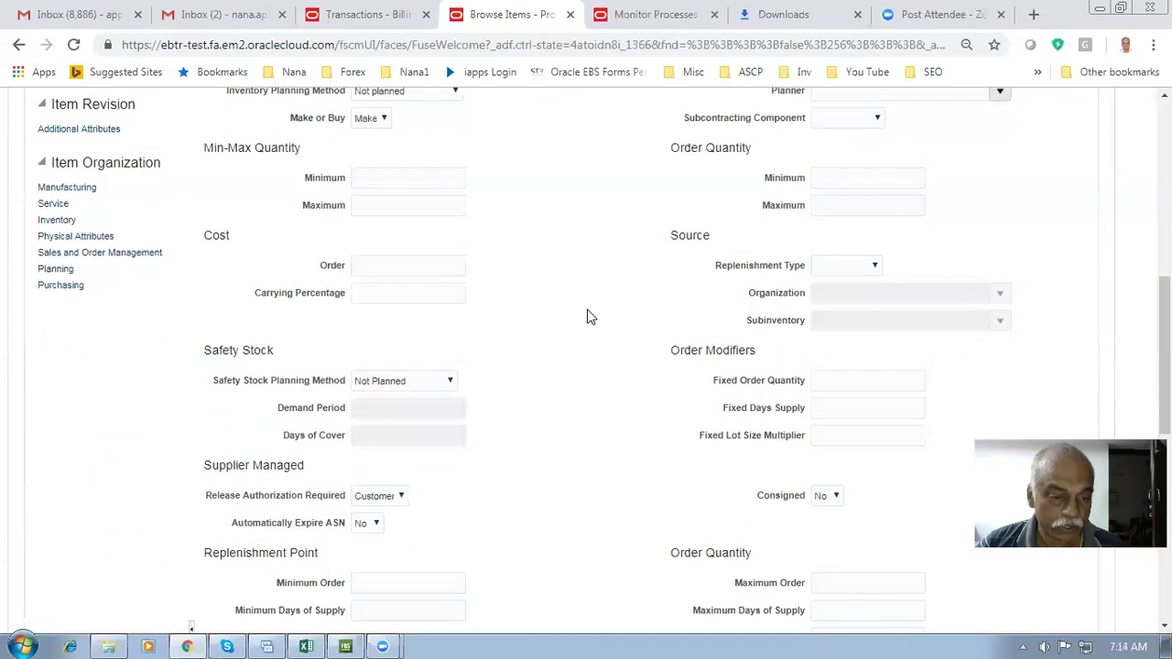
pyautogui.scroll(-5, 590, 315)
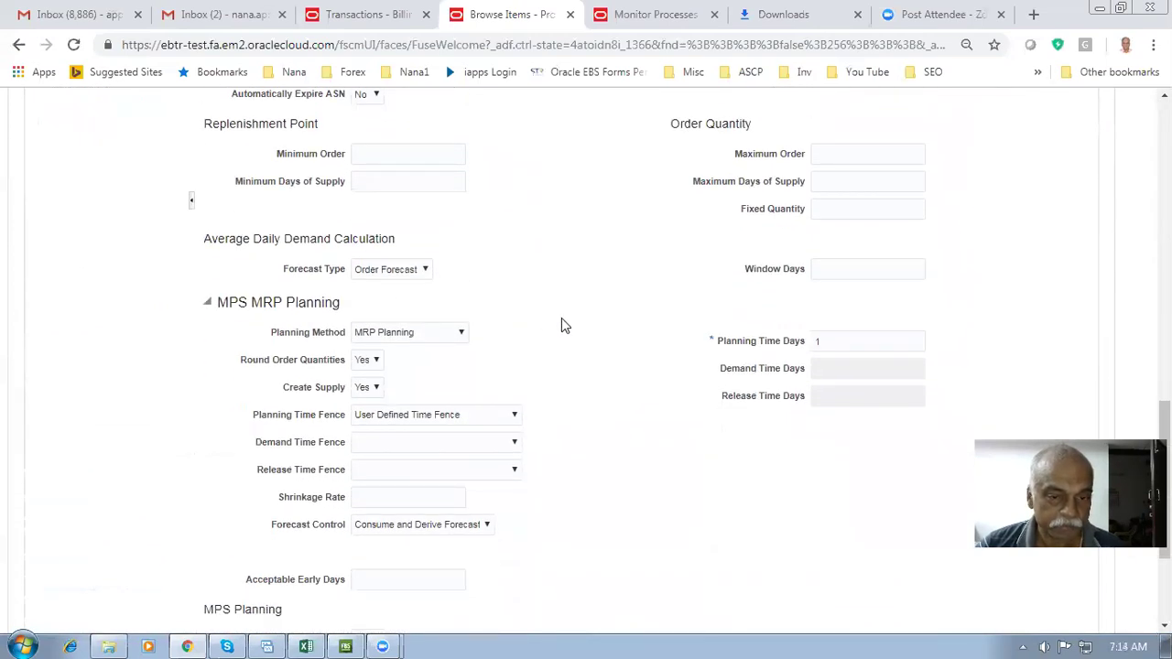
pyautogui.scroll(7, 600, 317)
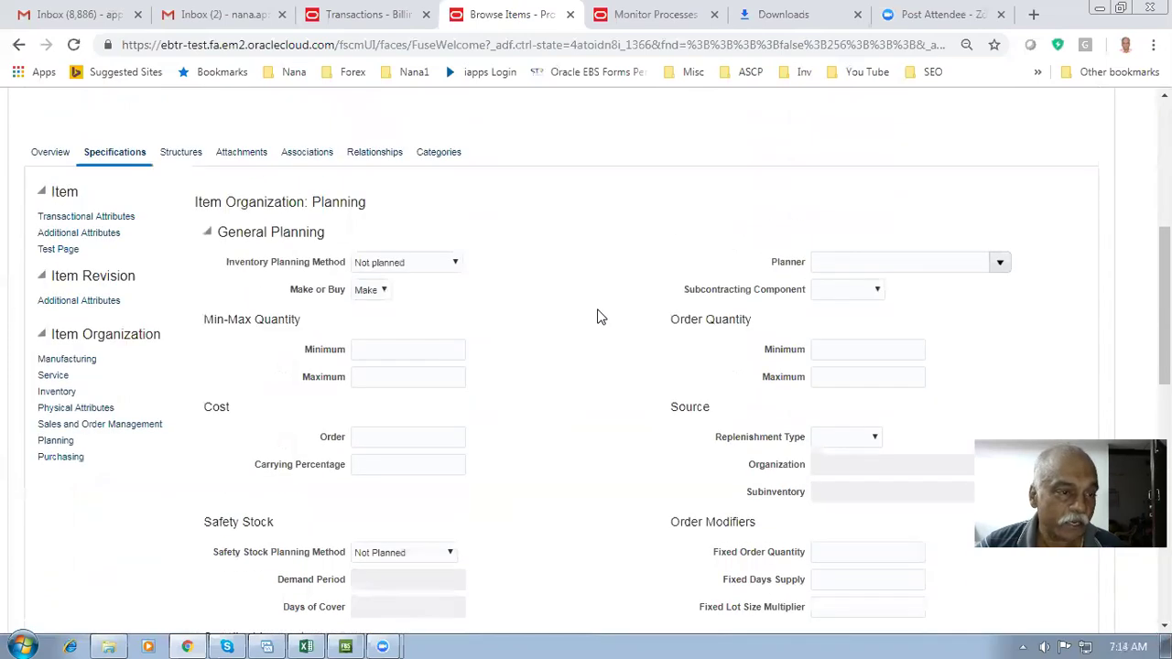
# Cancel editing item 6009_DT_8_GB_RAM and return to Browse Items
pyautogui.scroll(3, 597, 317)
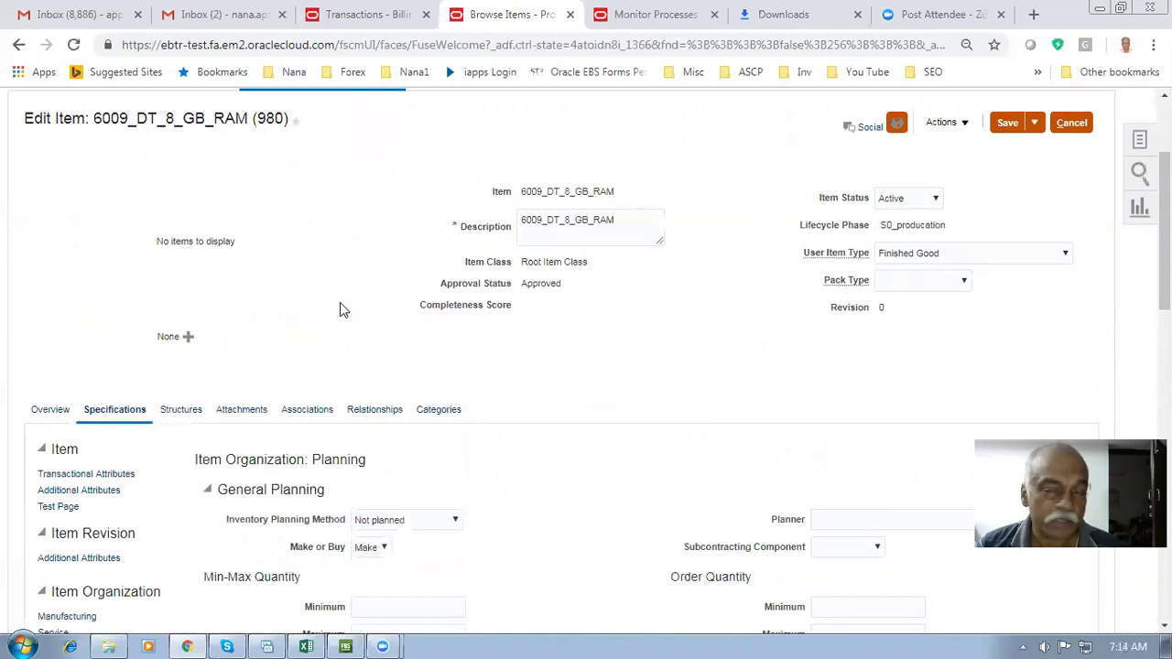
pyautogui.scroll(-2, 339, 302)
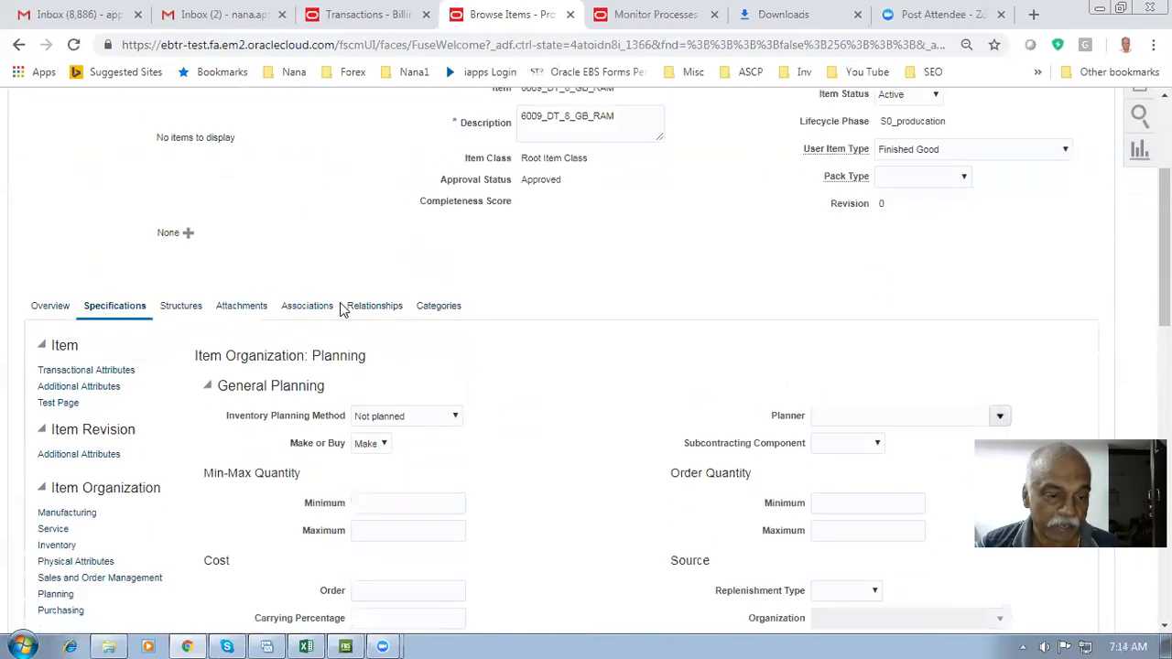
pyautogui.scroll(3, 597, 290)
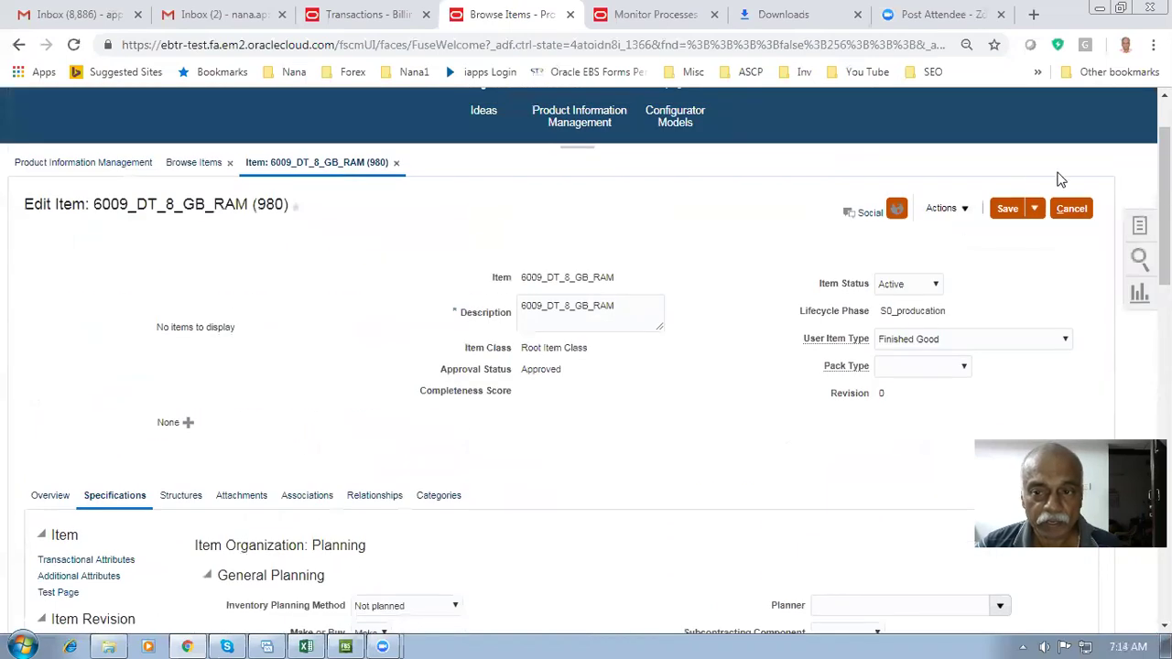
pyautogui.click(1080, 211)
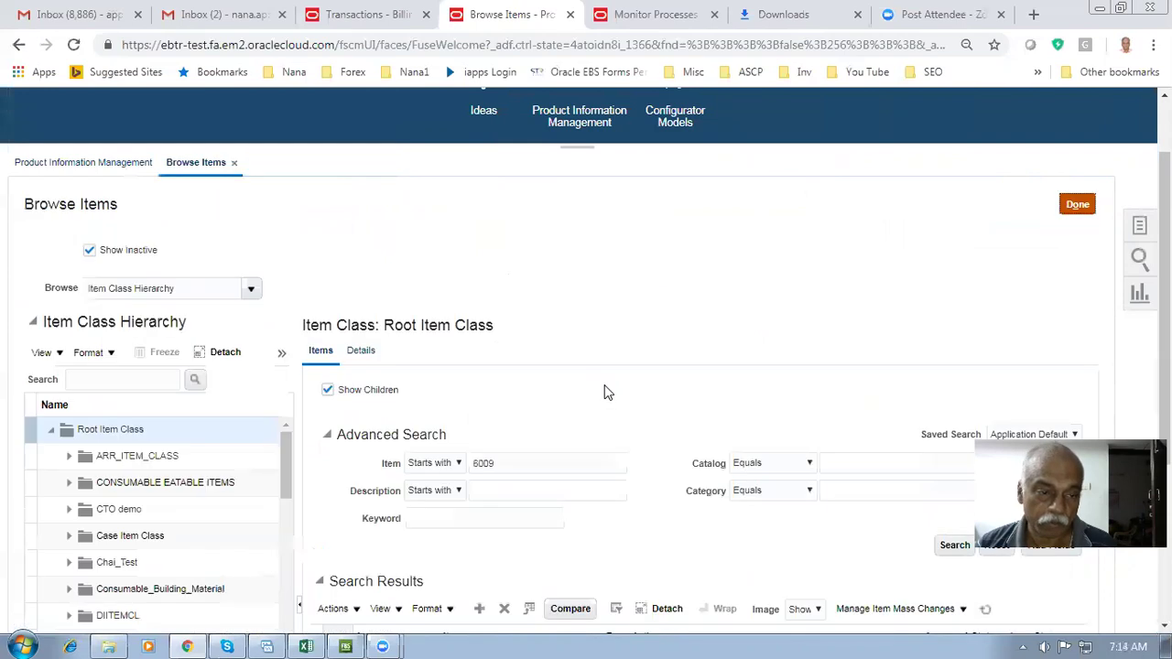
# Check the 6002_ATO_Desk_Top_Model cell in the Configurator workbook in Excel and return to Oracle Cloud in Chrome
pyautogui.hotkey('alt', 'Tab')
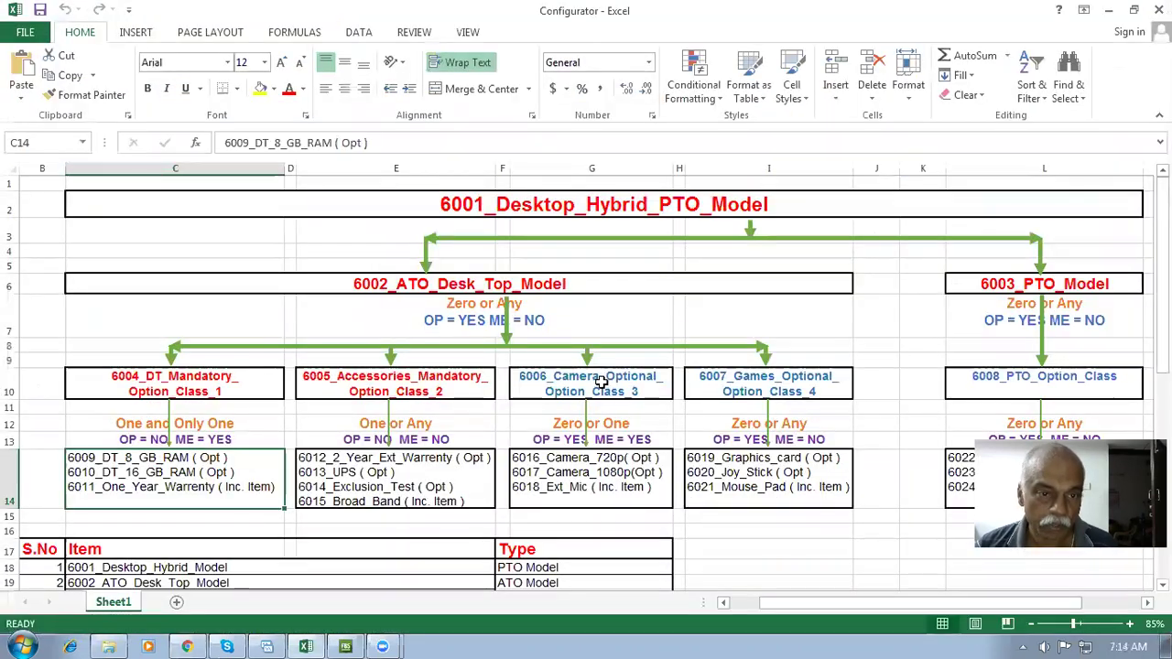
pyautogui.click(379, 289)
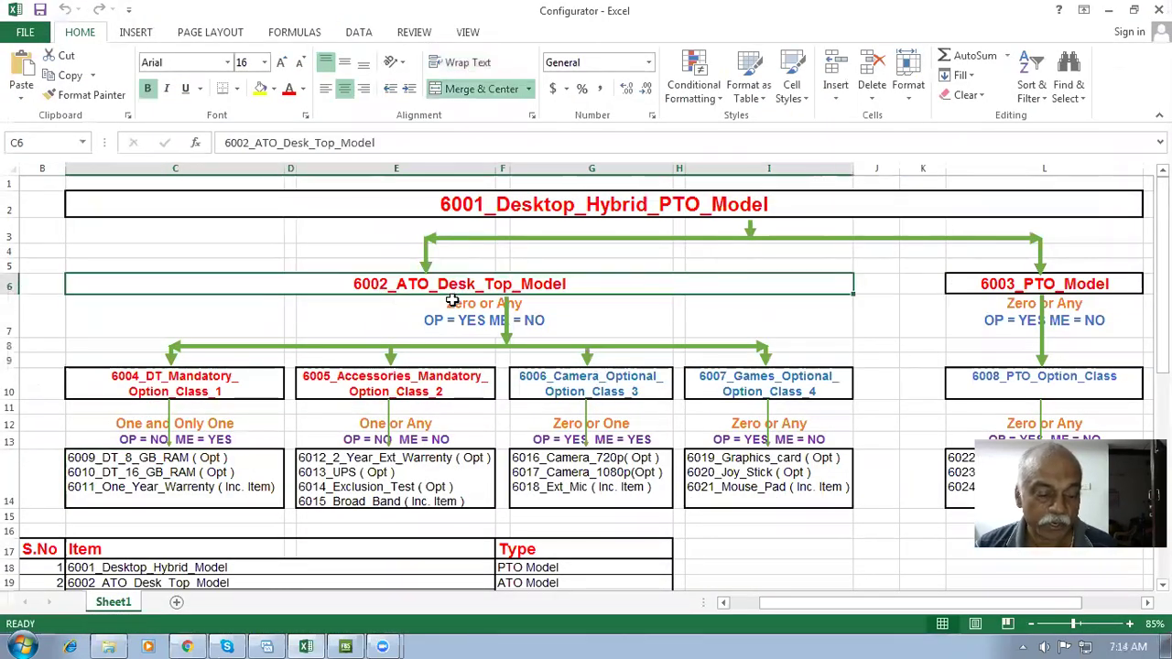
pyautogui.hotkey('alt', 'Tab')
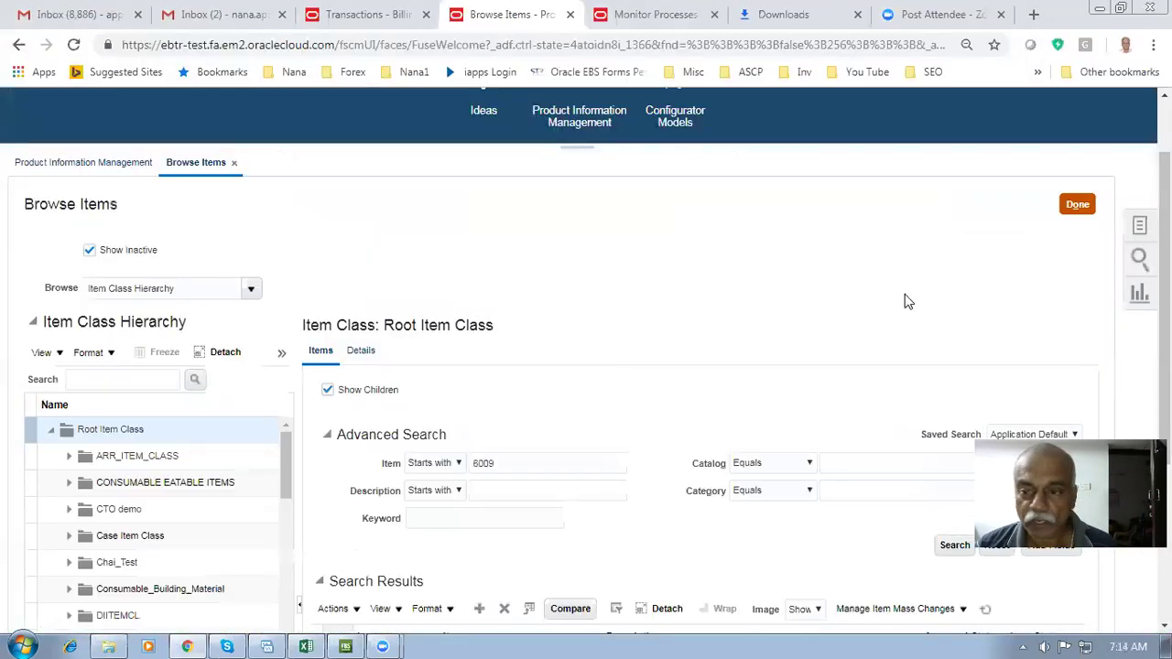
# Search Browse Items for items starting with 6002 and open the first 6002_ATO_Desk_Top_Model result
pyautogui.click(1138, 229)
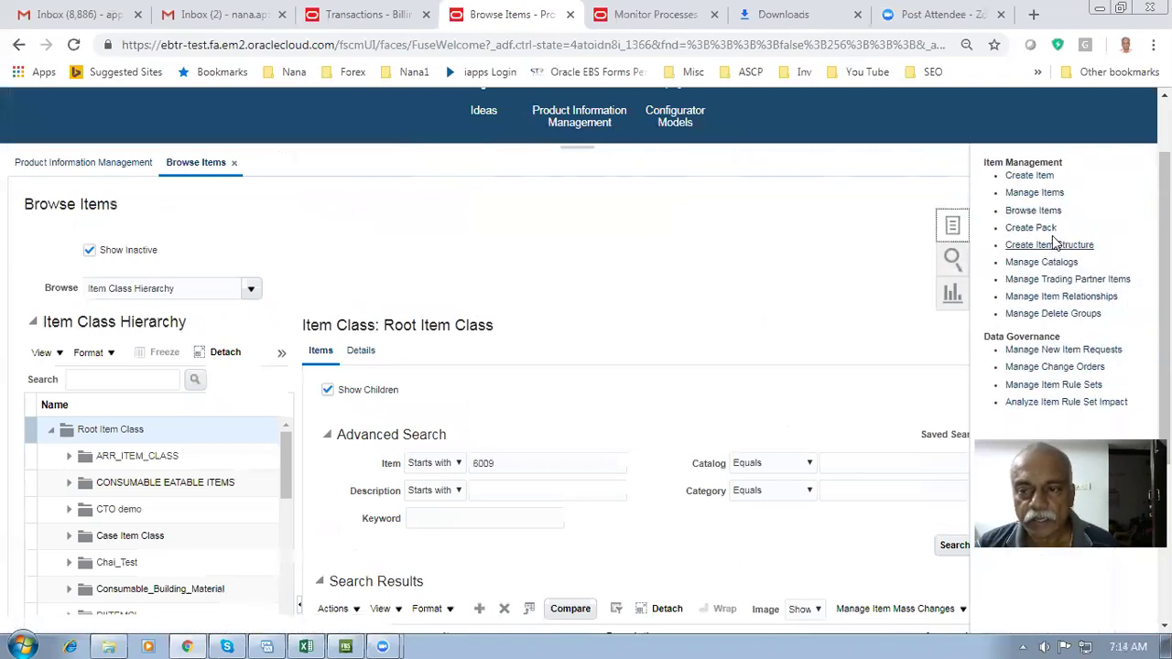
pyautogui.click(1033, 211)
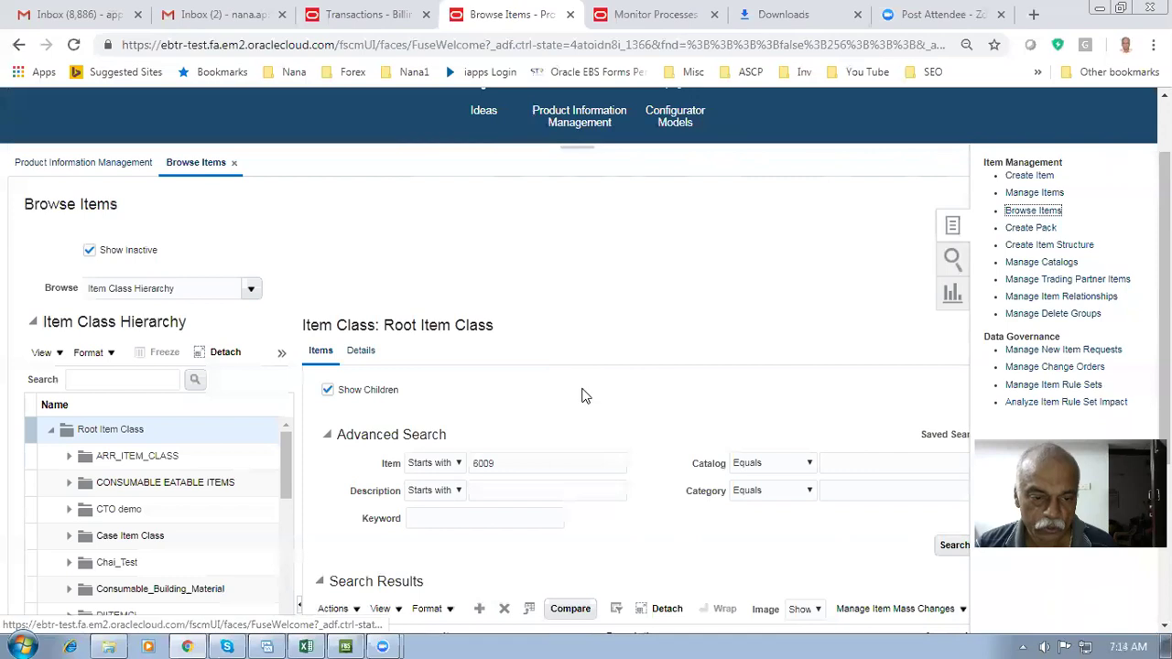
pyautogui.click(511, 463)
pyautogui.press('BackSpace')
pyautogui.write('2')
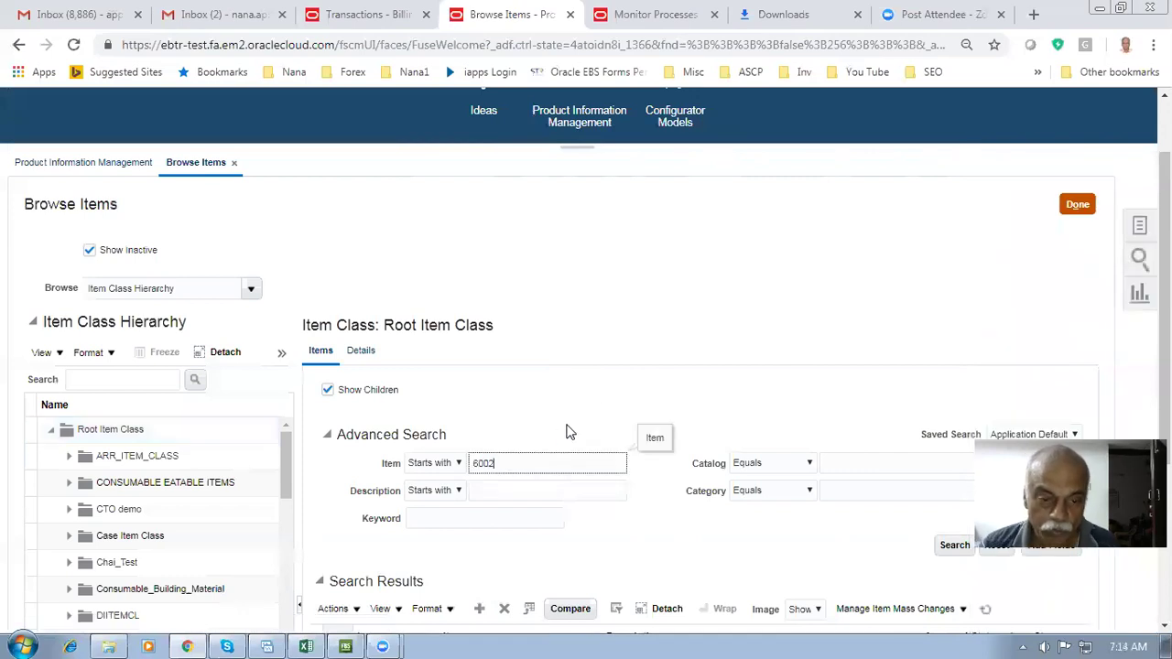
pyautogui.click(952, 544)
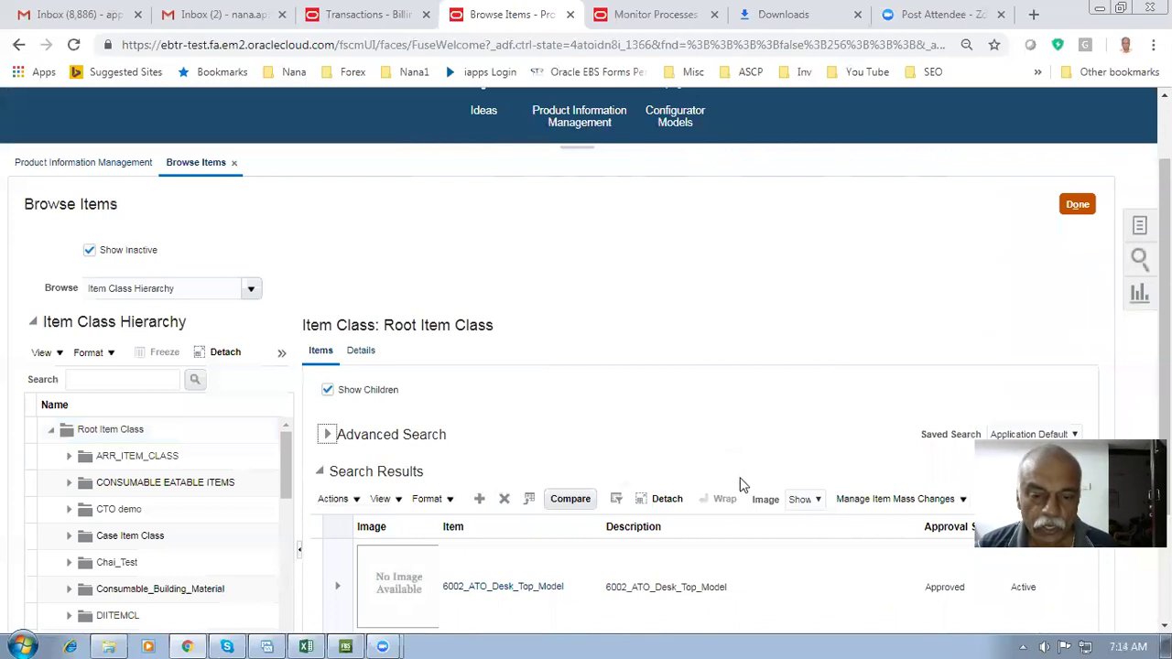
pyautogui.scroll(-3, 746, 486)
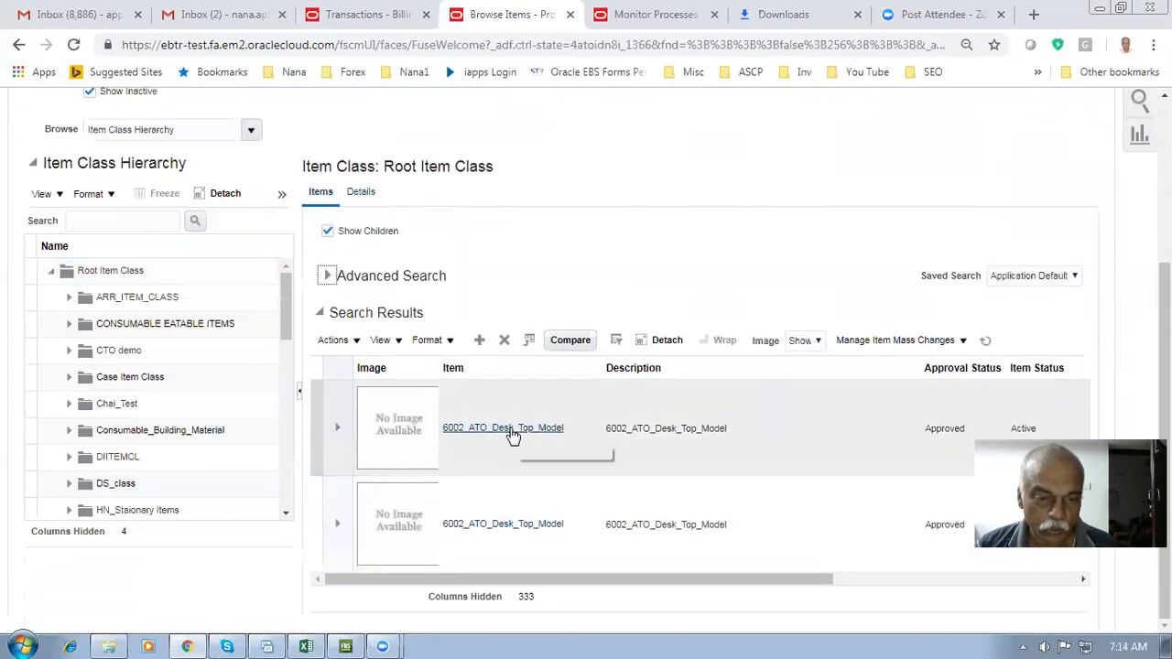
pyautogui.click(506, 429)
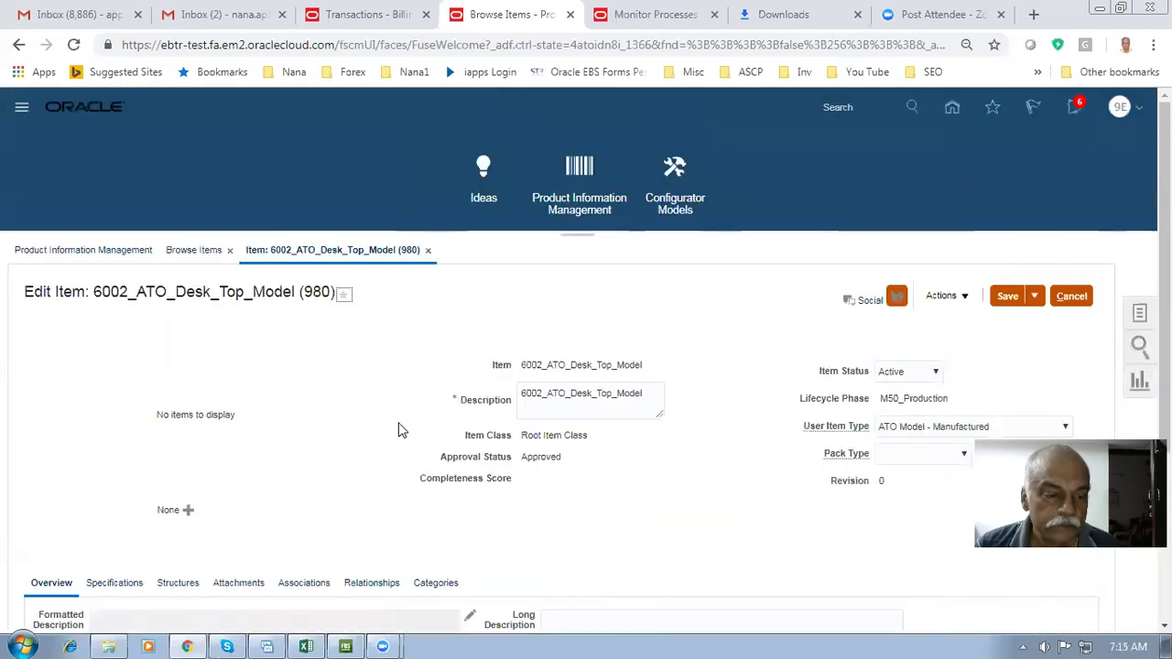
# Examine the ATO model's Manufacturing and Sales and Order Management specifications, including Structure Item Type, Assemble to Order, Shippable and Invoicing
pyautogui.scroll(-3, 397, 426)
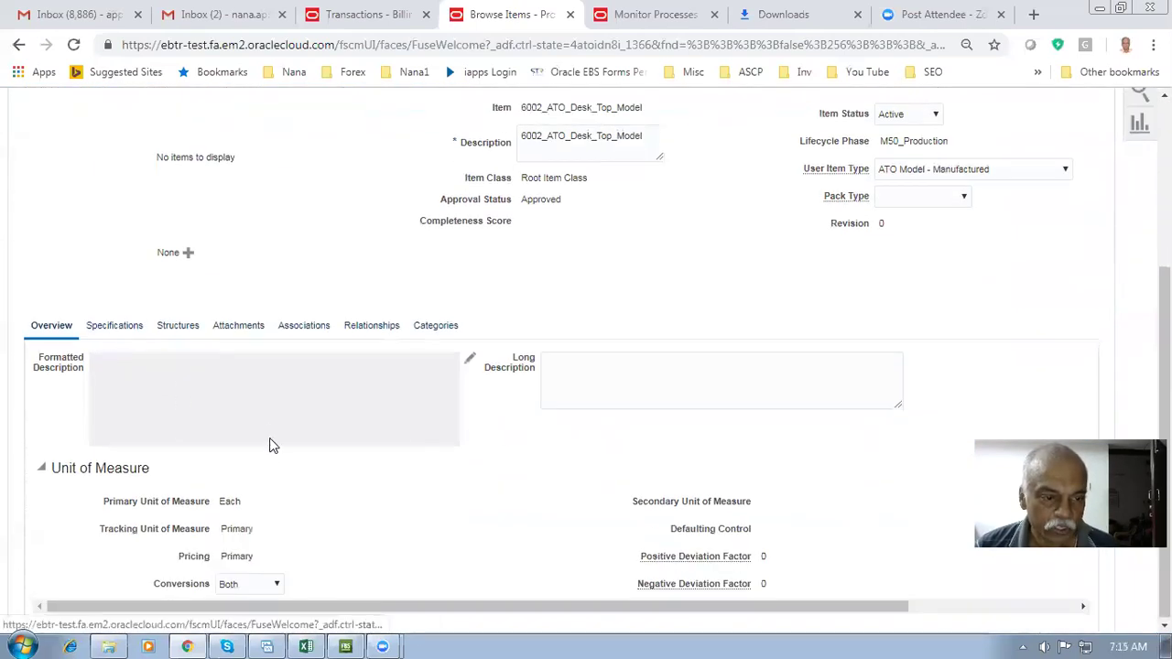
pyautogui.click(100, 334)
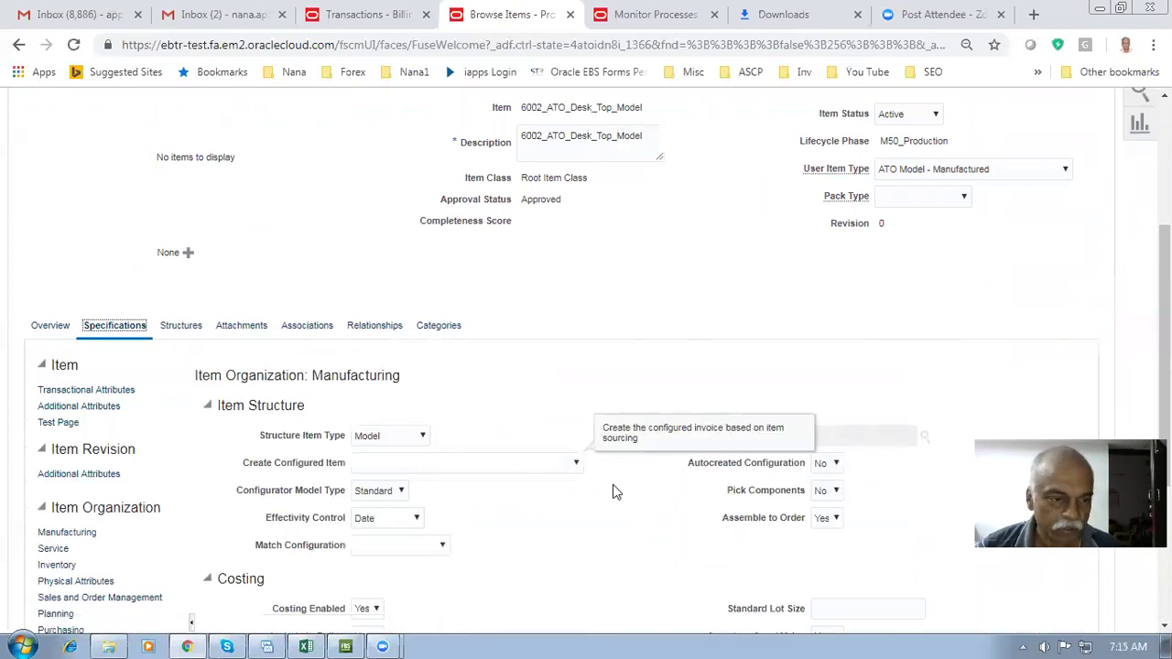
pyautogui.scroll(-2, 559, 297)
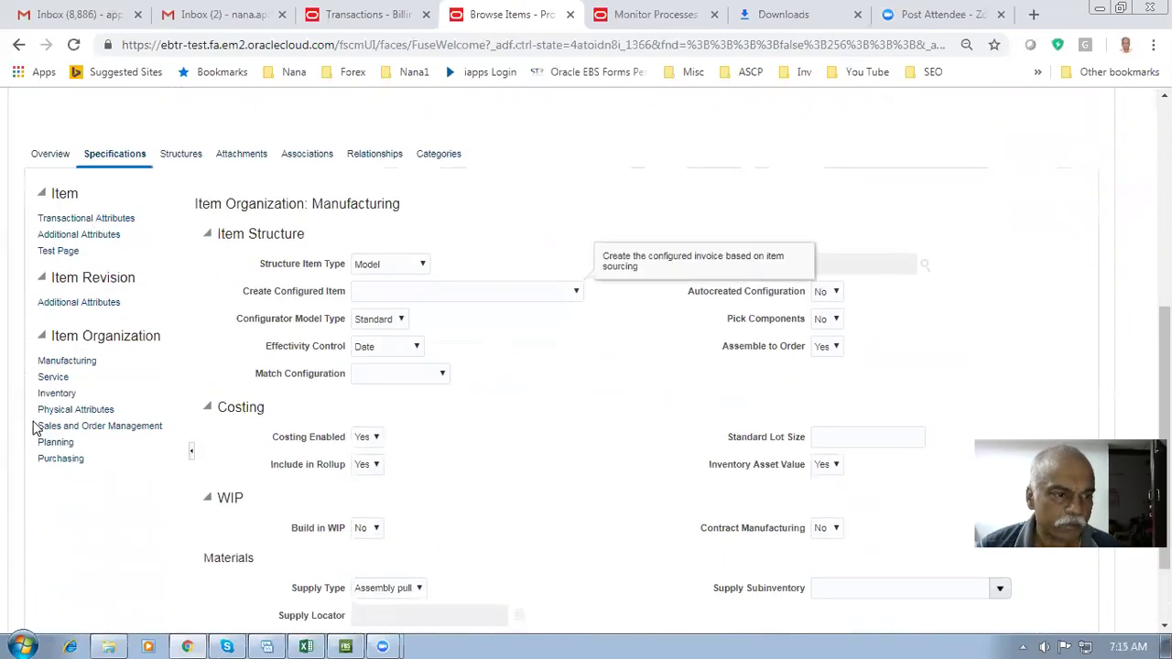
pyautogui.click(48, 428)
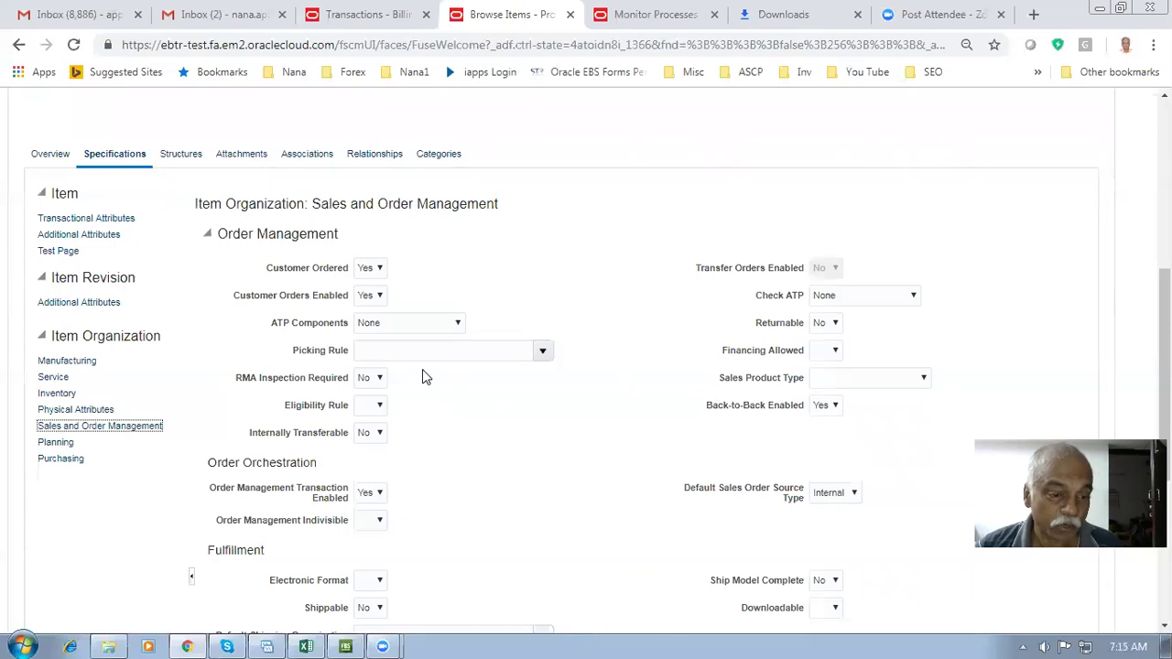
pyautogui.scroll(-2, 464, 397)
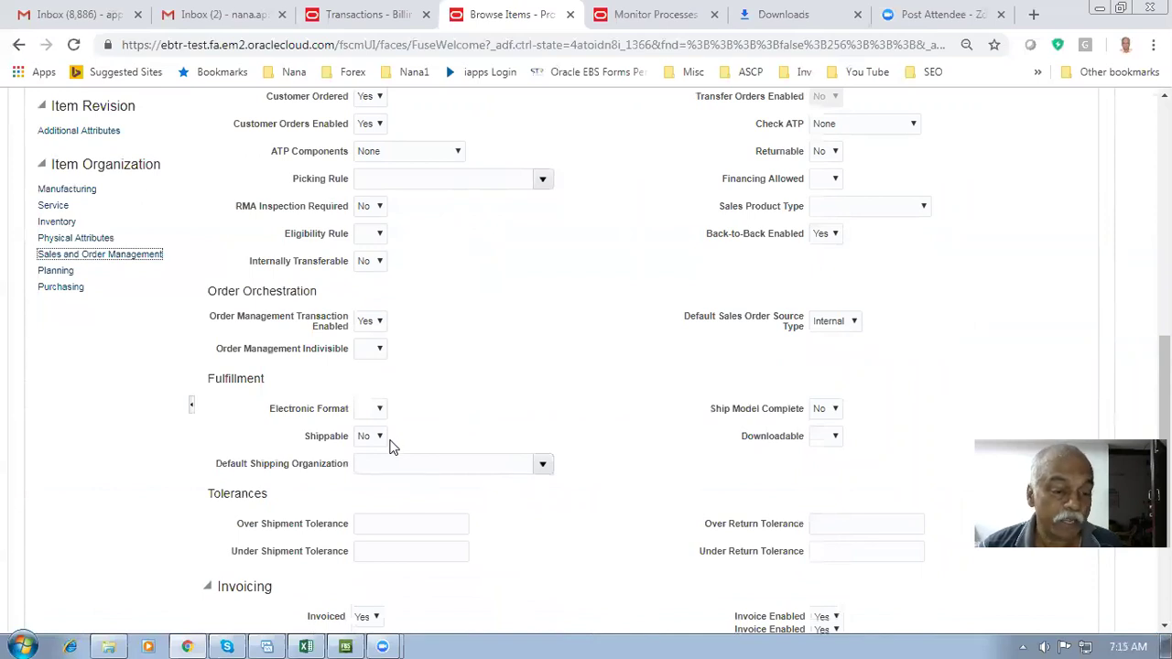
pyautogui.scroll(-2, 392, 446)
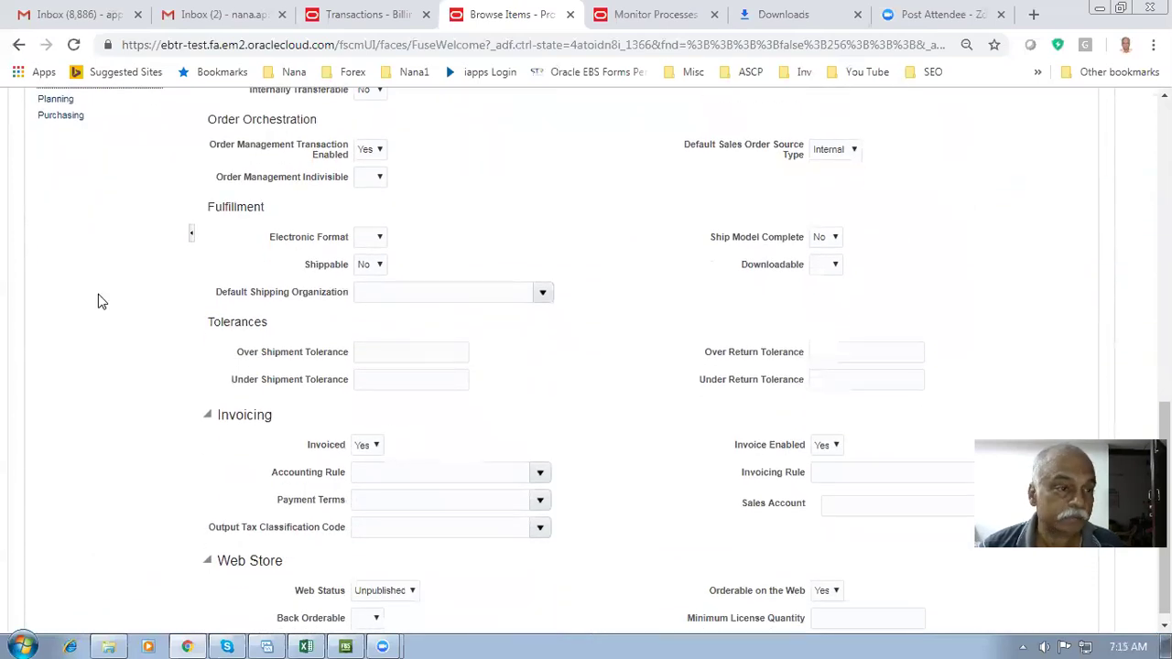
# Examine the ATO model's Planning specifications, including Make or Buy and MPS MRP Planning, and cancel editing the item
pyautogui.scroll(1, 37, 234)
pyautogui.click(56, 186)
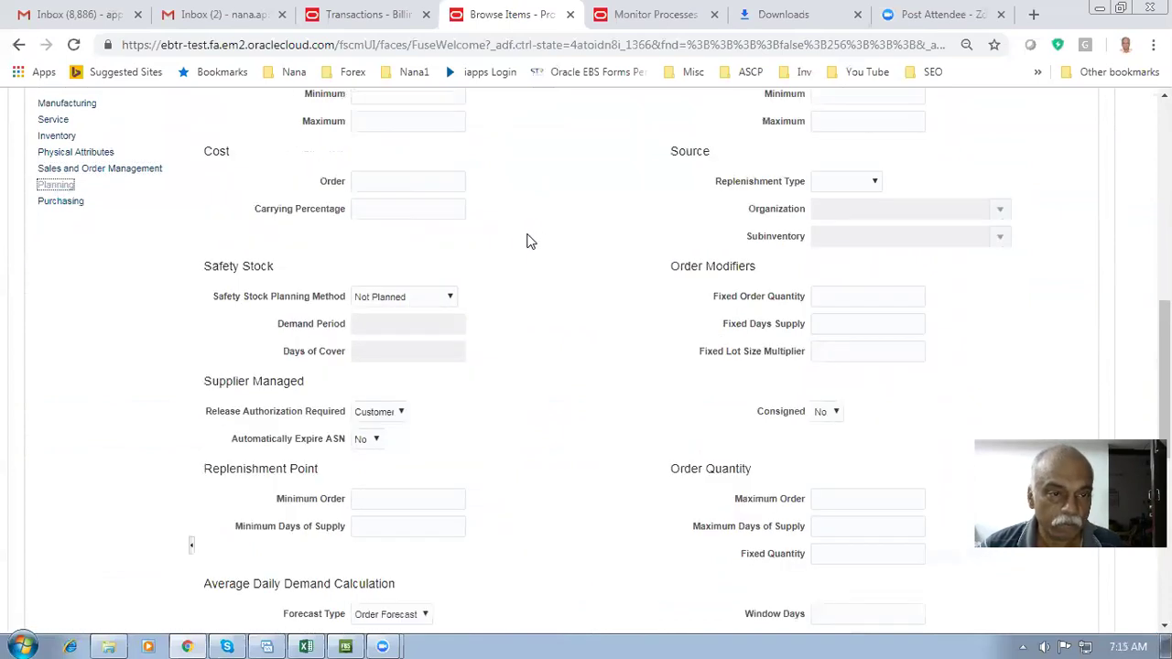
pyautogui.scroll(3, 526, 241)
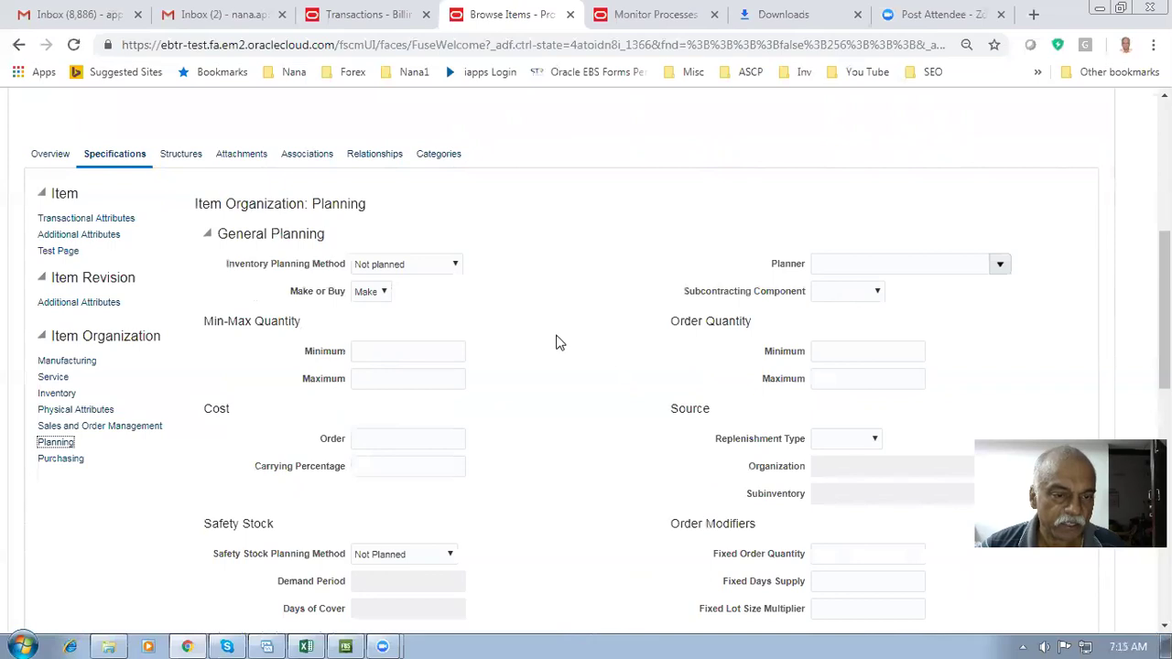
pyautogui.scroll(-4, 560, 343)
pyautogui.scroll(-2, 558, 348)
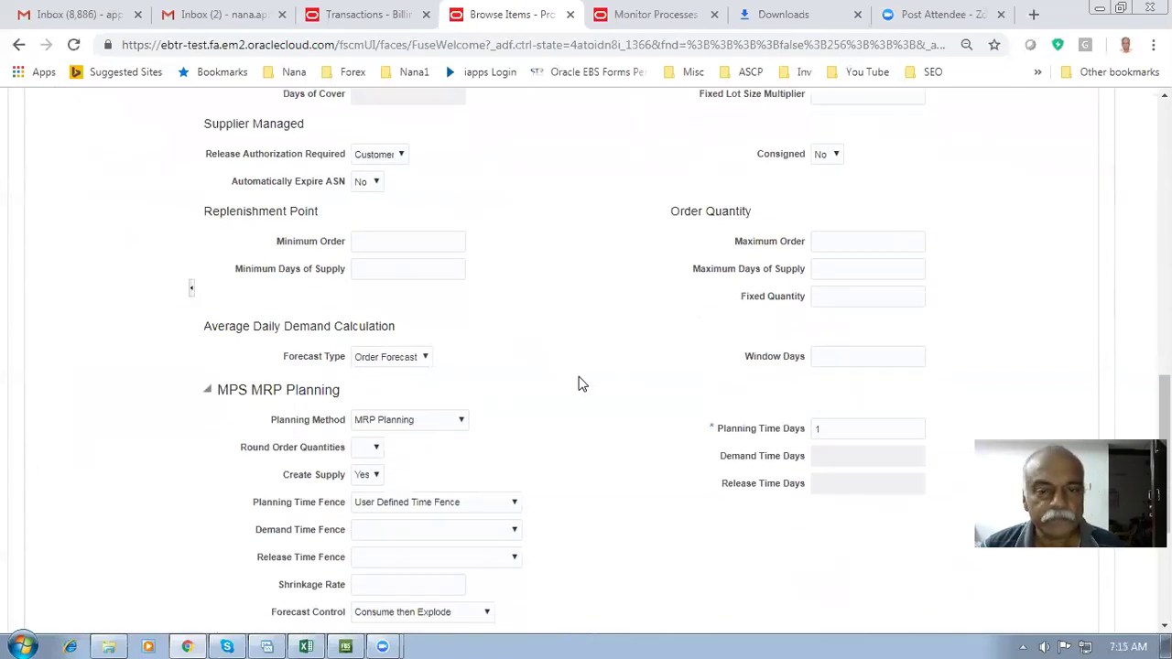
pyautogui.scroll(10, 582, 383)
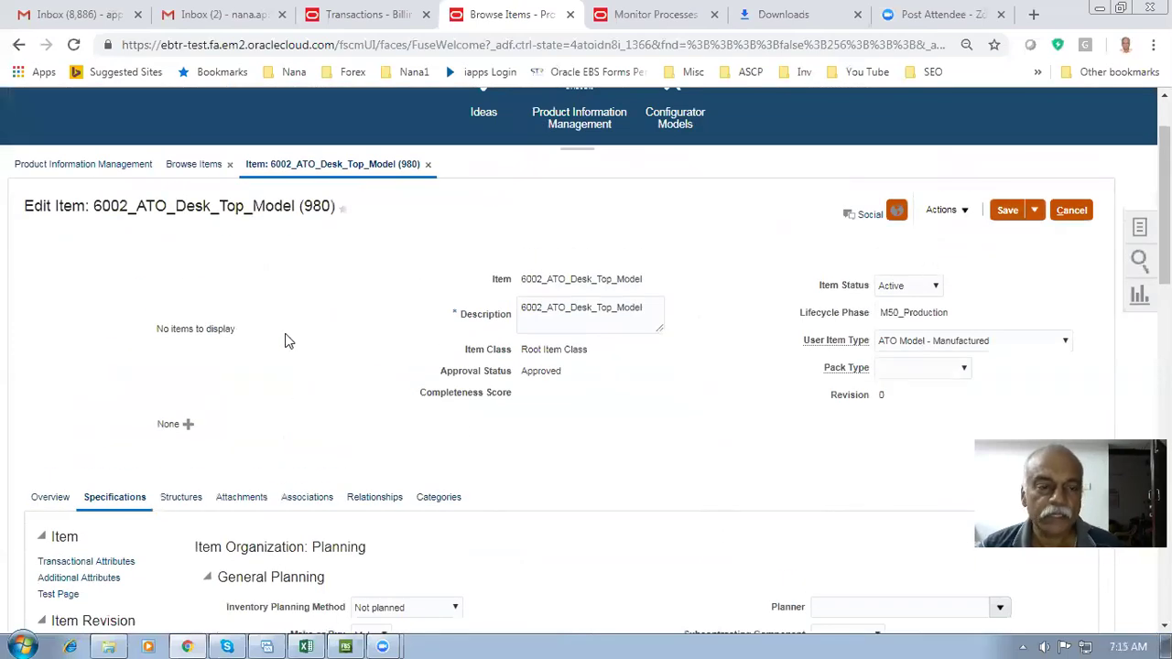
pyautogui.click(1069, 210)
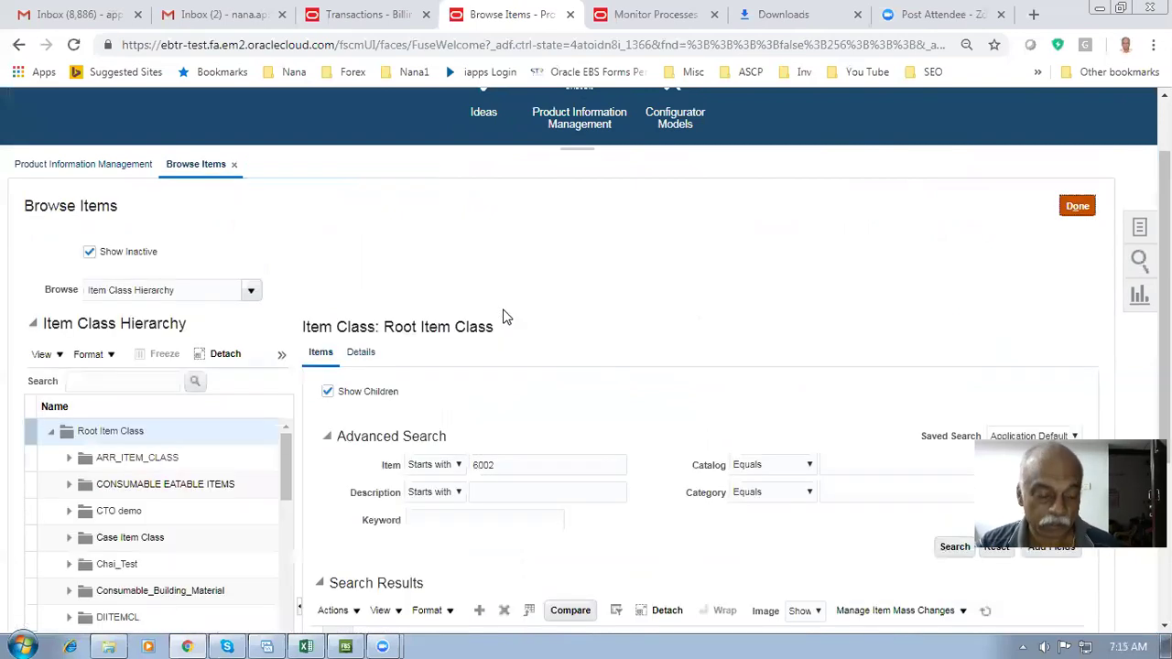
# Switch to the Configurator workbook in Excel and examine the 6004_DT_Mandatory_Option_Class_1 cell against its component items 6009, 6010 and 6011
pyautogui.hotkey('alt', 'Tab')
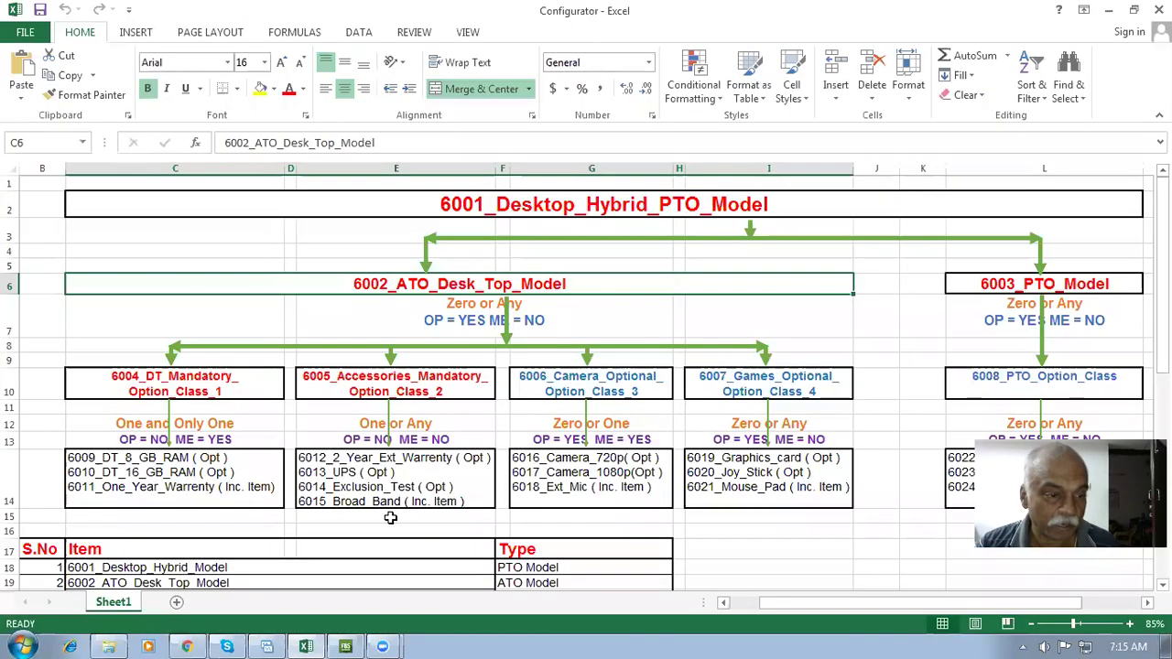
pyautogui.click(134, 389)
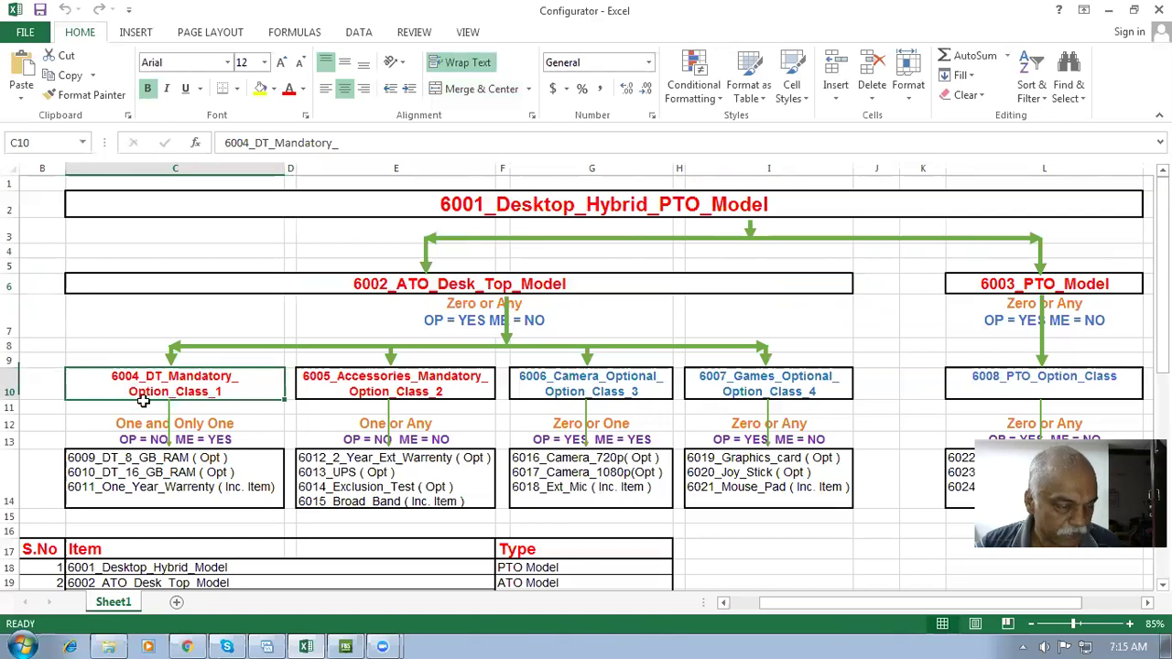
pyautogui.click(136, 484)
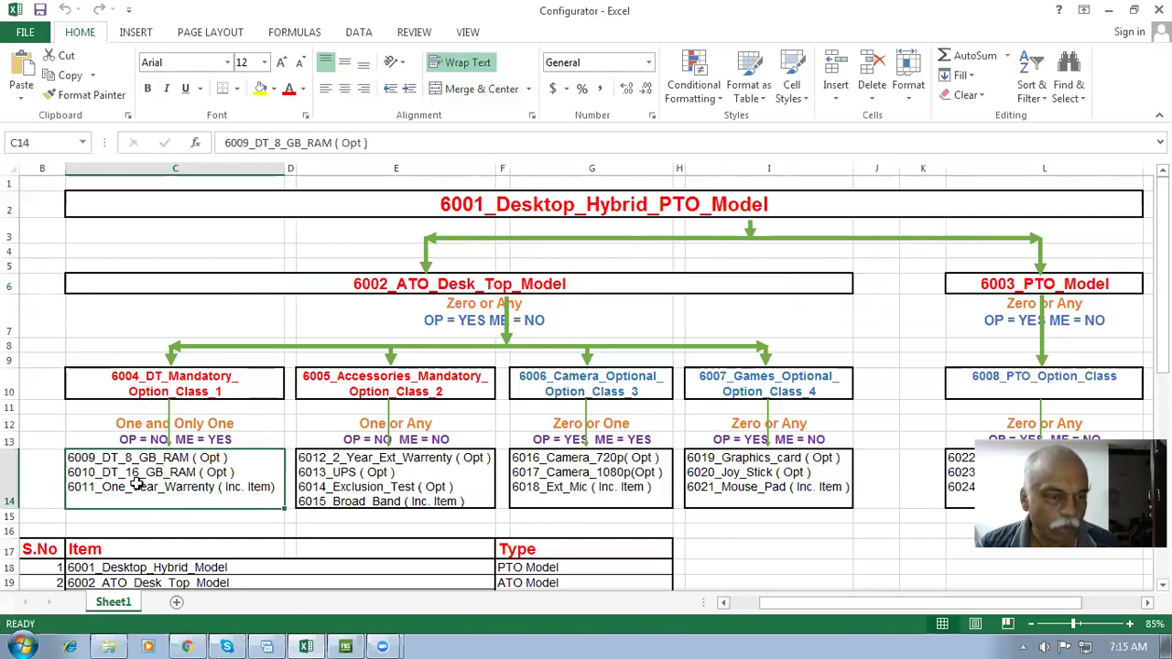
pyautogui.click(151, 386)
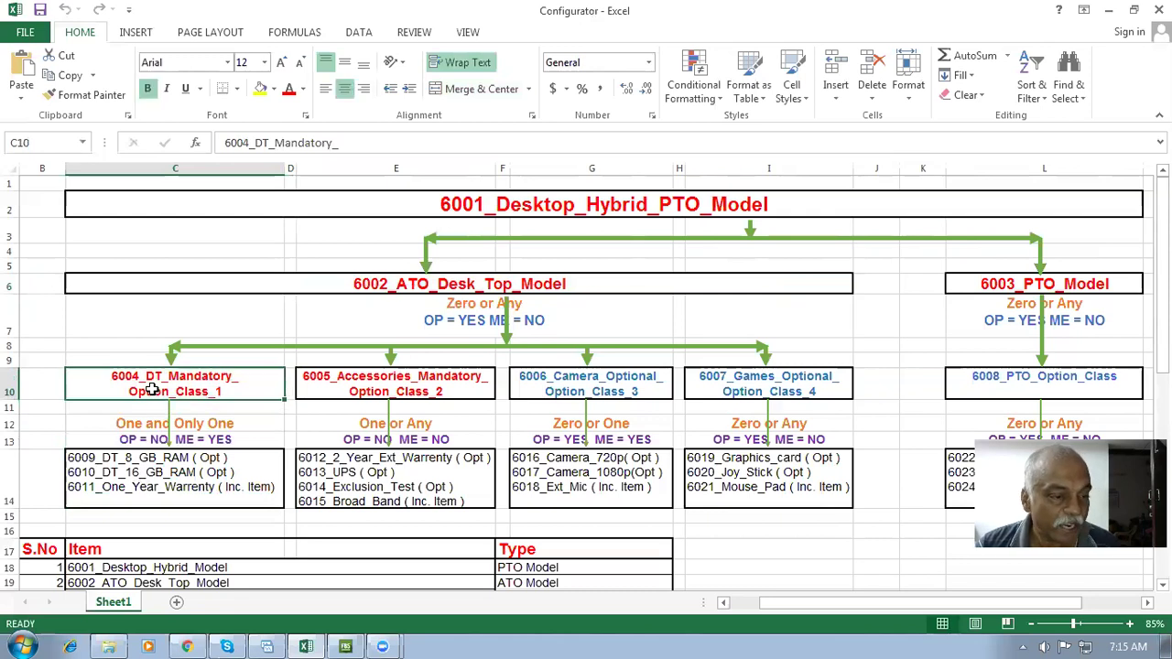
pyautogui.click(165, 487)
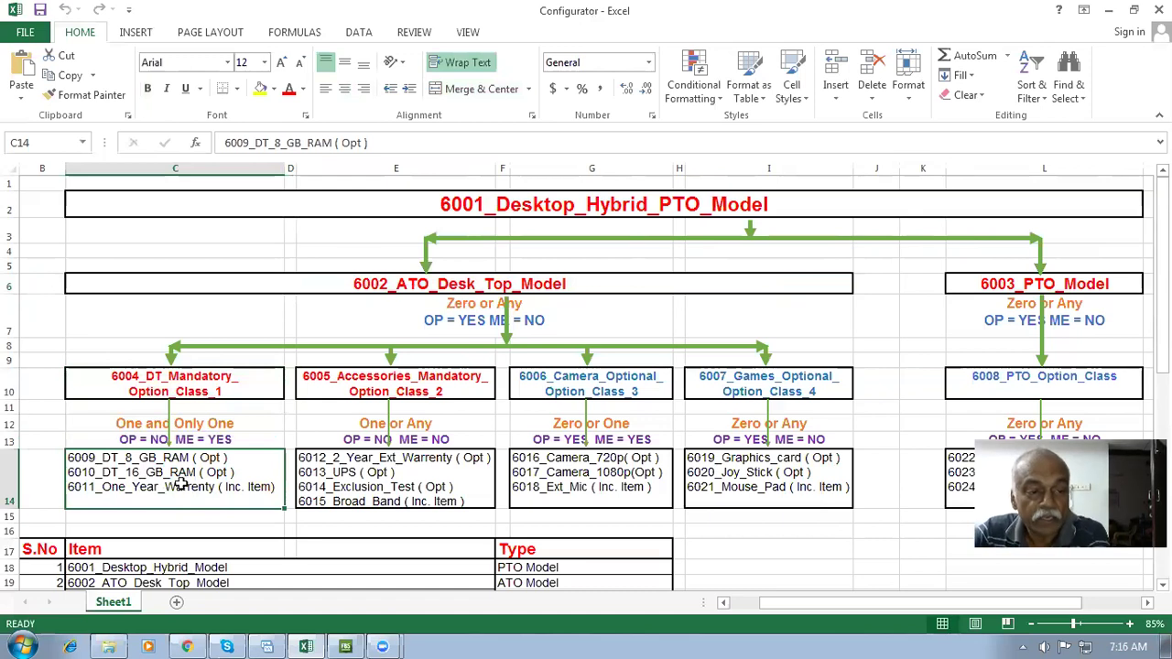
pyautogui.click(199, 384)
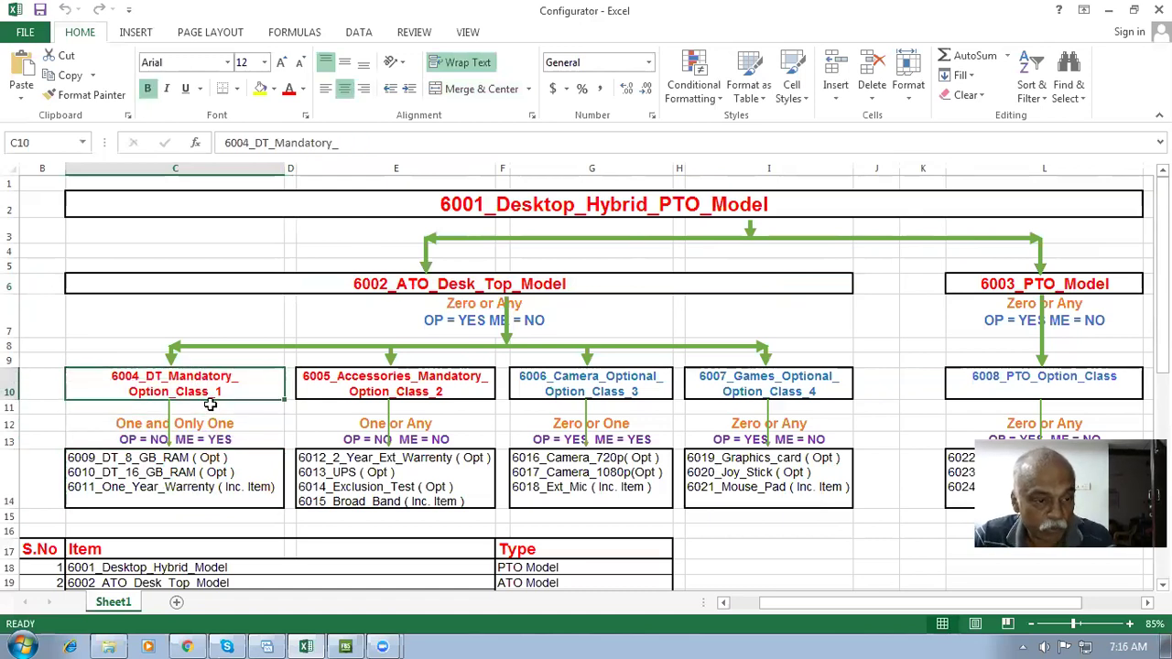
pyautogui.click(201, 490)
pyautogui.click(208, 391)
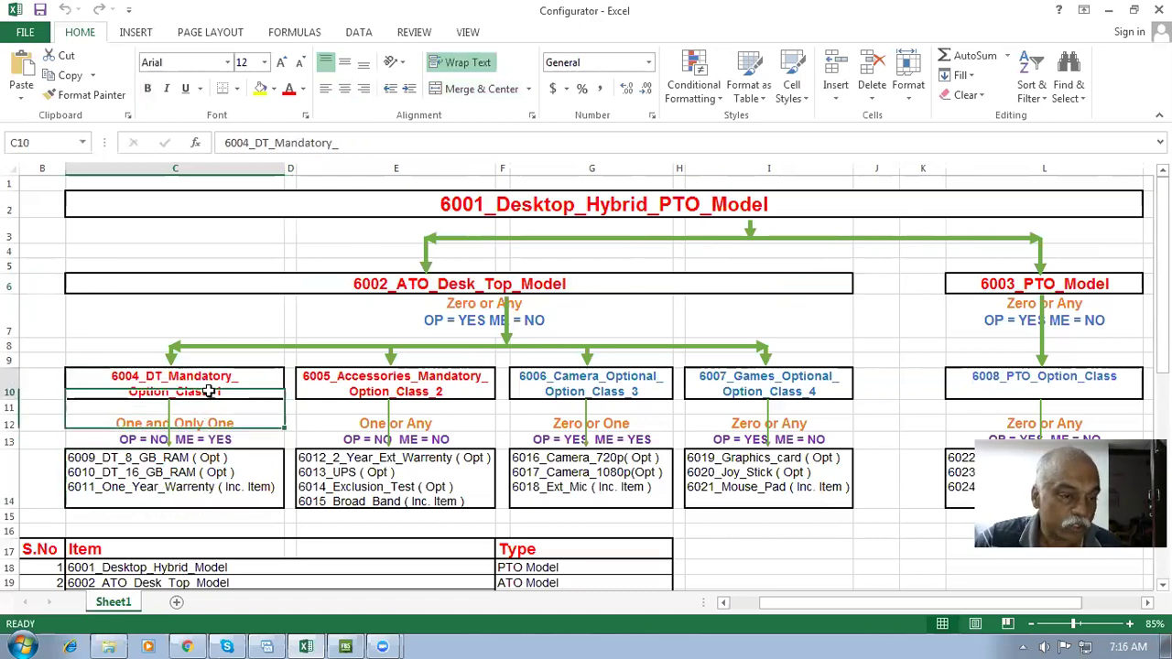
pyautogui.click(223, 469)
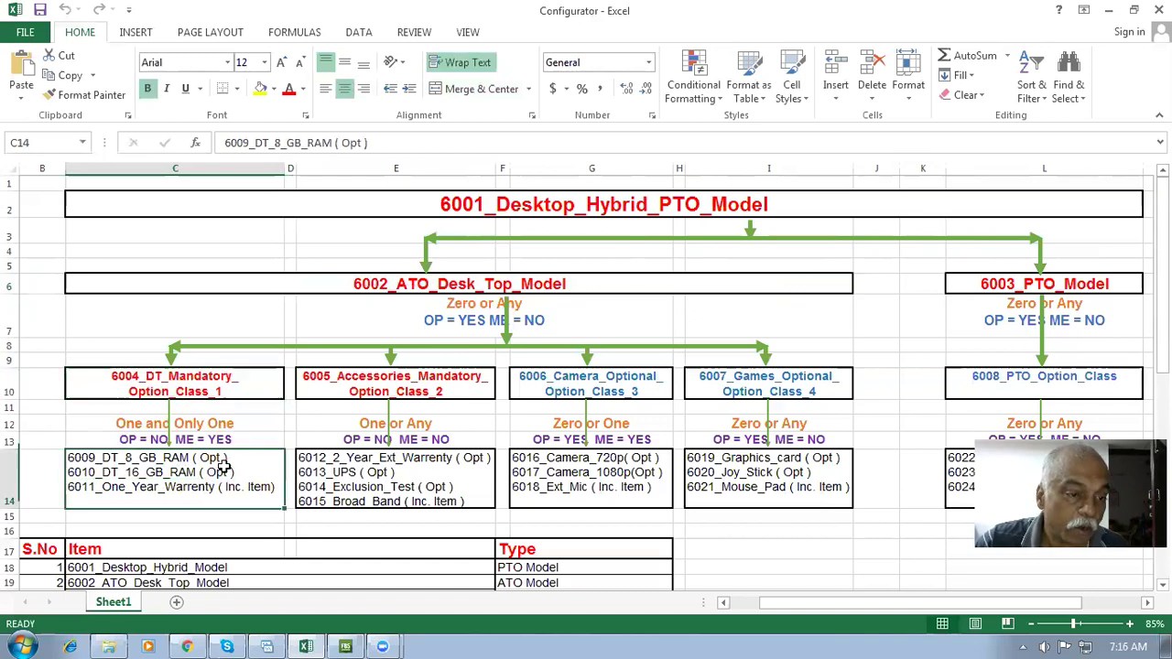
pyautogui.click(193, 382)
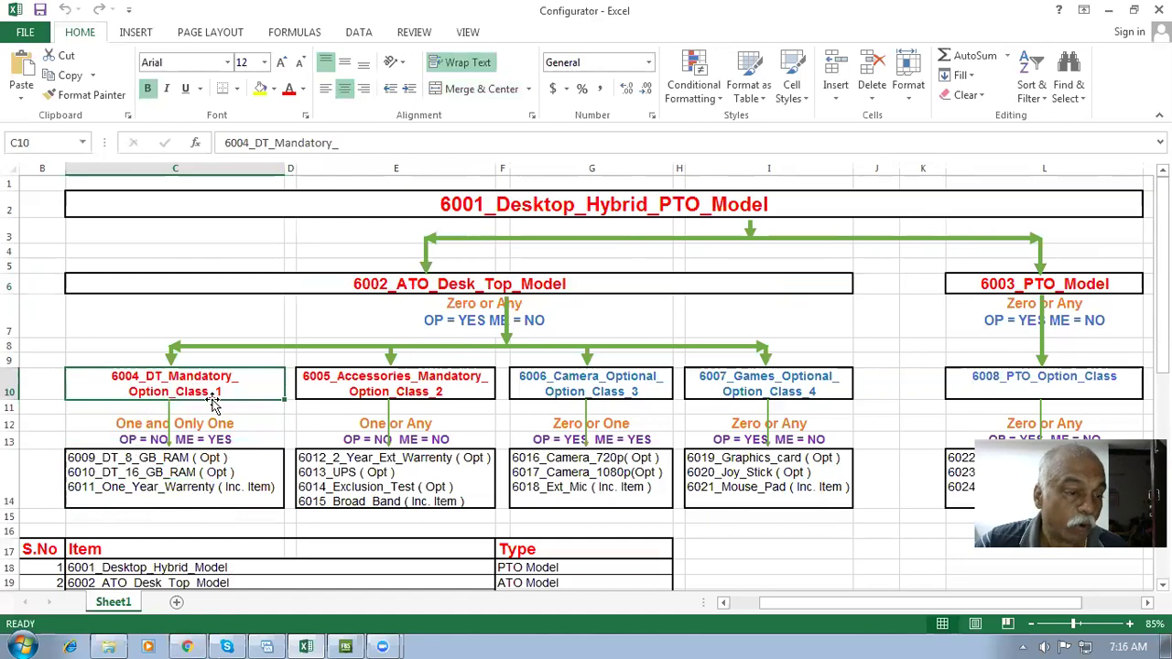
# Return to Oracle Cloud in Chrome, close Browse Items and start creating an item from Product Information Management
pyautogui.click(187, 646)
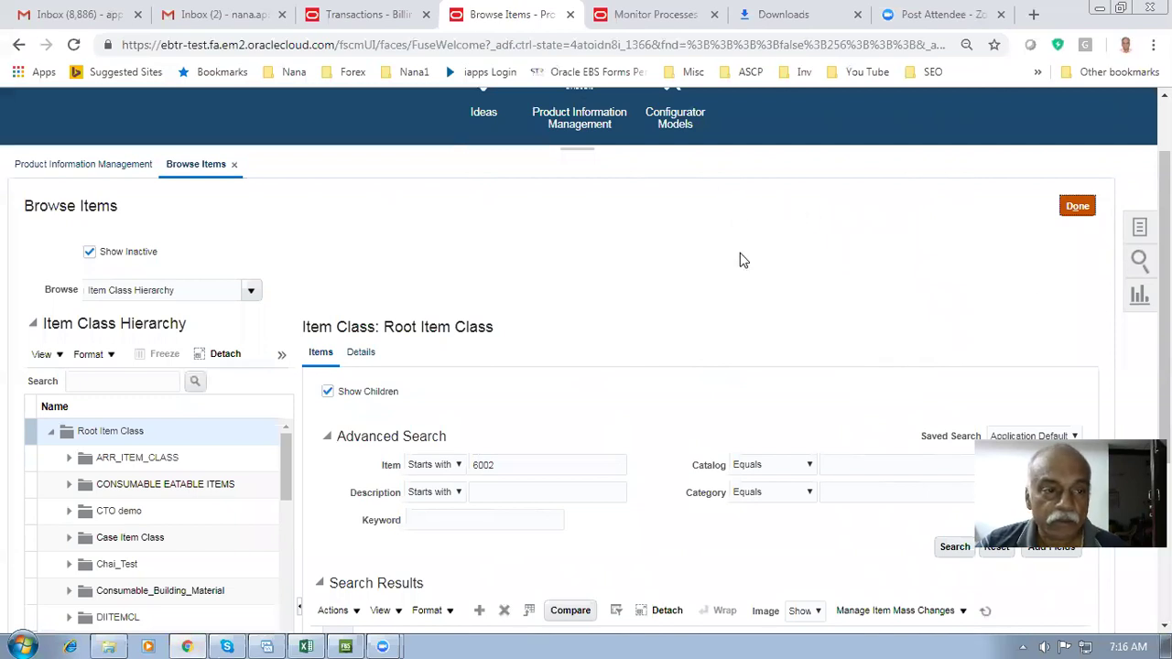
pyautogui.scroll(2, 739, 260)
pyautogui.click(234, 250)
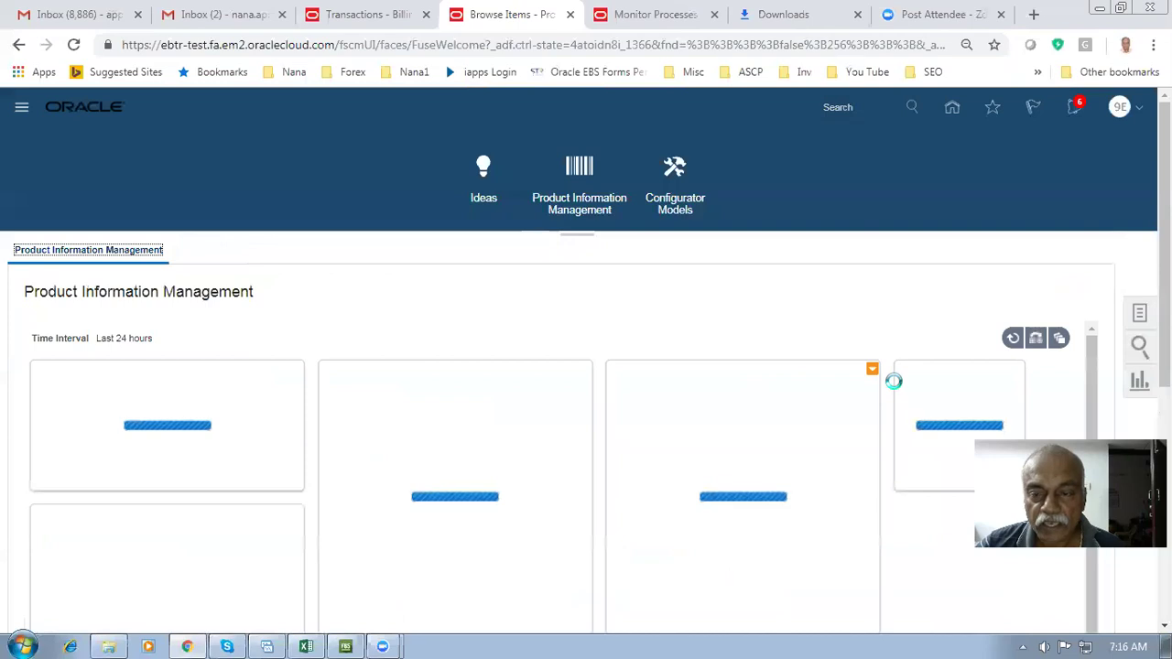
pyautogui.click(1139, 314)
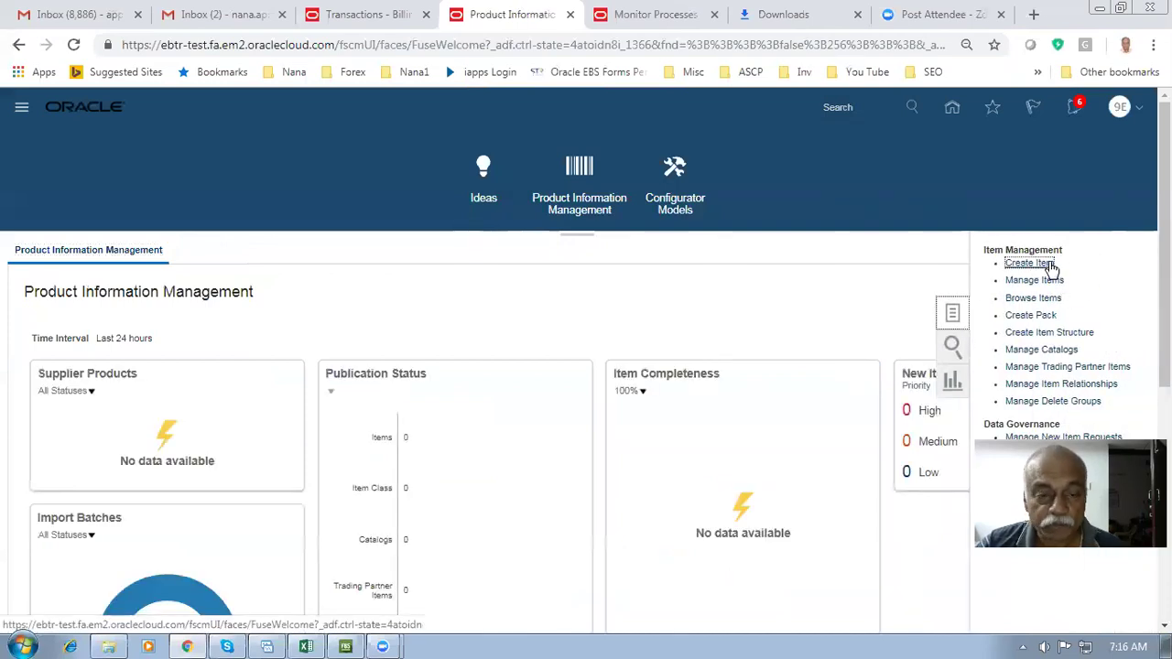
pyautogui.click(1030, 264)
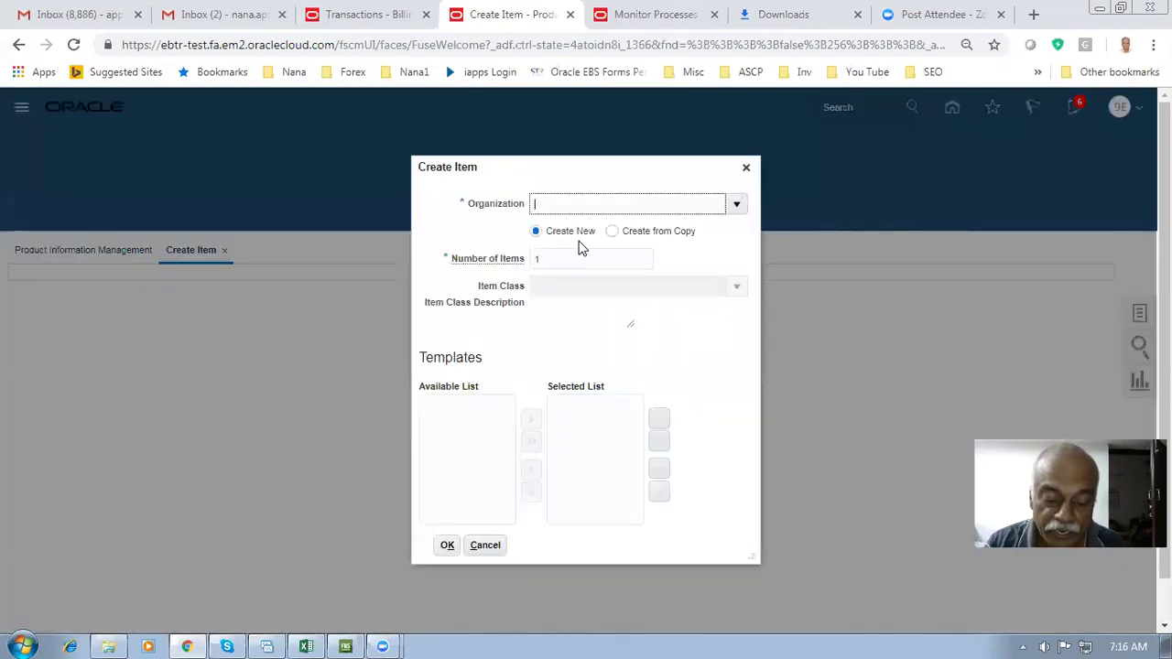
# Set the new item's organization to 980 and its item class to Root Item Class
pyautogui.click(577, 240)
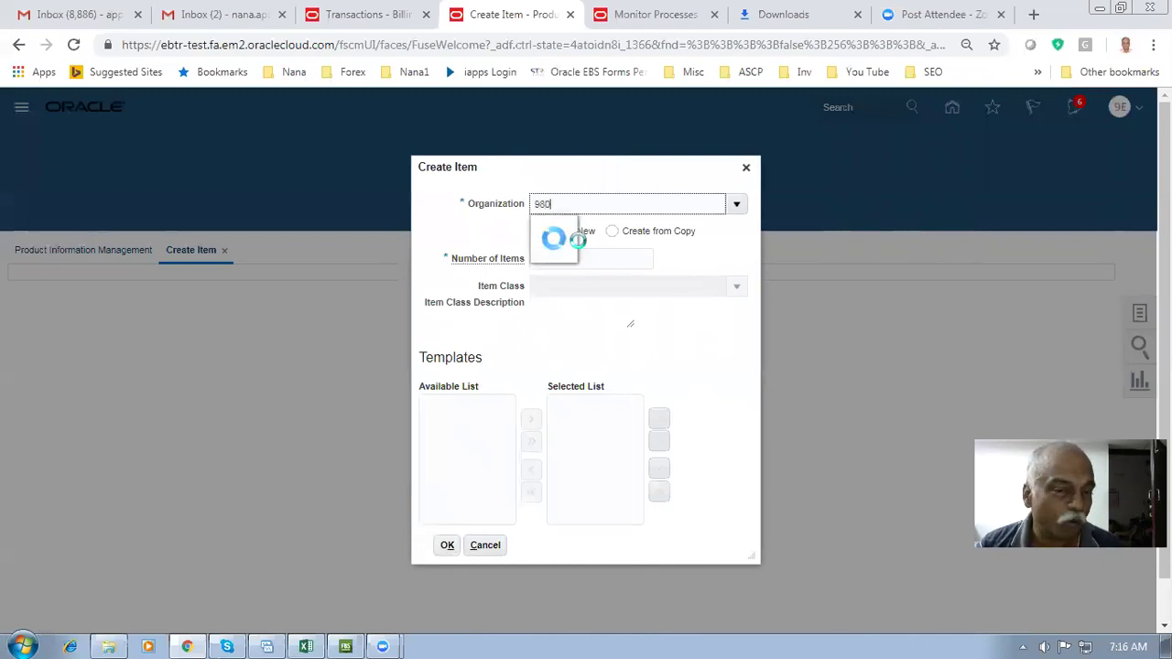
pyautogui.click(581, 229)
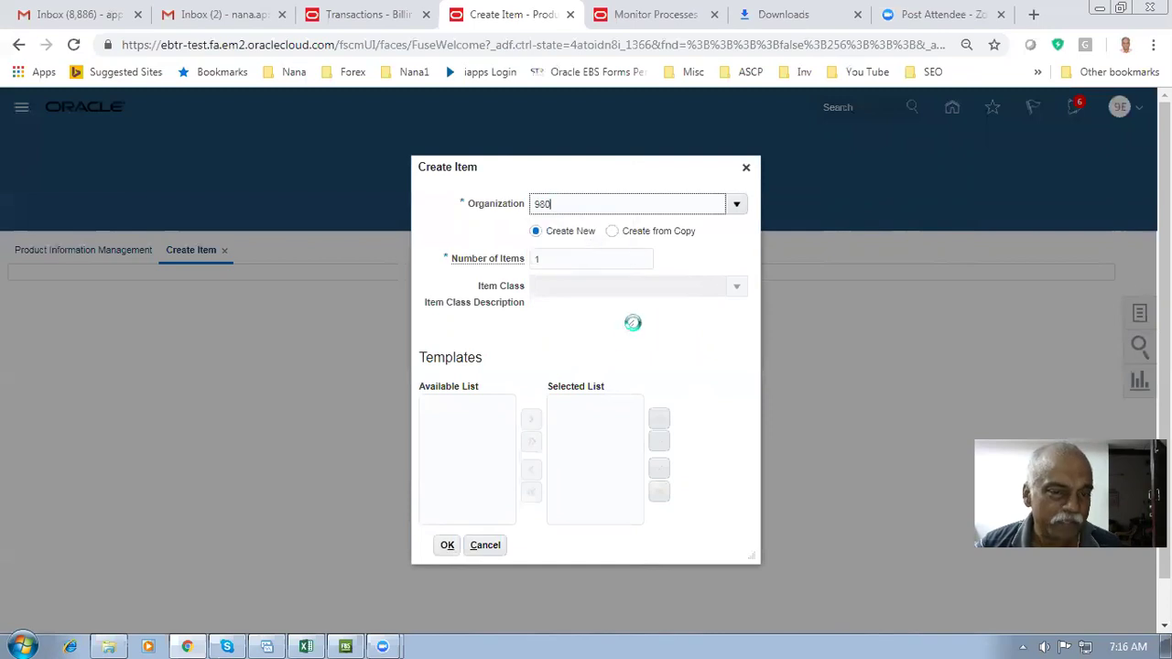
pyautogui.click(572, 289)
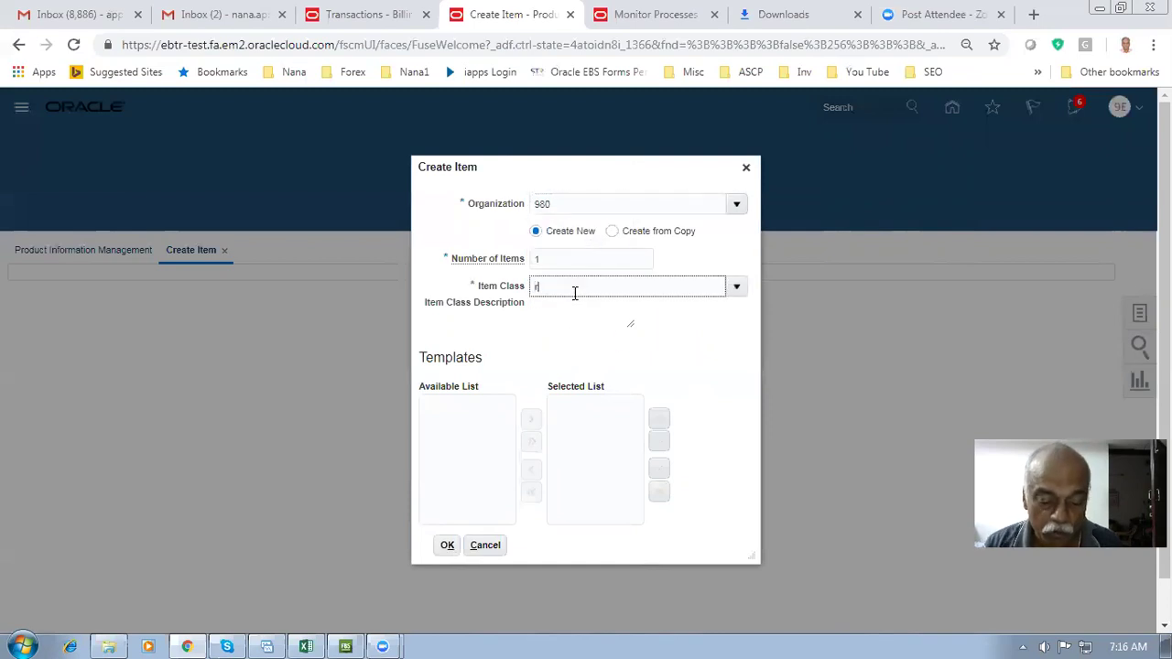
pyautogui.write('root')
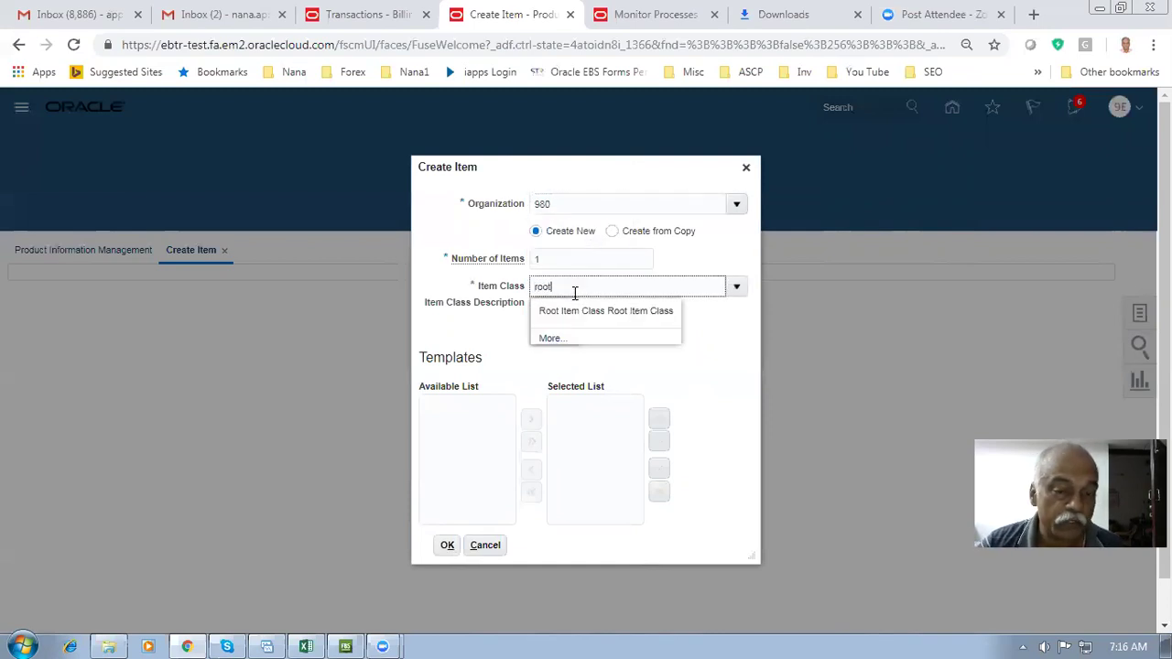
pyautogui.click(595, 316)
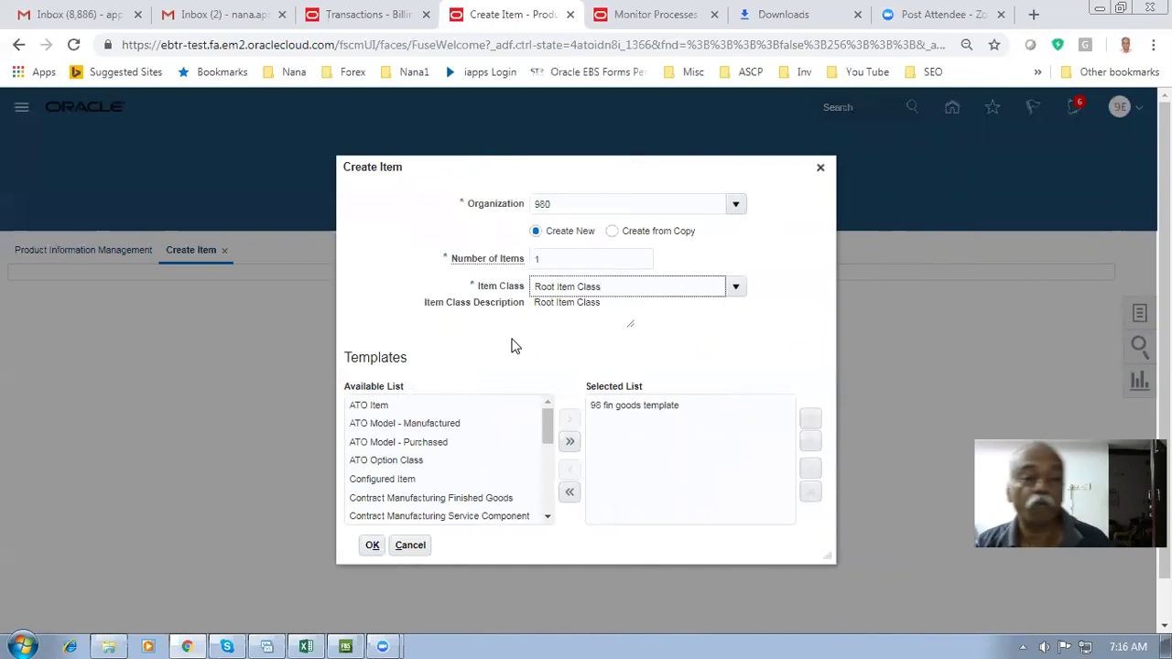
# Replace the 98 fin goods template with the ATO Option Class template for the new item and confirm the creation settings
pyautogui.hotkey('alt', 'Tab')
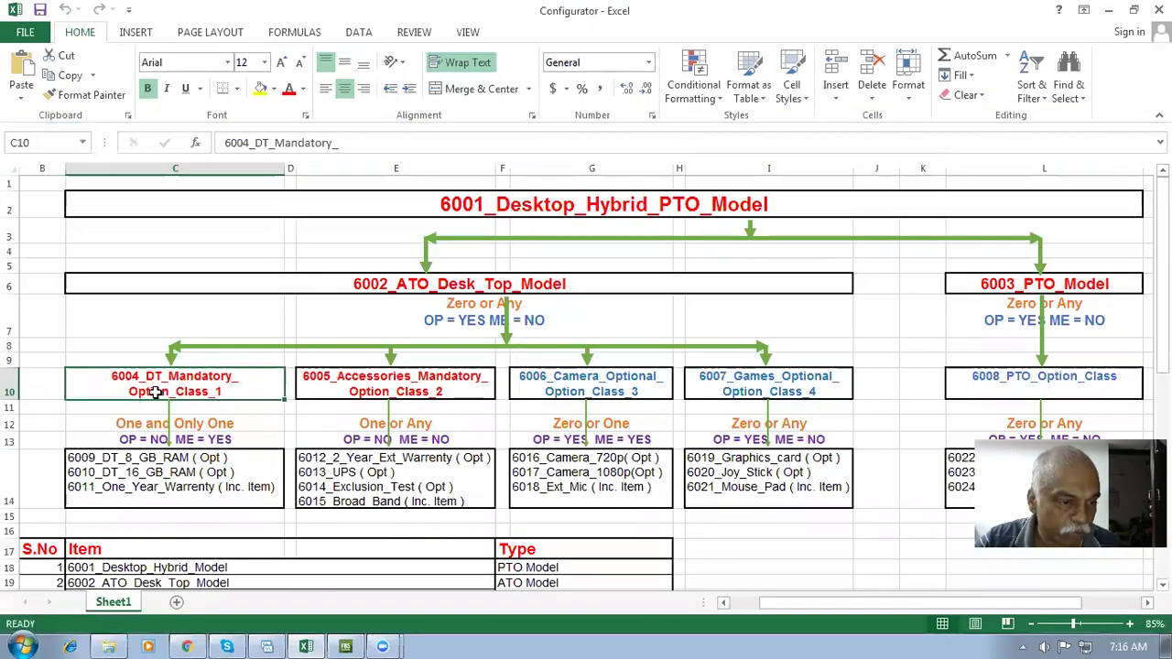
pyautogui.hotkey('alt', 'Tab')
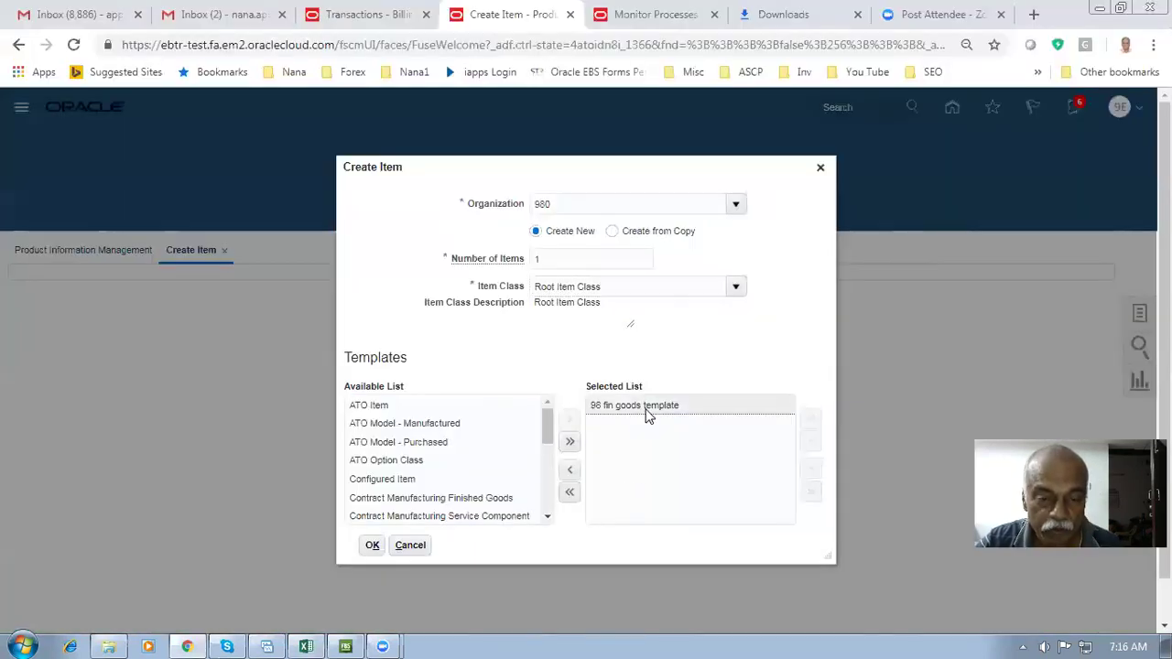
pyautogui.click(569, 474)
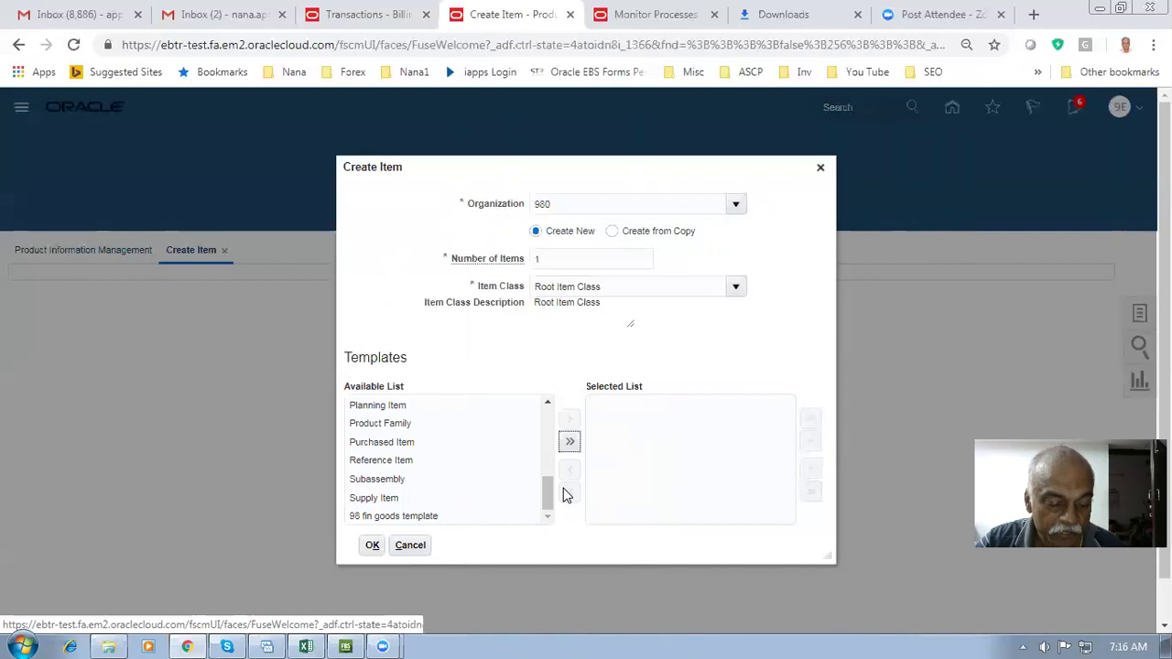
pyautogui.hotkey('alt', 'Tab')
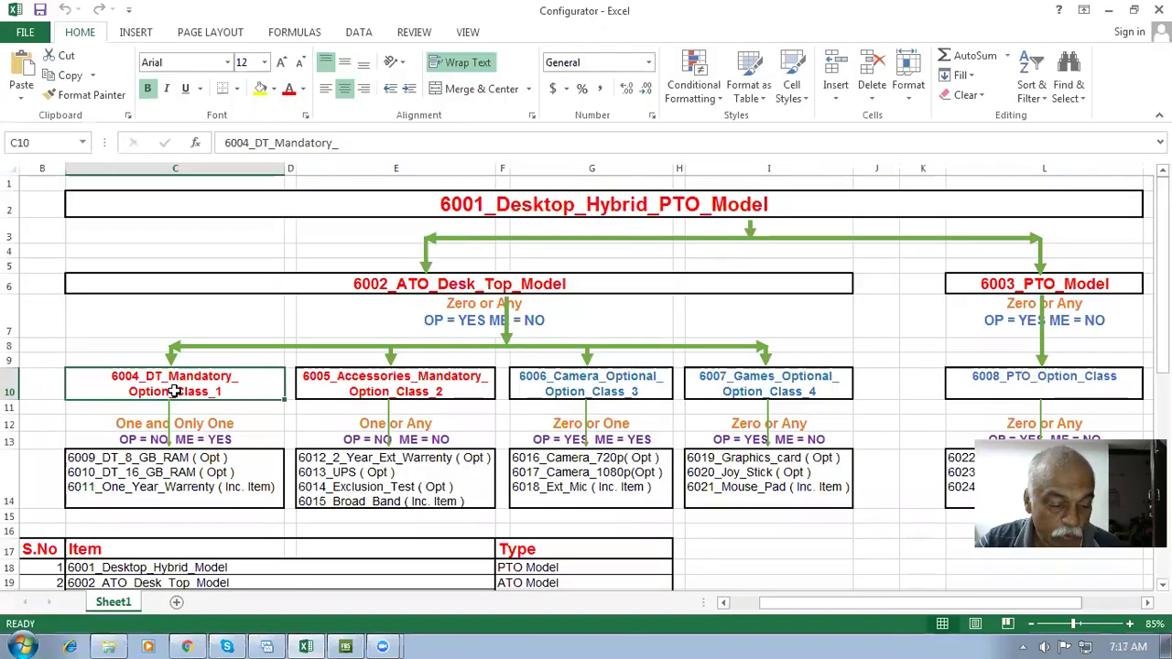
pyautogui.hotkey('alt', 'Tab')
pyautogui.moveTo(547, 494); pyautogui.dragTo(540, 433)
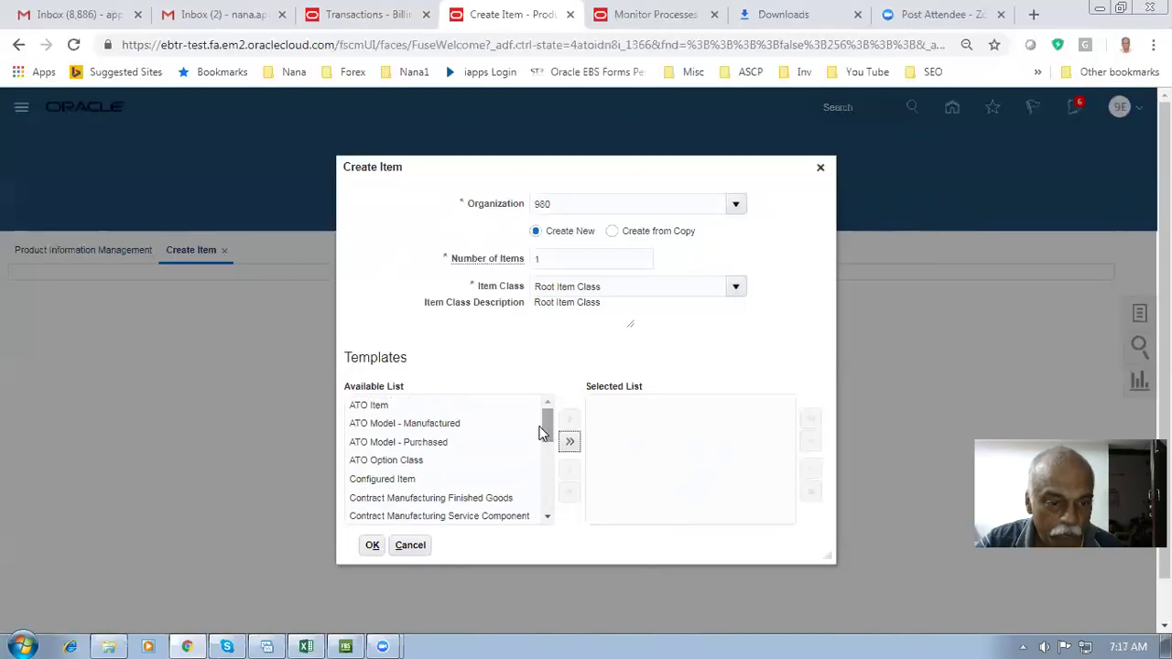
pyautogui.click(412, 461)
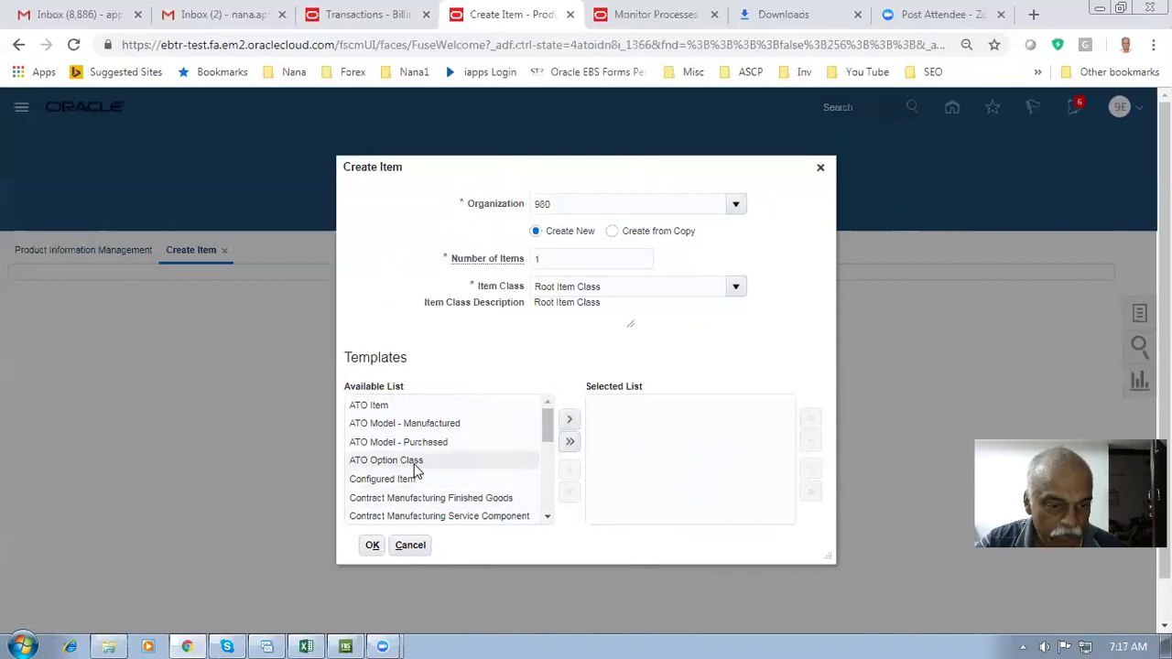
pyautogui.click(569, 419)
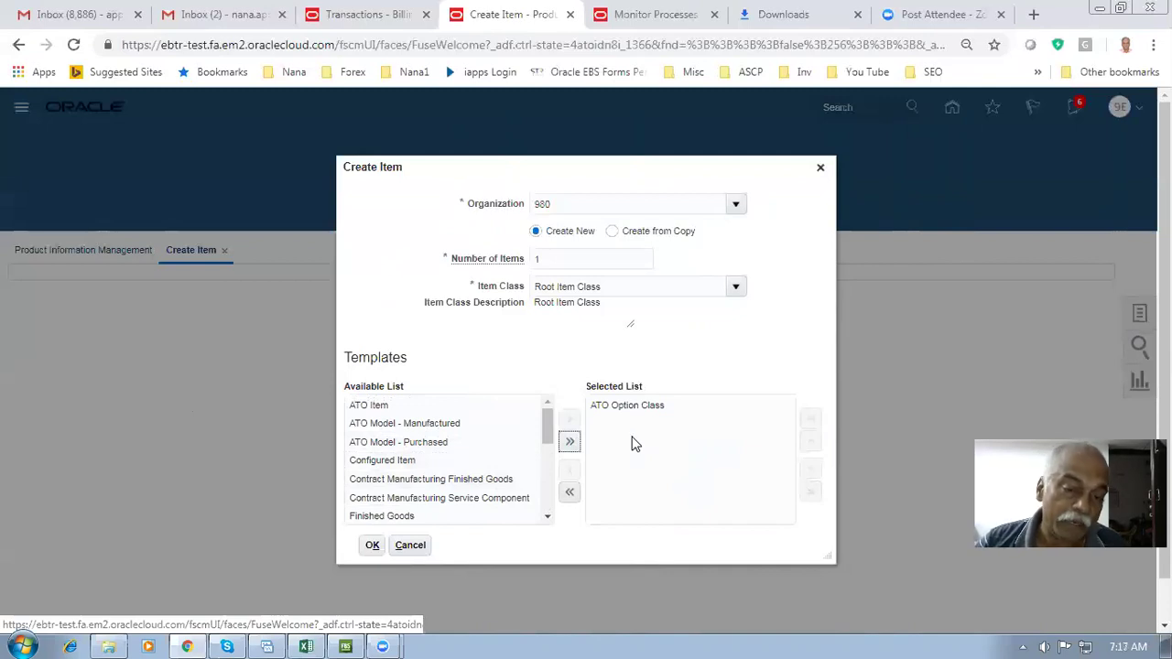
pyautogui.click(373, 546)
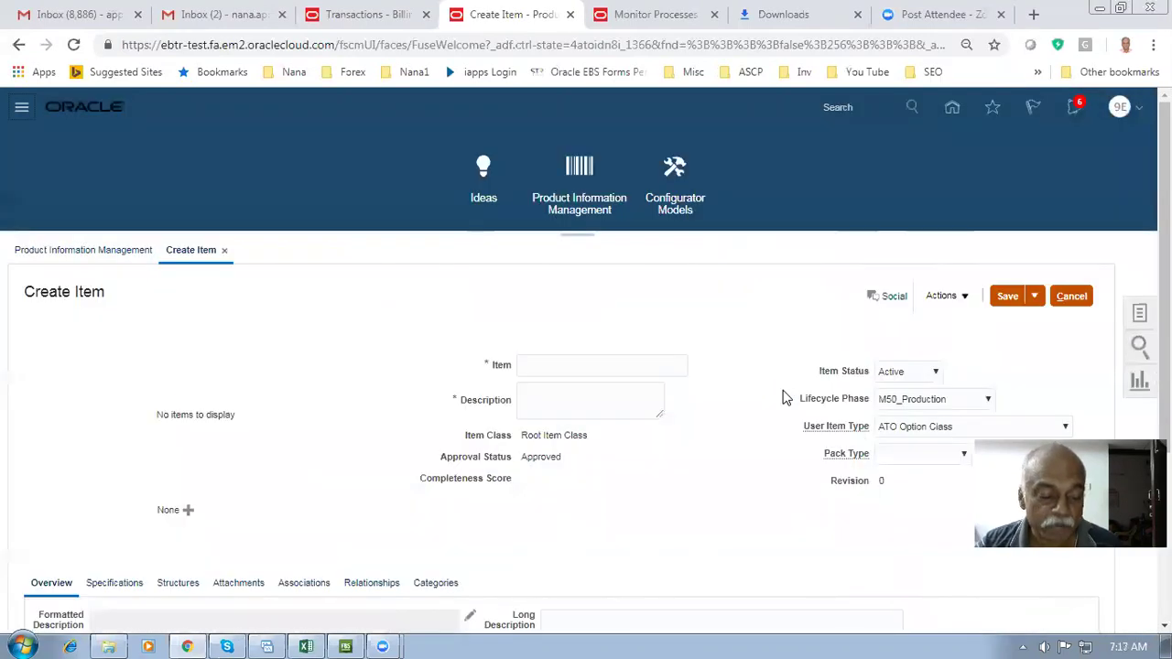
# Check the option class name in the Configurator workbook and enter 5004_mand_opt_class as the new item's name and description
pyautogui.hotkey('alt', 'Tab')
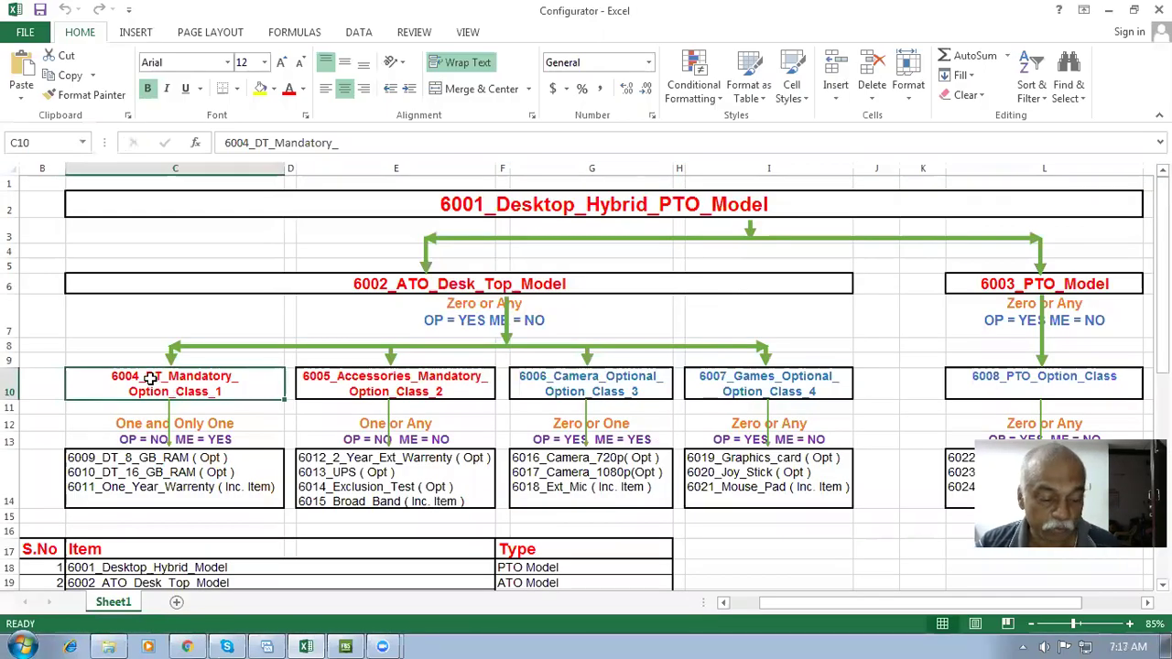
pyautogui.hotkey('alt', 'Tab')
pyautogui.click(575, 367)
pyautogui.write('500')
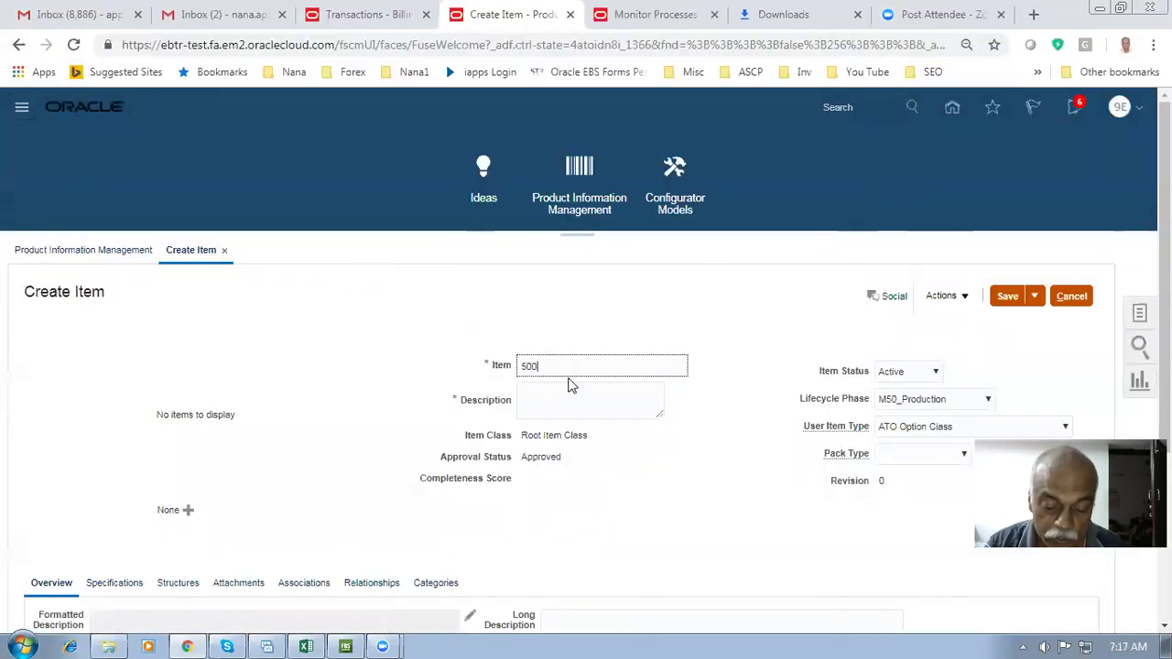
pyautogui.write('4_mand_opt_class')
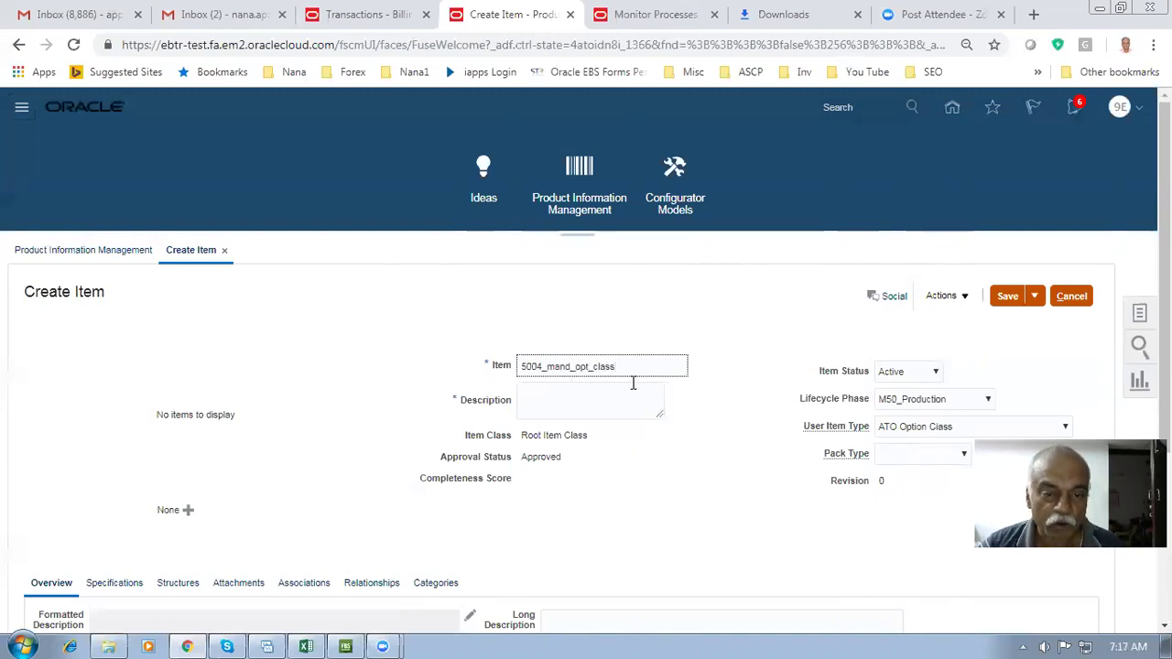
pyautogui.moveTo(631, 366); pyautogui.dragTo(389, 389)
pyautogui.hotkey('ctrl', 'c')
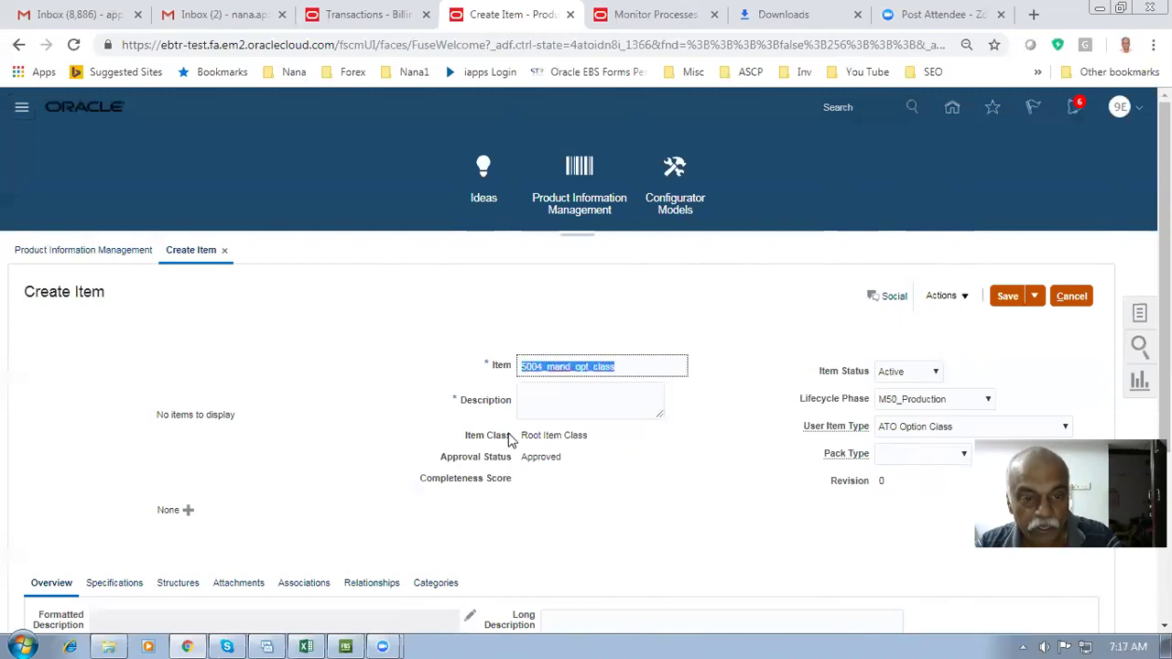
pyautogui.click(544, 403)
pyautogui.hotkey('ctrl', 'v')
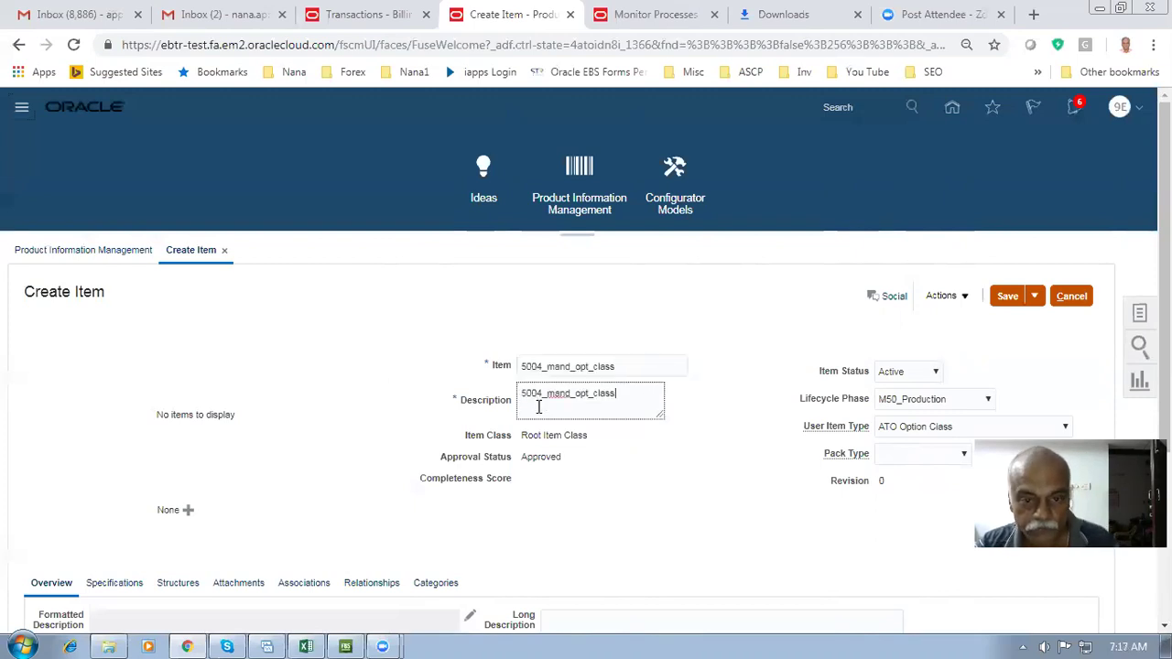
# Examine the new item's Manufacturing, Sales and Order Management, and Planning specifications, including Structure Item Type, Assemble to Order and MPS MRP Planning
pyautogui.scroll(-1, 374, 491)
pyautogui.scroll(-3, 374, 491)
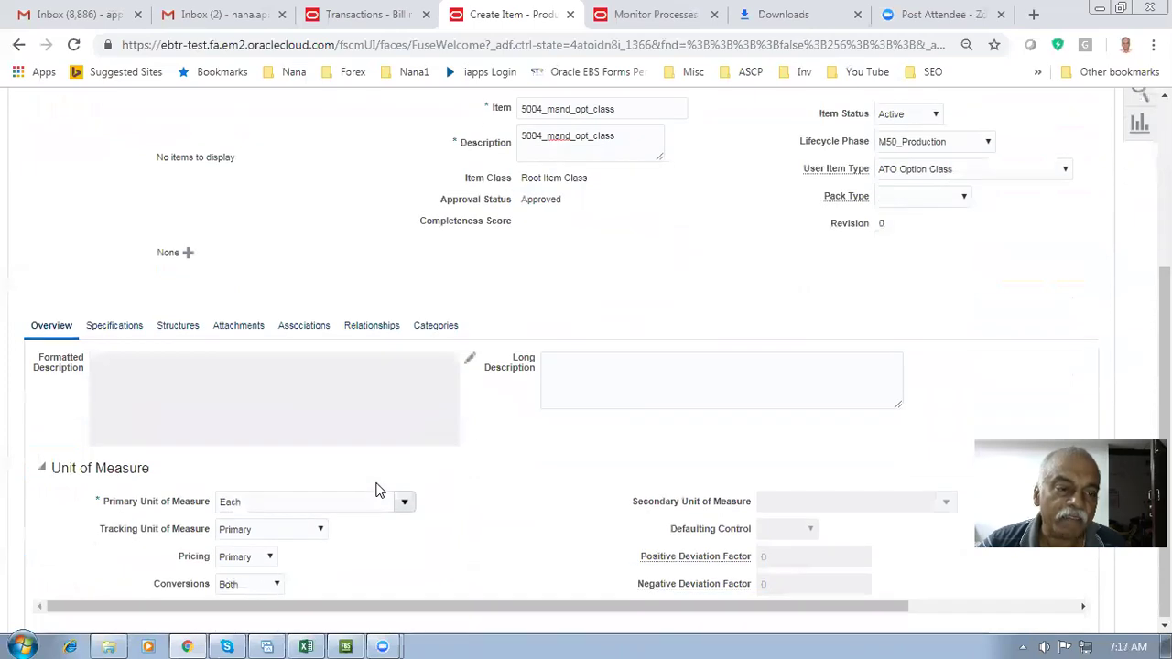
pyautogui.click(114, 327)
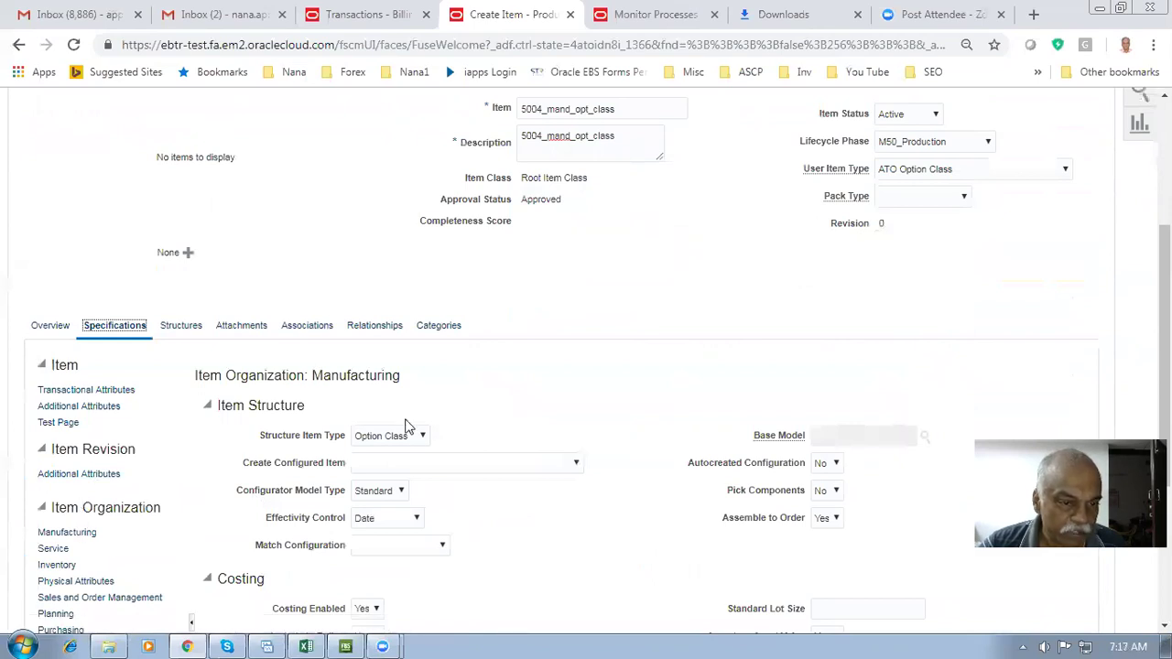
pyautogui.moveTo(332, 379); pyautogui.dragTo(367, 380)
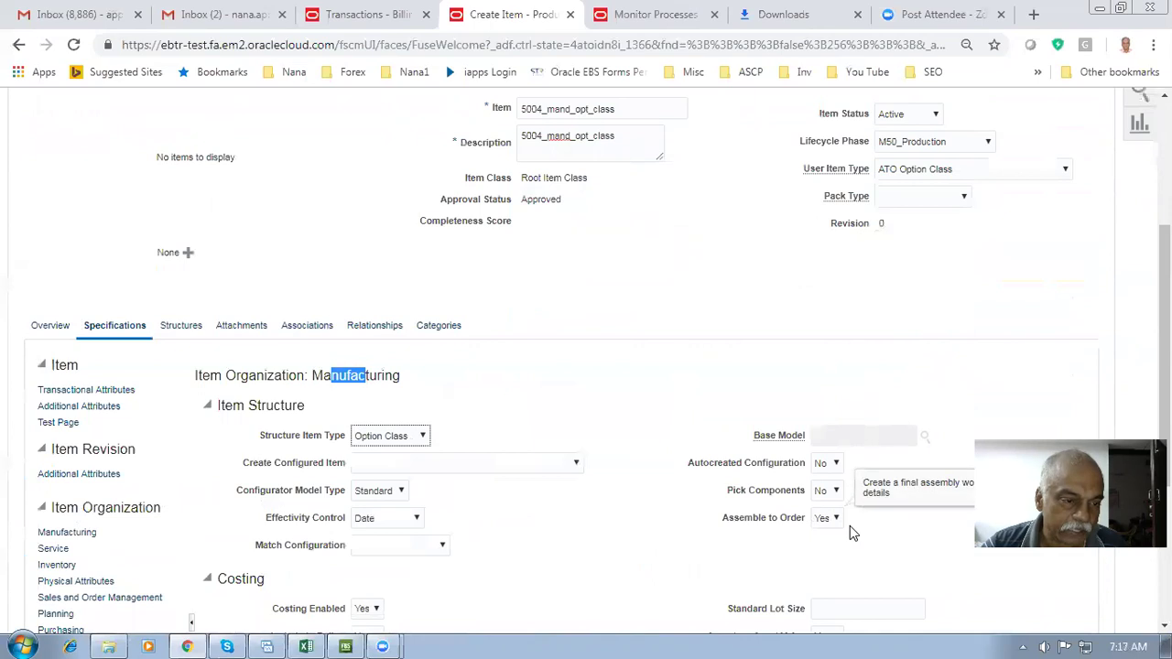
pyautogui.click(96, 600)
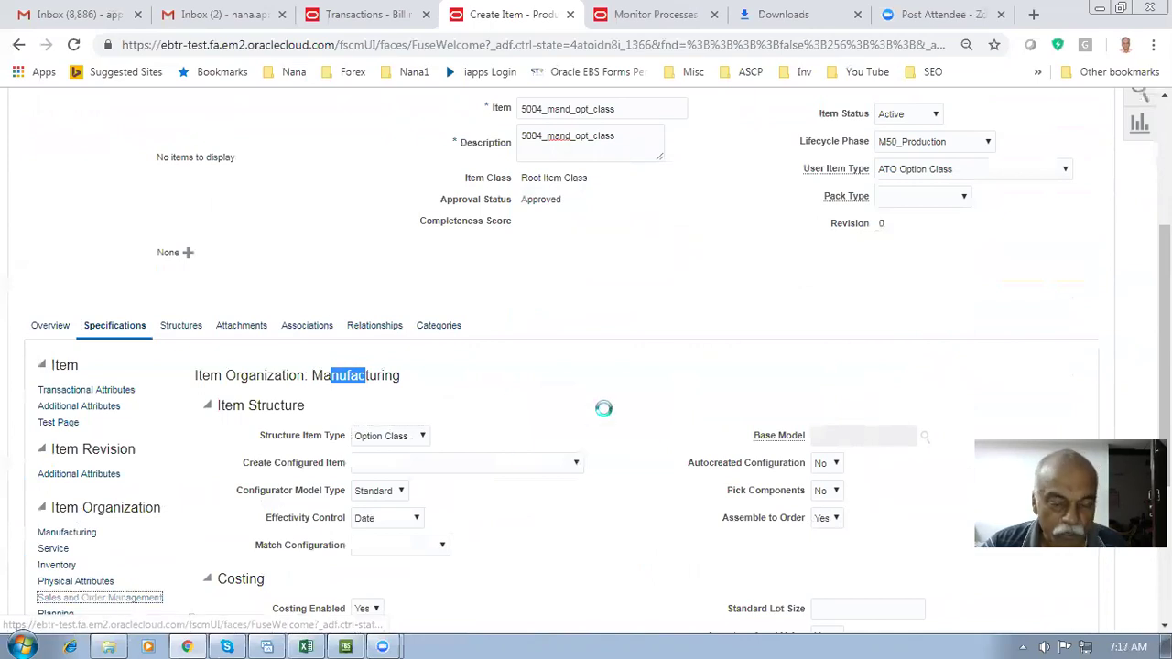
pyautogui.scroll(-1, 602, 419)
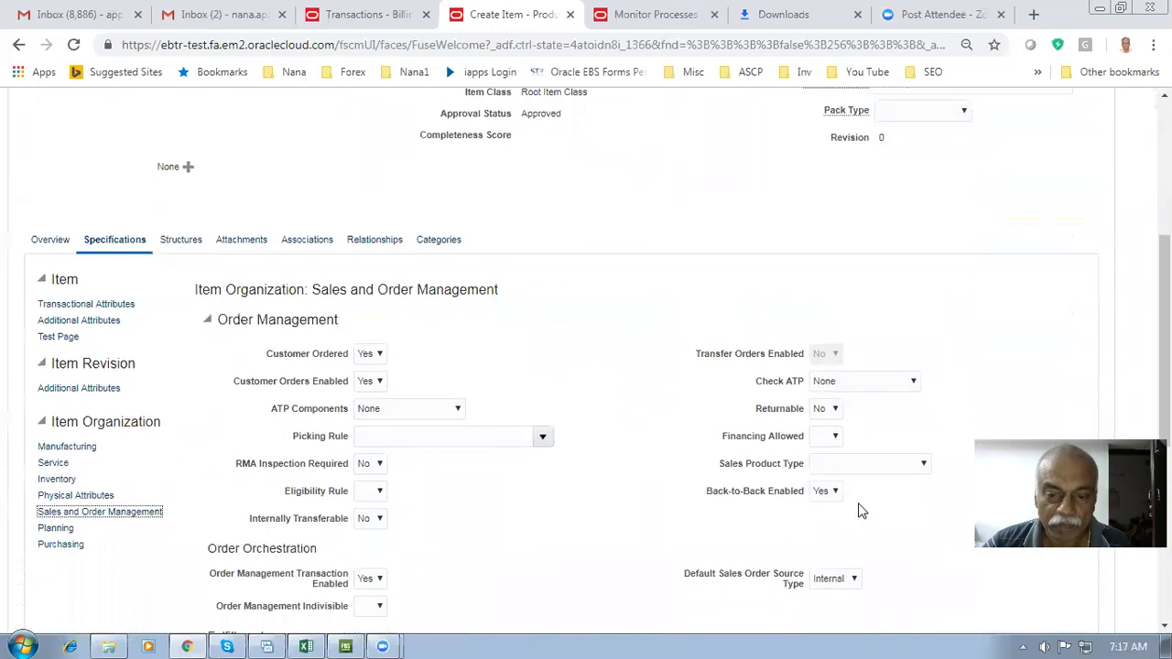
pyautogui.click(55, 529)
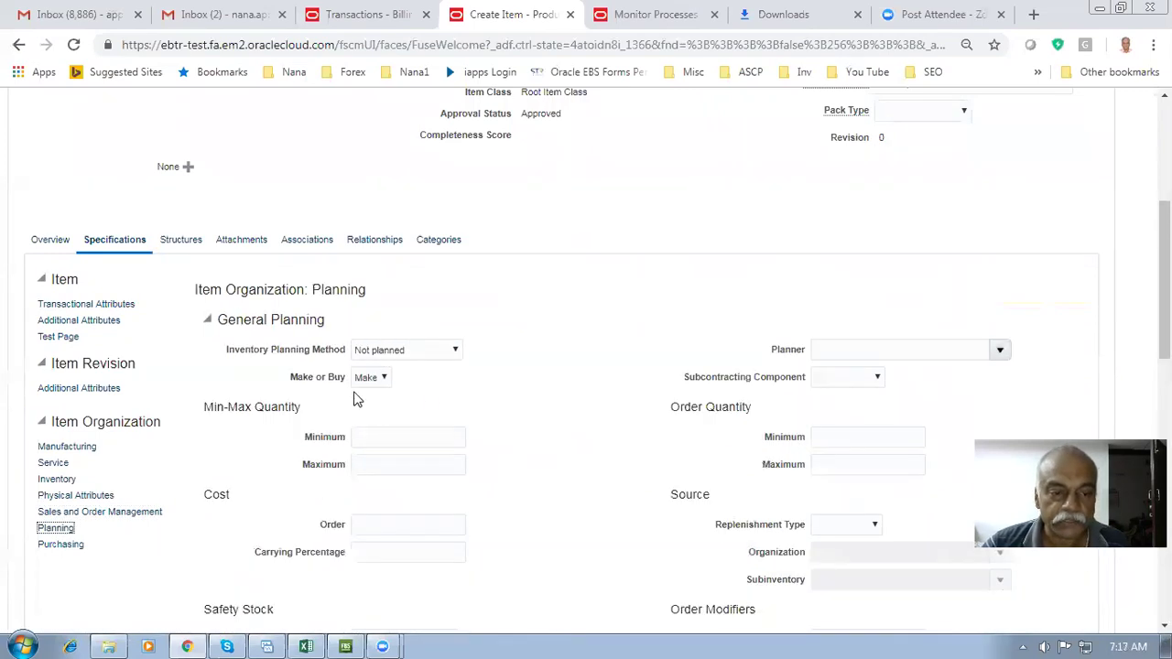
pyautogui.scroll(-4, 427, 407)
pyautogui.scroll(-2, 462, 499)
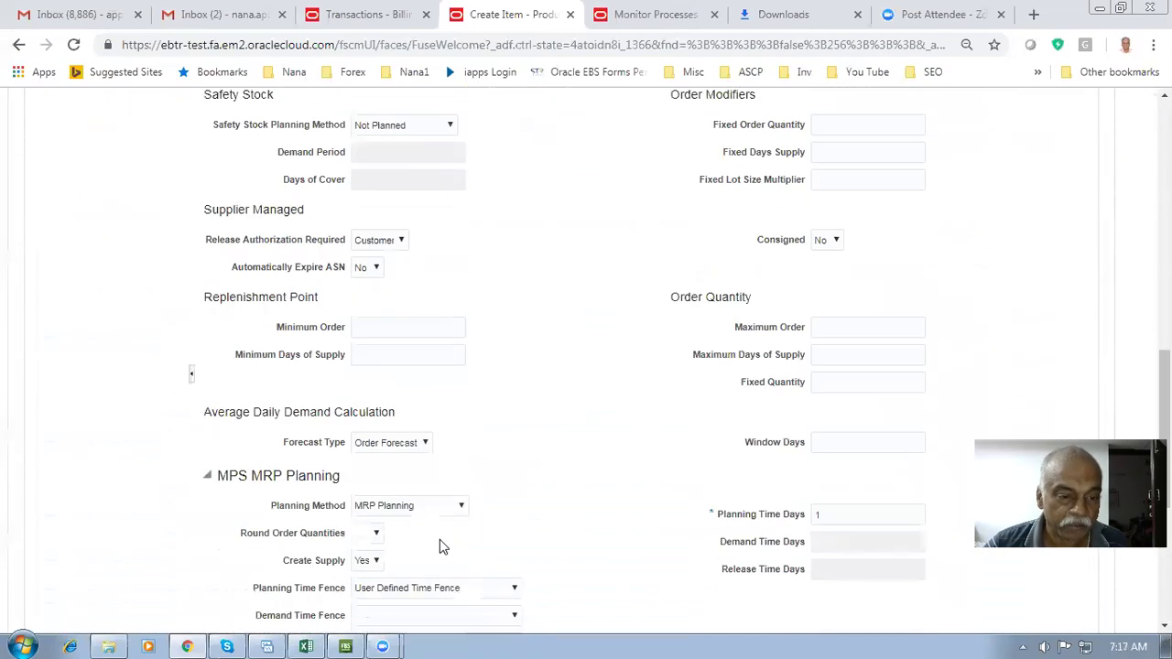
# Save the new 5004_mand_opt_class item and check its title
pyautogui.scroll(10, 536, 413)
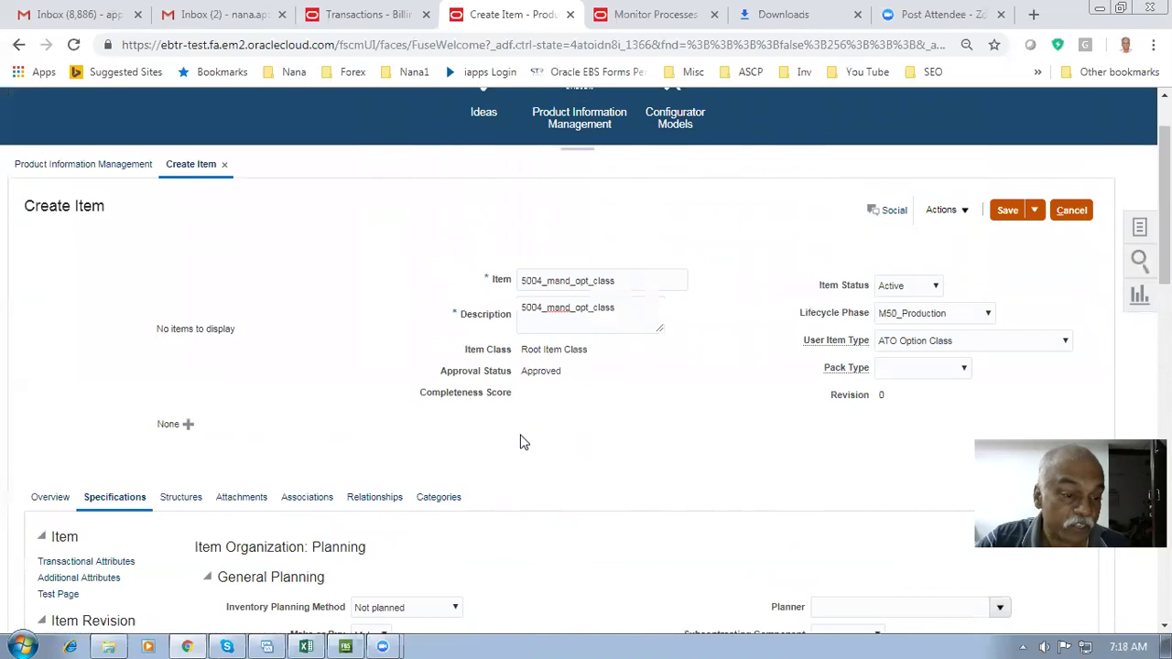
pyautogui.click(1006, 210)
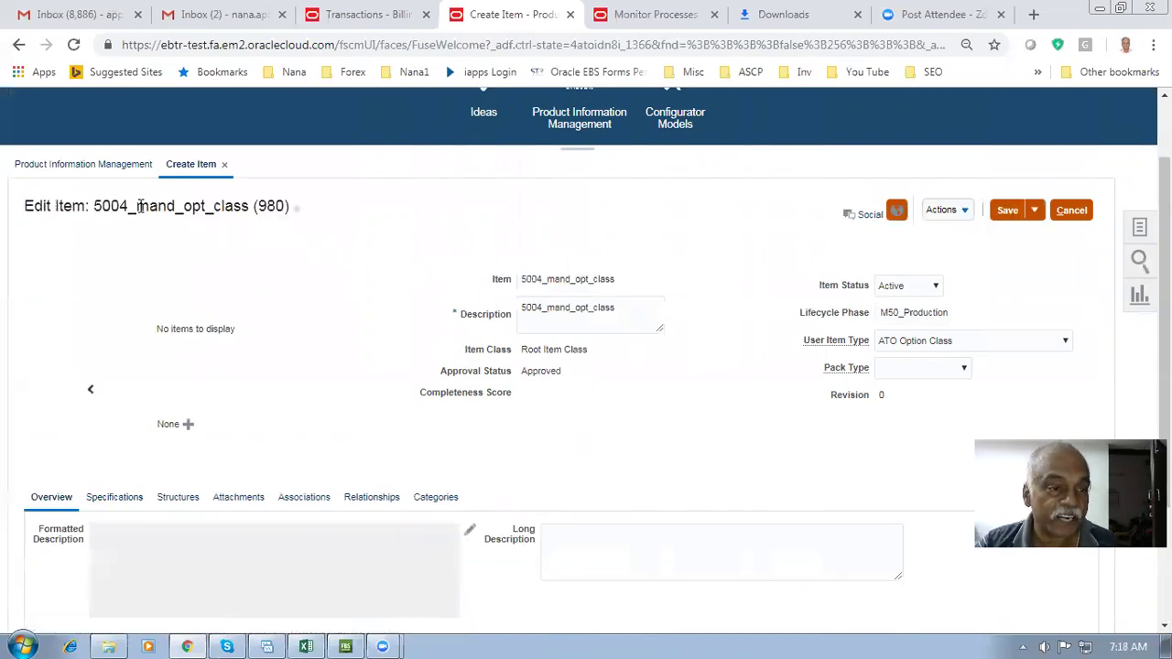
pyautogui.moveTo(100, 209); pyautogui.dragTo(293, 205)
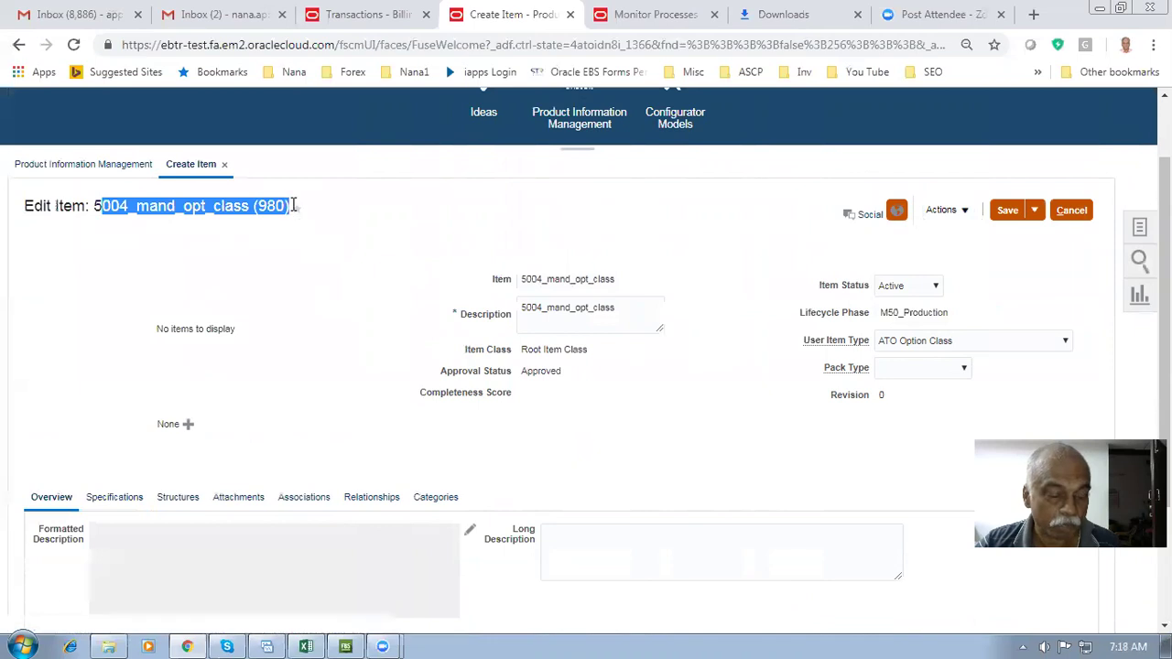
# Switch to the Configurator workbook in Excel and examine the 6004 option class together with its component items 6009, 6010 and 6011
pyautogui.hotkey('alt', 'Tab')
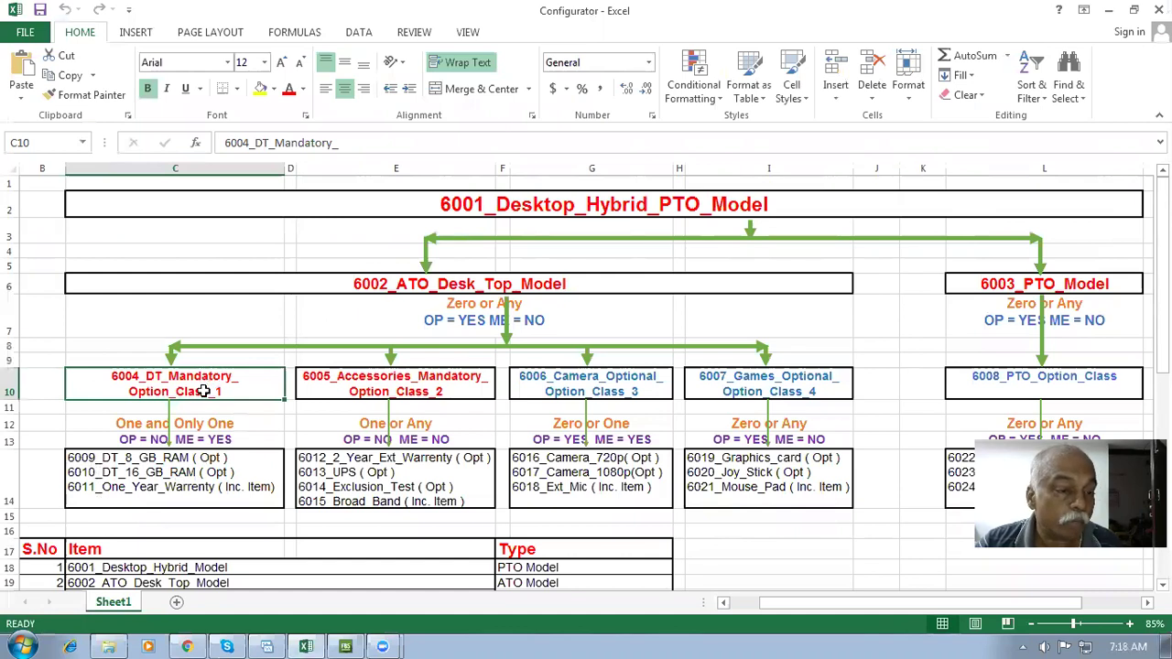
pyautogui.click(194, 486)
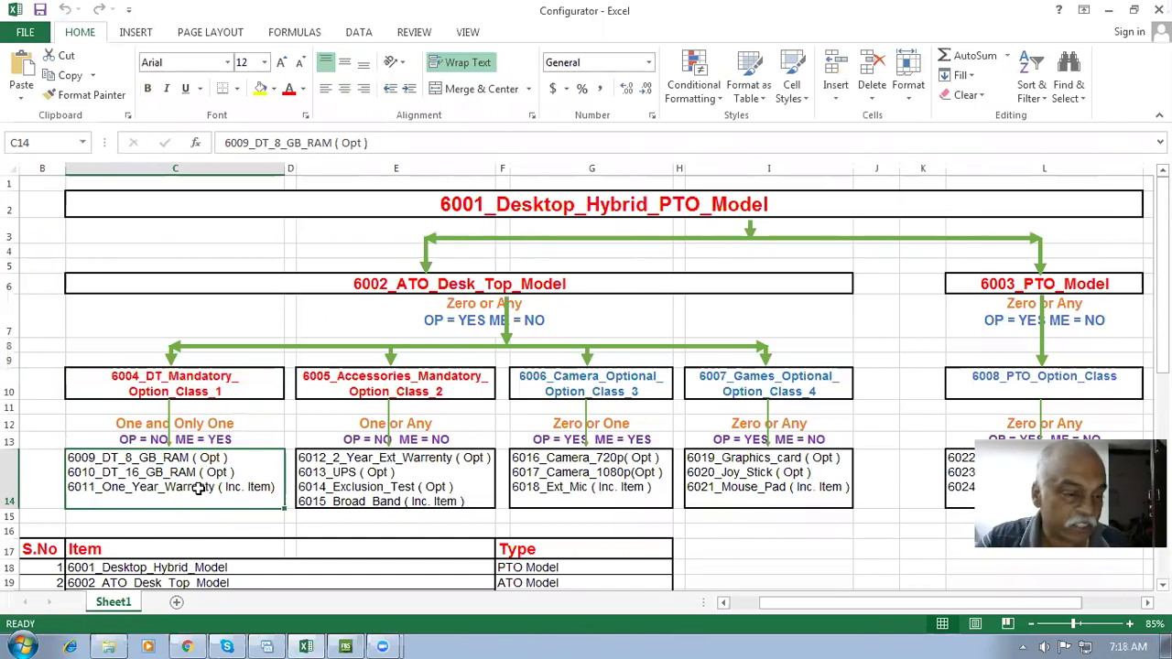
pyautogui.click(202, 384)
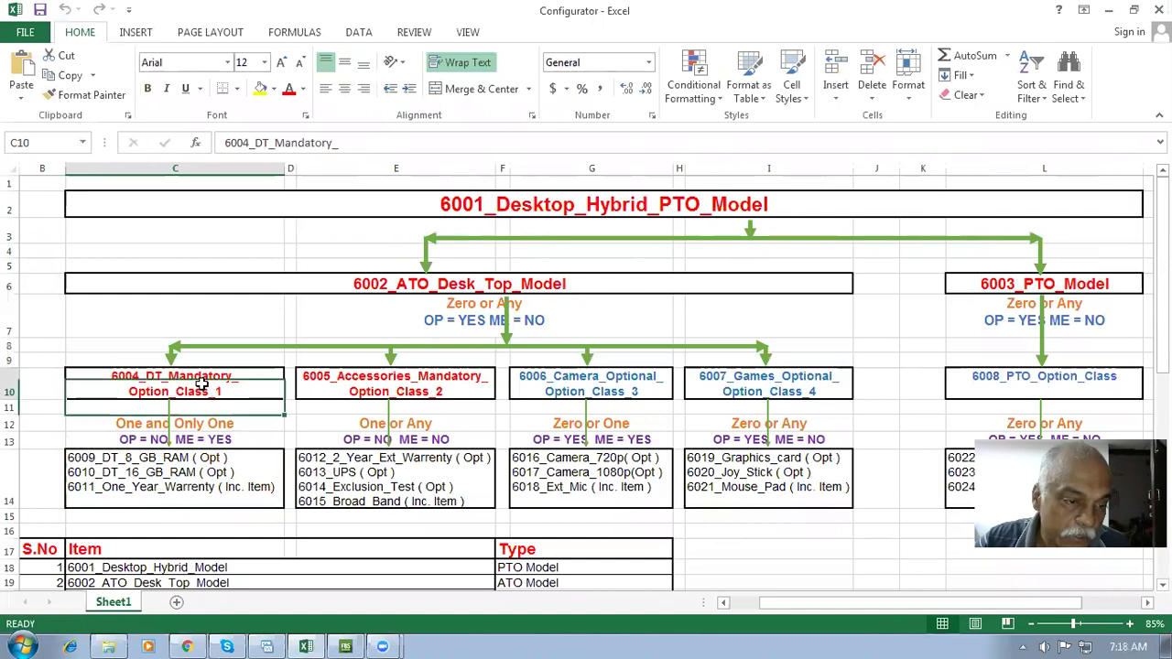
pyautogui.click(211, 480)
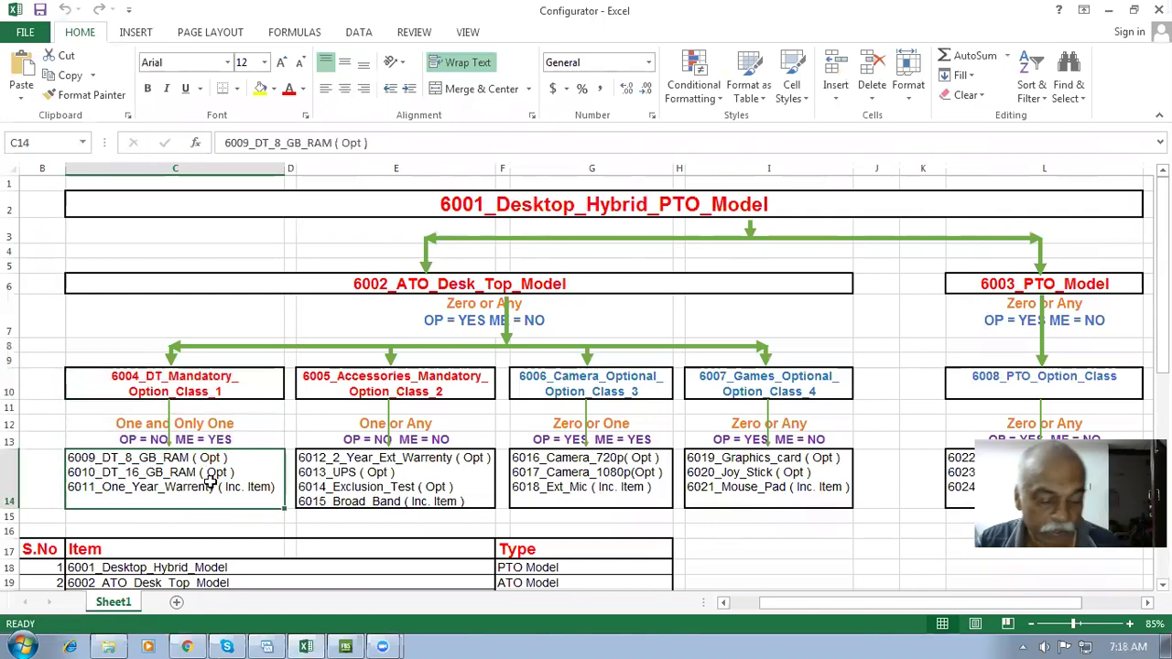
# Return to Oracle Product Information Management and create a Primary item structure for 5004_mand_opt_class with the description "dummy ato option class", continuing to its details
pyautogui.hotkey('alt', 'Tab')
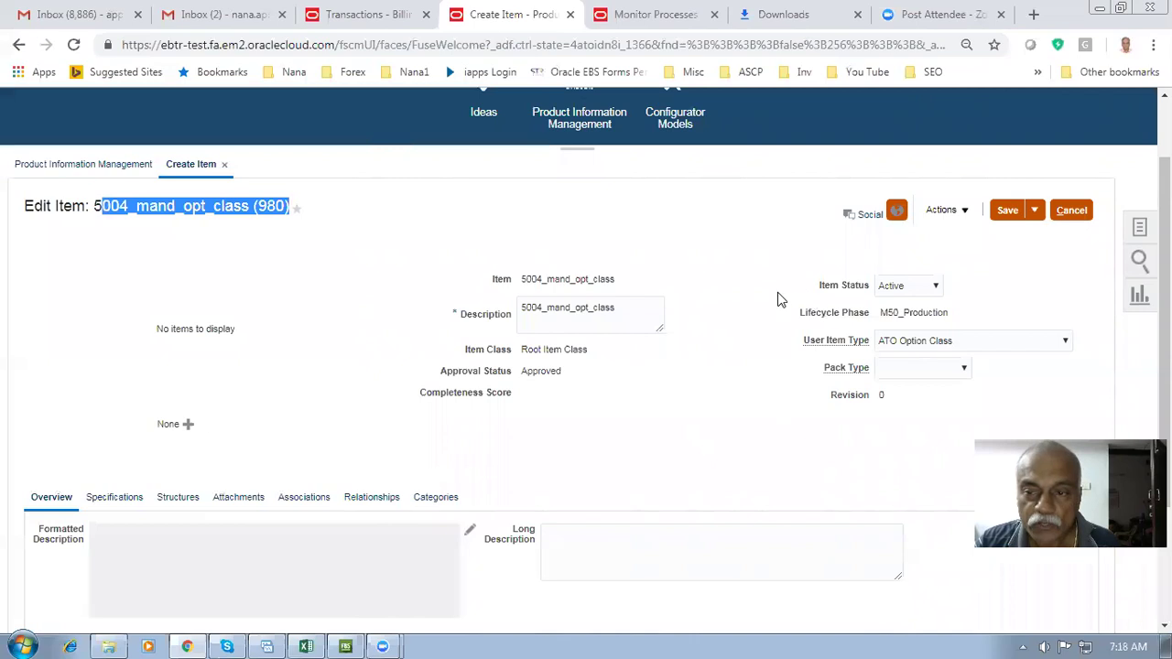
pyautogui.click(1148, 275)
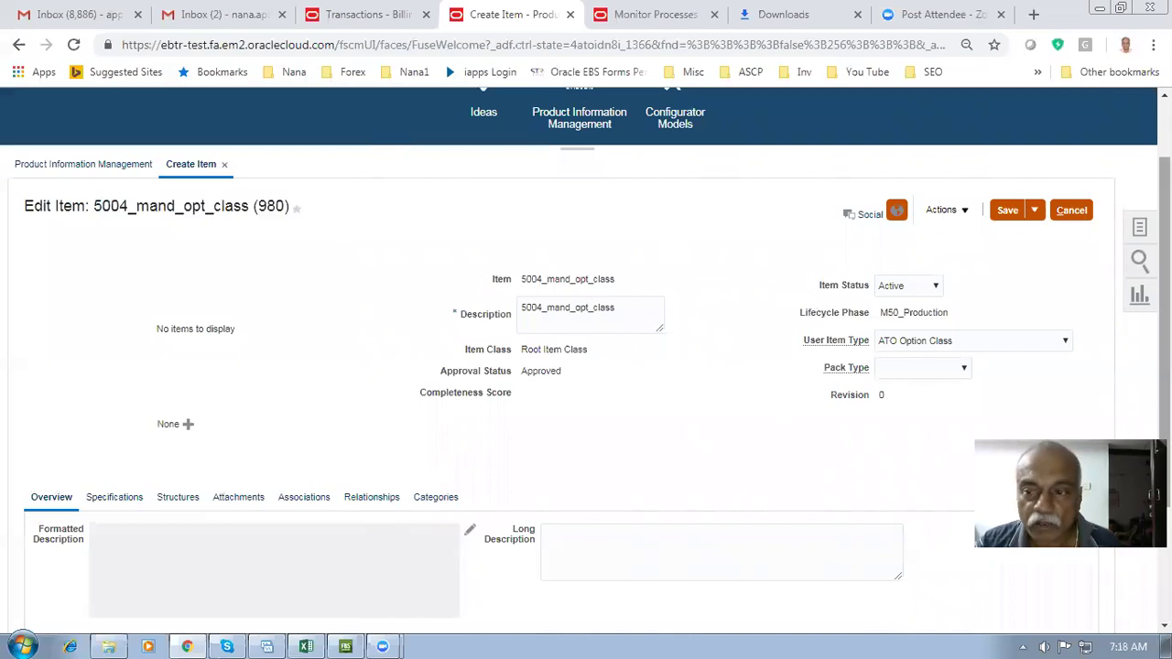
pyautogui.scroll(-1, 1164, 274)
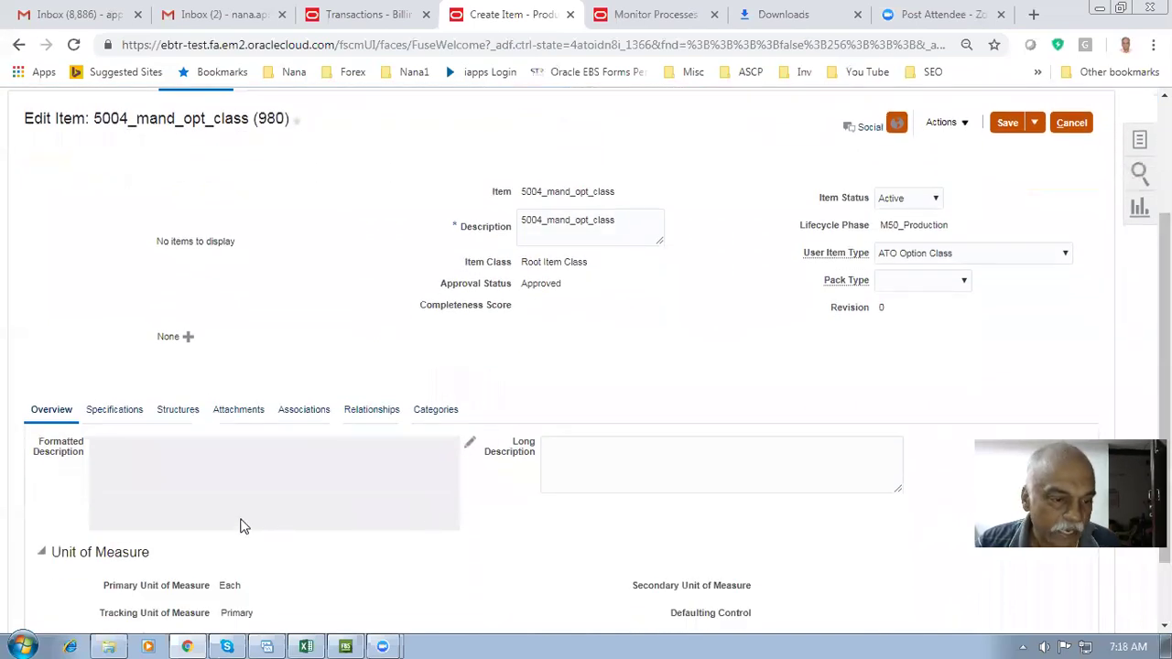
pyautogui.click(178, 411)
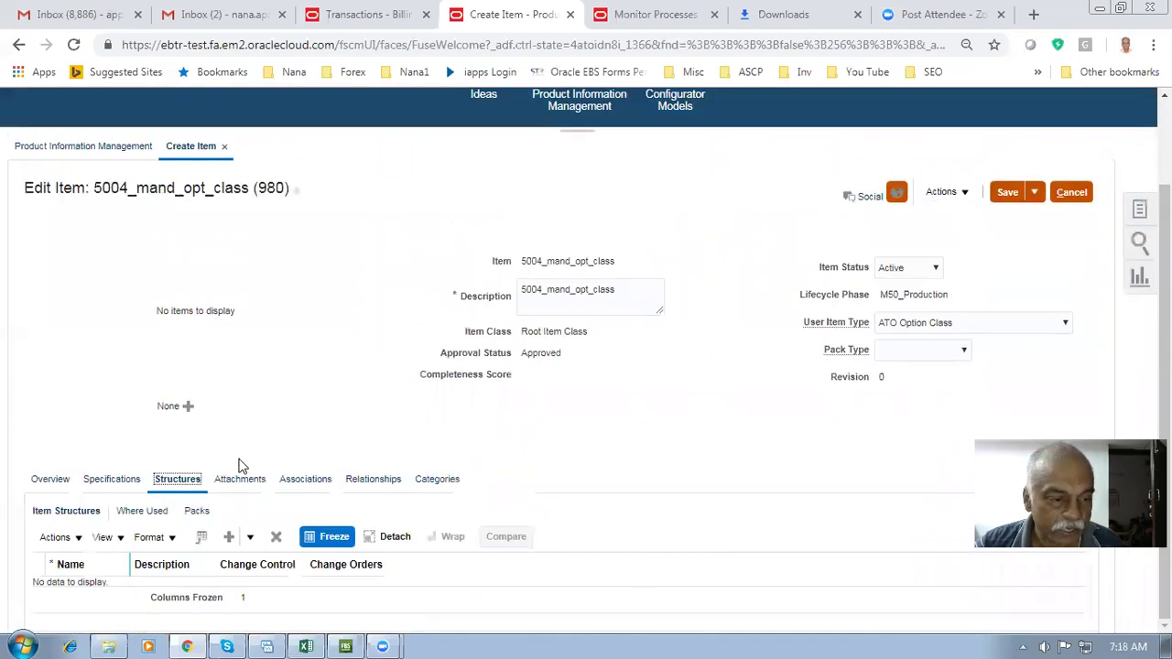
pyautogui.click(64, 539)
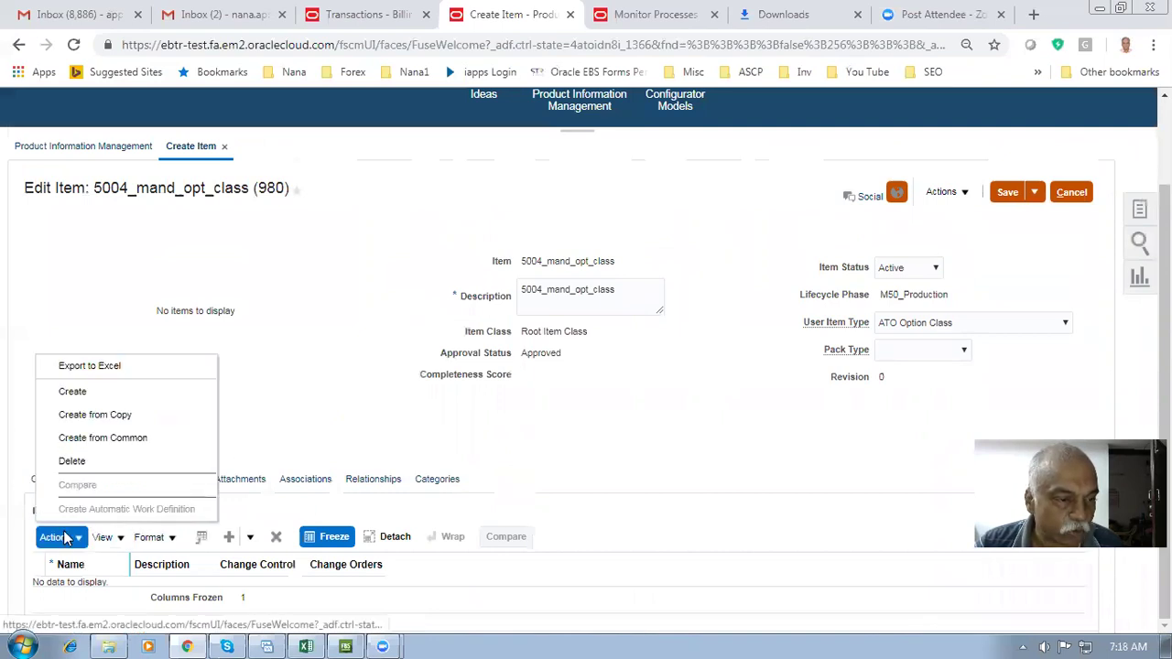
pyautogui.click(64, 391)
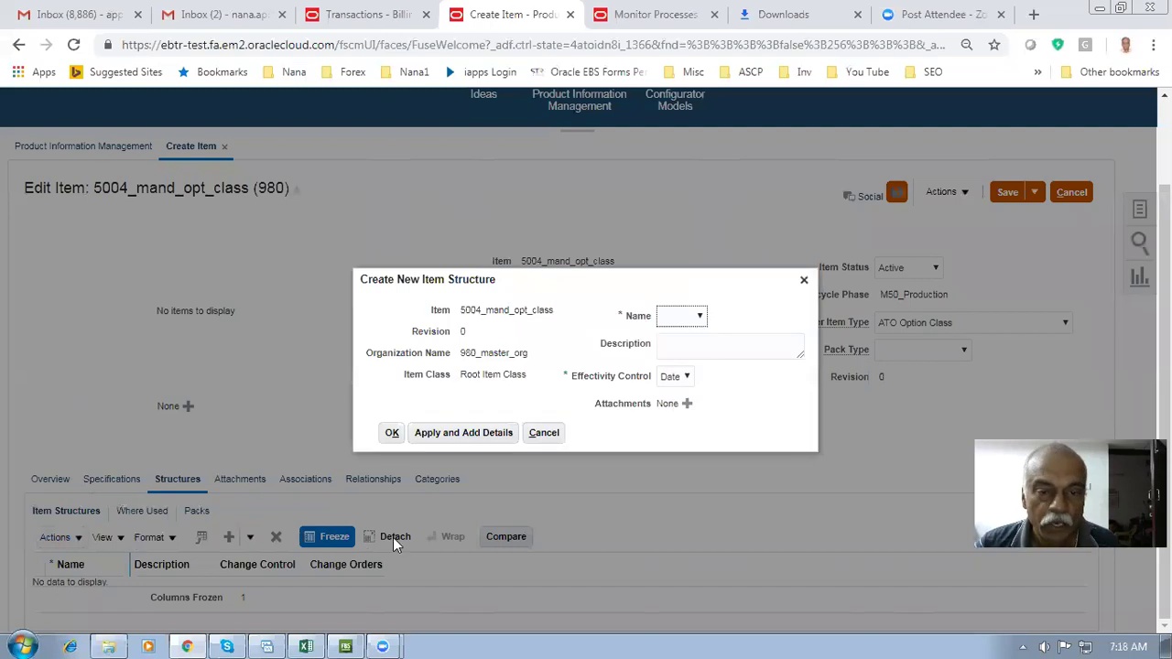
pyautogui.click(686, 320)
pyautogui.click(689, 344)
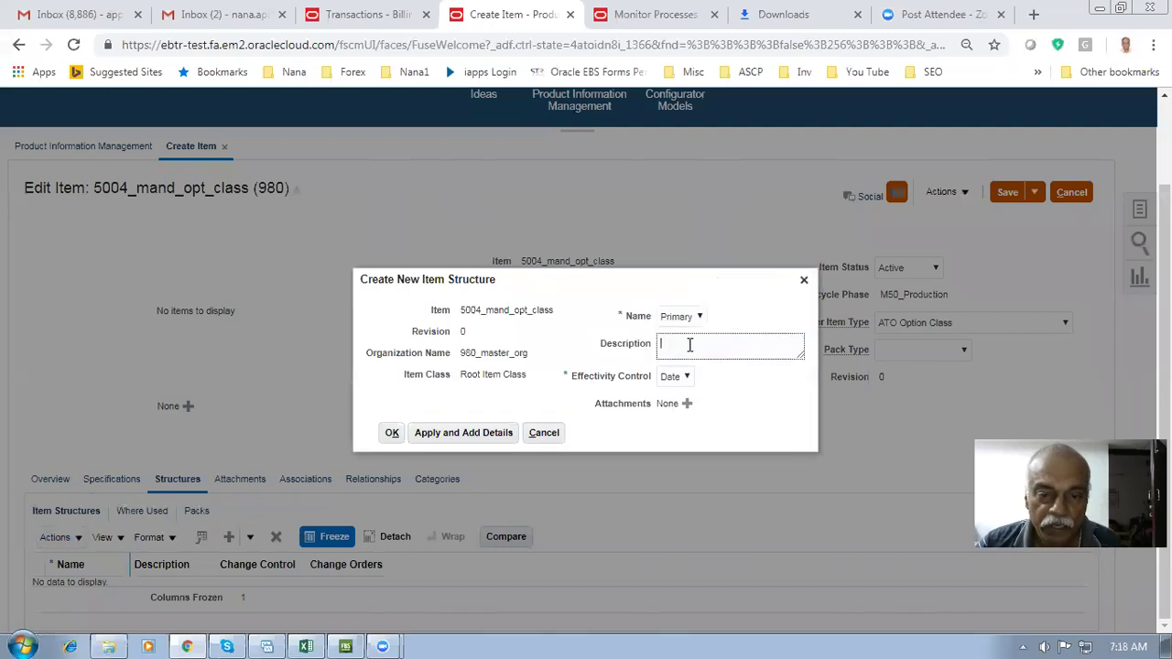
pyautogui.write('dummy ato option class')
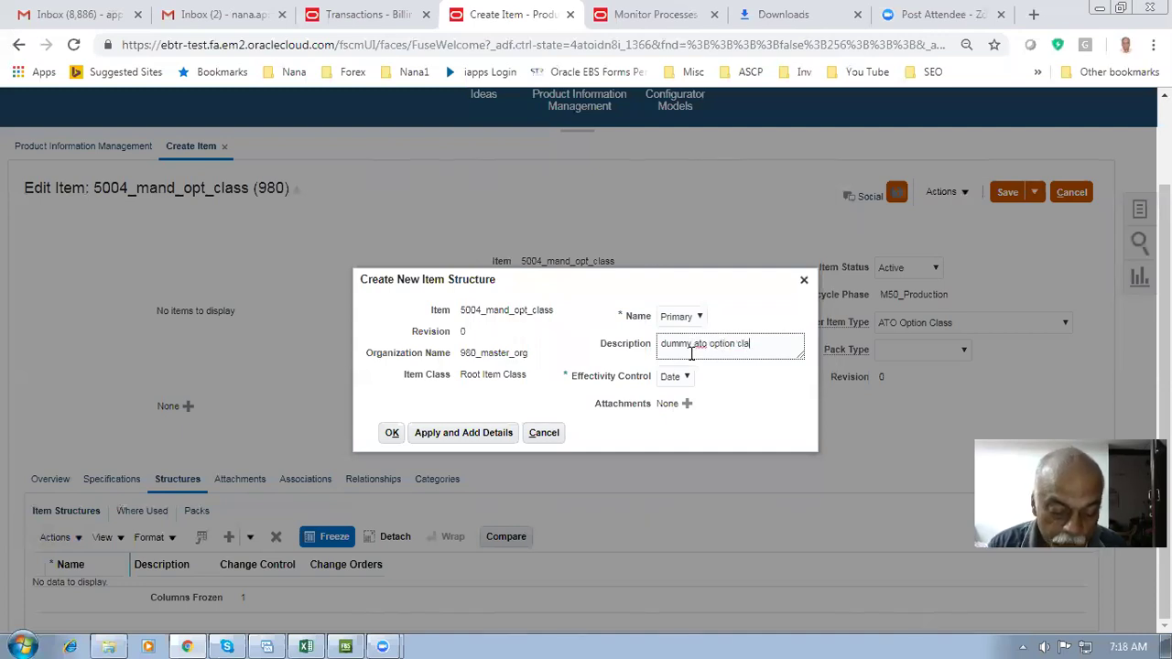
pyautogui.click(446, 436)
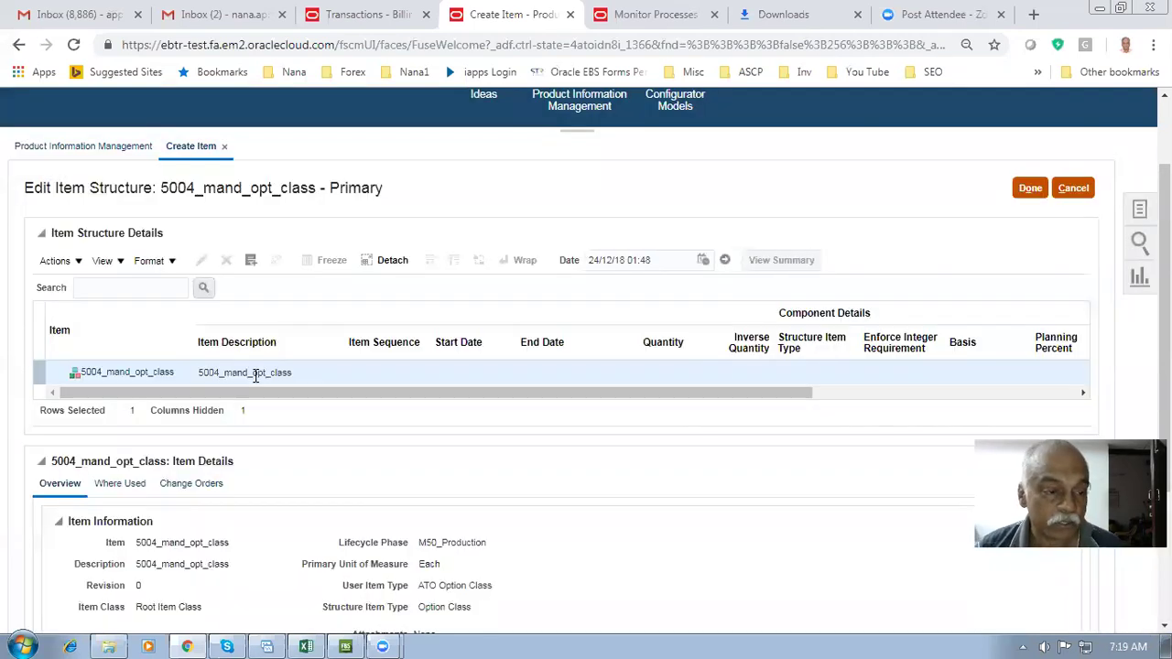
# Check the component names in the Configurator workbook and search for items beginning with 60 to add to the 5004_mand_opt_class structure
pyautogui.click(54, 263)
pyautogui.click(90, 332)
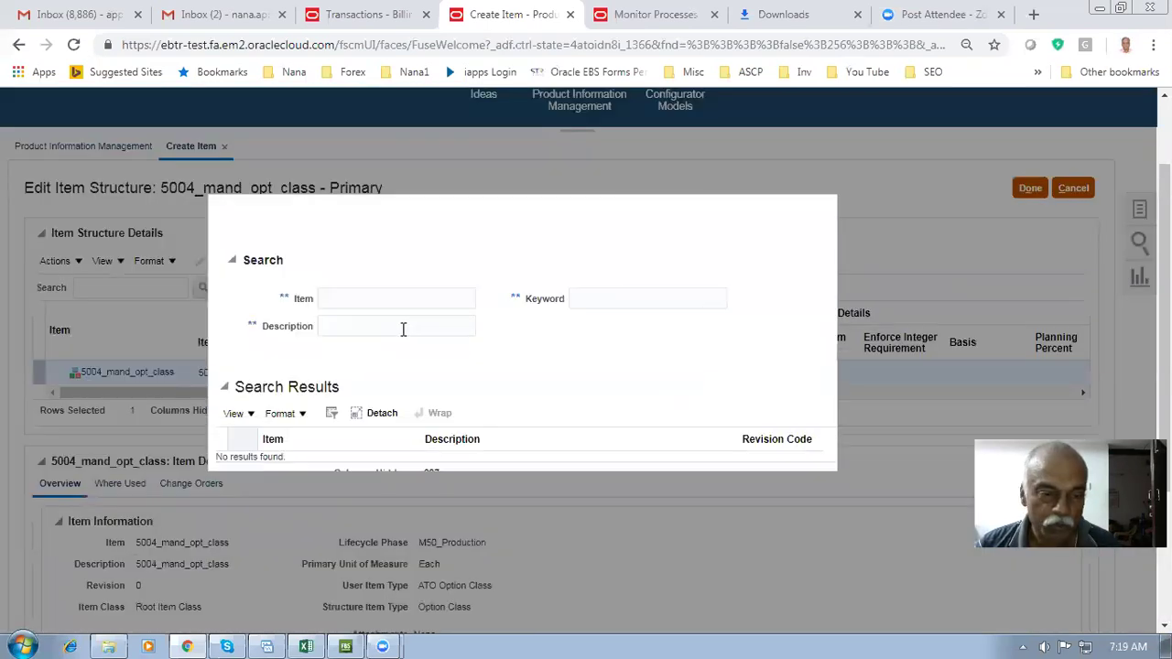
pyautogui.hotkey('alt', 'Tab')
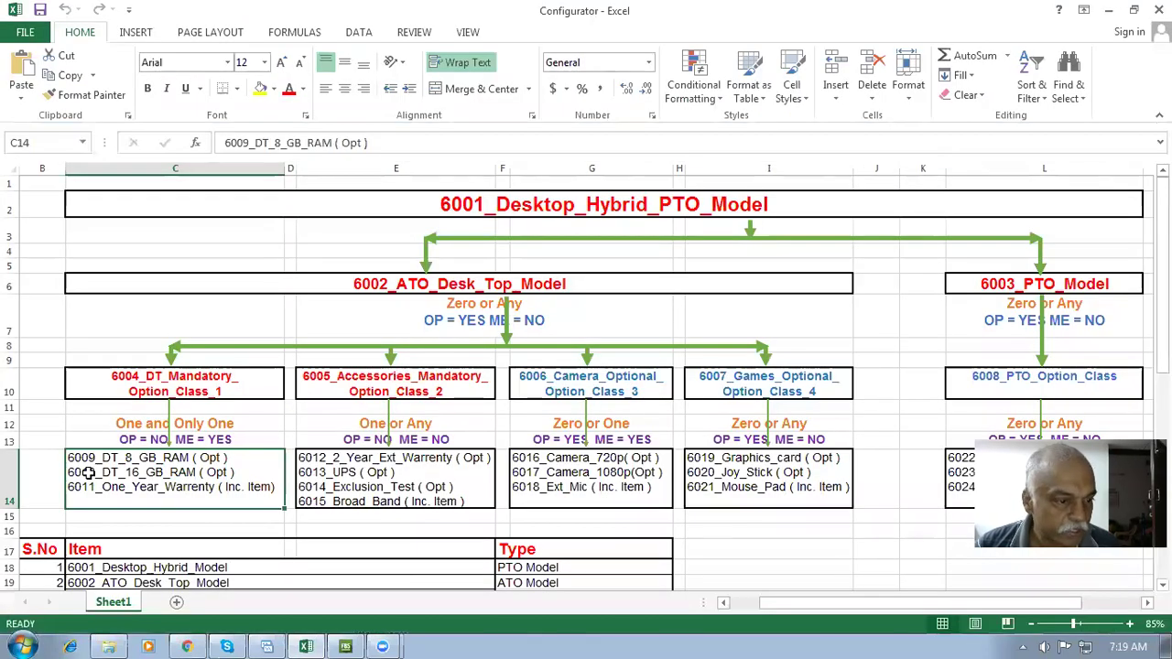
pyautogui.hotkey('alt', 'Tab')
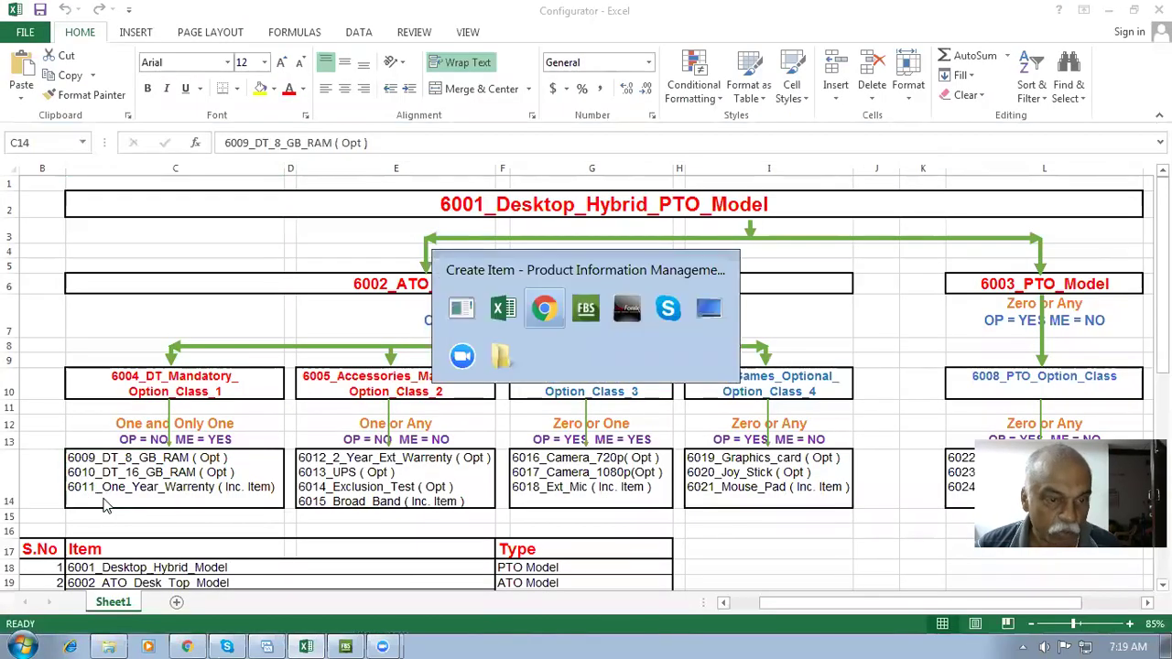
pyautogui.click(147, 299)
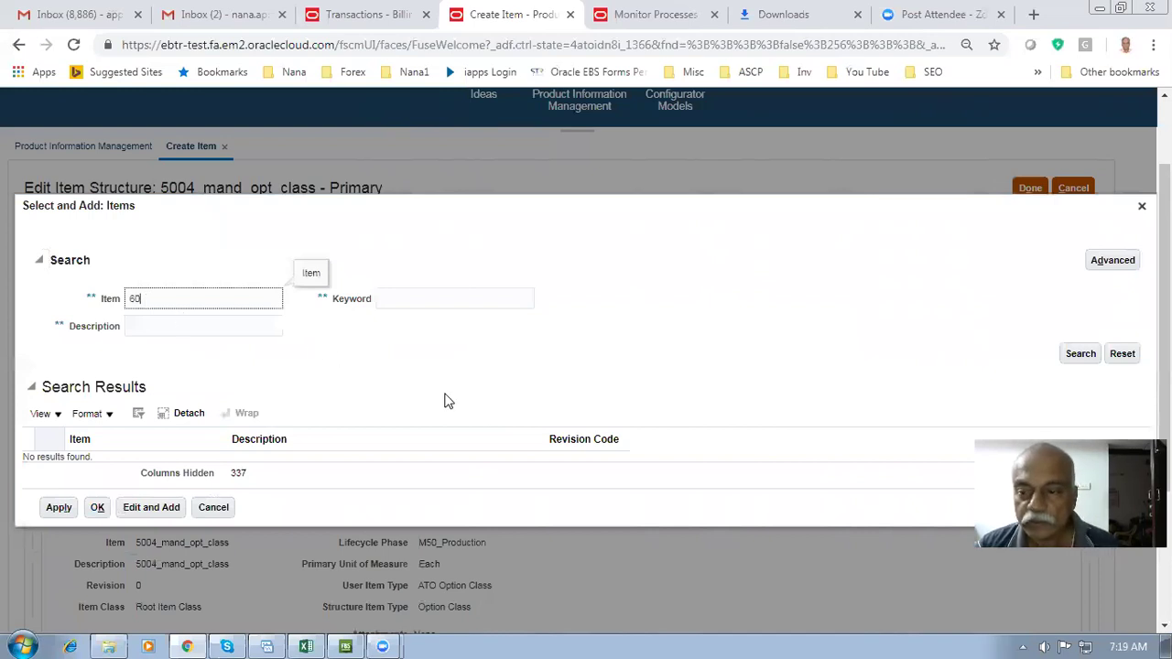
pyautogui.click(1080, 354)
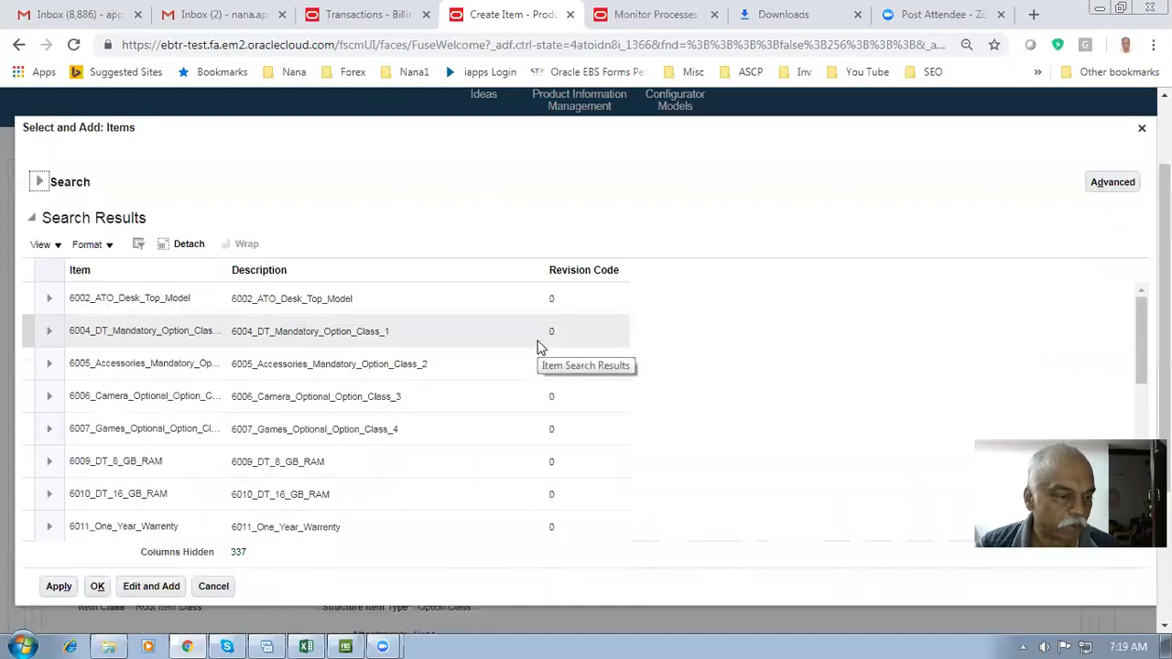
# Recheck the components in the workbook and add 6009_DT_8_GB_RAM, 6010_DT_16_GB_RAM and 6011_One_Year_Warrenty to the item structure
pyautogui.hotkey('alt', 'Tab')
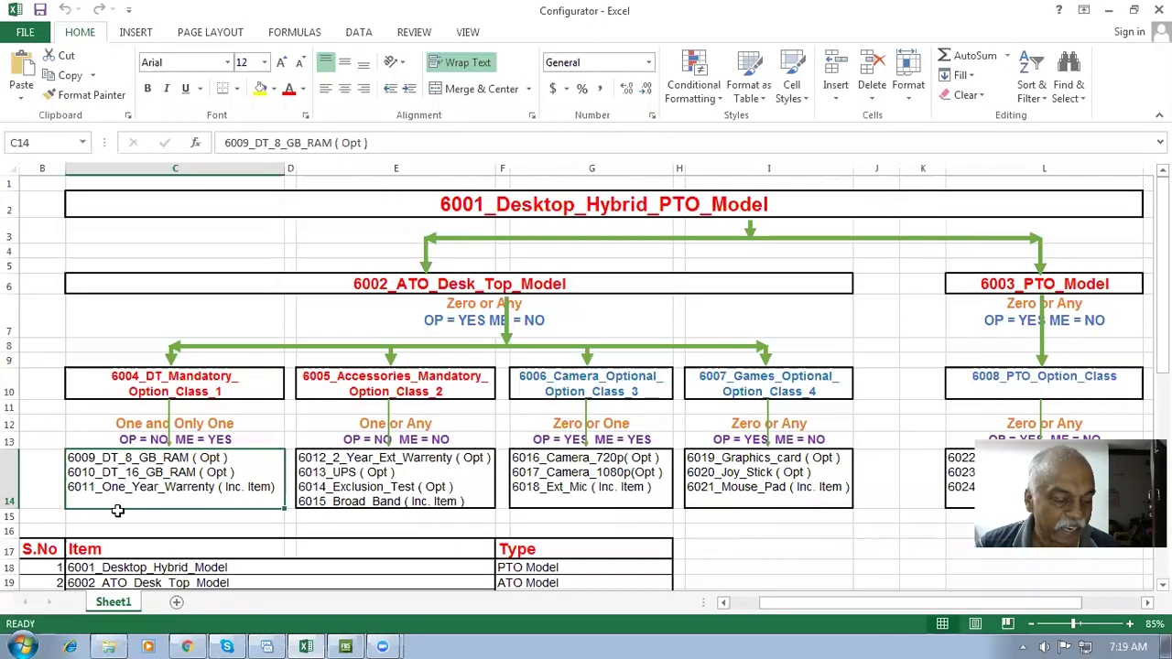
pyautogui.hotkey('alt', 'Tab')
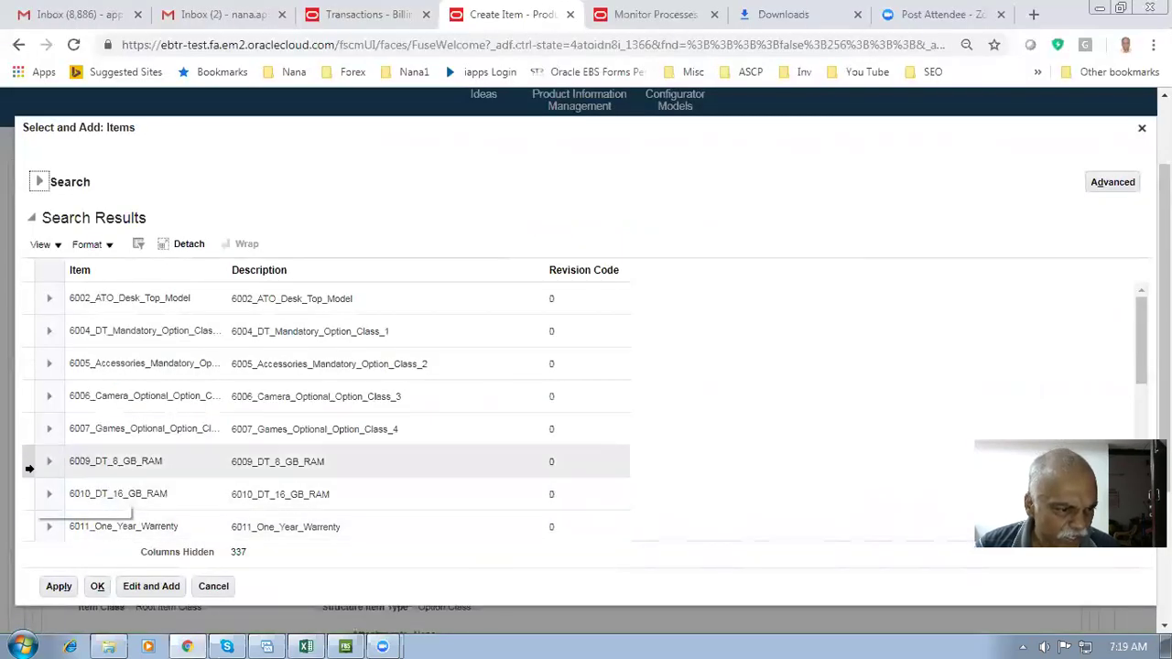
pyautogui.click(29, 464)
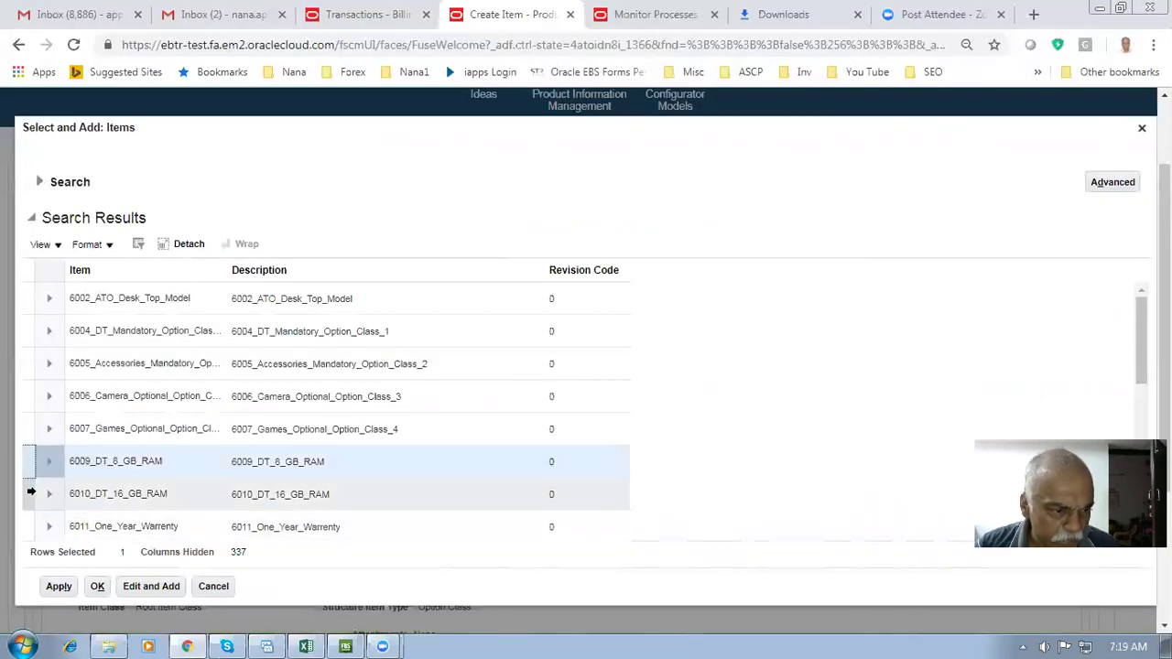
pyautogui.keyDown('ctrl'); pyautogui.click(28, 499); pyautogui.keyUp('ctrl')
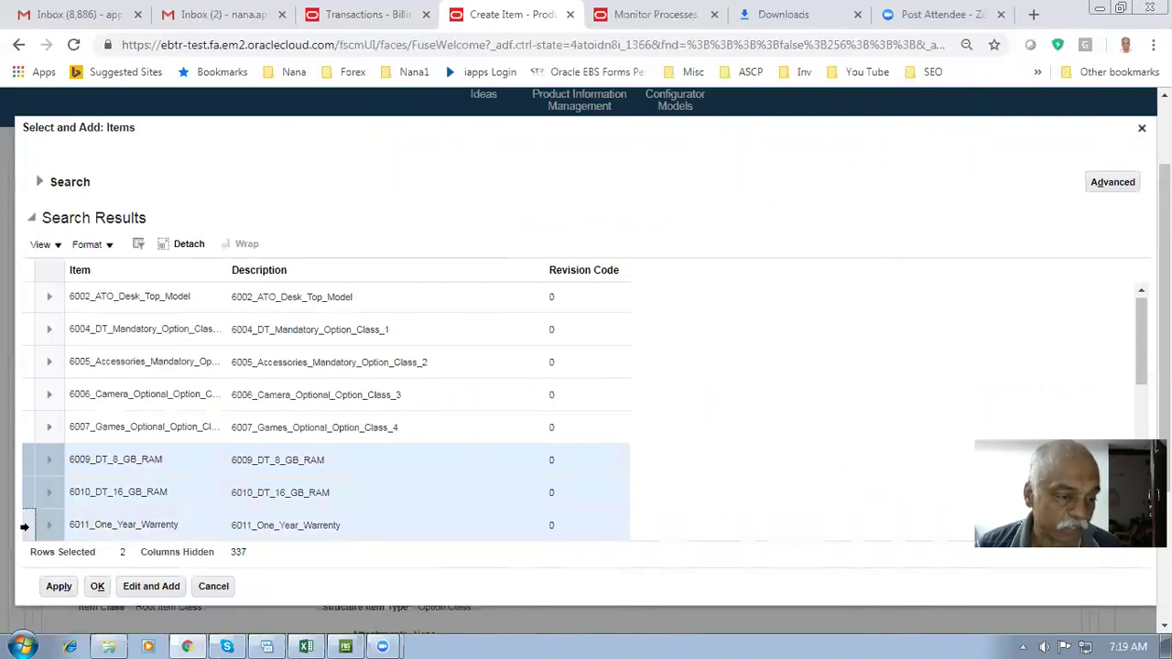
pyautogui.keyDown('ctrl'); pyautogui.click(25, 526); pyautogui.keyUp('ctrl')
pyautogui.click(59, 586)
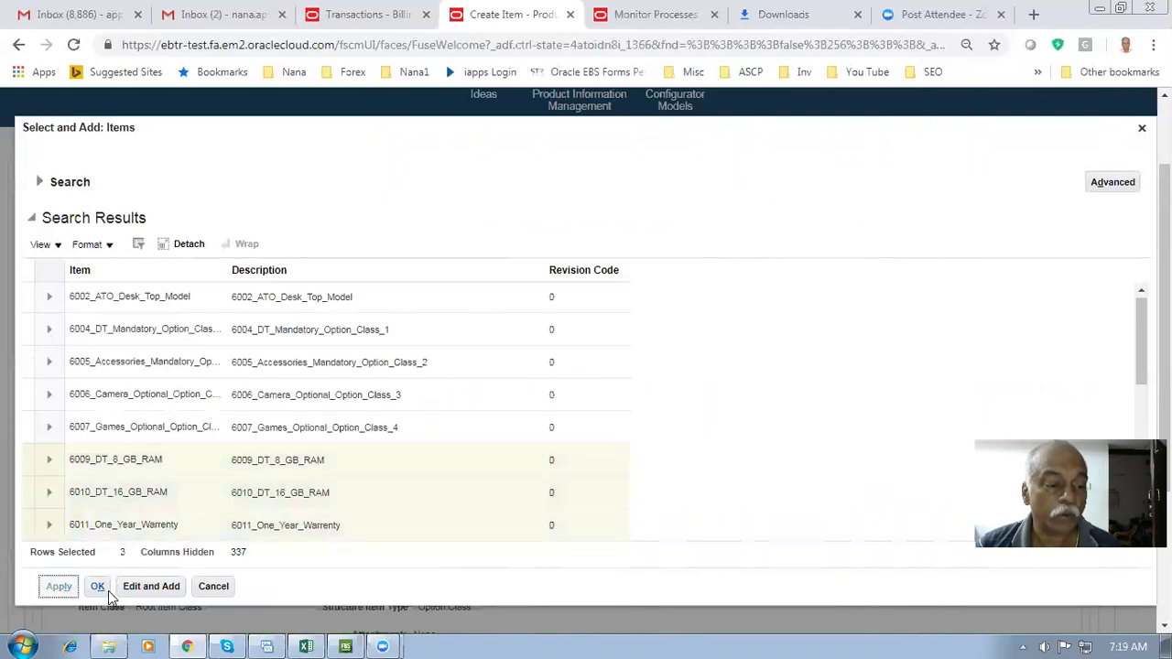
pyautogui.click(104, 592)
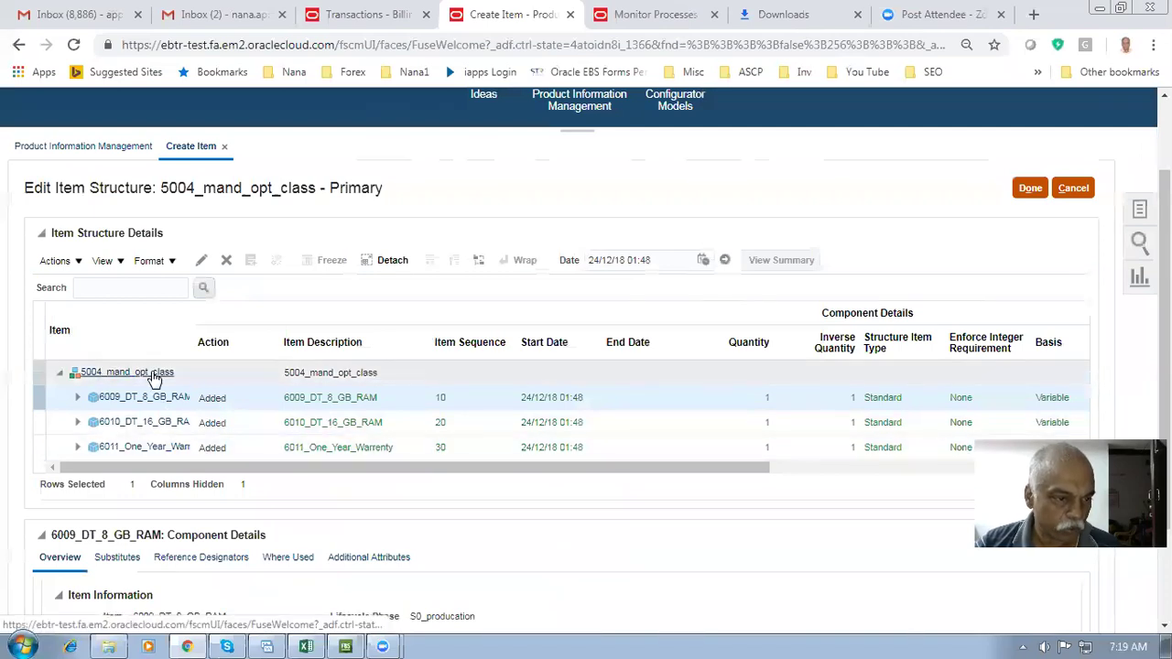
# Switch to the Configurator workbook in Excel and examine the 6004 option class's optional and mutually exclusive settings against its component items
pyautogui.hotkey('alt', 'Tab')
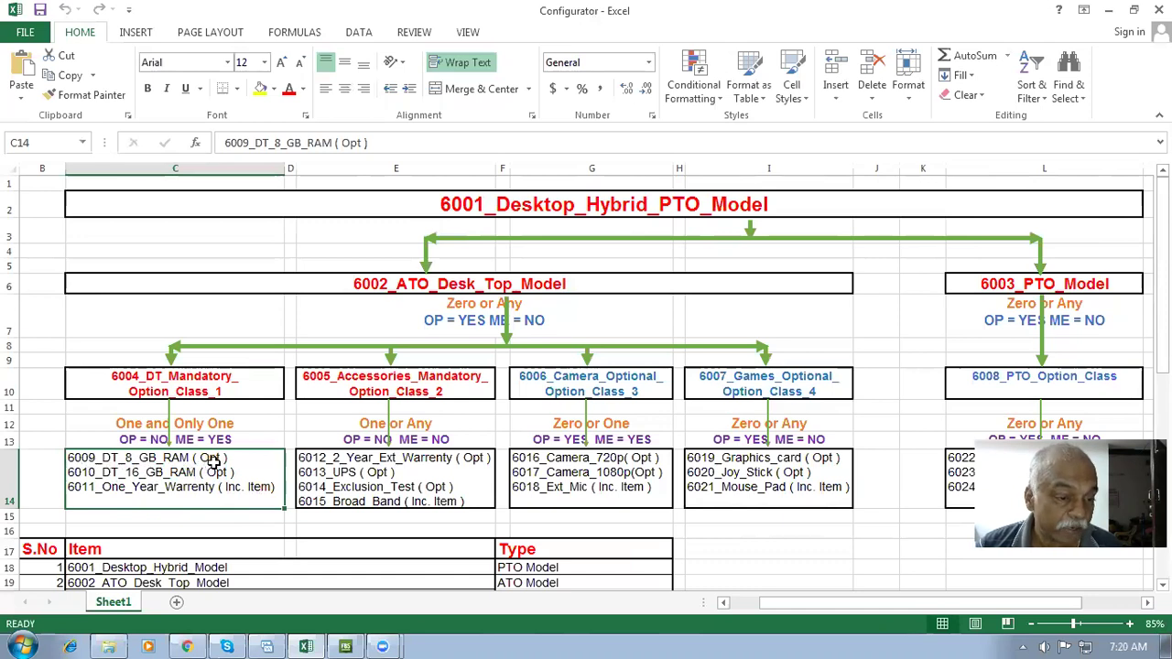
pyautogui.click(129, 440)
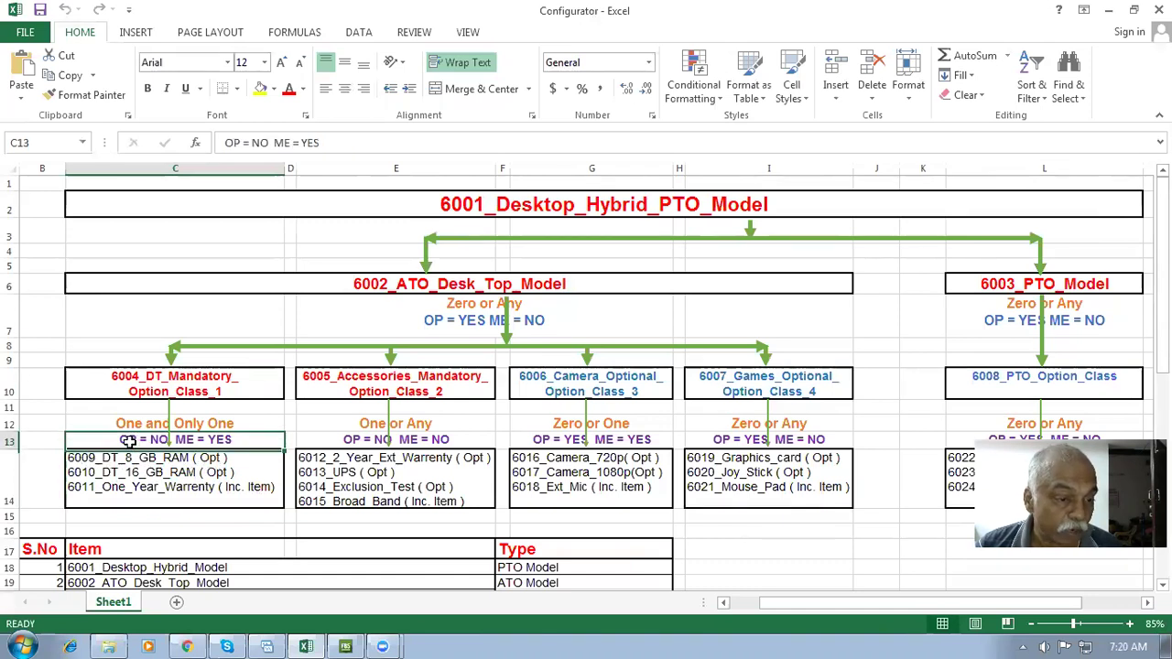
pyautogui.click(145, 455)
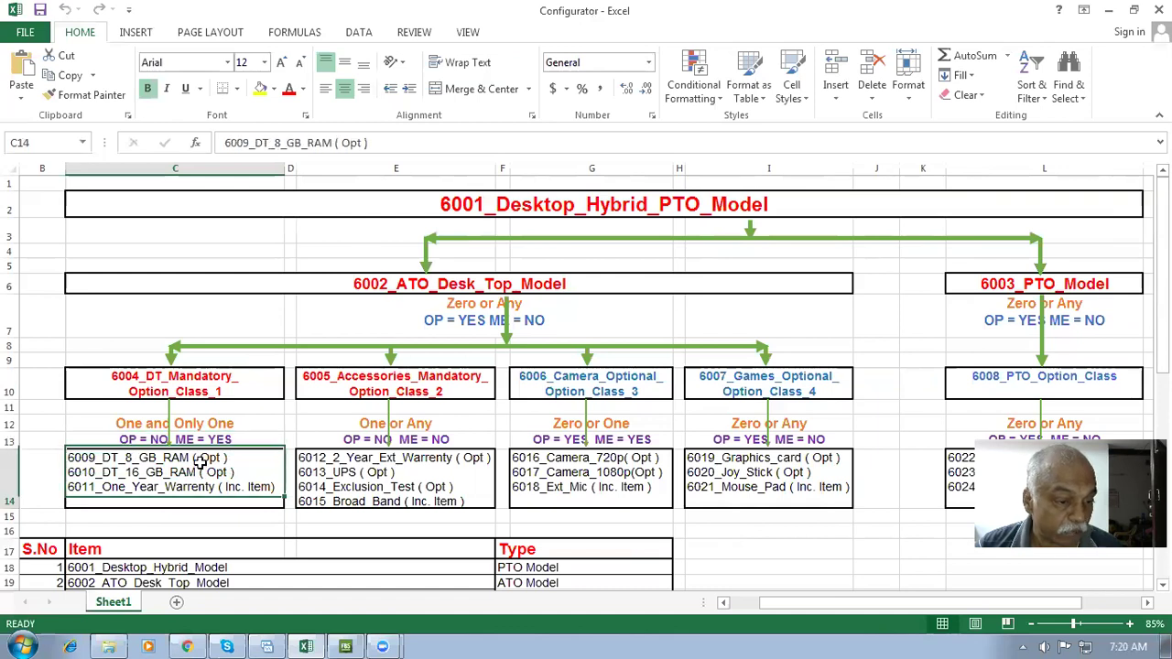
pyautogui.click(134, 441)
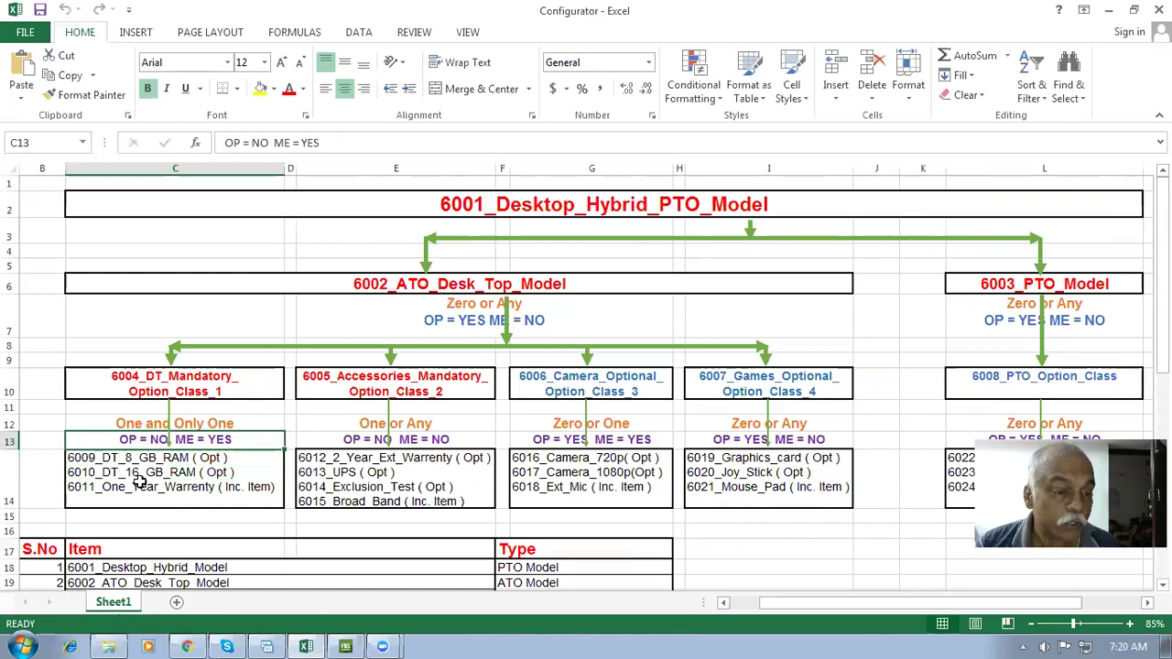
pyautogui.click(138, 472)
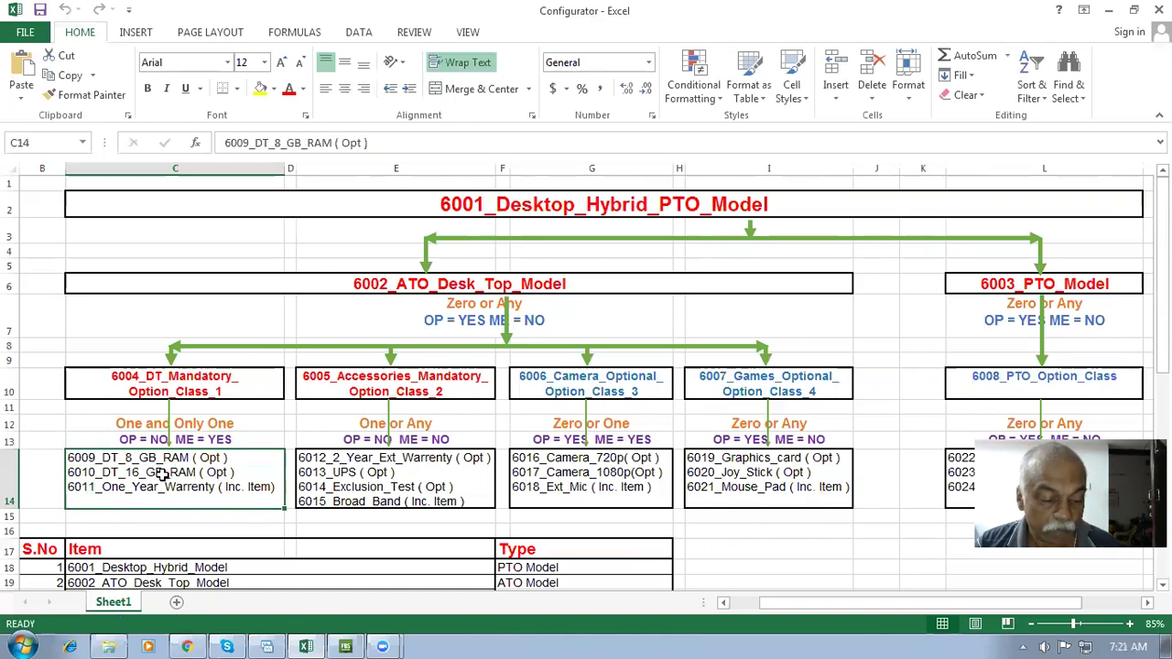
# Return to the Oracle item structure and examine the 6009_DT_8_GB_RAM component's quantity, yield, planning percent, basis and unit of measure settings
pyautogui.hotkey('alt', 'Tab')
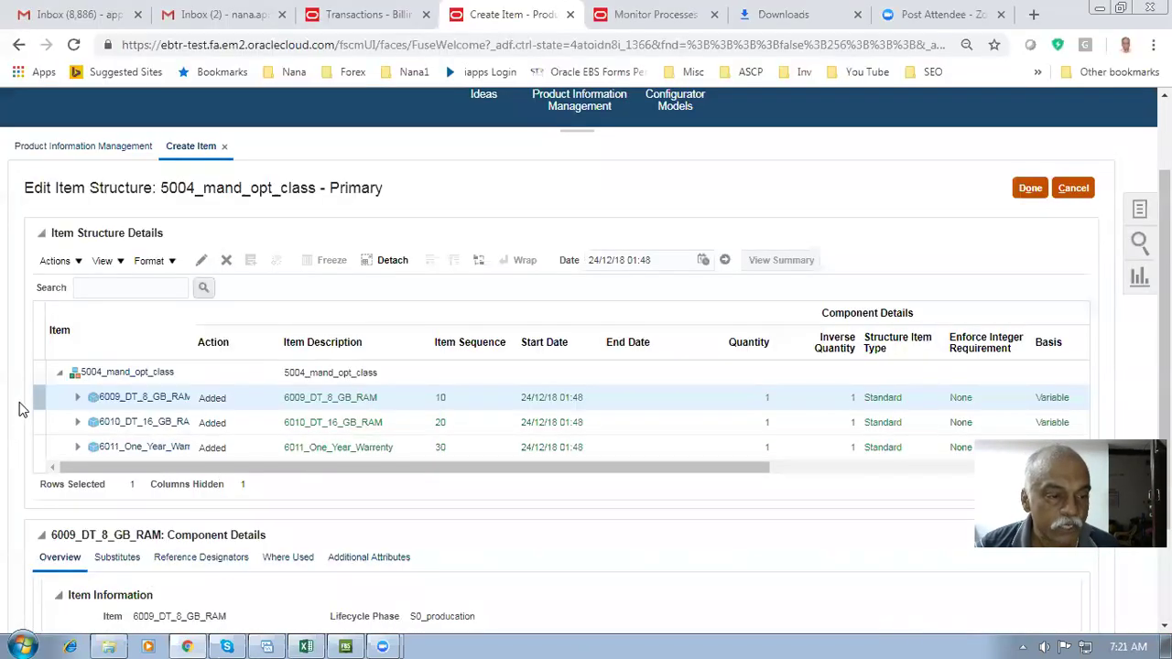
pyautogui.click(202, 260)
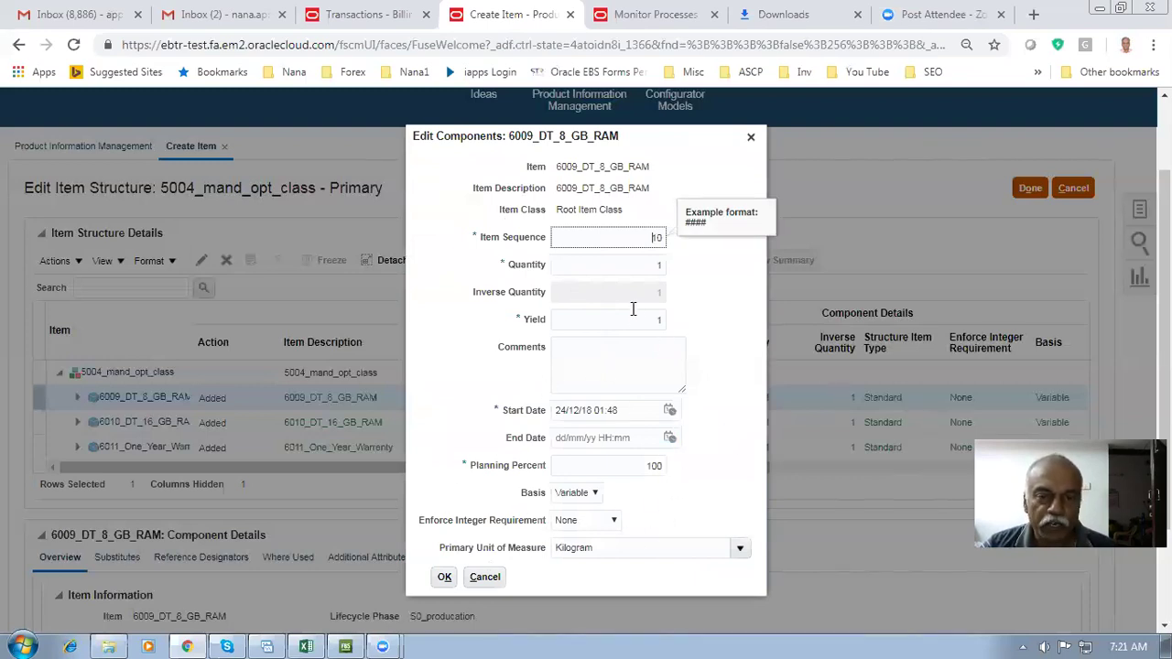
pyautogui.click(638, 267)
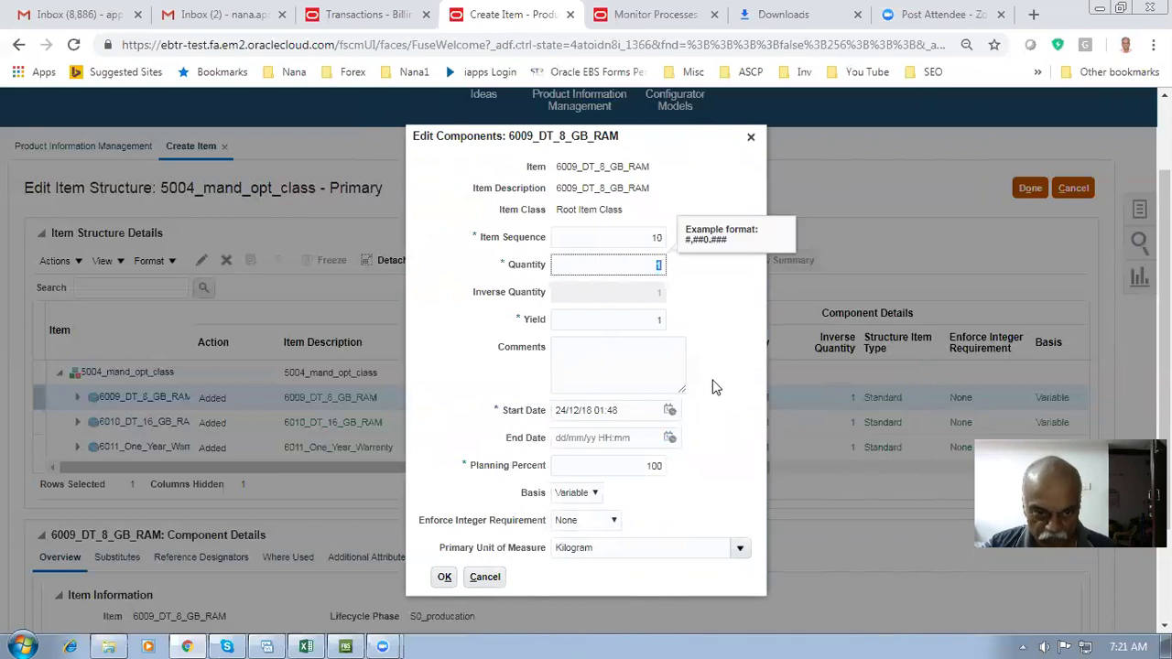
pyautogui.click(630, 323)
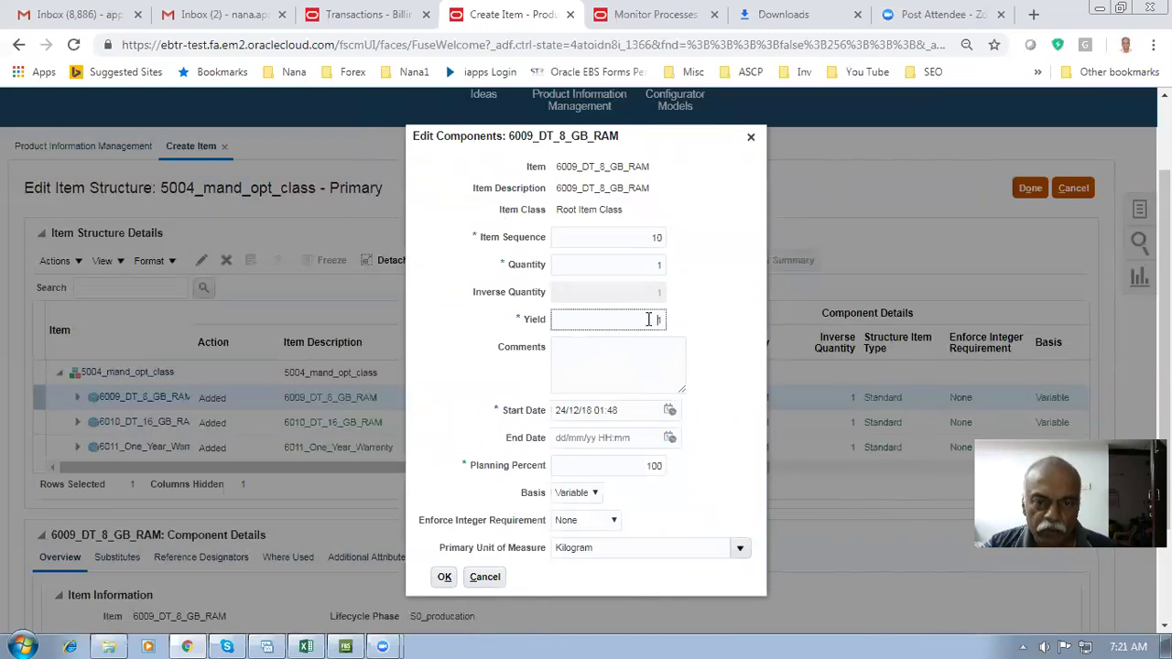
pyautogui.click(635, 323)
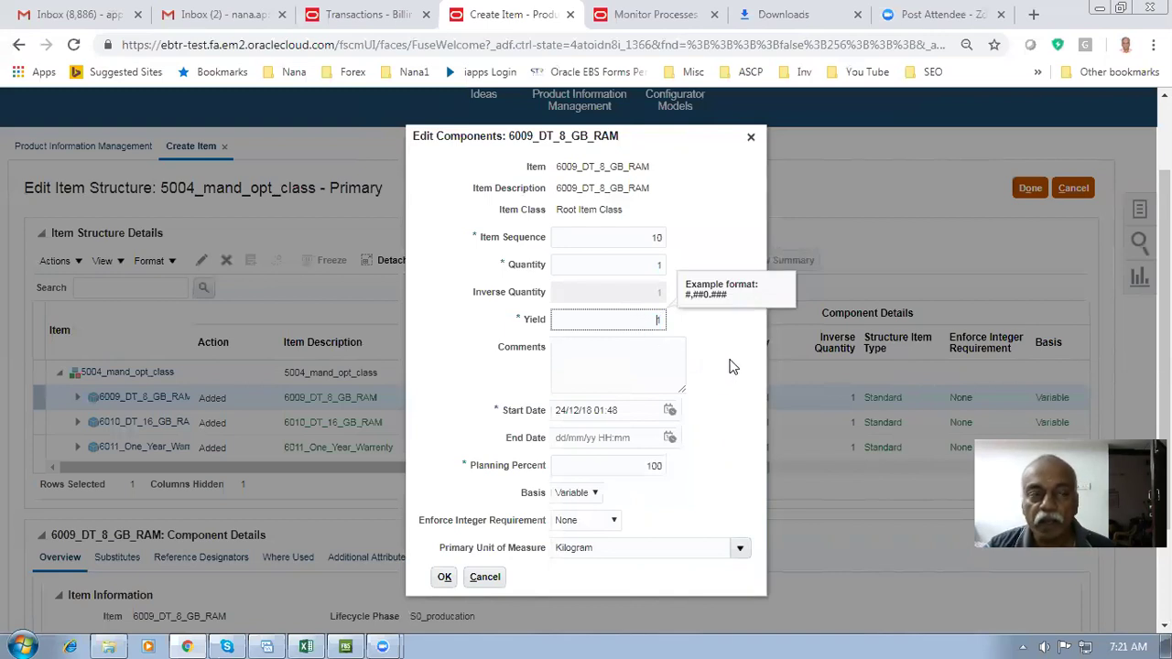
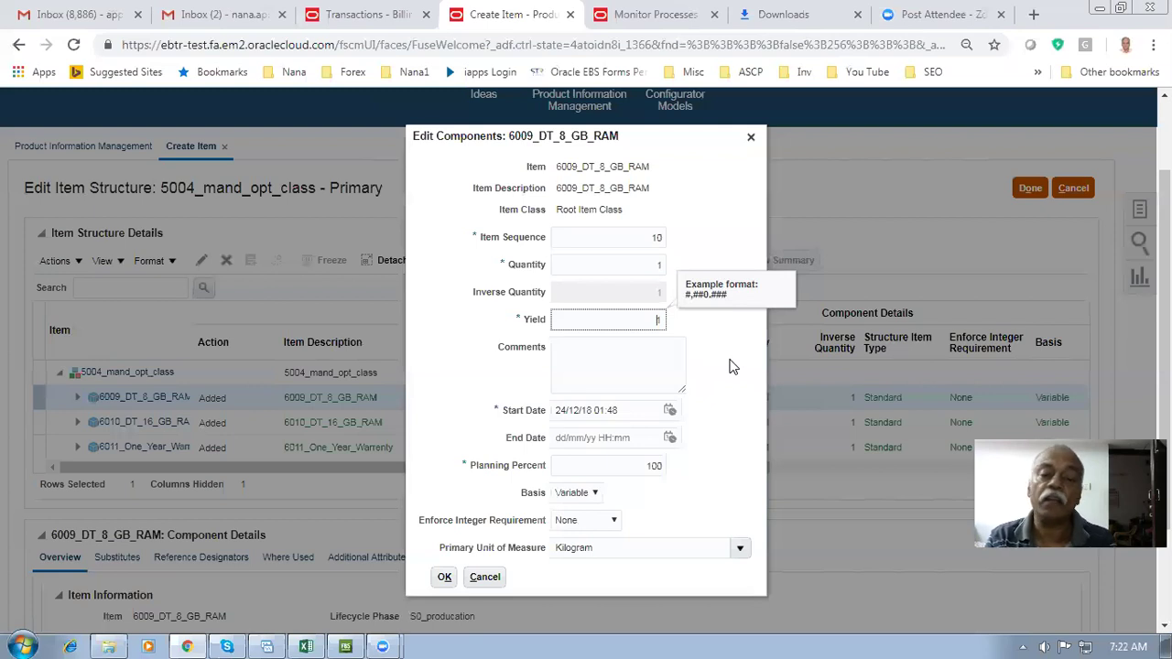
pyautogui.click(729, 366)
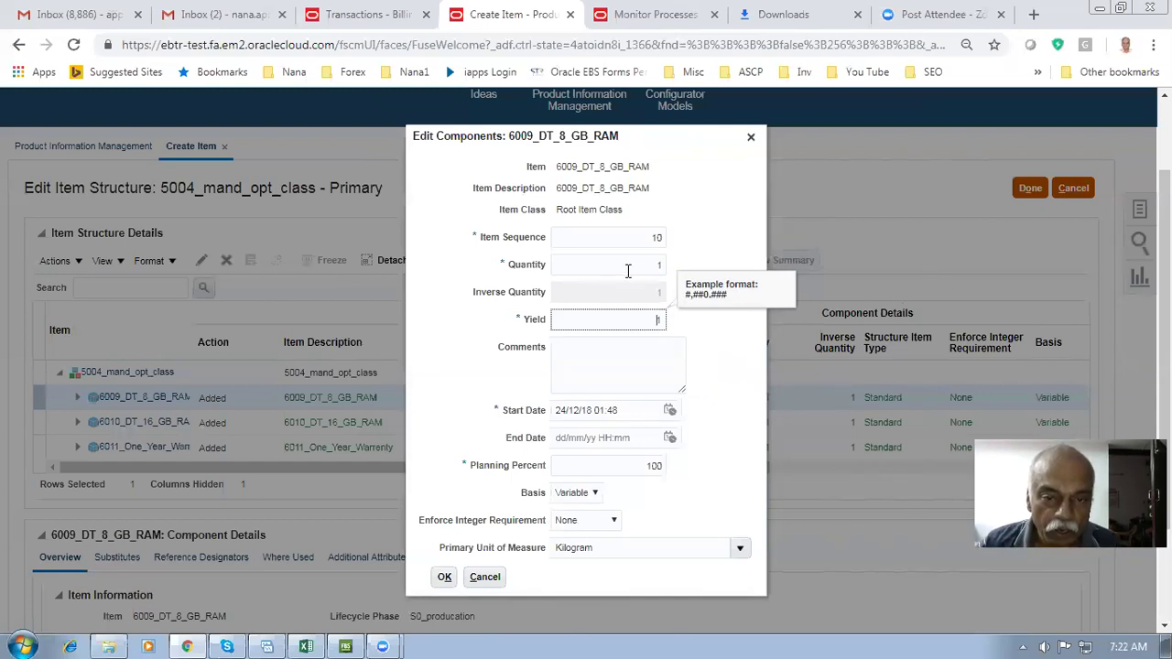
pyautogui.moveTo(631, 266); pyautogui.dragTo(668, 273)
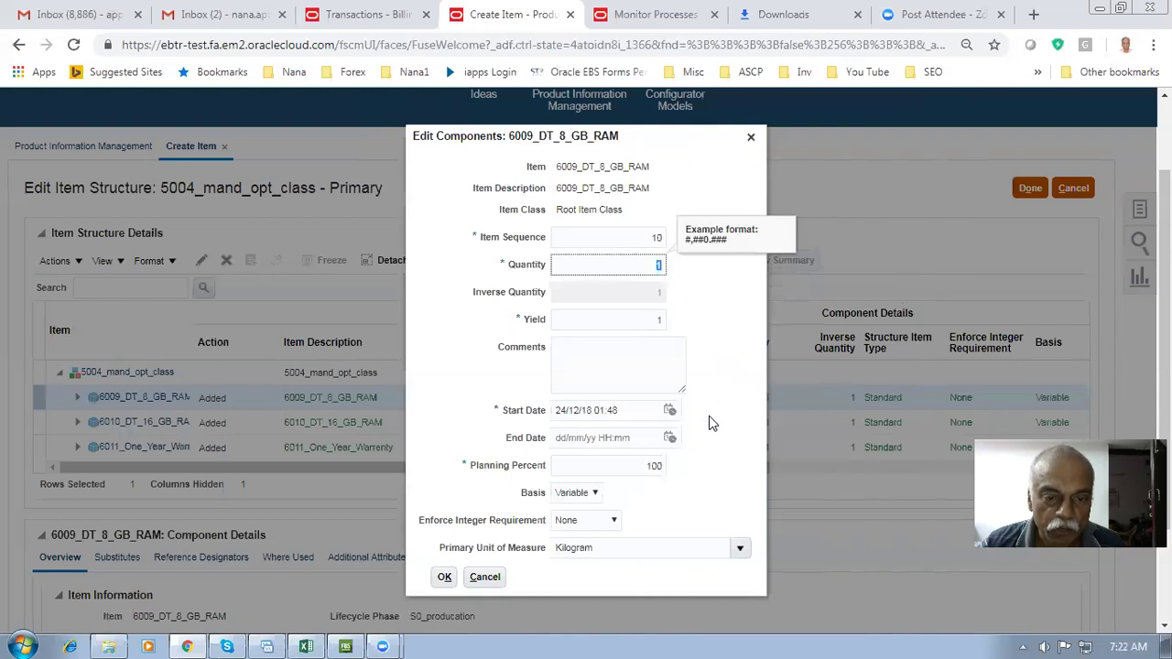
pyautogui.click(601, 499)
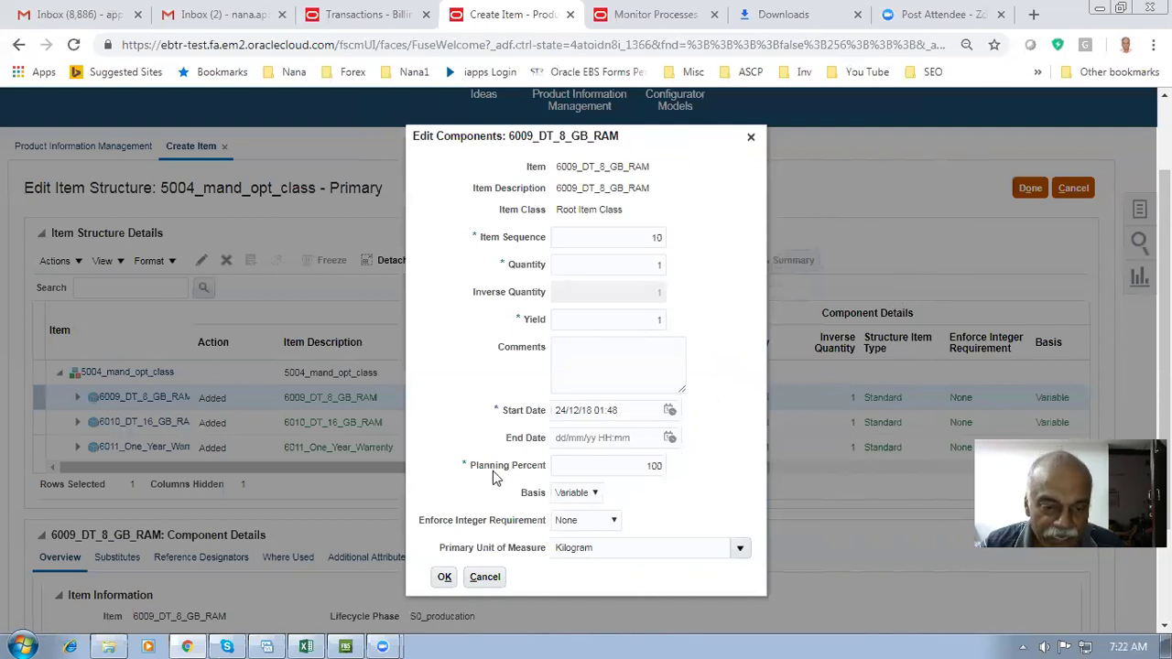
pyautogui.click(640, 470)
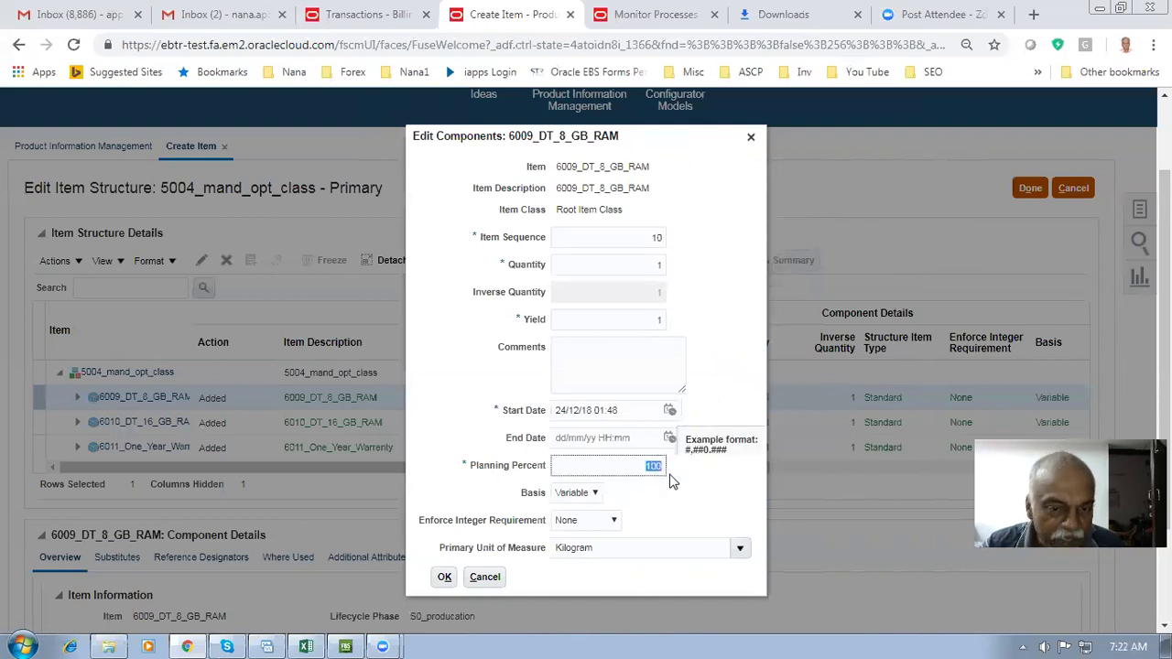
pyautogui.click(693, 501)
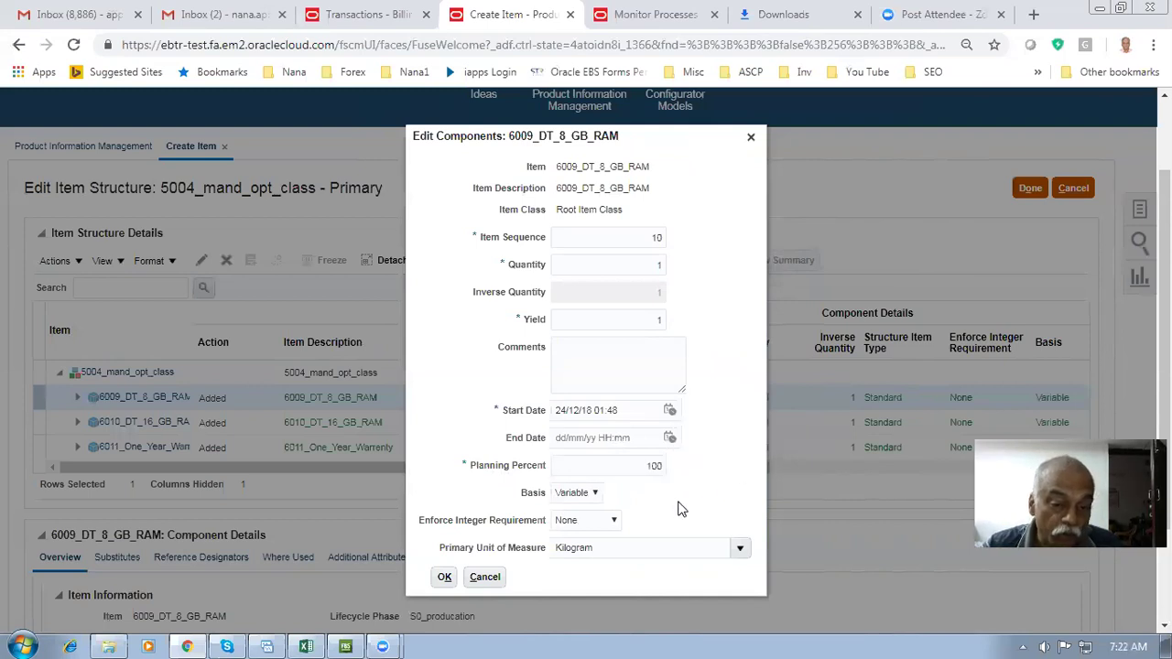
pyautogui.click(574, 495)
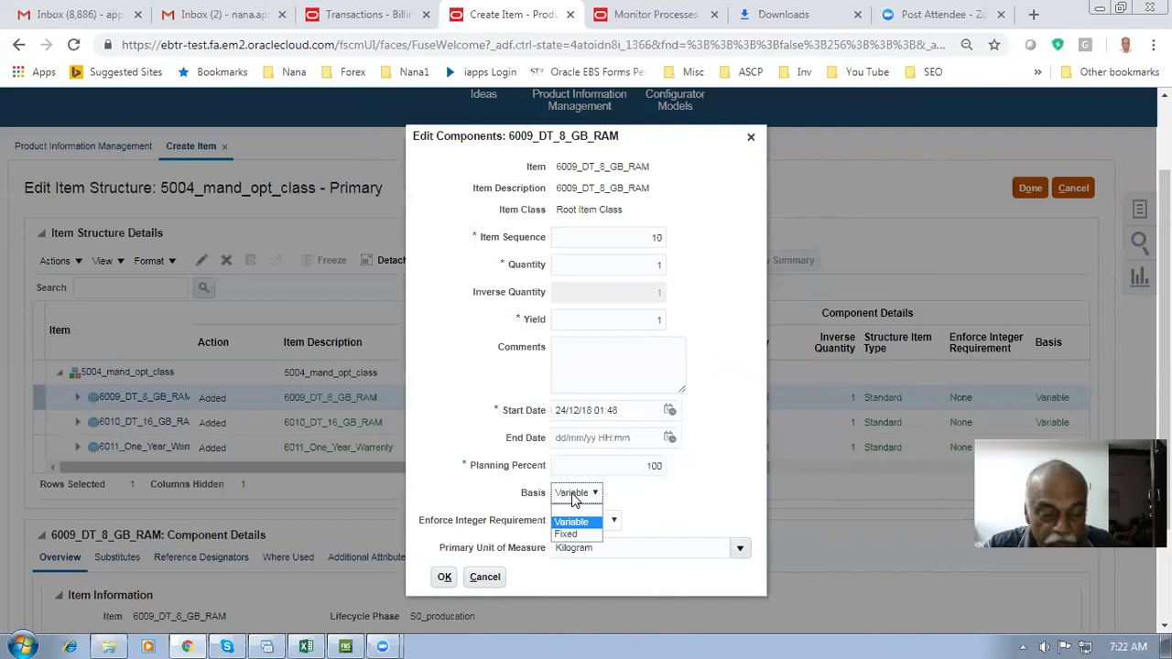
pyautogui.click(574, 496)
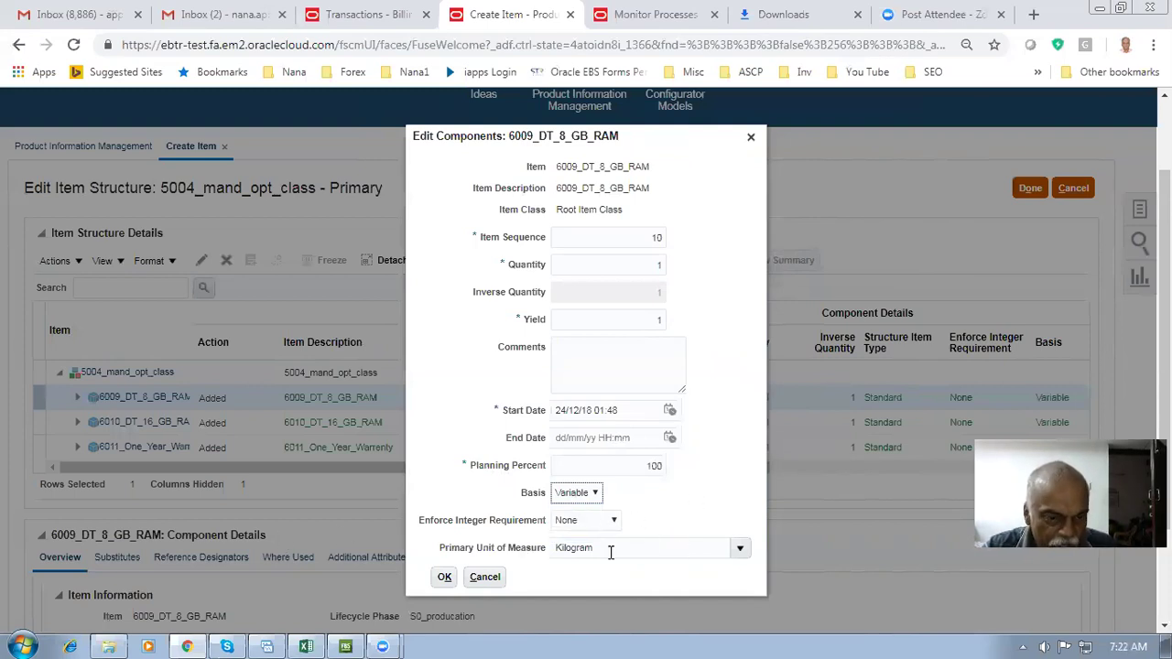
pyautogui.moveTo(601, 550); pyautogui.dragTo(551, 548)
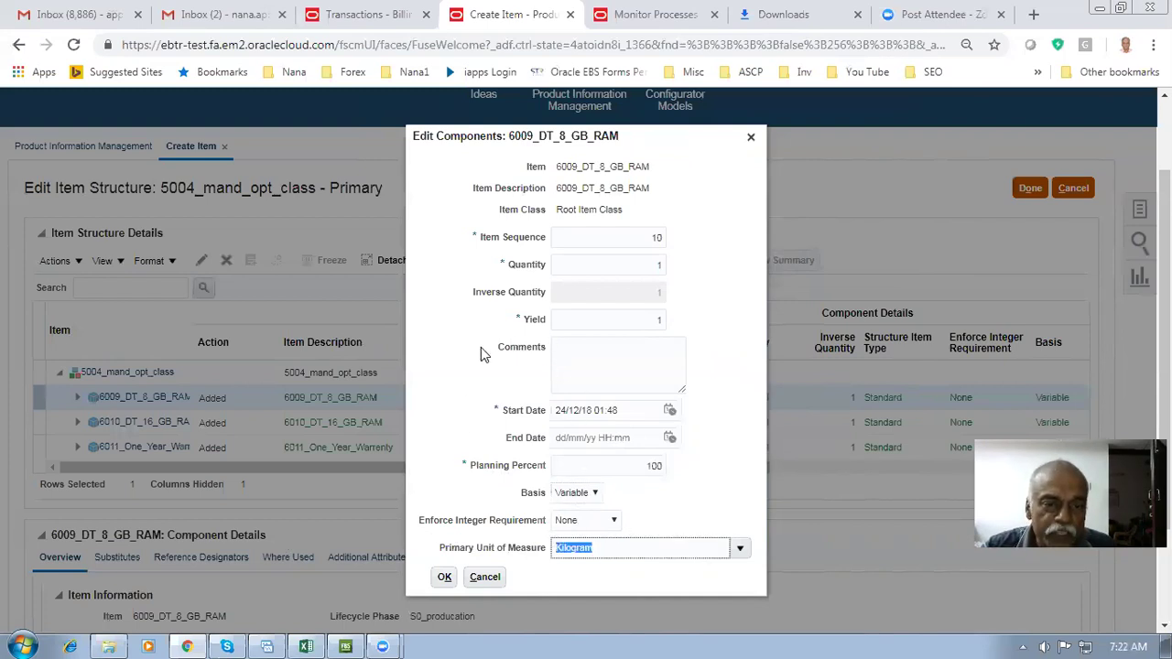
pyautogui.click(499, 578)
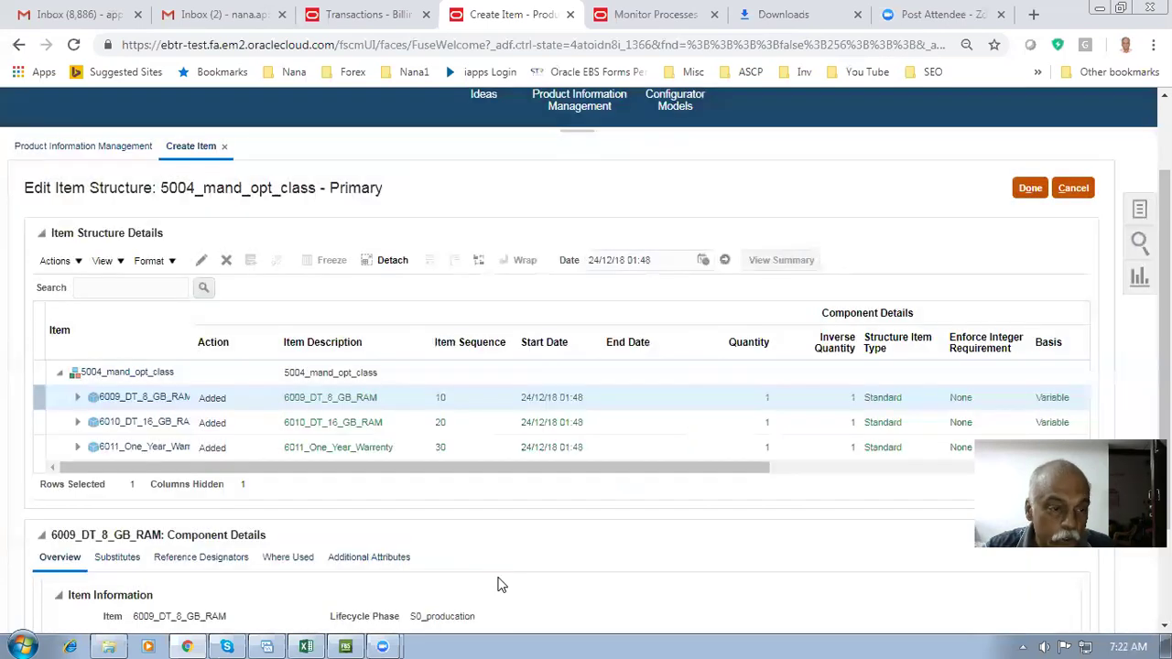
# Show the Component Order Management attributes in the item structure details table
pyautogui.click(109, 261)
pyautogui.scroll(-5, 183, 536)
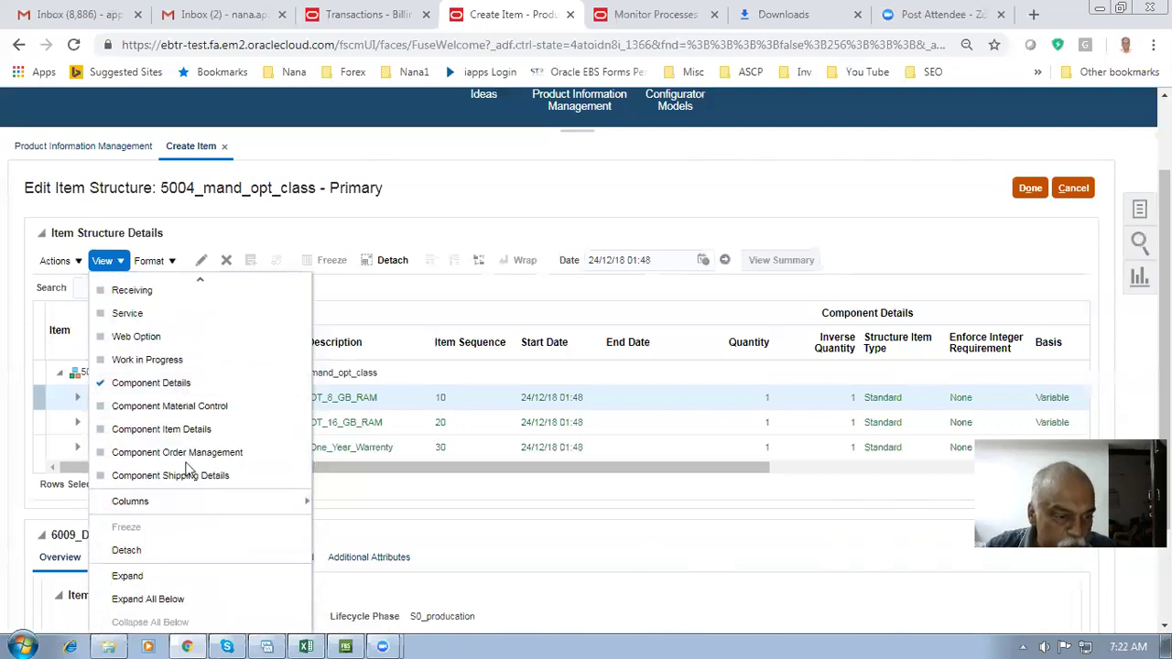
pyautogui.scroll(3, 197, 400)
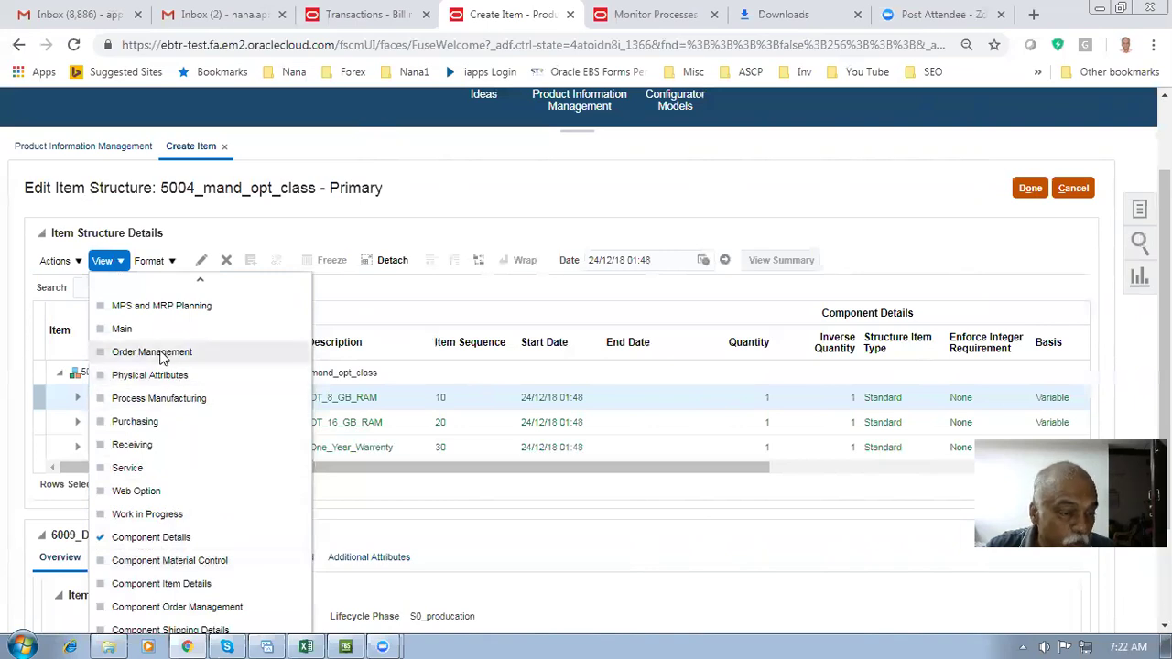
pyautogui.scroll(-3, 186, 469)
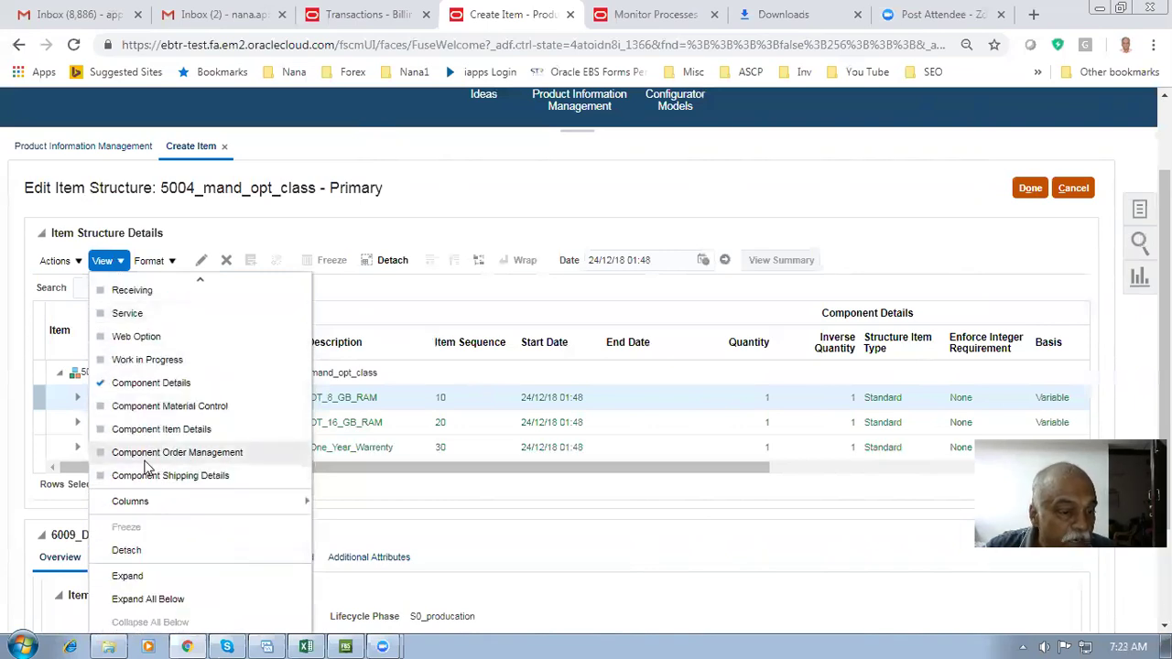
pyautogui.click(145, 459)
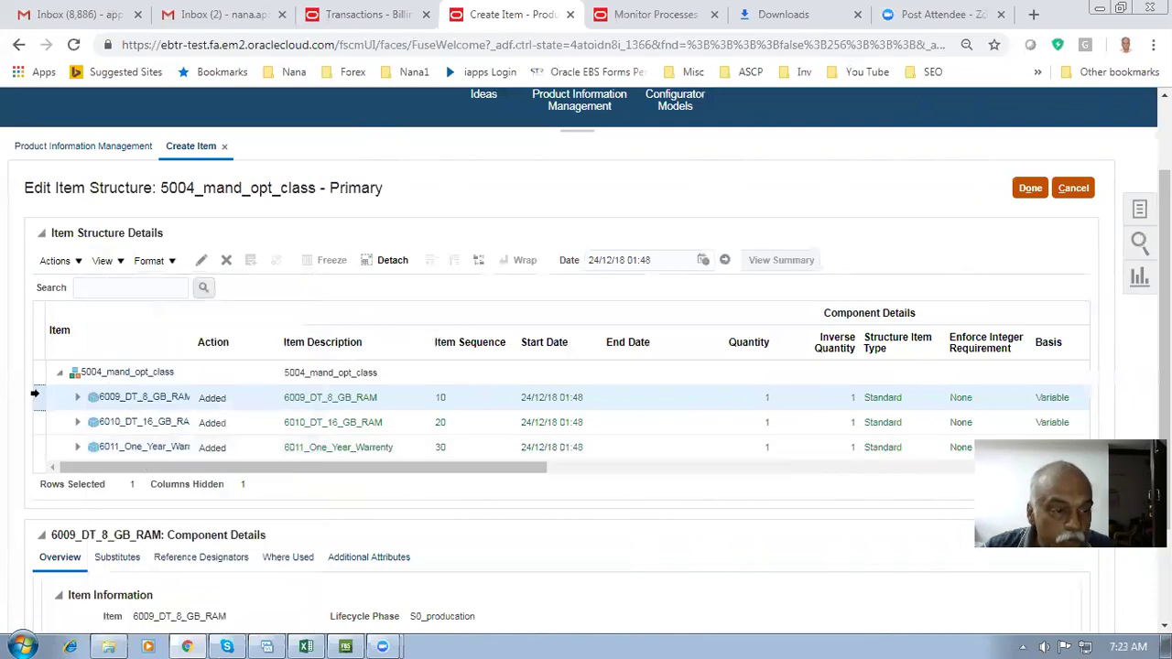
# Make the 6009_DT_8_GB_RAM component optional with minimum quantity 1 and maximum quantity 2, leaving it not mutually exclusive, and accept the edit
pyautogui.click(203, 263)
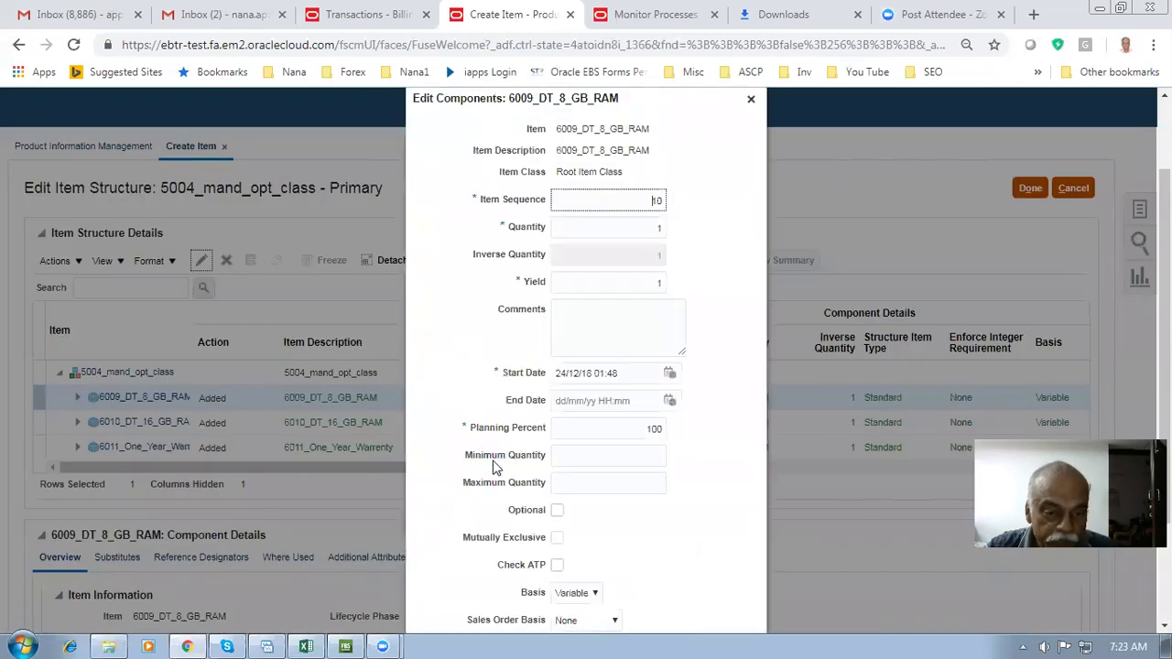
pyautogui.scroll(-1, 586, 481)
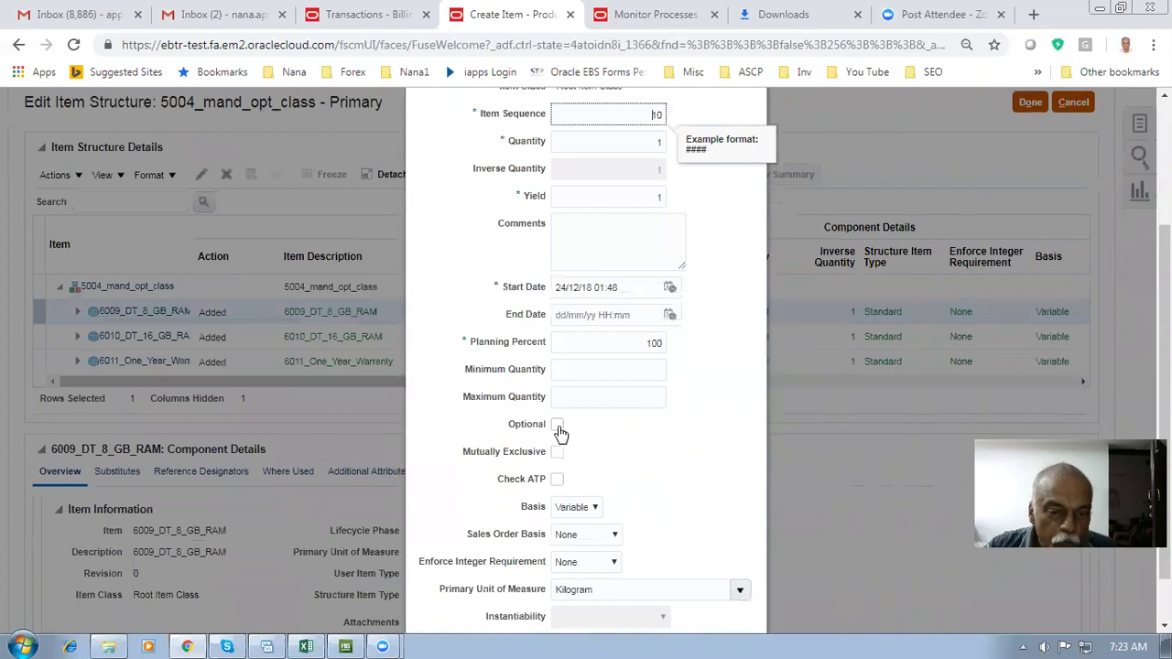
pyautogui.click(558, 426)
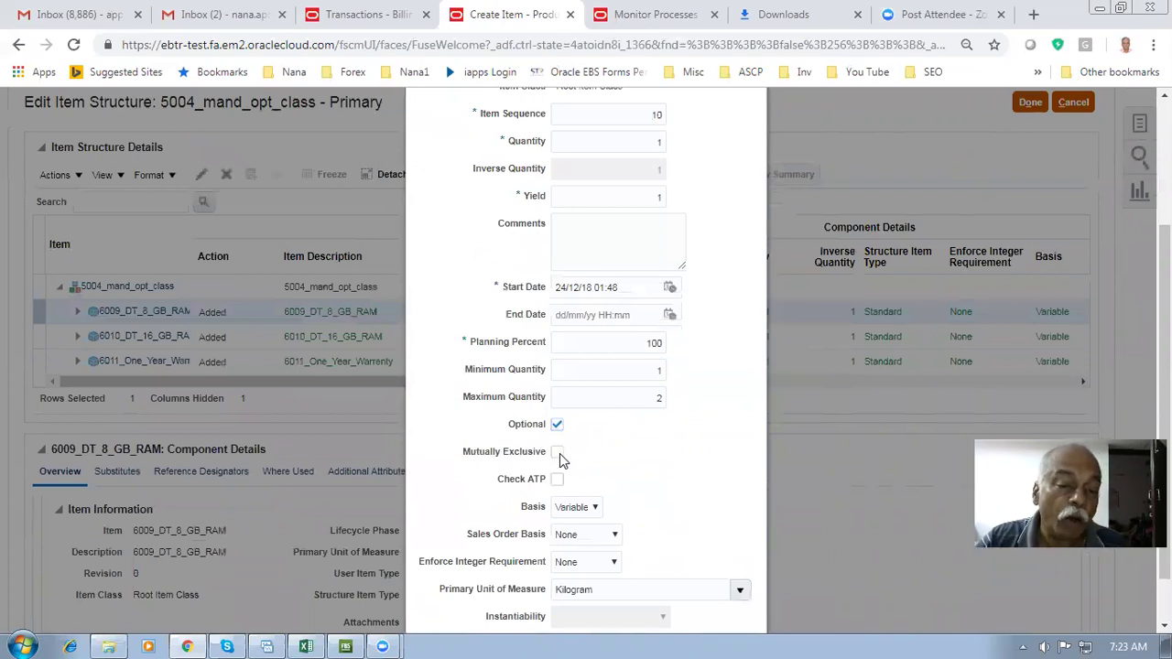
pyautogui.moveTo(468, 455); pyautogui.dragTo(533, 464)
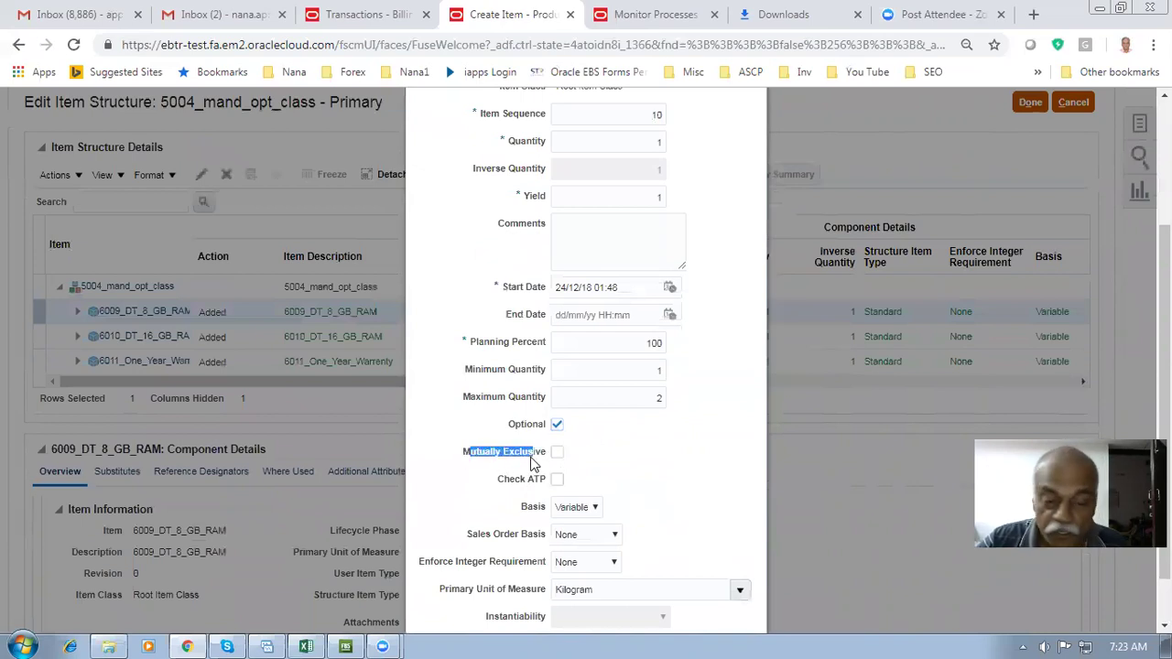
pyautogui.click(626, 464)
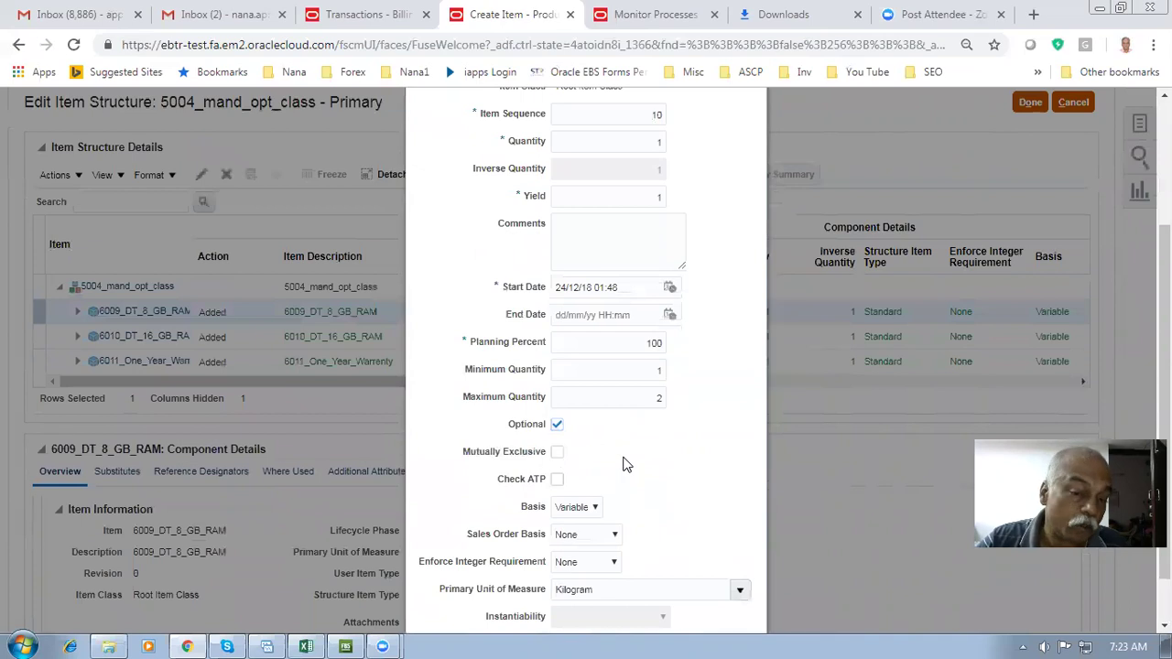
pyautogui.scroll(-2, 622, 464)
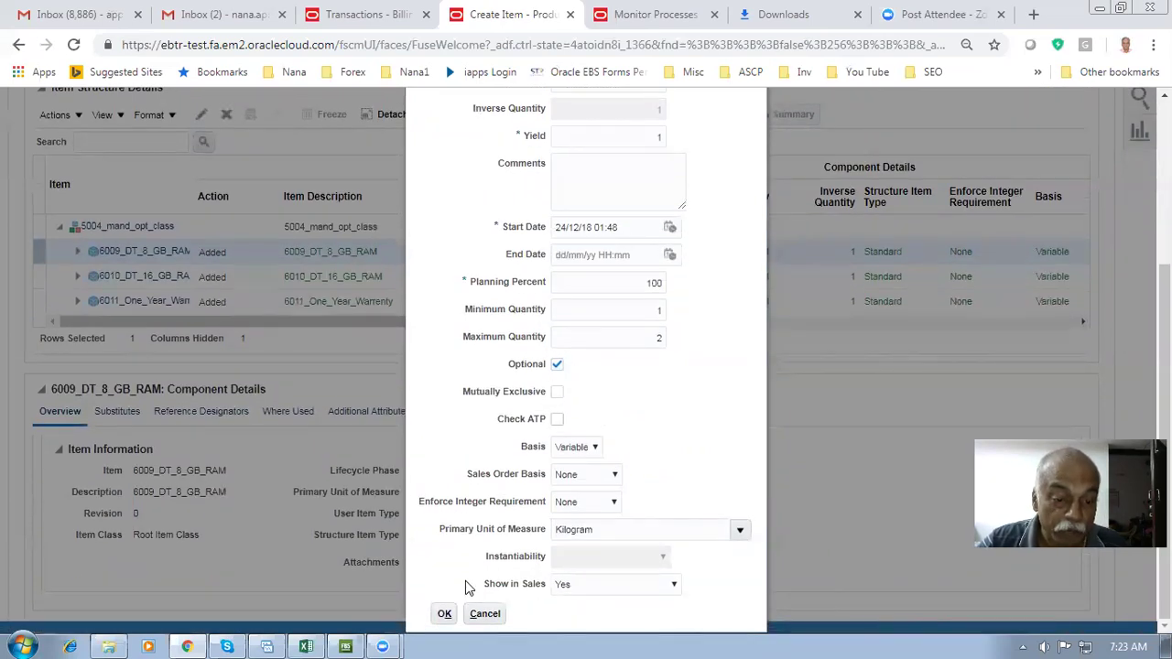
pyautogui.click(447, 614)
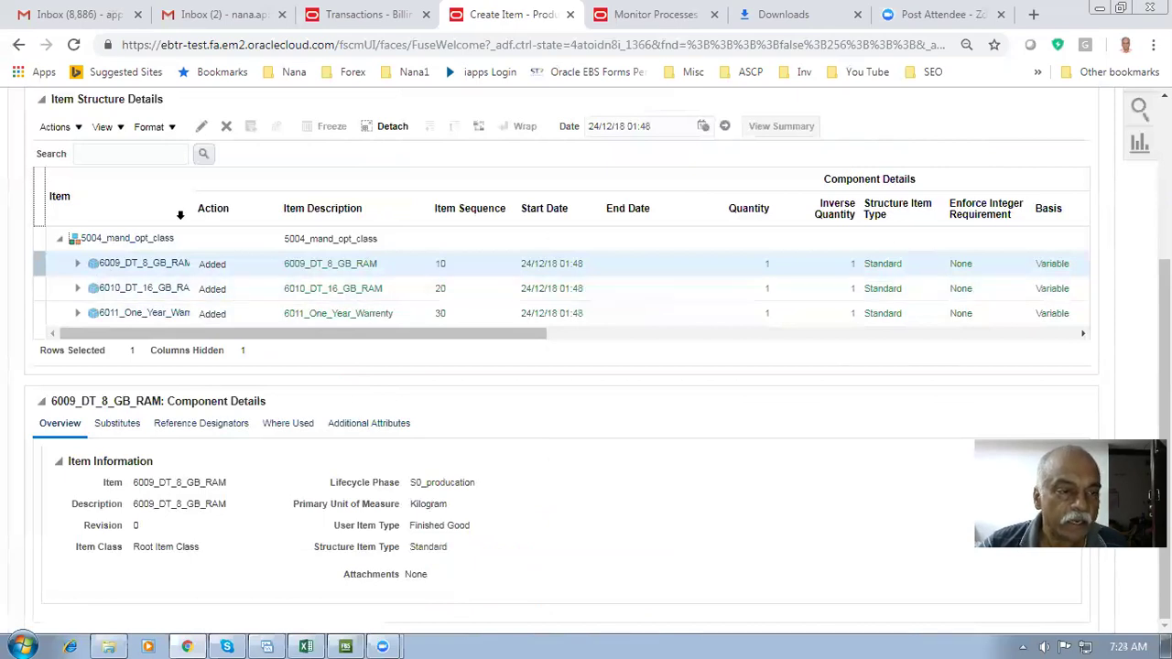
# Reopen the 6009_DT_8_GB_RAM component settings and check its optional and mutually exclusive options
pyautogui.click(202, 127)
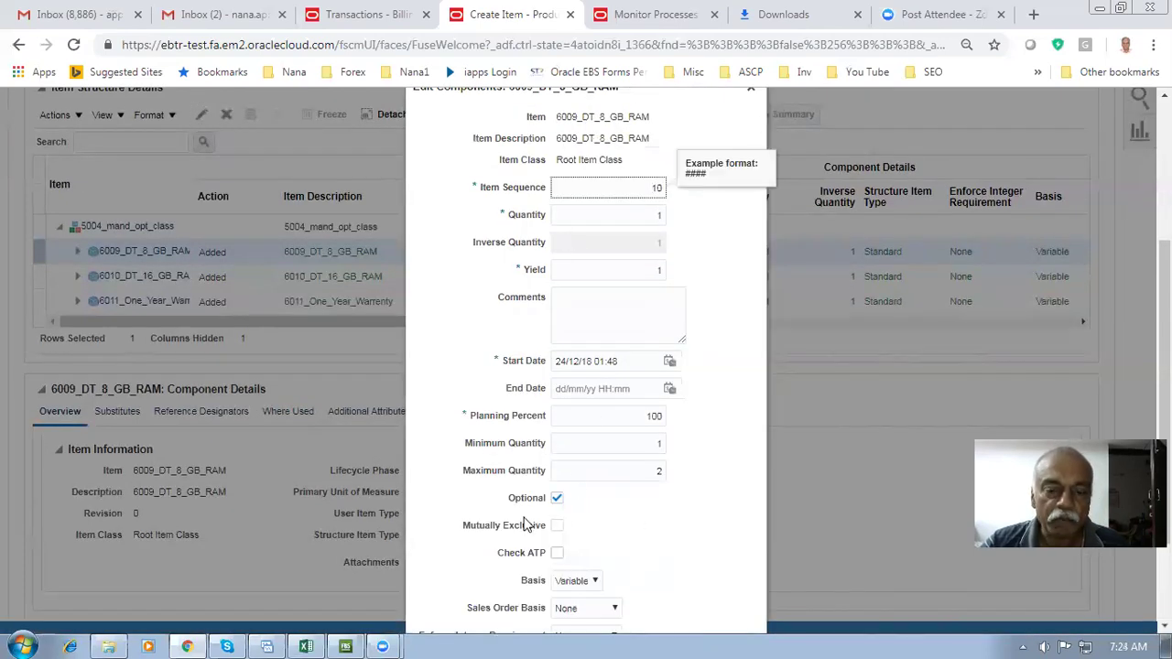
pyautogui.scroll(-3, 506, 581)
pyautogui.click(444, 614)
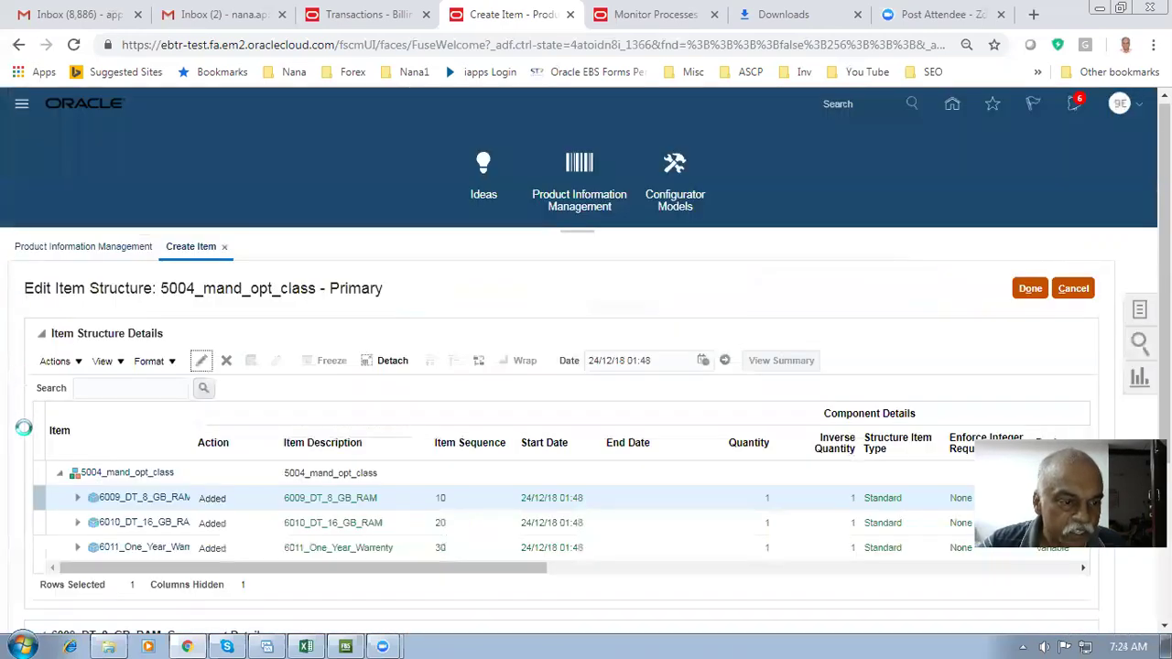
# Make the 6010_DT_16_GB_RAM component optional with minimum quantity 1 and maximum quantity 2, and accept the edit
pyautogui.click(37, 523)
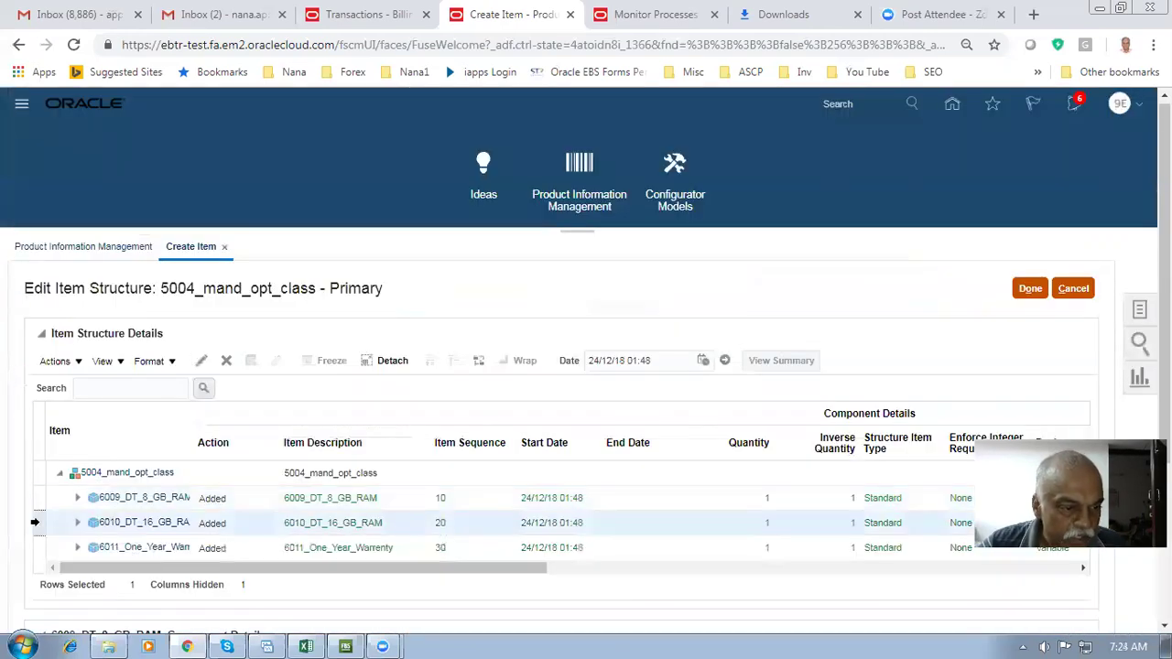
pyautogui.click(202, 361)
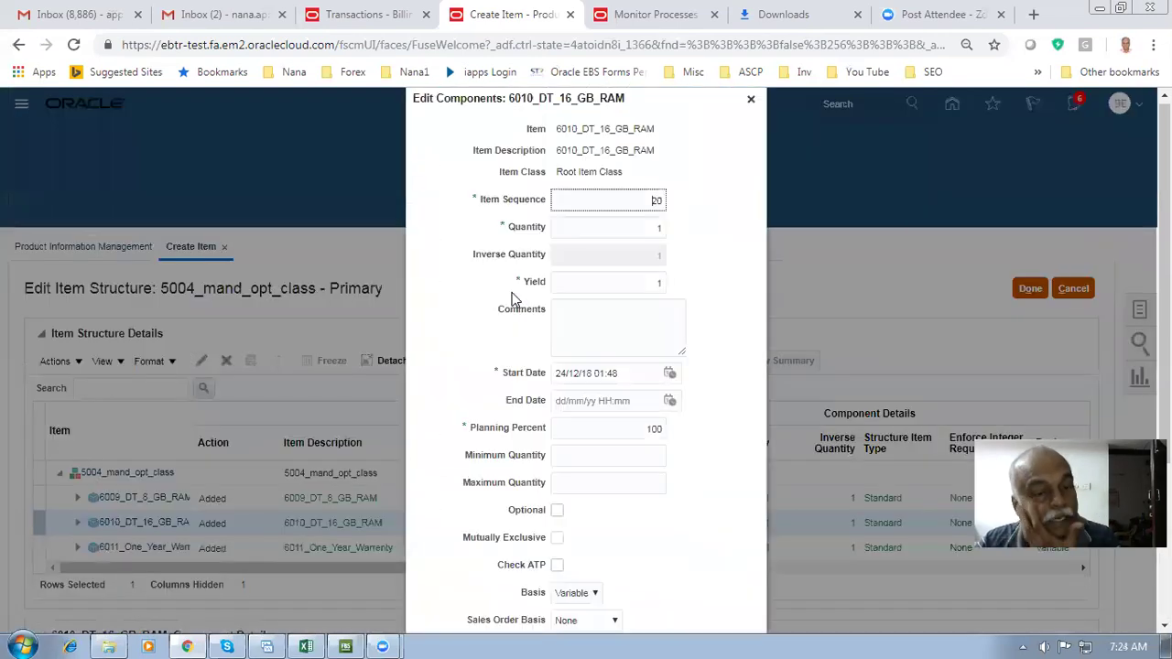
pyautogui.scroll(-1, 540, 366)
pyautogui.click(556, 424)
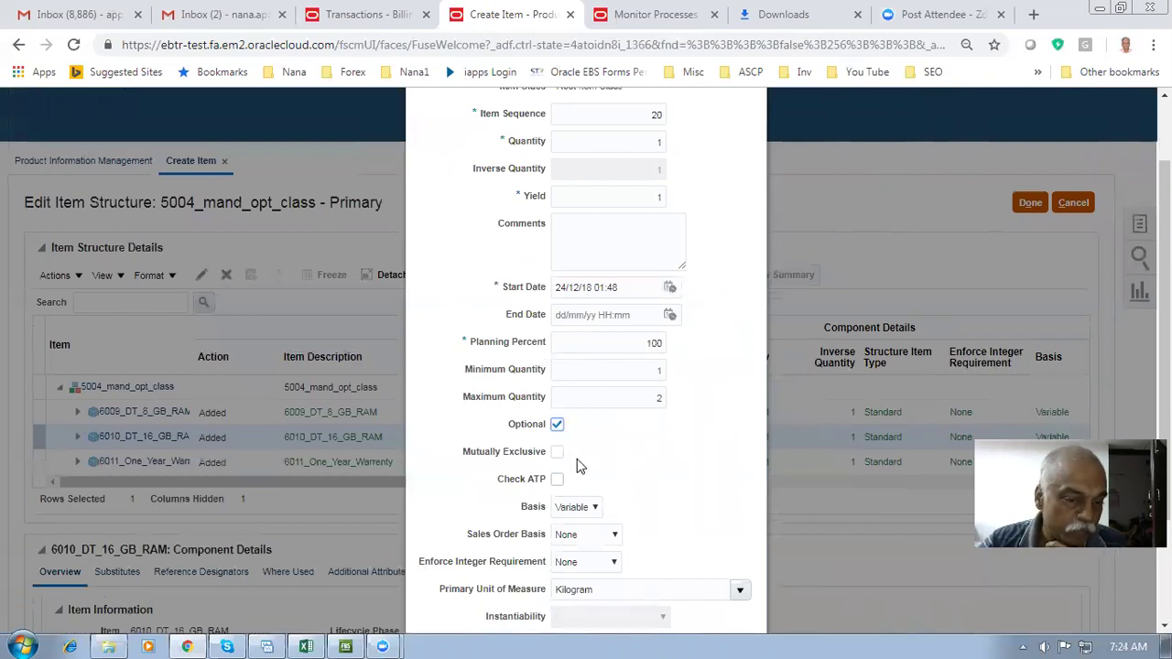
pyautogui.scroll(-2, 577, 463)
pyautogui.click(444, 526)
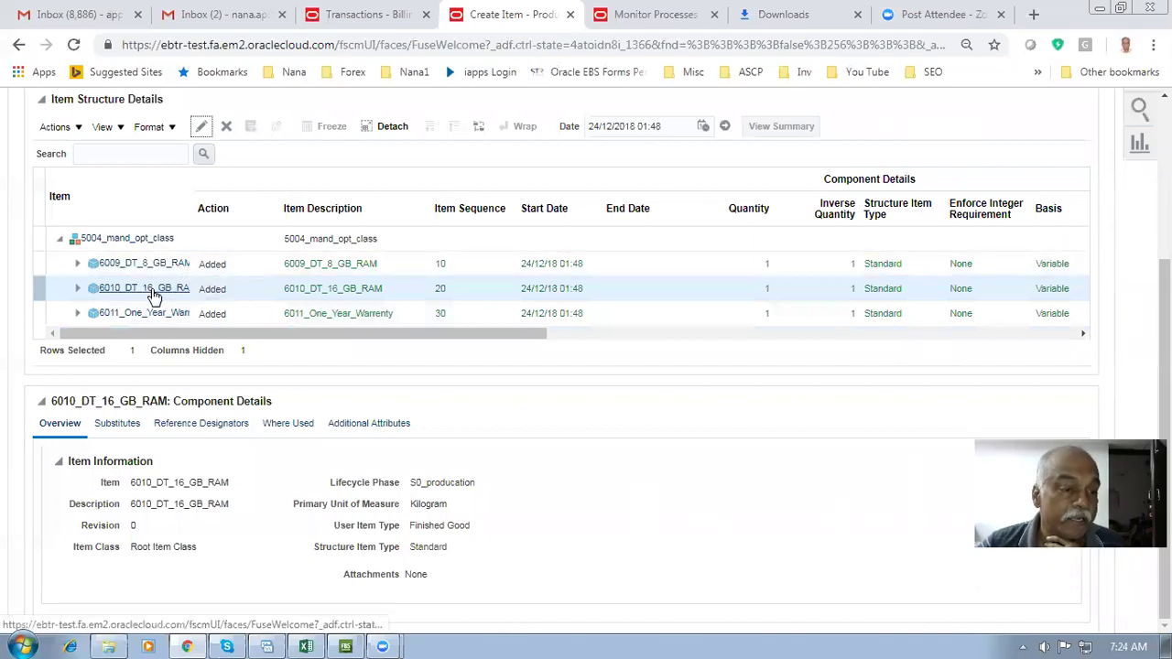
# Compare the optional settings of the three components in the structure table with the 6004 option class in the Configurator workbook
pyautogui.moveTo(230, 334); pyautogui.dragTo(650, 383)
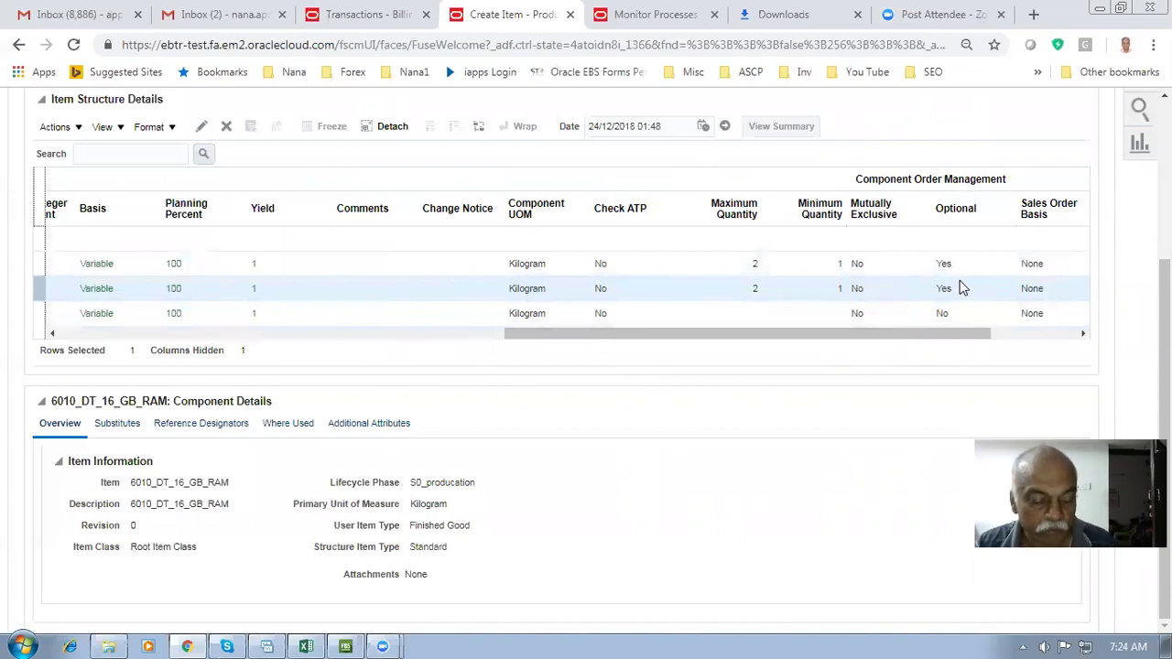
pyautogui.hotkey('alt', 'Tab')
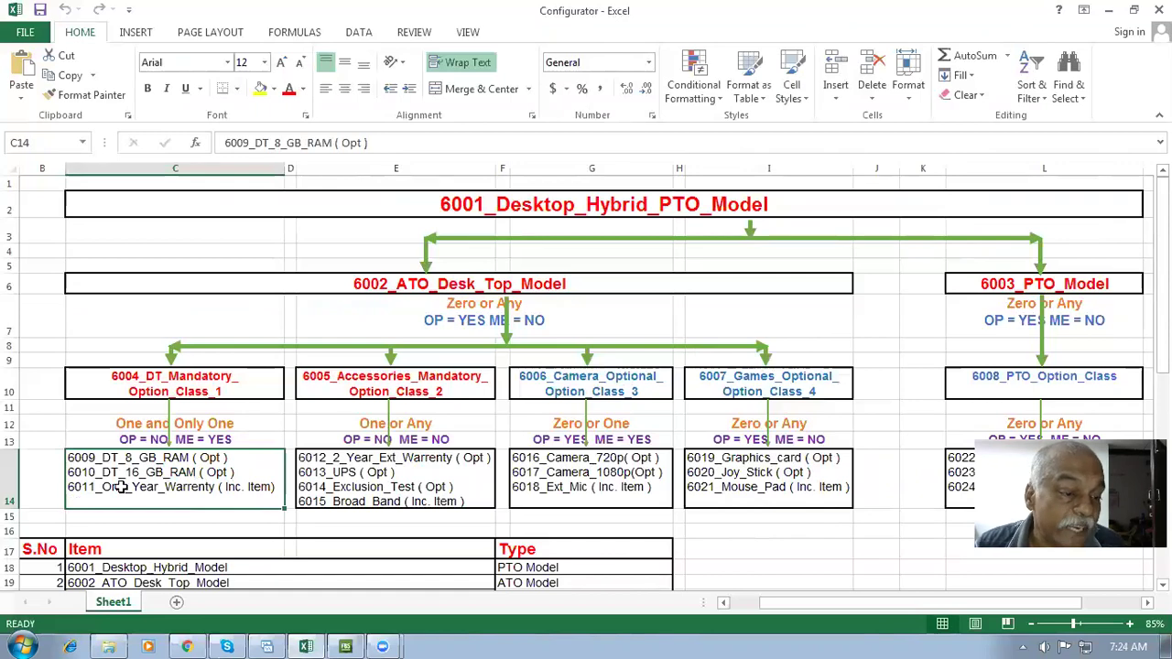
pyautogui.hotkey('alt', 'Tab')
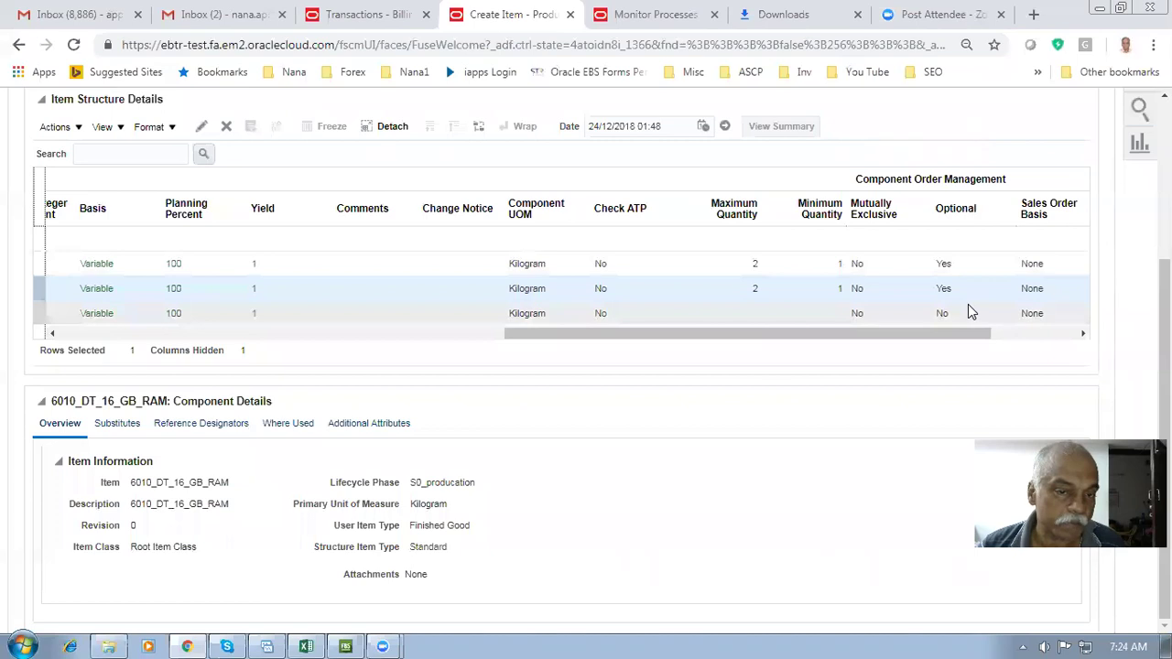
# Finish editing the primary structure of 5004_mand_opt_class and return to the item
pyautogui.scroll(2, 1035, 194)
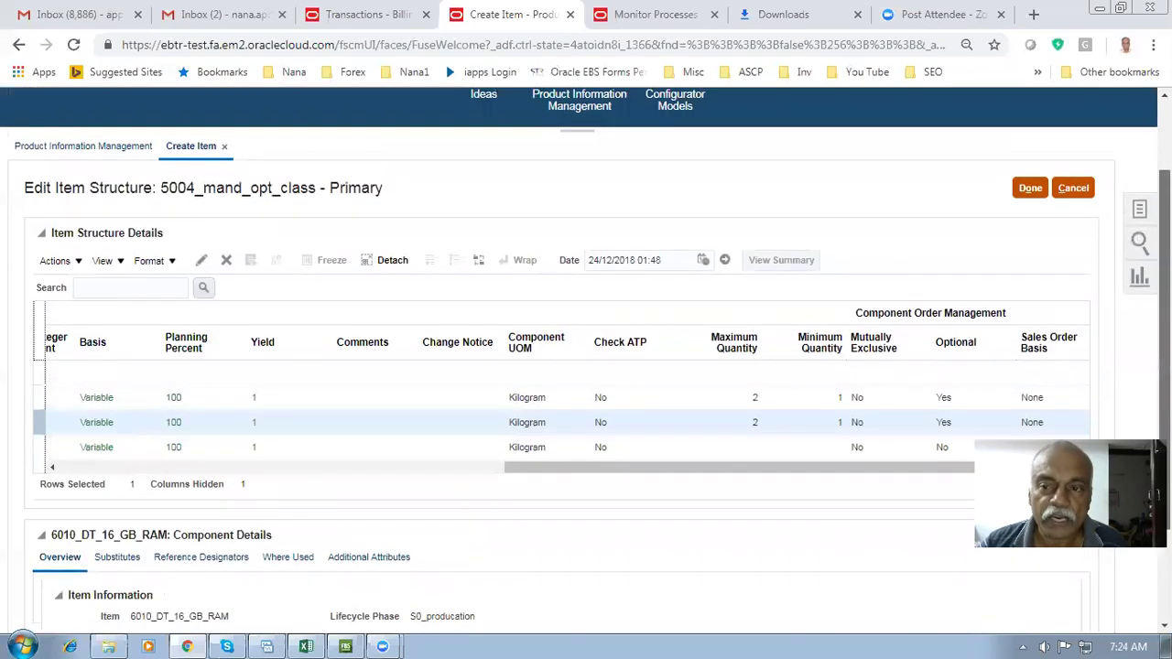
pyautogui.click(1033, 190)
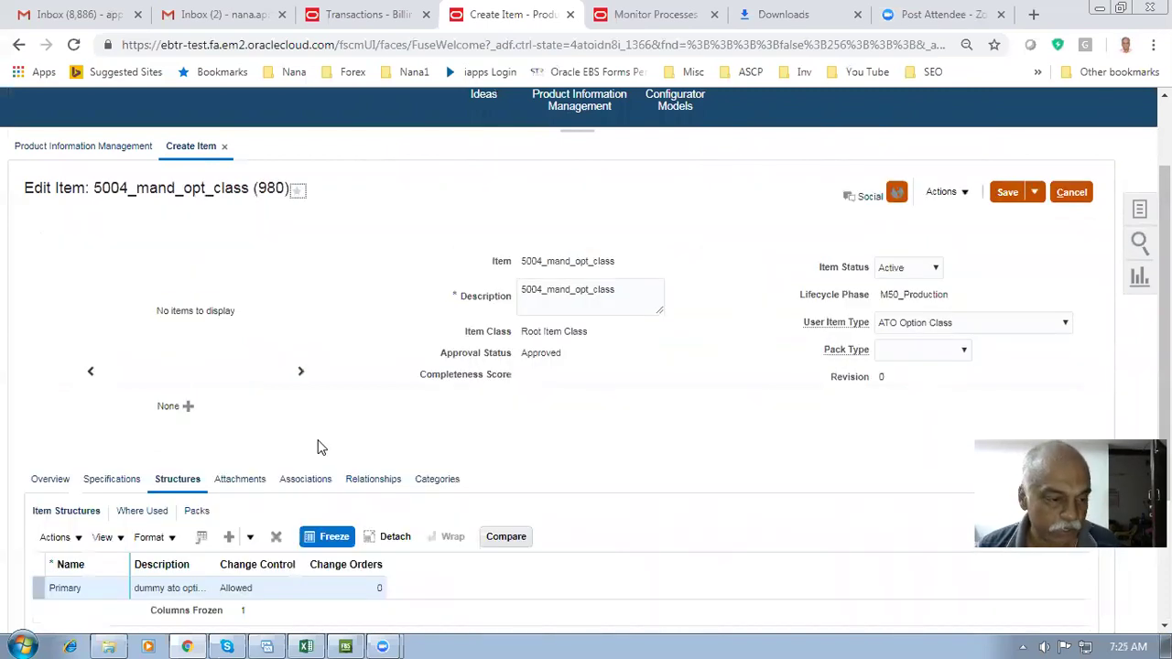
pyautogui.scroll(-1, 320, 447)
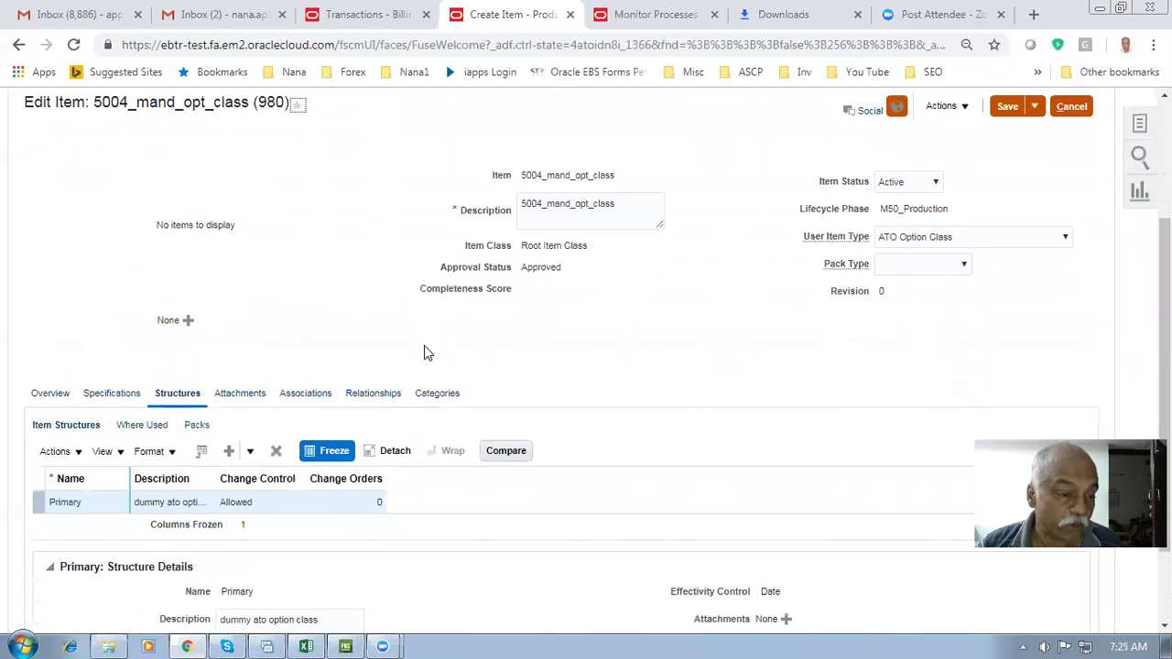
# Switch to the Configurator workbook in Excel and examine the 6004 mandatory option class, its OP and ME rule, and its components
pyautogui.hotkey('alt', 'Tab')
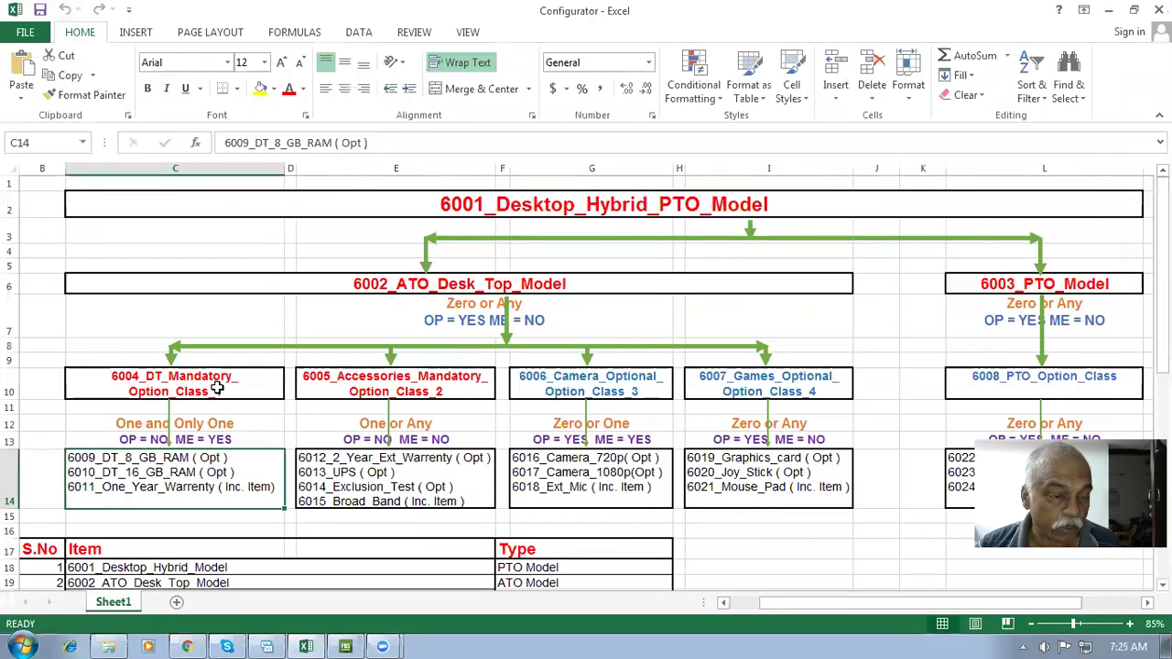
pyautogui.click(190, 378)
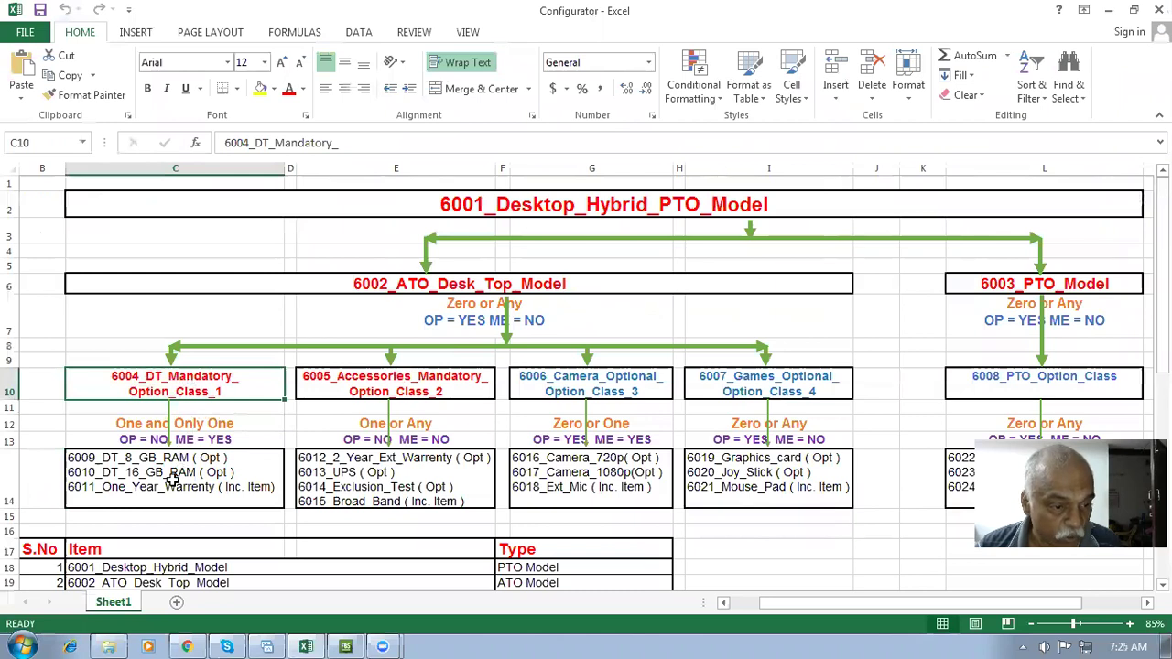
pyautogui.click(175, 476)
pyautogui.click(190, 375)
pyautogui.click(219, 475)
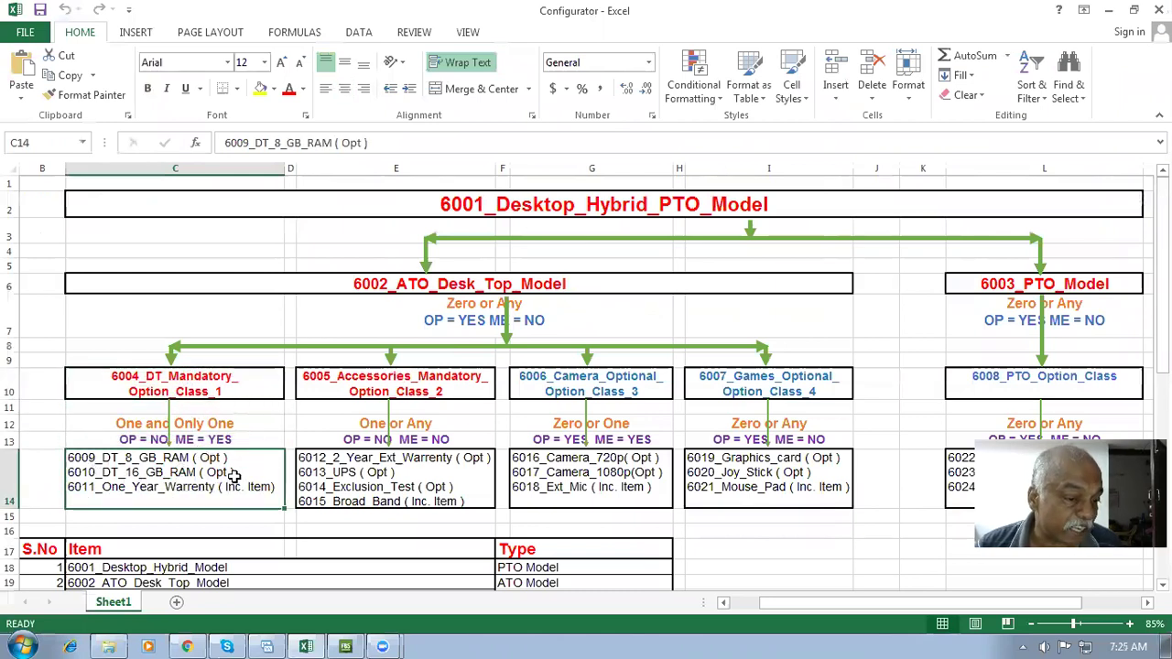
pyautogui.click(137, 443)
pyautogui.click(127, 376)
pyautogui.click(148, 436)
pyautogui.click(151, 385)
pyautogui.click(163, 432)
pyautogui.click(160, 439)
pyautogui.click(166, 473)
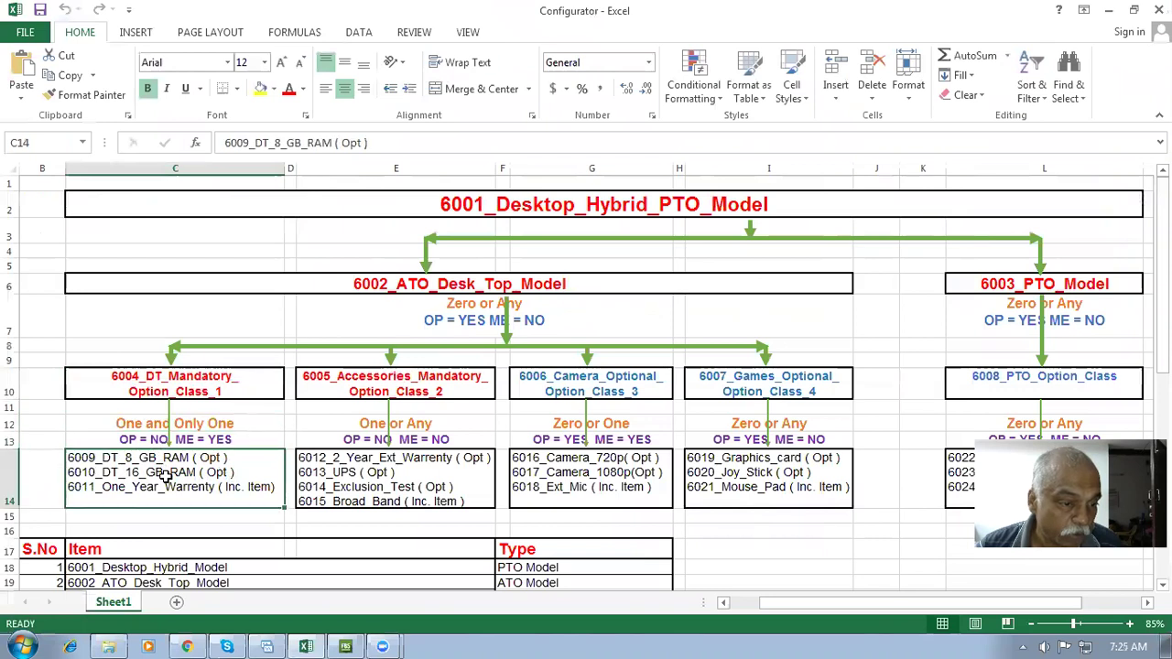
# Back in Oracle in Chrome, open the item's organization associations and search for organization 981 to add
pyautogui.hotkey('alt', 'Tab')
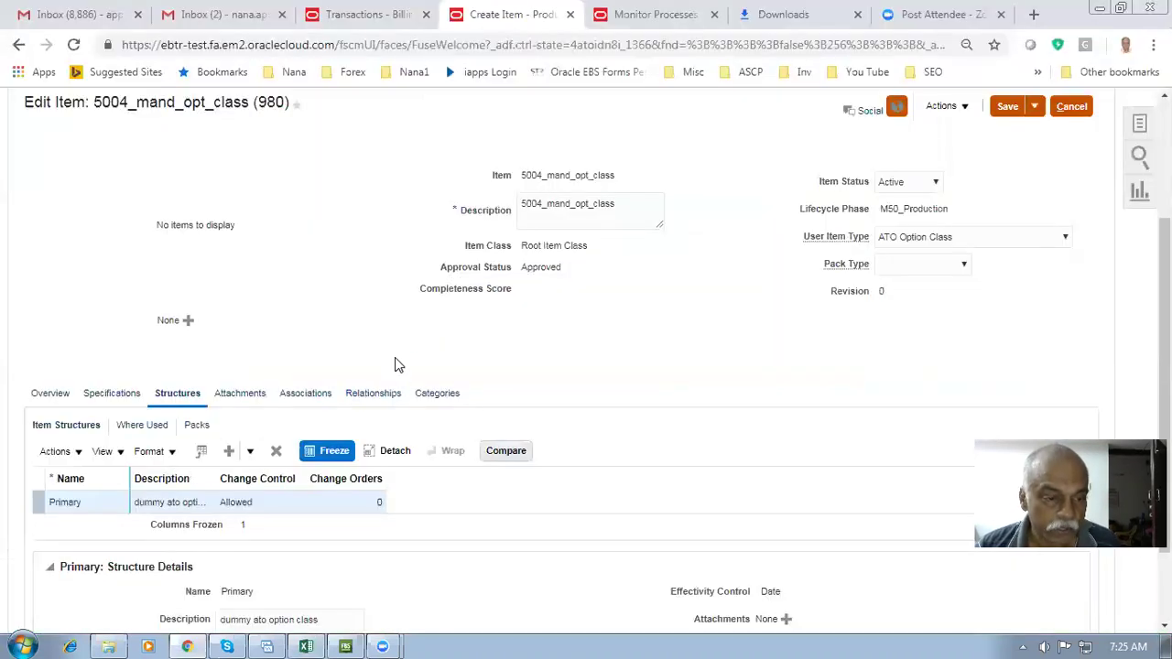
pyautogui.click(306, 396)
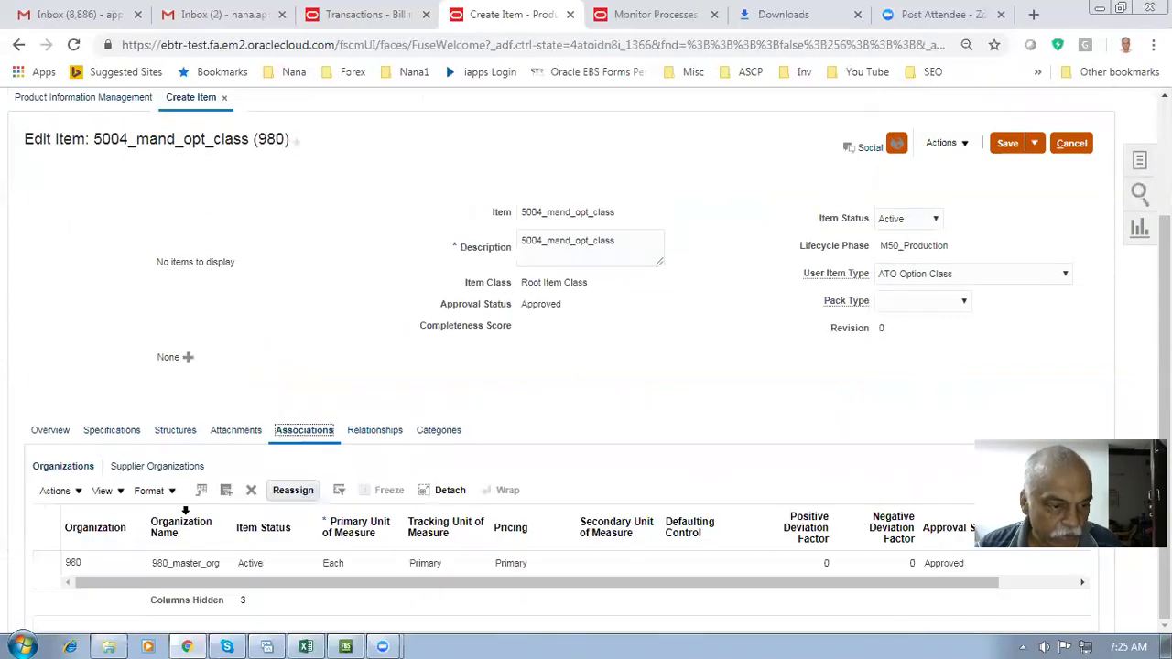
pyautogui.click(53, 490)
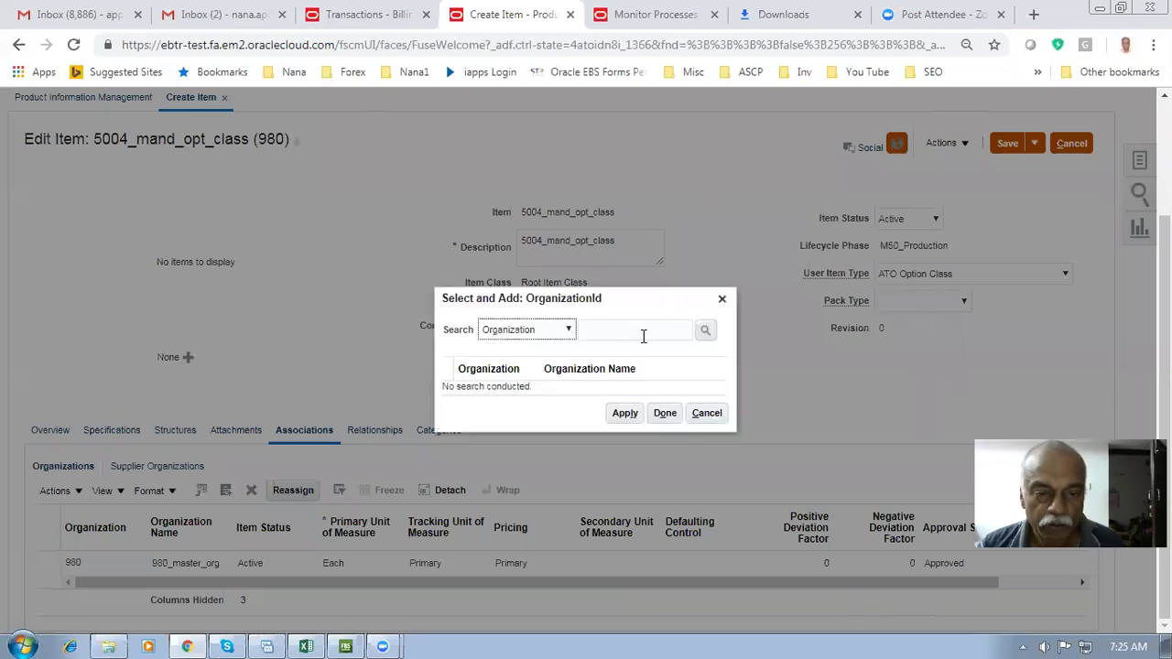
pyautogui.click(644, 332)
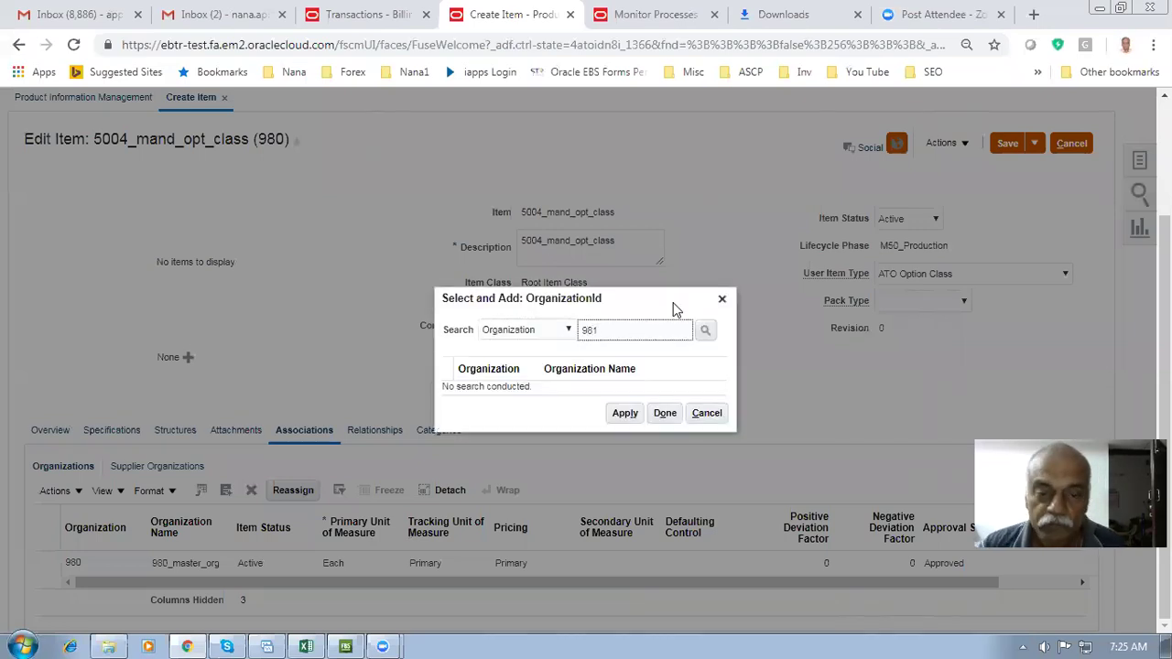
pyautogui.write('981')
pyautogui.press('Return')
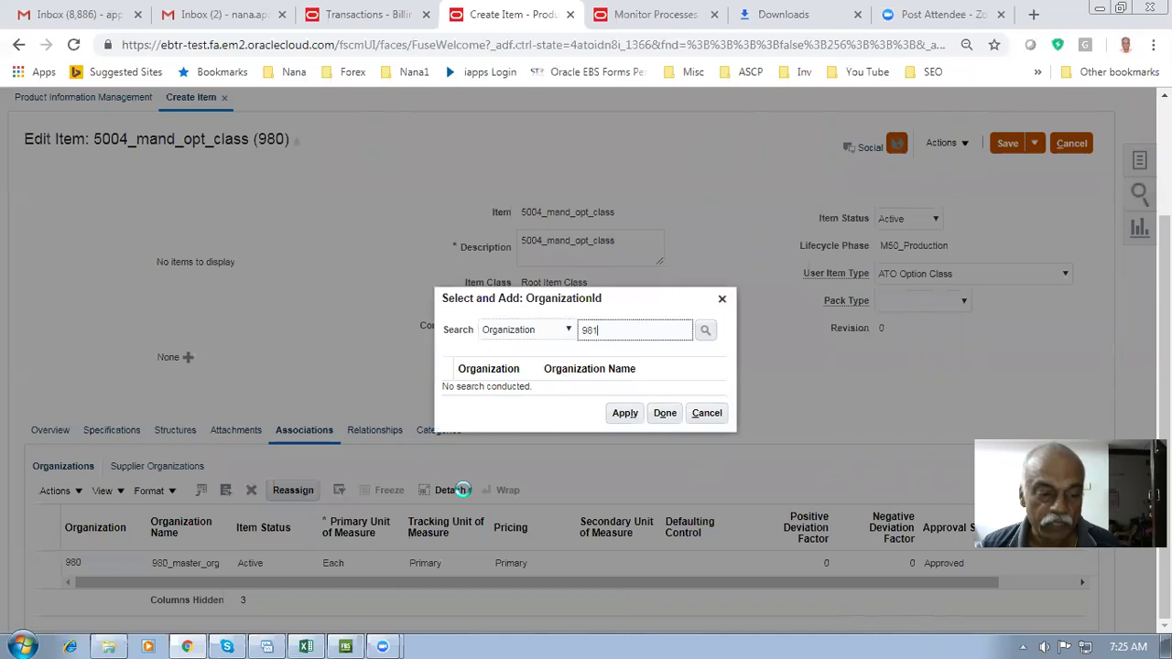
pyautogui.moveTo(273, 641)
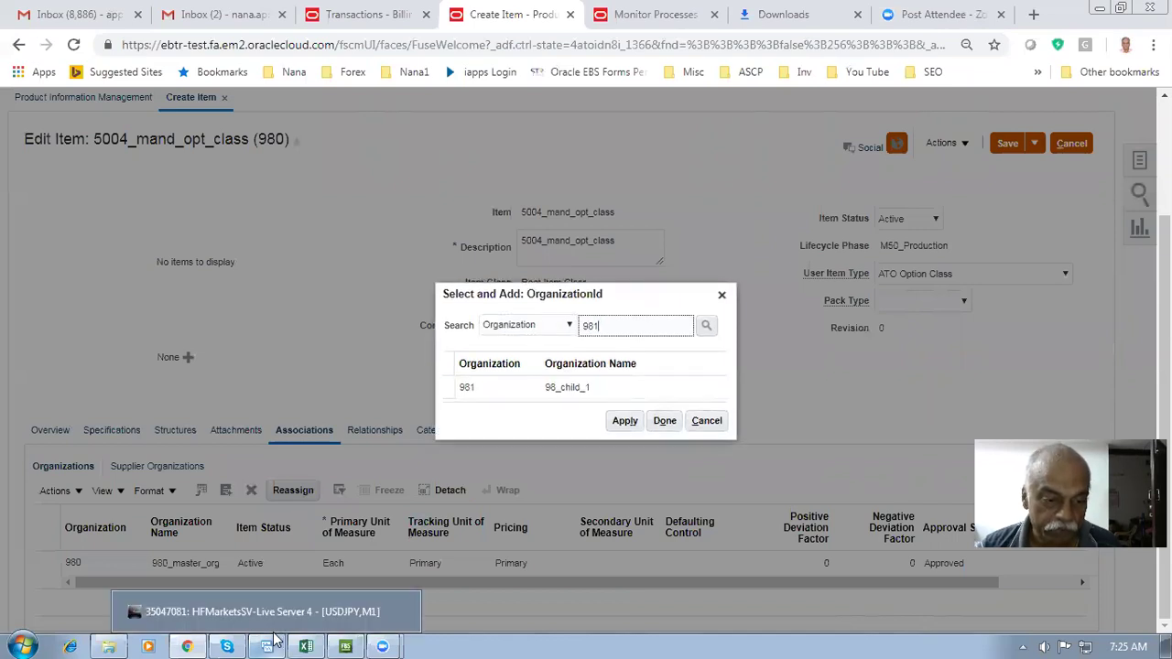
pyautogui.click(273, 640)
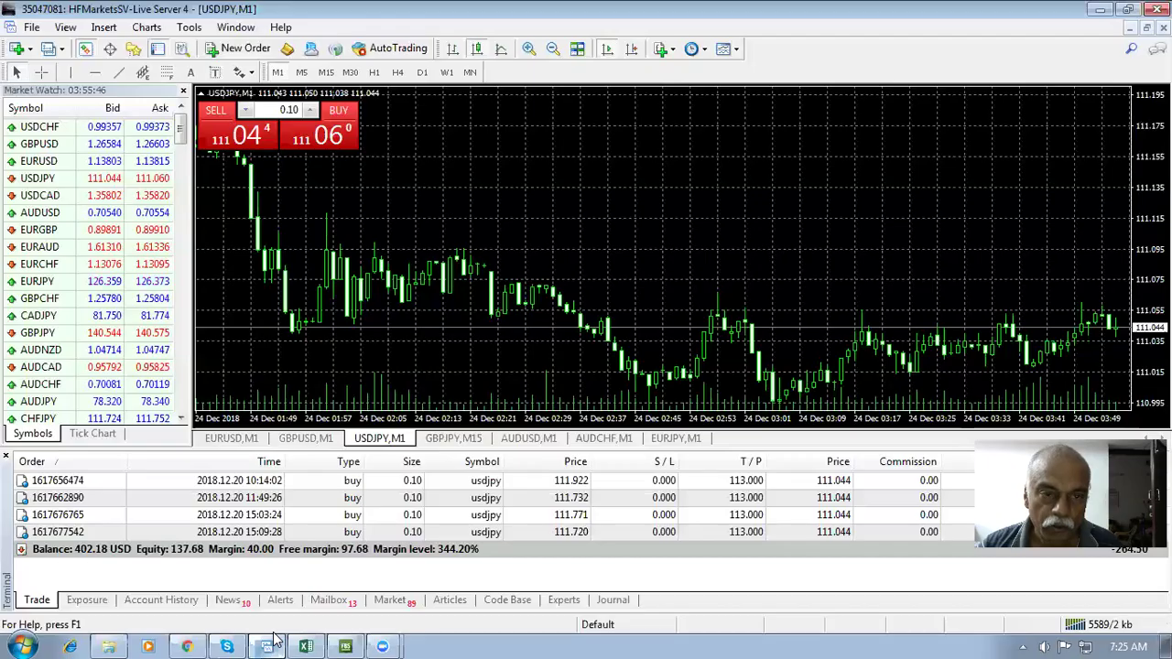
pyautogui.click(273, 641)
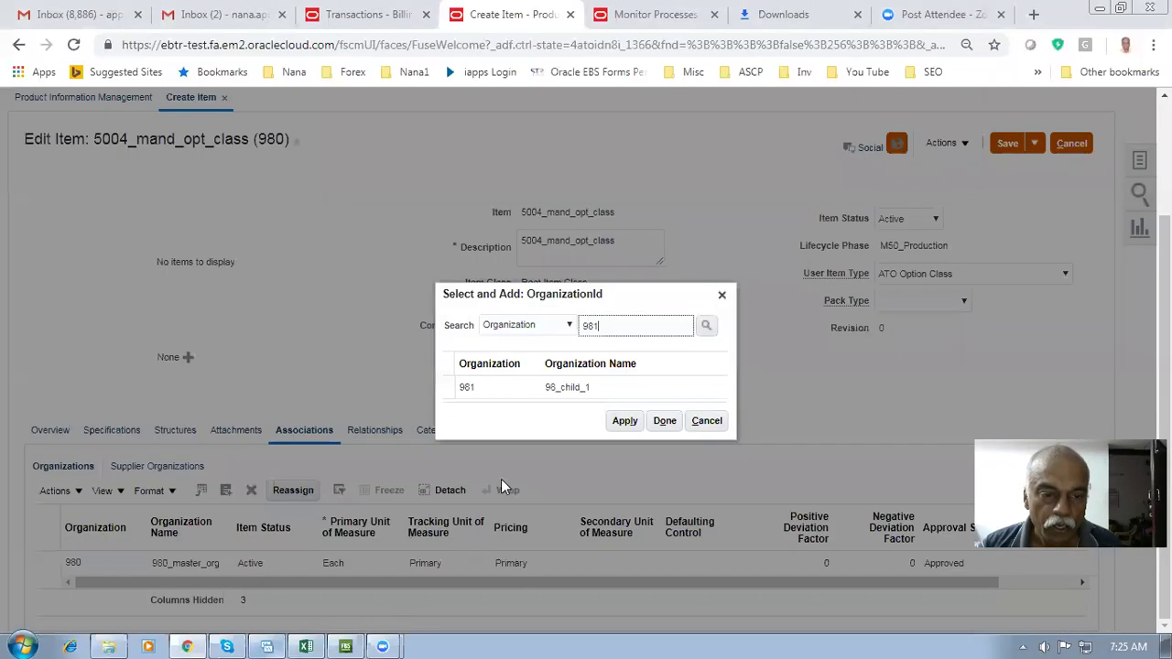
# Associate the 5004_mand_opt_class item with organization 981, 98_child_1
pyautogui.click(626, 424)
pyautogui.click(664, 424)
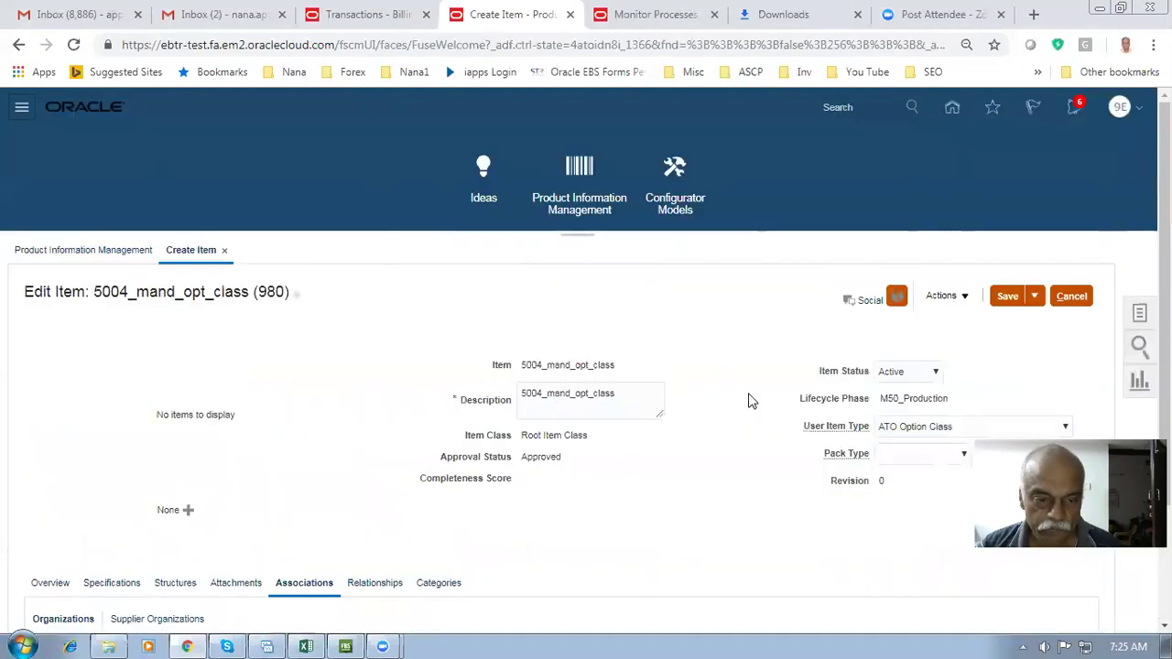
pyautogui.scroll(-2, 672, 477)
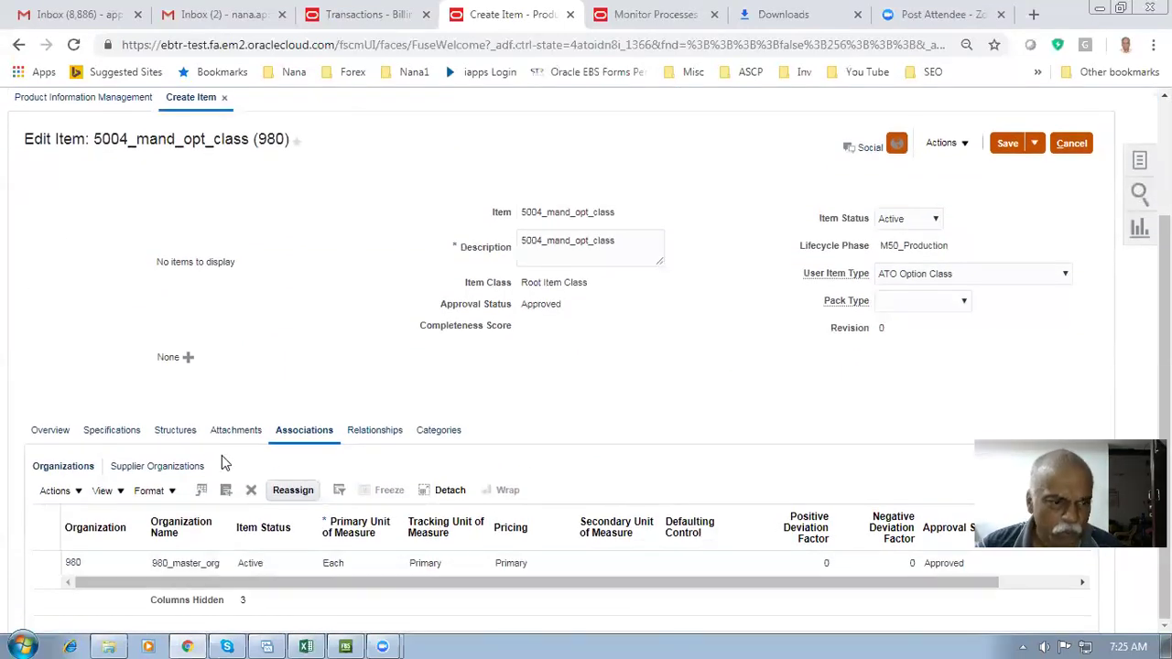
pyautogui.click(55, 490)
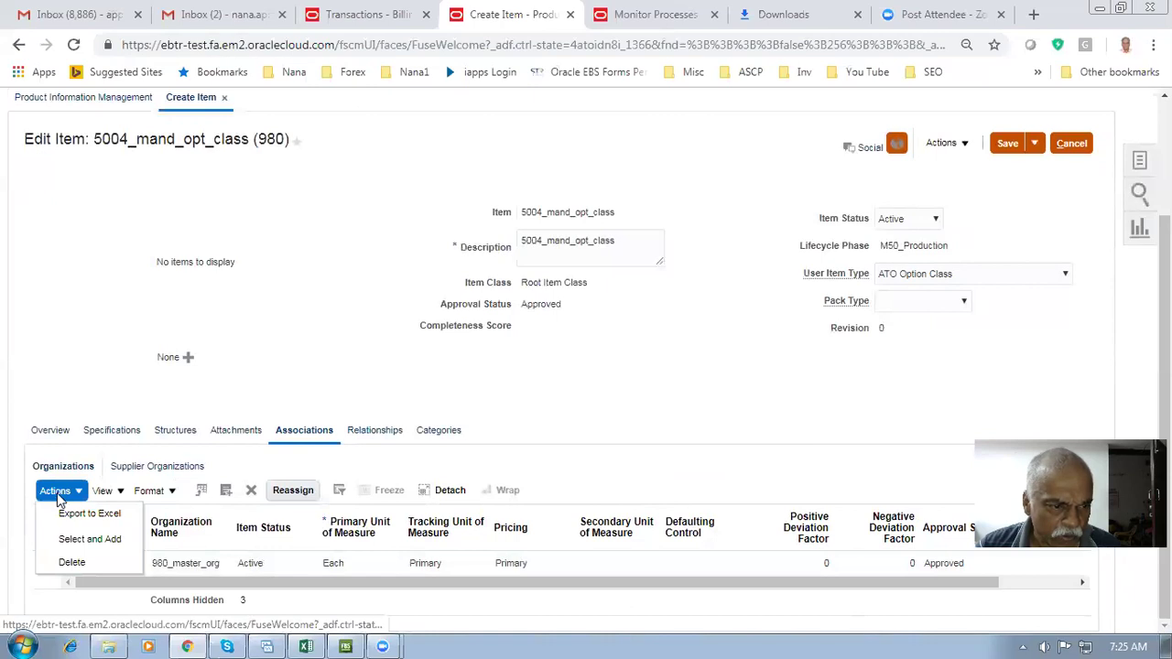
pyautogui.click(71, 538)
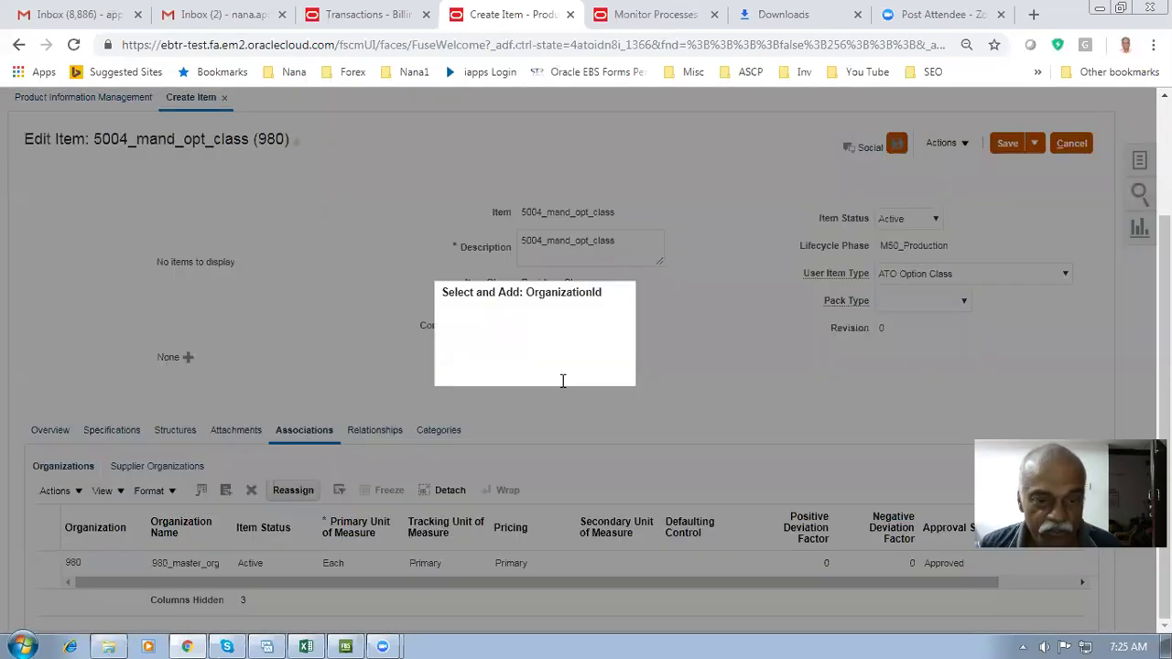
pyautogui.click(614, 385)
pyautogui.click(624, 421)
pyautogui.click(668, 421)
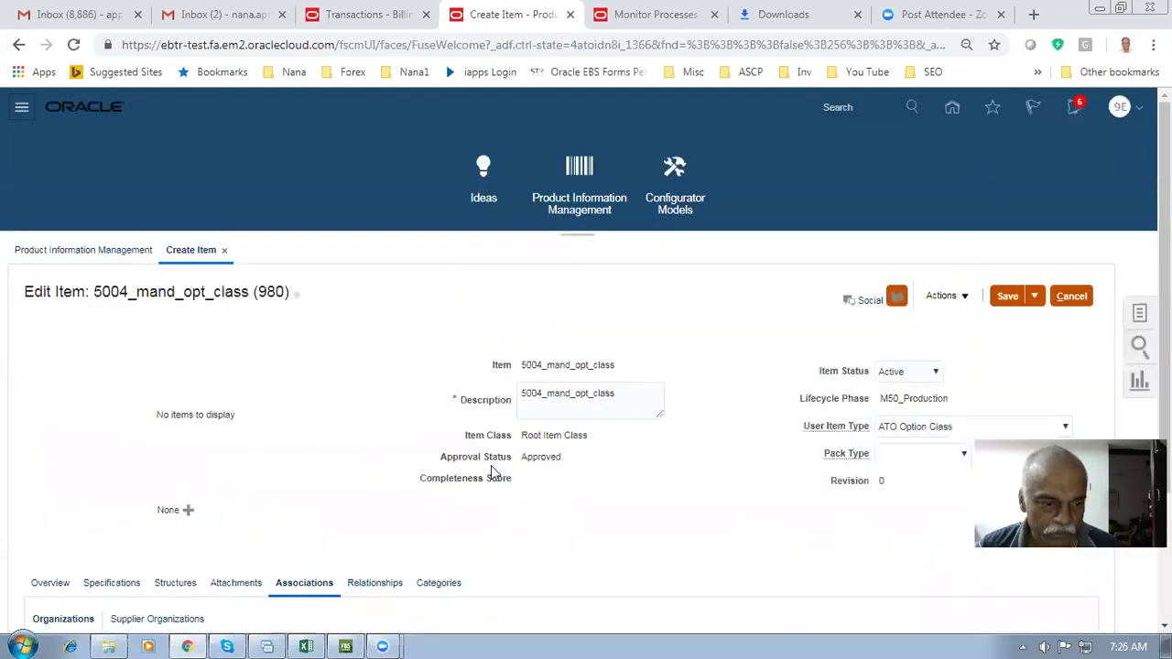
pyautogui.scroll(-1, 488, 471)
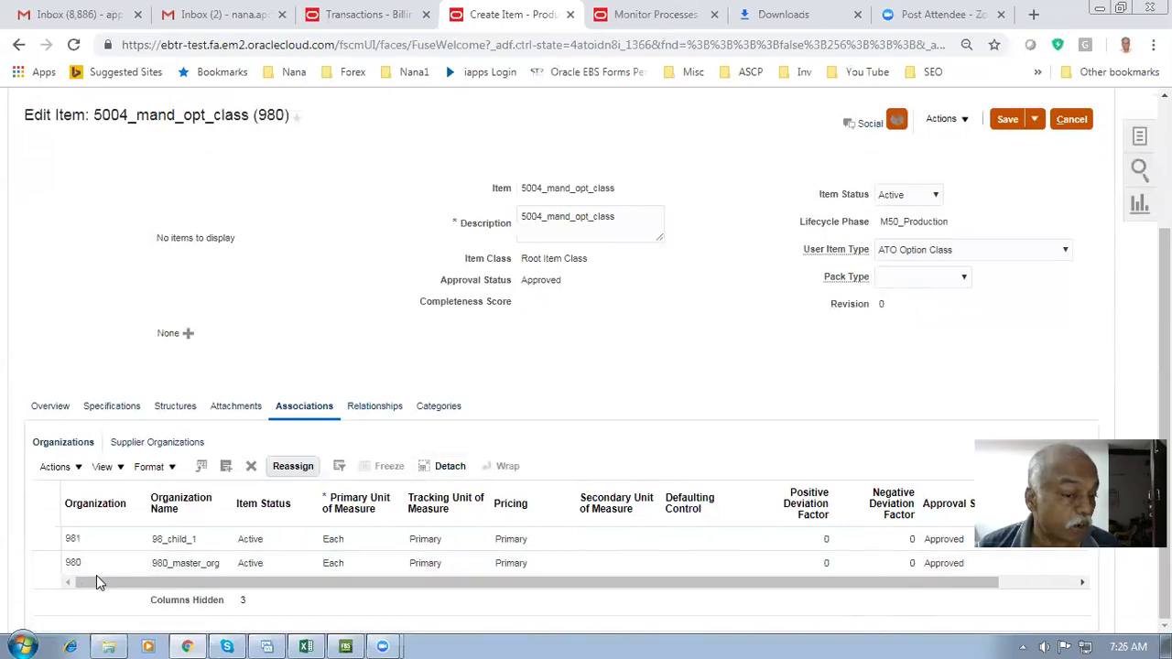
# Check the item's rows for organizations 980 and 981, and save and close the item
pyautogui.click(95, 562)
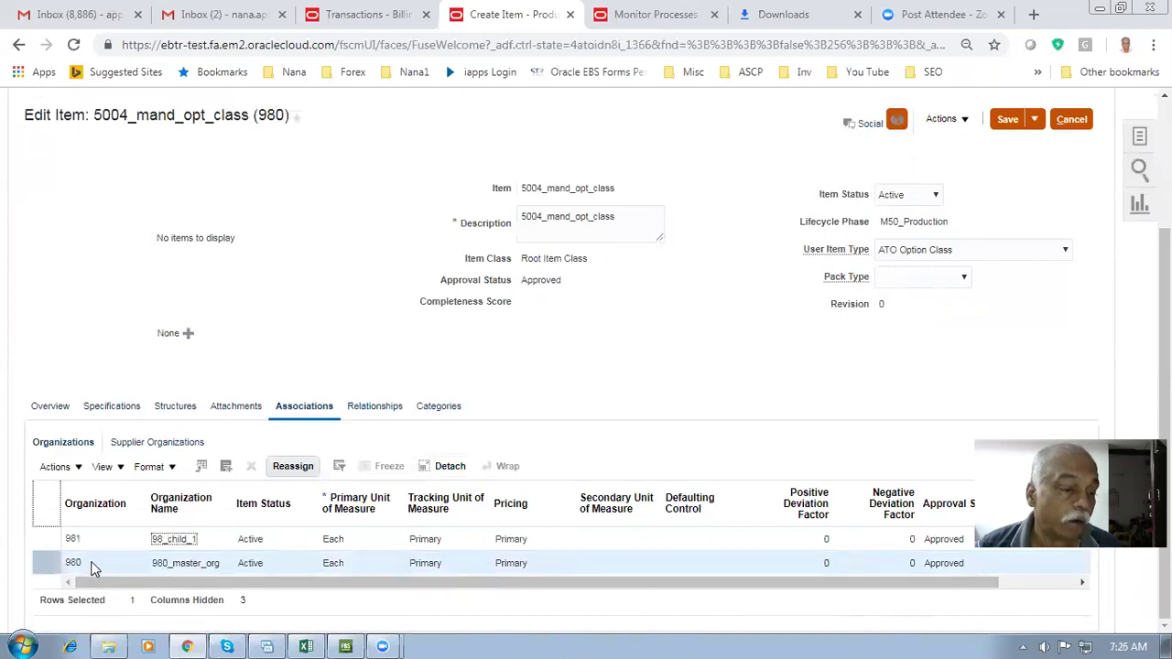
pyautogui.click(95, 537)
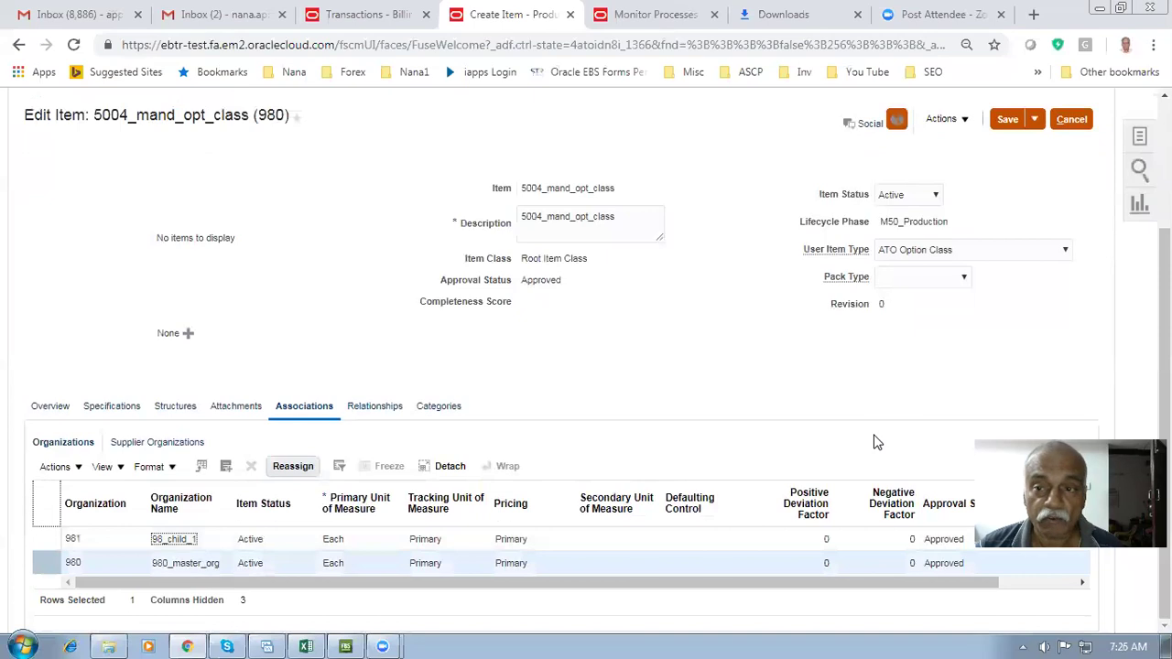
pyautogui.scroll(2, 876, 439)
pyautogui.click(1037, 295)
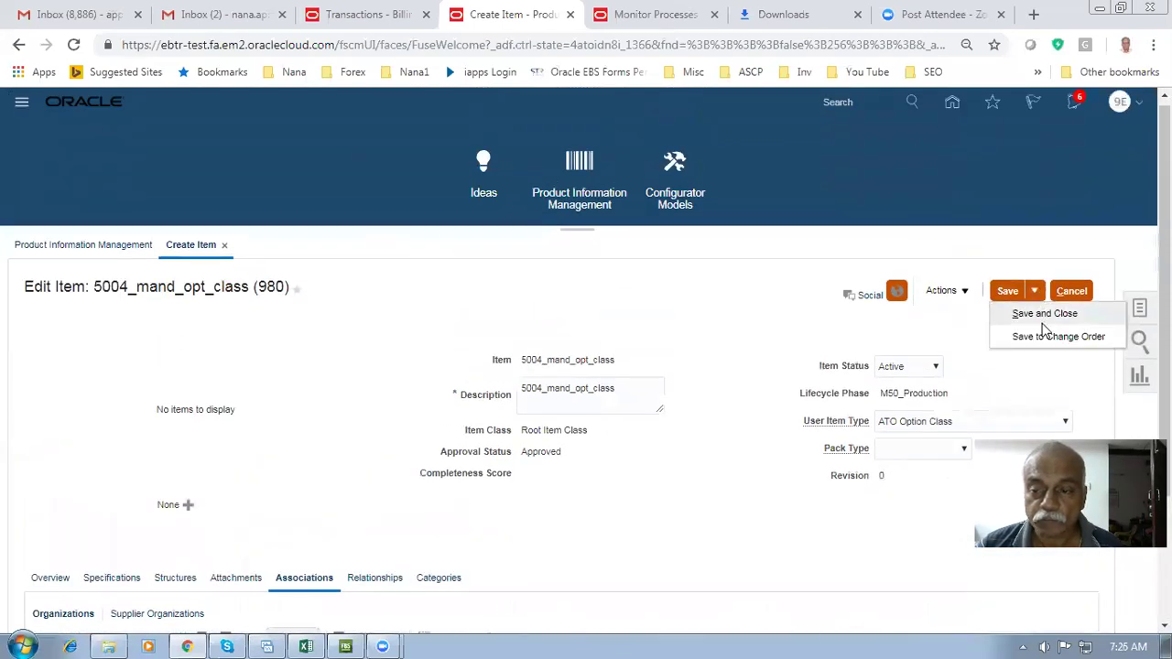
pyautogui.click(1025, 315)
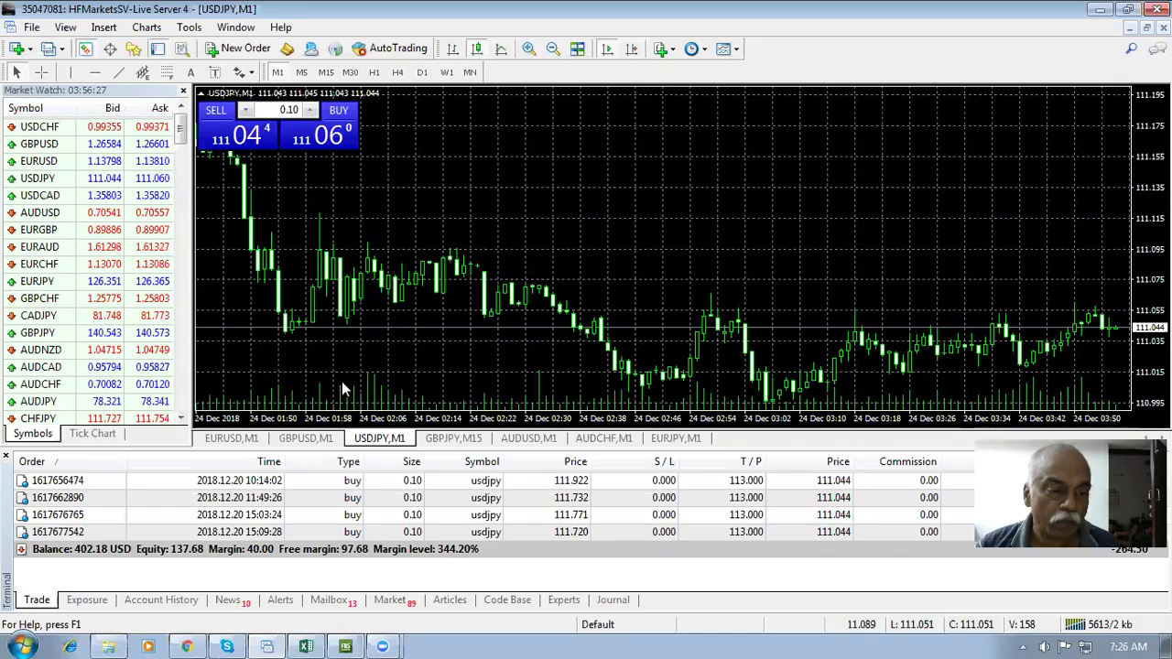
# Return to the Configurator workbook in Excel and review how the 6004 mandatory option class relates to its listed components
pyautogui.hotkey('alt', 'Tab')
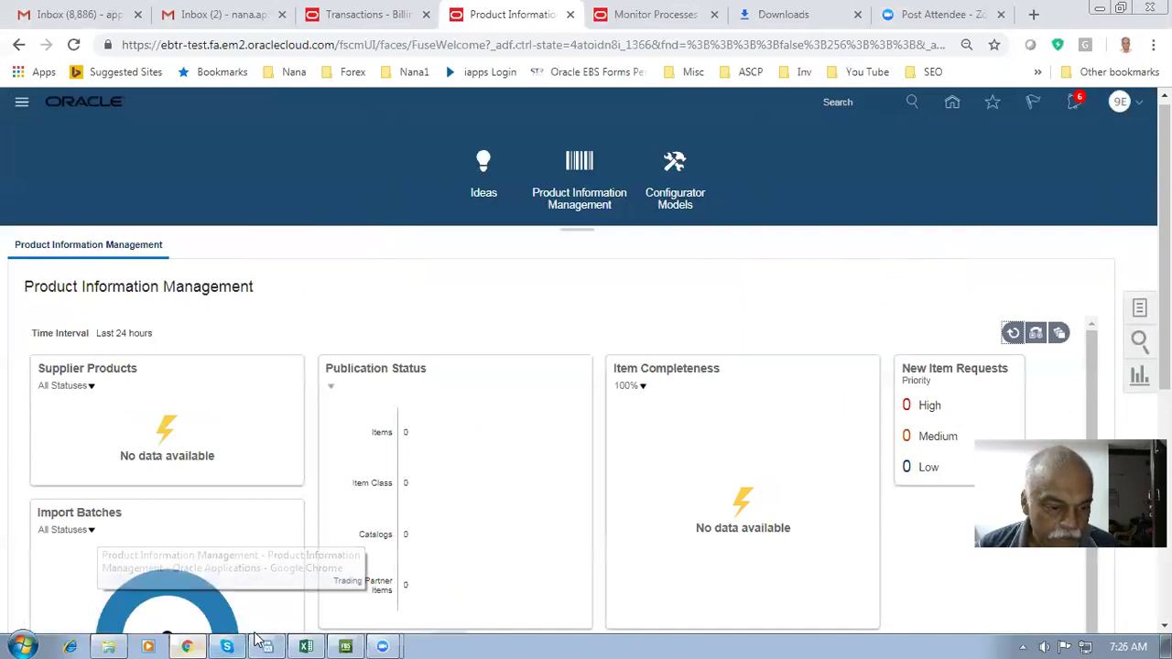
pyautogui.click(308, 642)
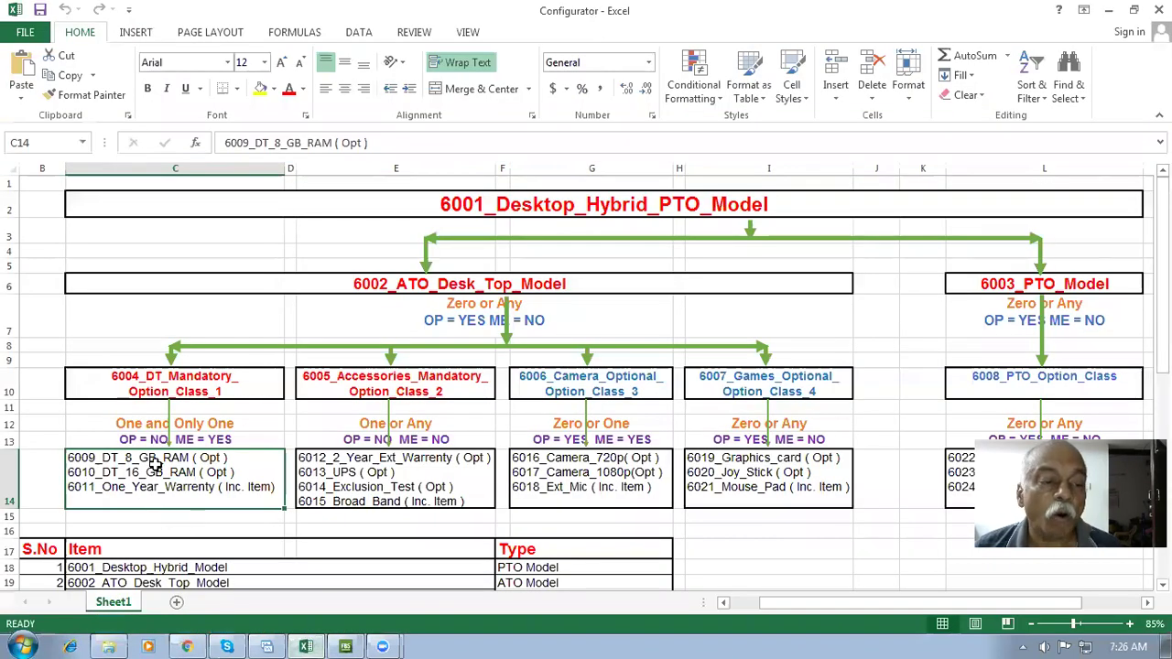
pyautogui.click(227, 376)
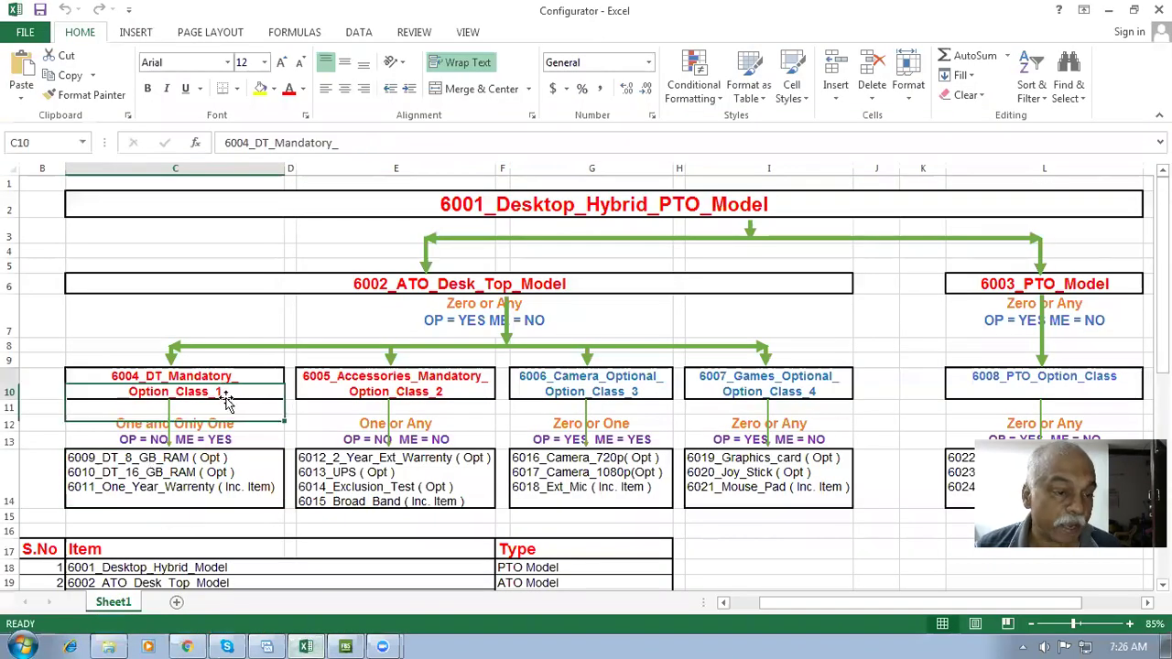
pyautogui.click(227, 481)
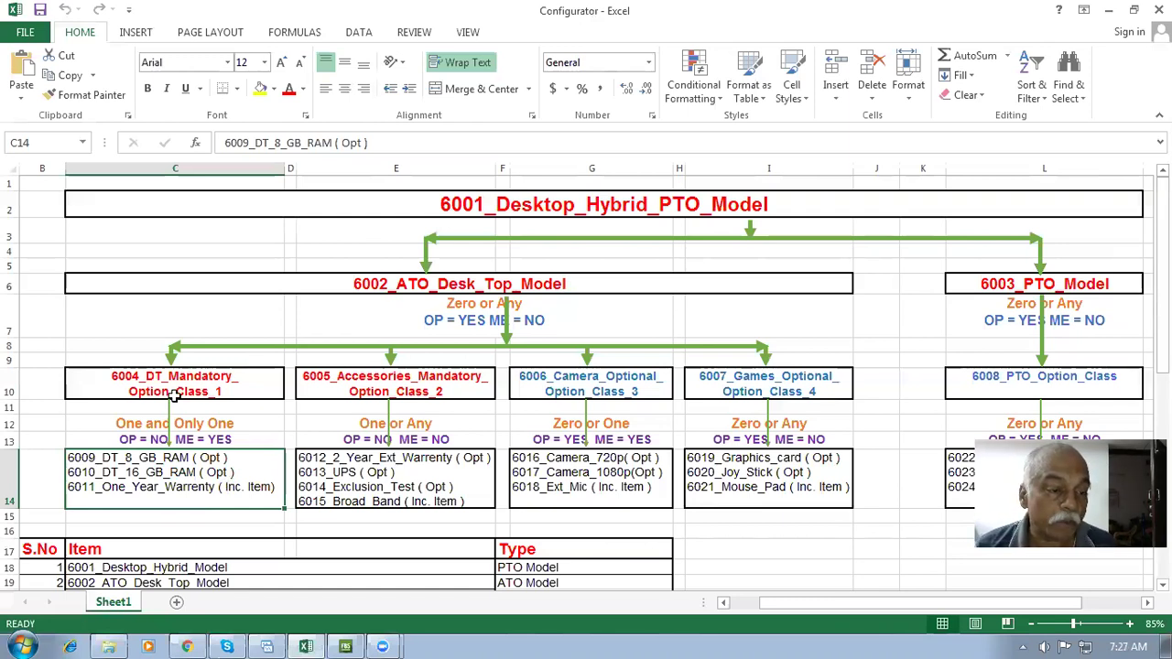
# In Oracle, browse for items starting with 5004 and check which organizations the matching items belong to
pyautogui.hotkey('alt', 'Tab')
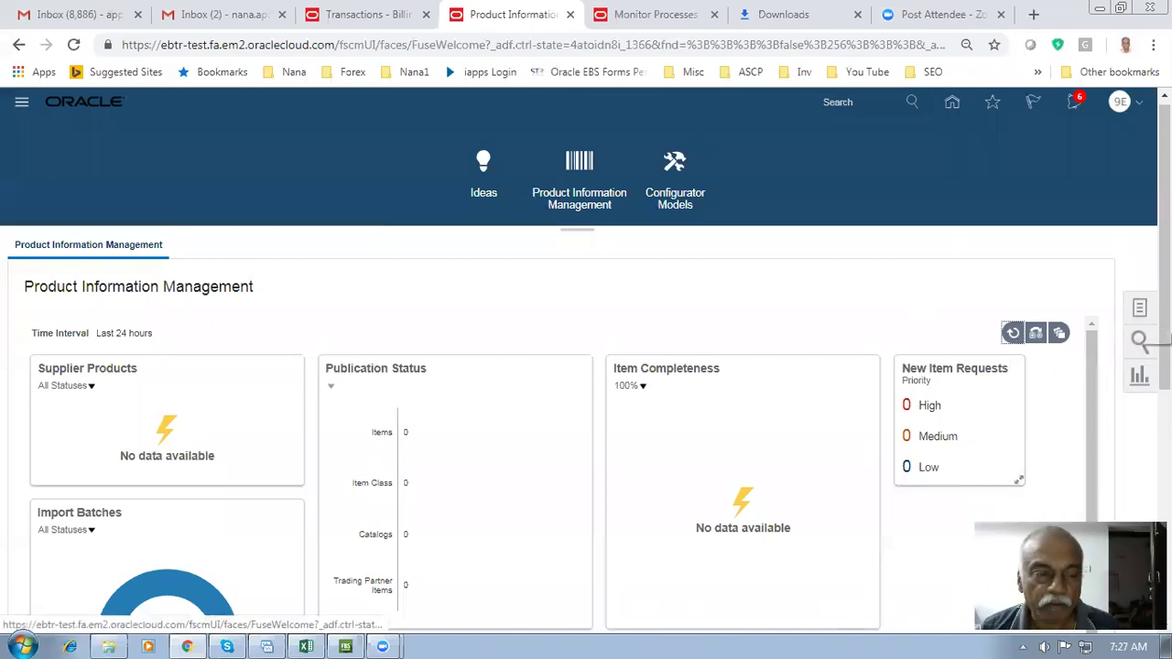
pyautogui.click(1141, 311)
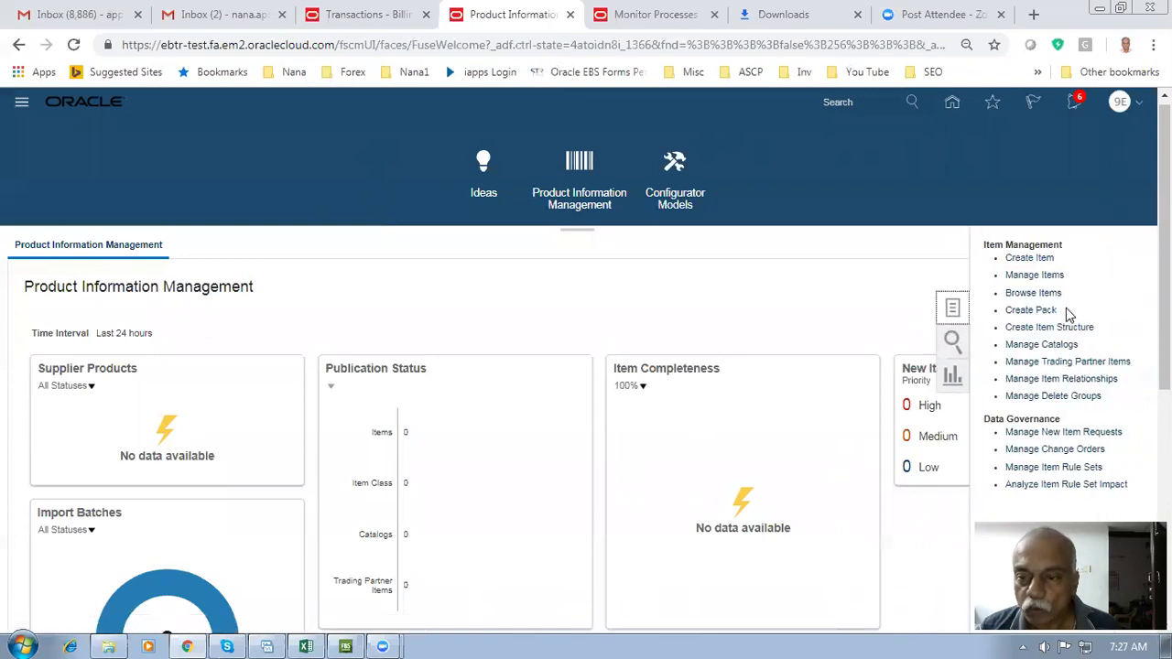
pyautogui.click(1051, 297)
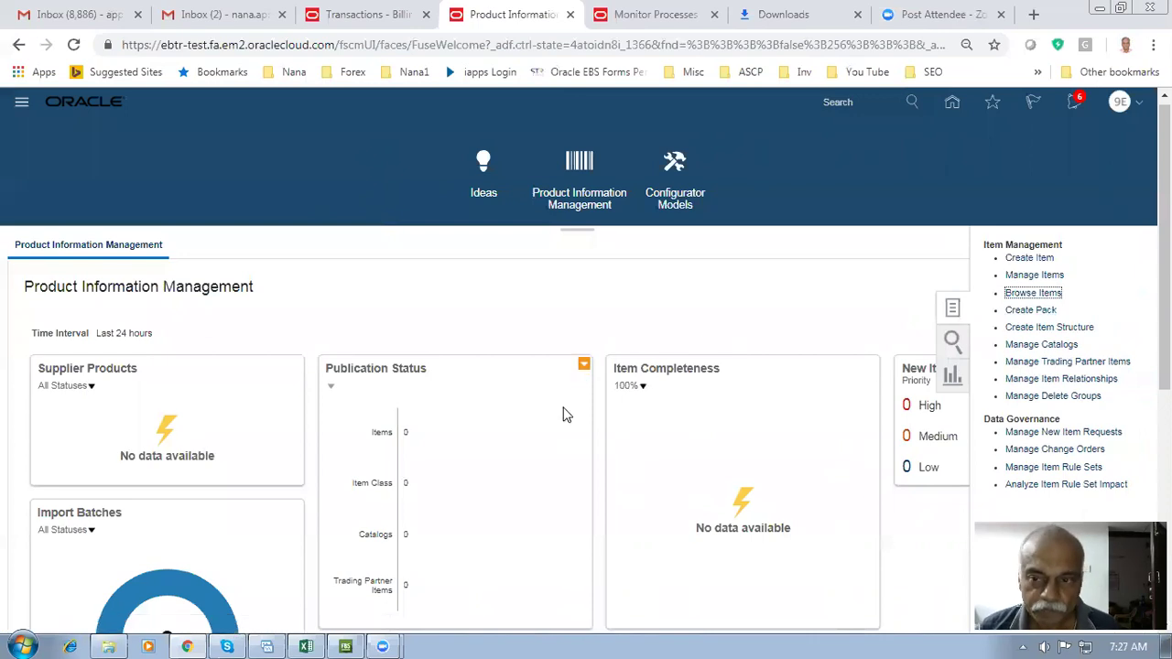
pyautogui.click(507, 544)
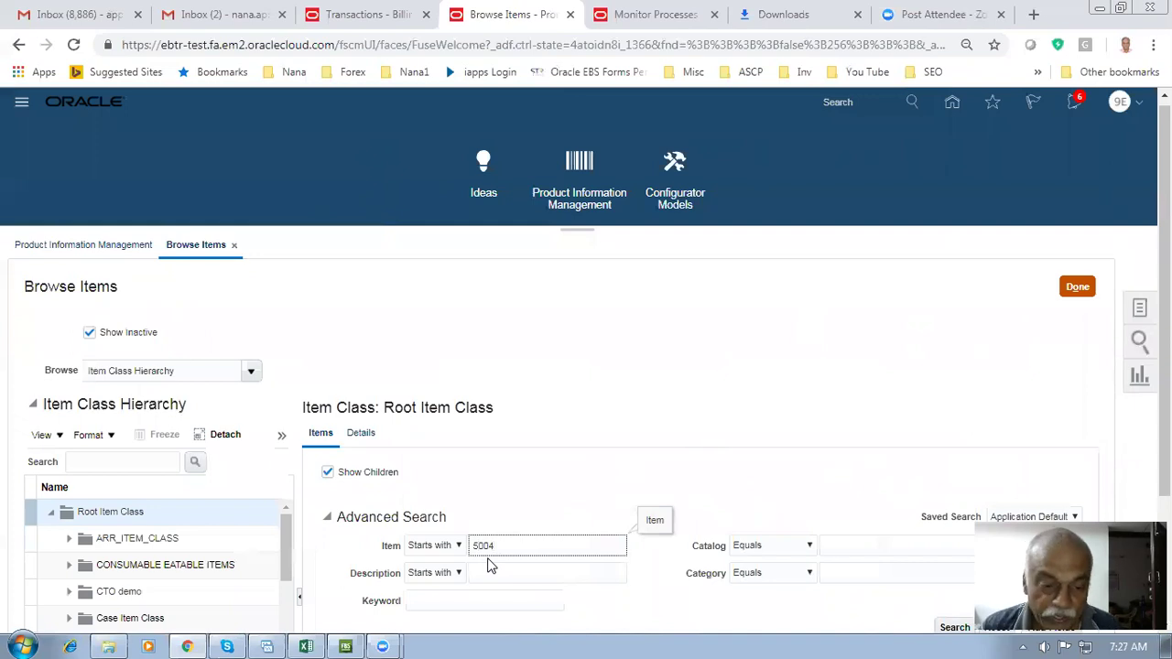
pyautogui.press('Return')
pyautogui.scroll(-3, 654, 605)
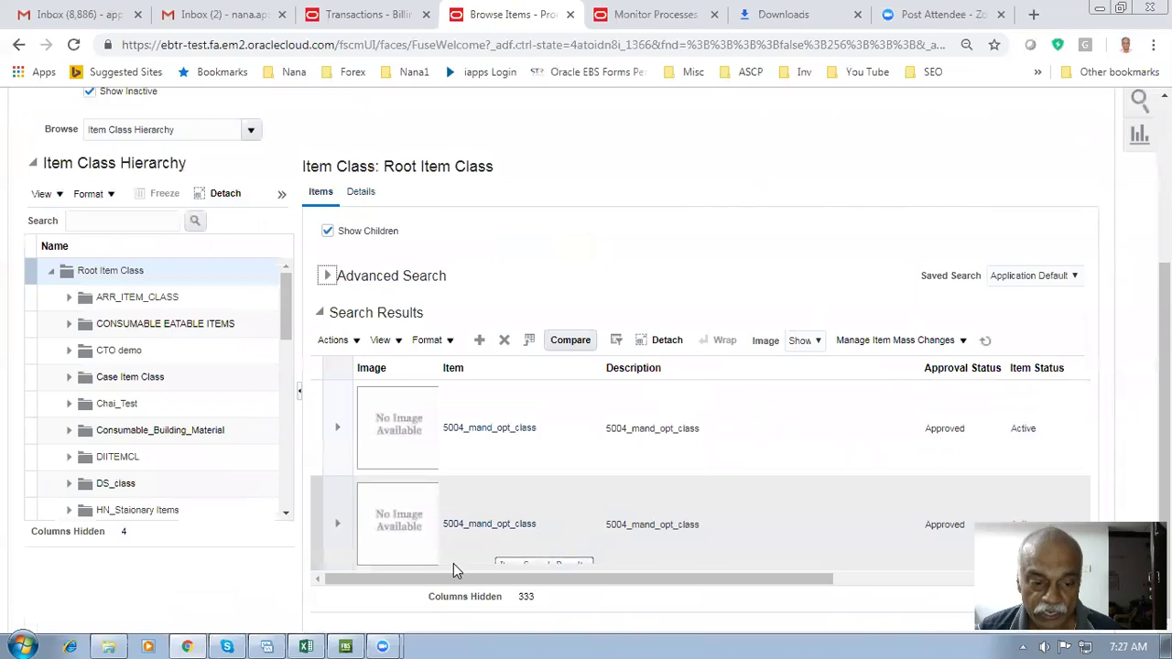
pyautogui.hscroll(5, 453, 563)
pyautogui.hscroll(2, 414, 578)
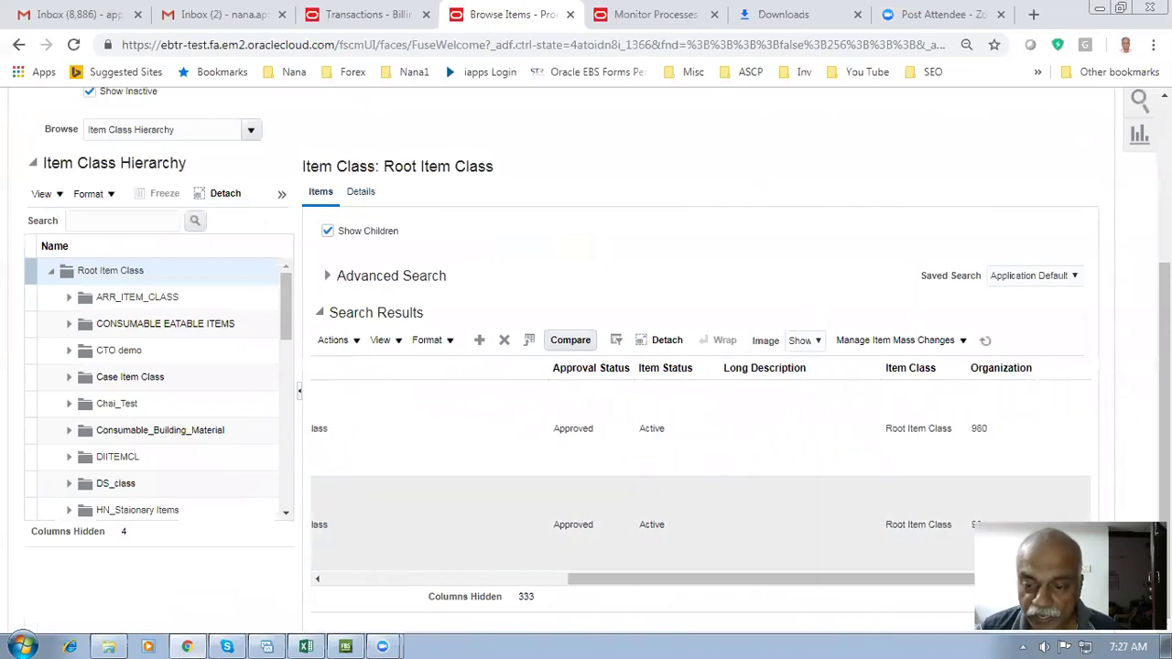
# Open the organization 981 record of 5004_mand_opt_class and display its item structures
pyautogui.moveTo(605, 578); pyautogui.dragTo(347, 581)
pyautogui.click(480, 525)
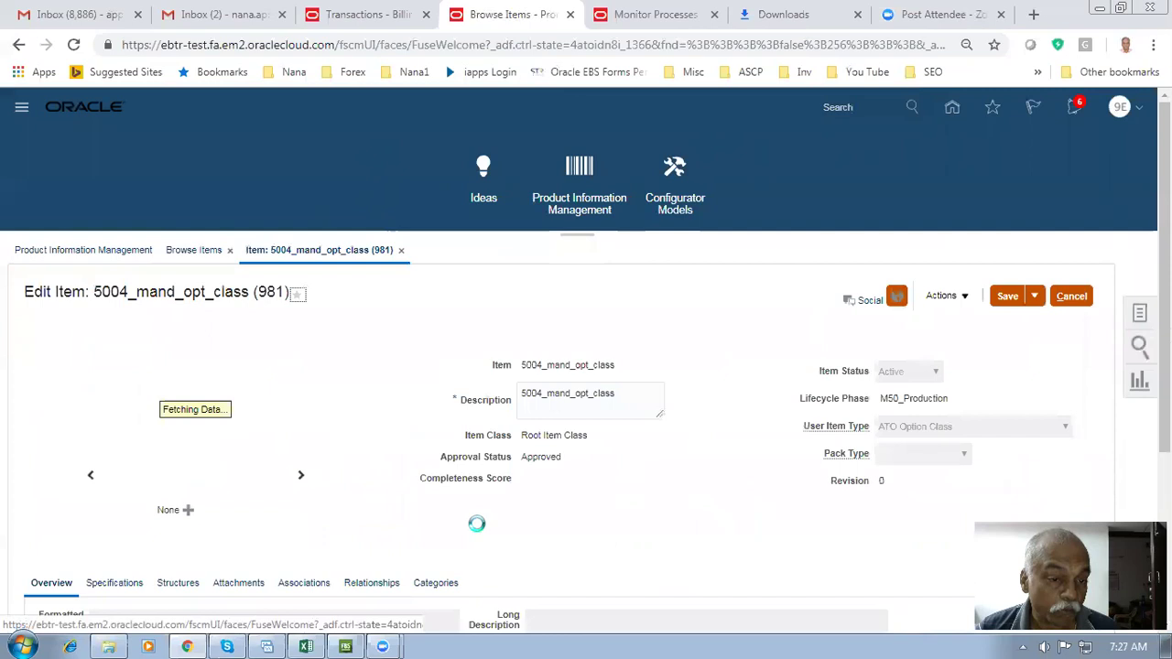
pyautogui.scroll(-3, 477, 526)
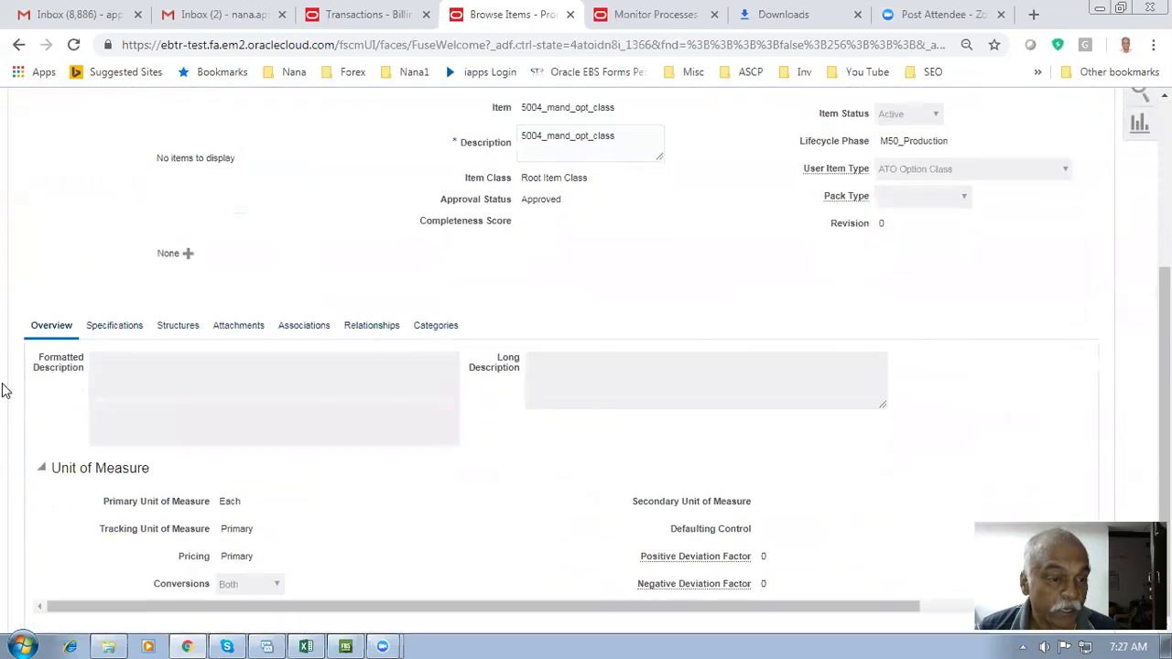
pyautogui.click(179, 329)
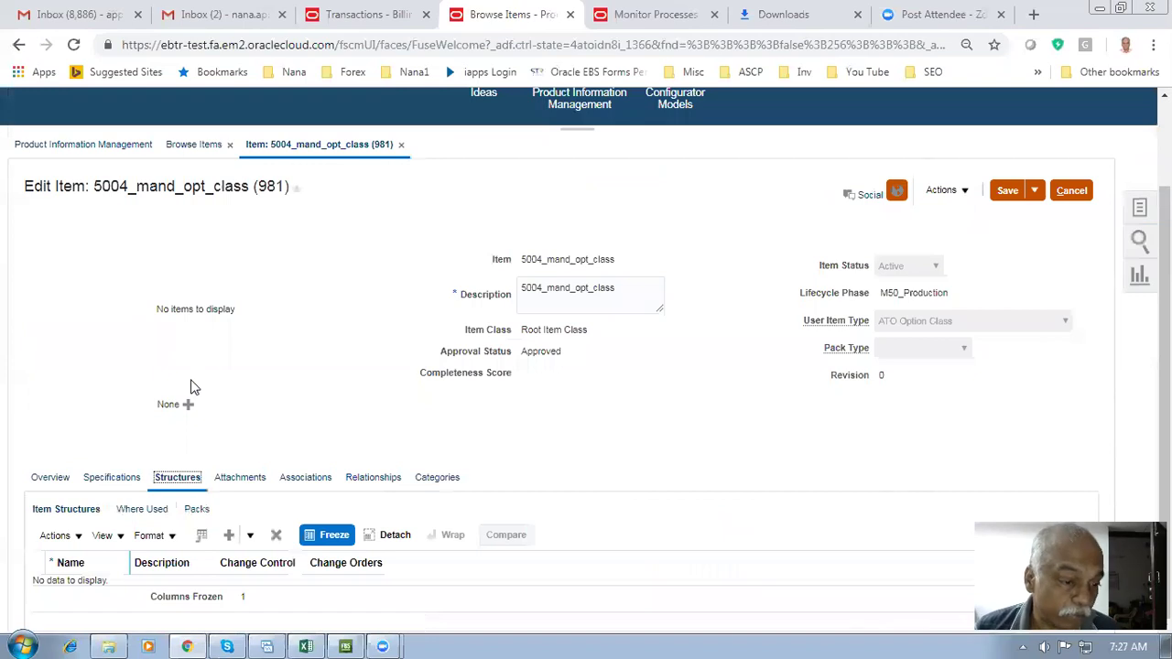
# Create the item's structure from common, using the Primary structure of 5004_mand_opt_class in 980_master_org as the source
pyautogui.click(53, 536)
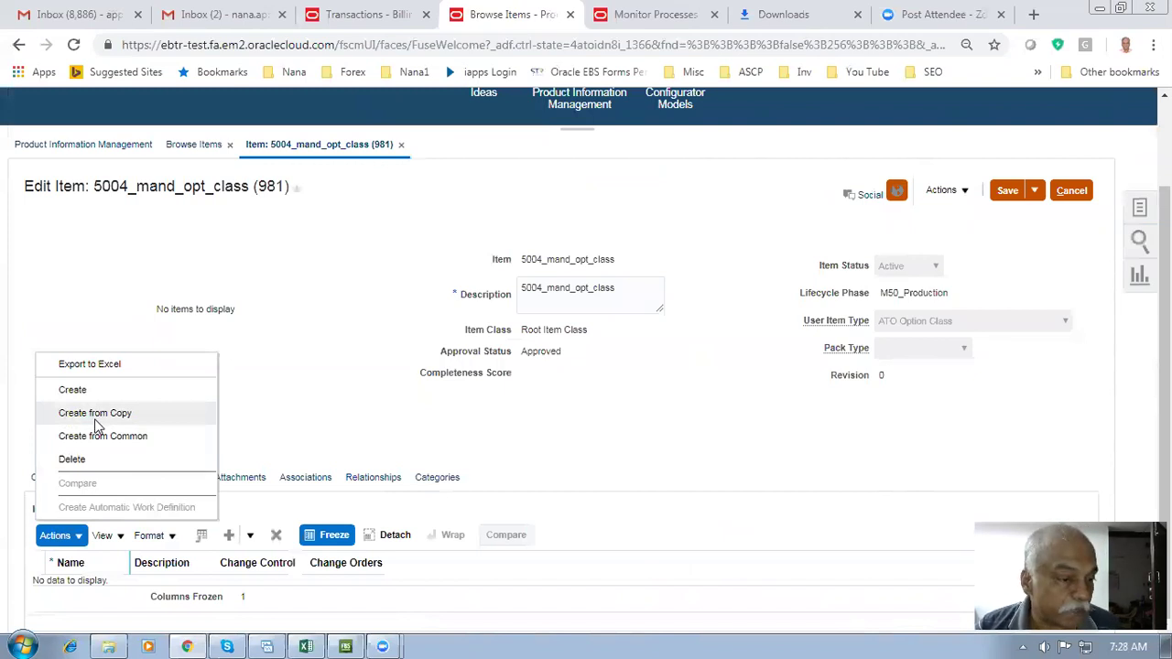
pyautogui.click(106, 437)
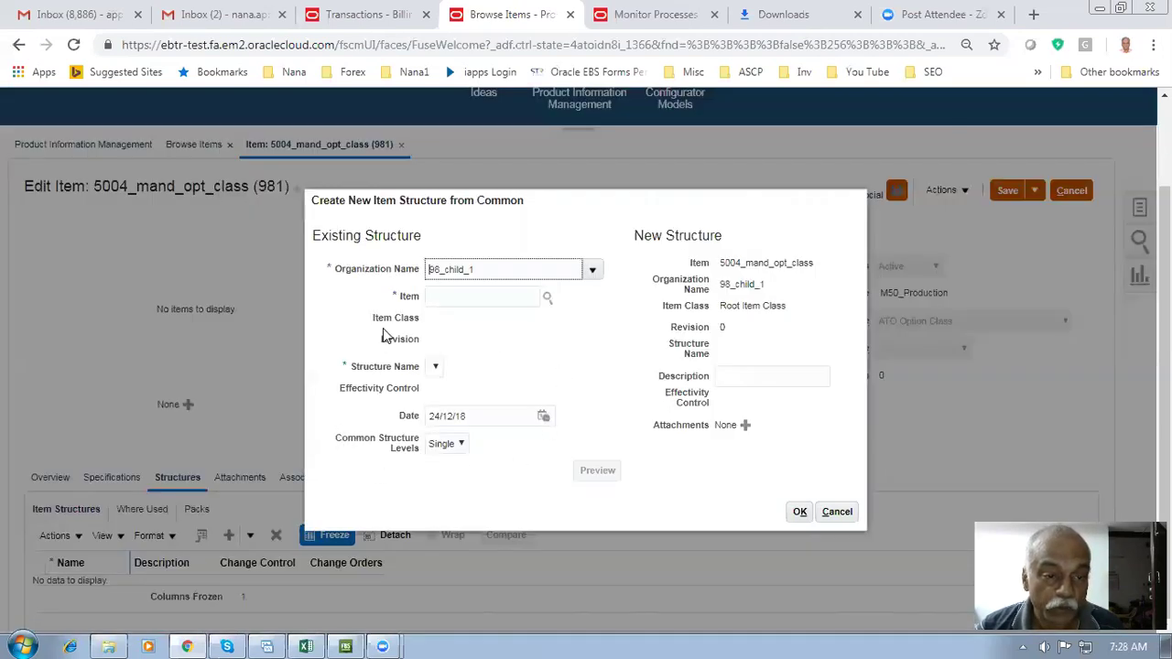
pyautogui.click(592, 271)
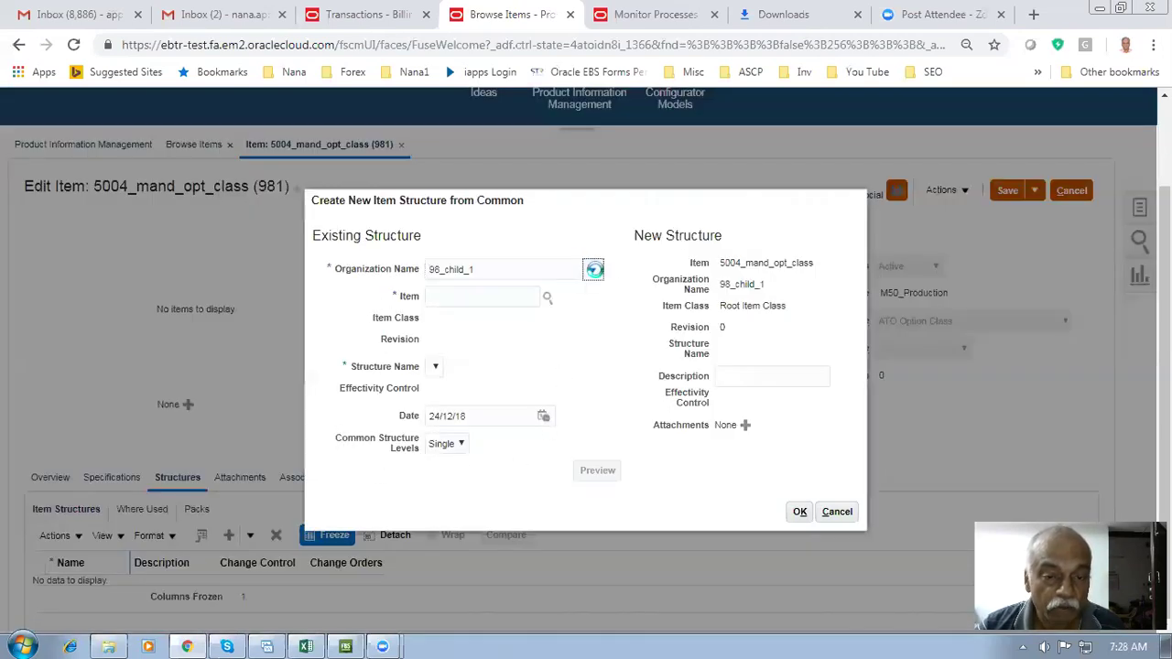
pyautogui.click(576, 295)
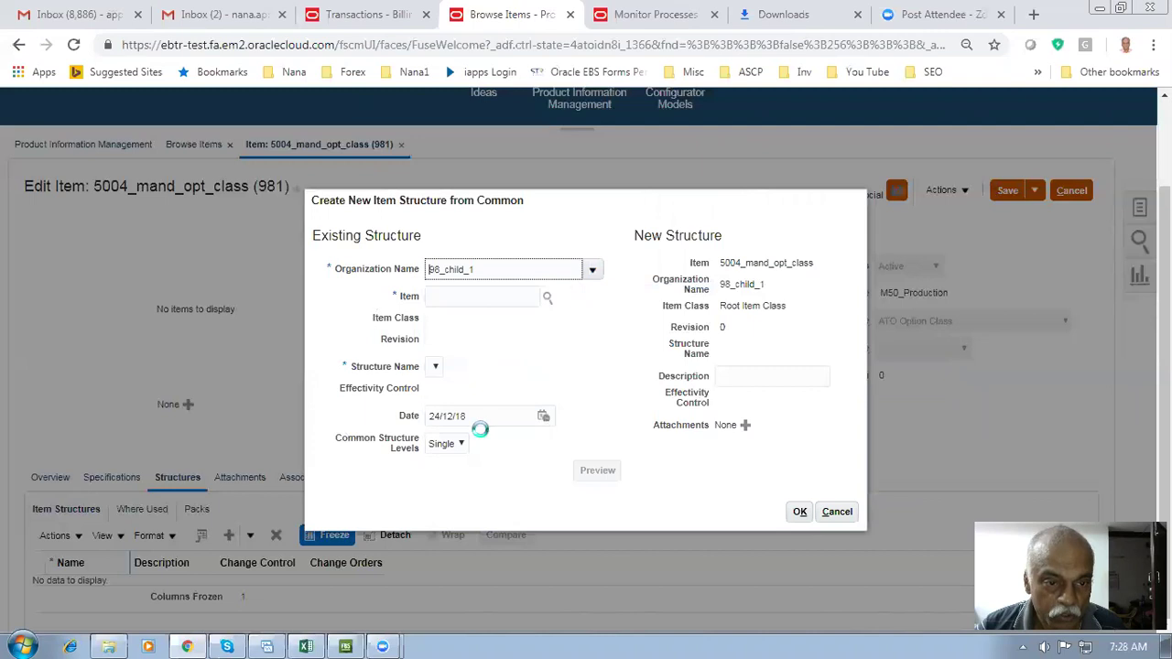
pyautogui.click(466, 301)
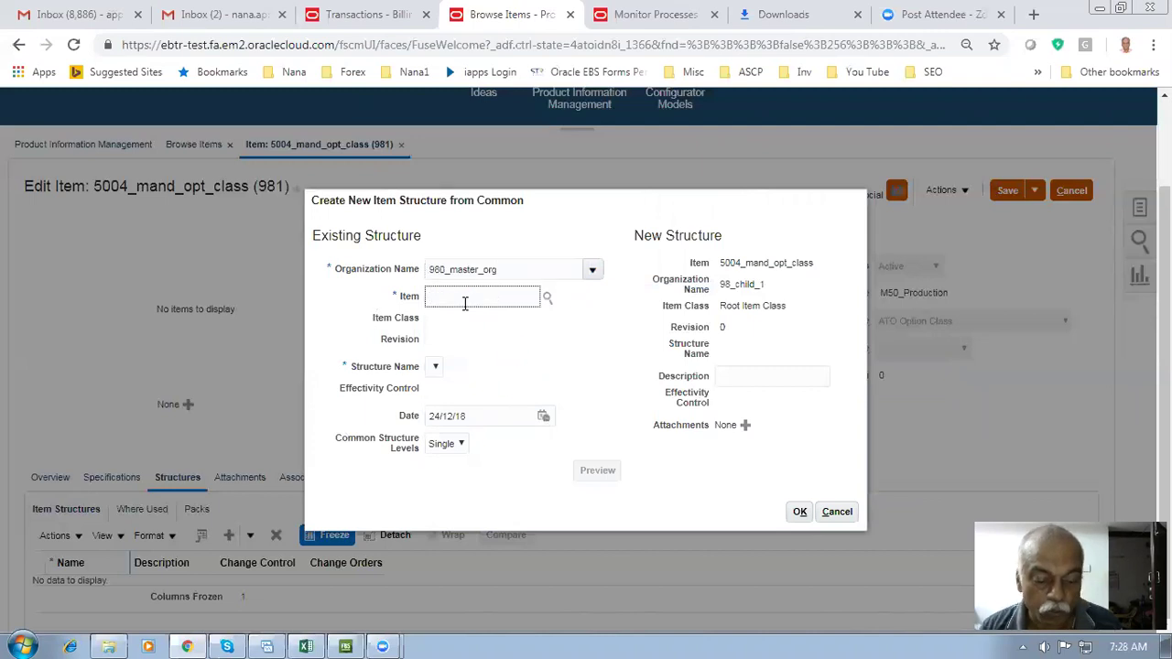
pyautogui.press('Tab')
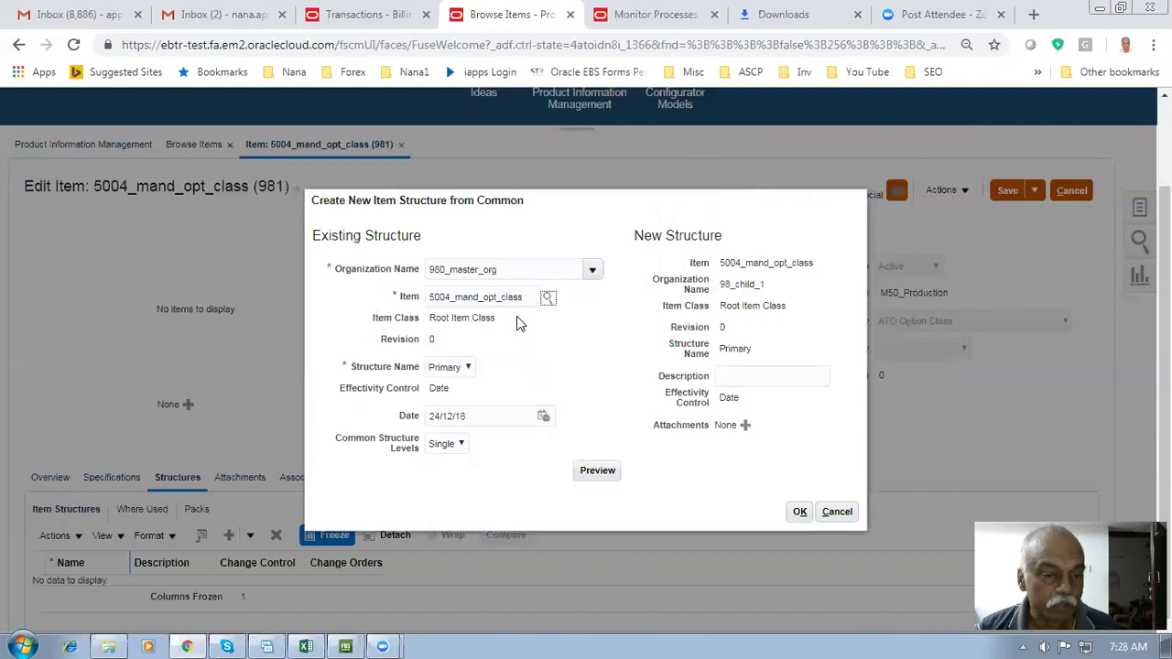
pyautogui.click(801, 512)
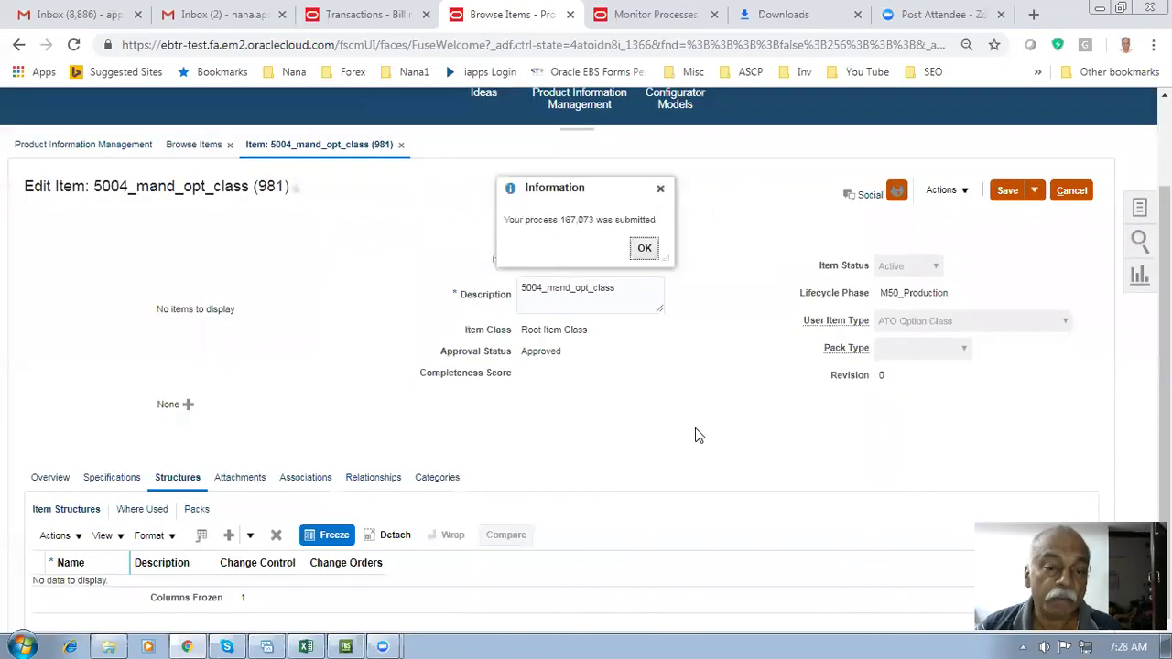
pyautogui.click(647, 253)
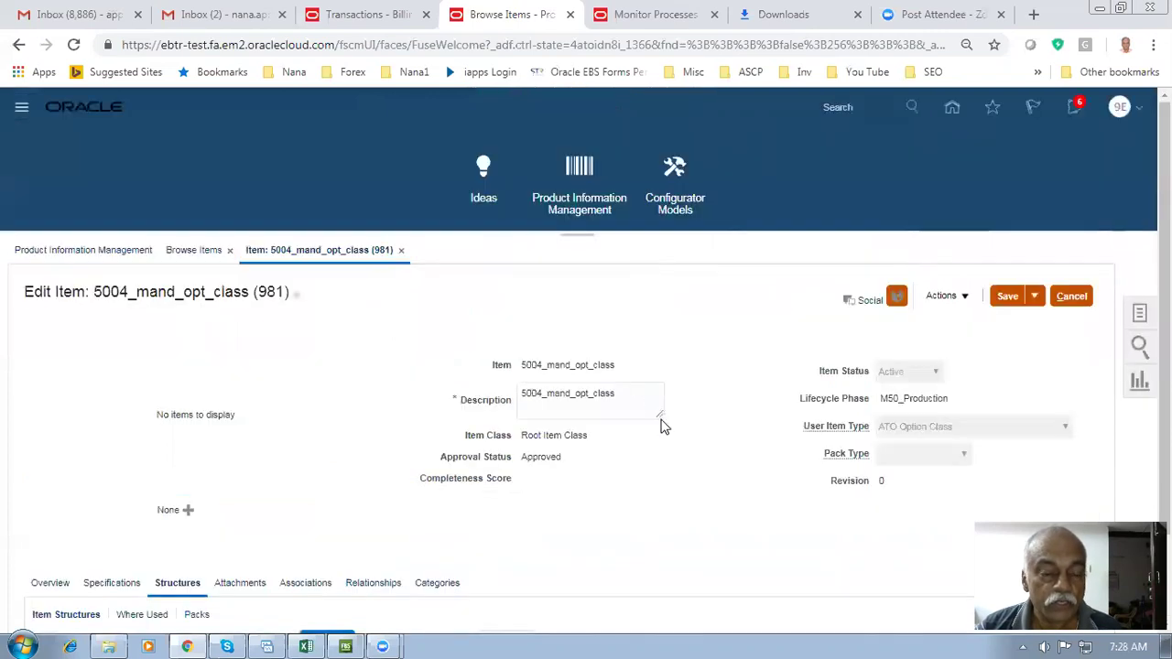
# Switch to the Configurator workbook in Excel and review the 6004 mandatory option class against its component list
pyautogui.hotkey('alt', 'Tab')
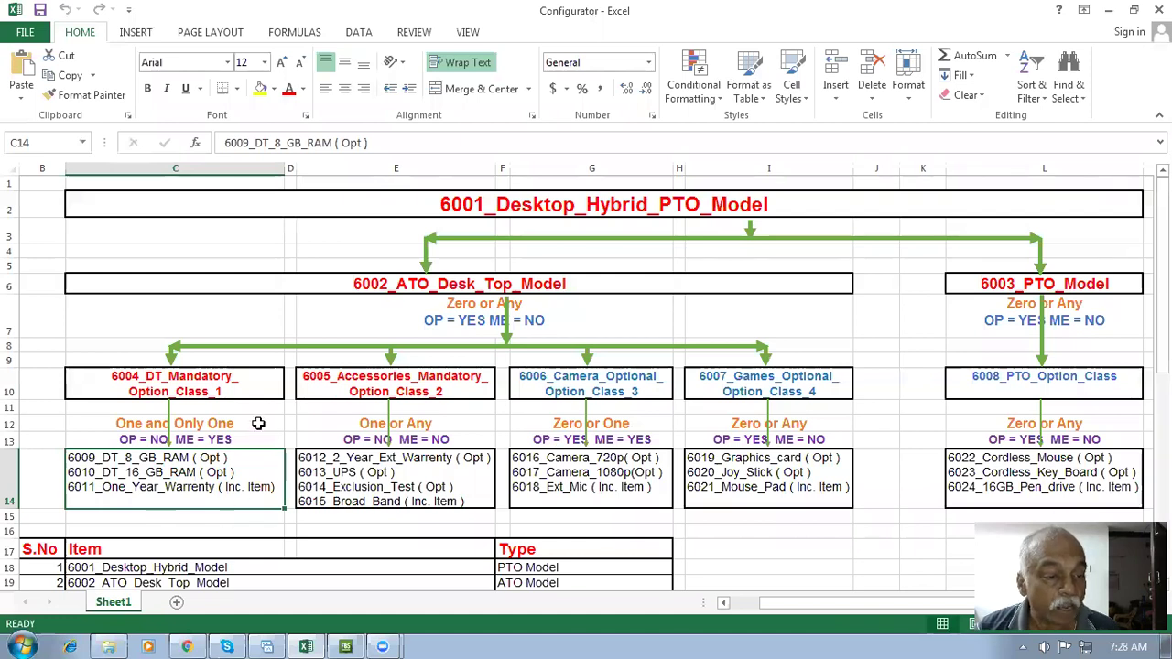
pyautogui.click(160, 389)
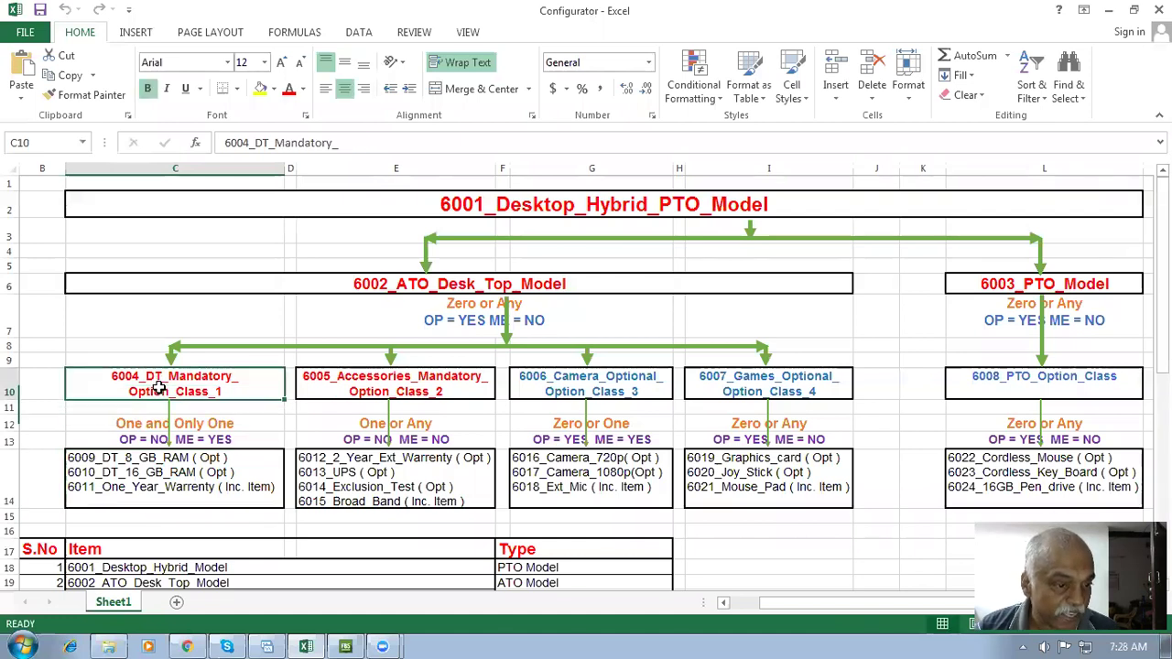
pyautogui.click(143, 484)
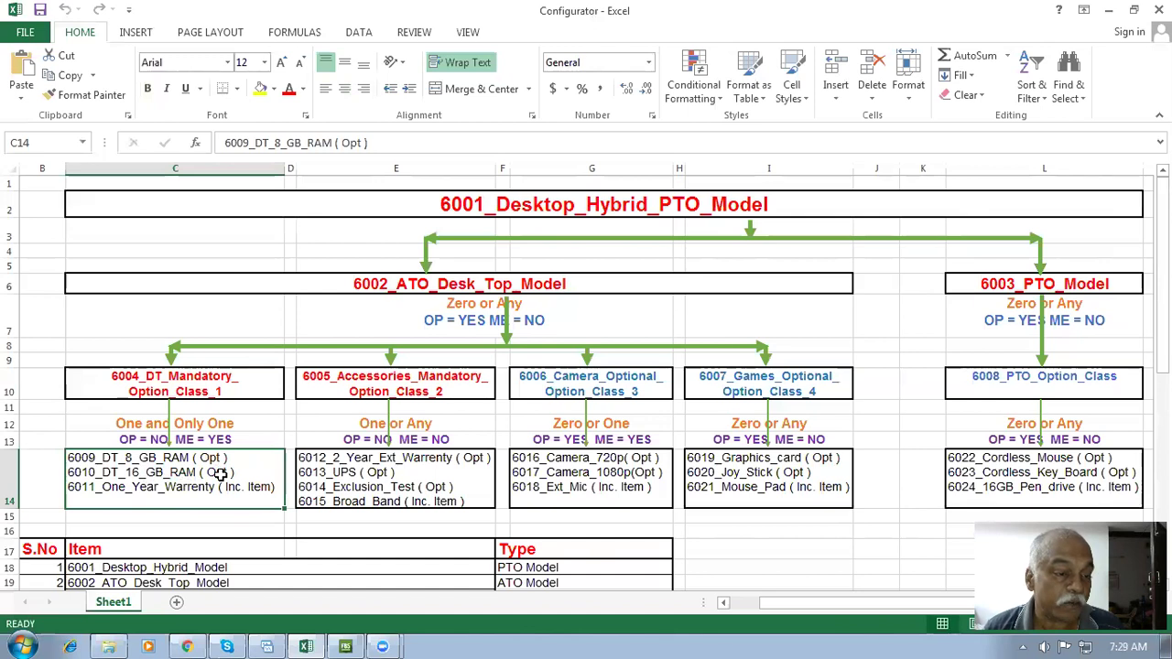
pyautogui.click(158, 386)
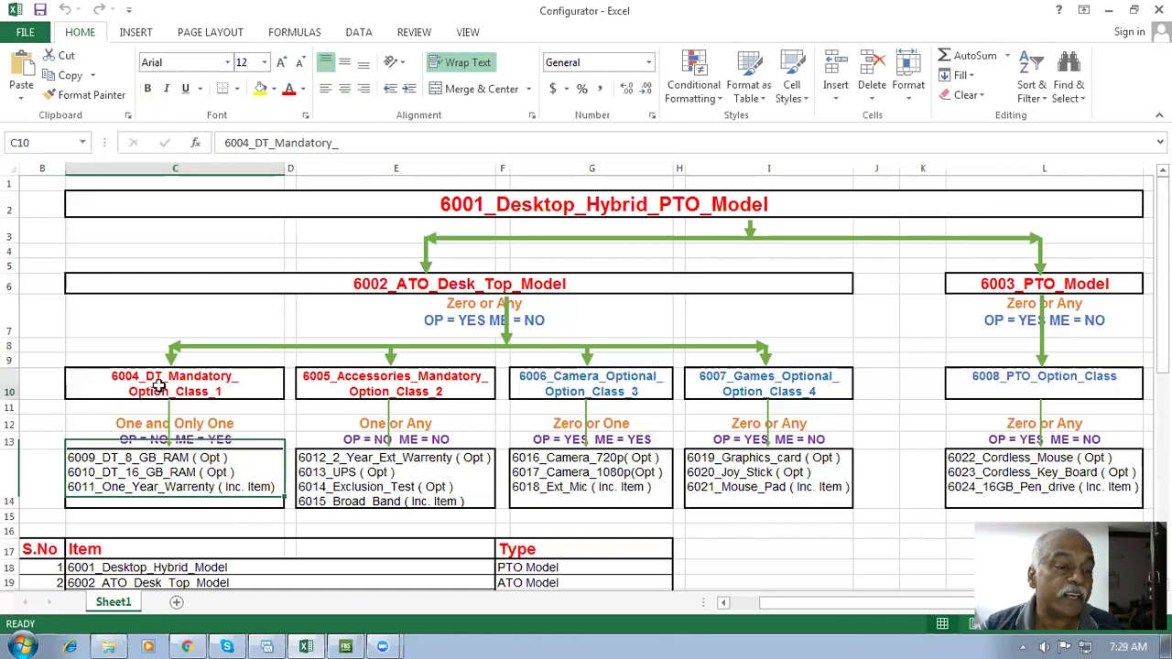
pyautogui.click(163, 487)
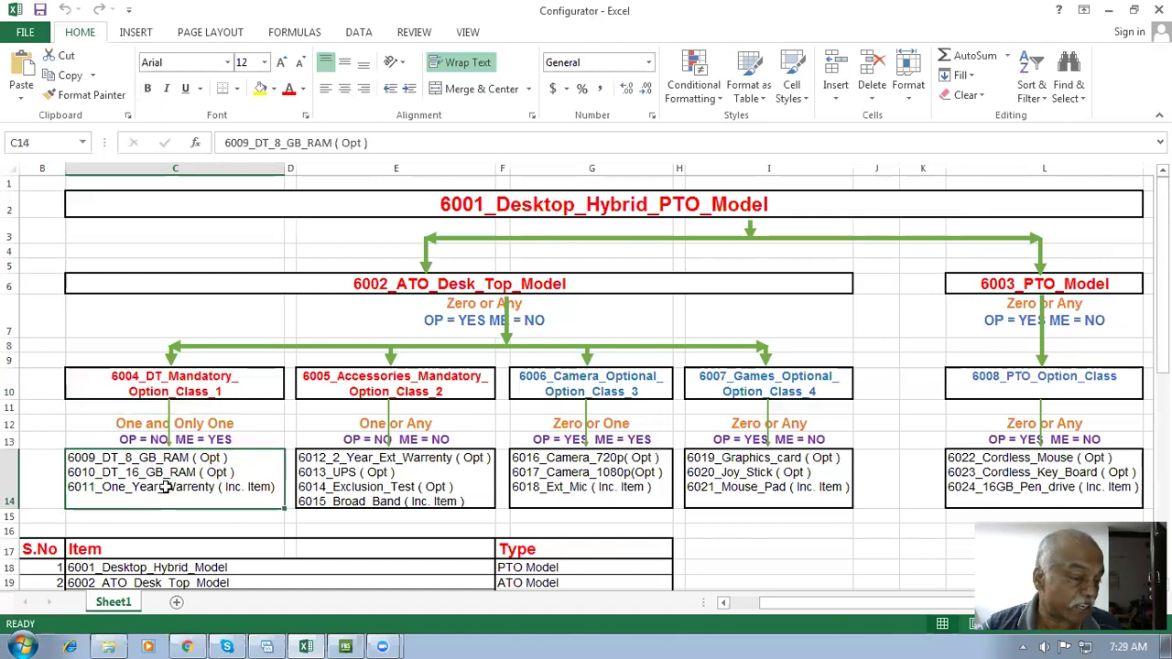
pyautogui.click(209, 389)
pyautogui.click(172, 474)
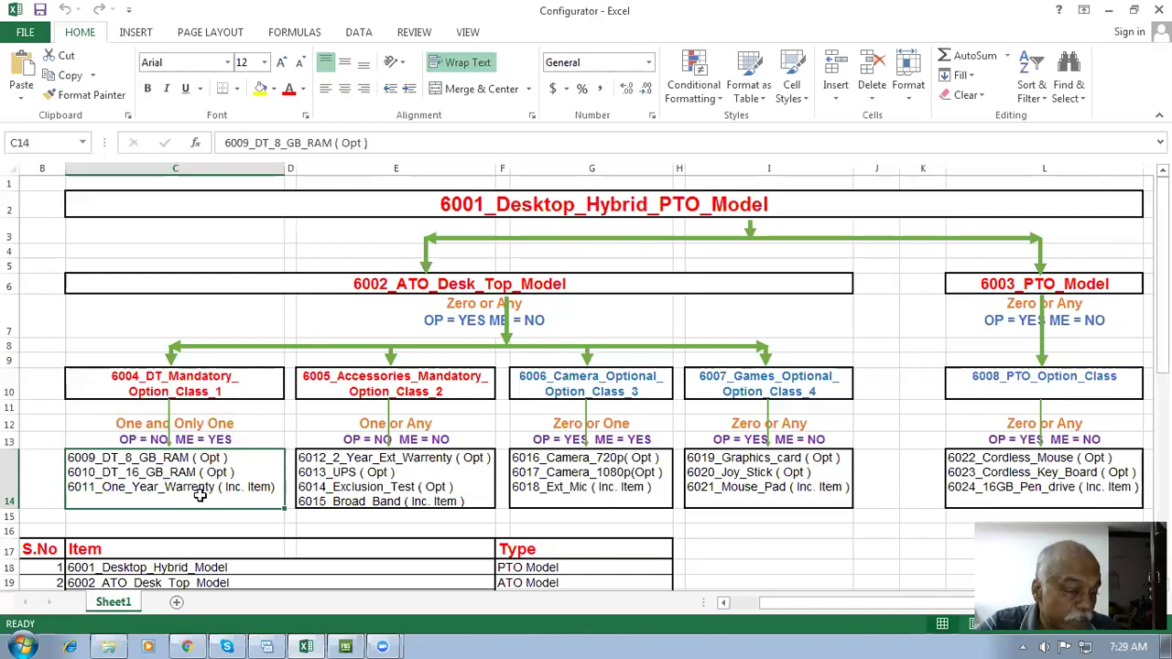
# Return to Oracle in Chrome, then save and close the 5004_mand_opt_class item for organization 981
pyautogui.click(194, 641)
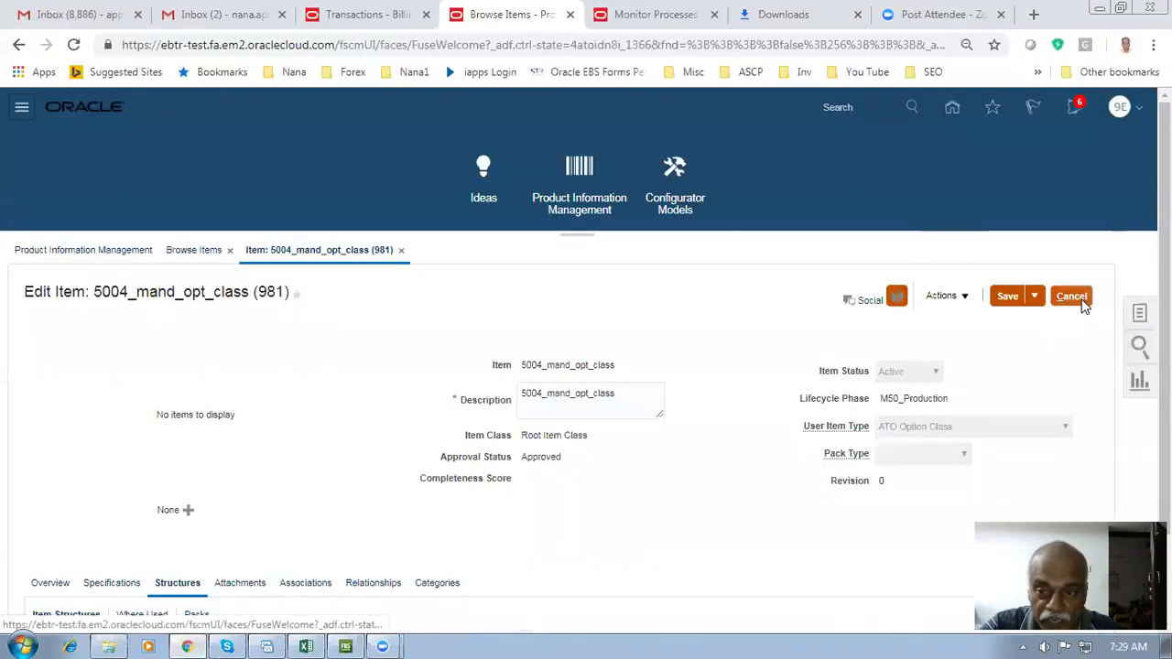
pyautogui.click(1033, 296)
pyautogui.click(1017, 317)
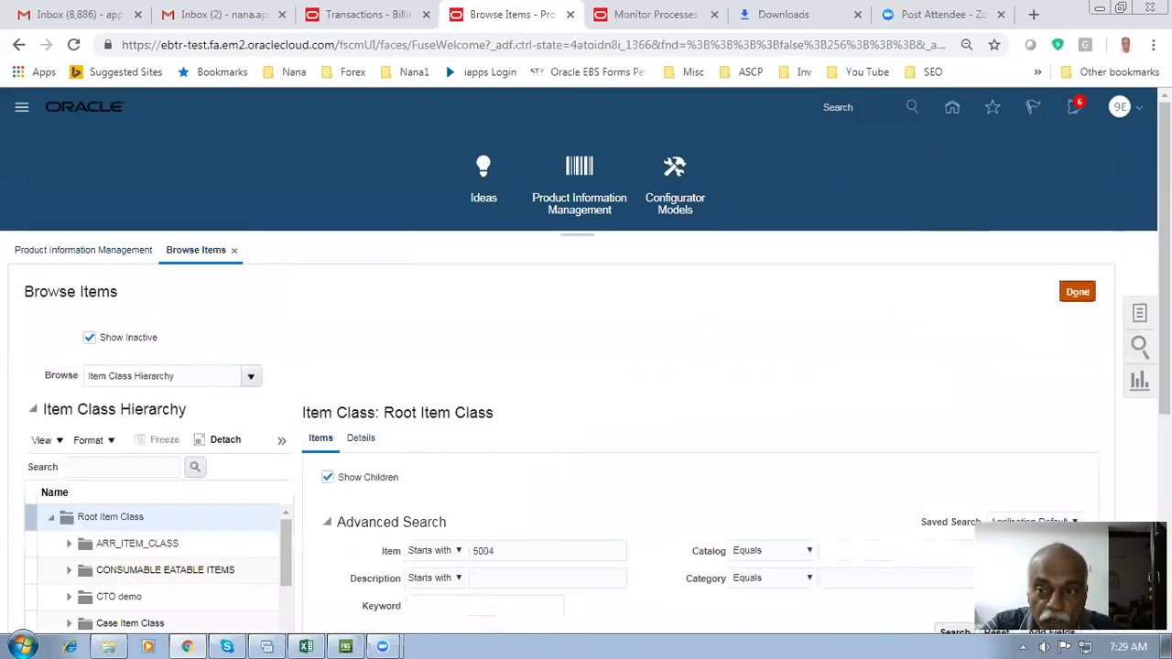
# Reopen the organization 981 item, check its structures for the common structure, and close it without saving
pyautogui.scroll(-5, 461, 517)
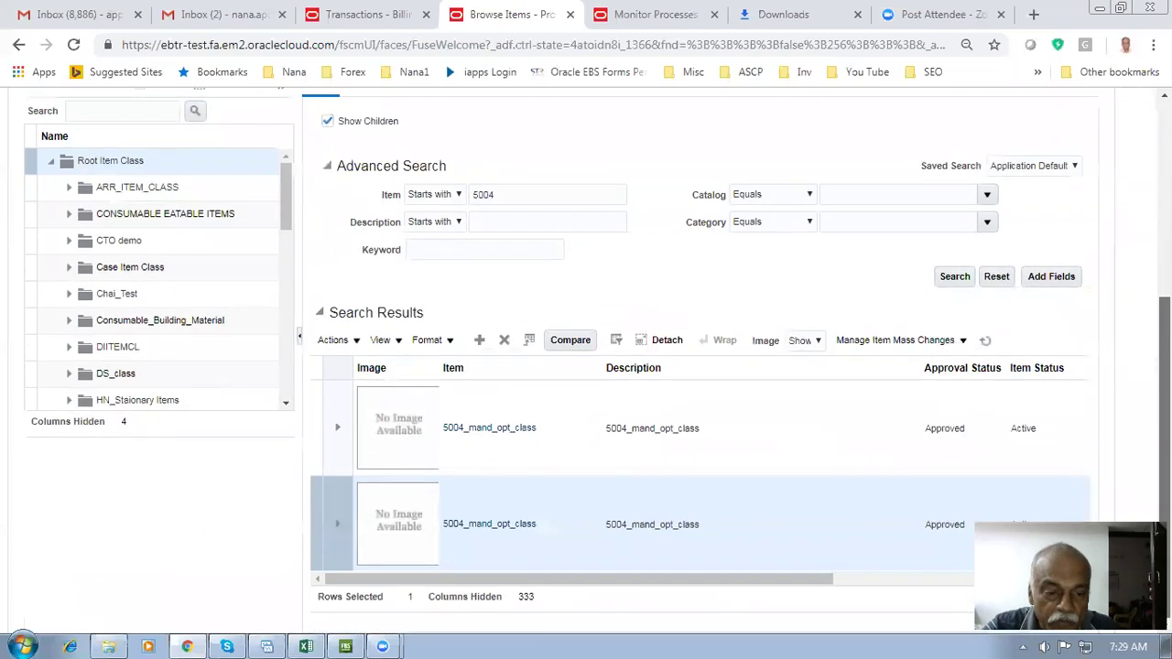
pyautogui.click(473, 525)
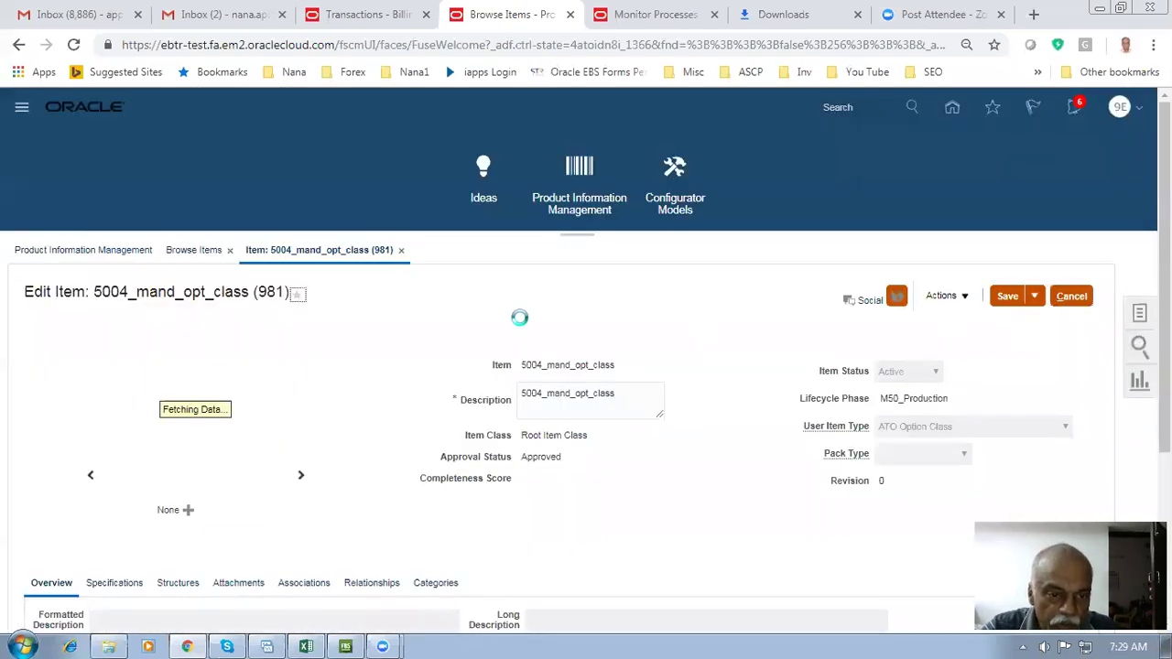
pyautogui.scroll(-2, 216, 455)
pyautogui.click(183, 413)
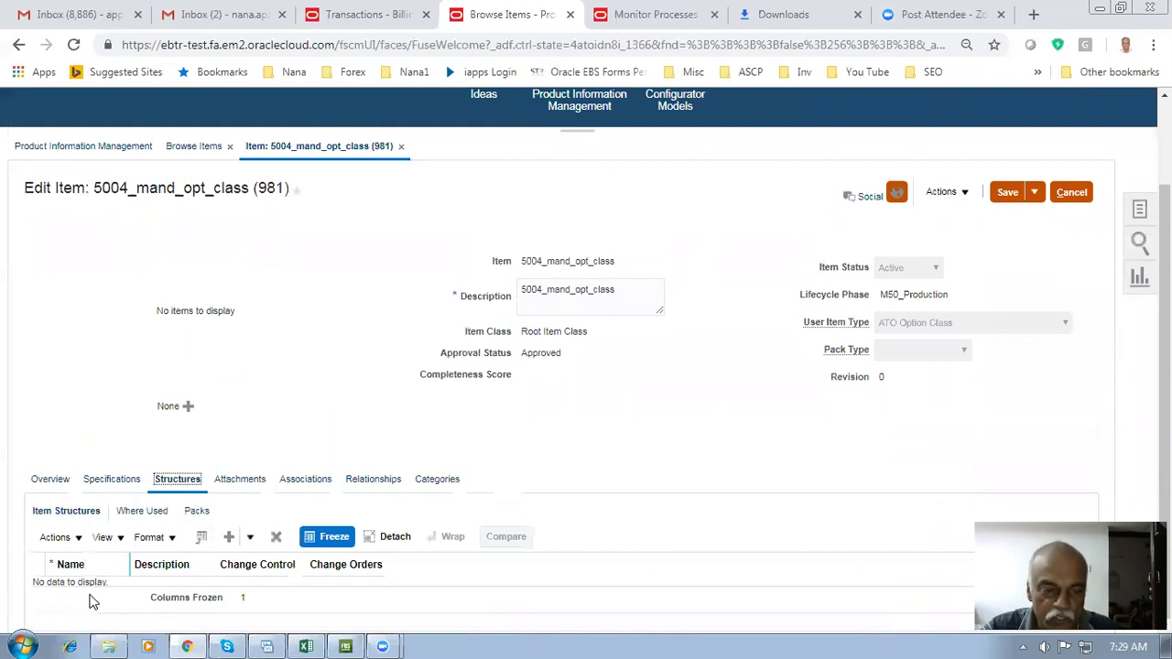
pyautogui.click(1073, 194)
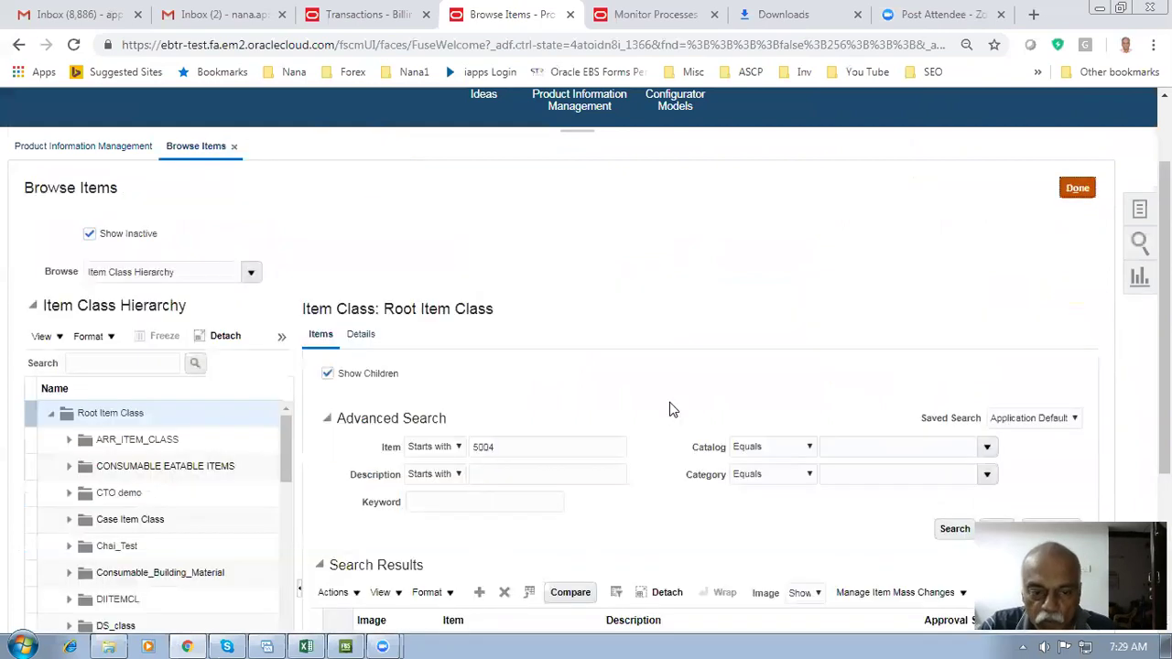
# Open 5004_mand_opt_class for organization 980, examine the components of its Primary structure, and close both without saving
pyautogui.scroll(-3, 595, 476)
pyautogui.click(486, 450)
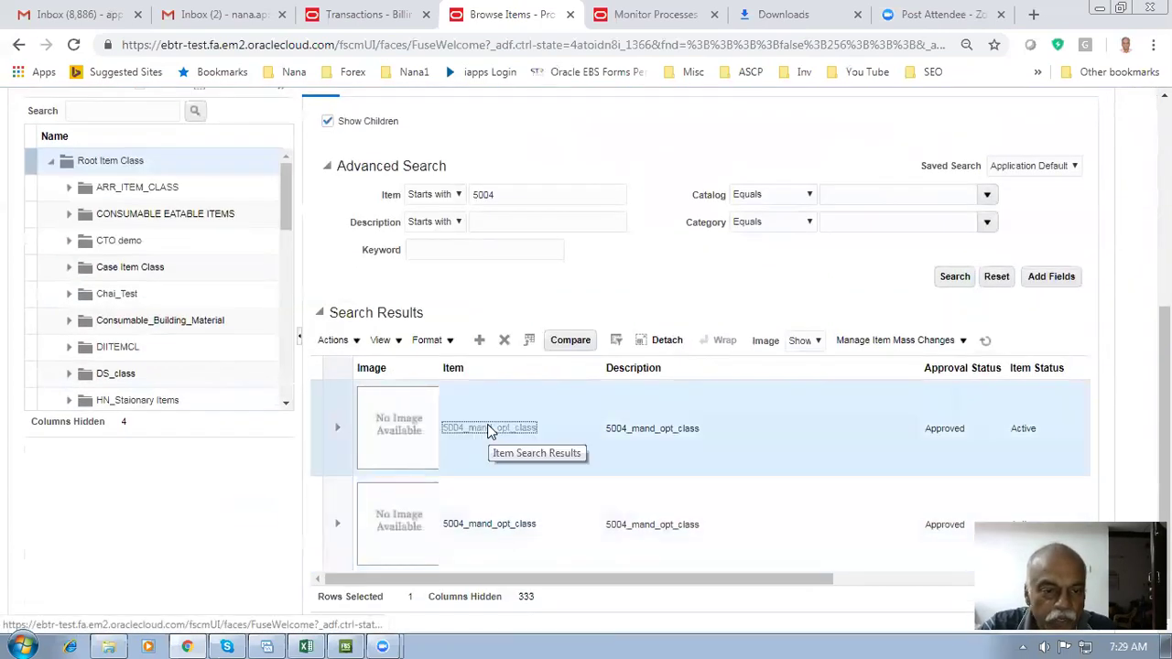
pyautogui.click(489, 427)
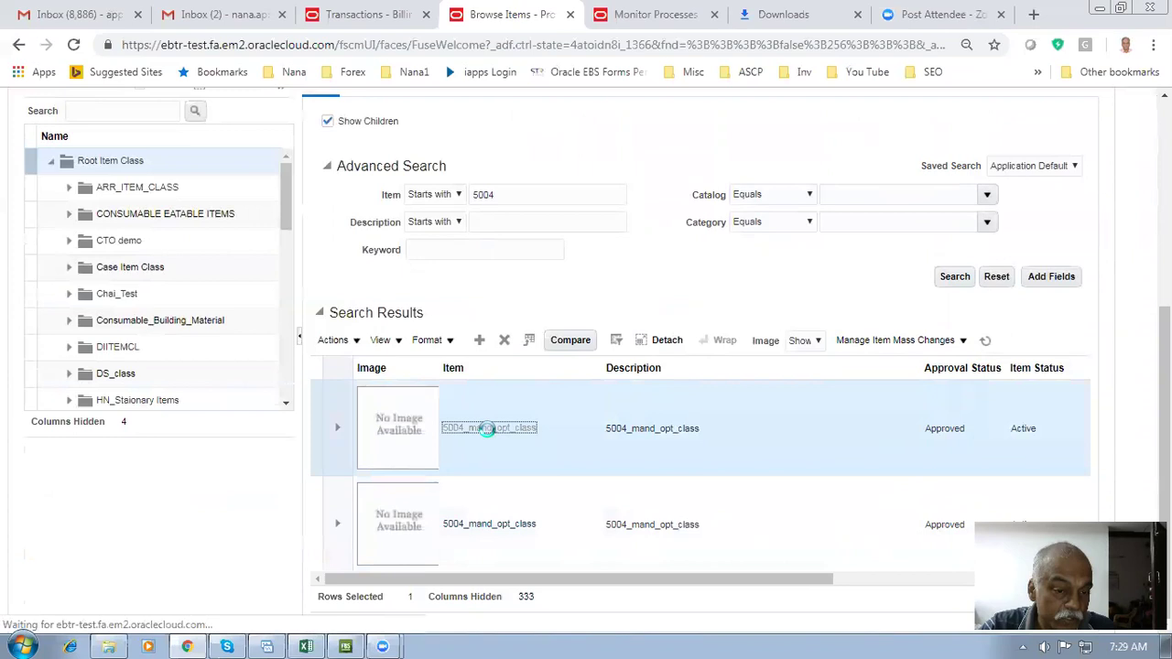
pyautogui.click(178, 582)
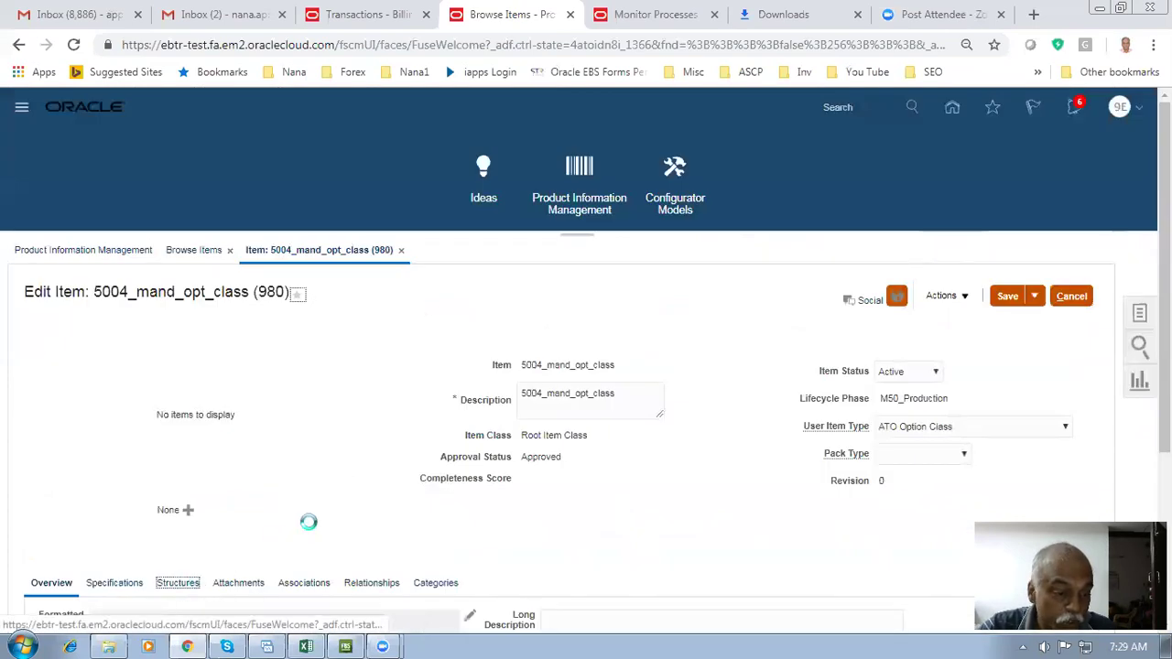
pyautogui.scroll(-3, 309, 521)
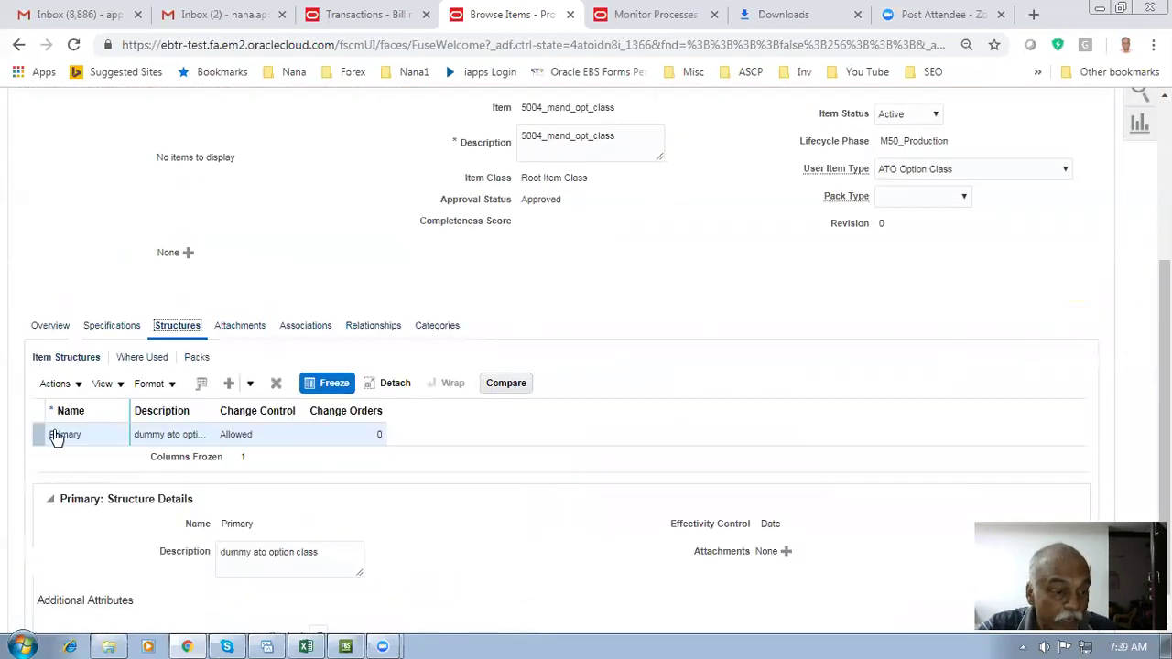
pyautogui.click(57, 436)
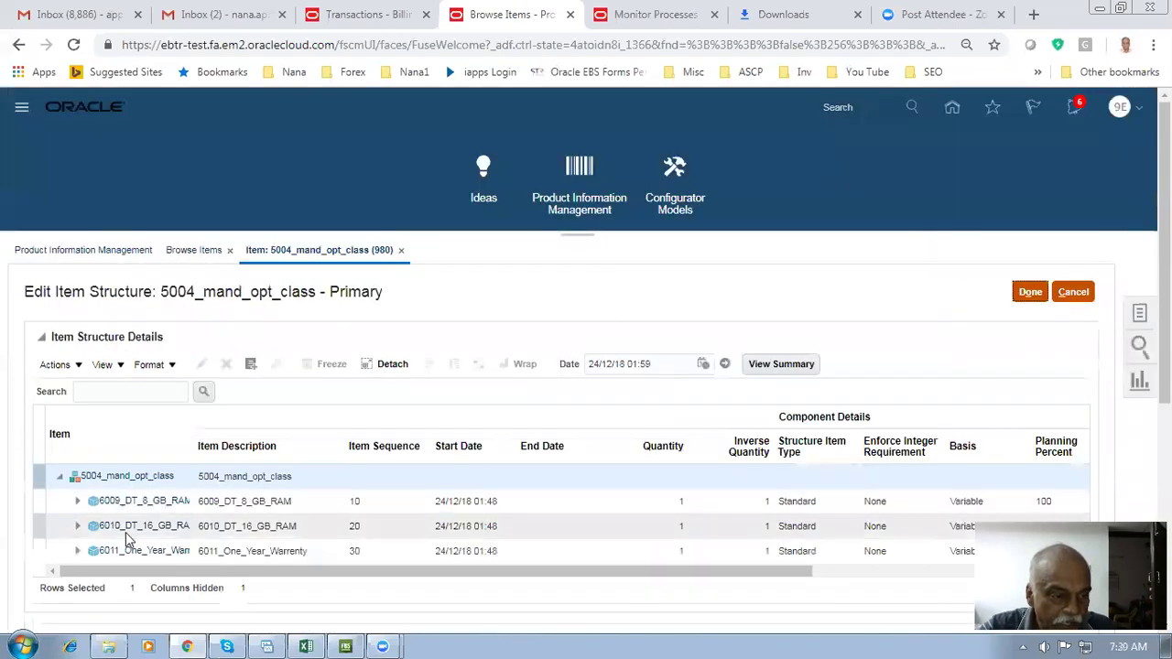
pyautogui.click(43, 500)
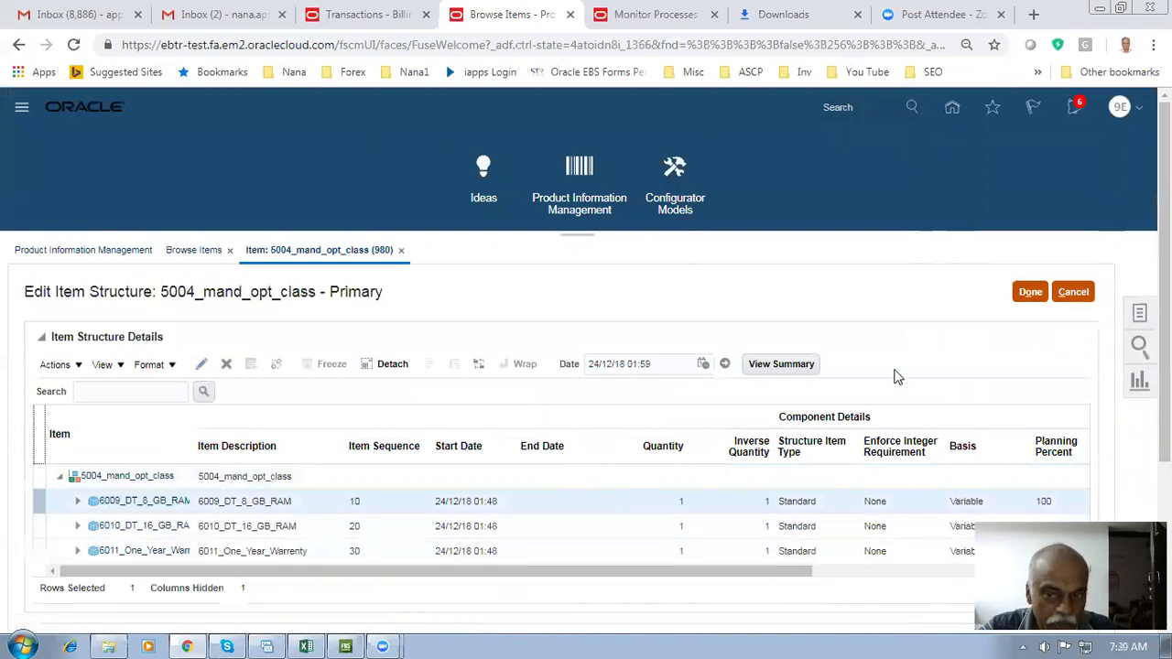
pyautogui.click(1071, 293)
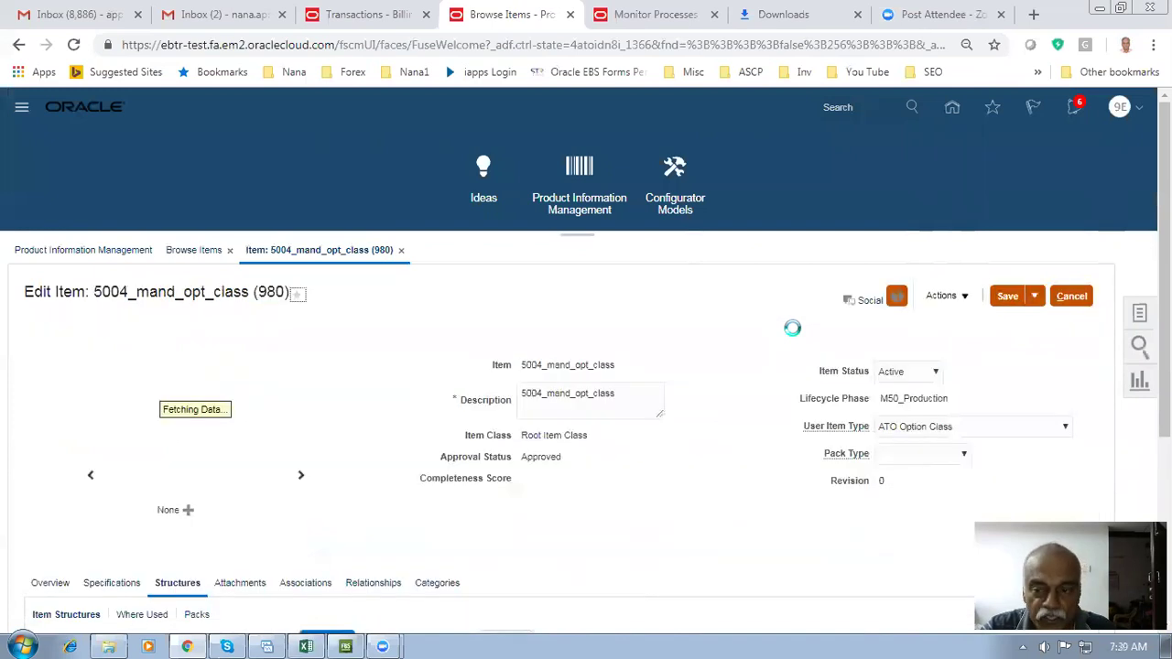
pyautogui.click(1073, 296)
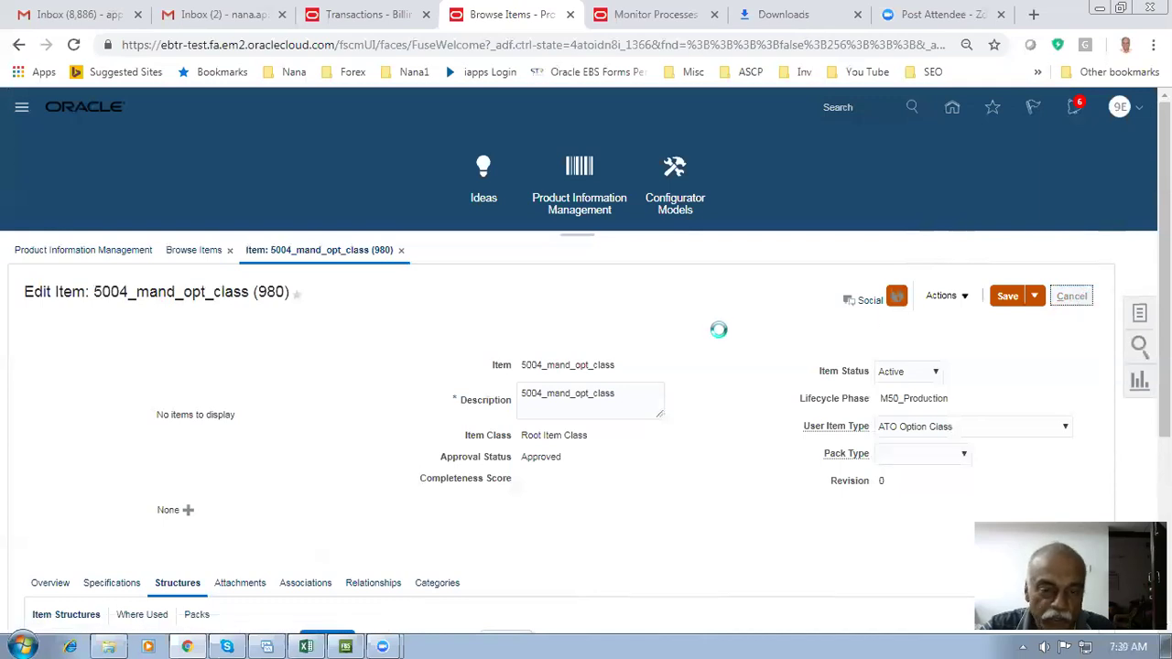
# Reopen 5004_mand_opt_class for organization 981 and open its Primary structure to check the components
pyautogui.scroll(-3, 723, 340)
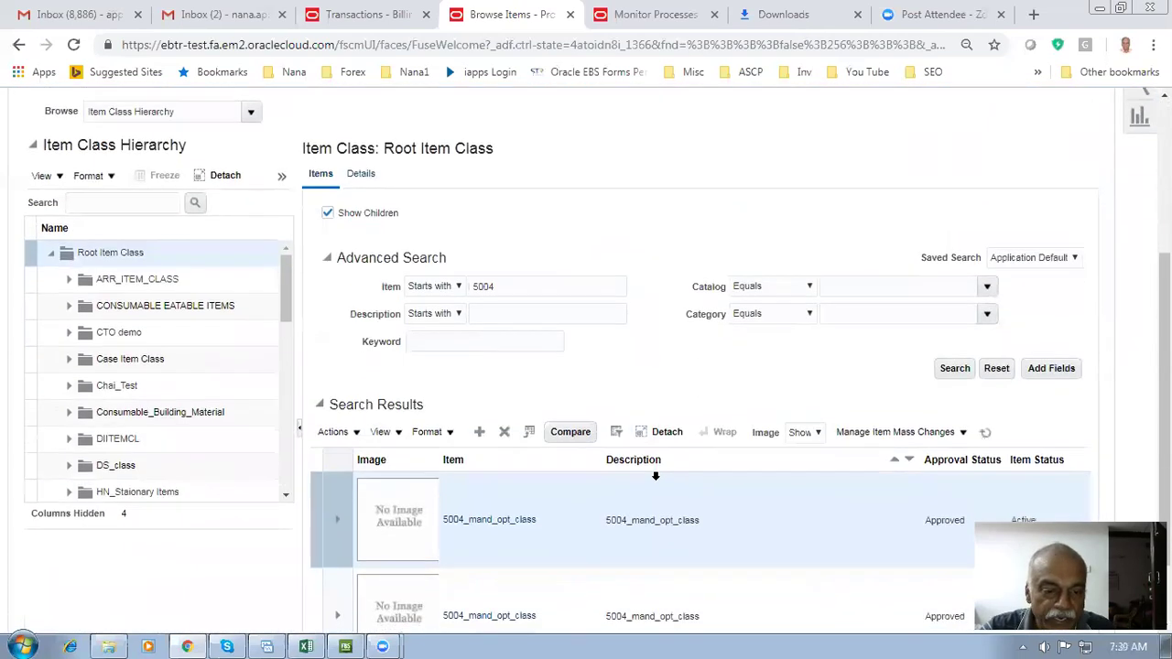
pyautogui.scroll(-1, 655, 475)
pyautogui.click(495, 529)
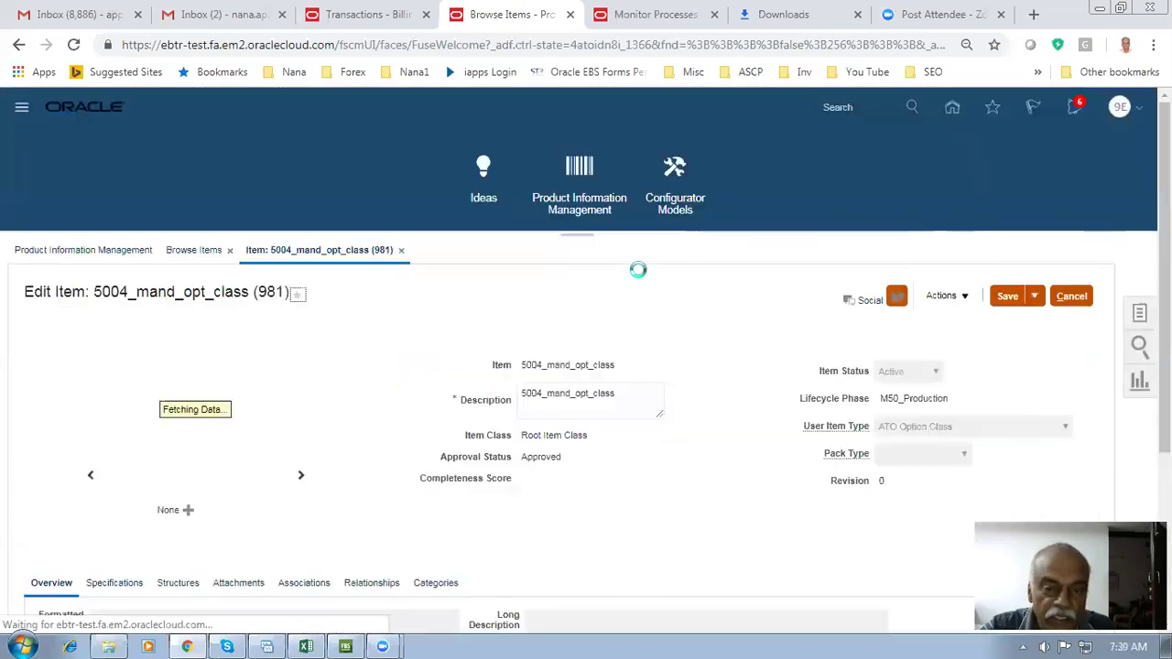
pyautogui.scroll(-2, 426, 425)
pyautogui.click(177, 325)
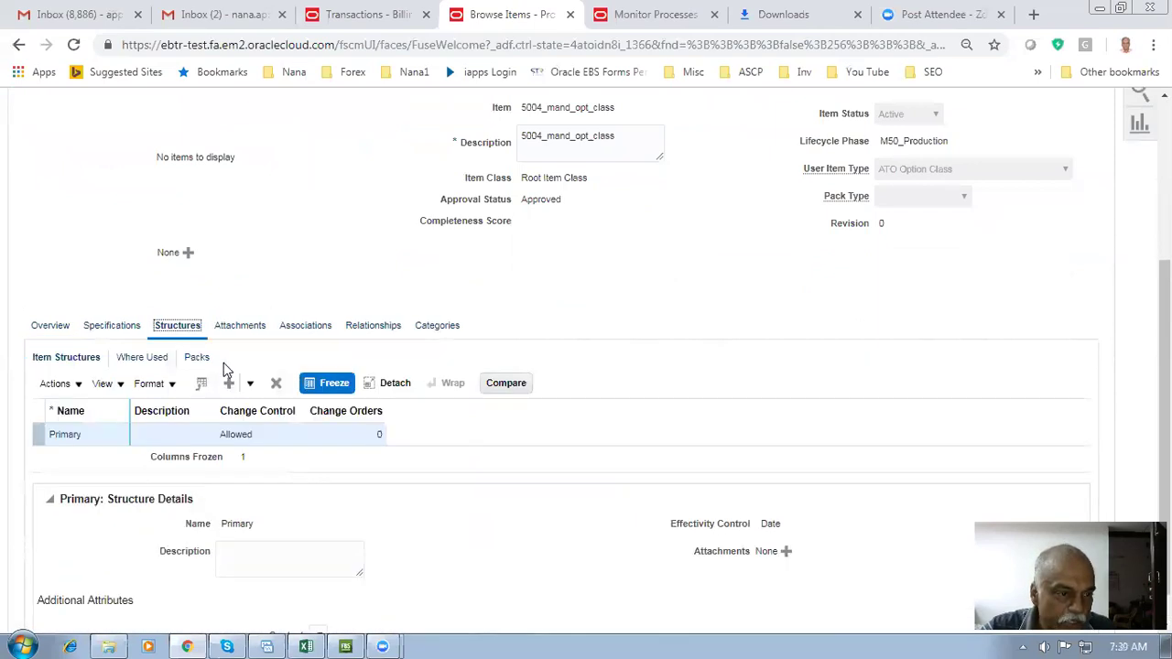
pyautogui.click(64, 436)
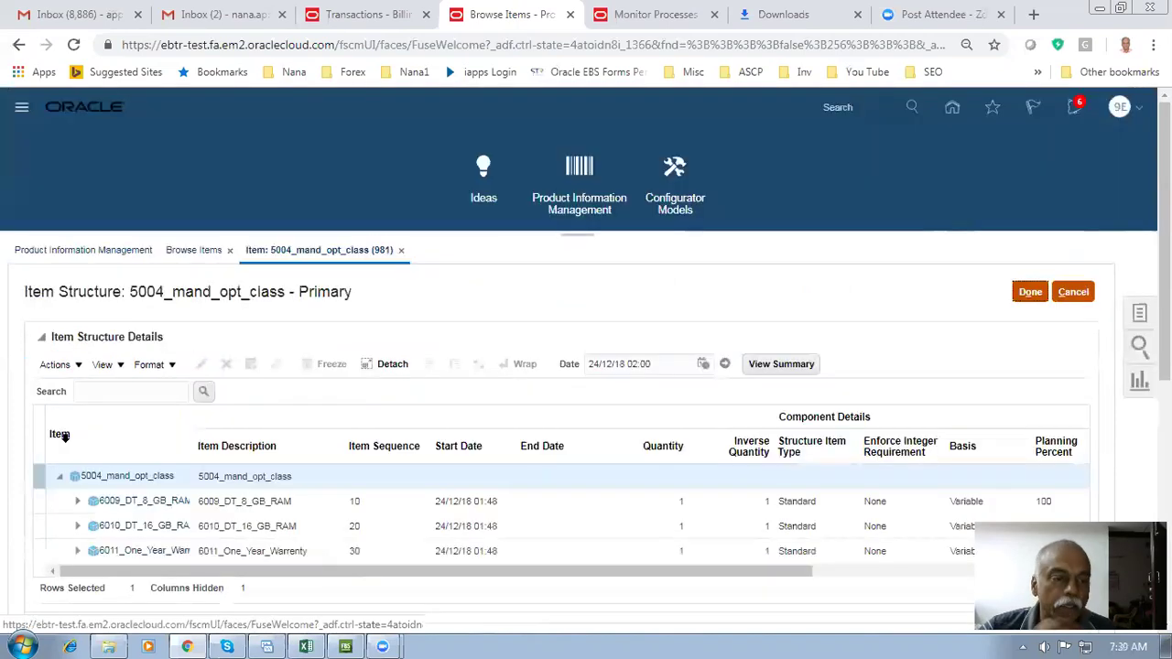
# Select component 6009_DT_8_GB_RAM to check whether organization 981's Primary structure allows editing, and close the structure without changes
pyautogui.click(39, 499)
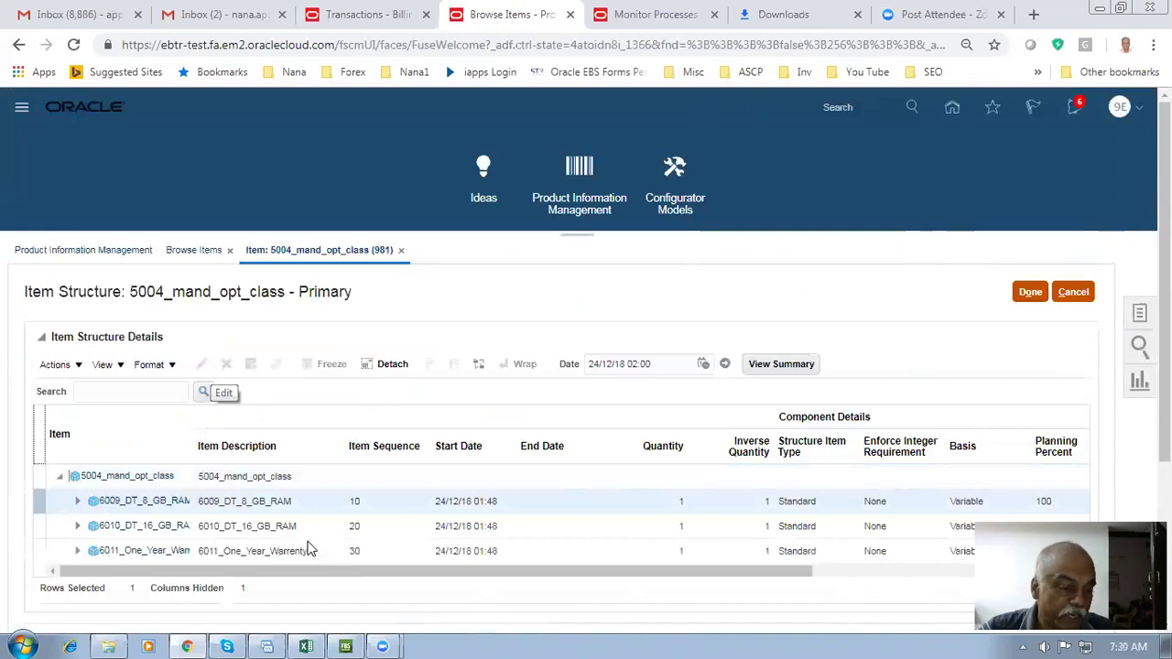
pyautogui.moveTo(277, 576); pyautogui.dragTo(223, 599)
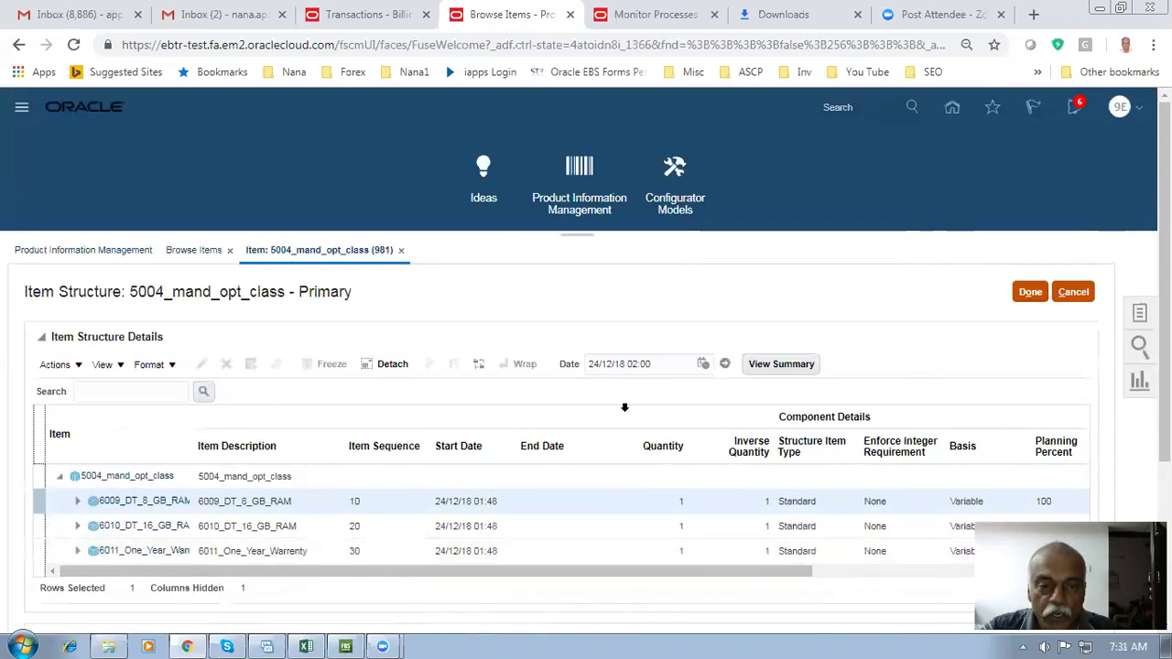
pyautogui.click(1073, 291)
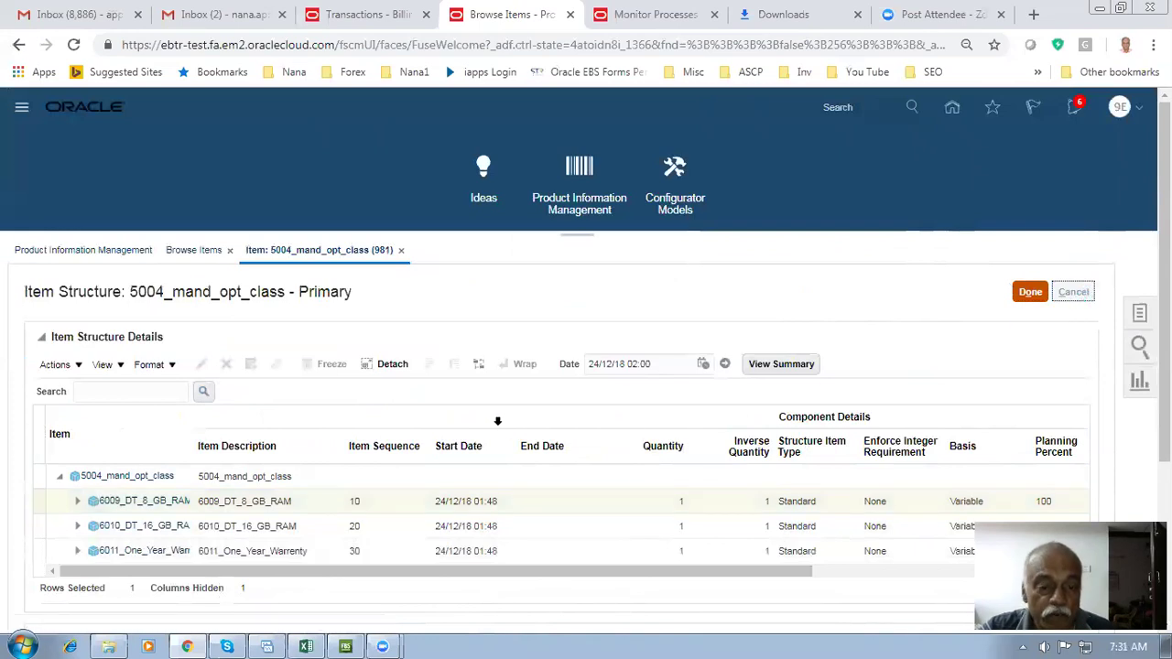
# Switch to the Configurator workbook in Excel and review the four option classes under 6002_ATO_Desk_Top_Model together with their component lists
pyautogui.hotkey('alt', 'Tab')
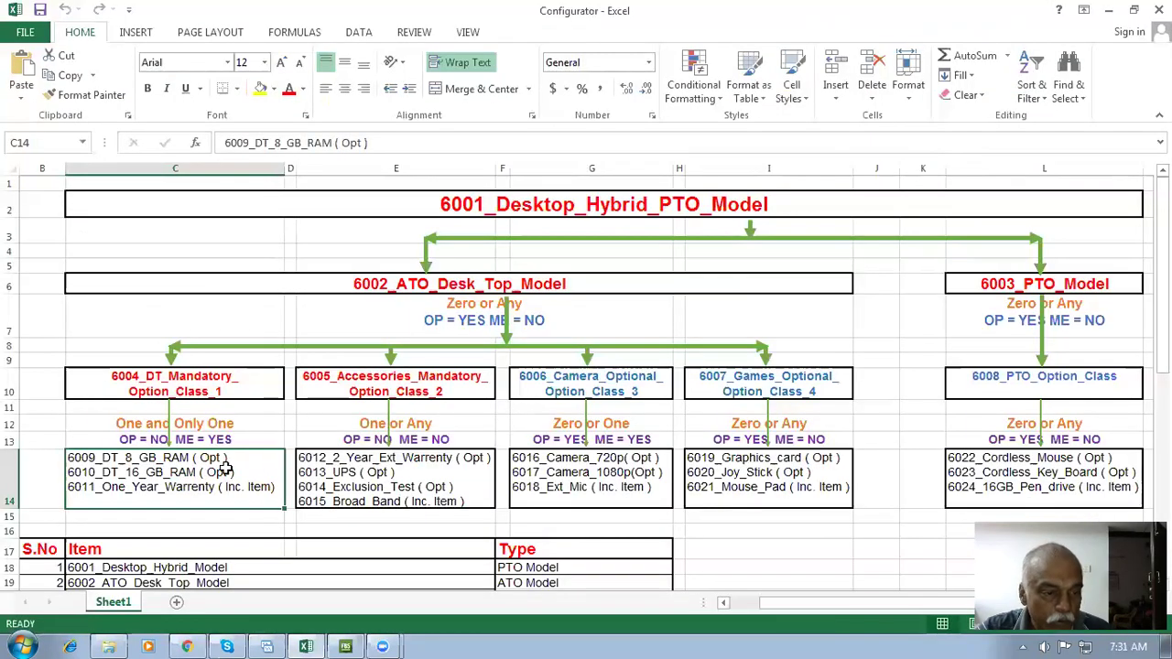
pyautogui.click(148, 382)
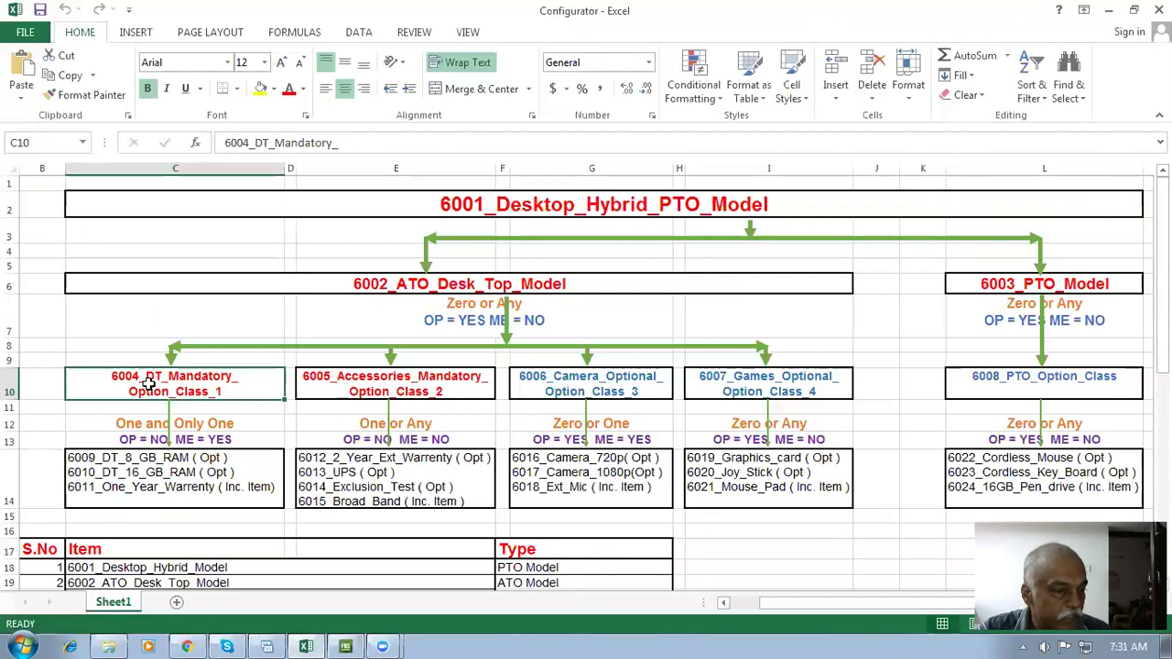
pyautogui.click(205, 487)
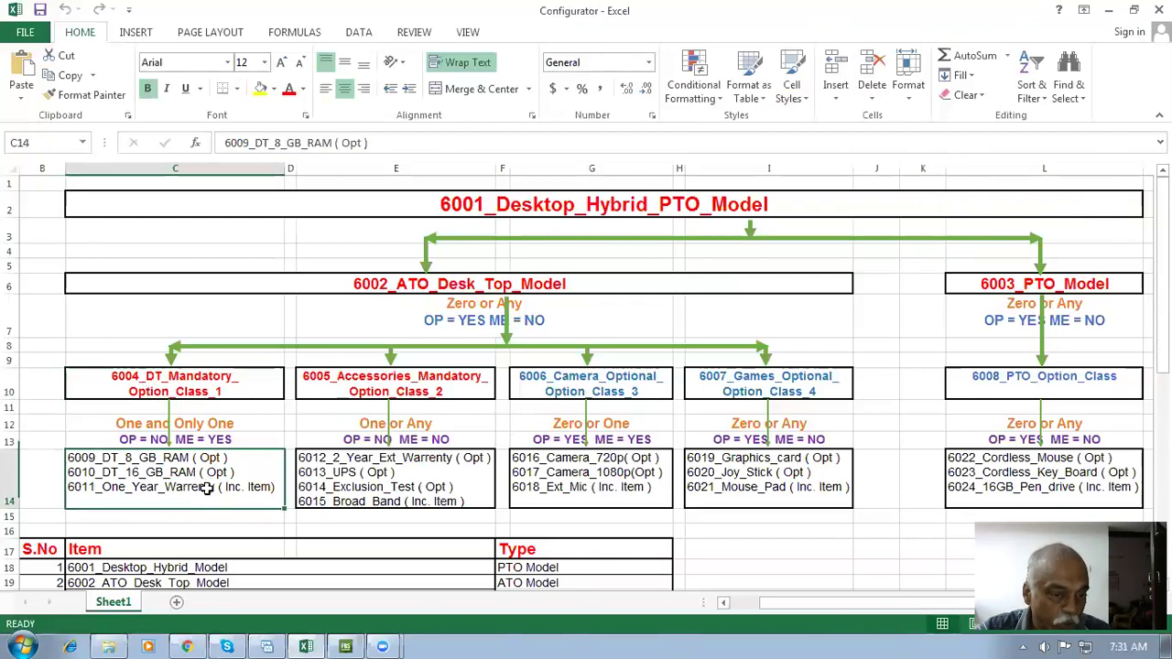
pyautogui.click(396, 389)
pyautogui.click(396, 455)
pyautogui.click(618, 394)
pyautogui.click(606, 469)
pyautogui.click(798, 381)
pyautogui.click(775, 472)
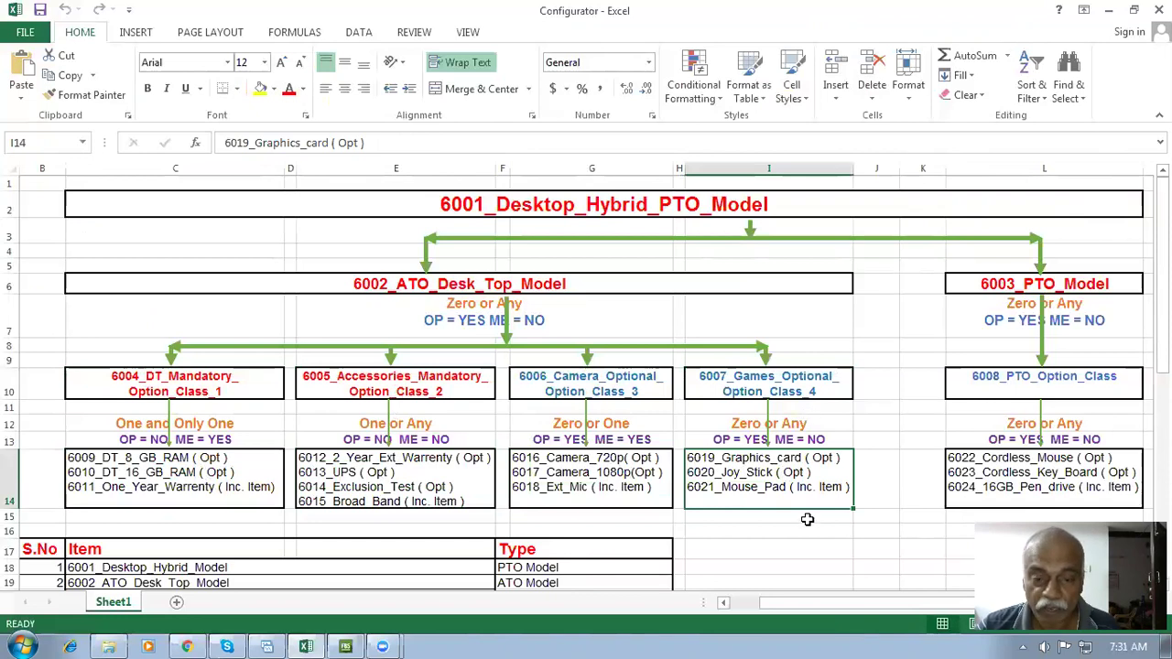
# Review the component lists of all the option classes in the diagram, including those under 6008_PTO_Option_Class
pyautogui.click(402, 389)
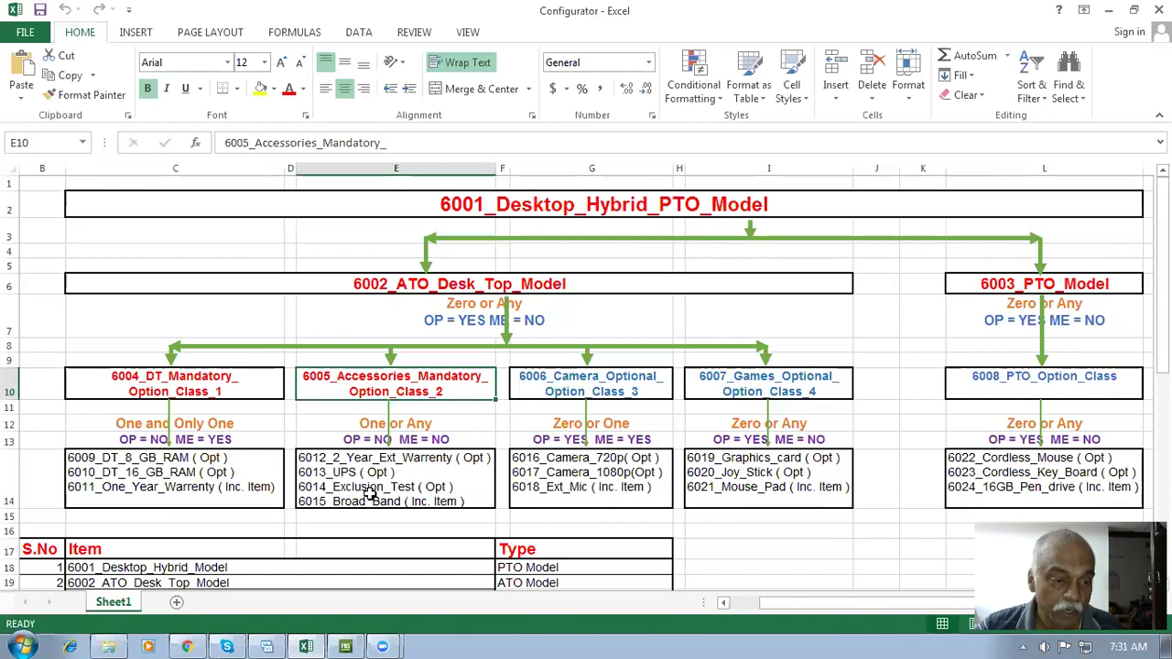
pyautogui.click(172, 469)
pyautogui.click(550, 482)
pyautogui.click(824, 491)
pyautogui.click(426, 480)
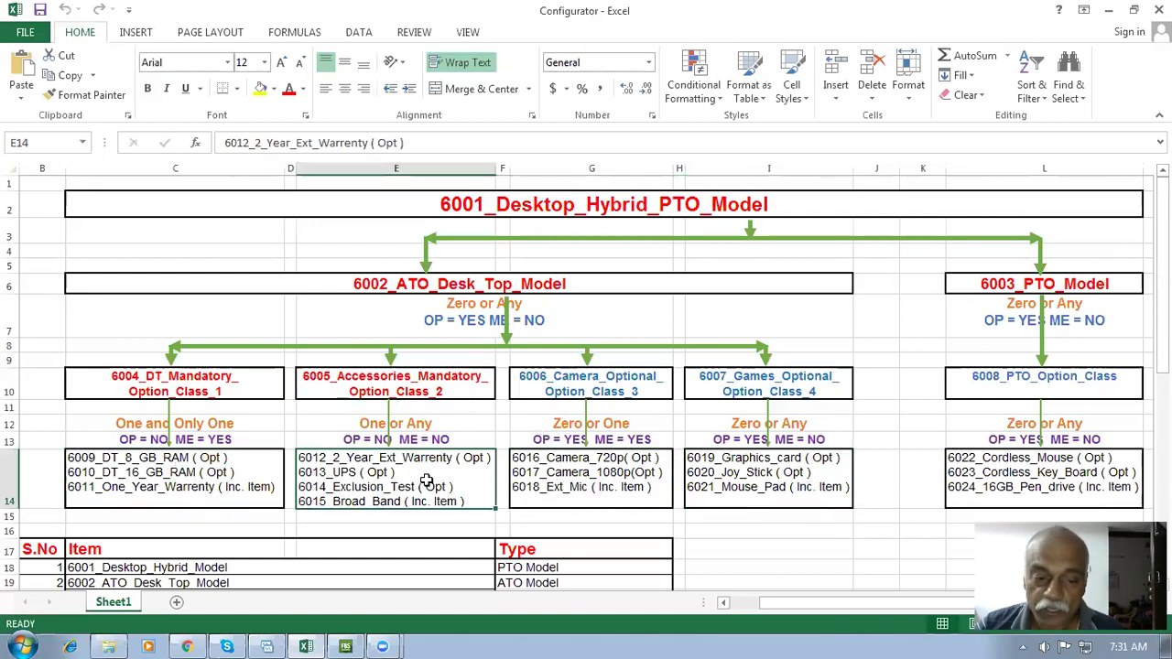
pyautogui.click(986, 484)
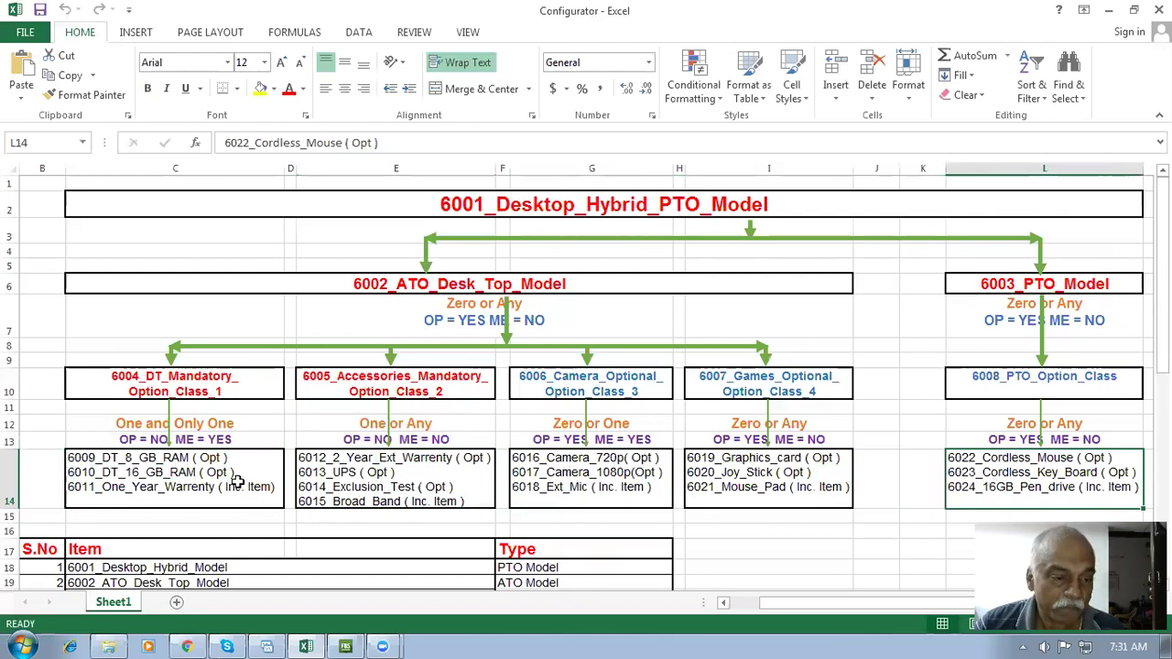
pyautogui.click(156, 476)
pyautogui.click(403, 473)
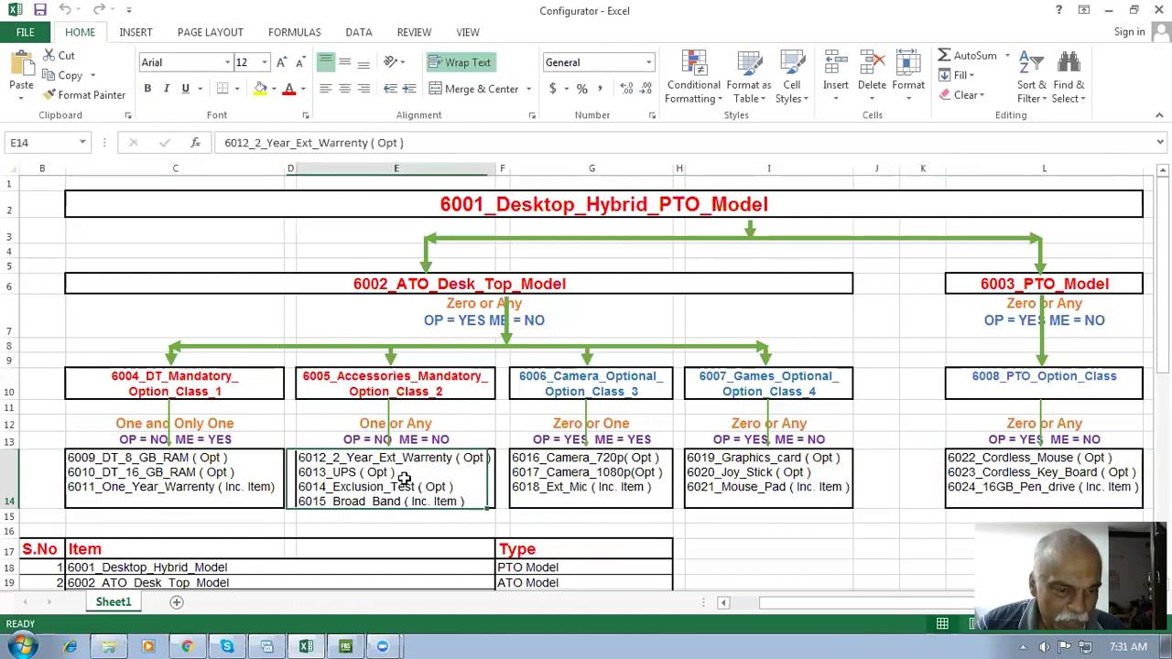
pyautogui.click(577, 485)
pyautogui.click(722, 483)
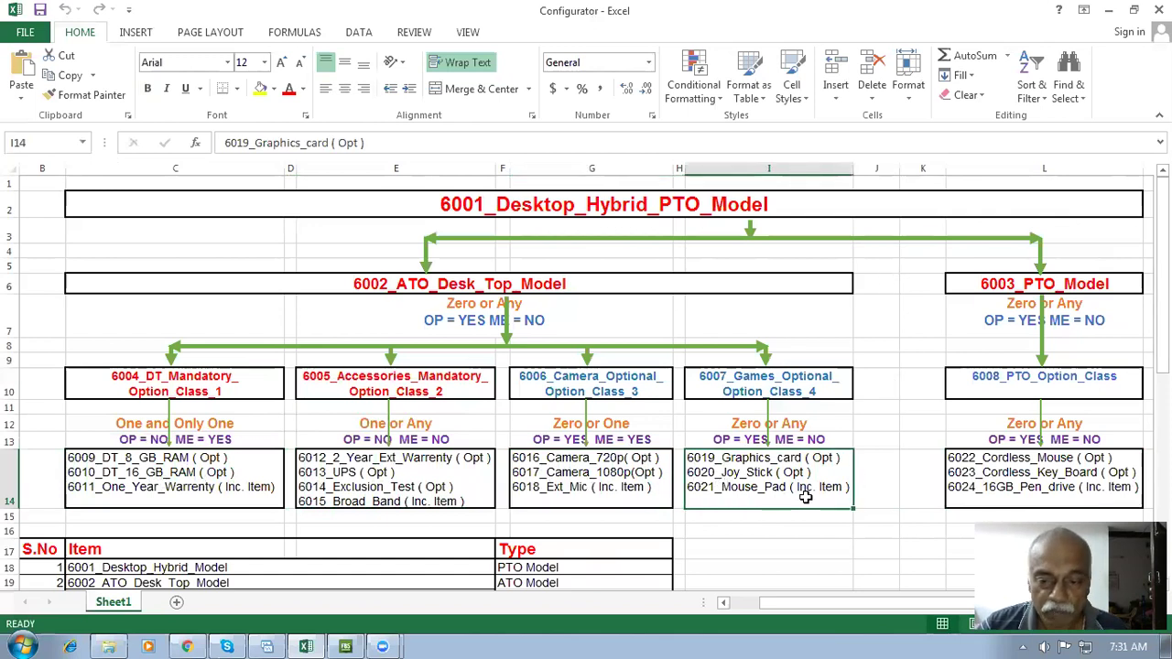
pyautogui.click(987, 492)
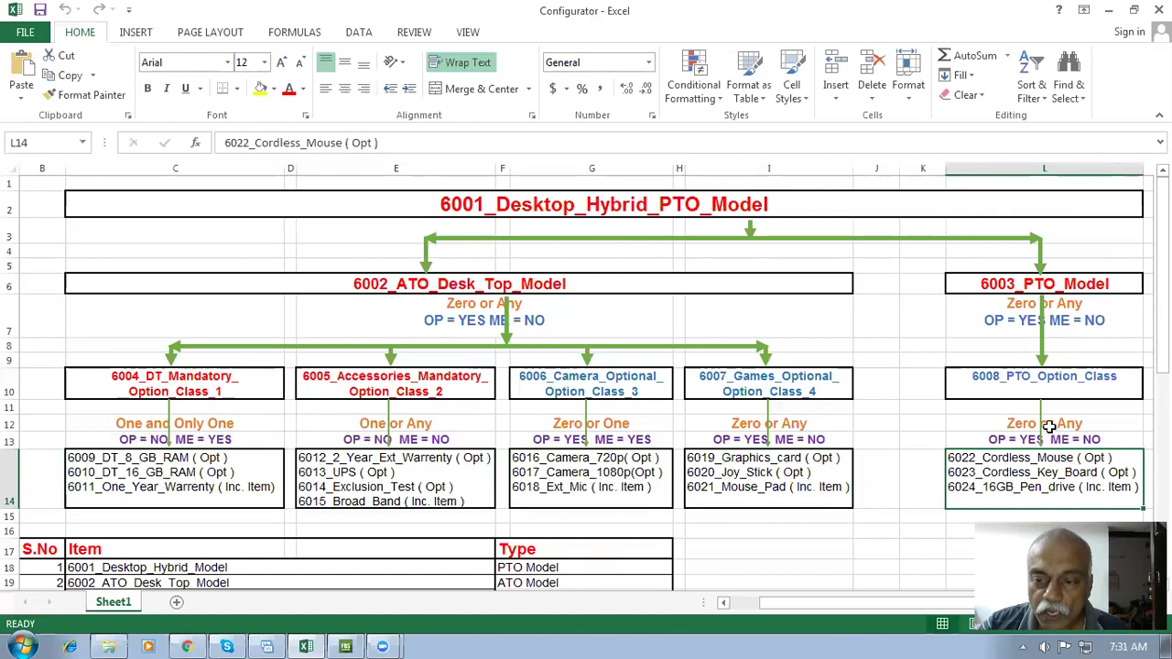
# Go through the headings of option classes 6004 to 6008 and the parent 6002_ATO_Desk_Top_Model in the diagram
pyautogui.click(120, 389)
pyautogui.click(348, 383)
pyautogui.click(549, 376)
pyautogui.click(765, 379)
pyautogui.click(1078, 383)
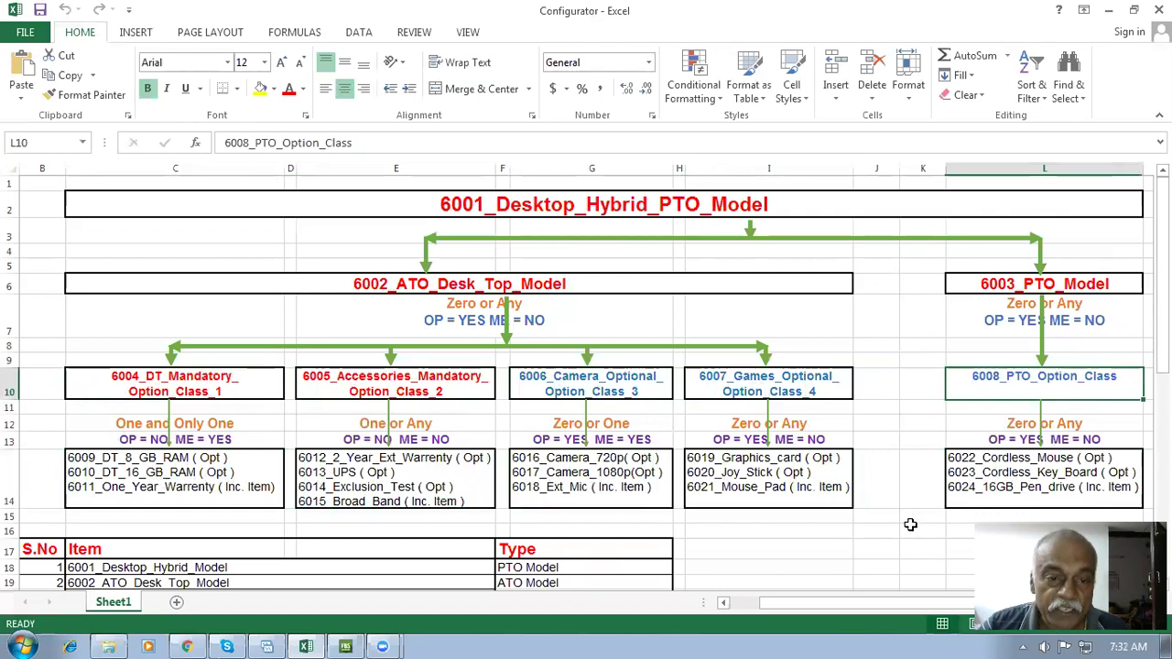
pyautogui.click(519, 287)
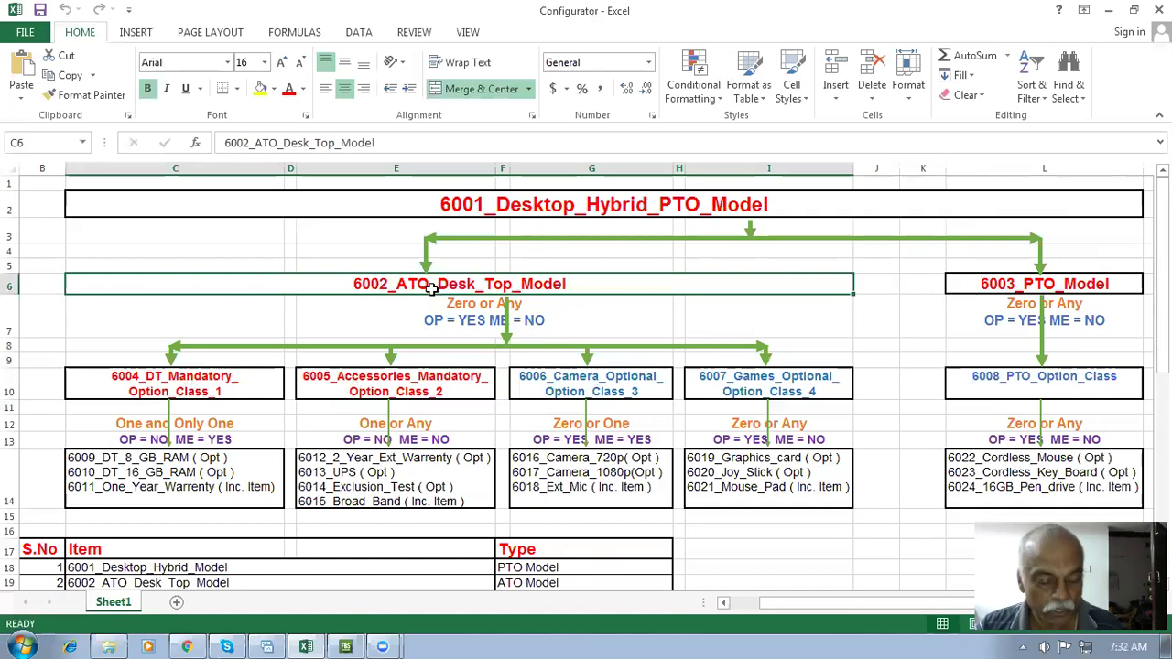
# Return to Oracle in Chrome and close the 5004_mand_opt_class item for organization 981 without saving
pyautogui.hotkey('alt', 'Tab')
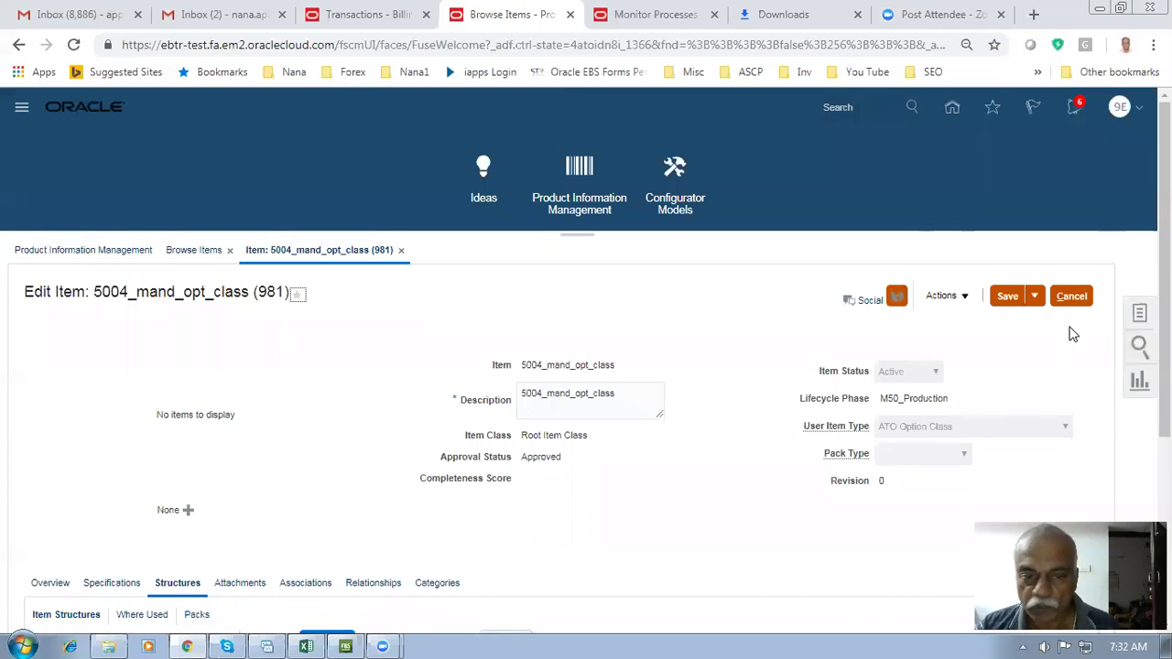
pyautogui.click(1069, 302)
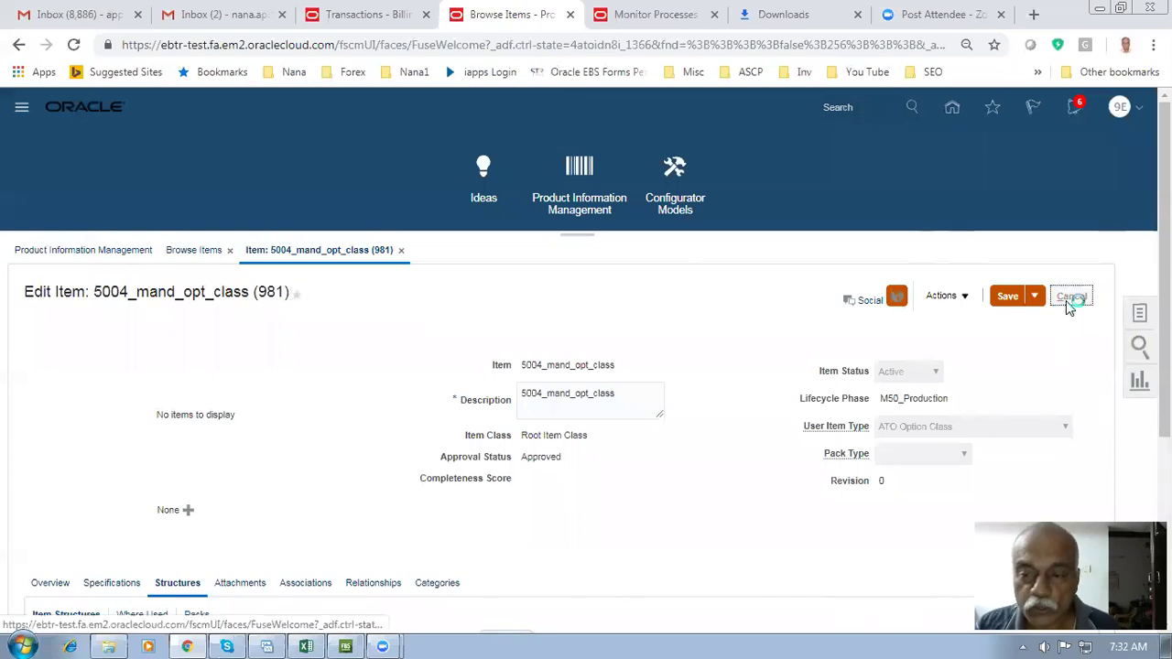
pyautogui.scroll(-2, 690, 491)
pyautogui.click(535, 382)
pyautogui.press('BackSpace')
pyautogui.write('2')
pyautogui.press('Return')
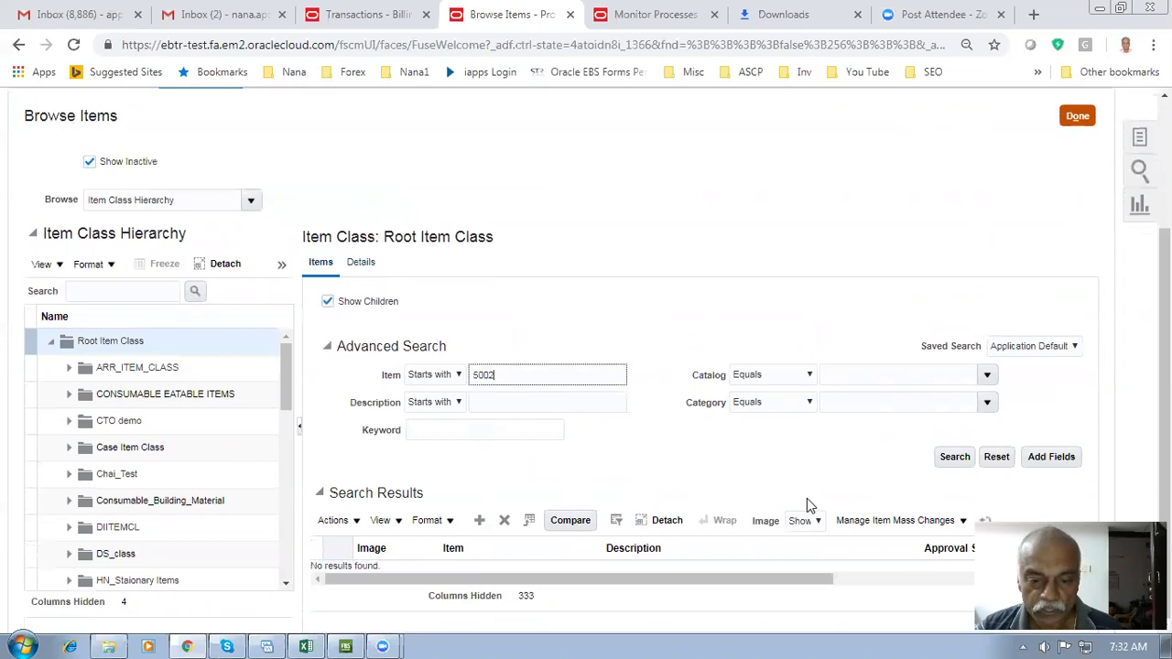
# Search for items starting with 6002 and open the first 6002_ATO_Desk_Top_Model item
pyautogui.doubleClick(518, 380)
pyautogui.write('6002')
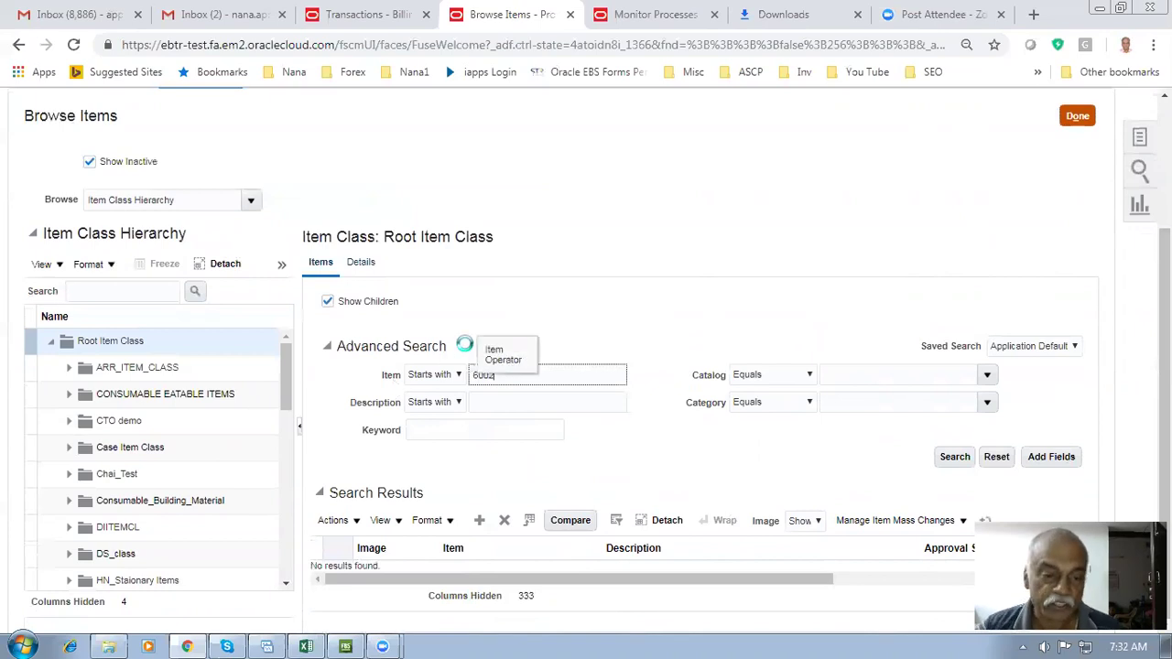
pyautogui.press('Return')
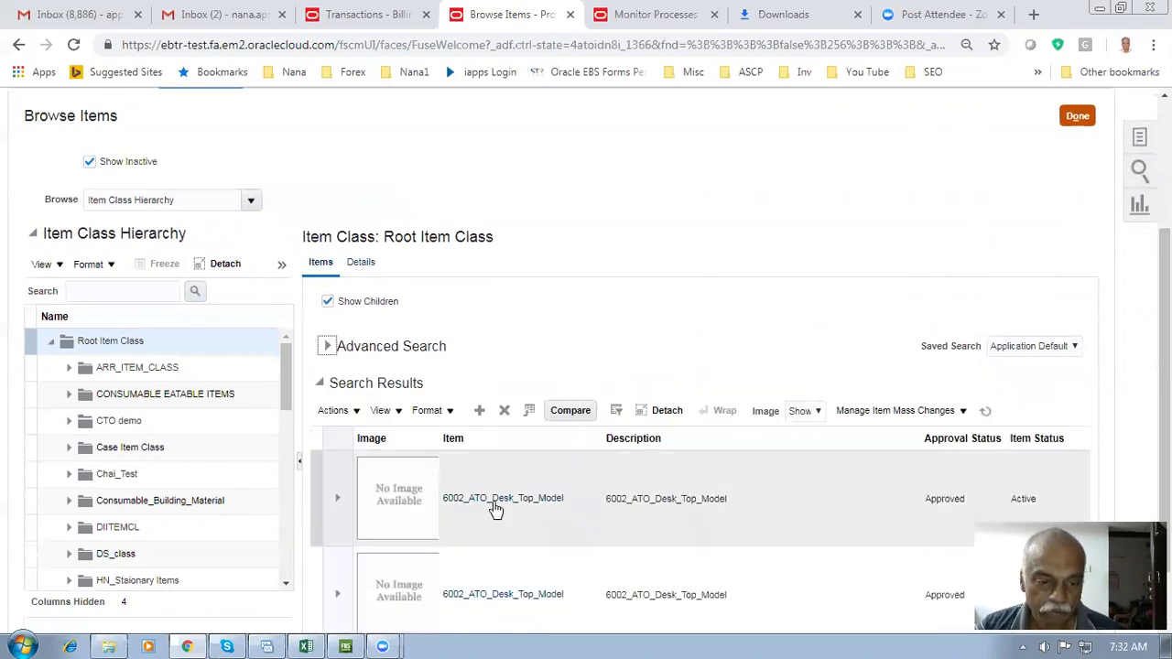
pyautogui.click(503, 500)
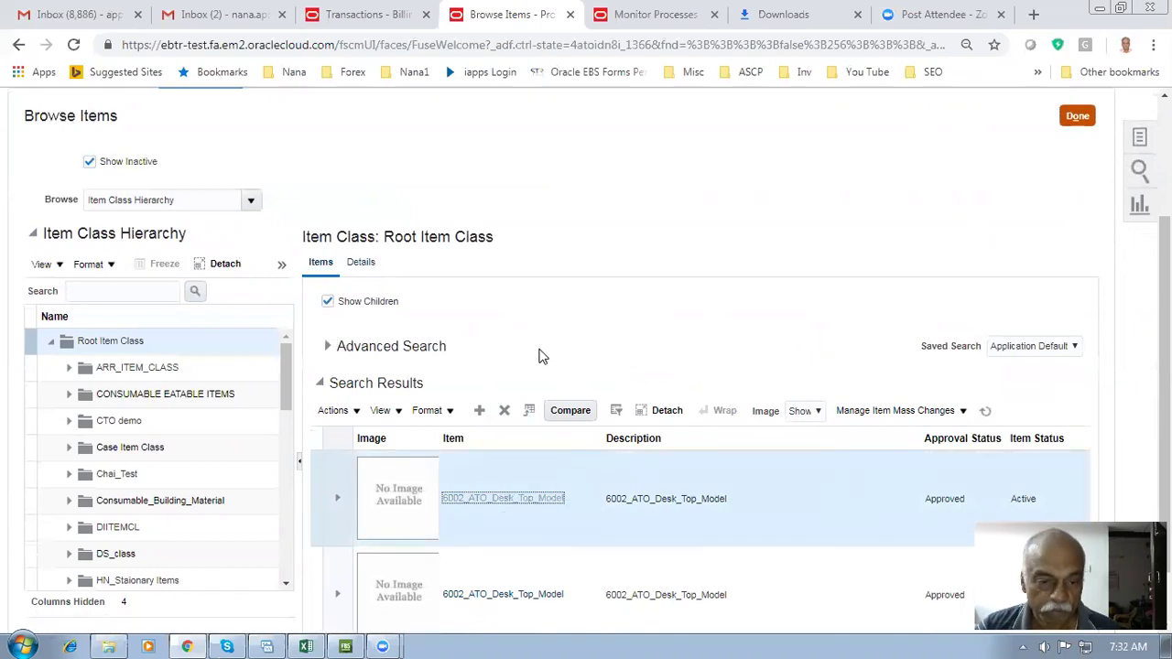
# Review the four option classes below 6002_ATO_Desk_Top_Model in the Excel diagram, and return to Oracle in Chrome
pyautogui.hotkey('alt', 'Tab')
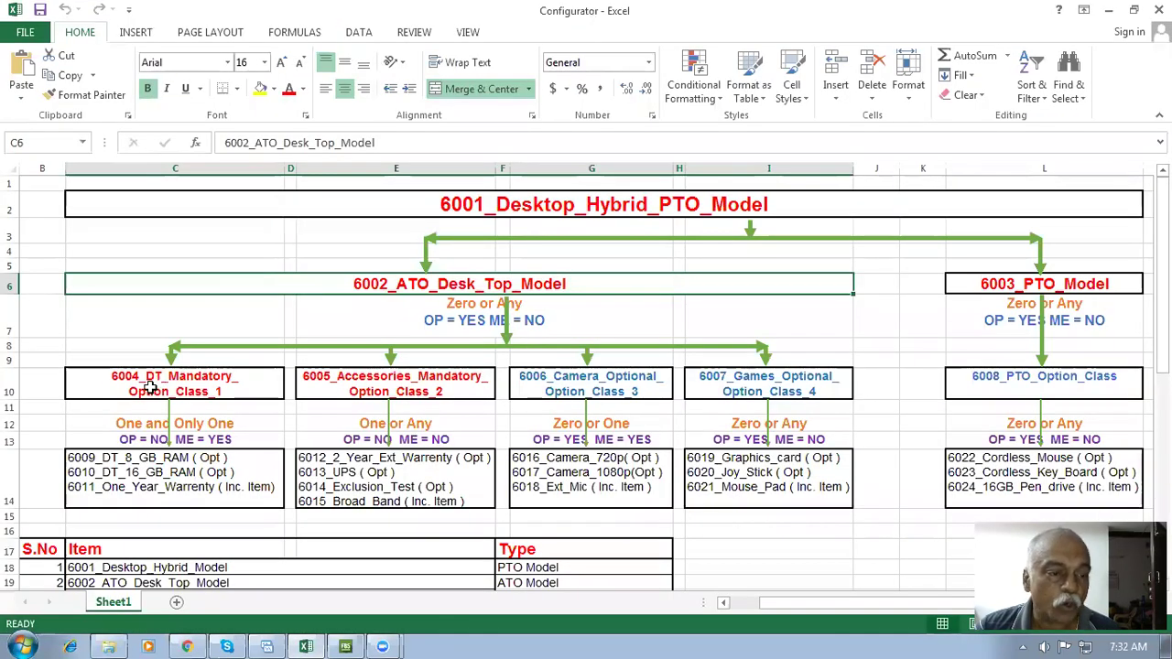
pyautogui.click(149, 387)
pyautogui.click(310, 385)
pyautogui.click(540, 389)
pyautogui.click(714, 376)
pyautogui.hotkey('alt', 'Tab')
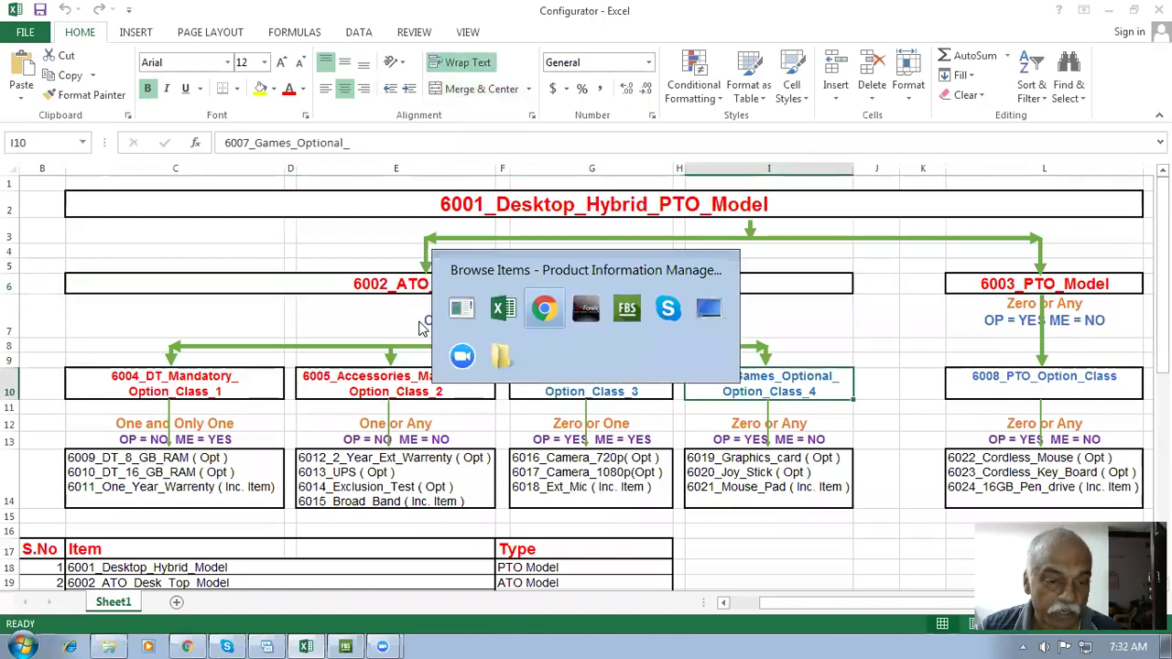
# Open the Primary structure of 6002_ATO_Desk_Top_Model and display the Component Order Management attributes in its component table
pyautogui.click(178, 409)
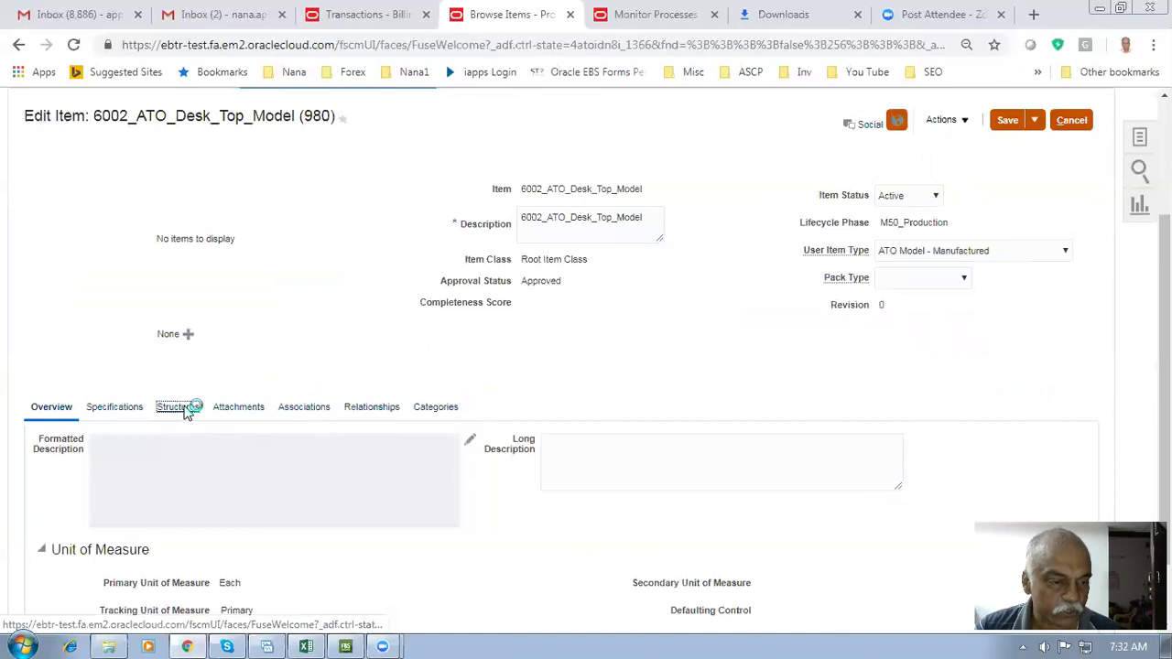
pyautogui.click(73, 520)
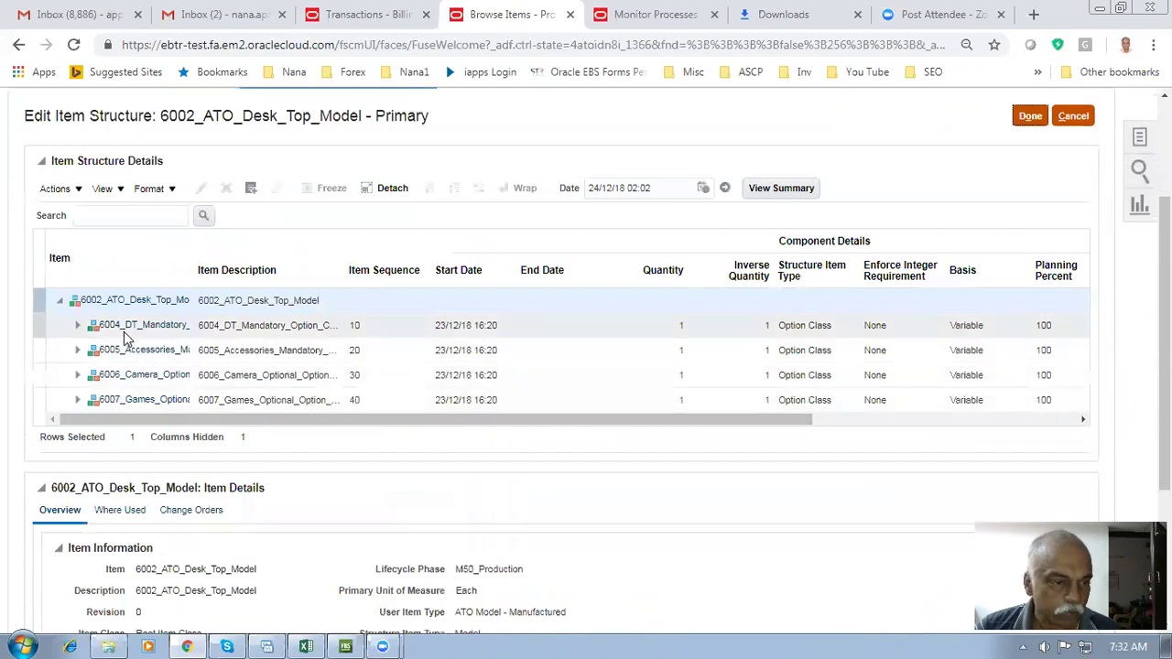
pyautogui.click(36, 332)
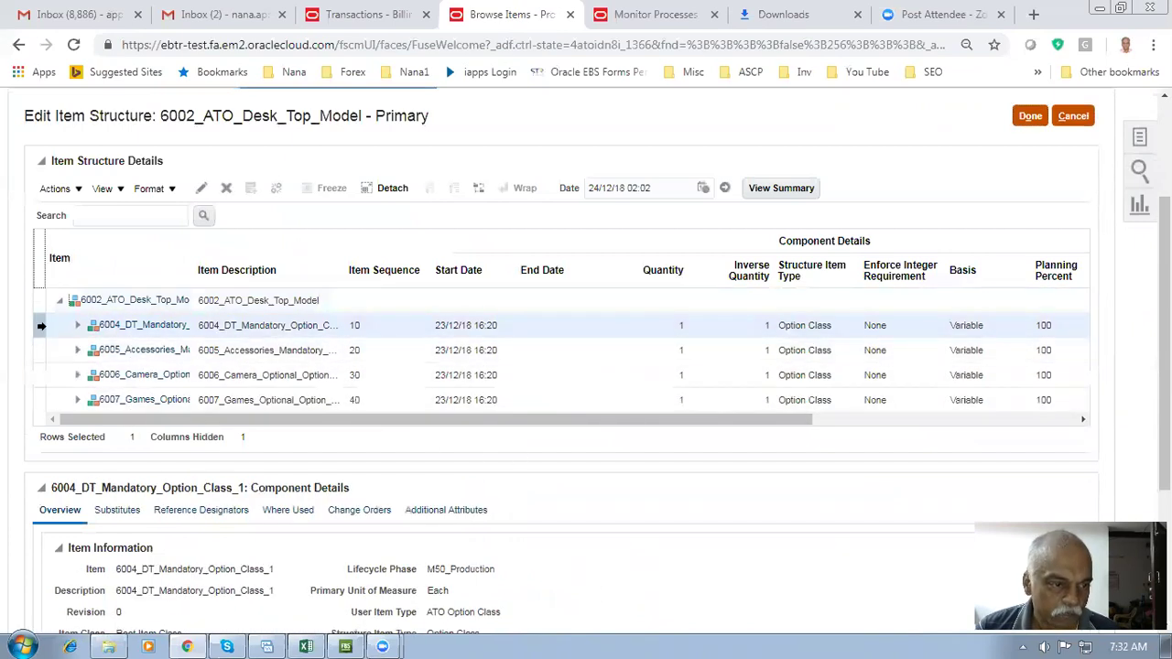
pyautogui.click(104, 193)
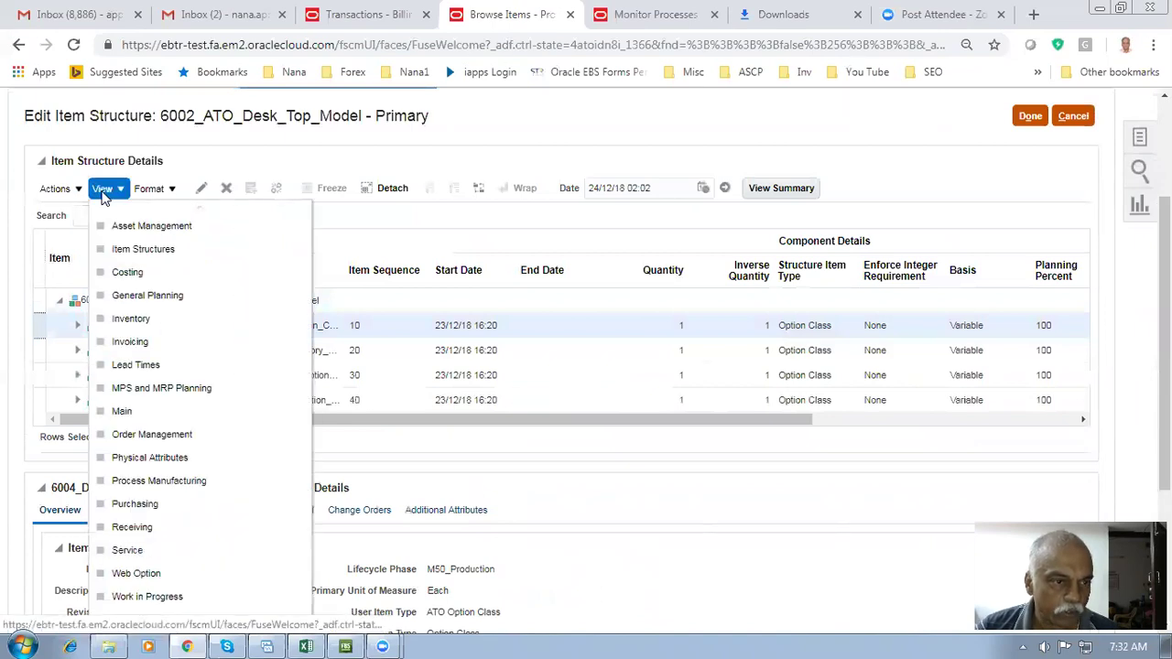
pyautogui.scroll(-3, 153, 550)
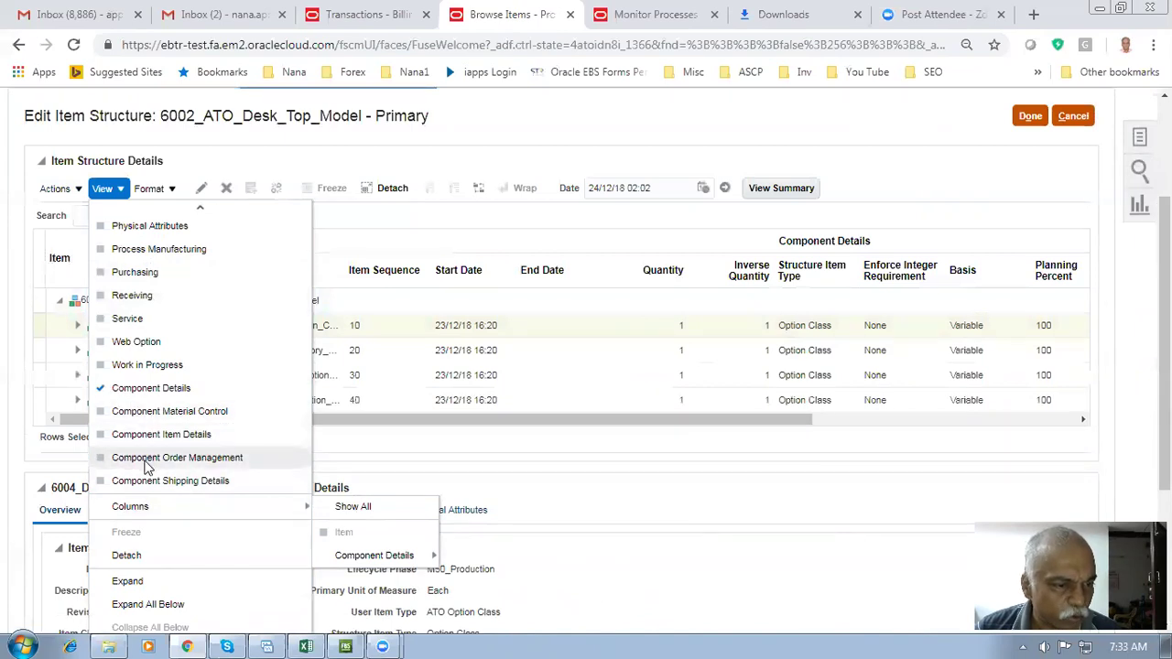
pyautogui.click(145, 460)
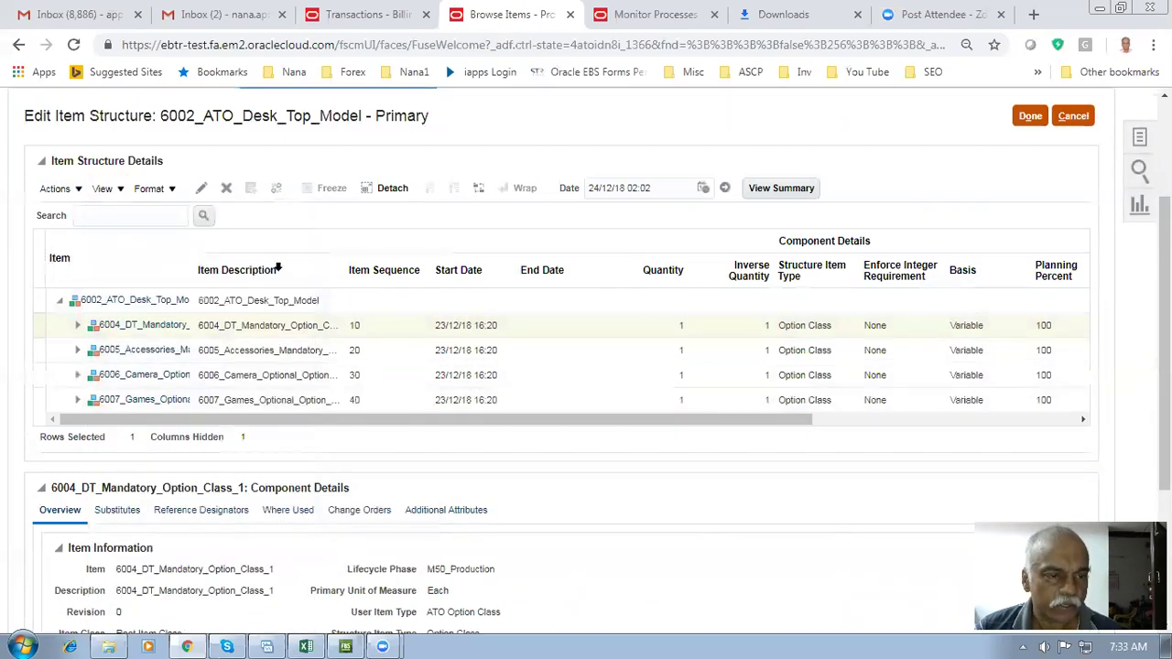
# Select component 6004_DT_Mandatory_Option_Class_1 and review its place under 6002_ATO_Desk_Top_Model and its components in the Excel diagram
pyautogui.click(38, 325)
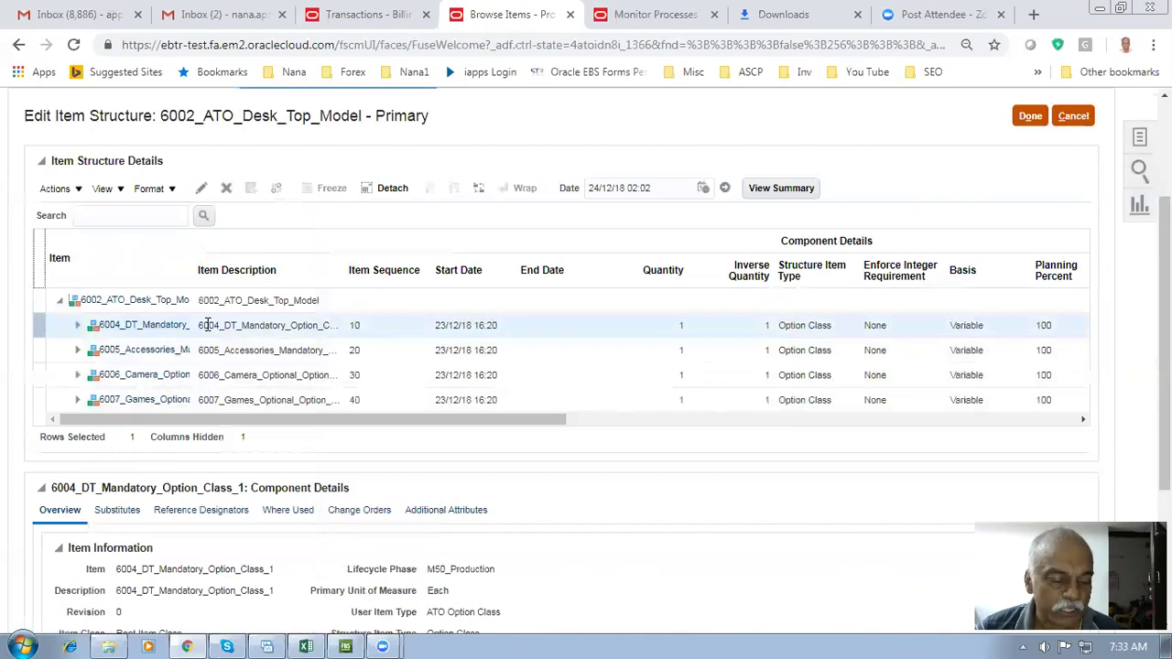
pyautogui.hotkey('alt', 'Tab')
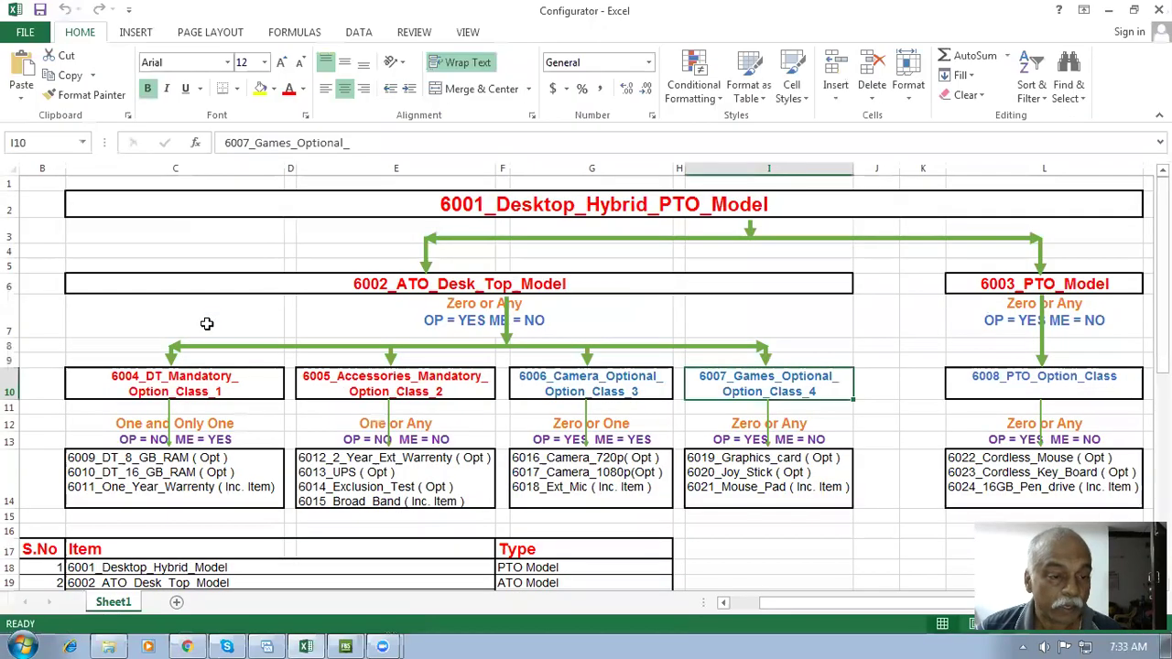
pyautogui.click(229, 384)
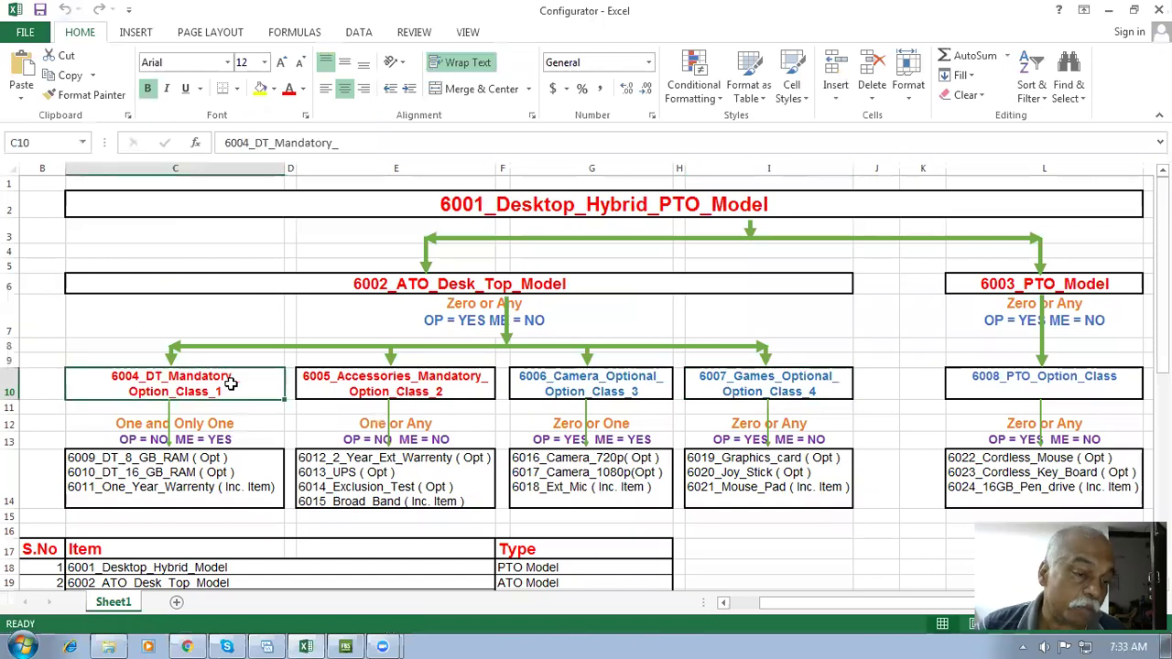
pyautogui.click(200, 469)
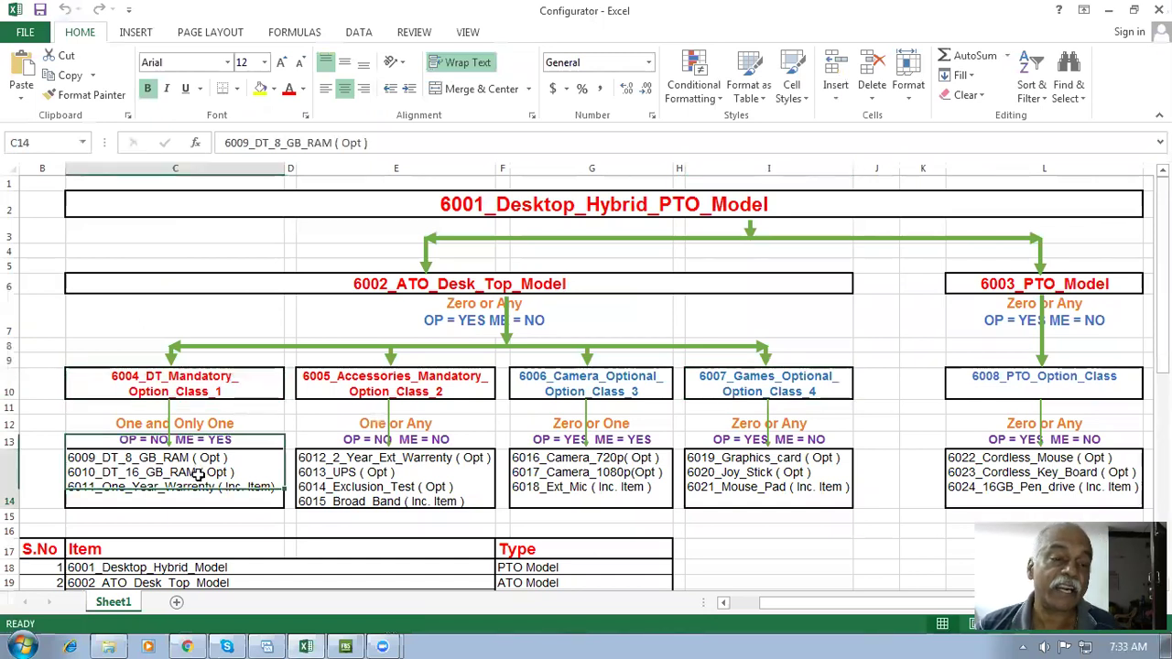
pyautogui.click(453, 282)
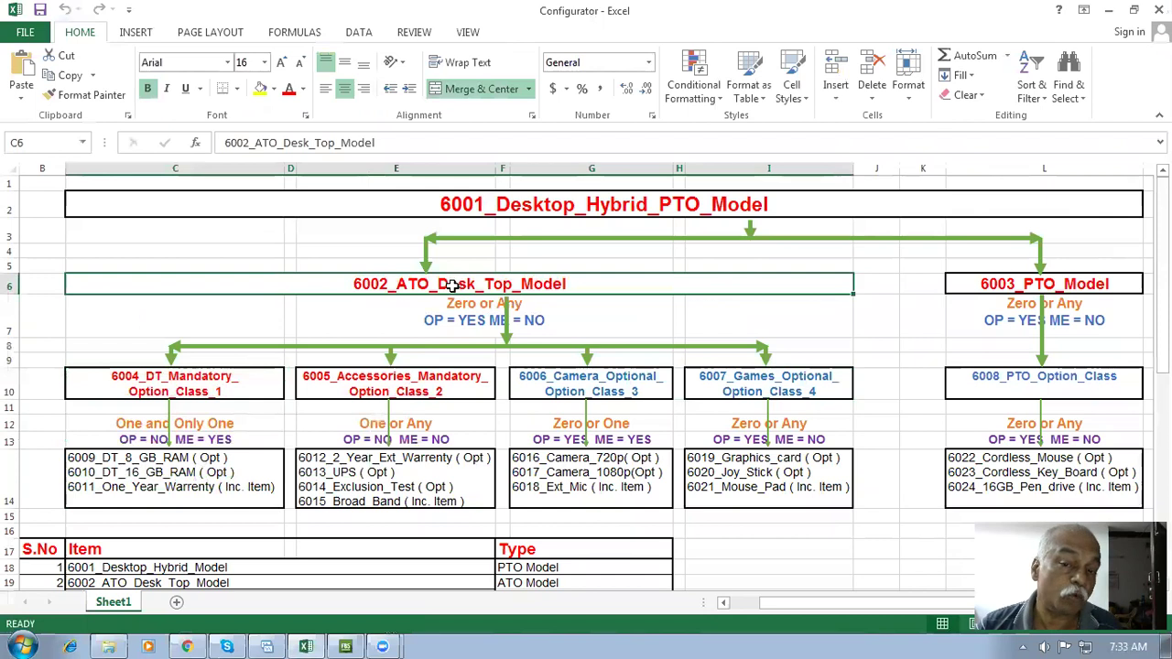
pyautogui.click(169, 478)
pyautogui.click(558, 280)
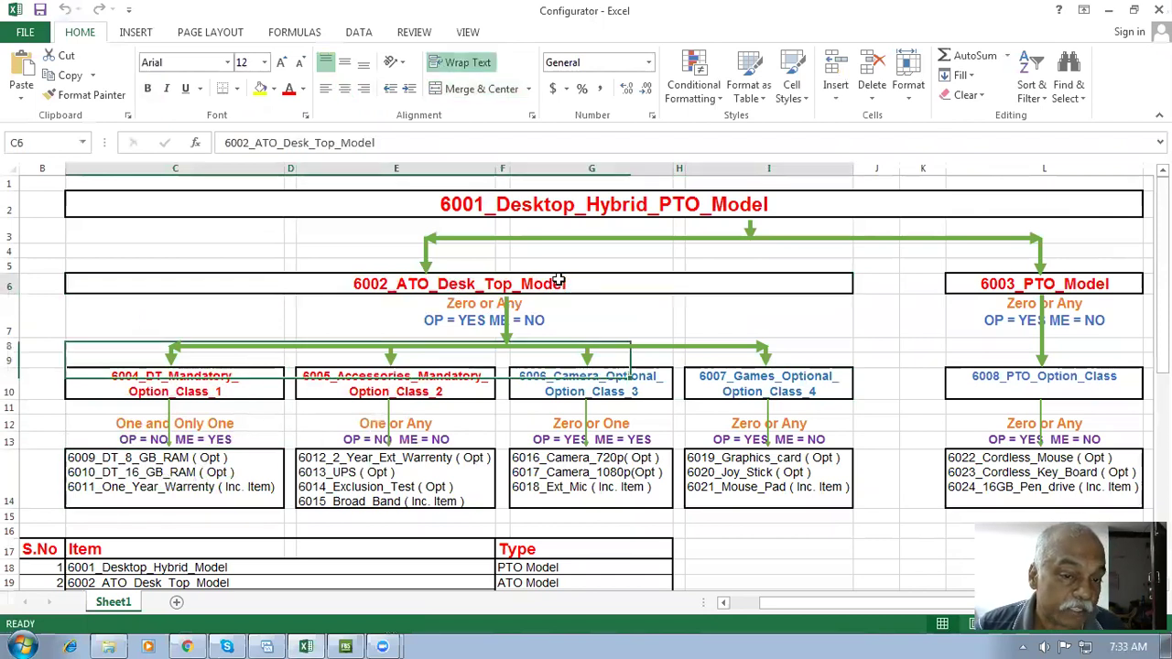
pyautogui.click(188, 384)
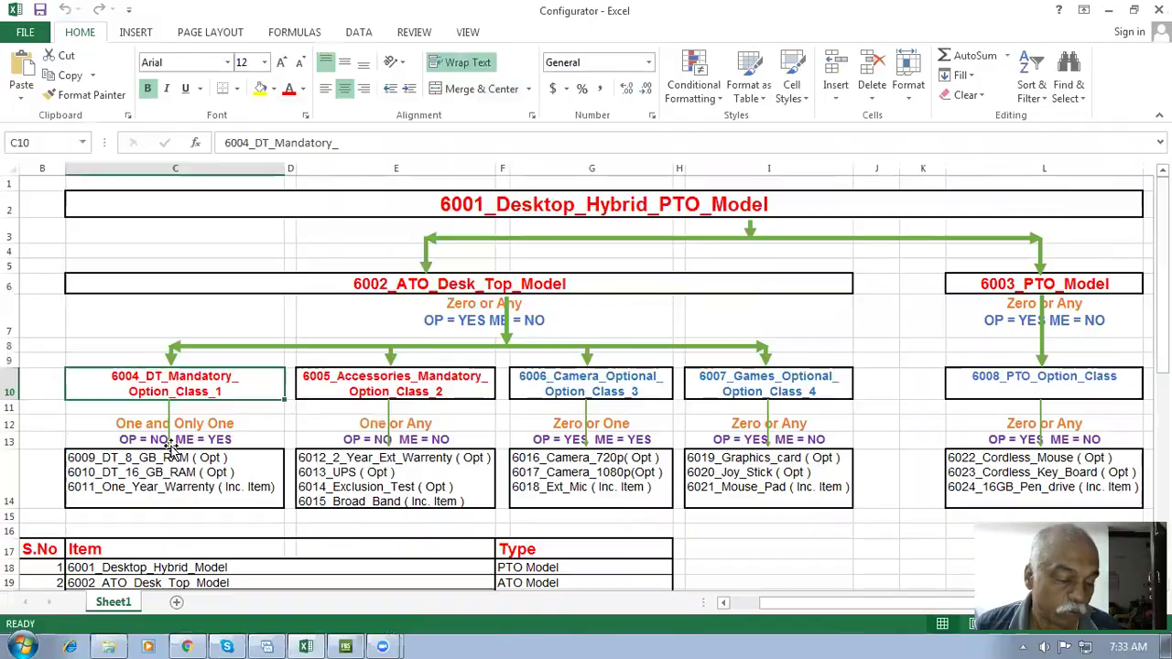
# Return to Oracle in Chrome and open component 6004_DT_Mandatory_Option_Class_1 for editing to examine its attributes
pyautogui.hotkey('alt', 'Tab')
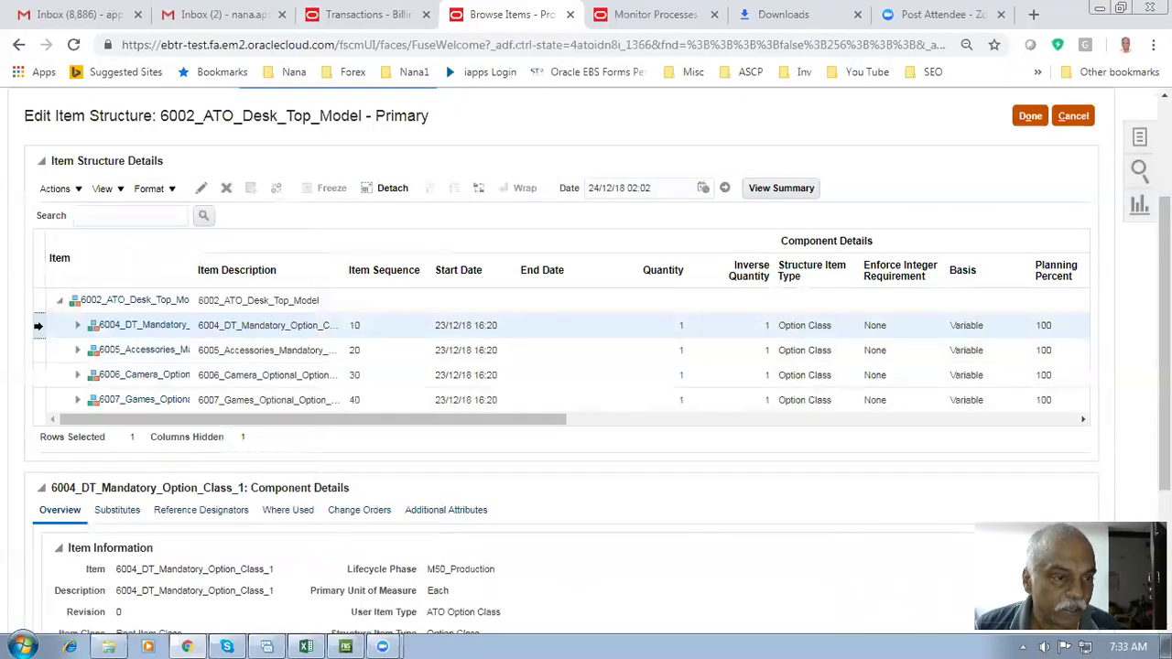
pyautogui.click(201, 188)
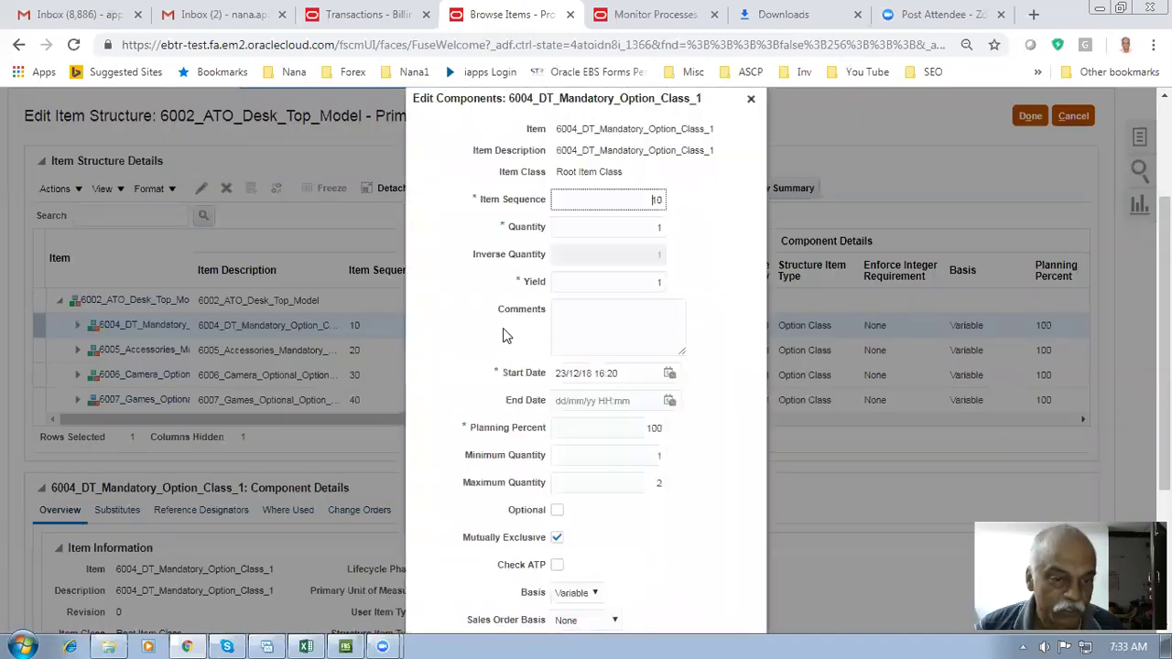
# Examine the quantity limits and Optional and Mutually Exclusive settings of 6004_DT_Mandatory_Option_Class_1 against the Configurator workbook in Excel
pyautogui.scroll(-1, 546, 424)
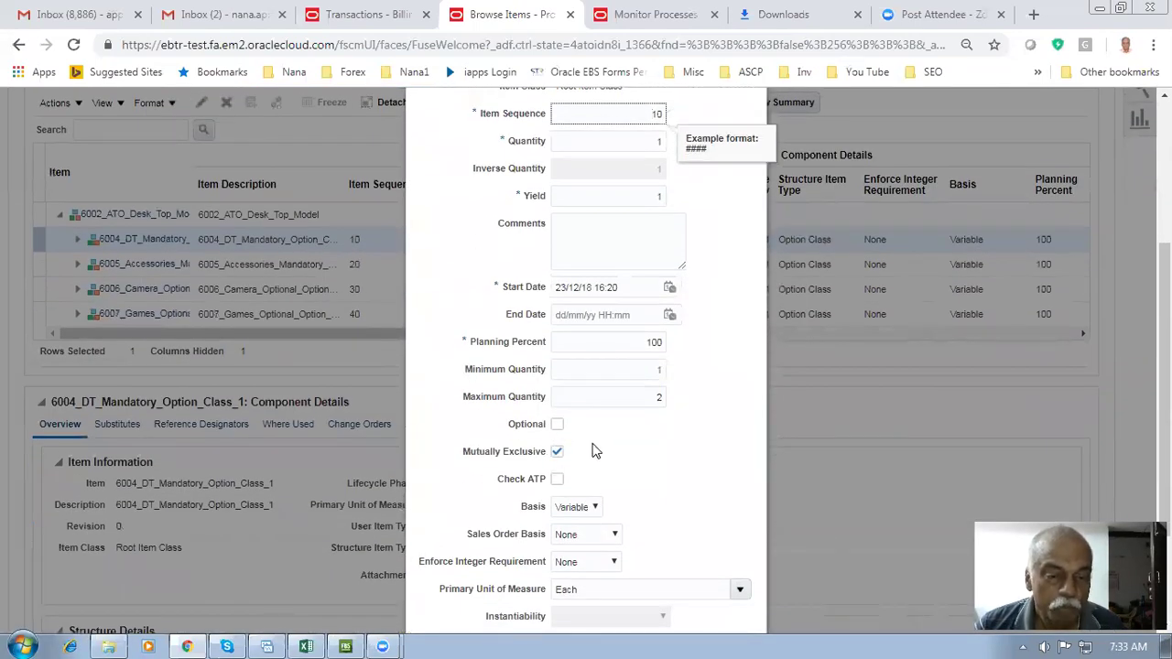
pyautogui.scroll(1, 597, 449)
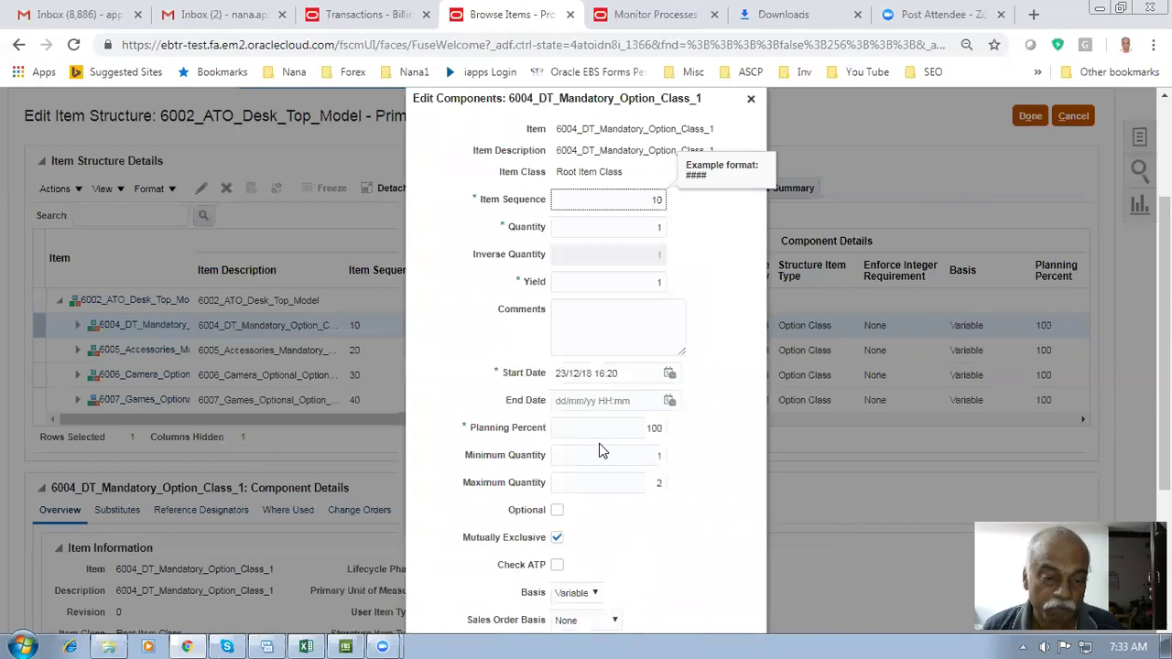
pyautogui.hotkey('alt', 'Tab')
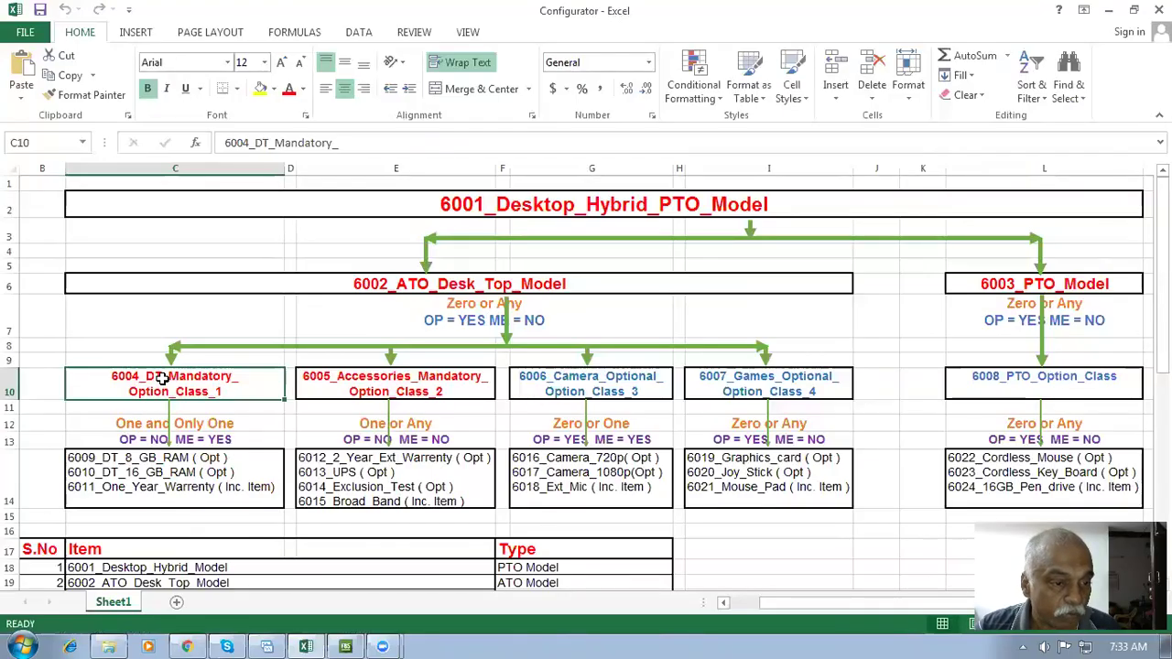
pyautogui.hotkey('alt', 'Tab')
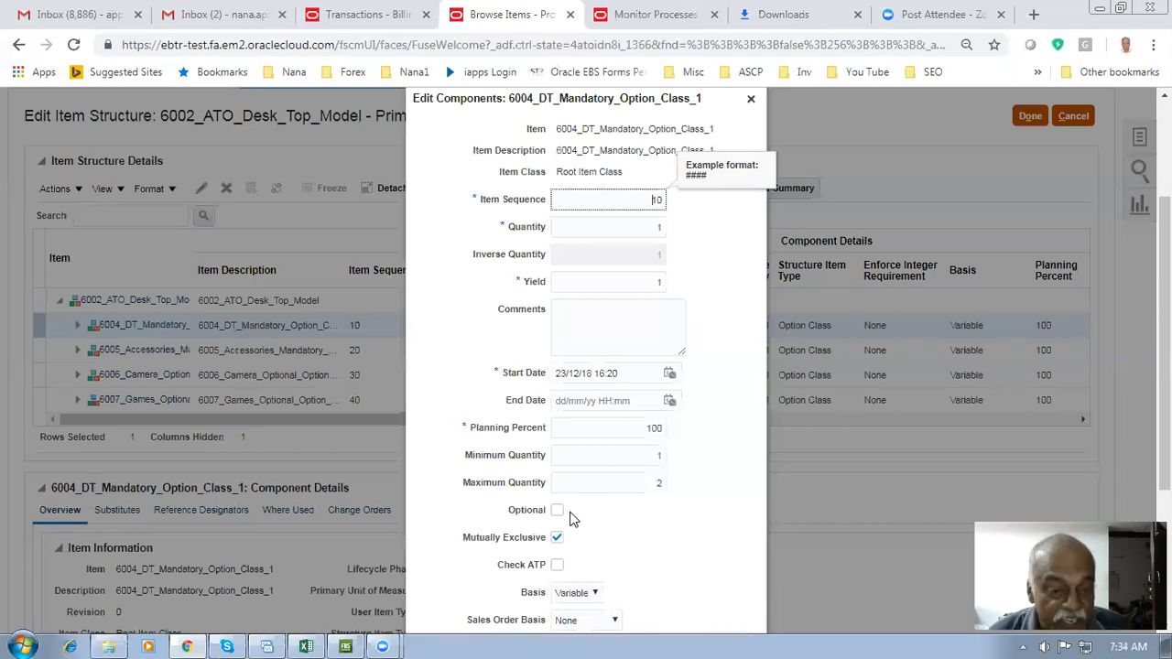
pyautogui.click(563, 511)
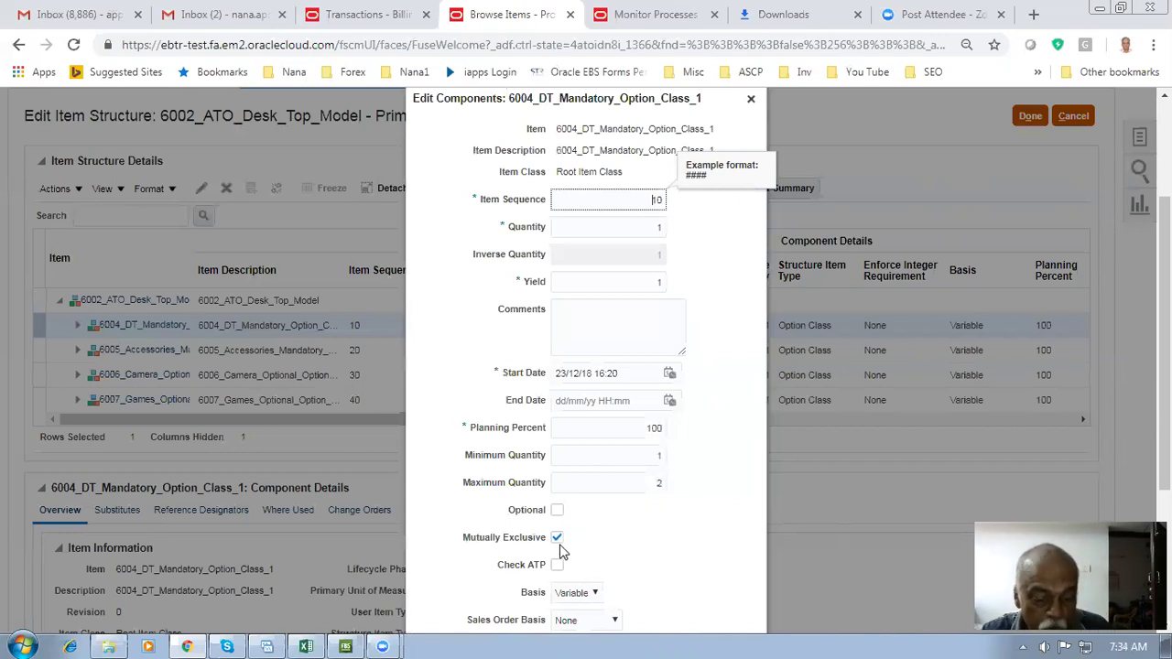
# In the Configurator workbook in Excel, examine the selection rule and OP/ME flags of the 6004 option class, and return to its component settings
pyautogui.hotkey('alt', 'Tab')
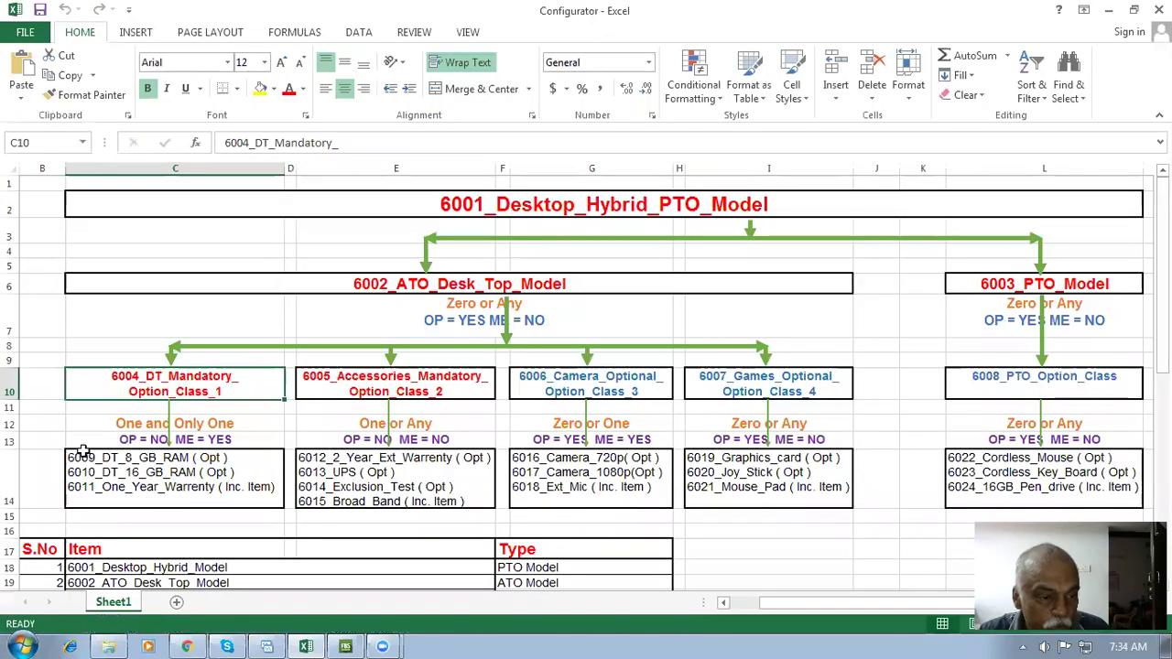
pyautogui.click(128, 437)
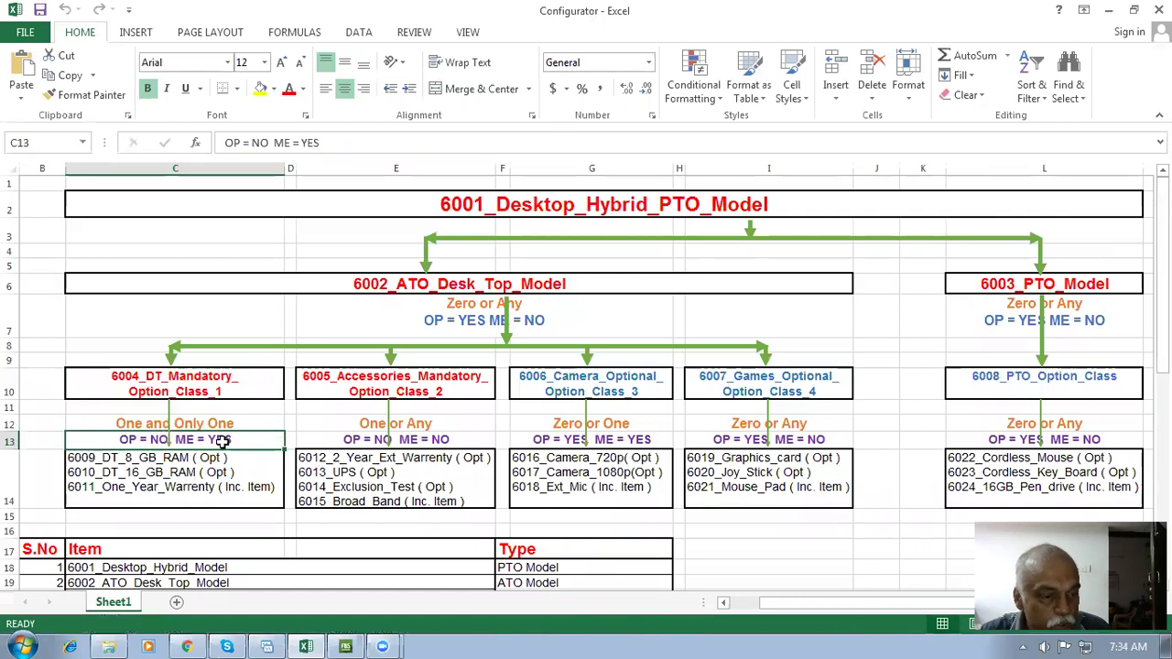
pyautogui.click(133, 424)
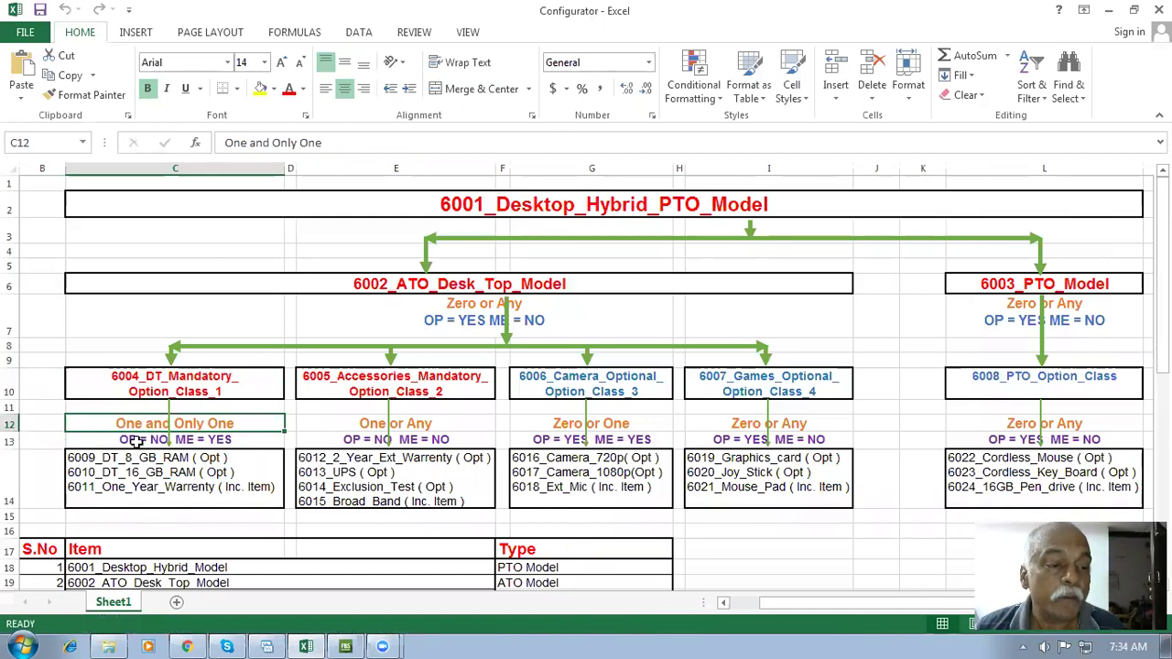
pyautogui.click(136, 441)
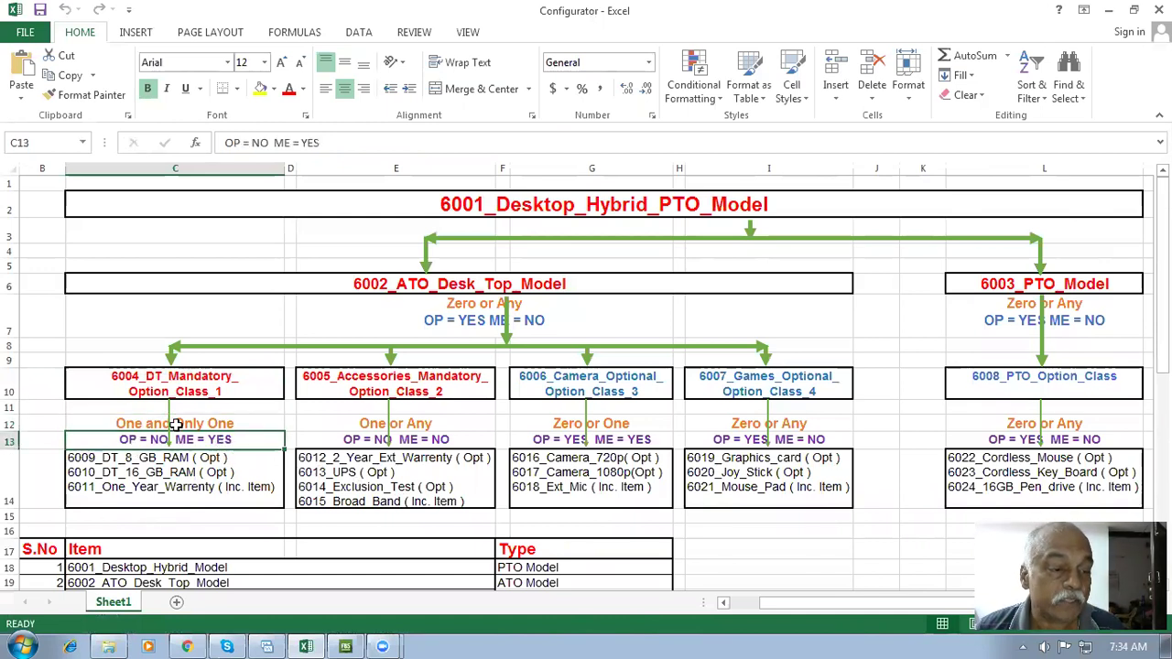
pyautogui.click(180, 424)
pyautogui.click(195, 441)
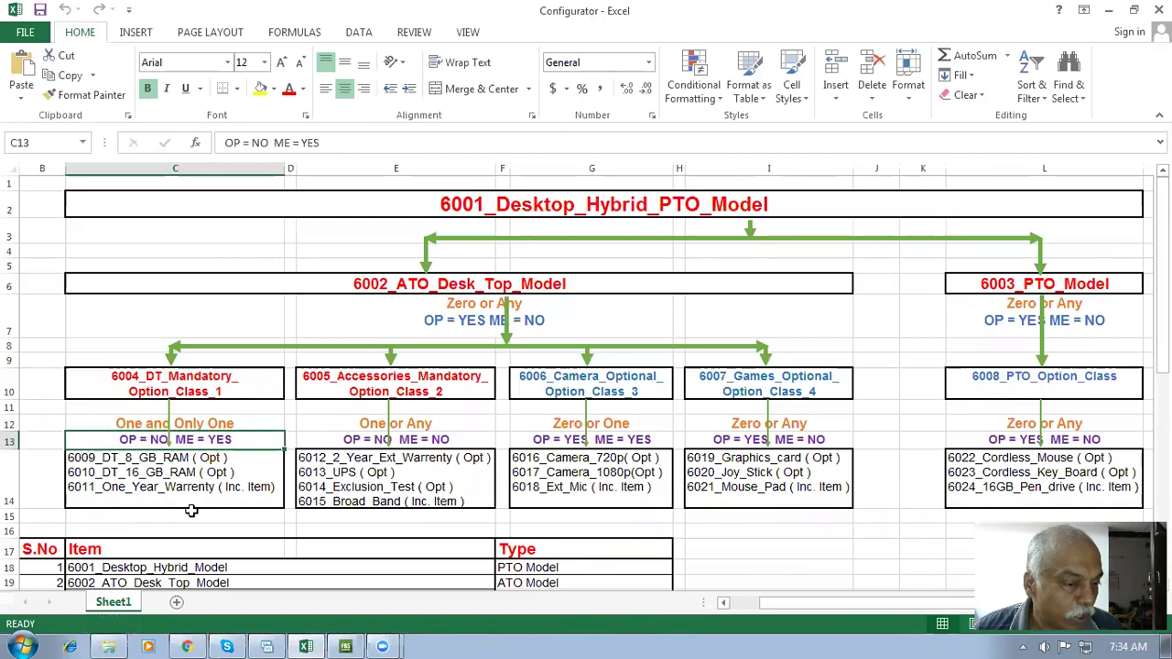
pyautogui.hotkey('alt', 'Tab')
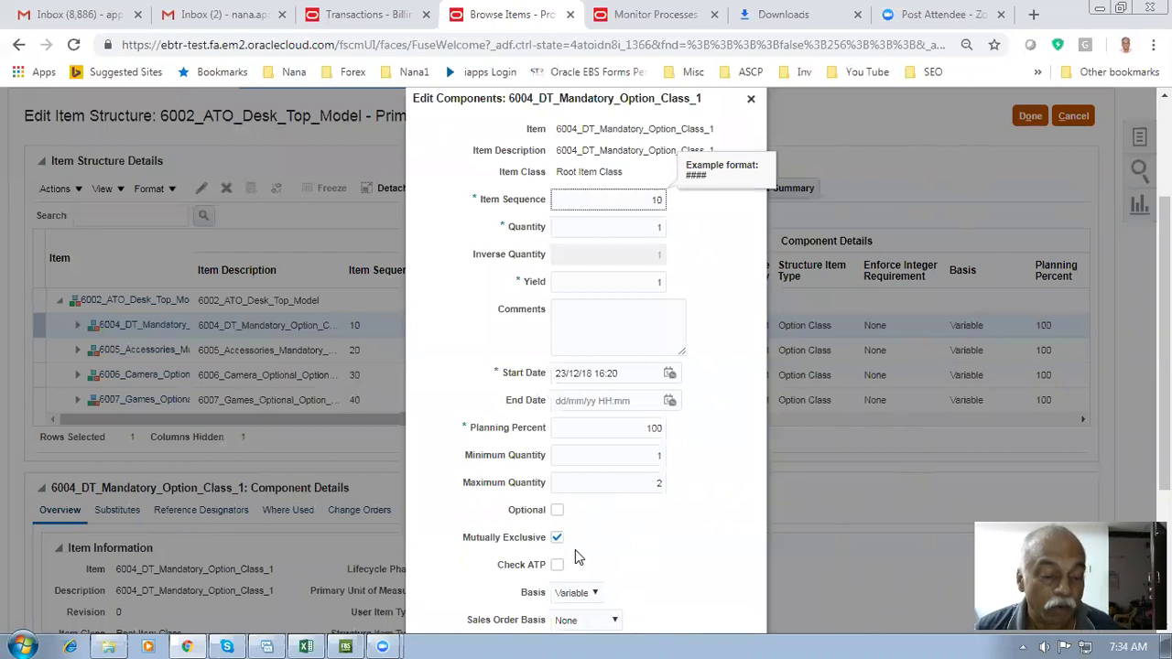
# Examine how the 6004 option class relates to 6002_ATO_Desk_Top_Model and its child items in the Excel workbook, comparing it with the component settings
pyautogui.hotkey('alt', 'Tab')
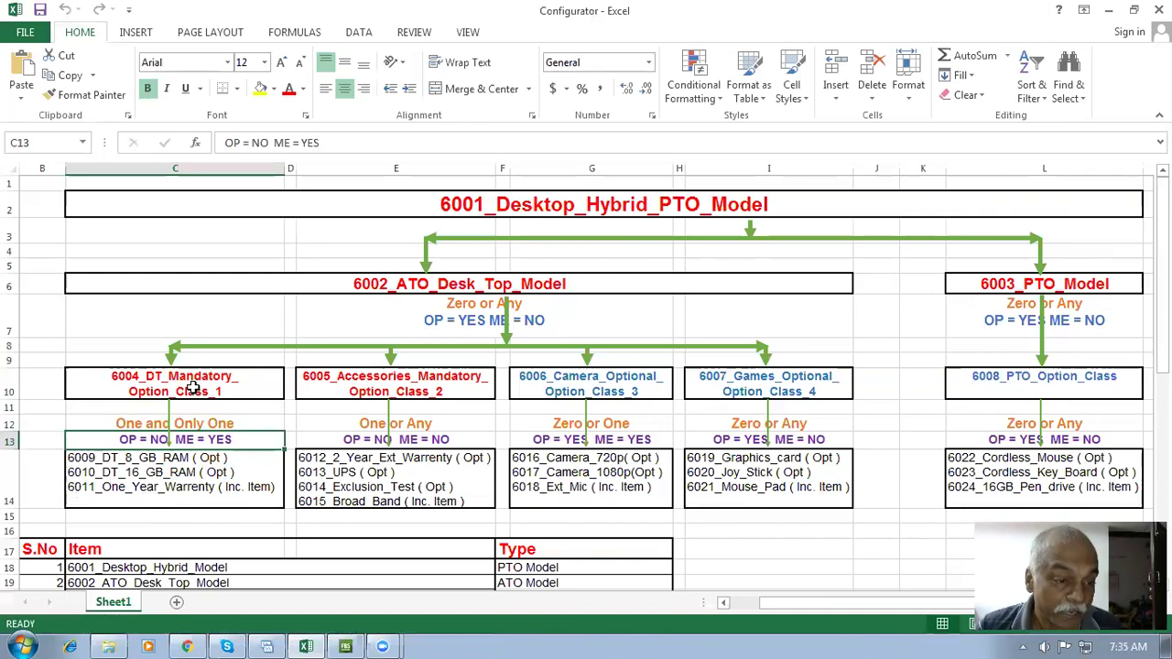
pyautogui.click(194, 389)
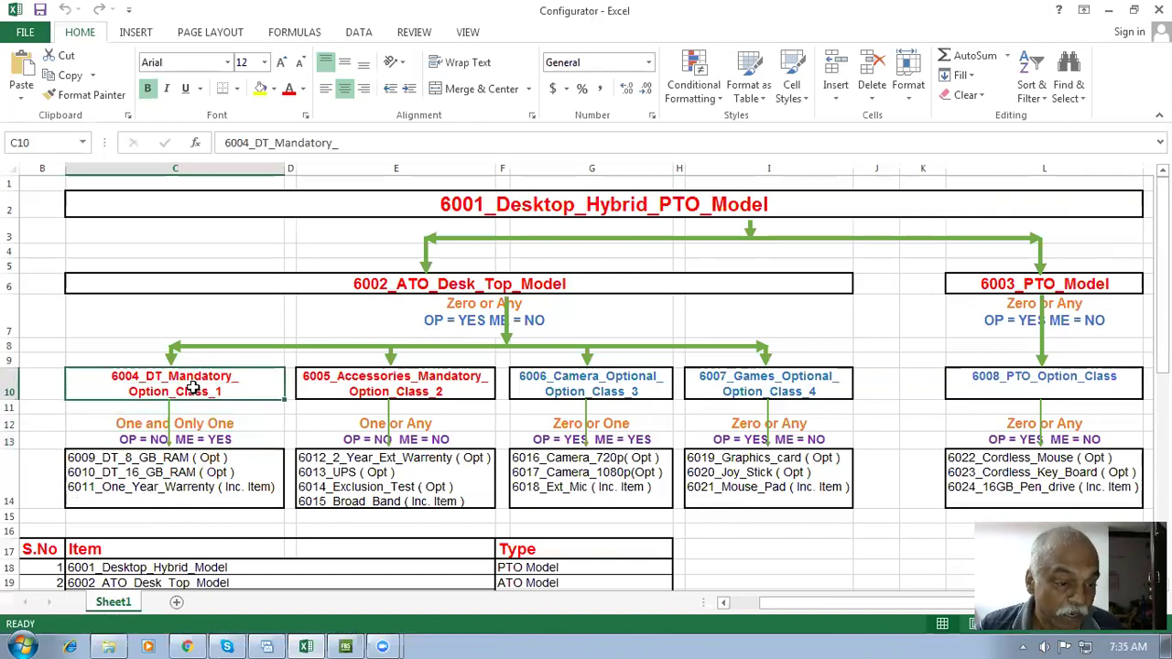
pyautogui.click(174, 469)
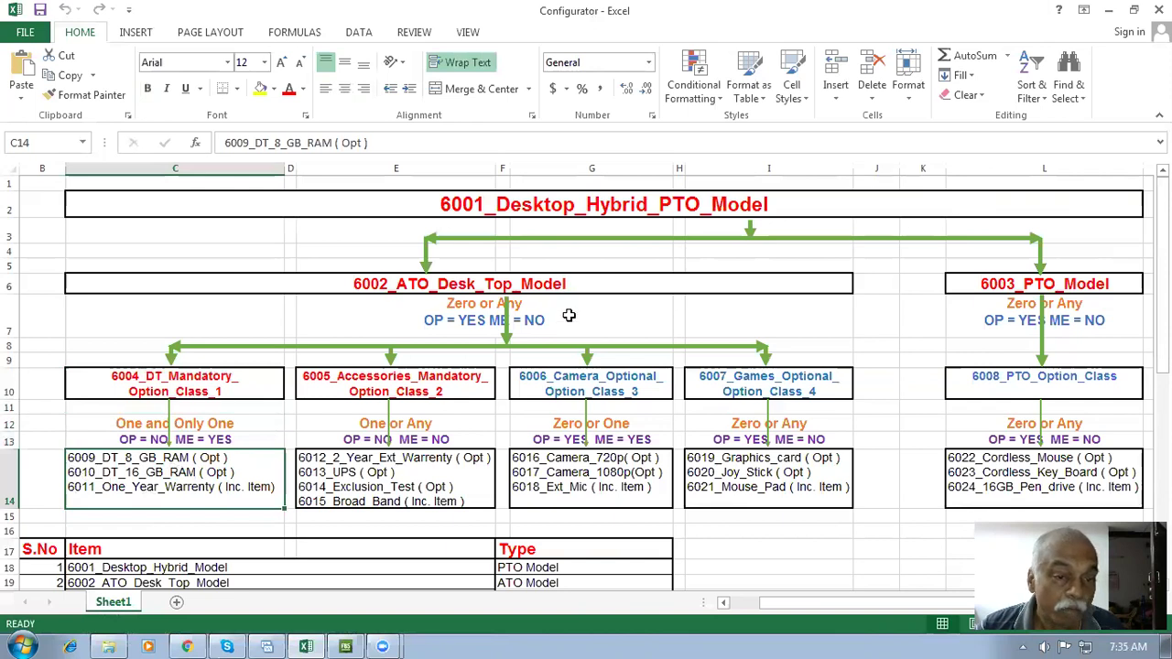
pyautogui.click(455, 282)
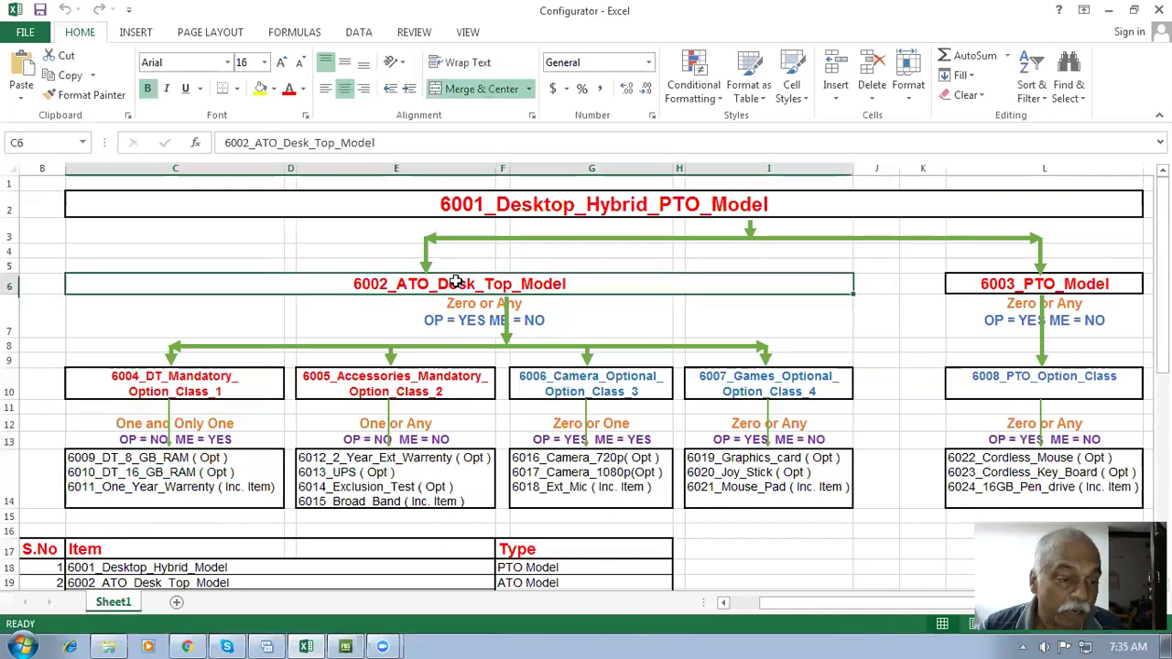
pyautogui.click(193, 389)
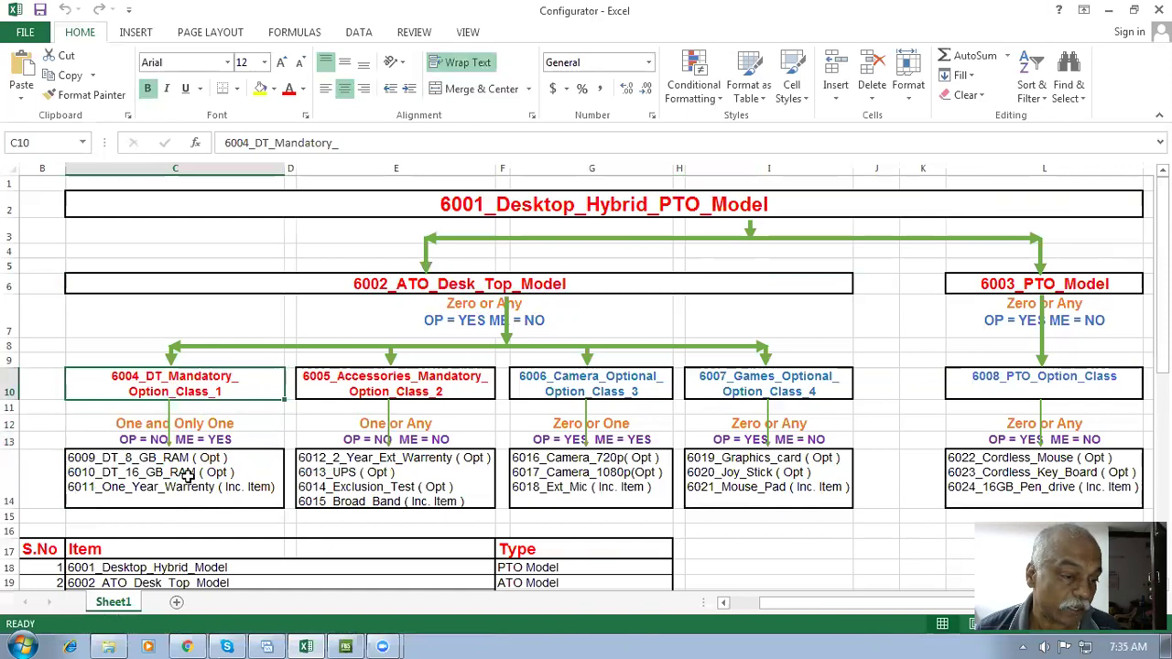
pyautogui.click(443, 286)
pyautogui.click(254, 390)
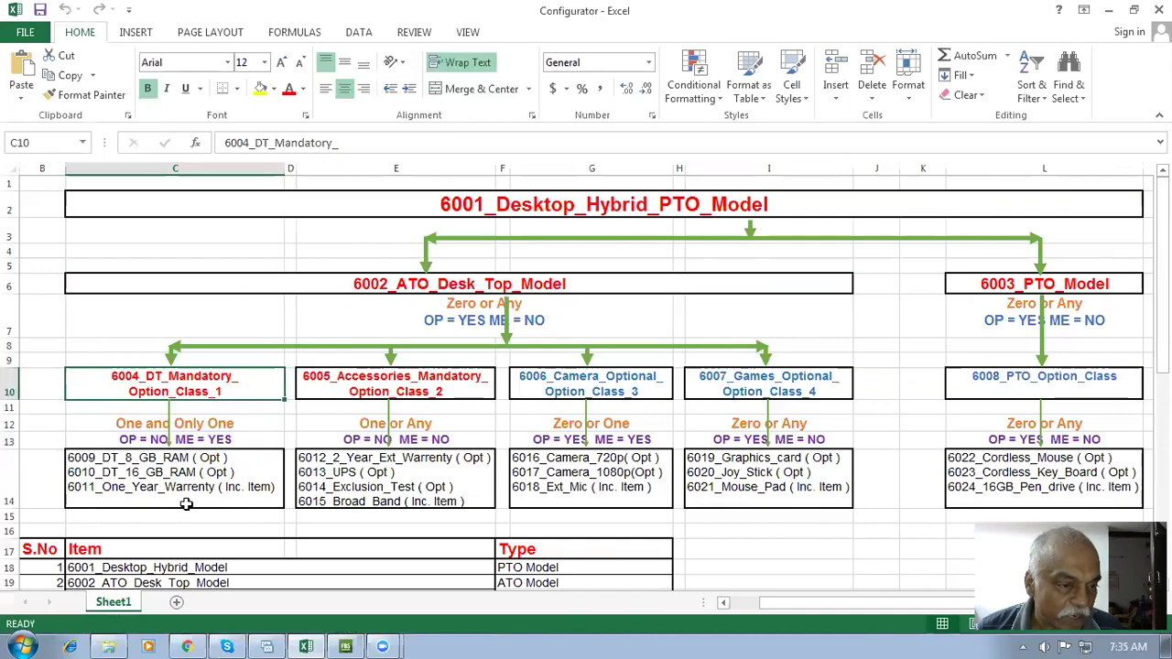
pyautogui.hotkey('alt', 'Tab')
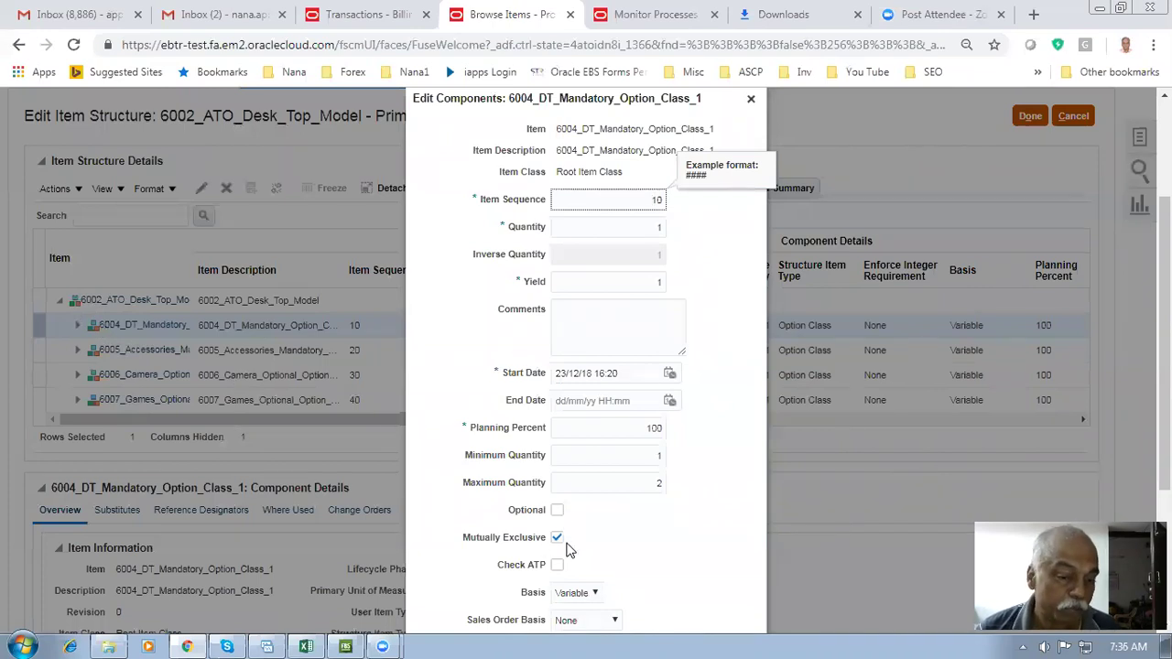
pyautogui.hotkey('alt', 'Tab')
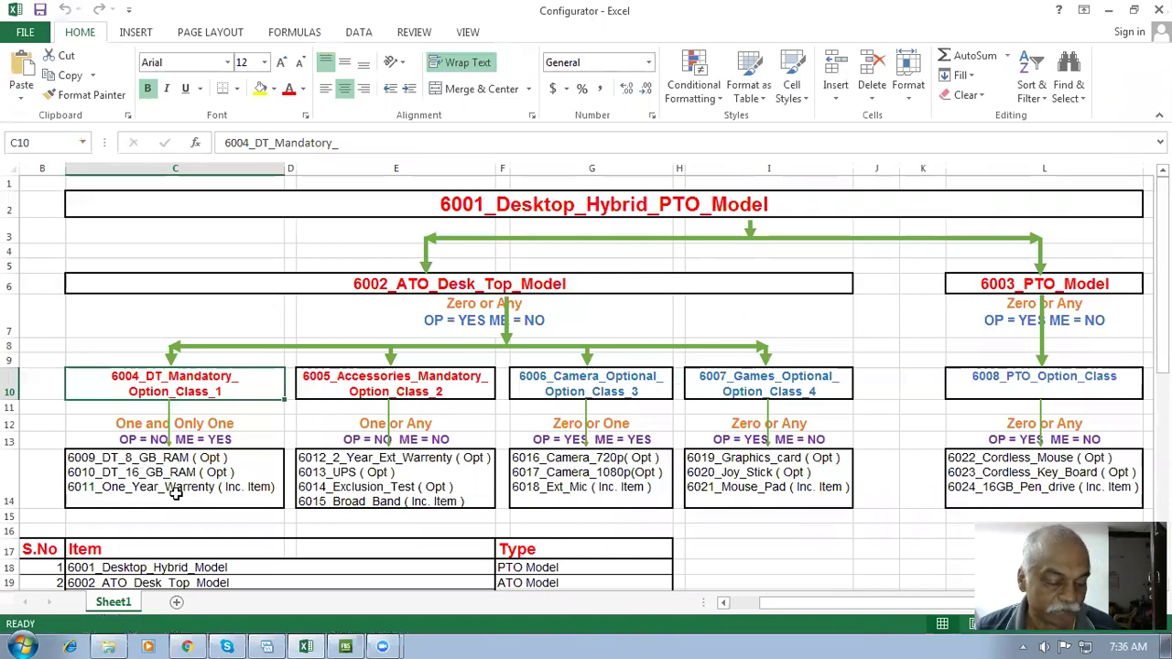
pyautogui.hotkey('alt', 'Tab')
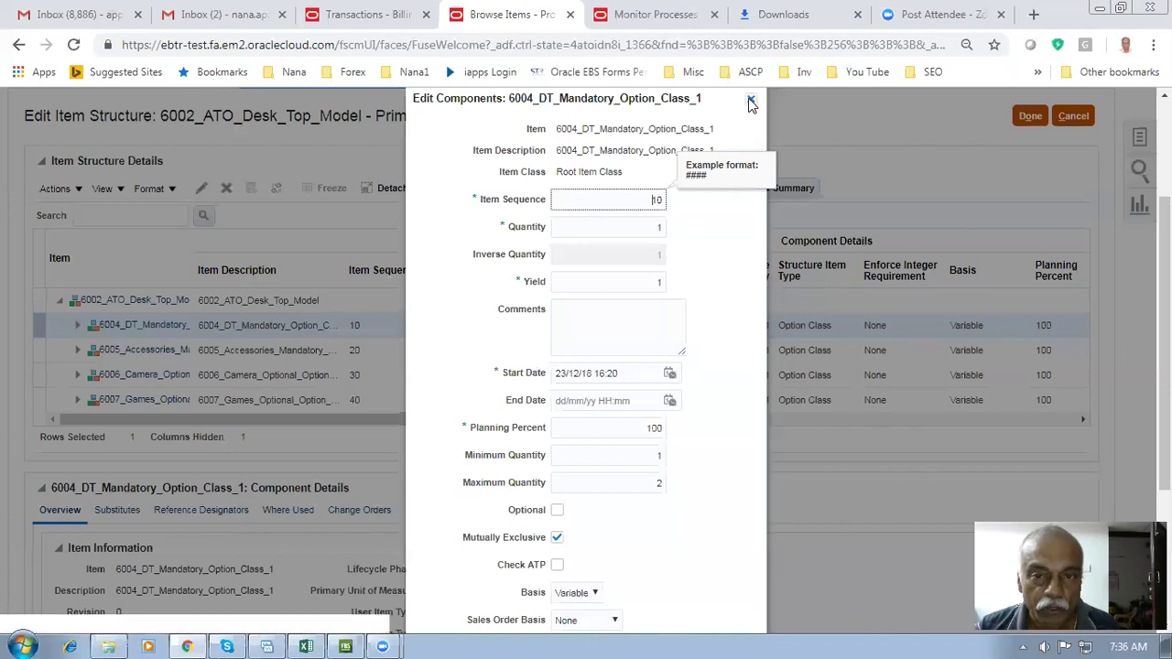
# Close the 6004 component's settings and open 6005_Accessories_Mandatory_Option_Class_2 for editing, consulting its OP/ME flags in the Excel workbook
pyautogui.click(750, 103)
pyautogui.click(40, 350)
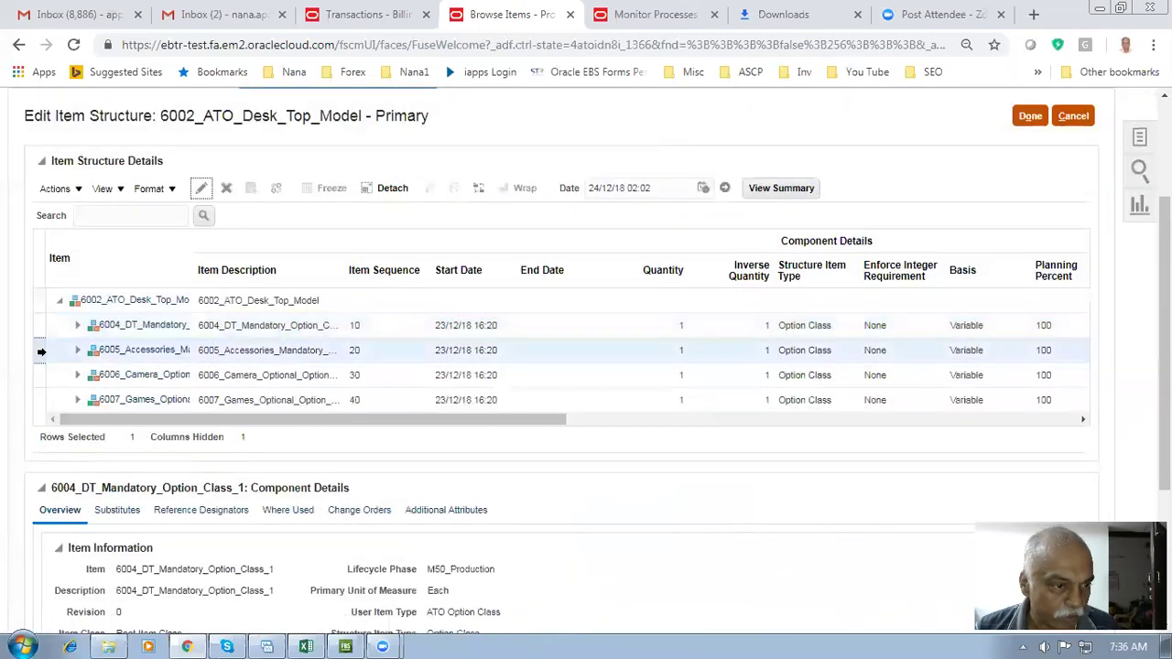
pyautogui.hotkey('alt', 'Tab')
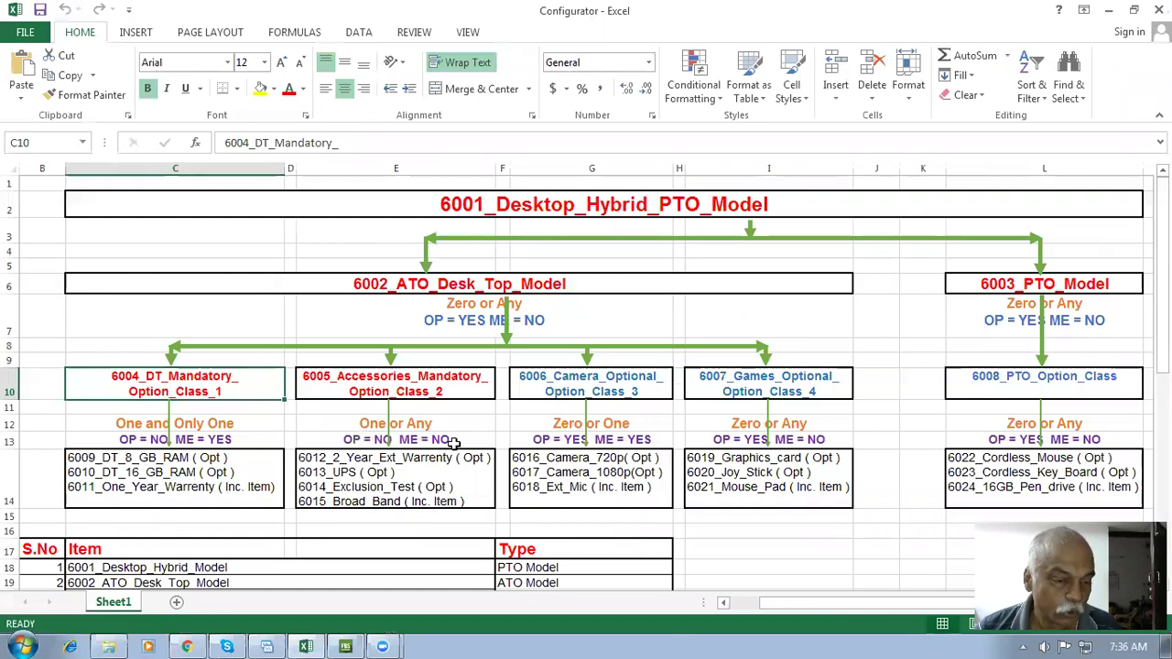
pyautogui.click(351, 441)
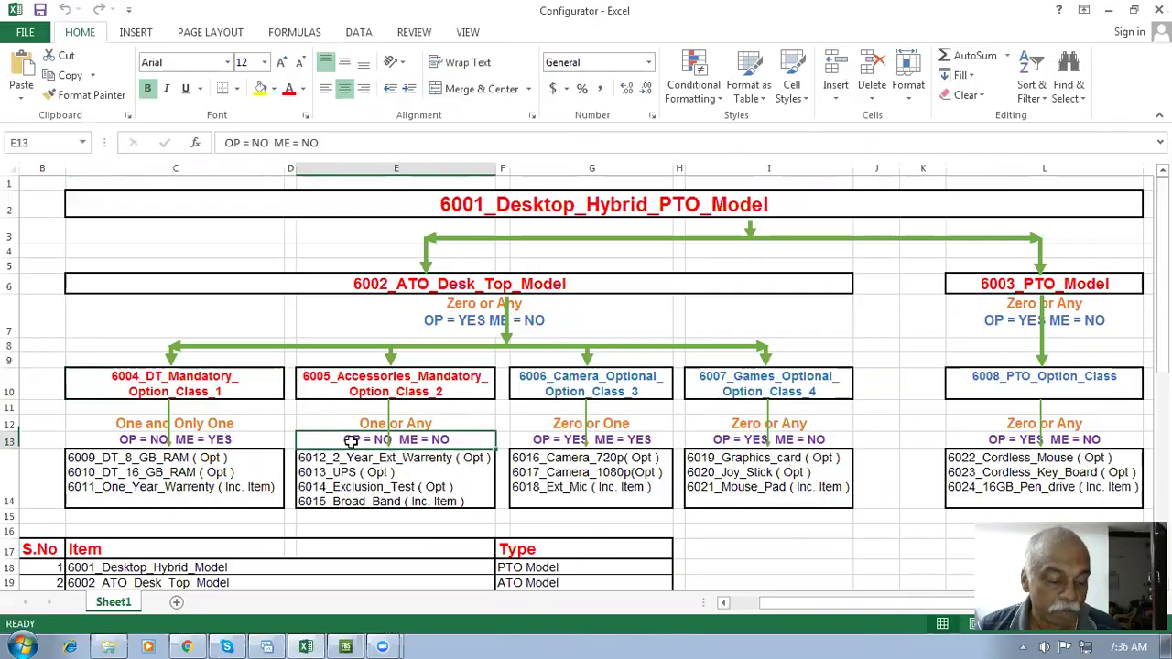
pyautogui.hotkey('alt', 'Tab')
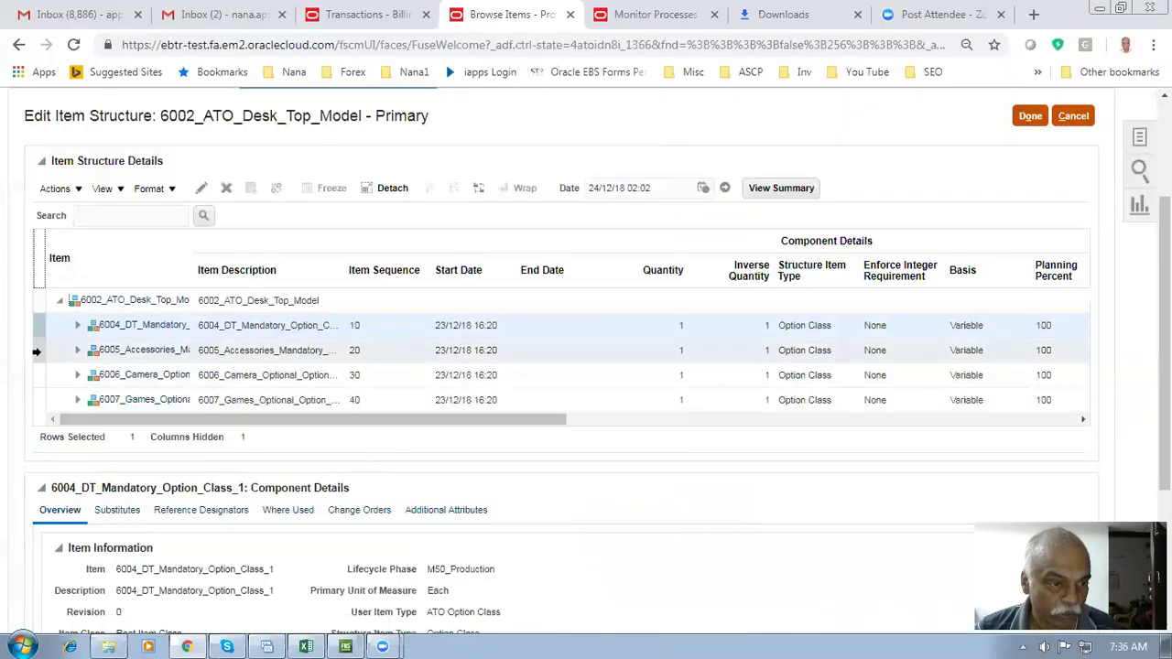
pyautogui.click(36, 350)
pyautogui.click(202, 190)
pyautogui.click(607, 362)
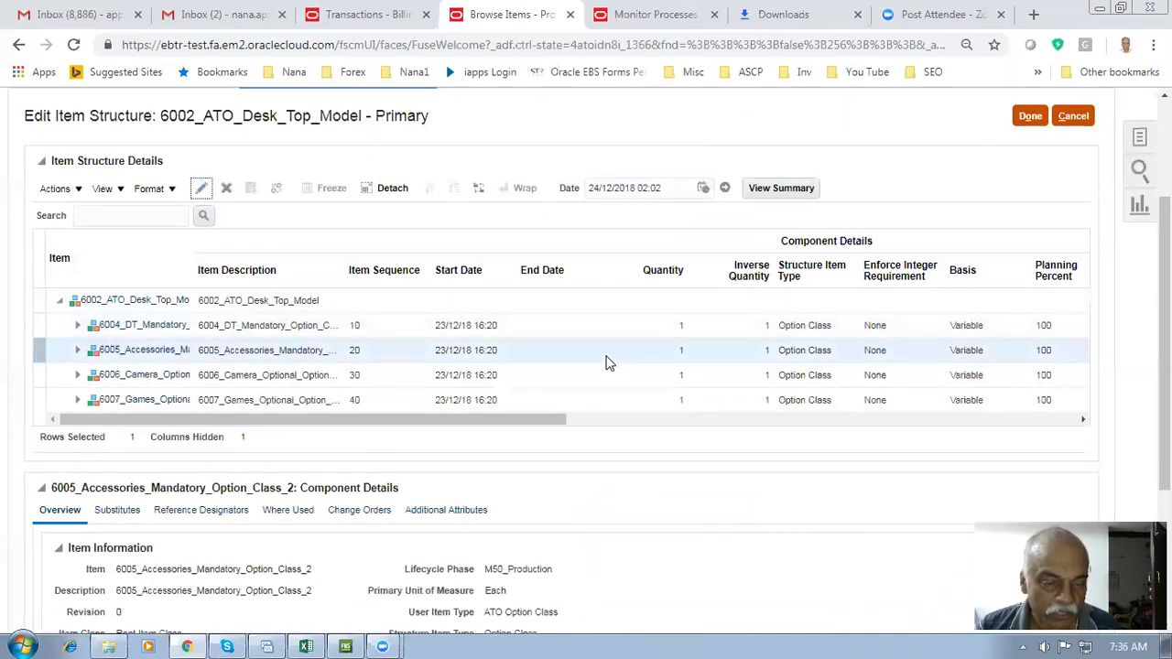
pyautogui.doubleClick(607, 362)
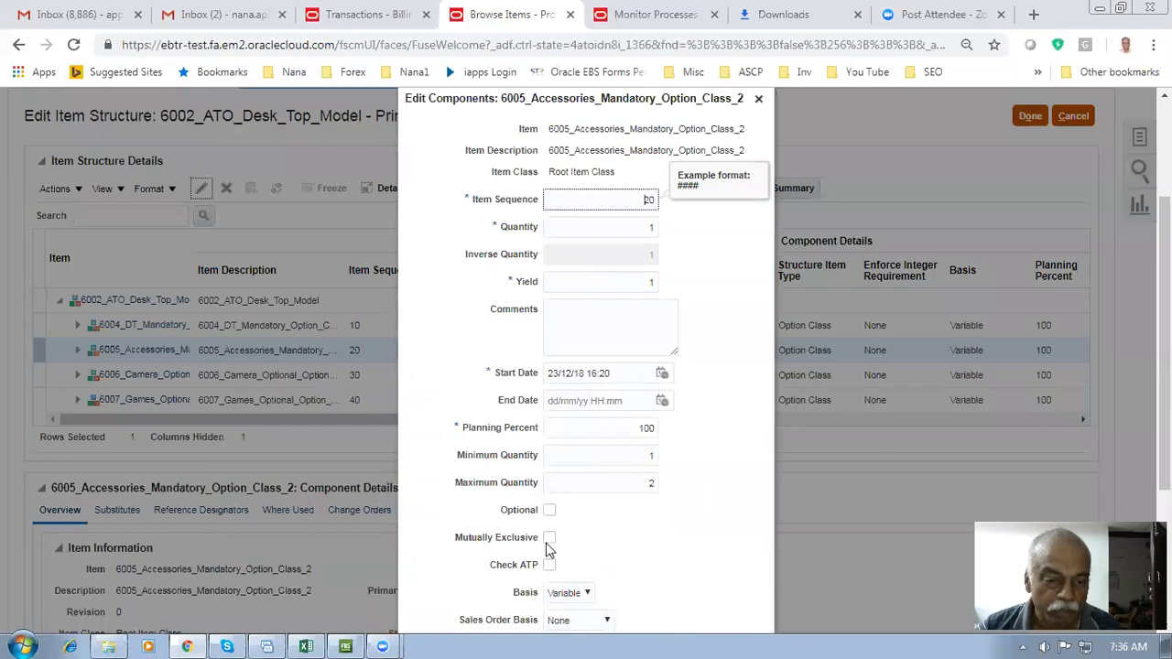
# Switch to the Configurator workbook in Excel and examine the selection rule and child items of 6005_Accessories_Mandatory_Option_Class_2
pyautogui.hotkey('alt', 'Tab')
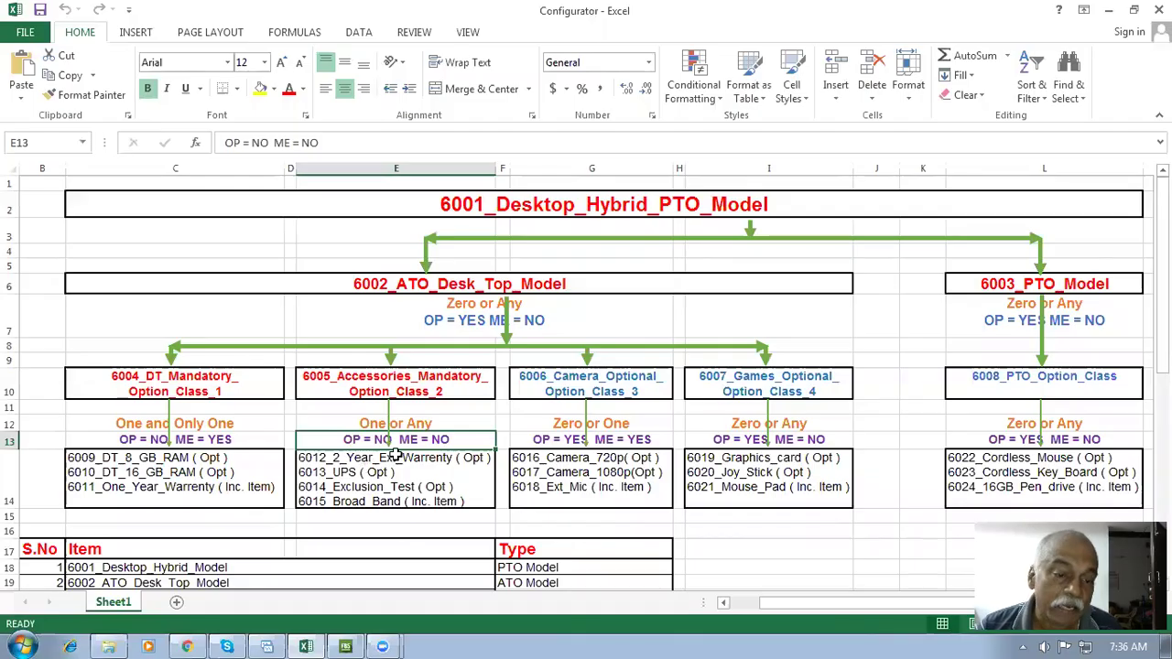
pyautogui.click(358, 422)
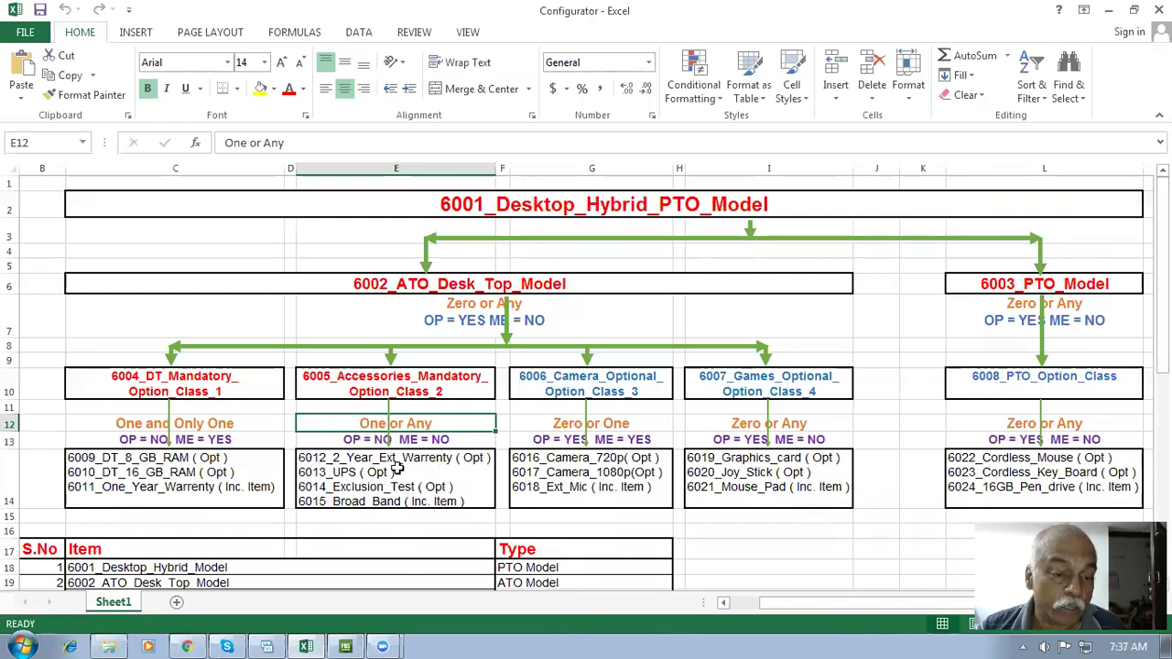
pyautogui.click(360, 463)
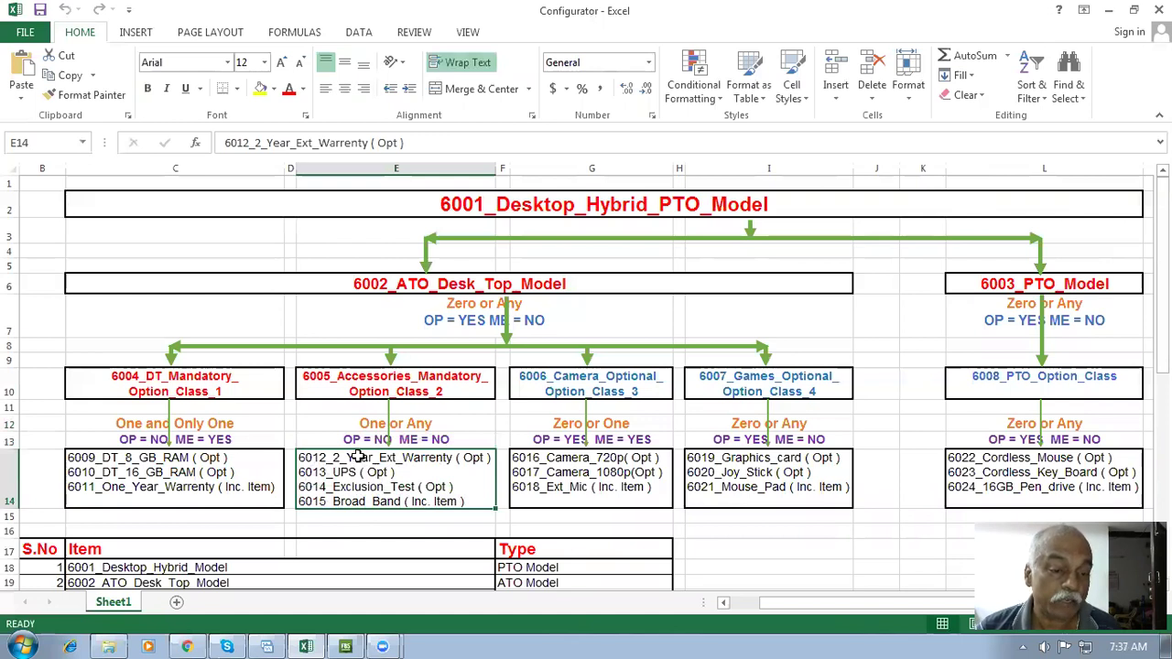
# Examine and compare the OP/ME flags and child items of the 6006 camera and 6007 games optional classes
pyautogui.click(606, 440)
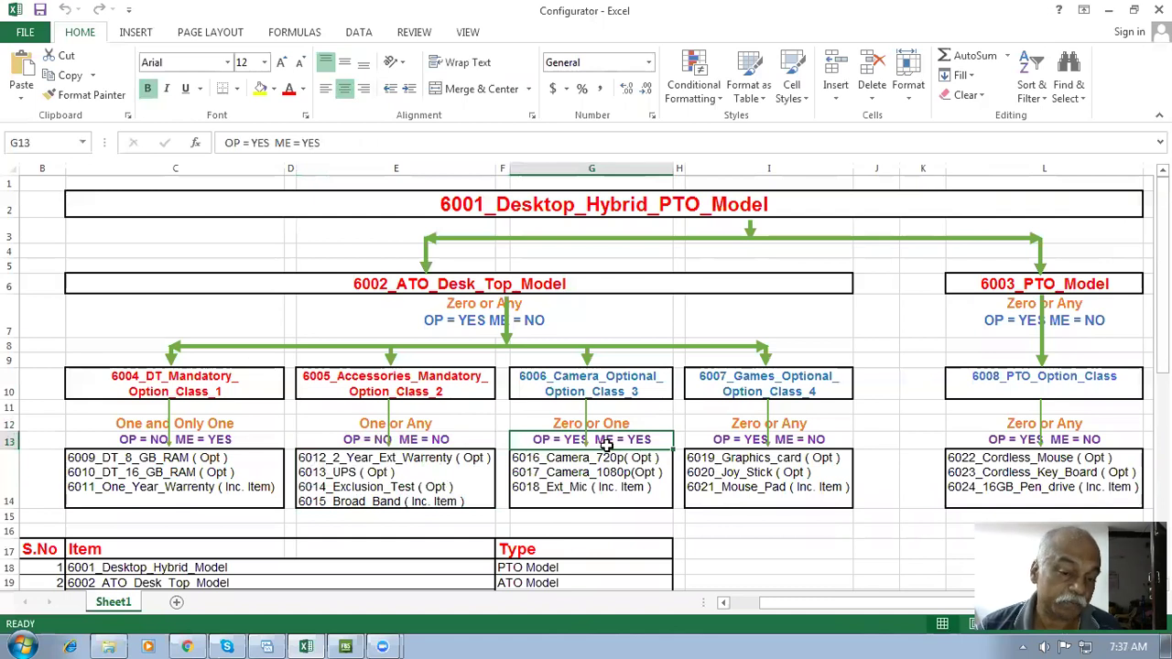
pyautogui.click(617, 465)
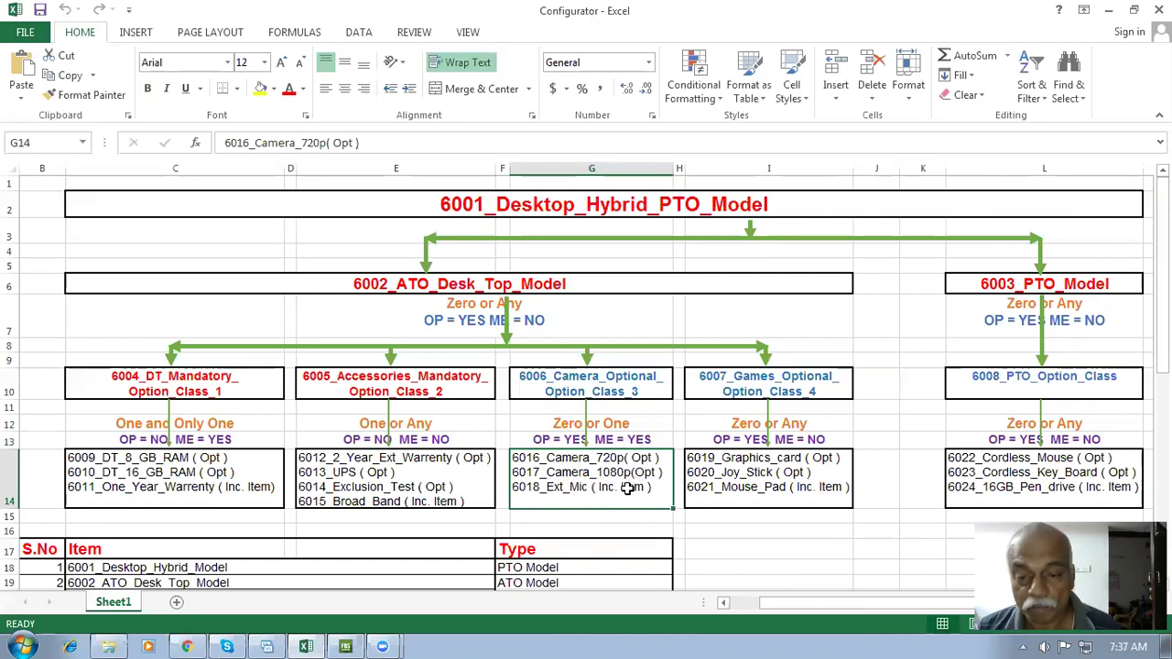
pyautogui.click(796, 440)
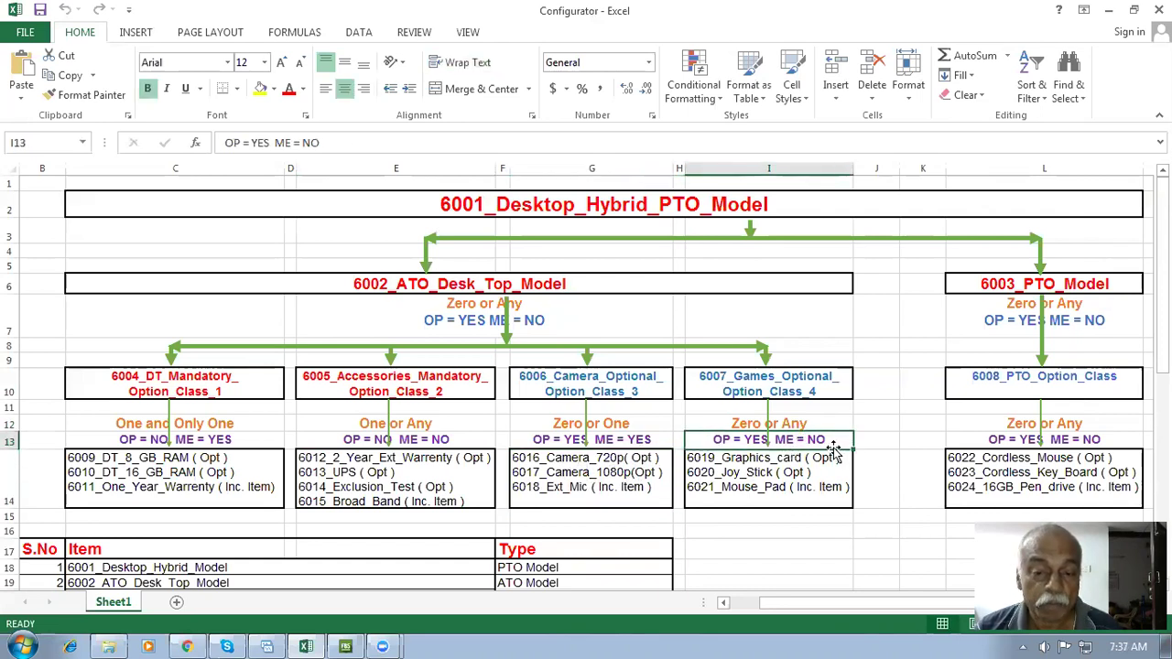
pyautogui.click(785, 382)
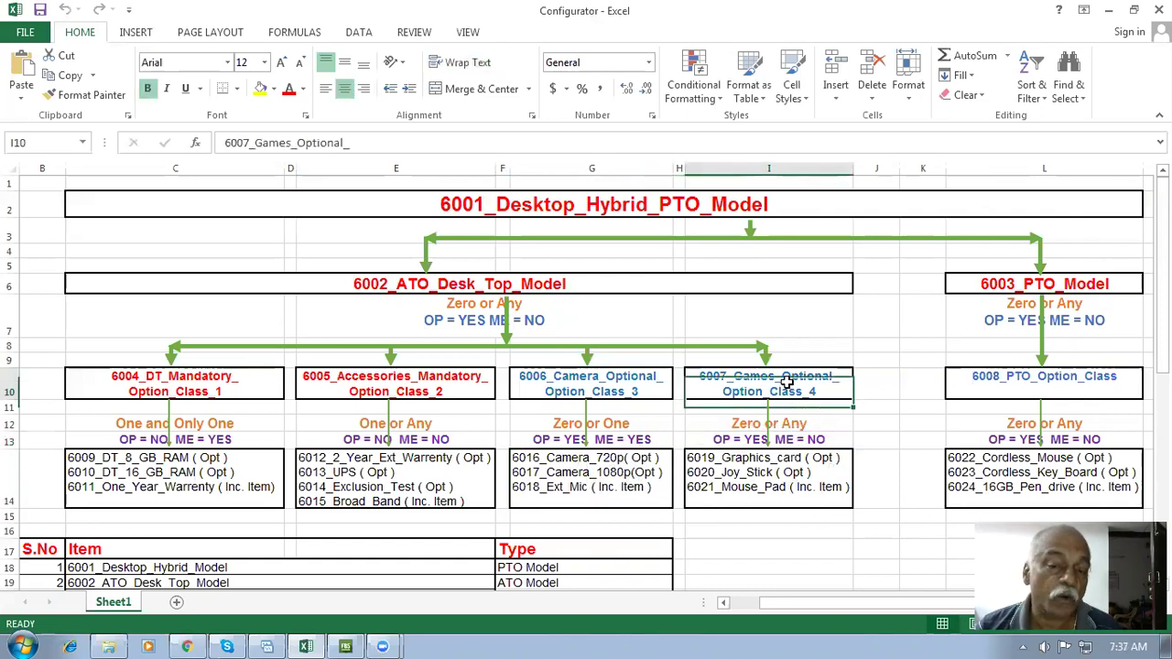
pyautogui.click(580, 389)
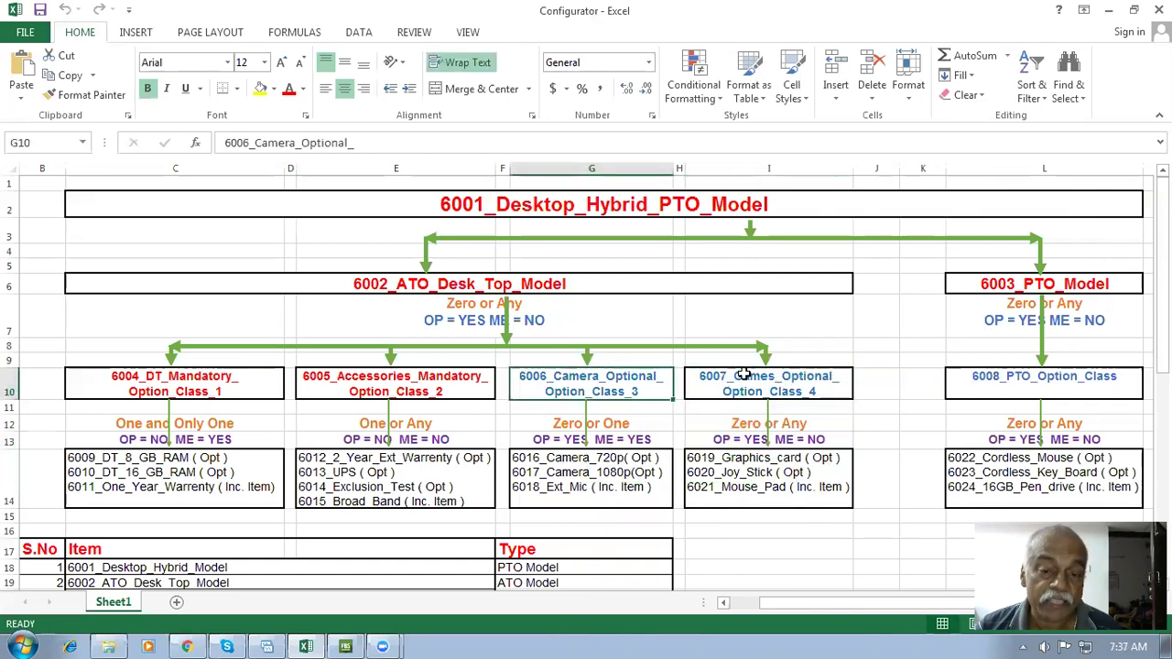
pyautogui.click(754, 385)
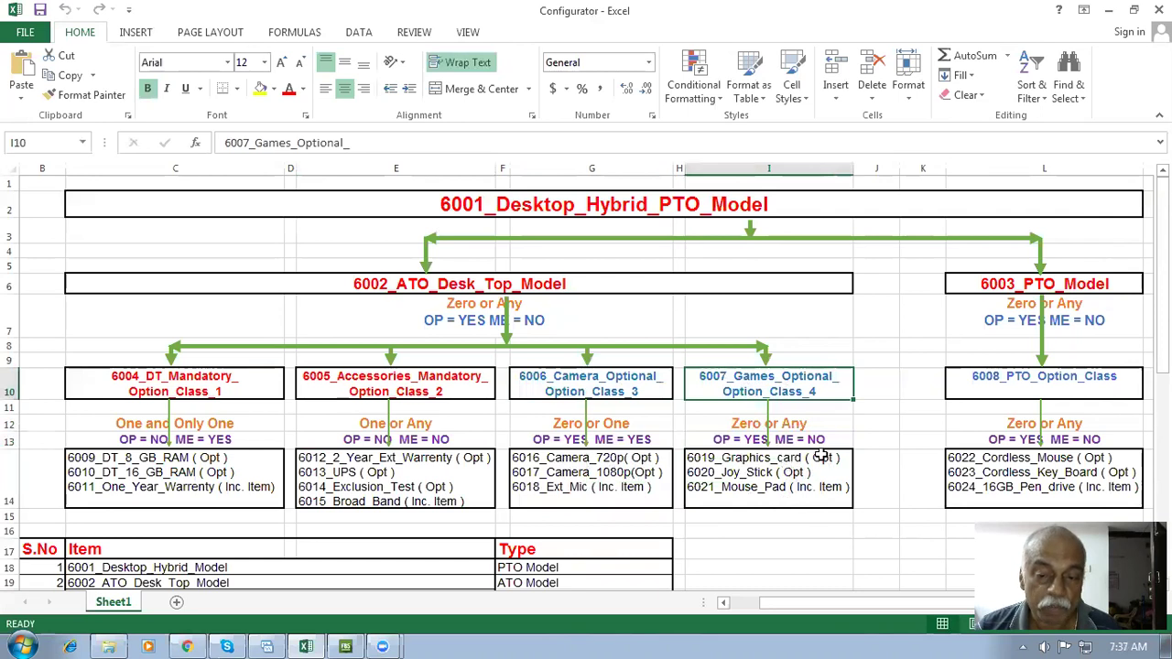
# Examine the child items of 6007_Games_Optional_Option_Class_4 and the selection rule, OP/ME flags and child items under 6003_PTO_Model
pyautogui.click(729, 474)
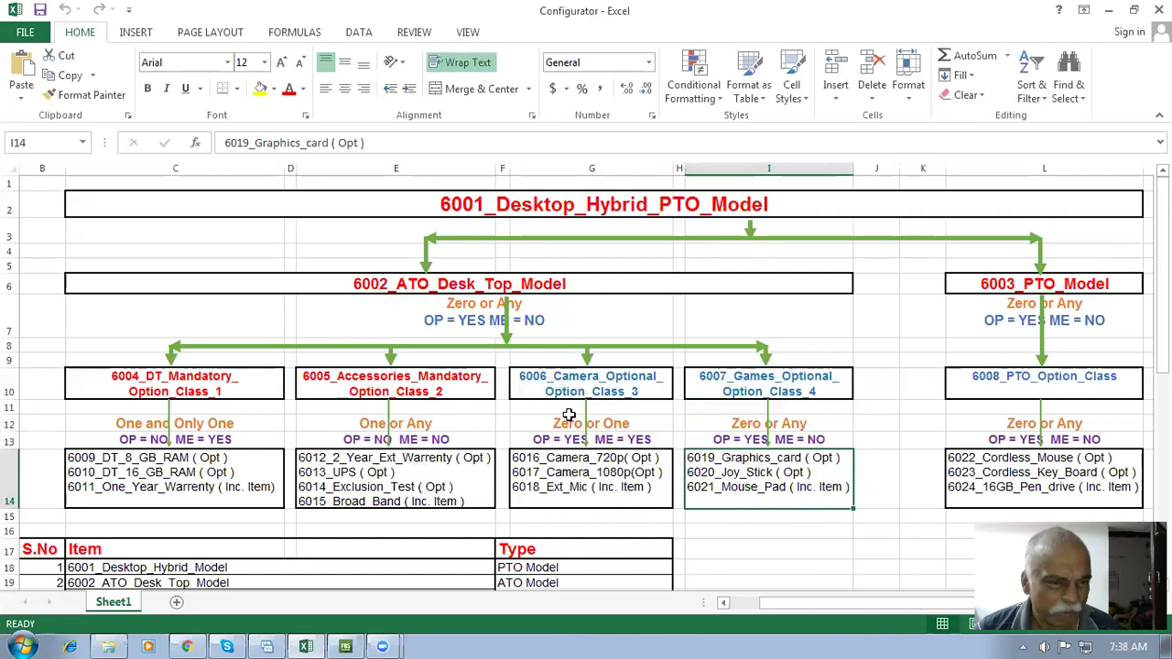
pyautogui.click(805, 553)
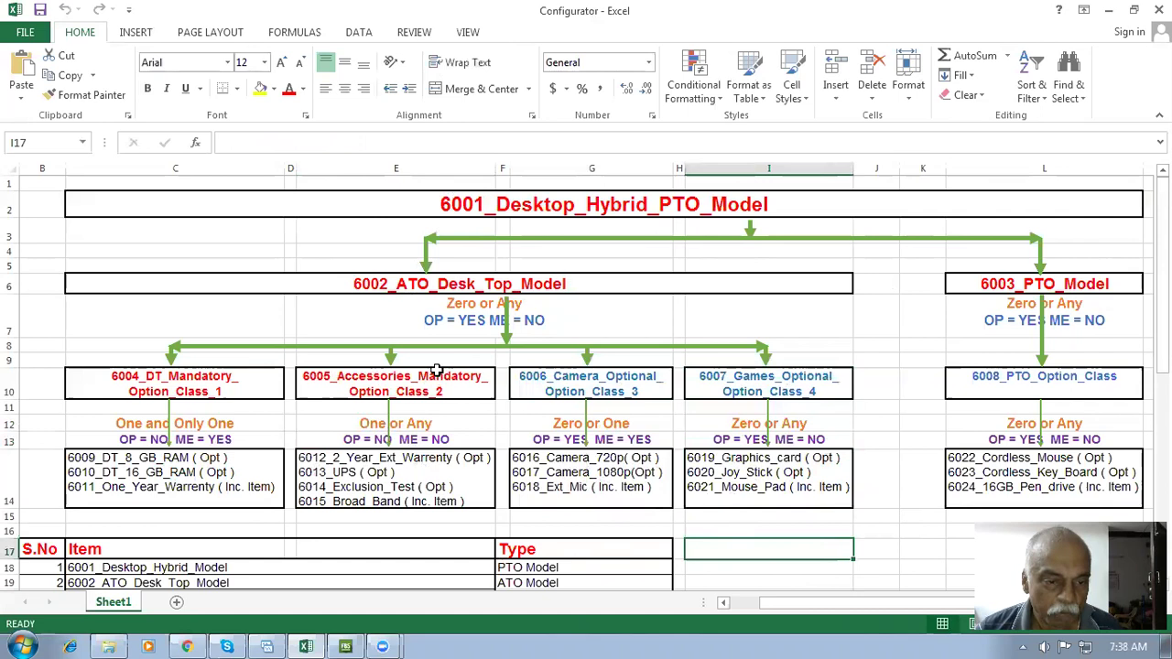
pyautogui.click(1062, 286)
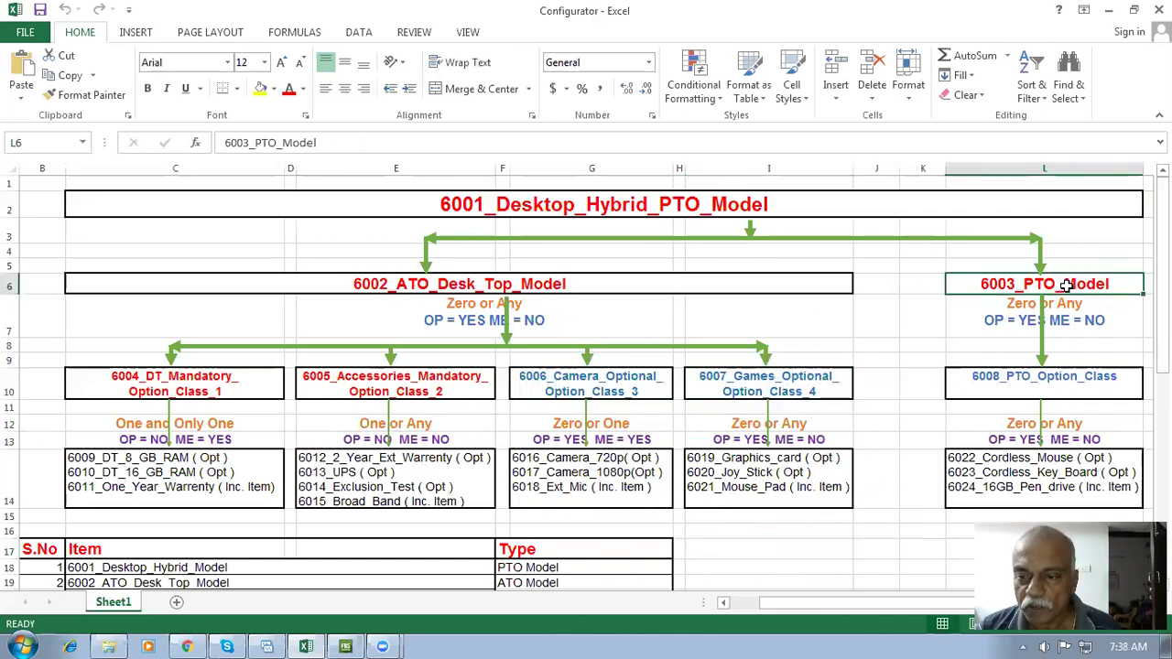
pyautogui.click(1020, 426)
pyautogui.click(1024, 441)
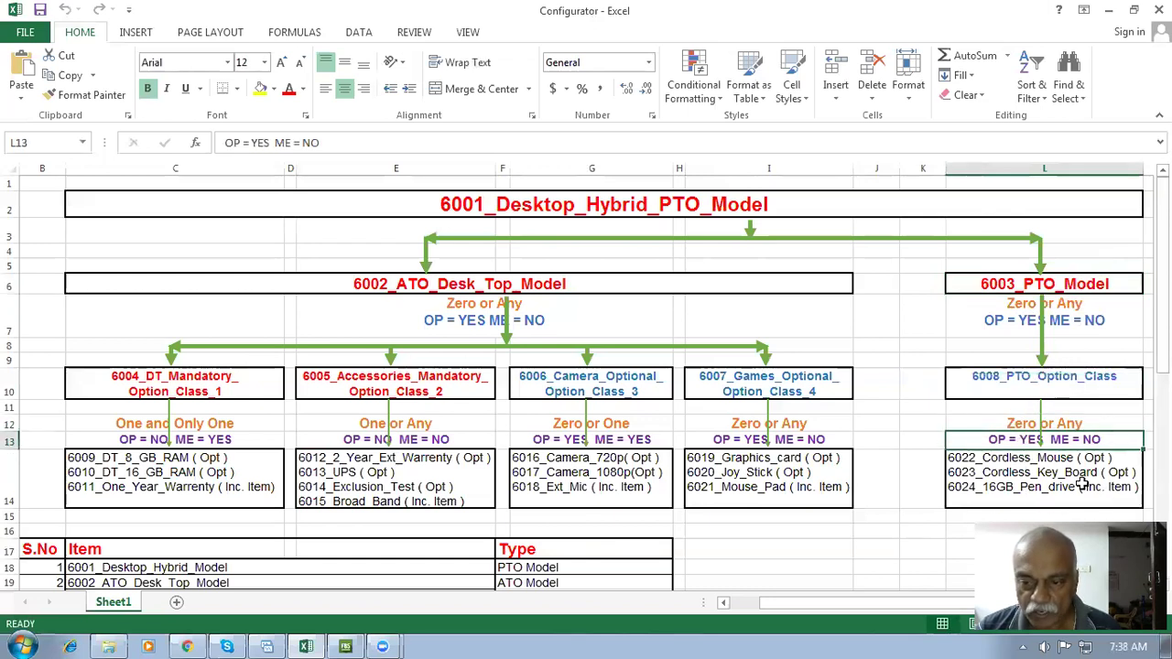
pyautogui.click(1055, 284)
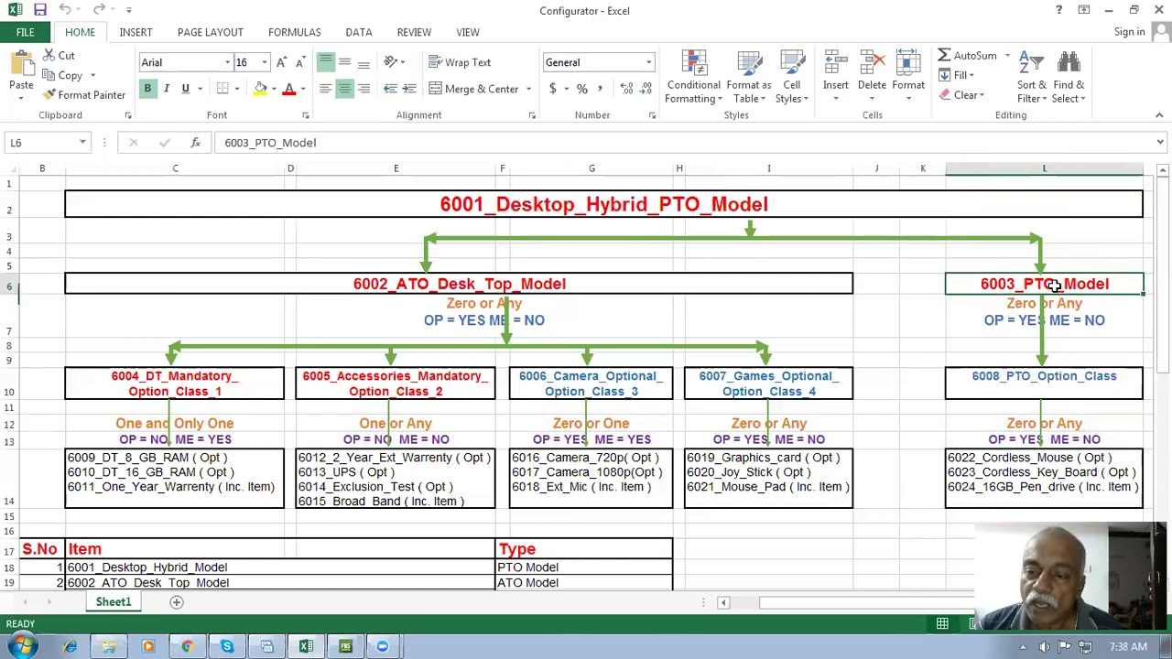
pyautogui.click(1059, 472)
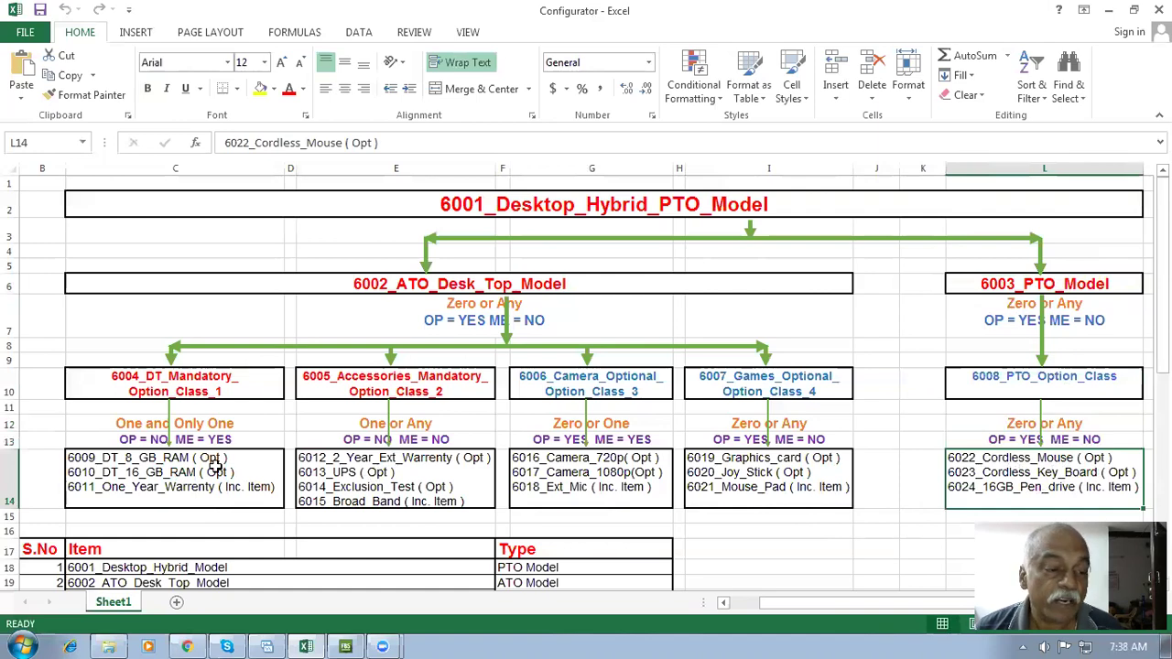
# Examine the item list's types for models 6001 to 6003 and option classes 6004 to 6008
pyautogui.scroll(-1, 217, 461)
pyautogui.scroll(-2, 217, 461)
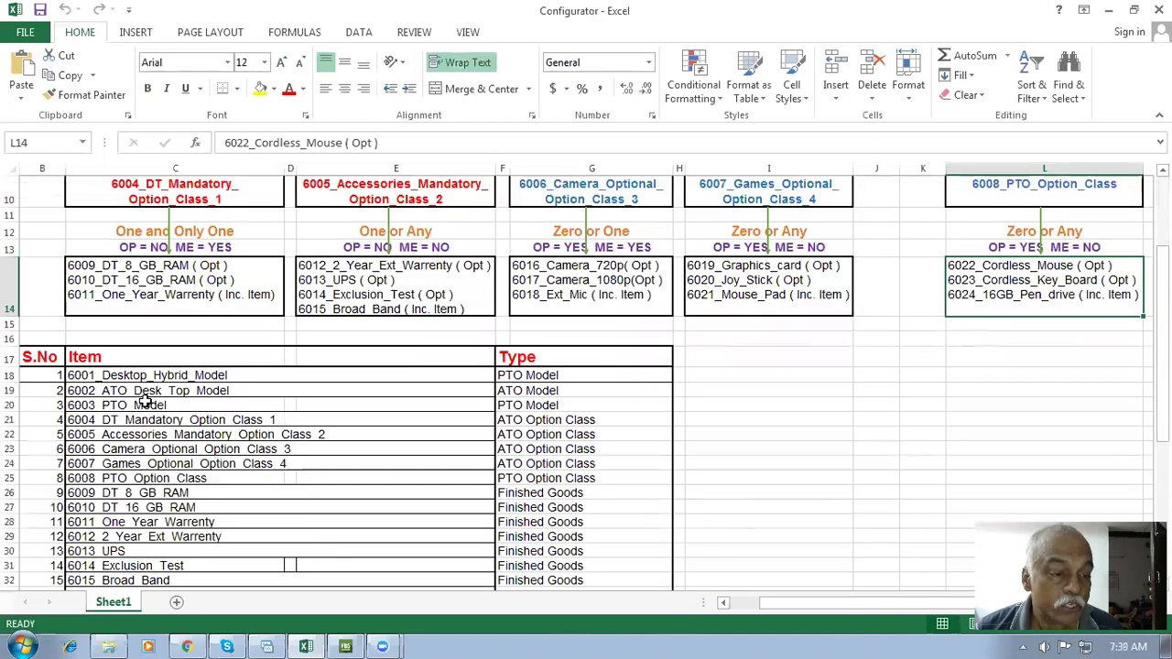
pyautogui.click(175, 374)
pyautogui.click(175, 391)
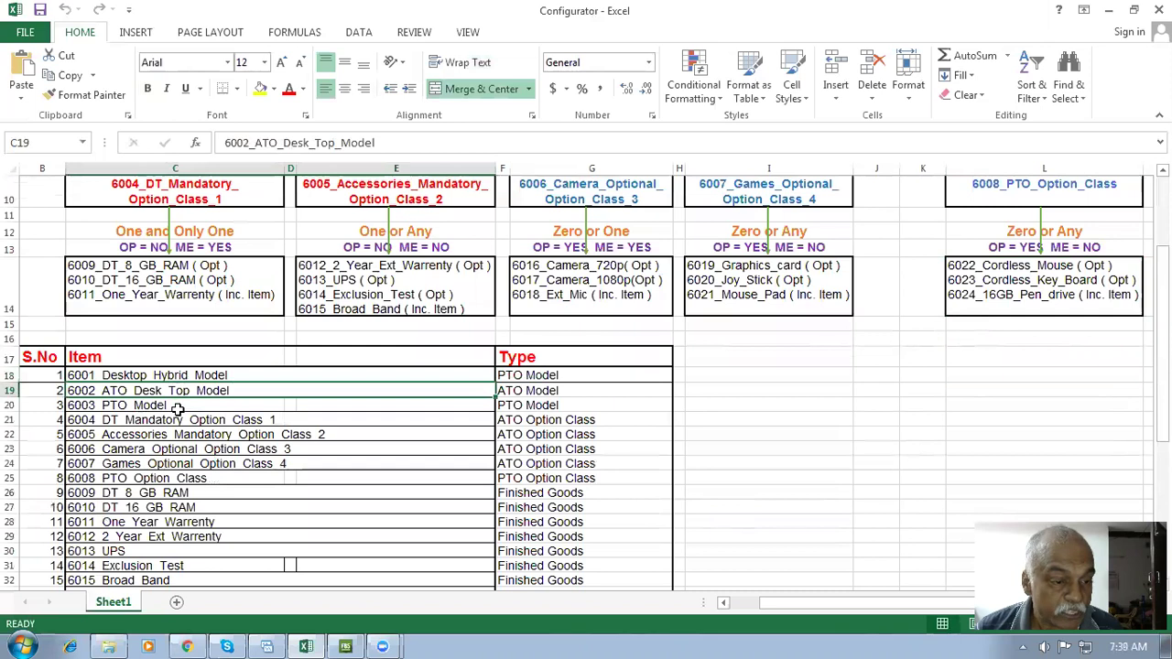
pyautogui.click(177, 406)
pyautogui.click(192, 391)
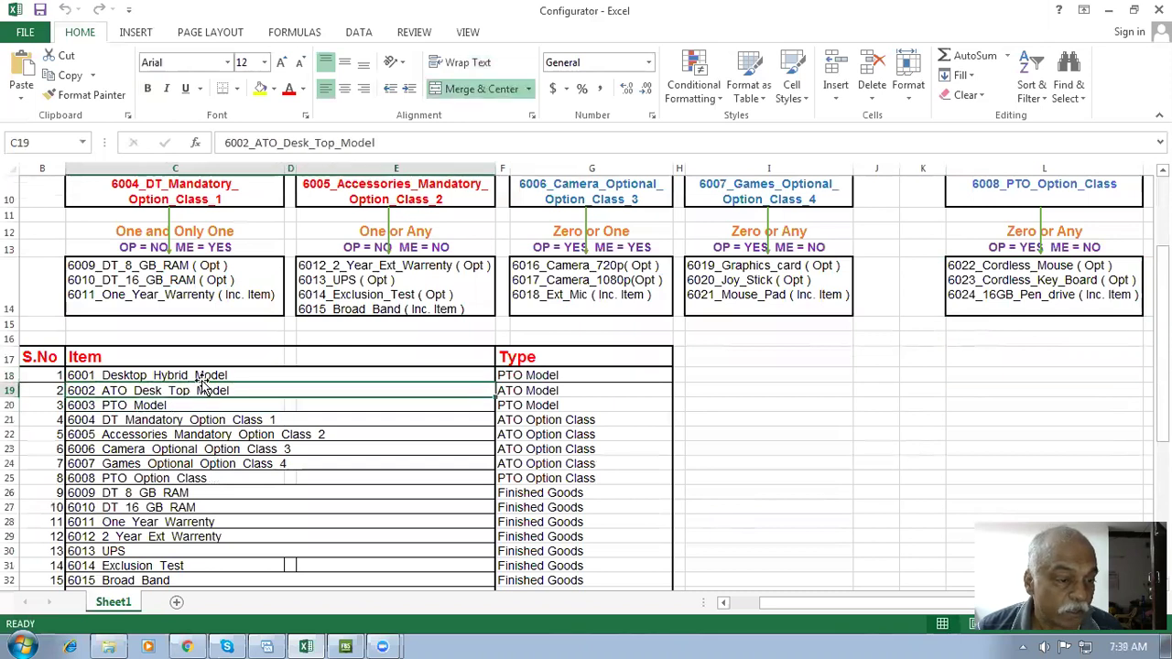
pyautogui.click(202, 378)
pyautogui.moveTo(555, 423); pyautogui.dragTo(571, 478)
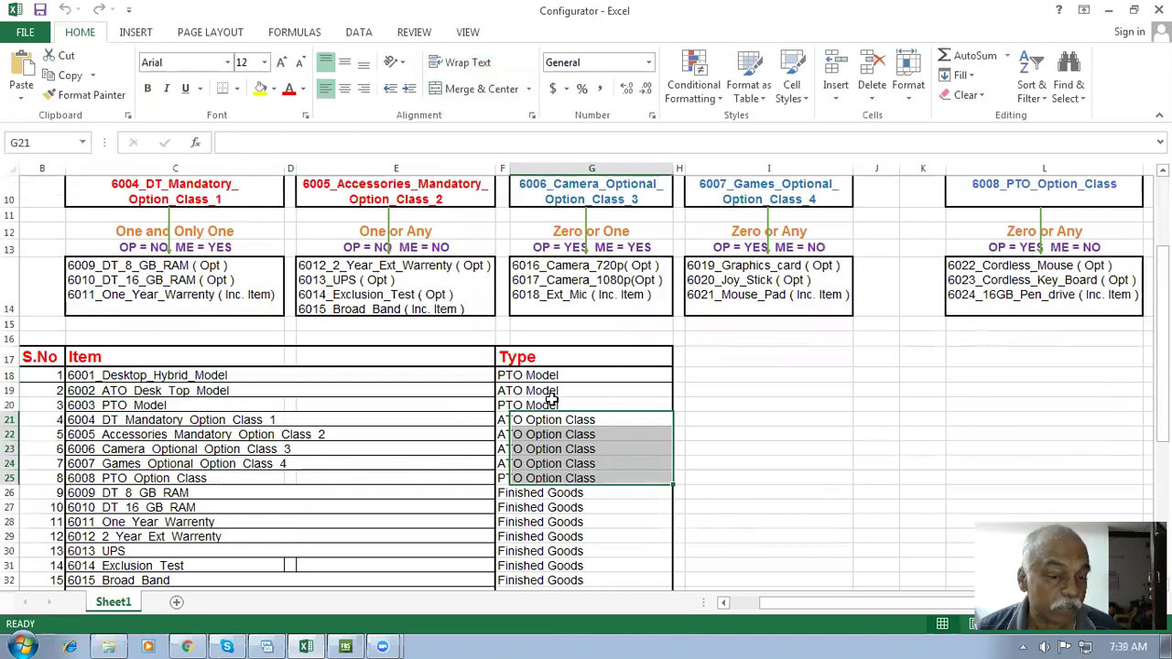
# Examine the finished goods 6009 to 6024 in the item list and compare them with the three model items
pyautogui.scroll(-2, 547, 405)
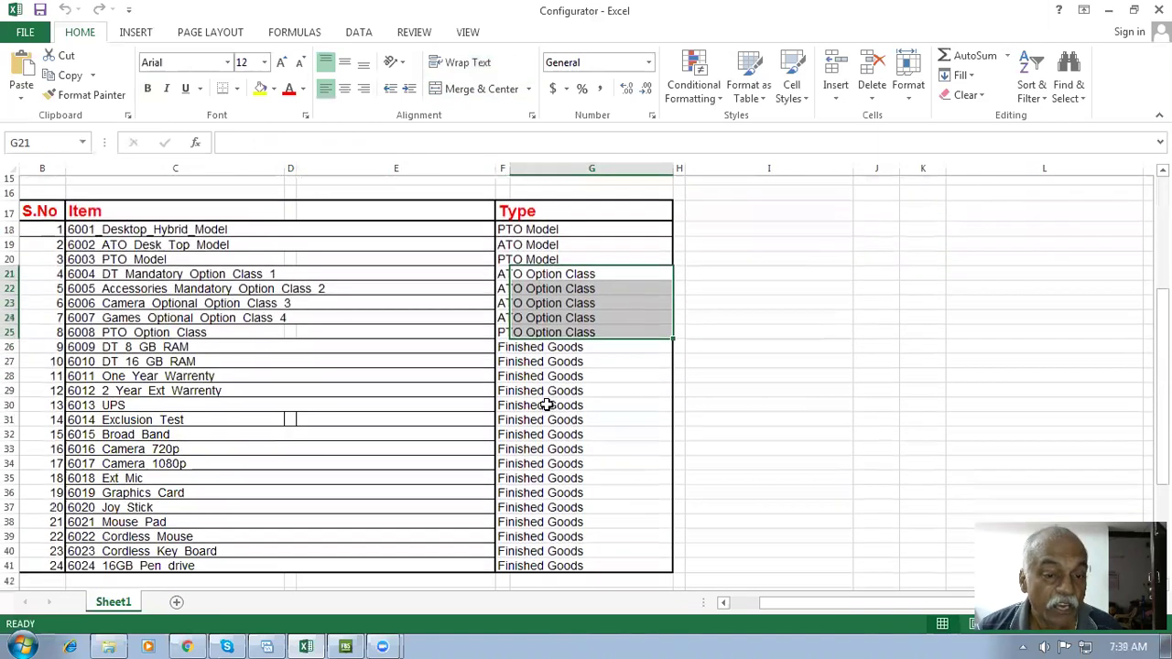
pyautogui.click(188, 339)
pyautogui.moveTo(187, 339)
pyautogui.mouseDown()
pyautogui.moveTo(196, 421)
pyautogui.moveTo(244, 539)
pyautogui.moveTo(210, 562)
pyautogui.mouseUp()
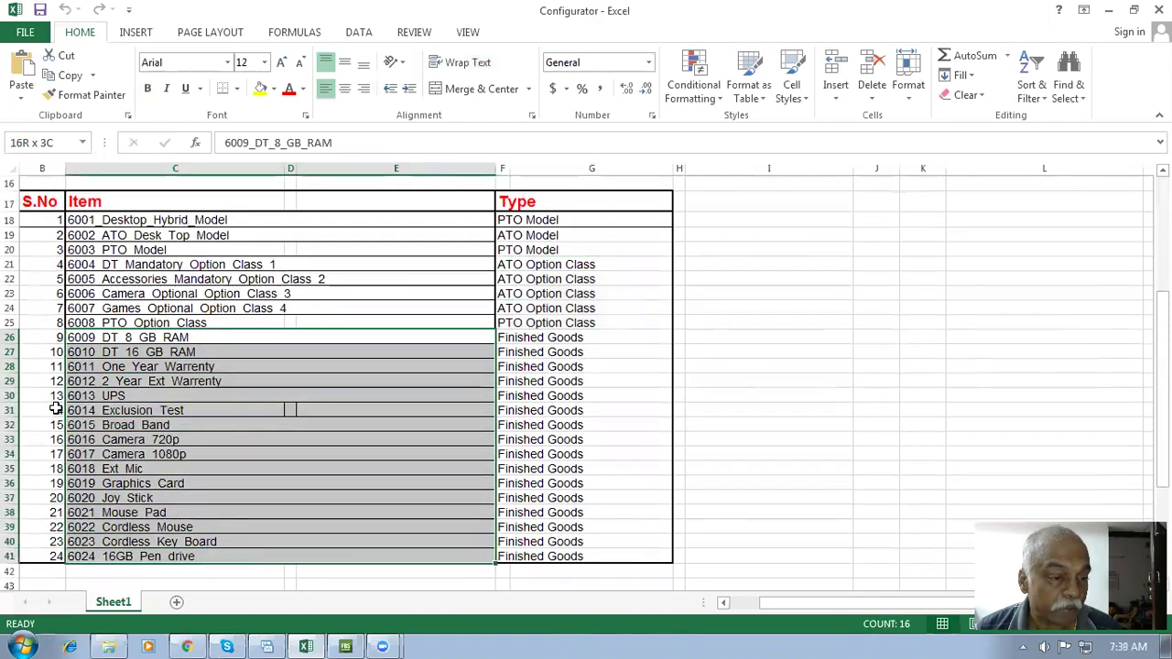
pyautogui.click(96, 339)
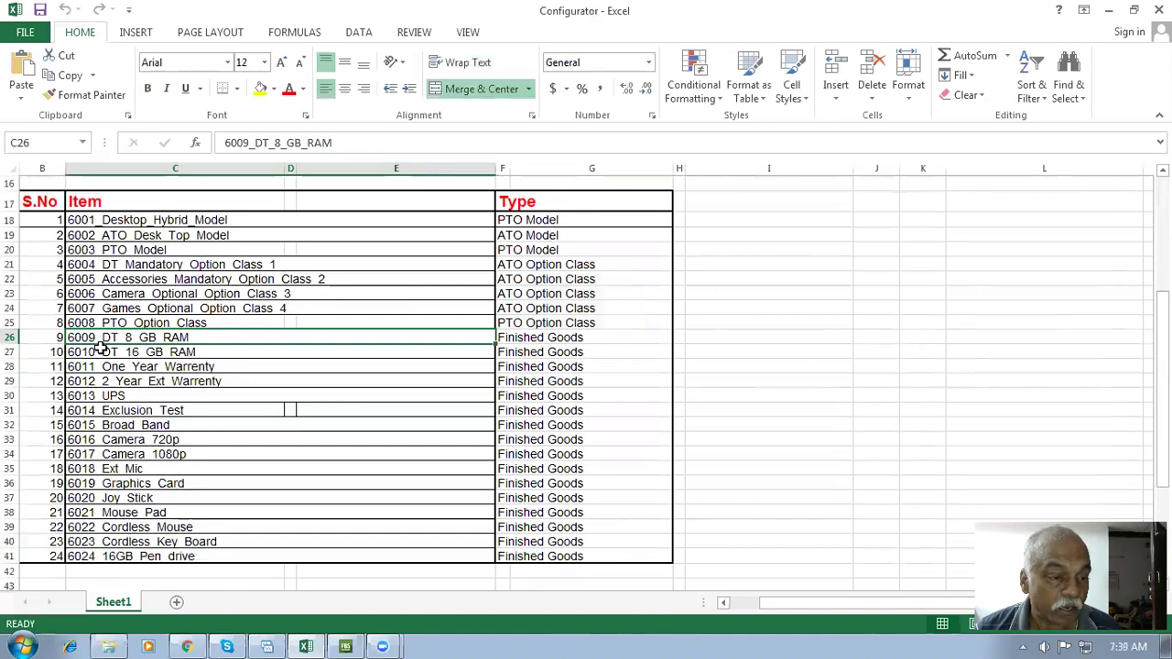
pyautogui.click(100, 349)
pyautogui.click(114, 368)
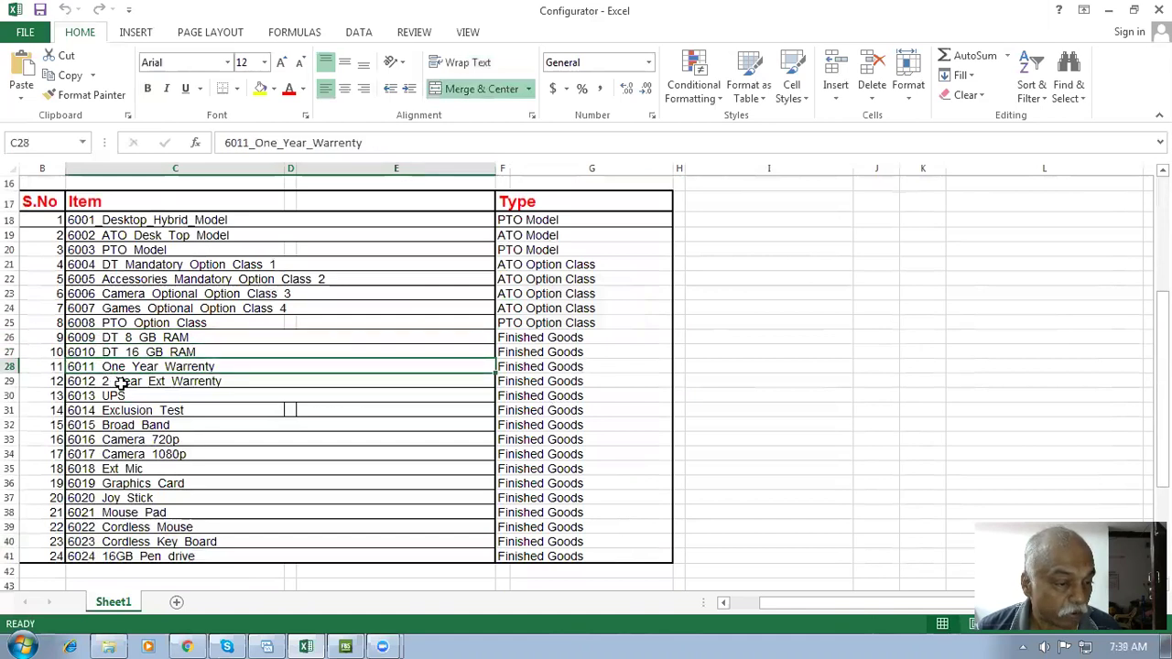
pyautogui.click(255, 384)
pyautogui.moveTo(234, 338); pyautogui.dragTo(267, 555)
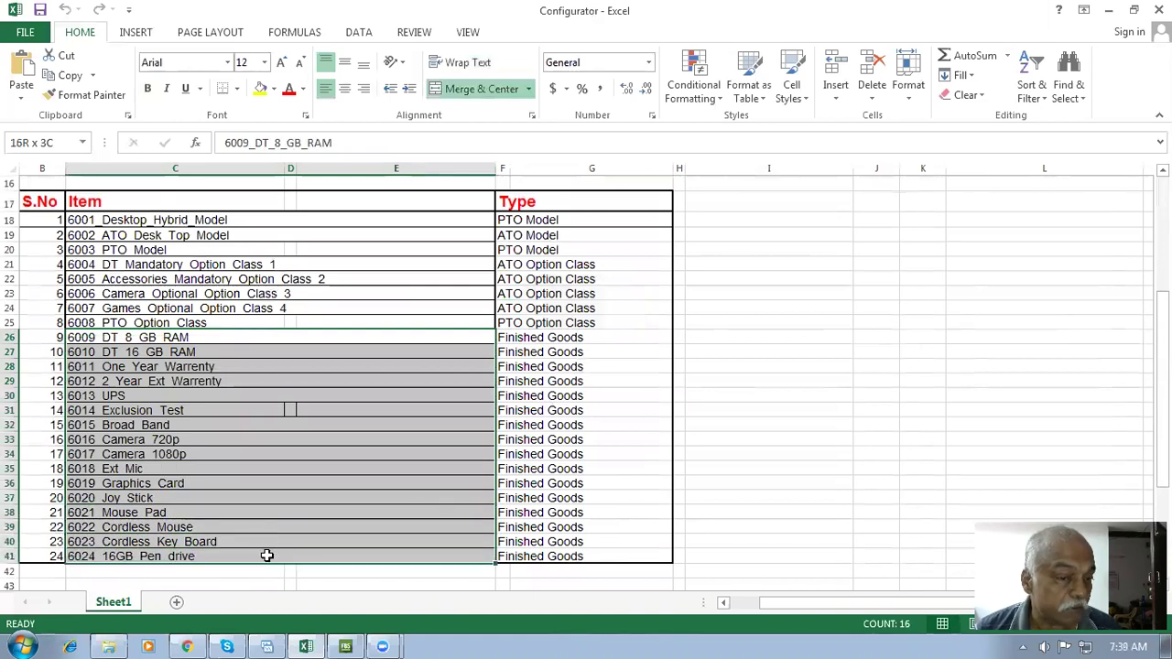
pyautogui.scroll(2, 452, 382)
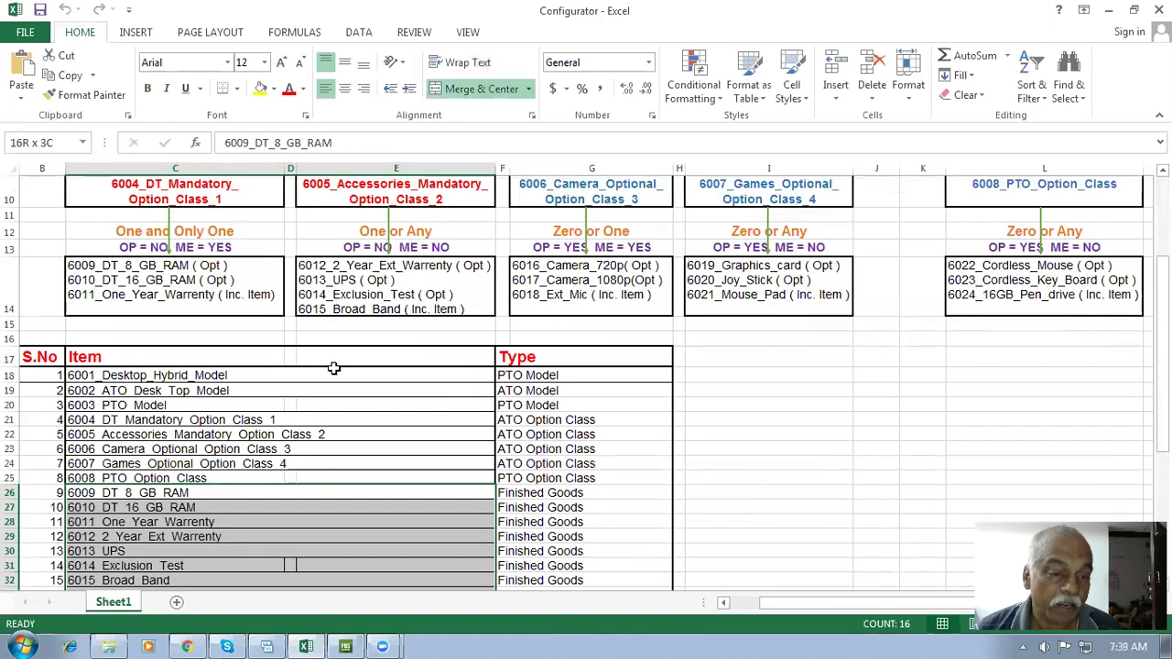
pyautogui.moveTo(290, 376); pyautogui.dragTo(301, 406)
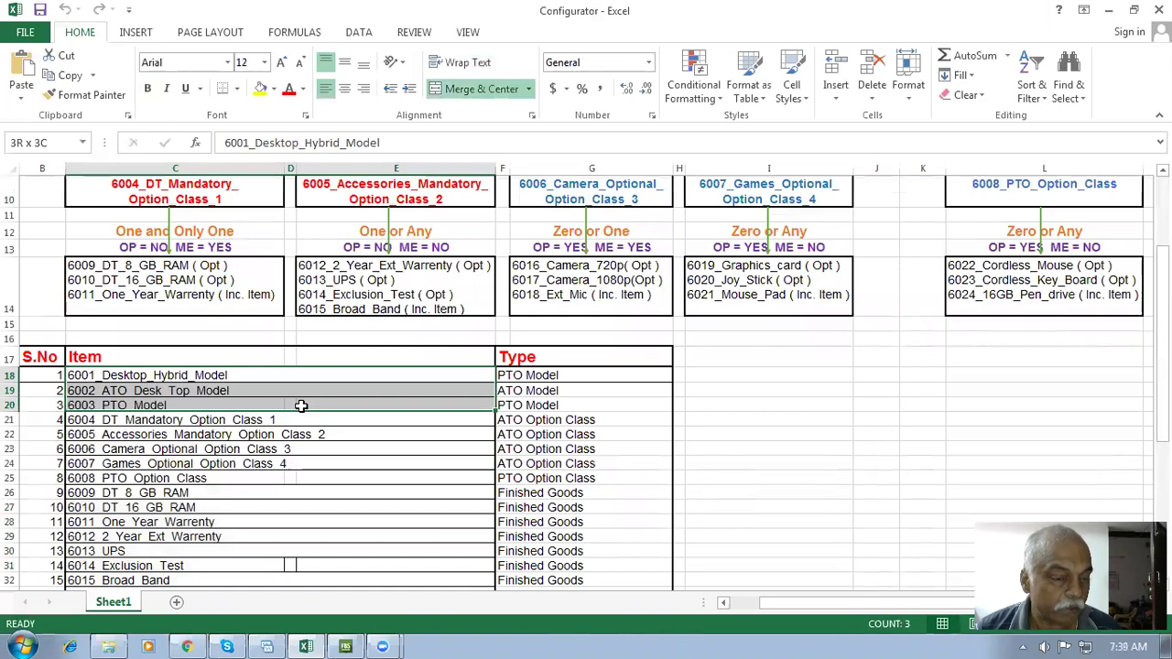
pyautogui.click(751, 388)
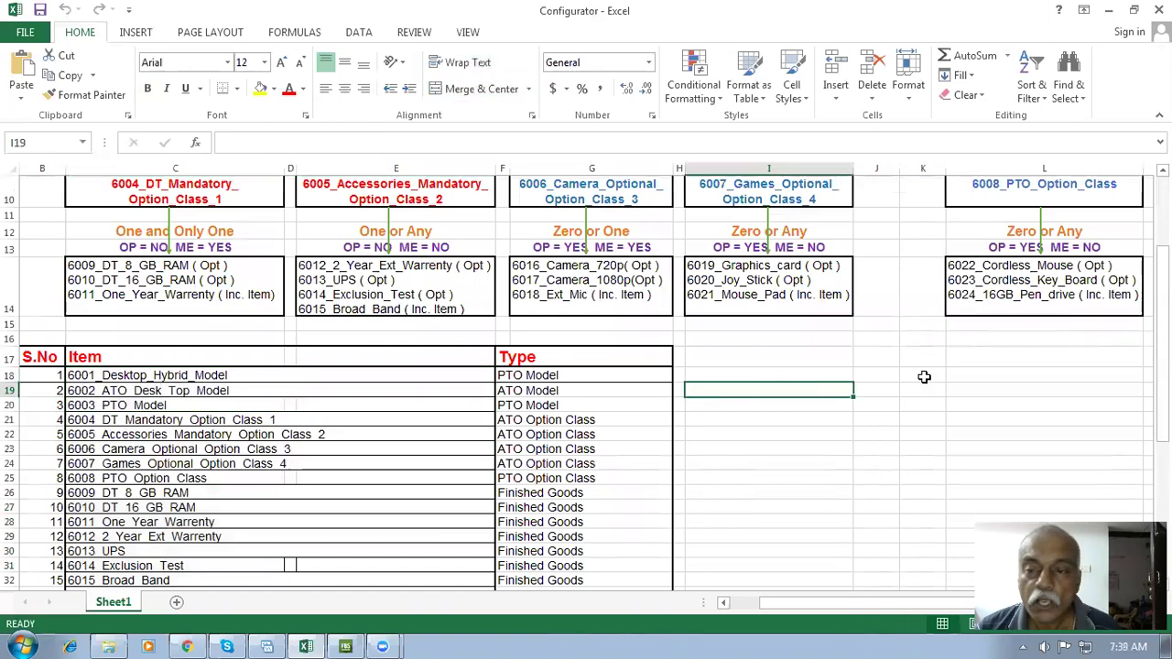
# Examine how 6001_Desktop_Hybrid_PTO_Model relates to 6002_ATO_Desk_Top_Model and the child items in the hierarchy diagram
pyautogui.scroll(3, 923, 377)
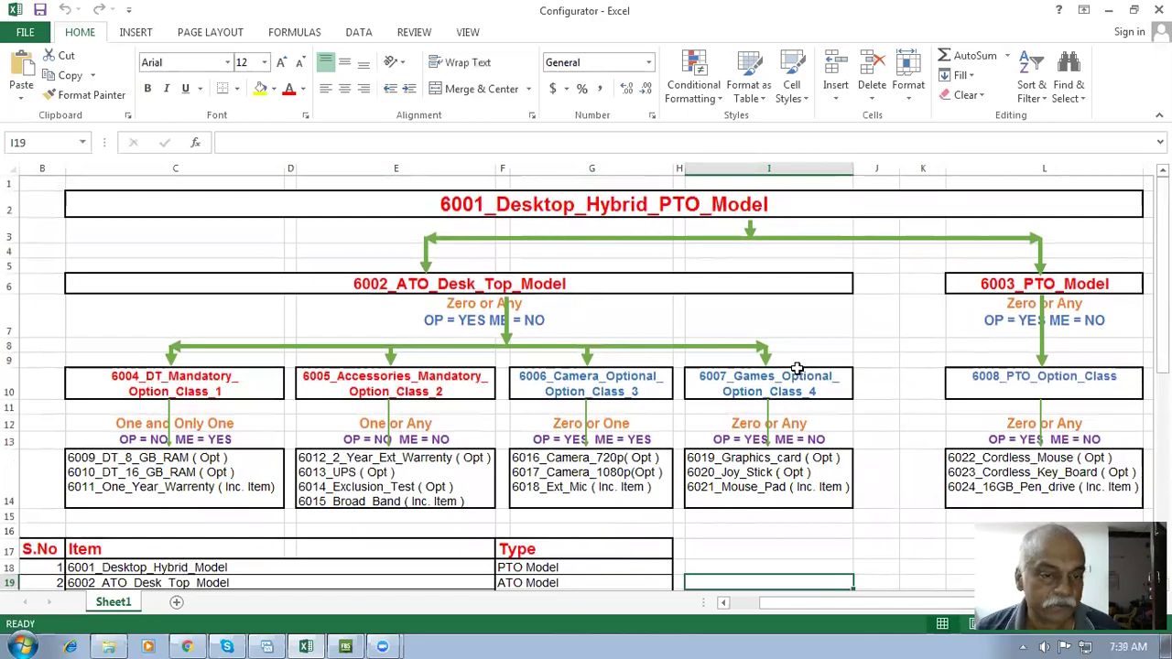
pyautogui.click(565, 208)
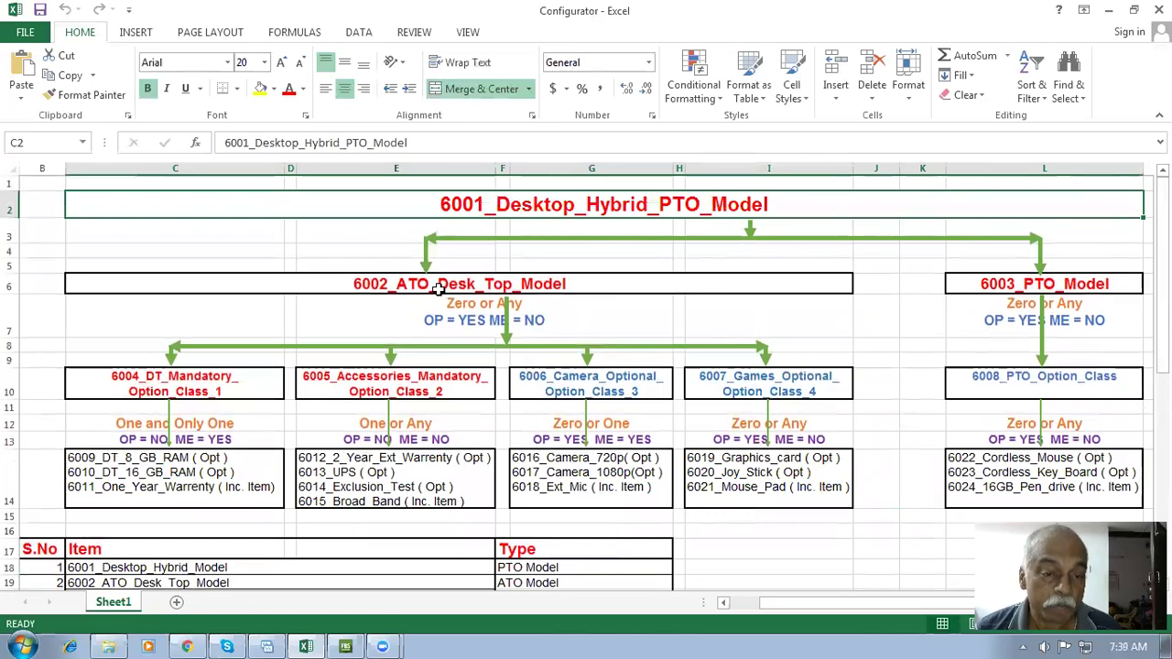
pyautogui.click(409, 288)
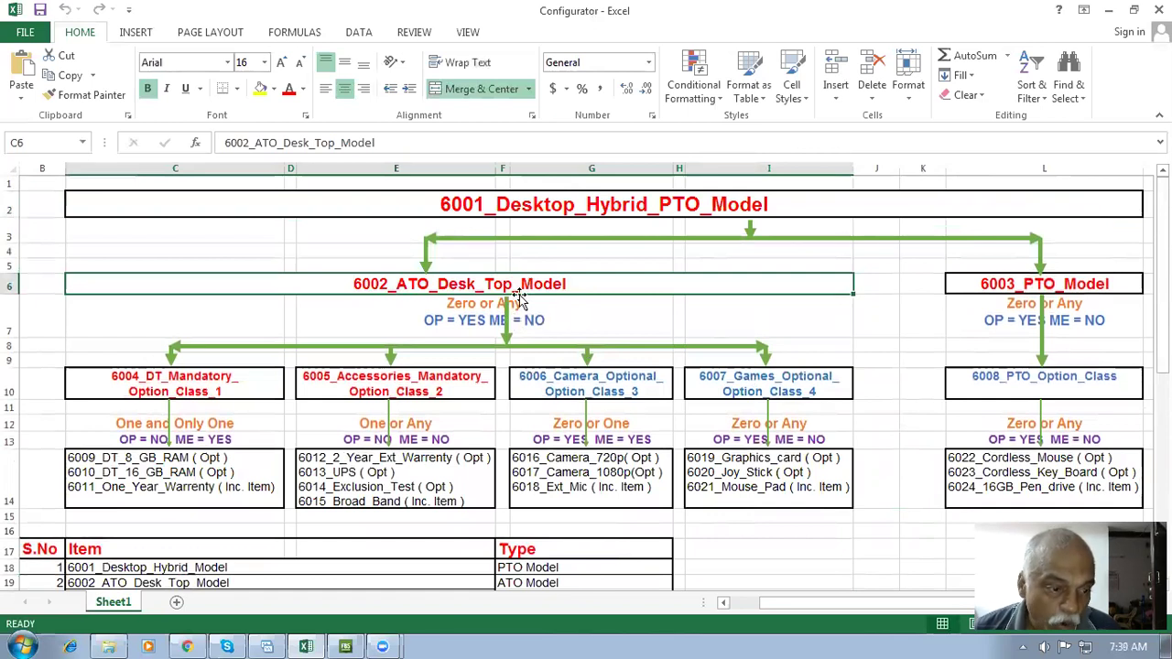
pyautogui.click(145, 489)
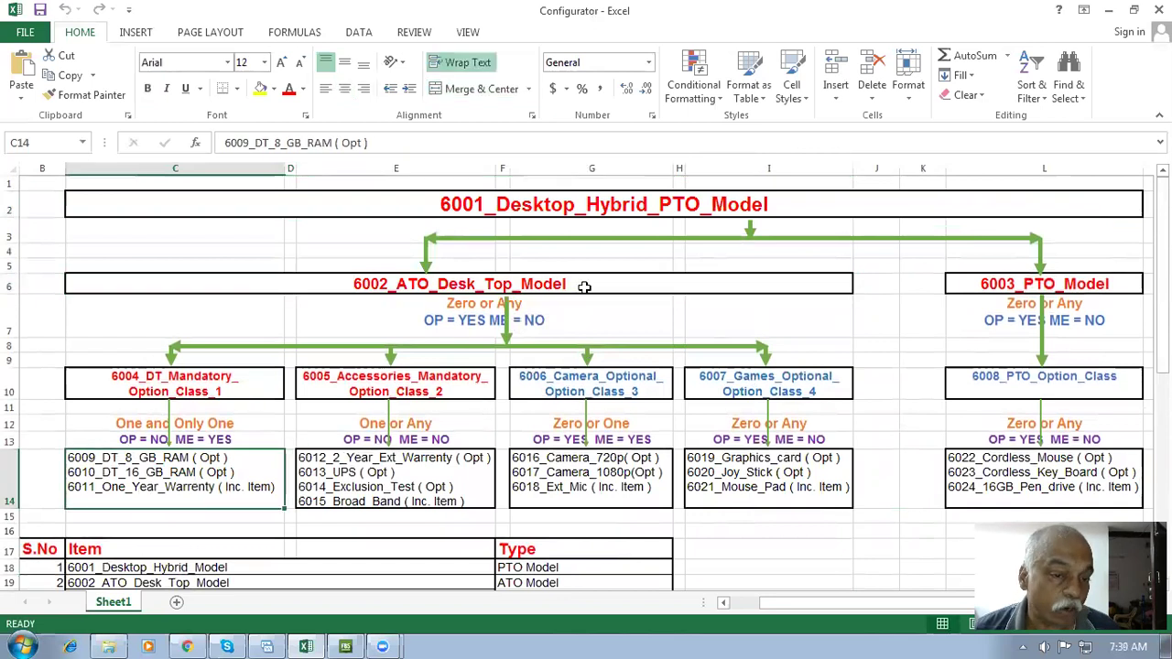
pyautogui.click(460, 287)
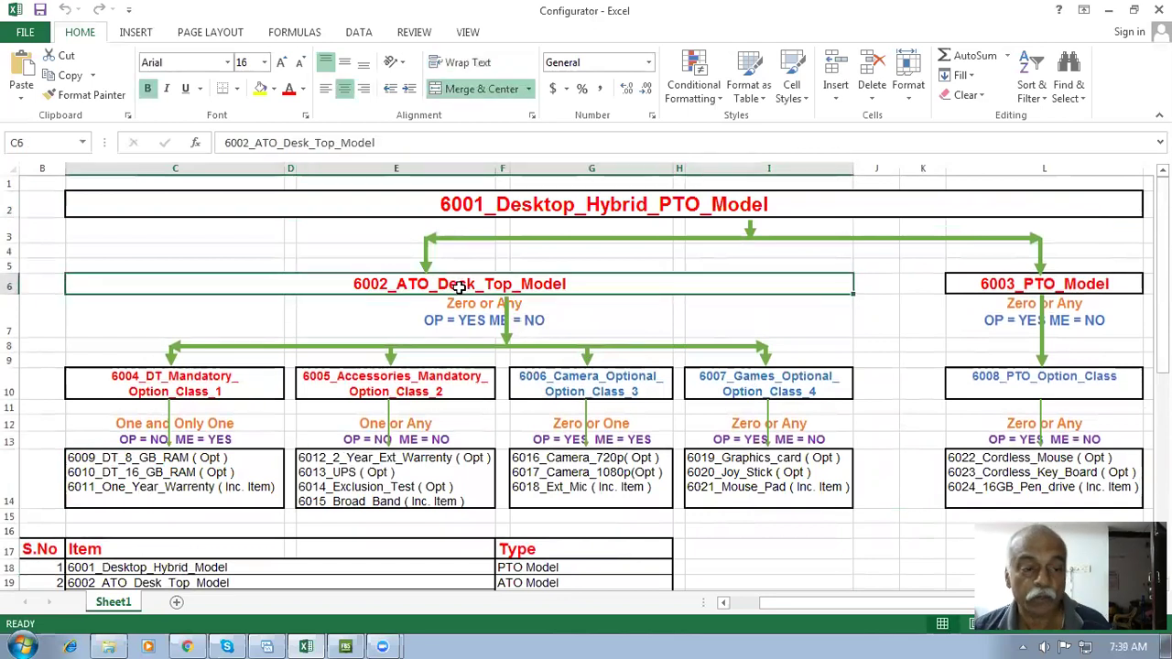
# Close the 6005 component's settings in Oracle, and compare the 6001 and 6002 models in the Excel workbook
pyautogui.hotkey('alt', 'Tab')
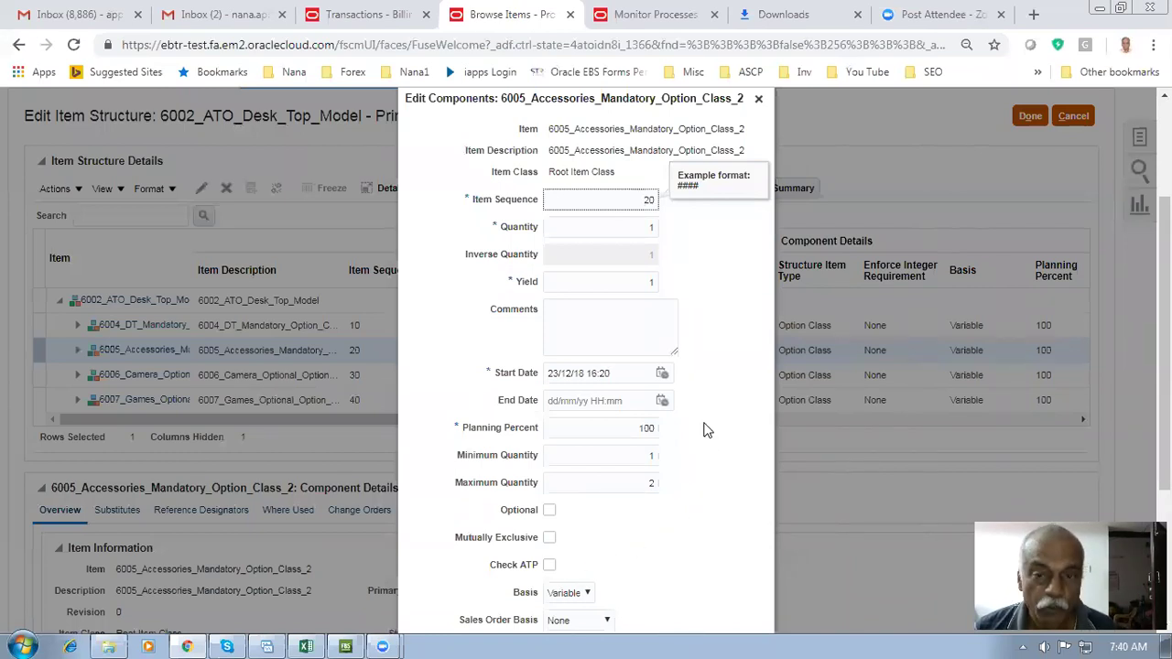
pyautogui.click(758, 99)
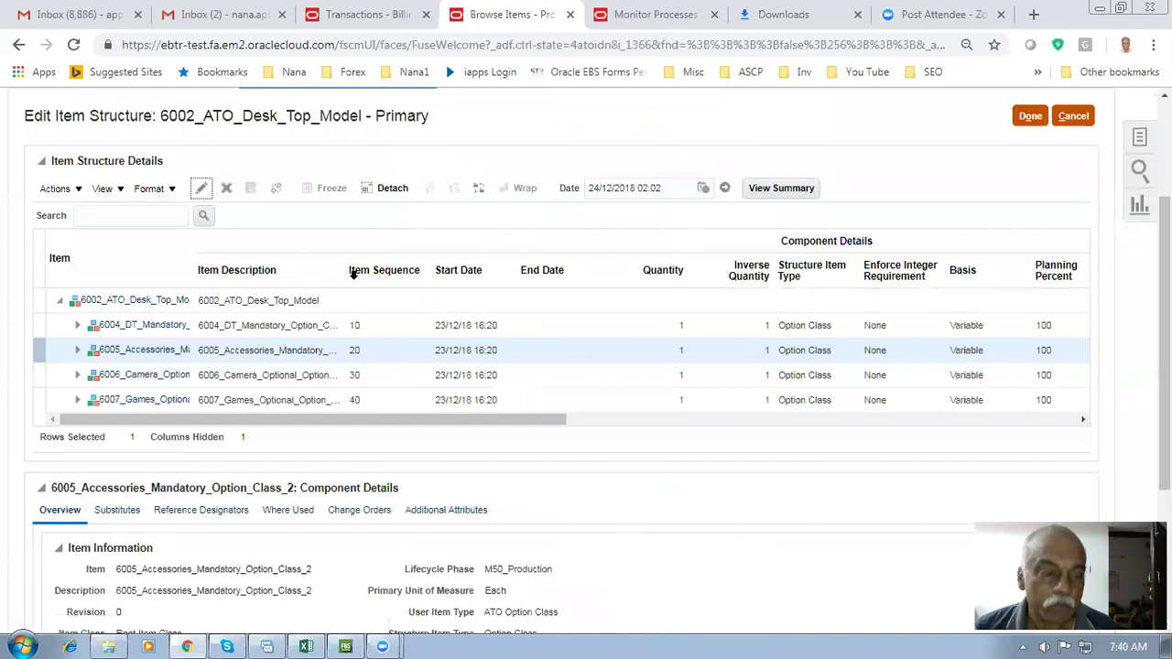
pyautogui.hotkey('alt', 'Tab')
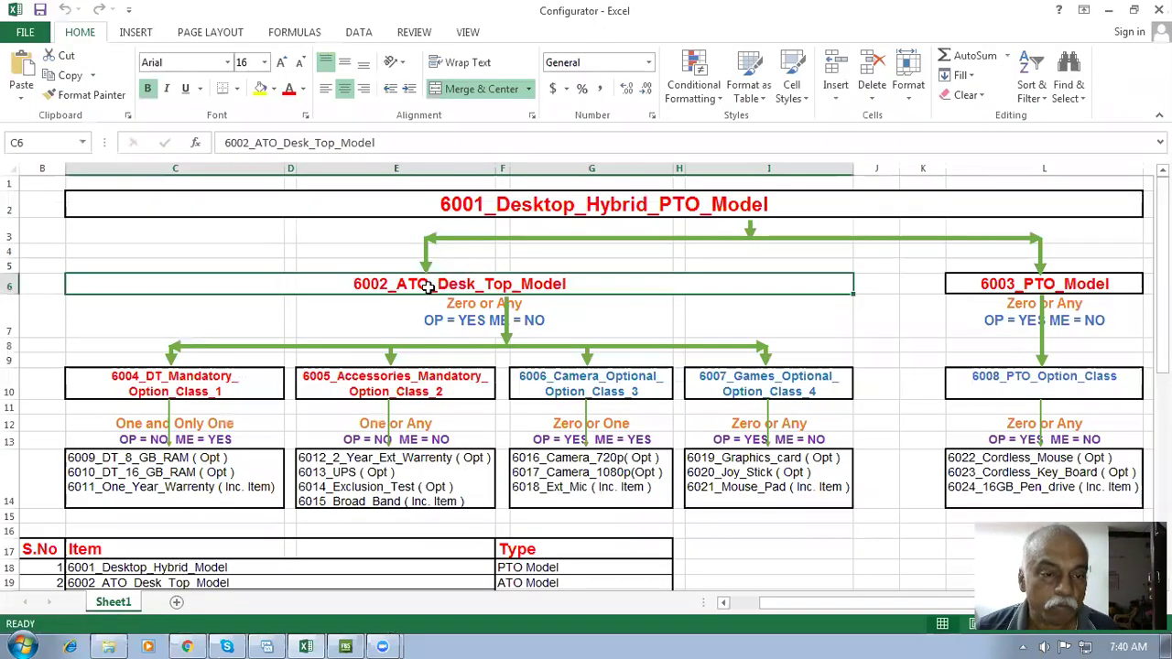
pyautogui.click(495, 212)
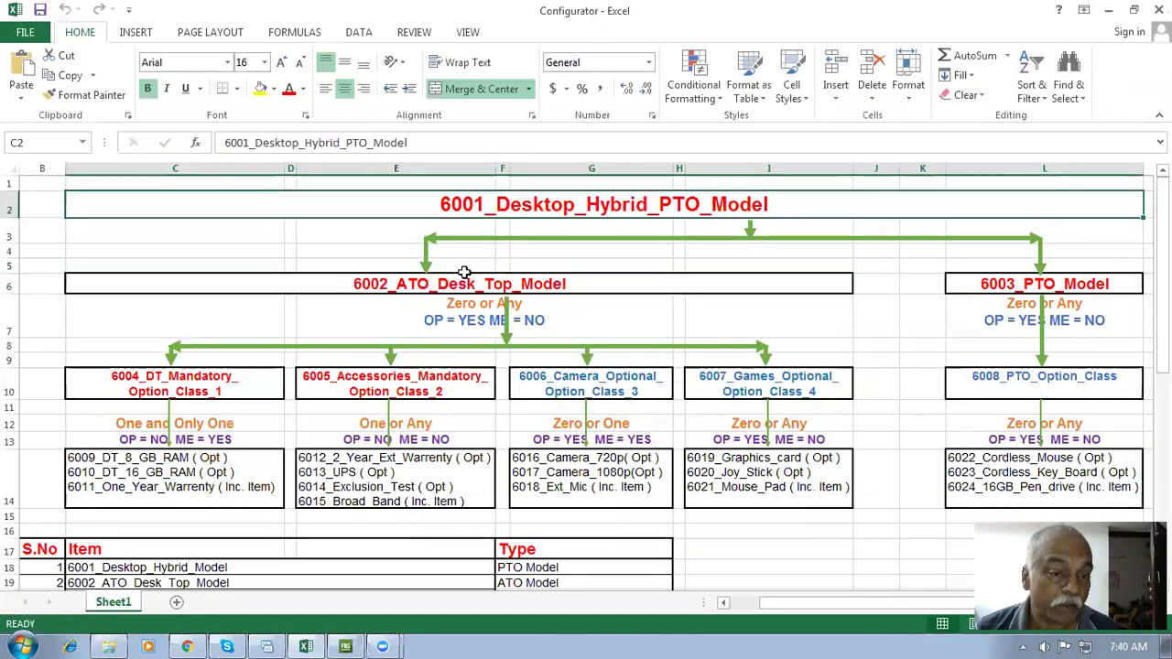
pyautogui.click(450, 287)
pyautogui.click(508, 212)
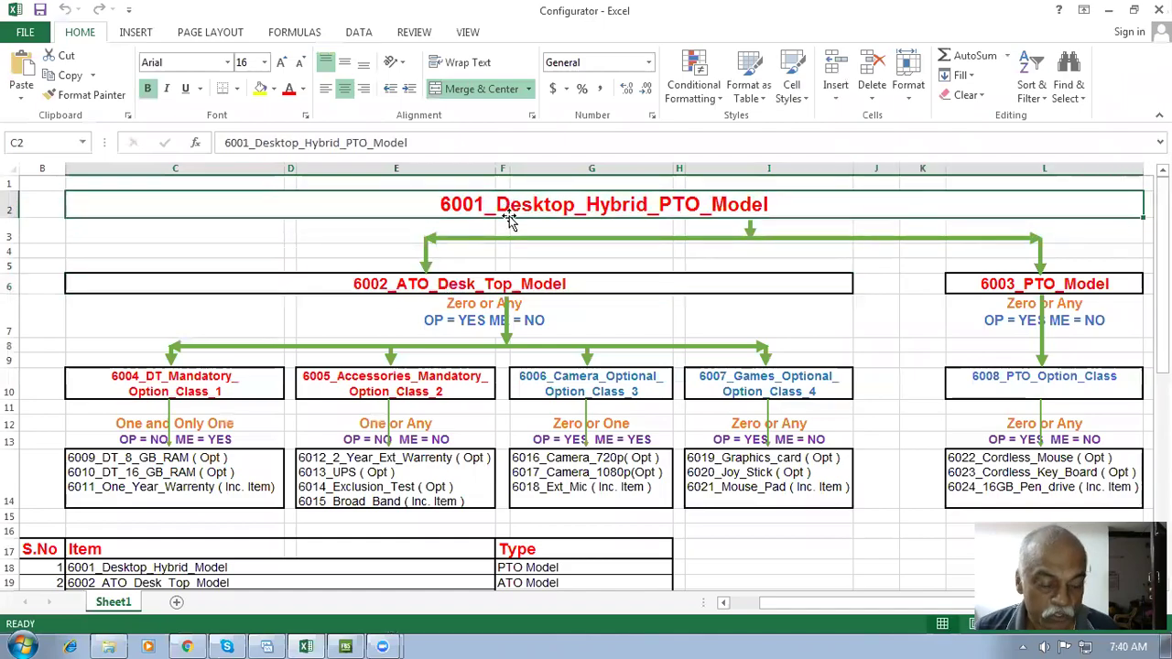
# Switch to Oracle and cancel out of the 6002_ATO_Desk_Top_Model item structure and item without saving
pyautogui.hotkey('alt', 'Tab')
pyautogui.click(1073, 115)
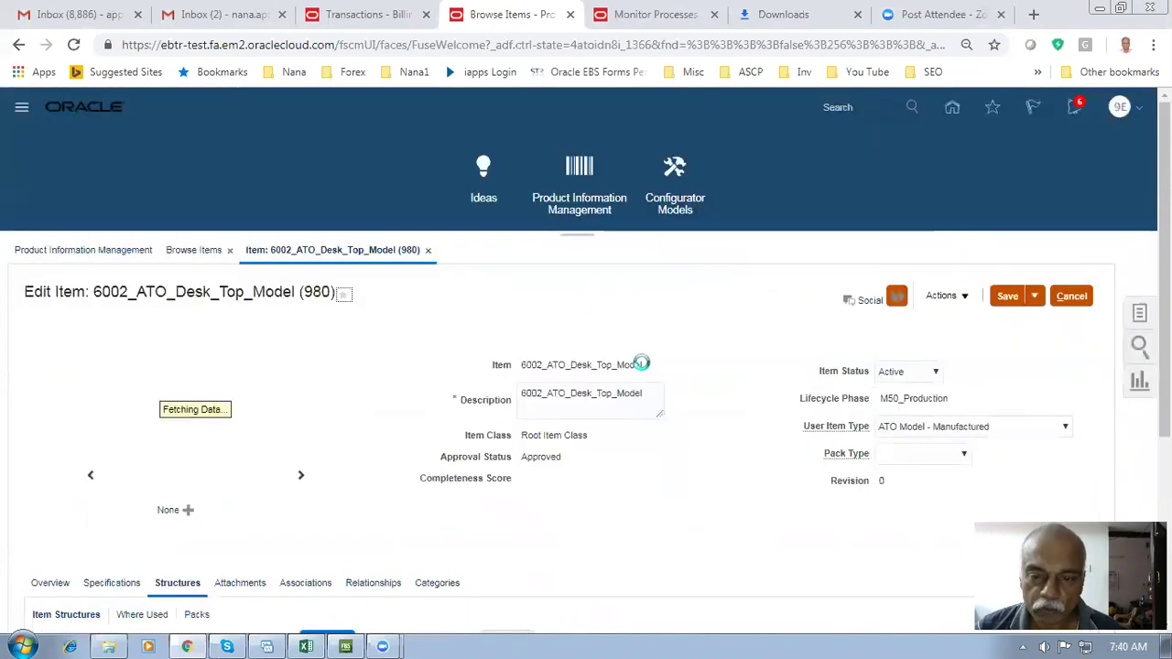
pyautogui.scroll(-2, 786, 418)
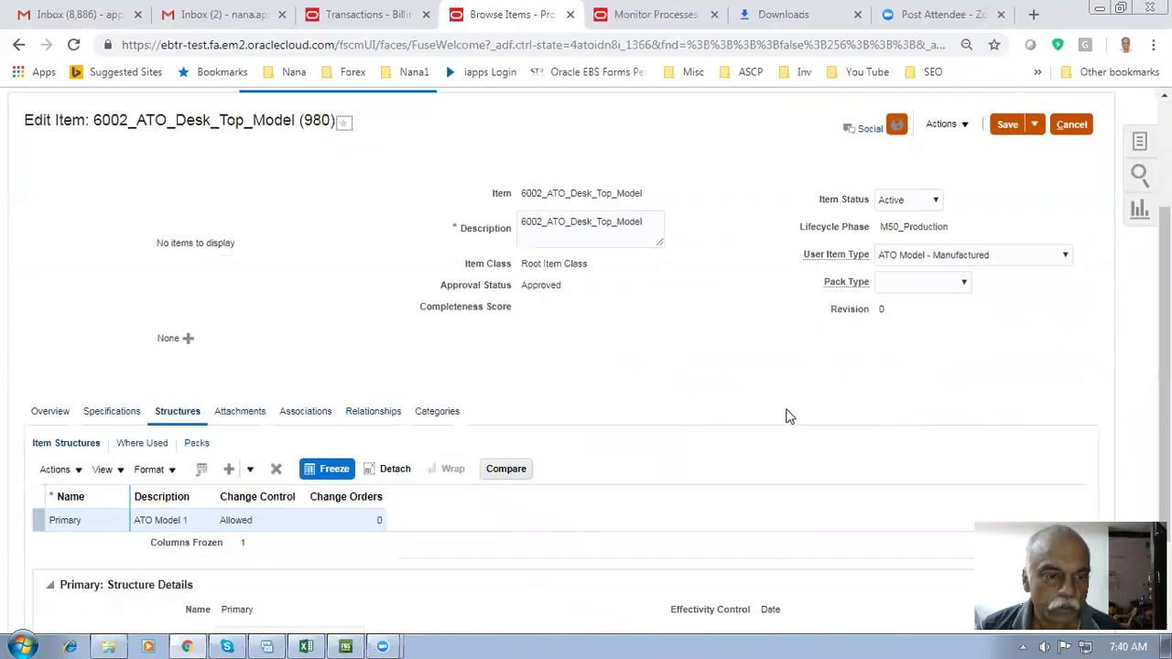
pyautogui.scroll(2, 788, 414)
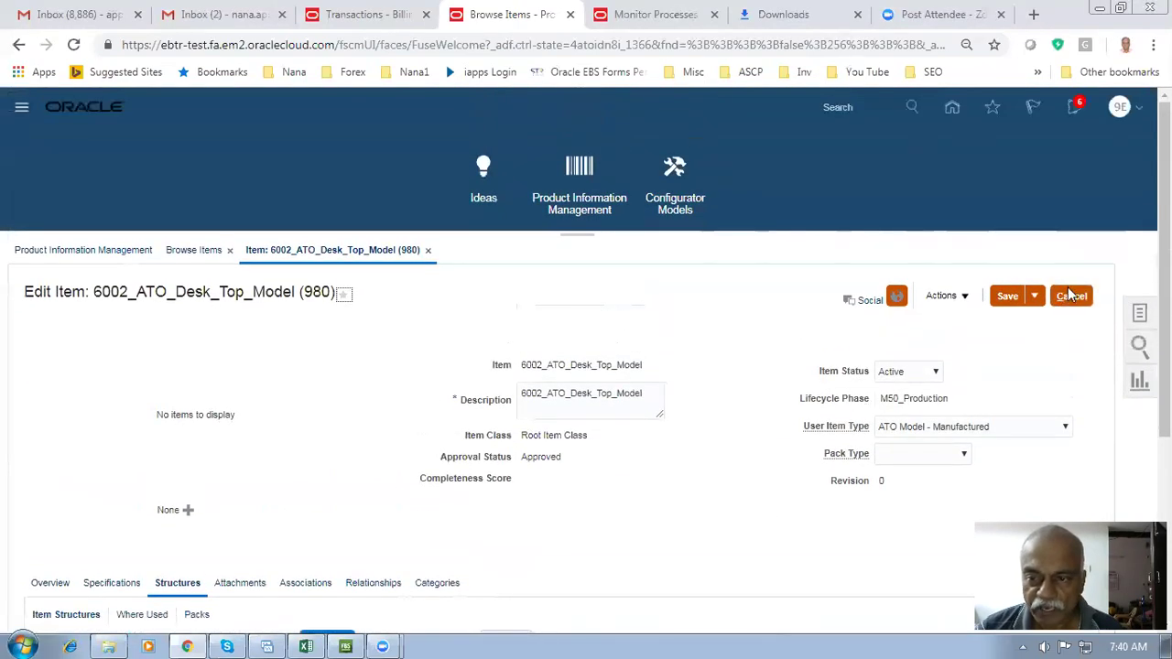
pyautogui.click(1071, 296)
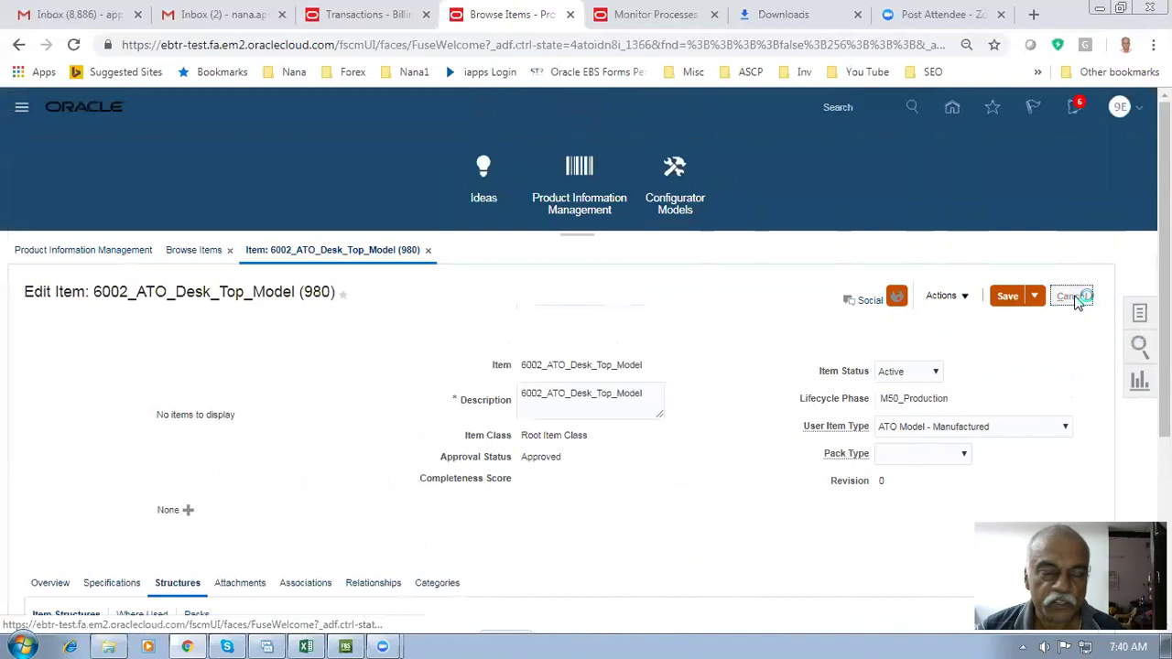
# Search for items starting with 6001 and open the first 6001_Desktop_Hybrid_Model result
pyautogui.click(535, 549)
pyautogui.press('BackSpace')
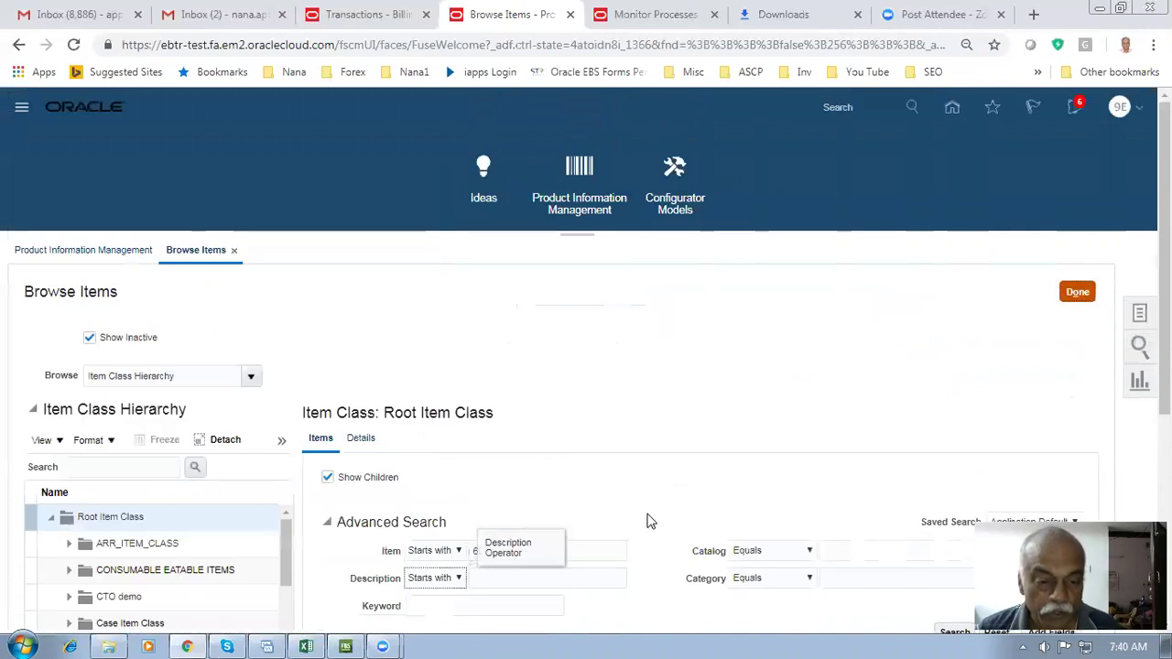
pyautogui.scroll(-3, 641, 502)
pyautogui.click(952, 462)
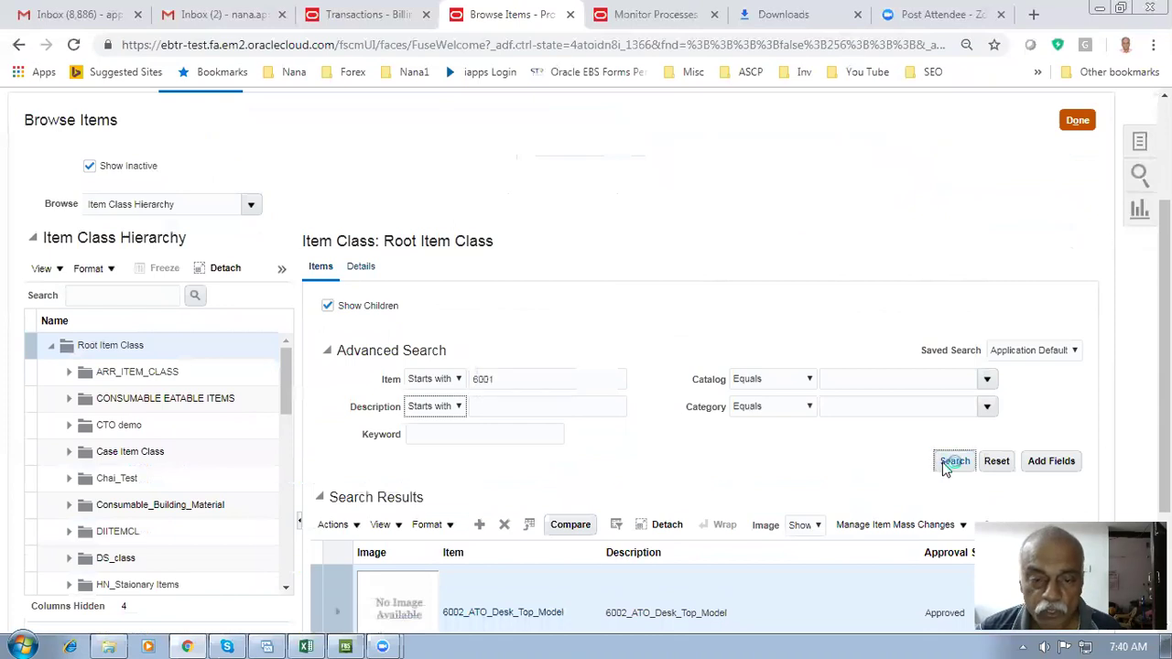
pyautogui.click(529, 428)
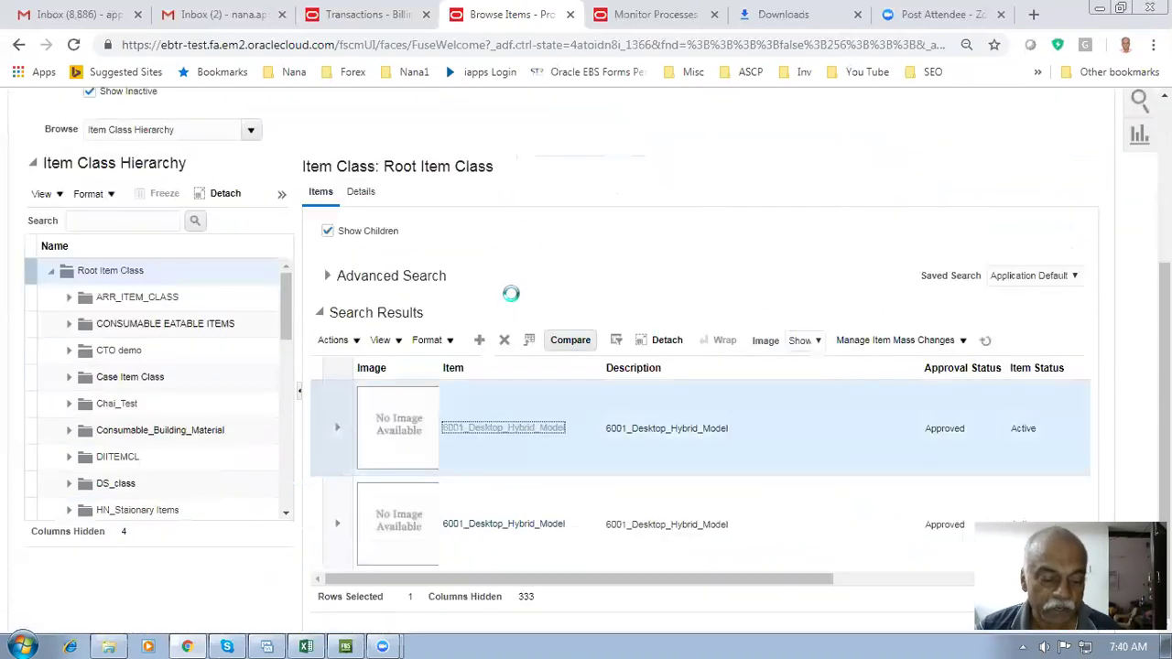
# Switch to the Configurator workbook in Excel and review the 6002_ATO_Desk_Top_Model and 6003_PTO_Model children of the 6001 hybrid model
pyautogui.hotkey('alt', 'Tab')
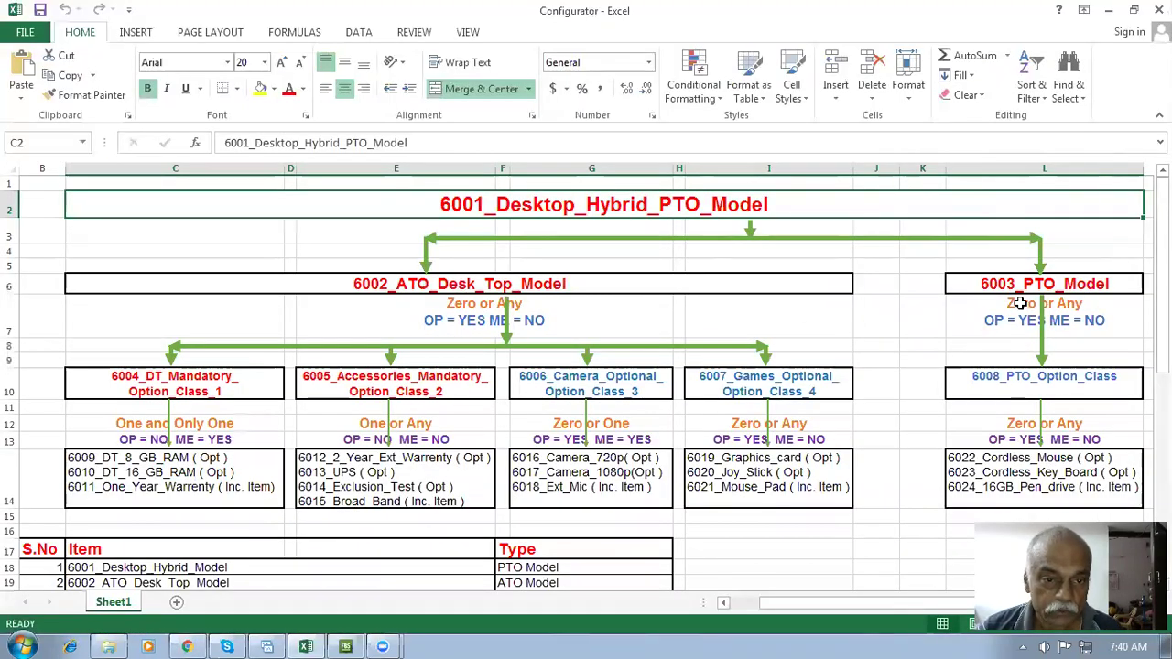
pyautogui.click(575, 282)
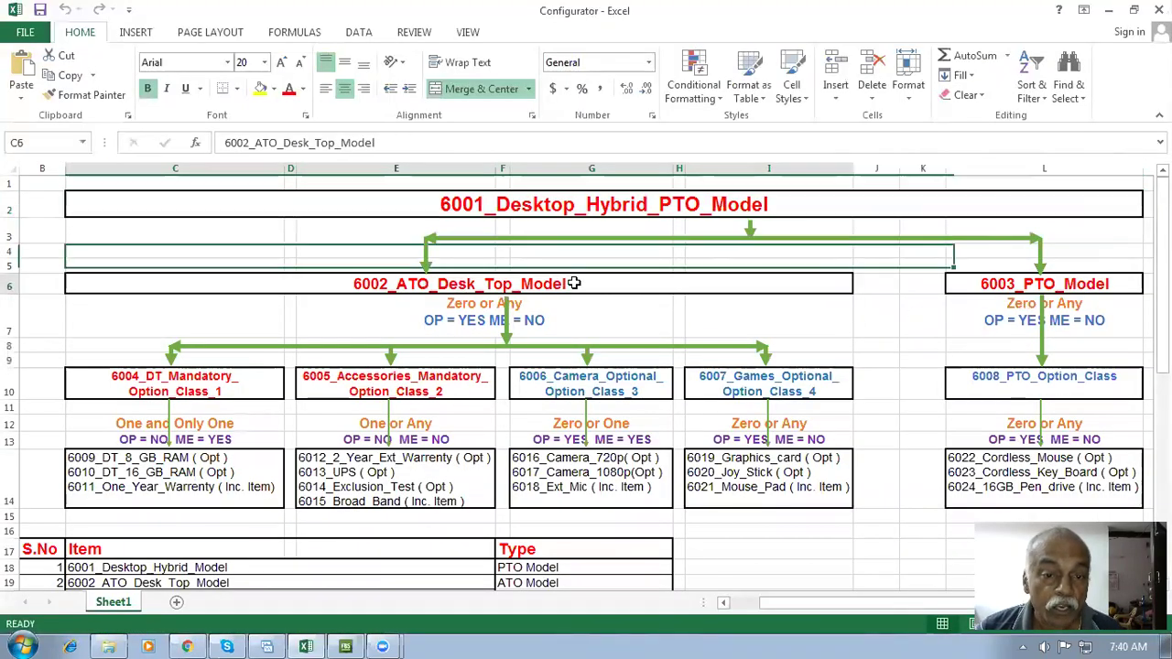
pyautogui.click(1023, 284)
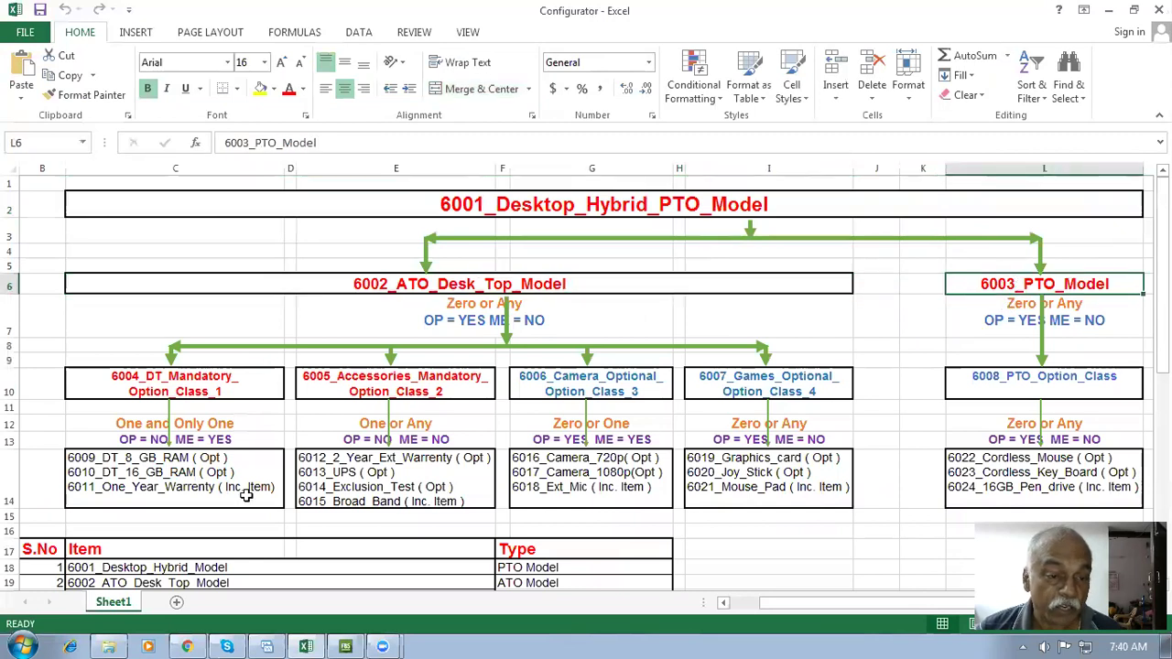
# Switch to Oracle and open the Primary item structure of 6001_Desktop_Hybrid_Model
pyautogui.hotkey('alt', 'Tab')
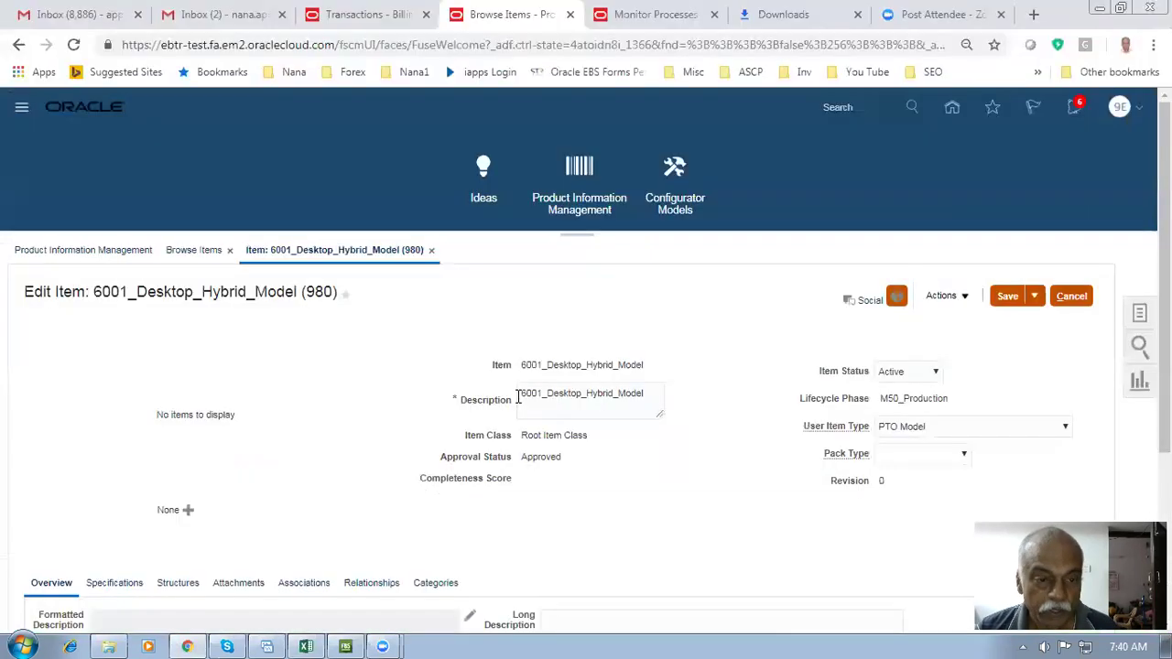
pyautogui.scroll(-2, 396, 421)
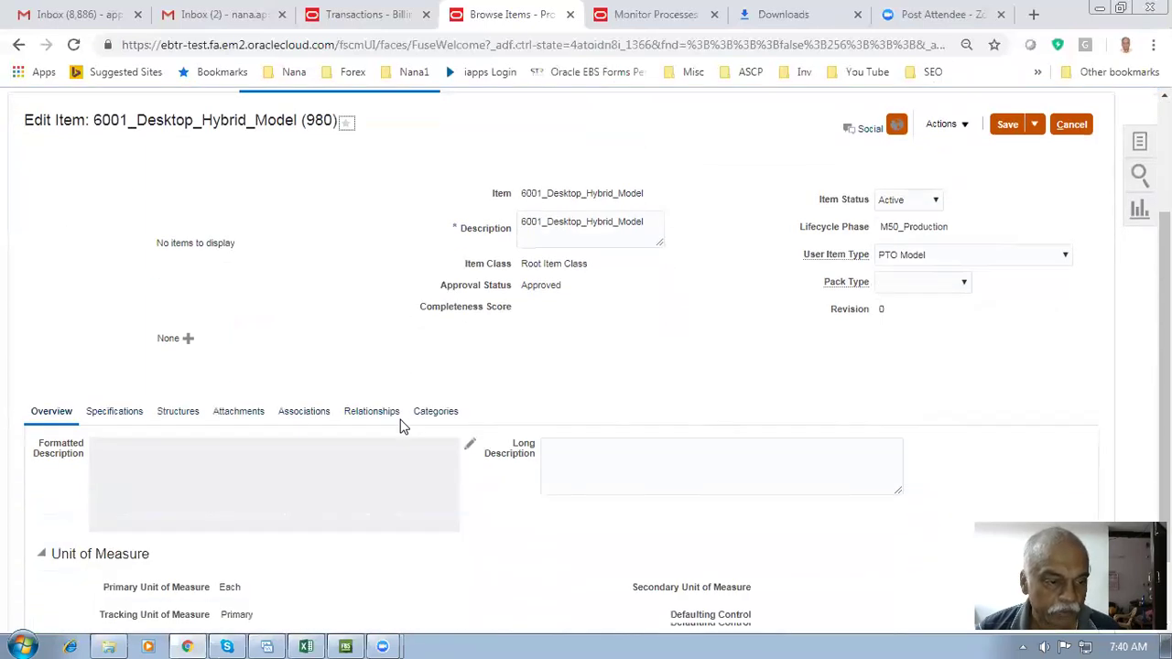
pyautogui.click(178, 413)
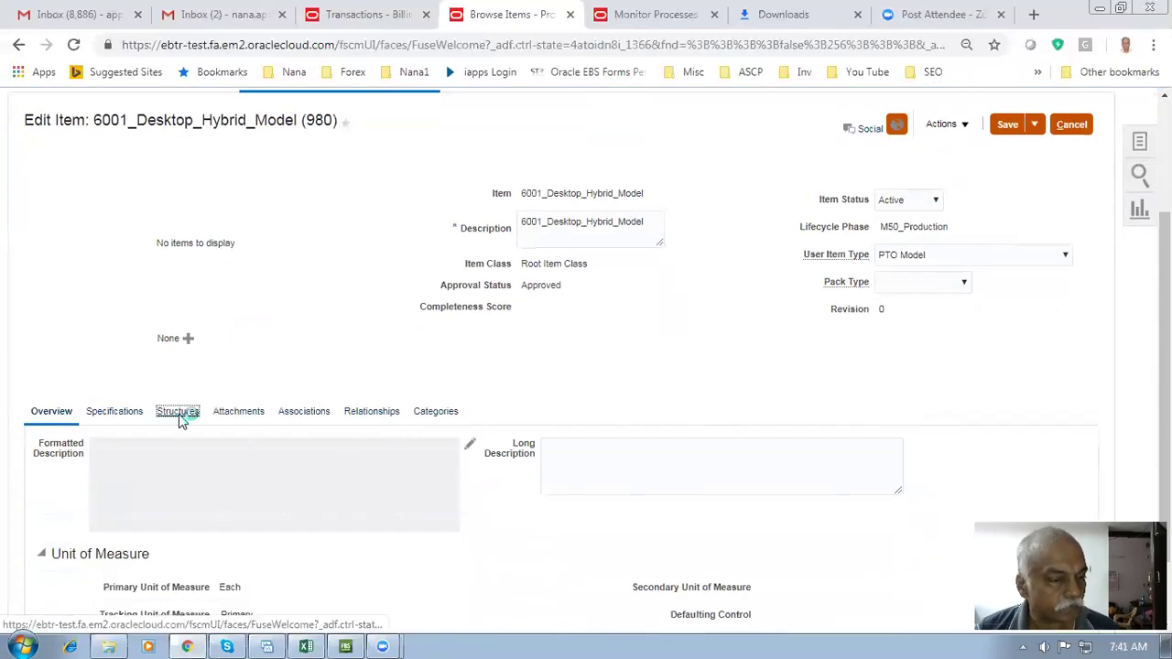
pyautogui.click(73, 526)
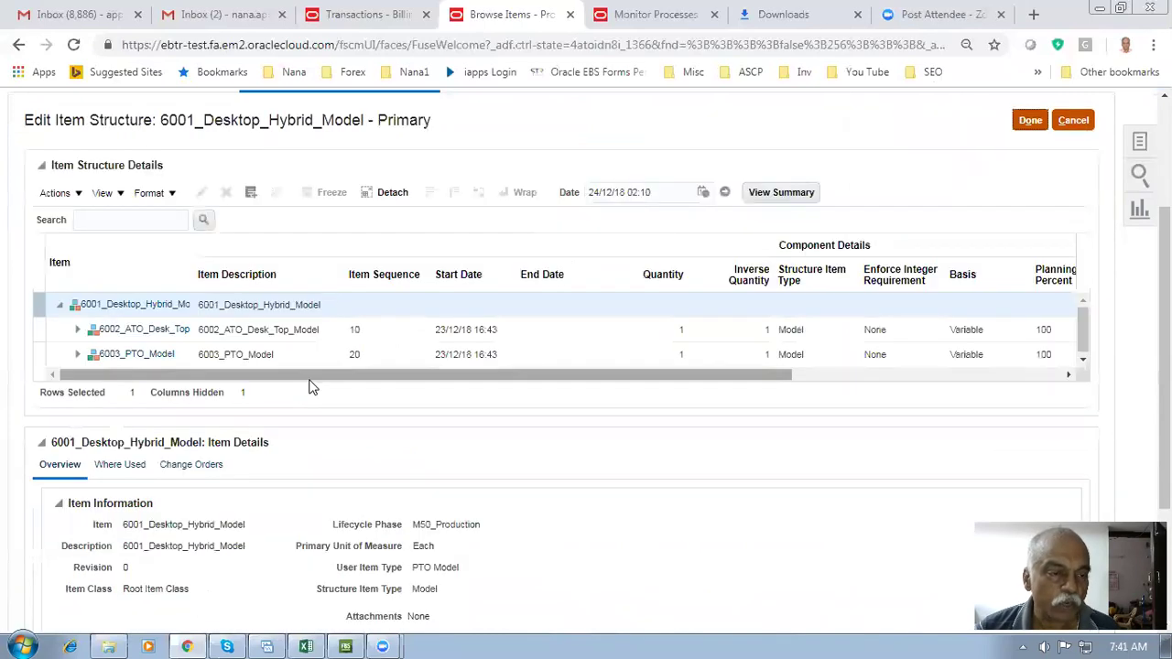
pyautogui.click(42, 331)
pyautogui.click(101, 193)
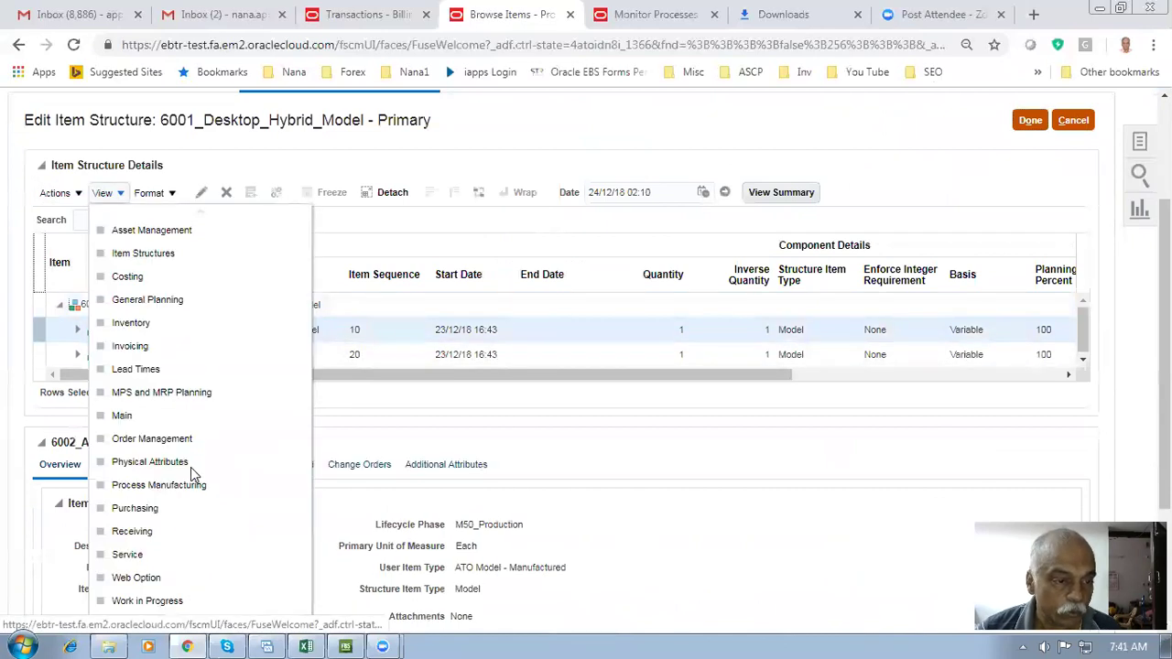
pyautogui.scroll(-2, 181, 541)
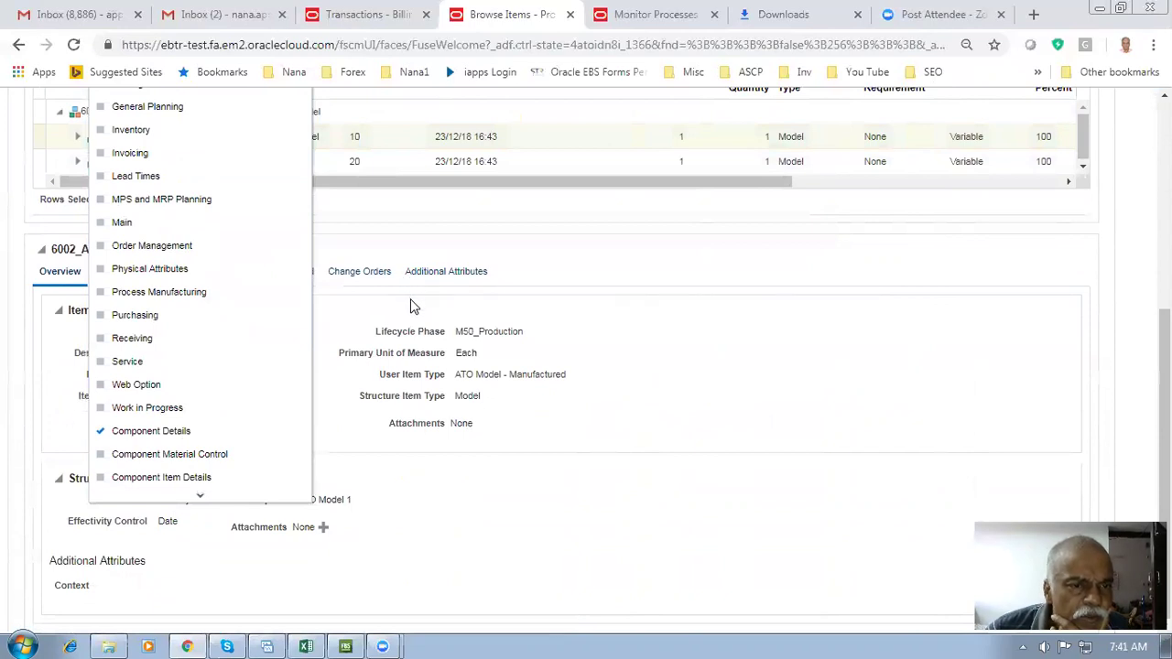
pyautogui.scroll(3, 719, 385)
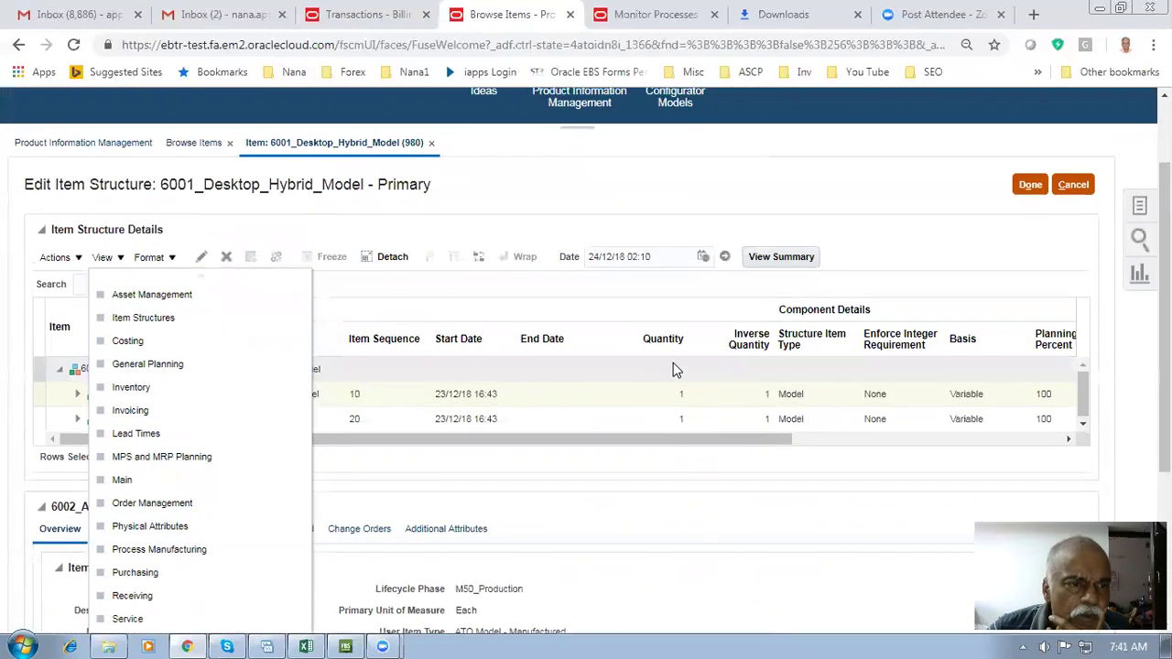
pyautogui.tripleClick(396, 221)
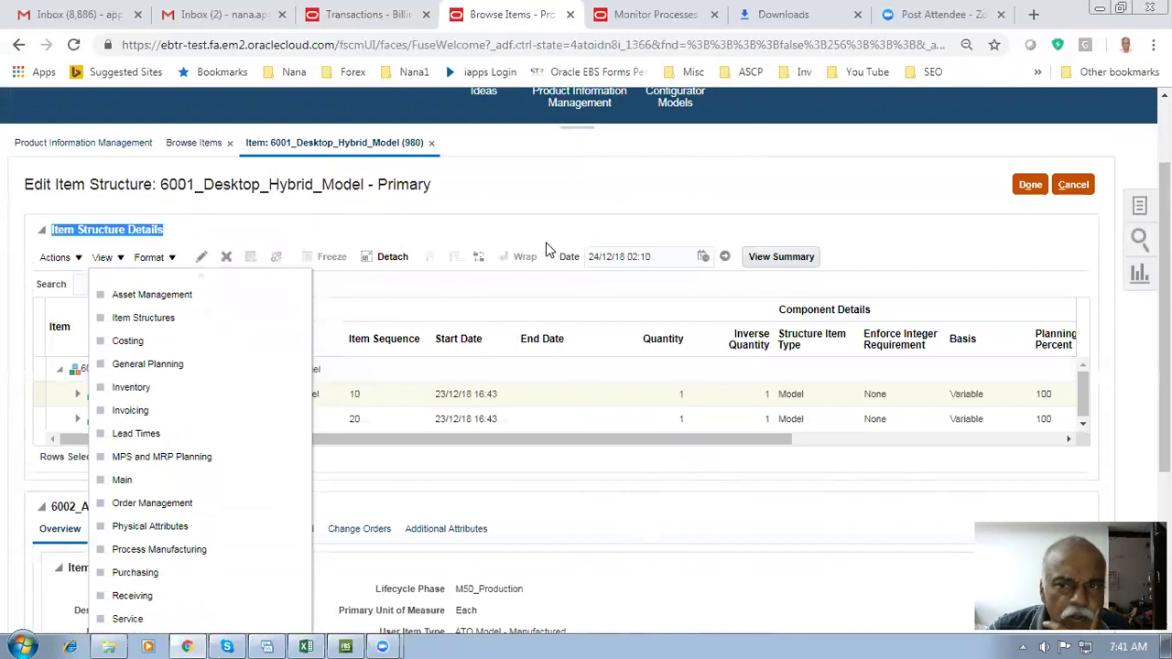
pyautogui.scroll(-2, 202, 448)
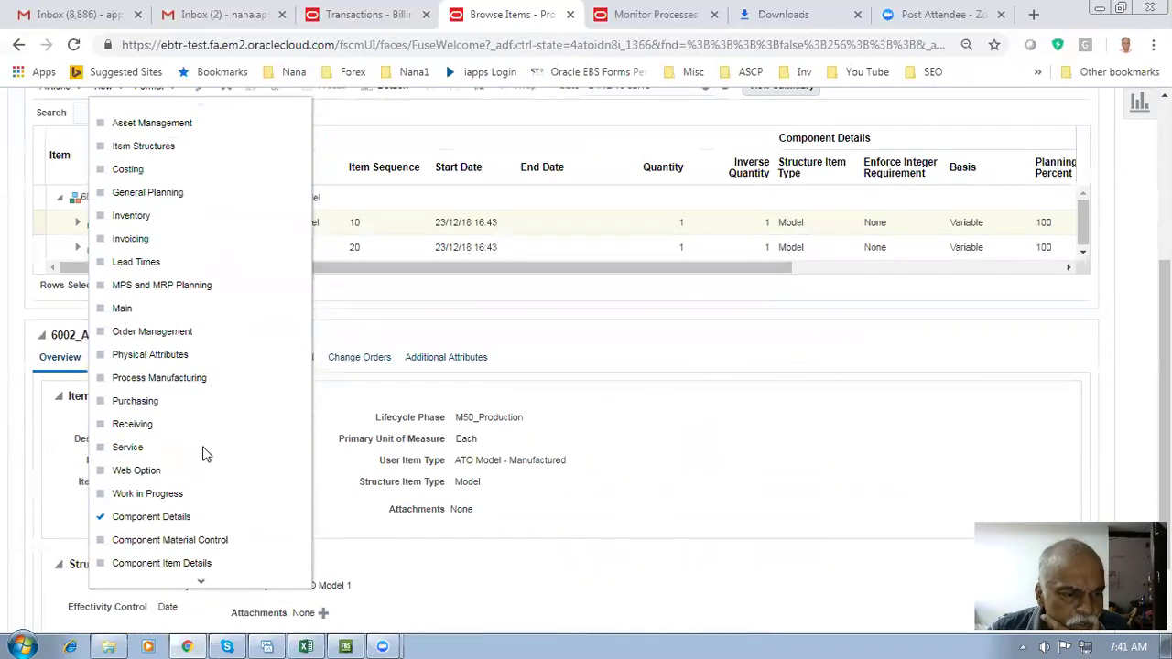
pyautogui.scroll(-1, 206, 454)
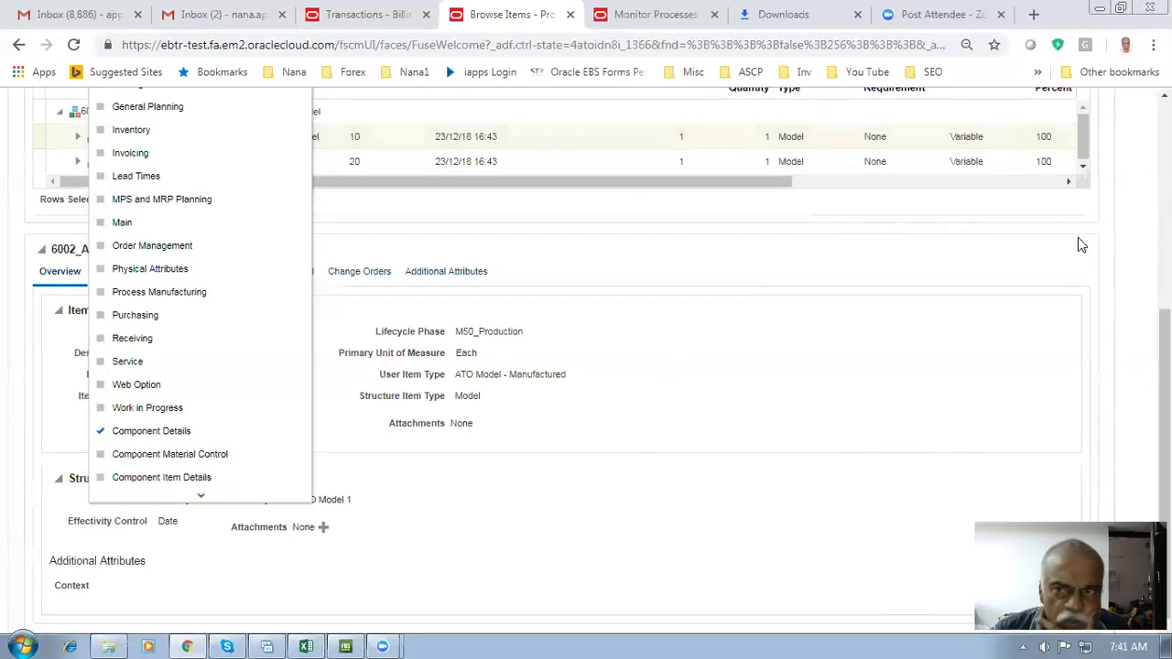
pyautogui.scroll(3, 586, 366)
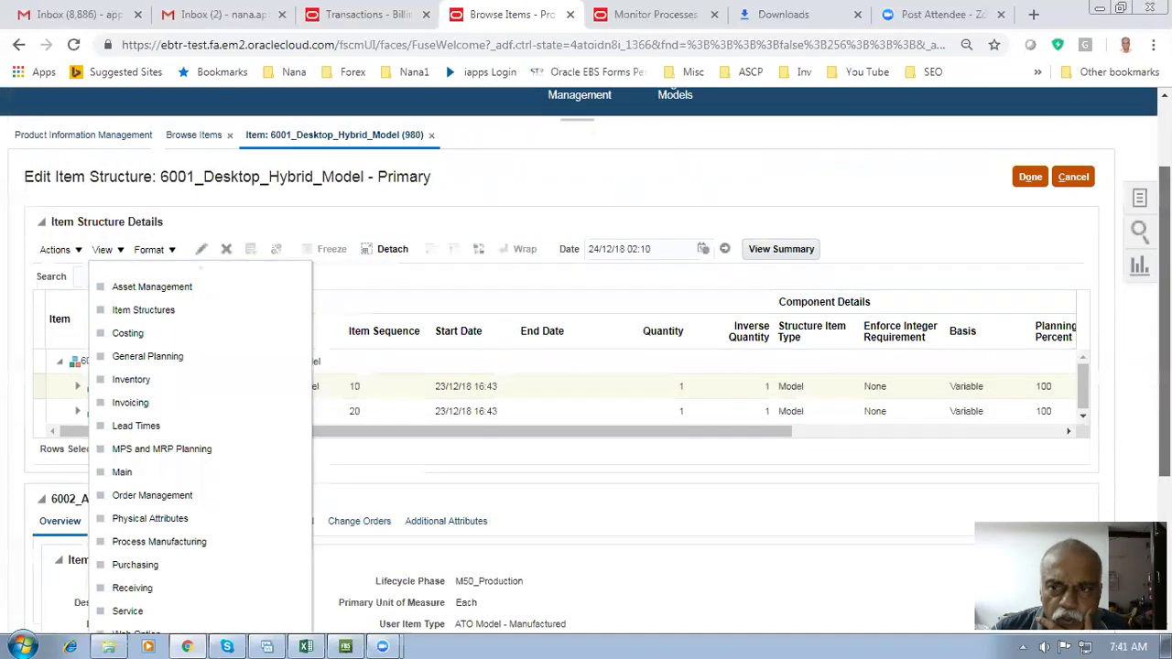
# Cancel out of the 6001_Desktop_Hybrid_Model structure and item, and reopen the item from the first search result
pyautogui.click(1086, 180)
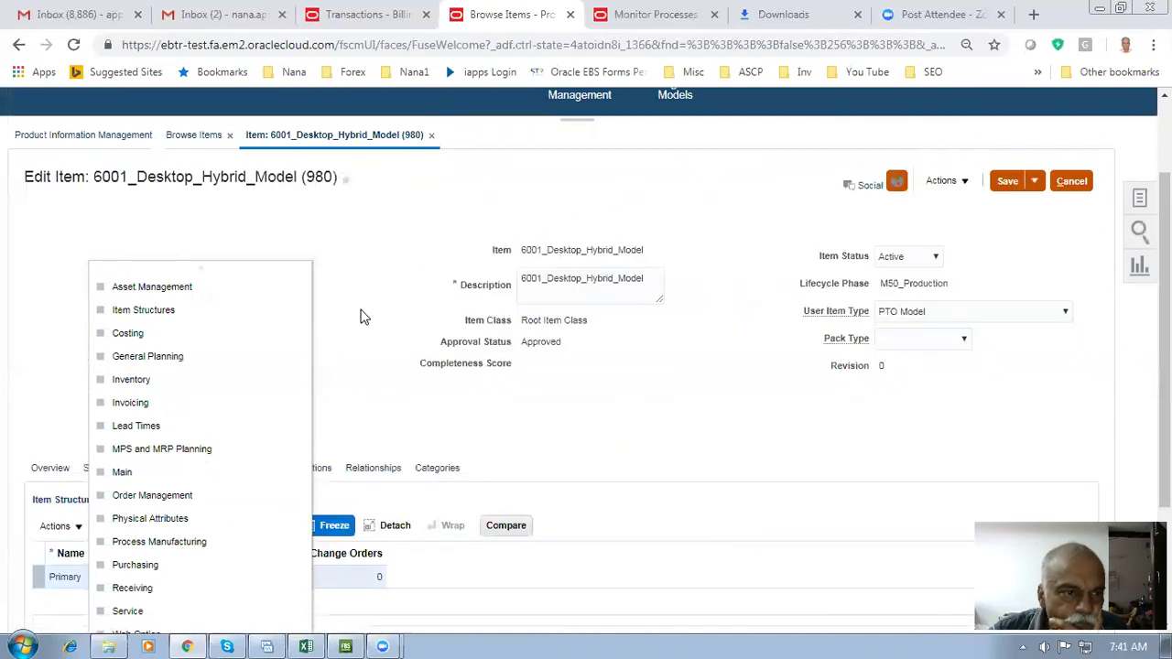
pyautogui.scroll(-2, 161, 472)
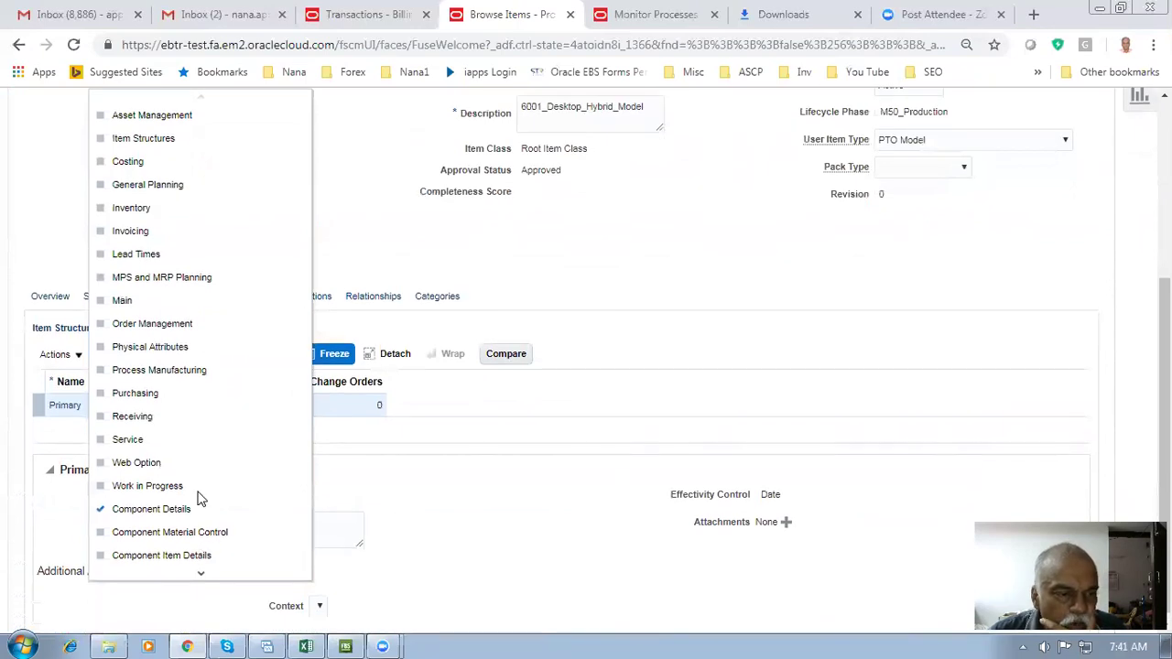
pyautogui.scroll(2, 806, 290)
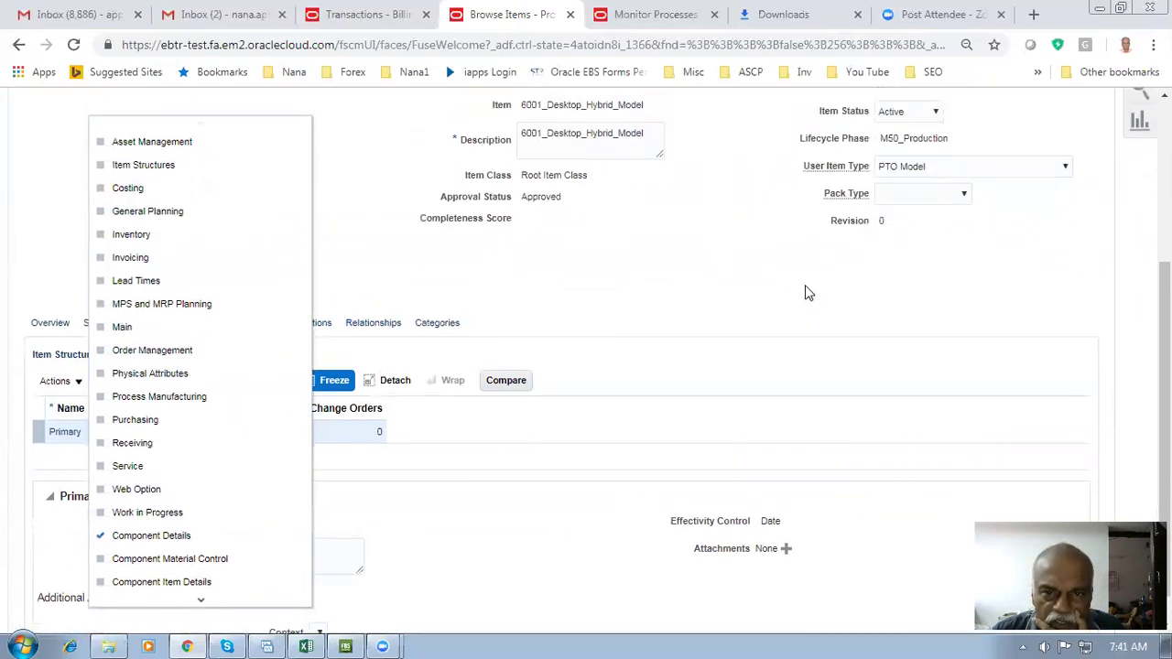
pyautogui.click(1067, 182)
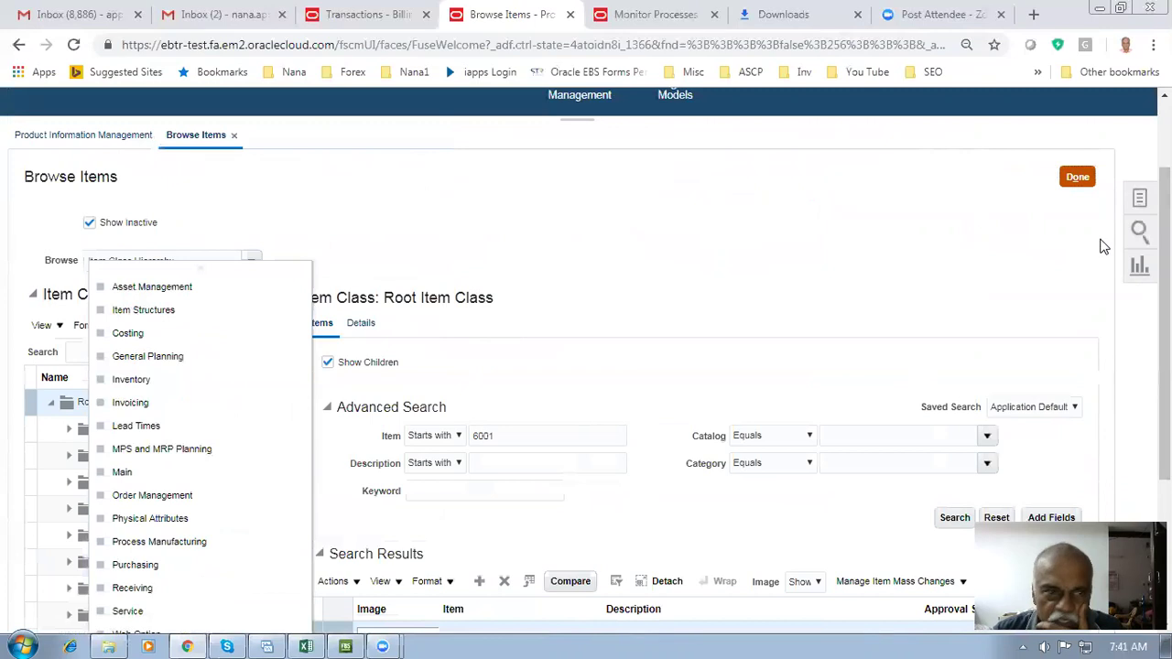
pyautogui.scroll(-2, 805, 274)
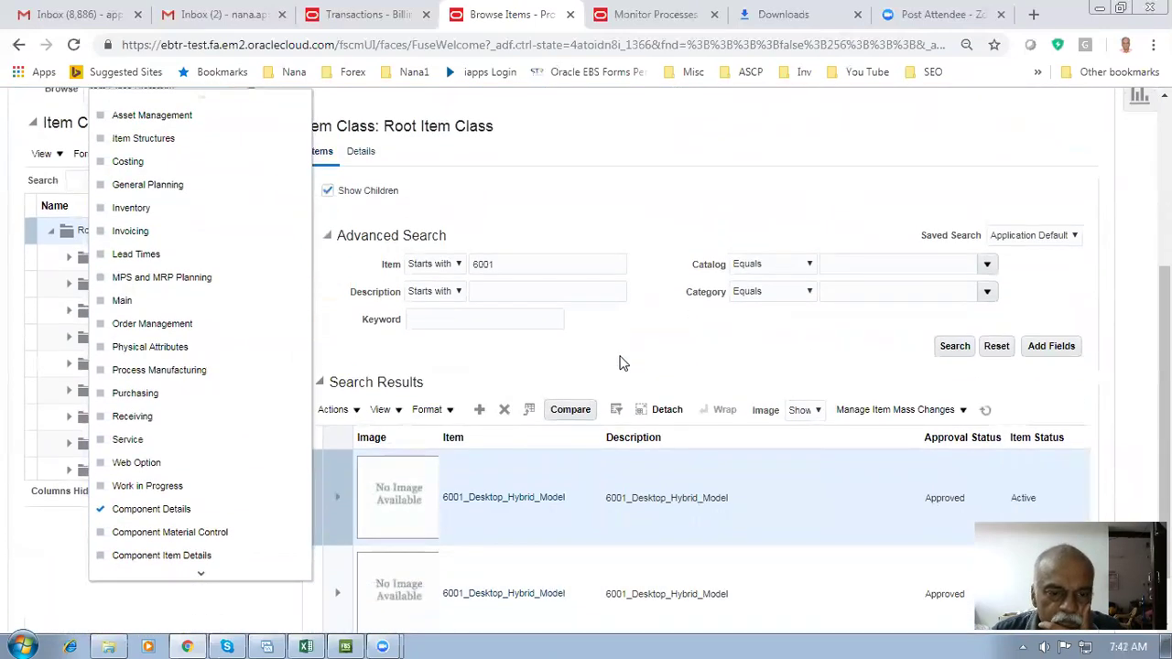
pyautogui.click(509, 500)
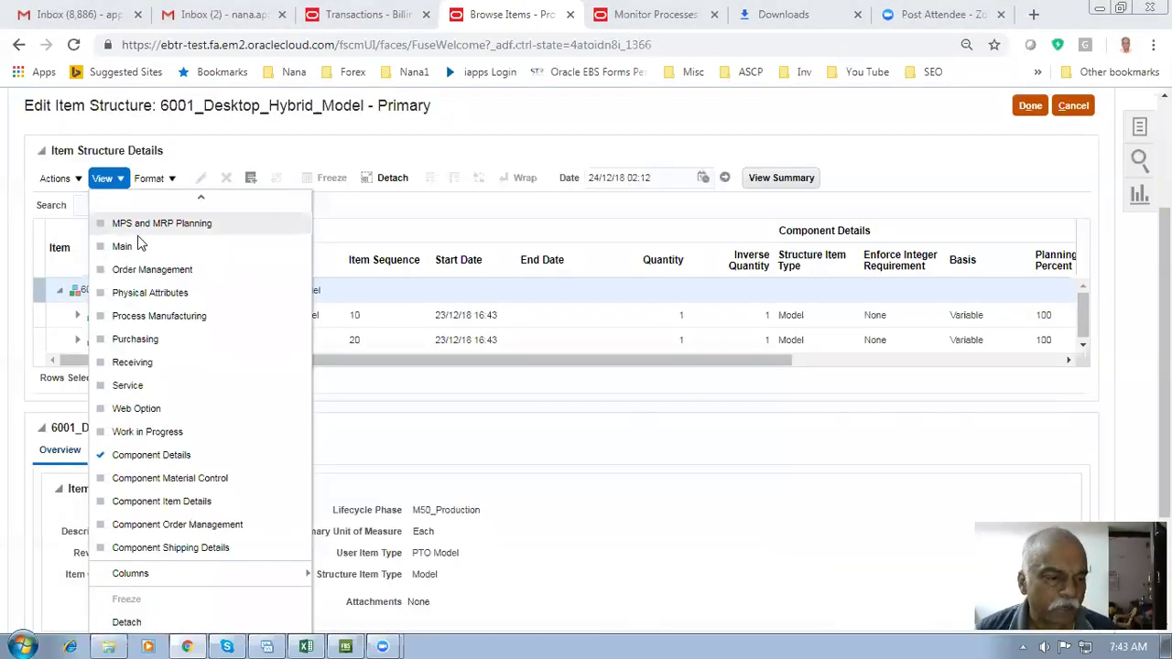
# Show the Component Order Management columns, and open the 6002_ATO_Desk_Top_Model component's settings to check Optional and Mutually Exclusive
pyautogui.click(162, 525)
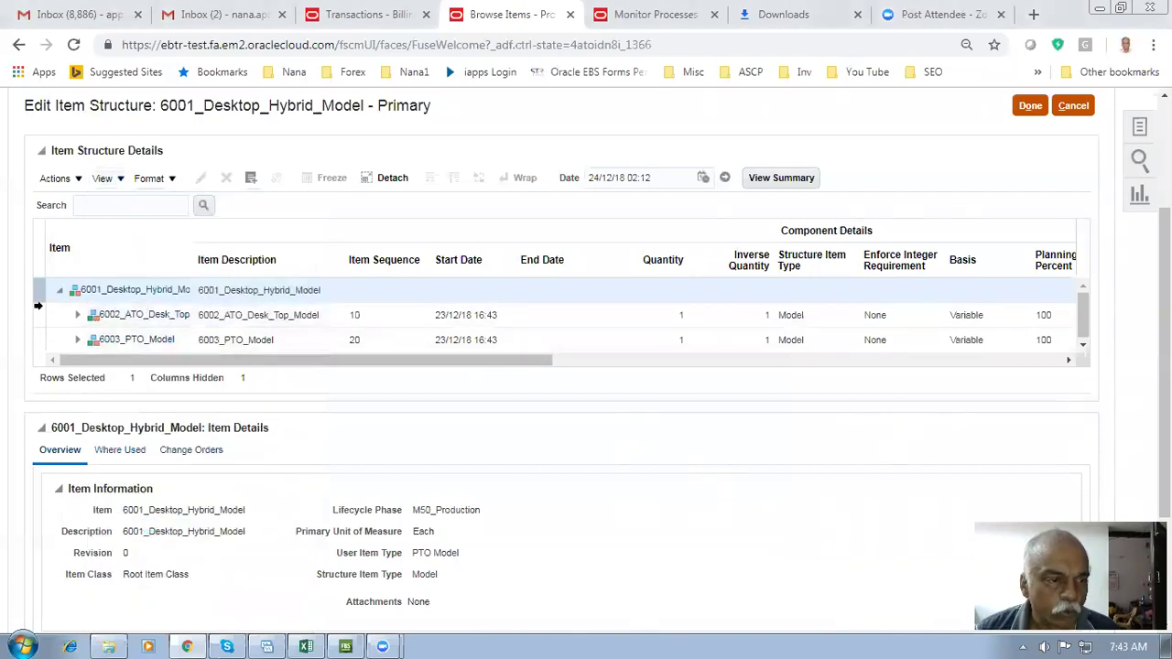
pyautogui.click(39, 314)
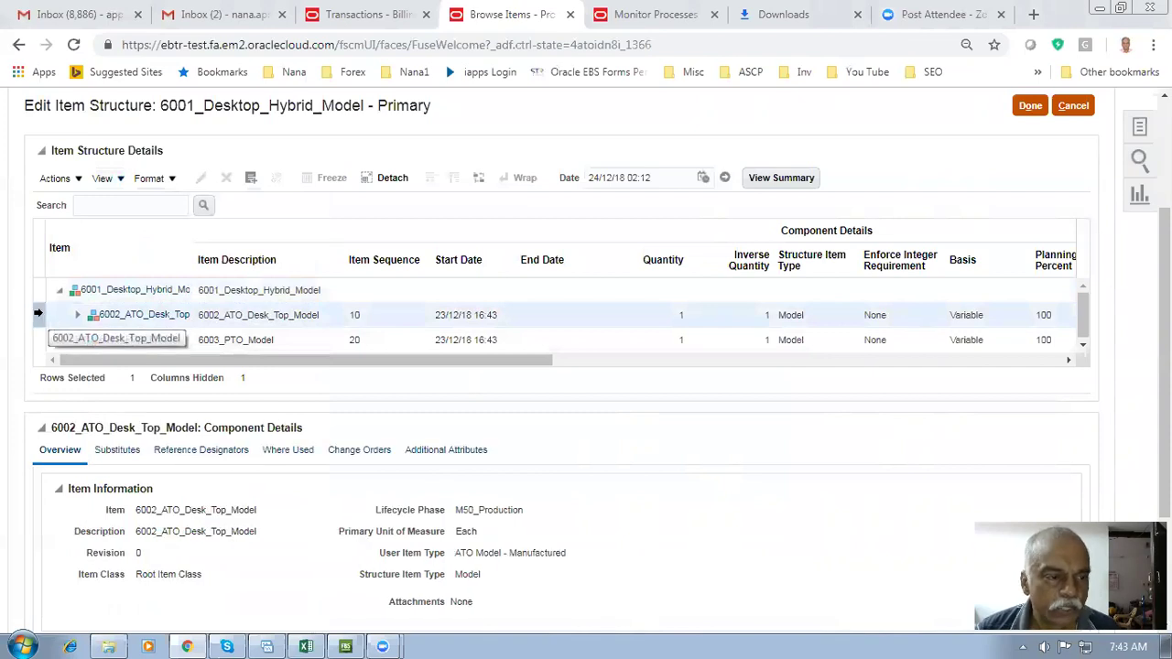
pyautogui.click(202, 178)
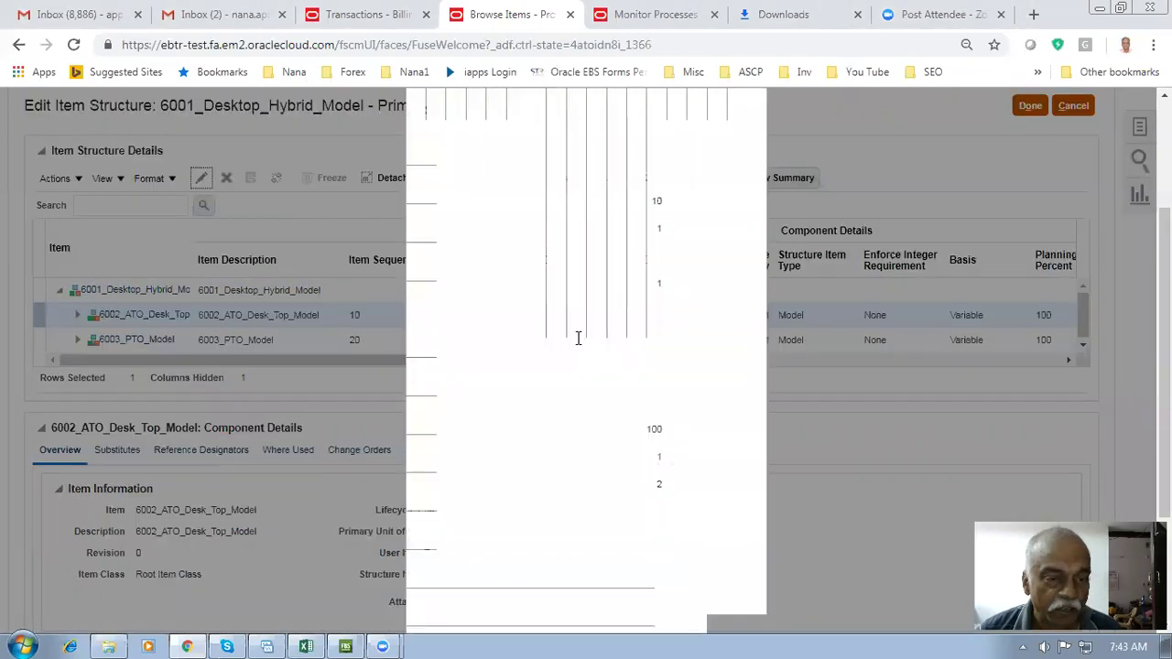
pyautogui.scroll(-4, 568, 354)
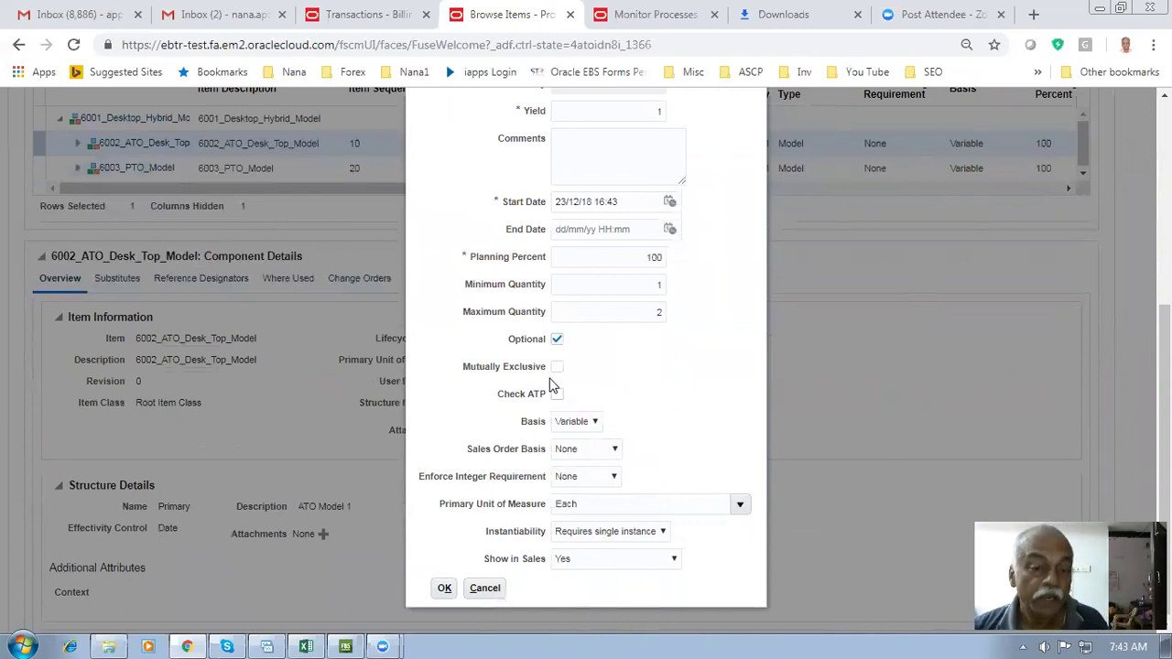
# Switch to the Excel workbook and compare the OP and ME settings of 6002_ATO_Desk_Top_Model with those of 6003_PTO_Model
pyautogui.hotkey('alt', 'Tab')
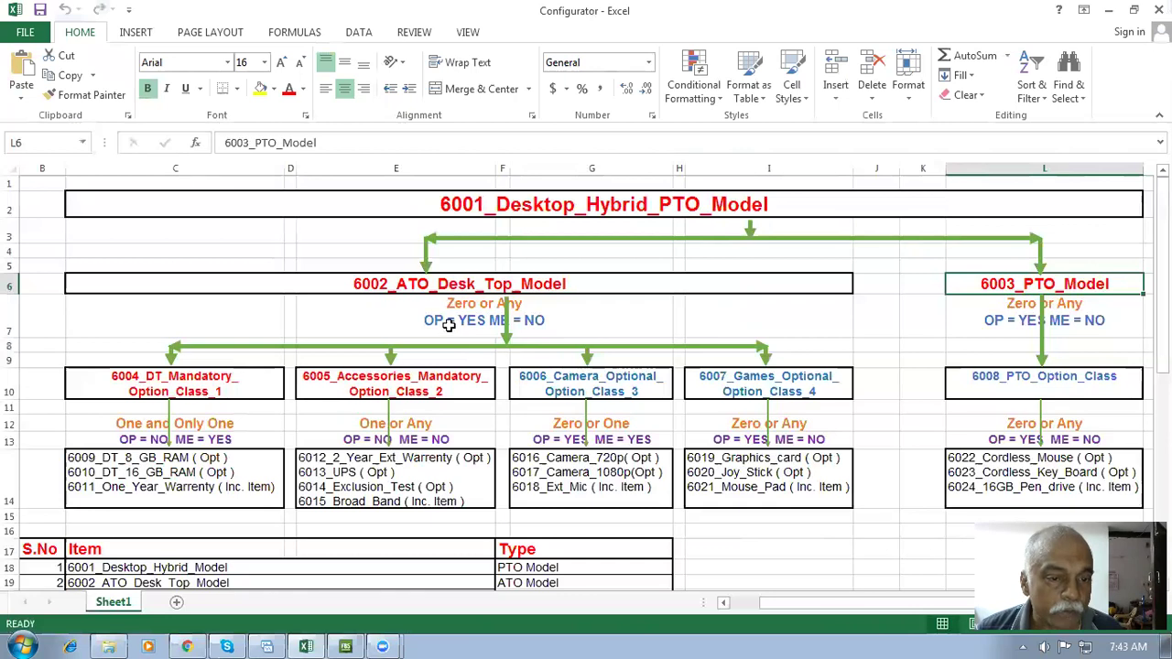
pyautogui.click(449, 322)
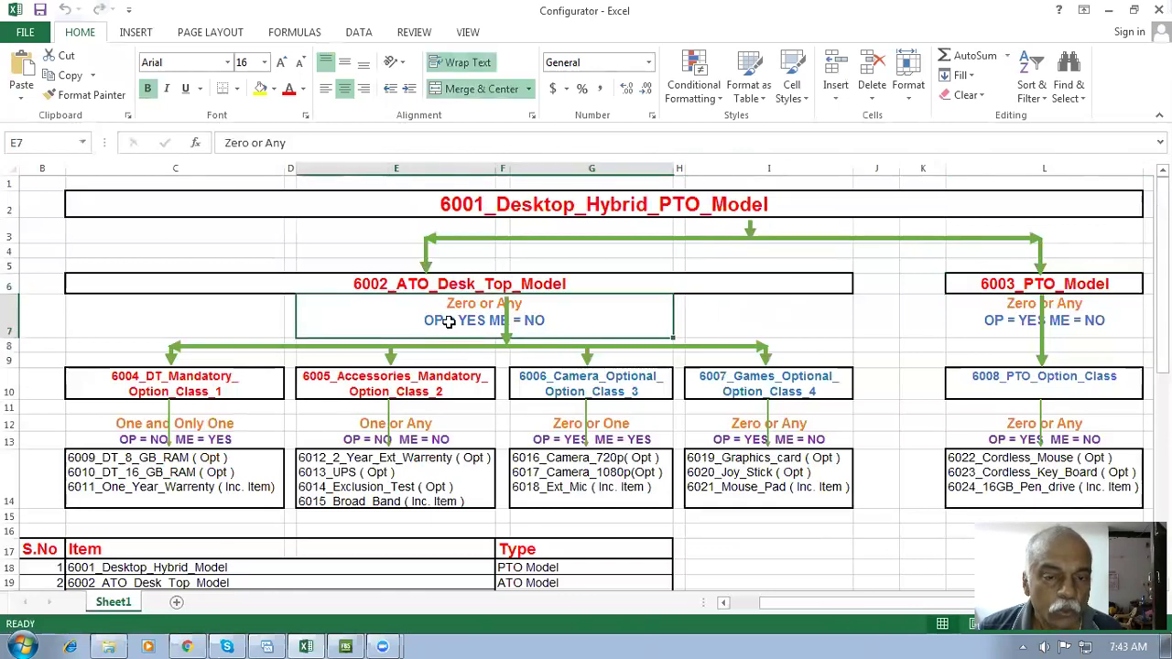
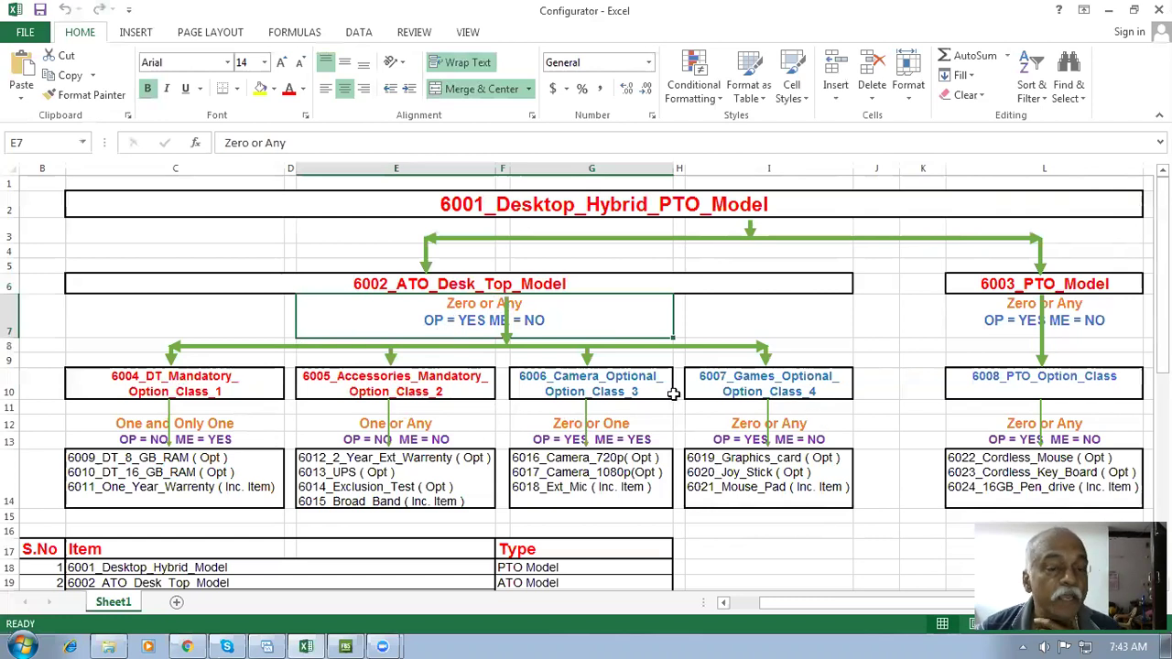
pyautogui.click(597, 284)
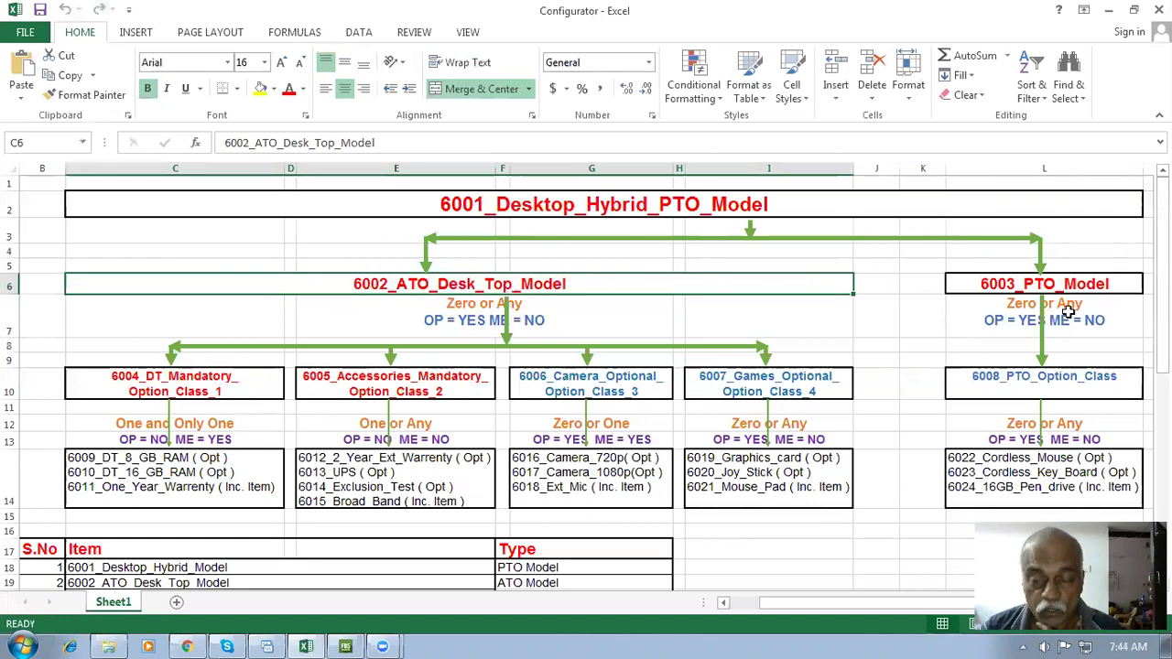
pyautogui.click(1090, 284)
pyautogui.click(604, 283)
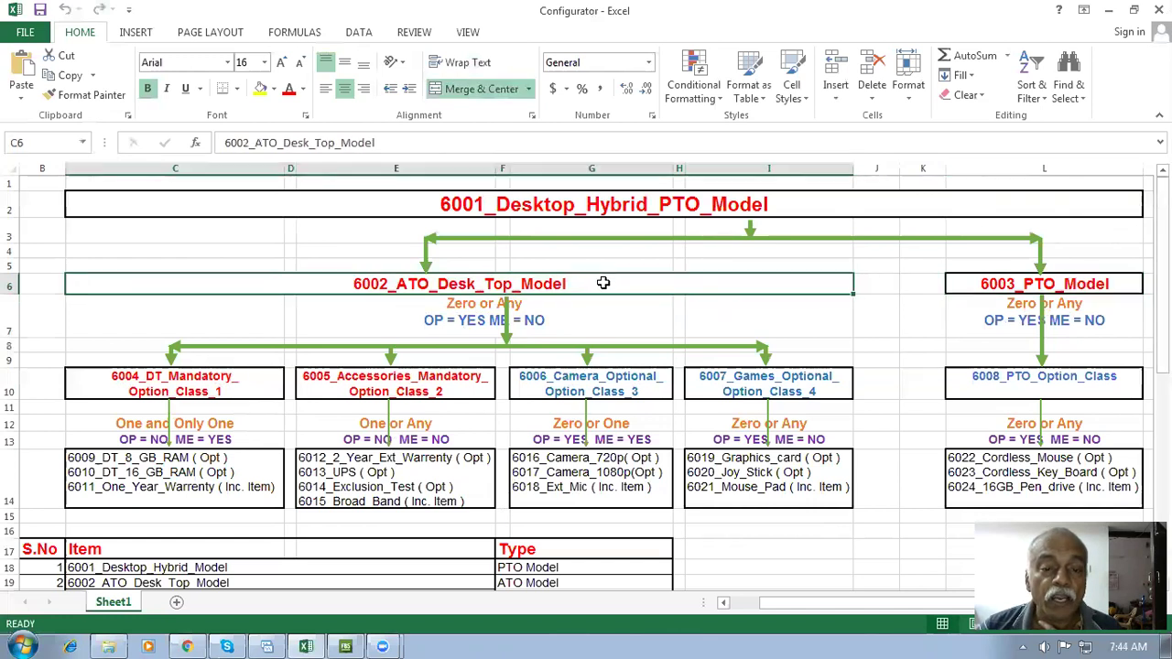
pyautogui.click(970, 284)
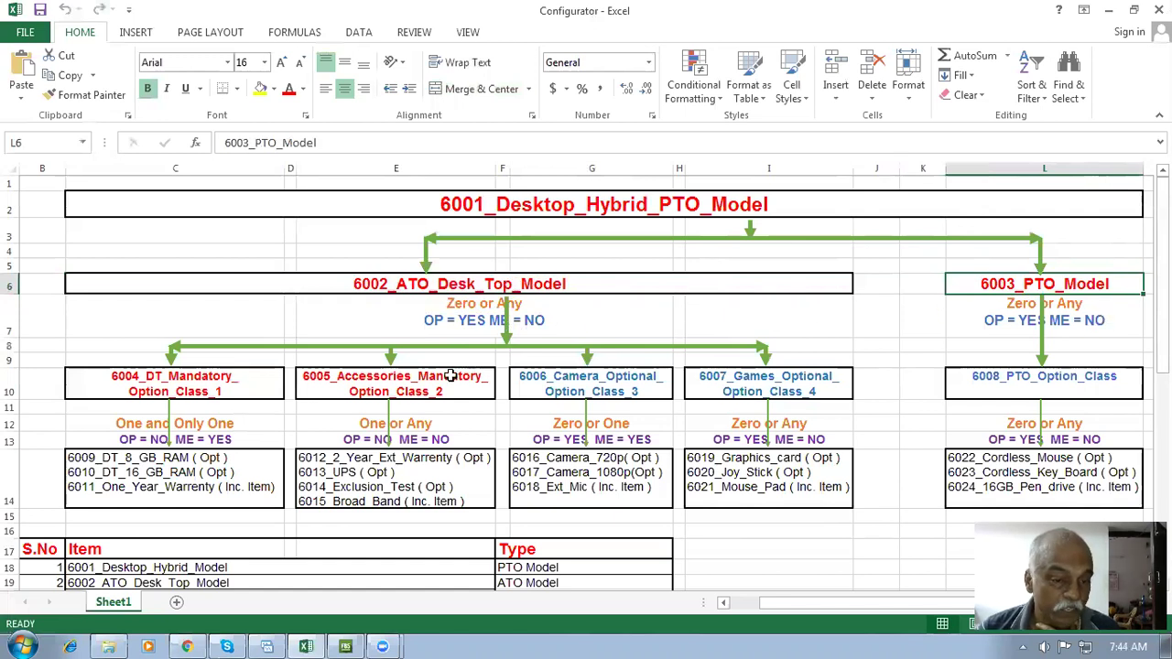
# Examine how 6001_Desktop_Hybrid_PTO_Model branches into its 6002 ATO and 6003 PTO child models in the hierarchy diagram
pyautogui.click(413, 284)
pyautogui.click(506, 203)
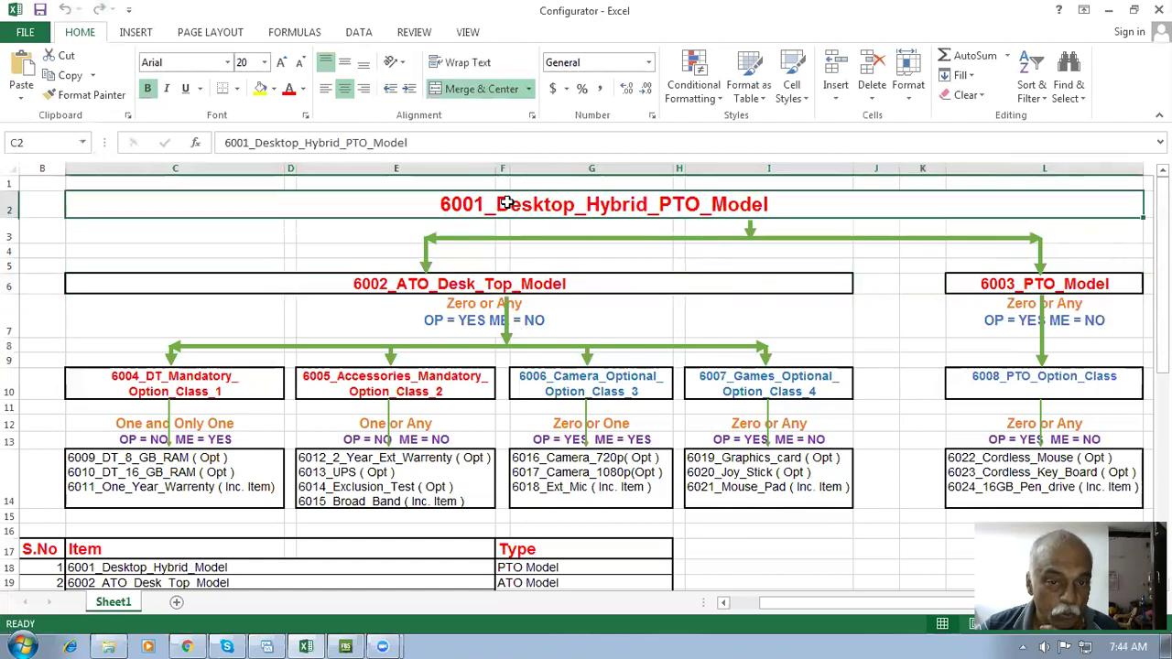
pyautogui.click(388, 285)
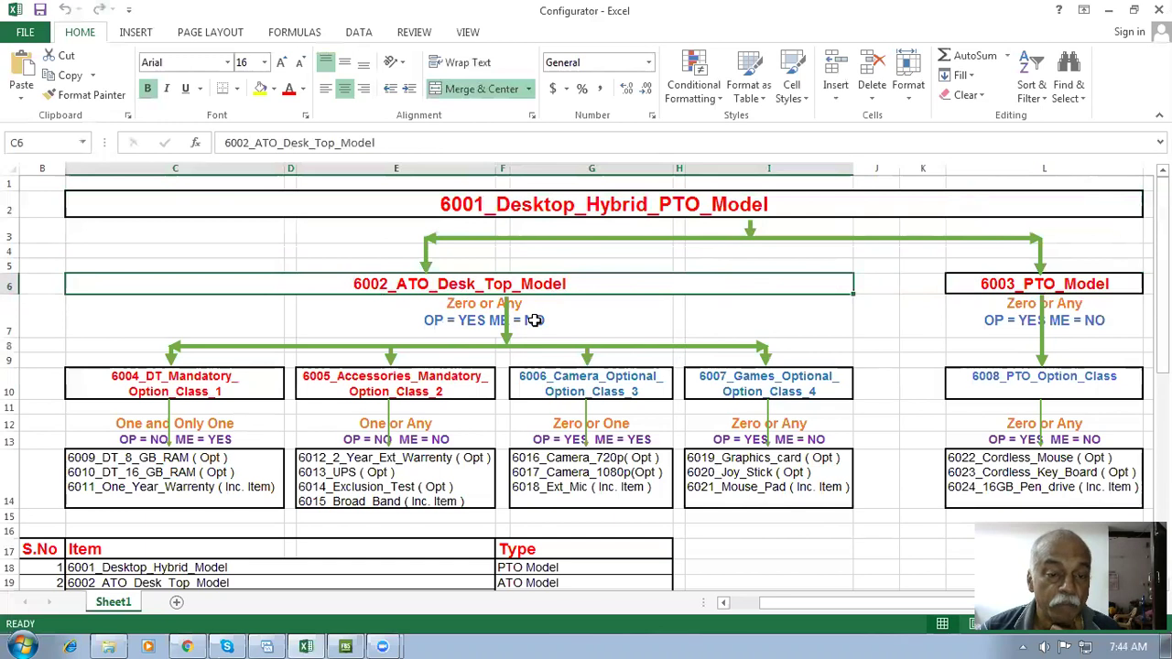
pyautogui.click(1030, 291)
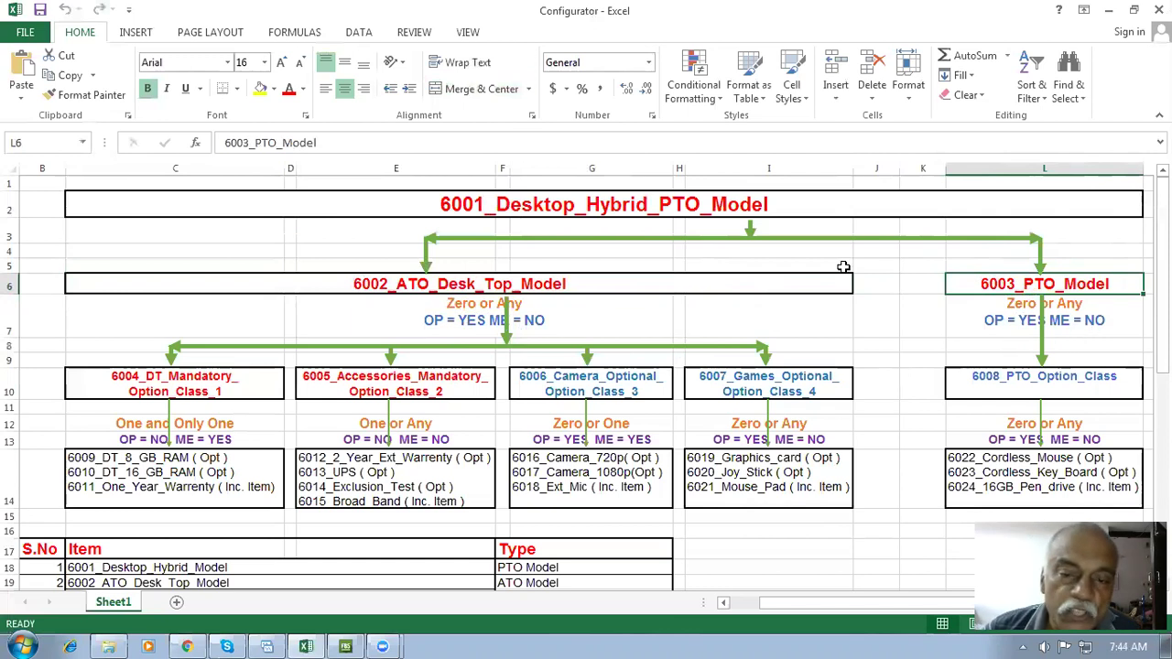
pyautogui.click(884, 306)
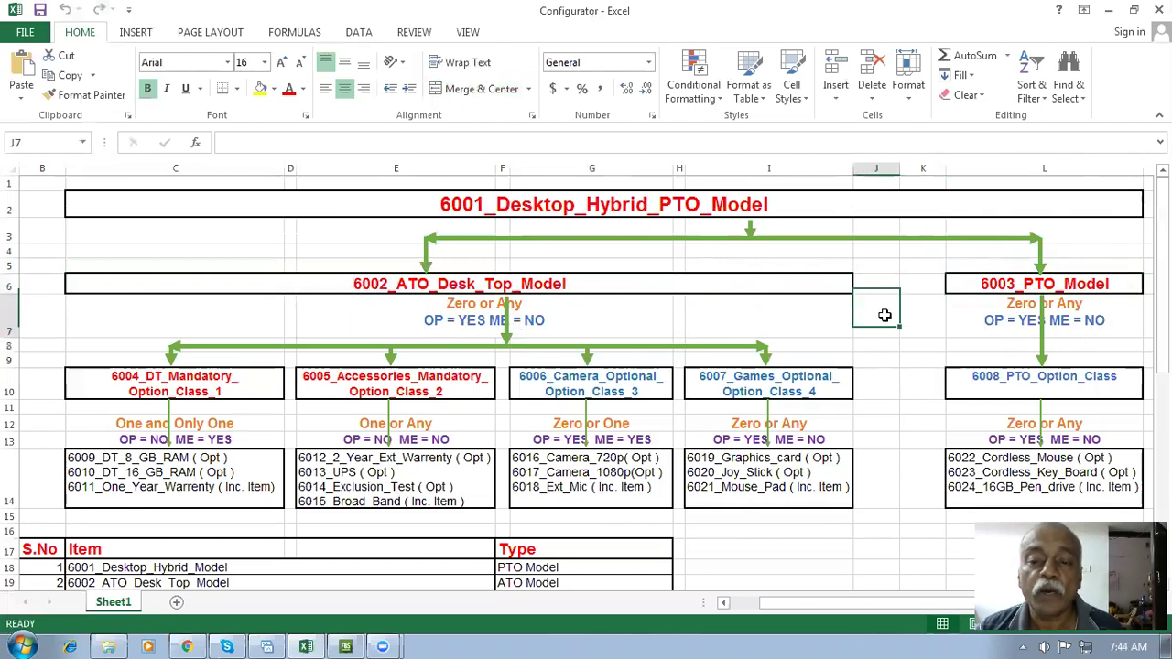
pyautogui.click(888, 382)
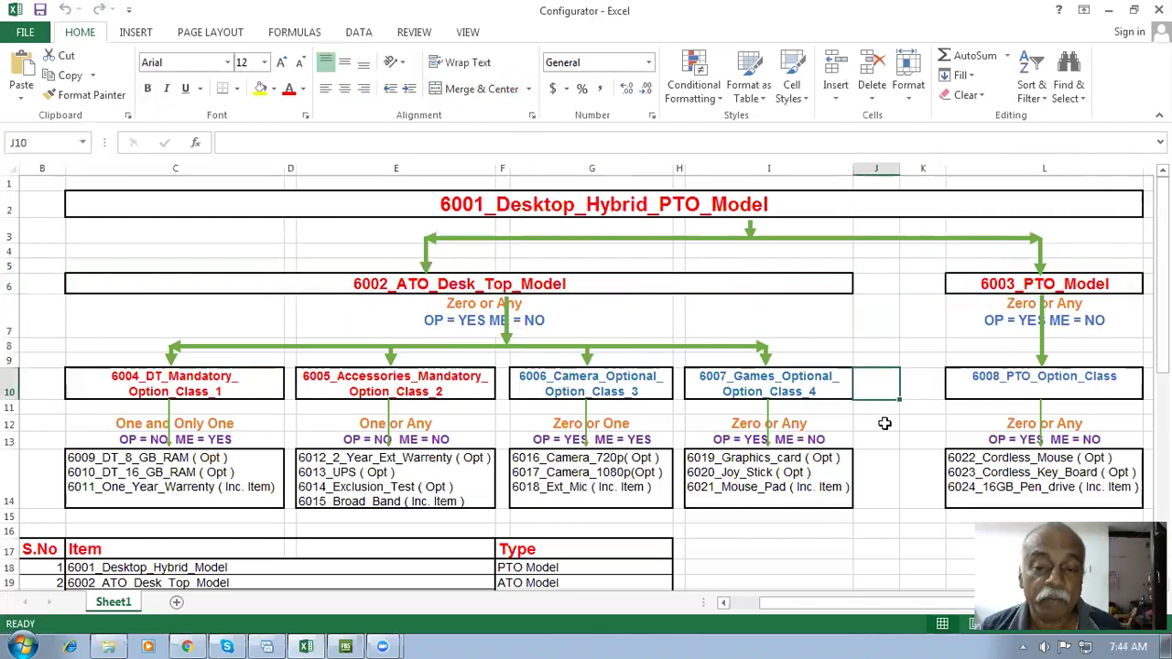
# Review the workbook's numbered item list with its types and the Routing table's Assembly and Testing and Finishing operations
pyautogui.click(884, 422)
pyautogui.scroll(-4, 871, 420)
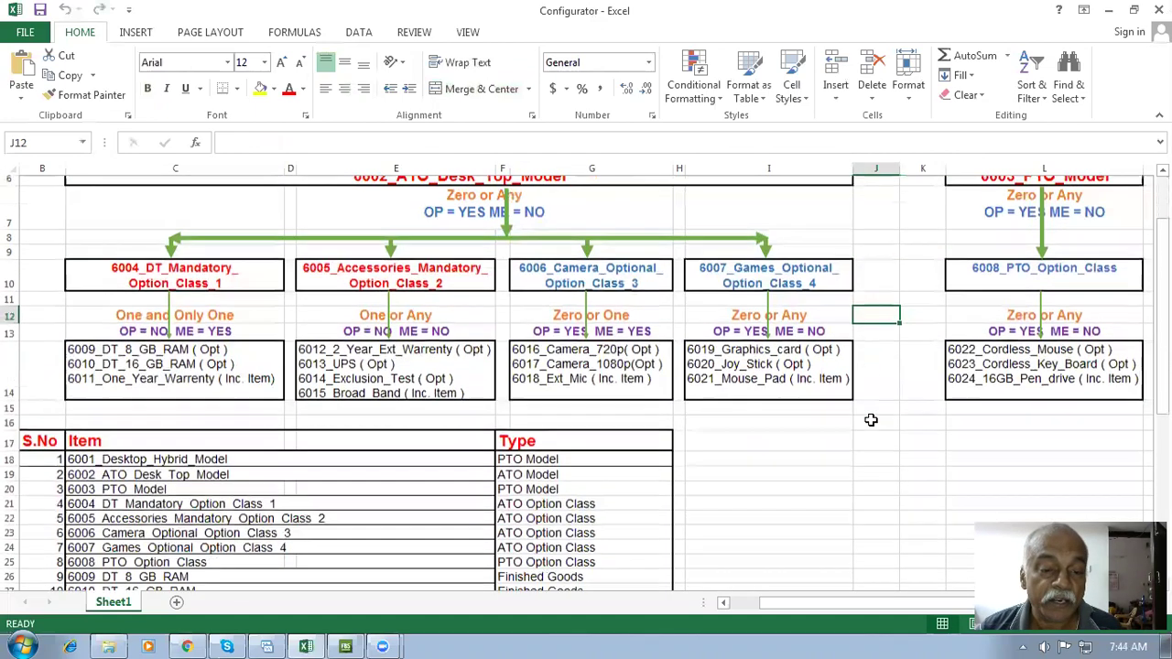
pyautogui.scroll(-4, 870, 421)
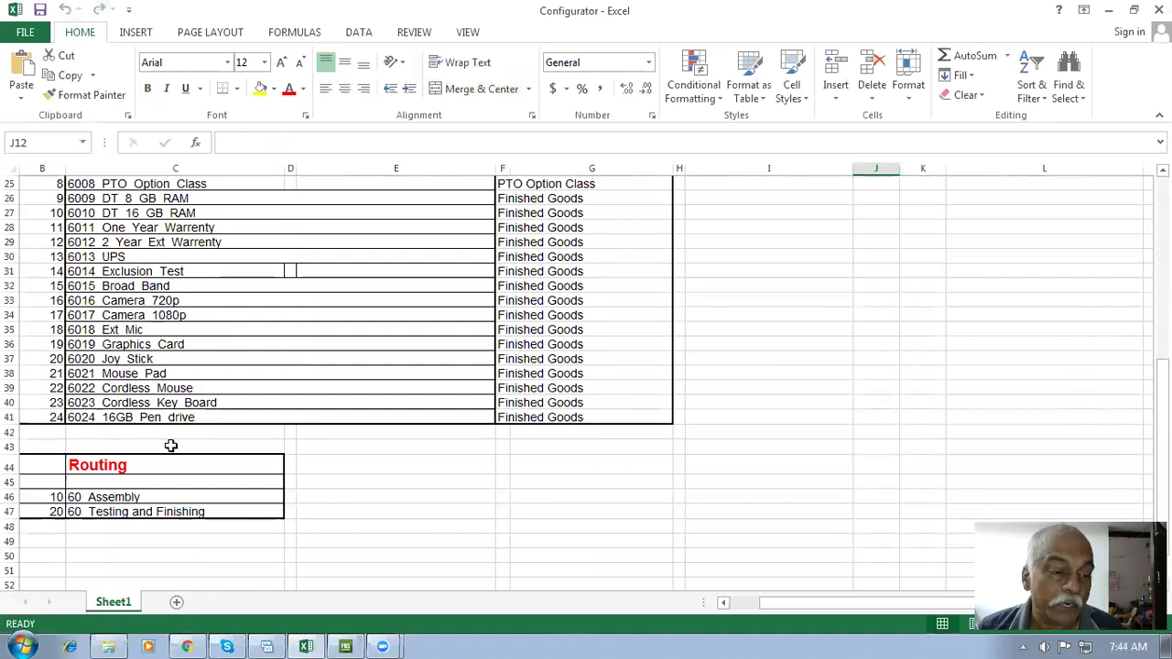
pyautogui.click(152, 468)
pyautogui.moveTo(162, 486); pyautogui.dragTo(163, 503)
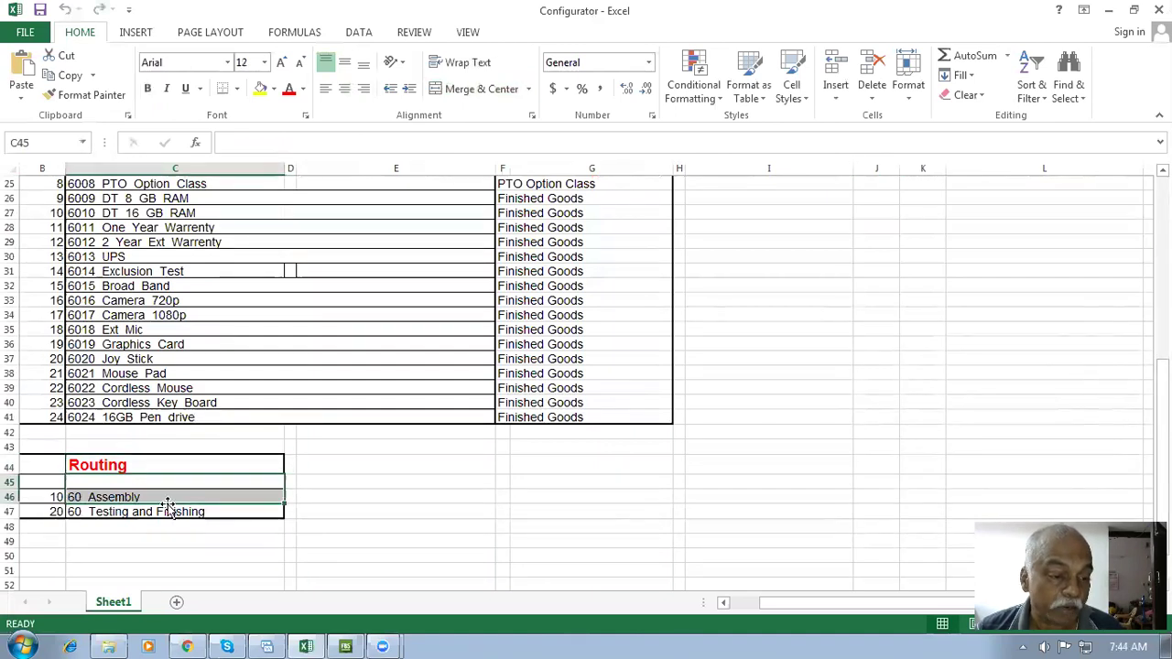
pyautogui.click(192, 512)
pyautogui.click(463, 514)
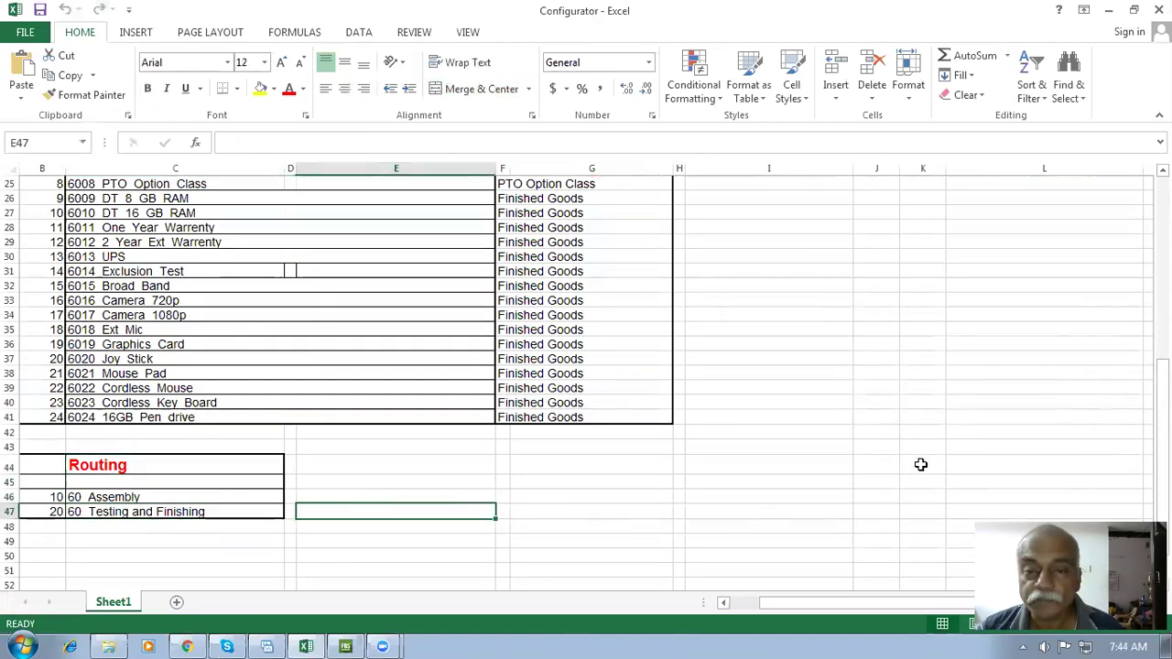
pyautogui.scroll(8, 919, 466)
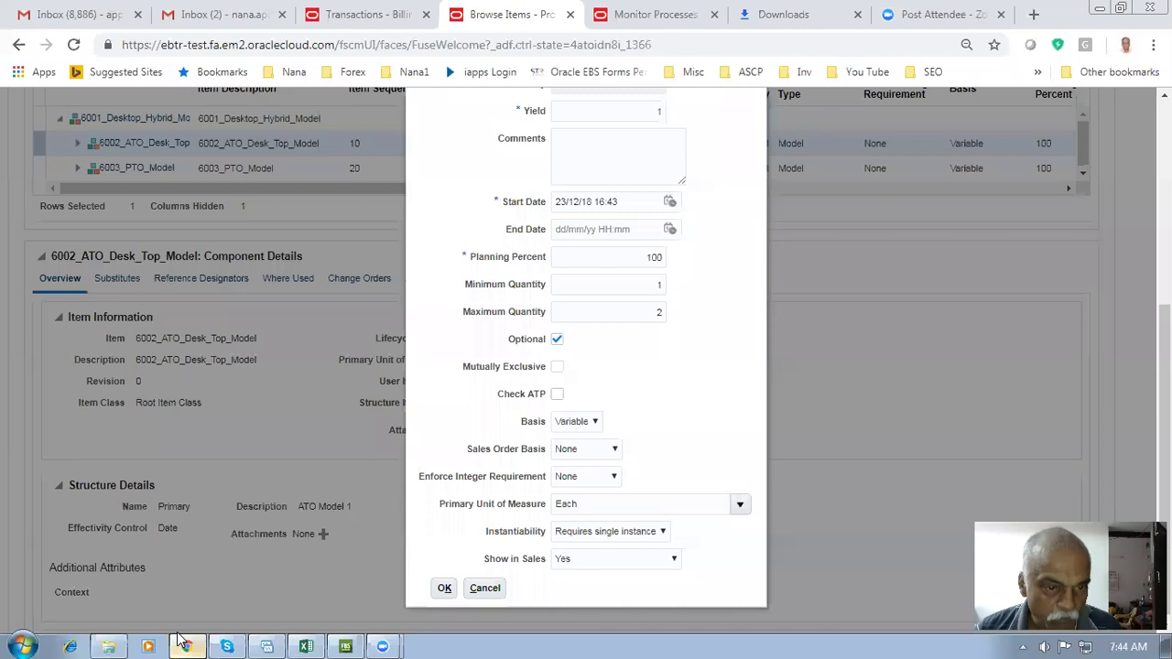
# Switch back to Oracle Cloud in Chrome and cancel out of the 6001_Desktop_Hybrid_Model structure and item to Browse Items
pyautogui.click(186, 642)
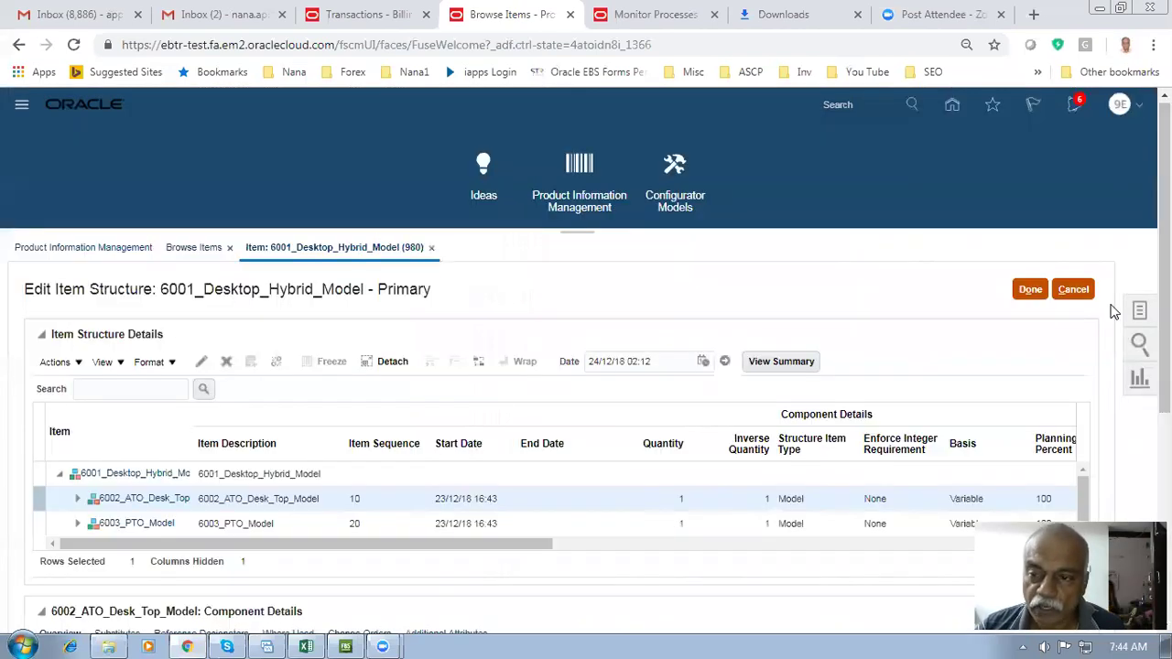
pyautogui.click(1073, 291)
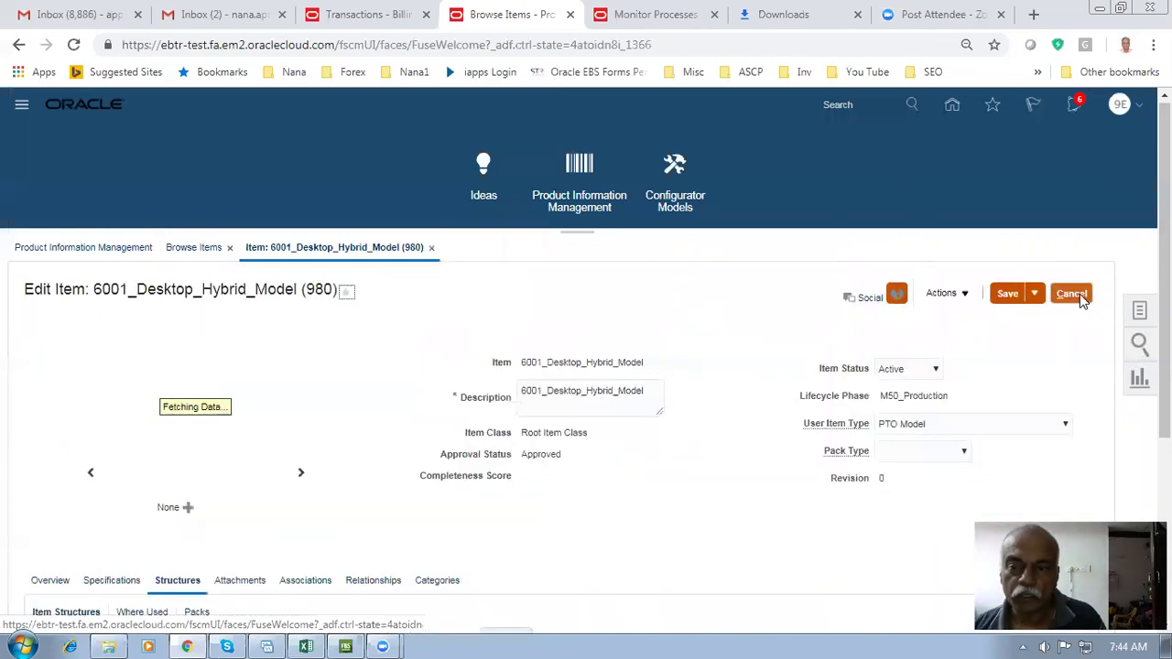
pyautogui.click(1073, 293)
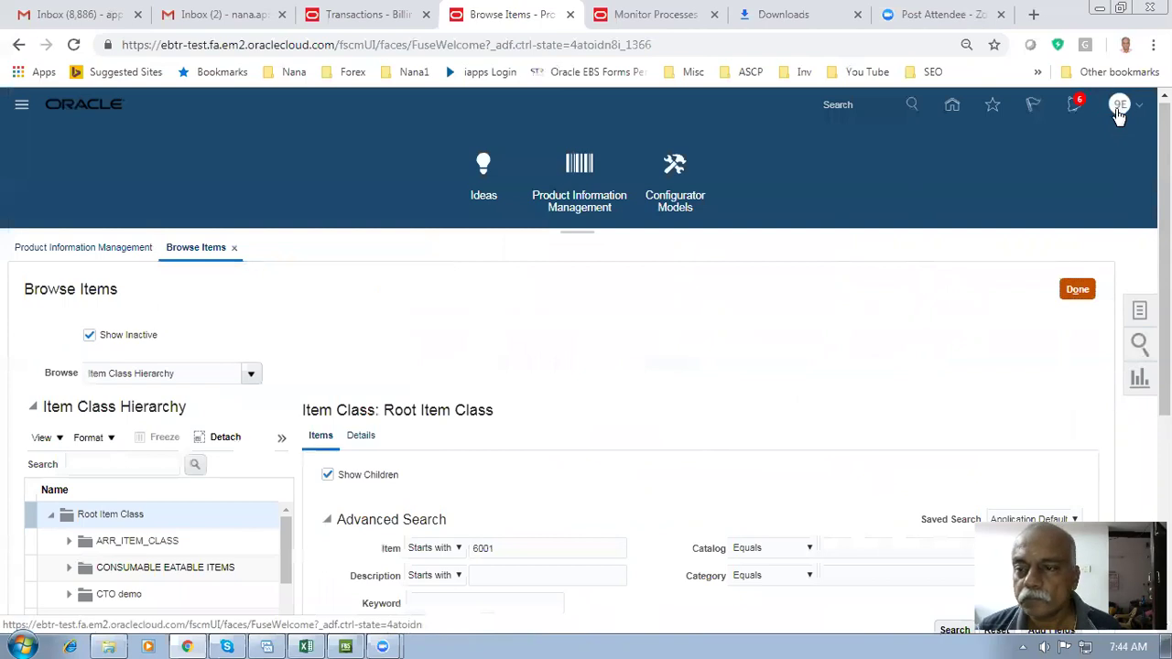
# Go to Setup and Maintenance and open its setup task Search page
pyautogui.click(1118, 112)
pyautogui.click(866, 357)
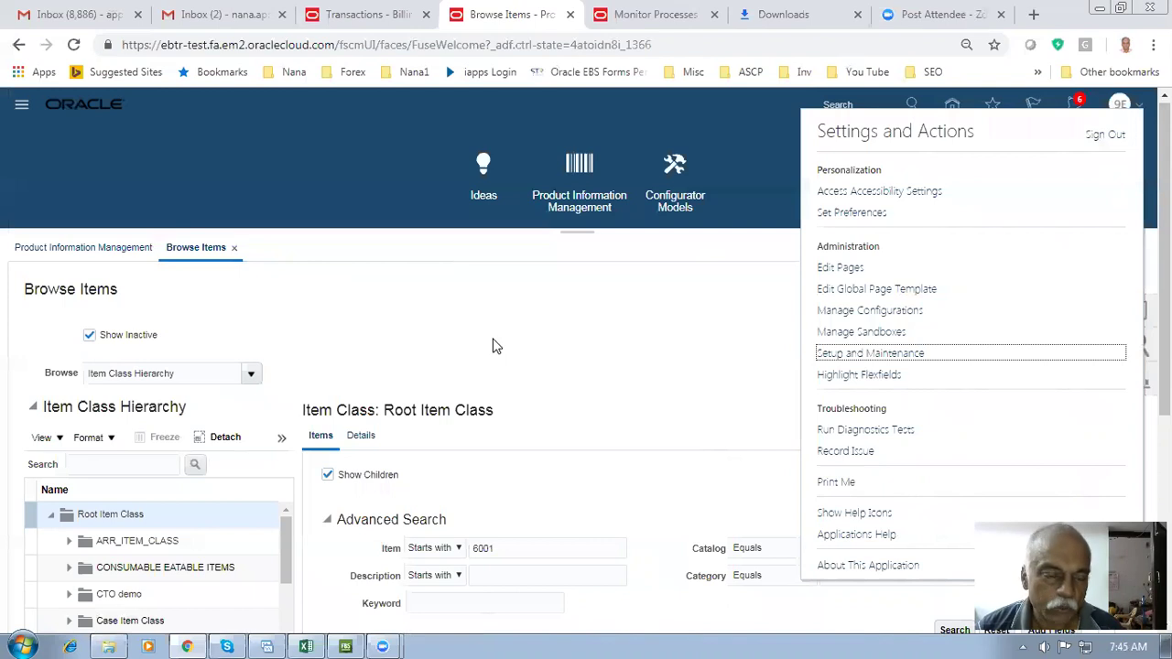
pyautogui.click(888, 360)
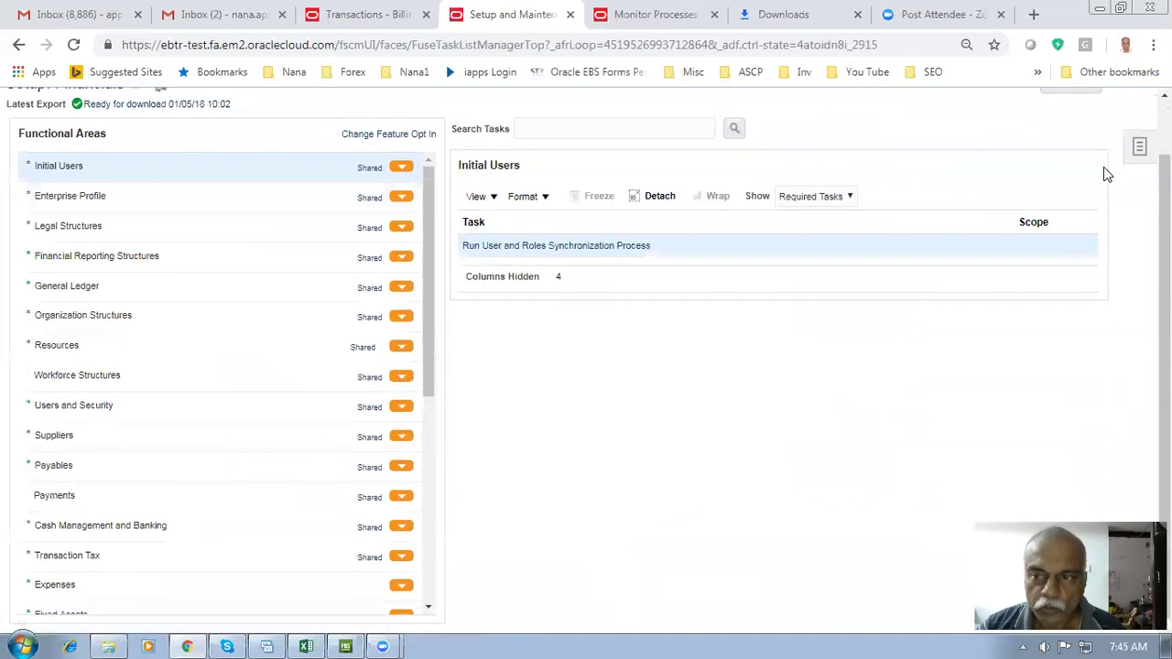
pyautogui.click(1139, 148)
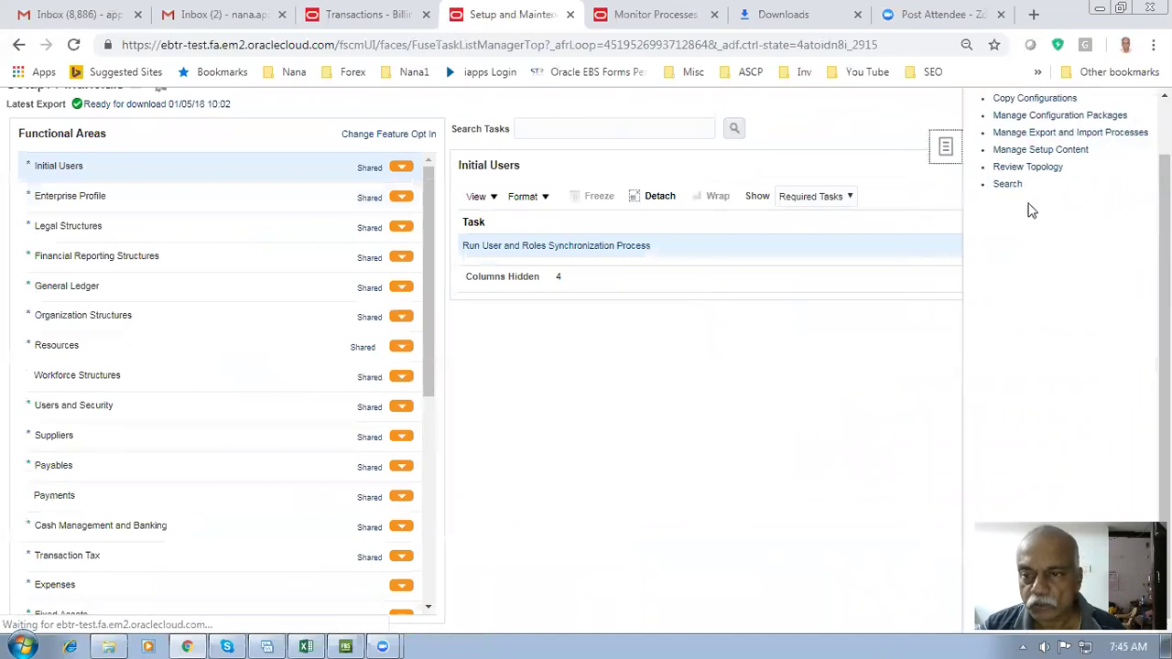
pyautogui.click(1007, 185)
# Search the setup tasks for man%order%para% and open Manage Order Management Parameters
pyautogui.click(334, 180)
pyautogui.write('man%')
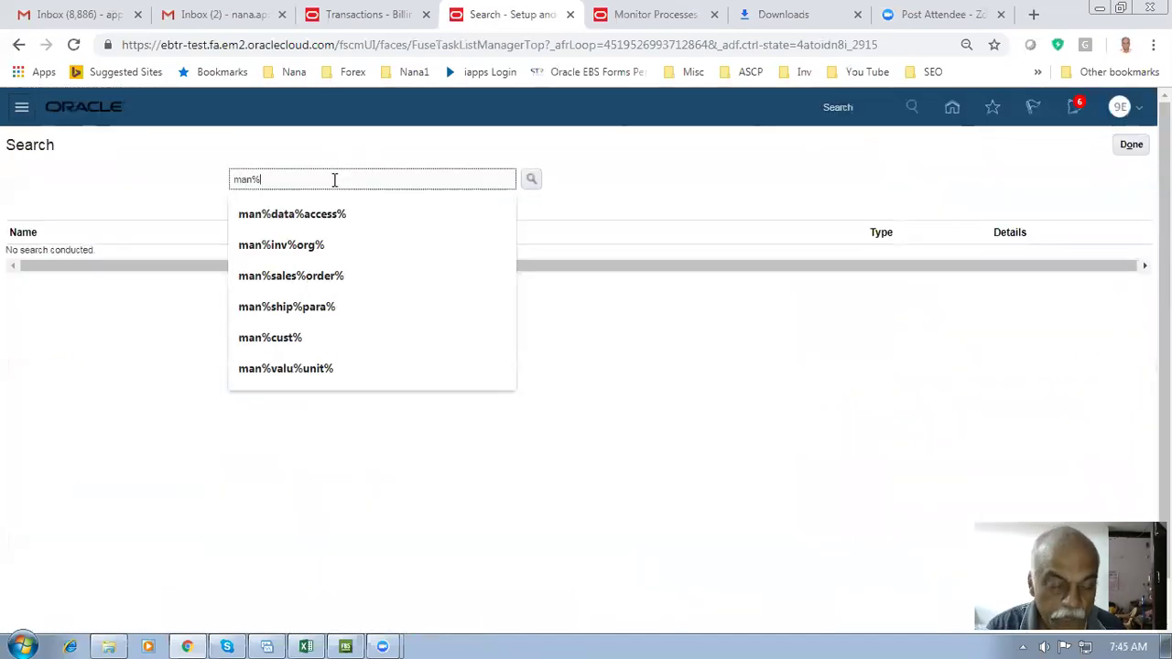
pyautogui.write('o')
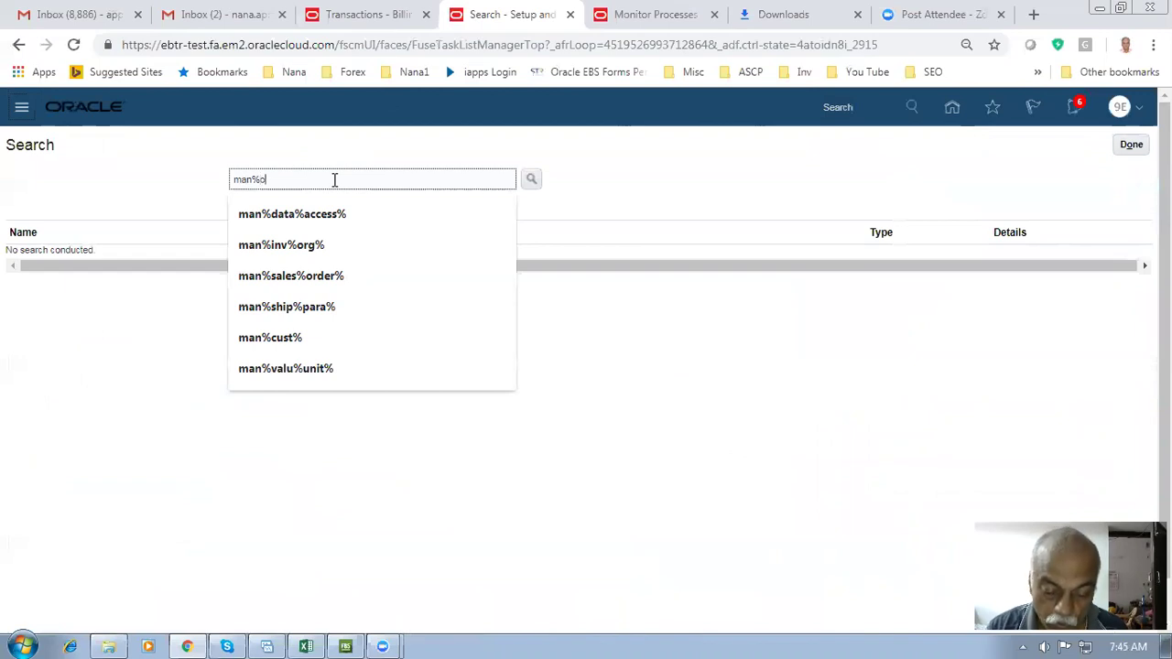
pyautogui.write('rder%para%')
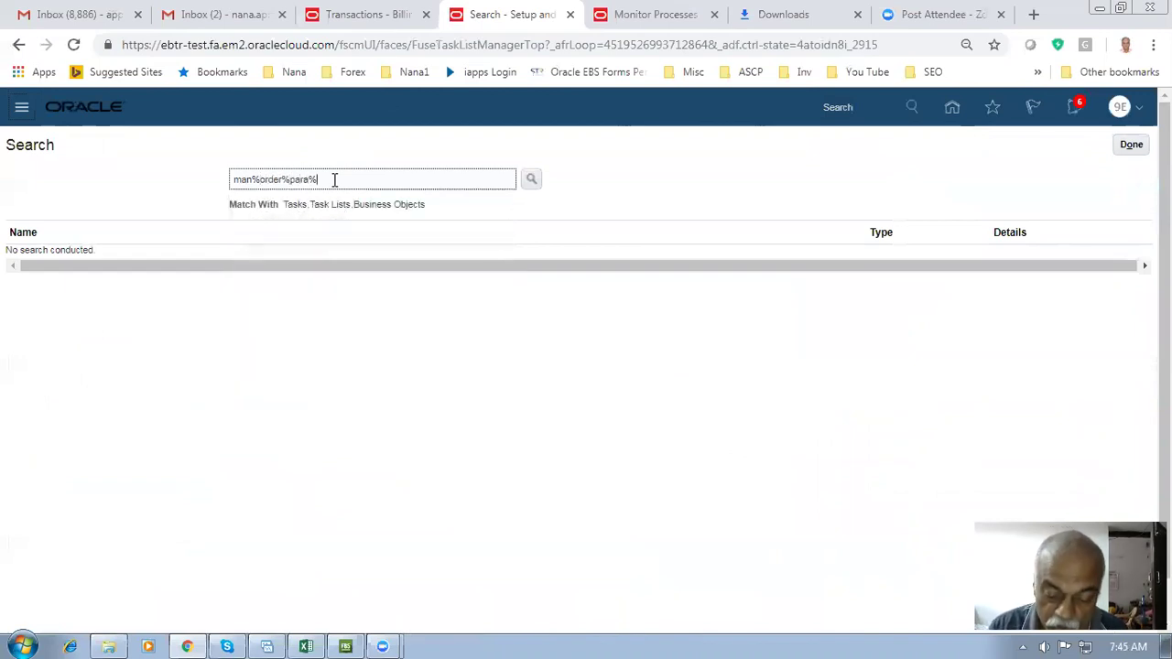
pyautogui.press('Return')
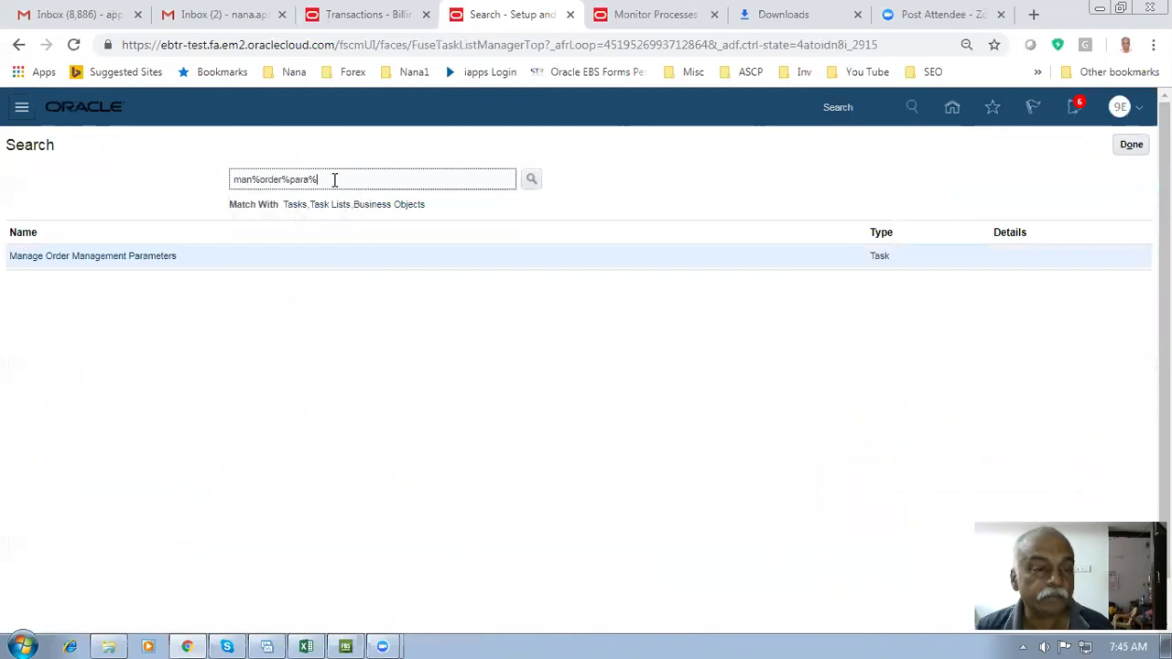
pyautogui.click(131, 259)
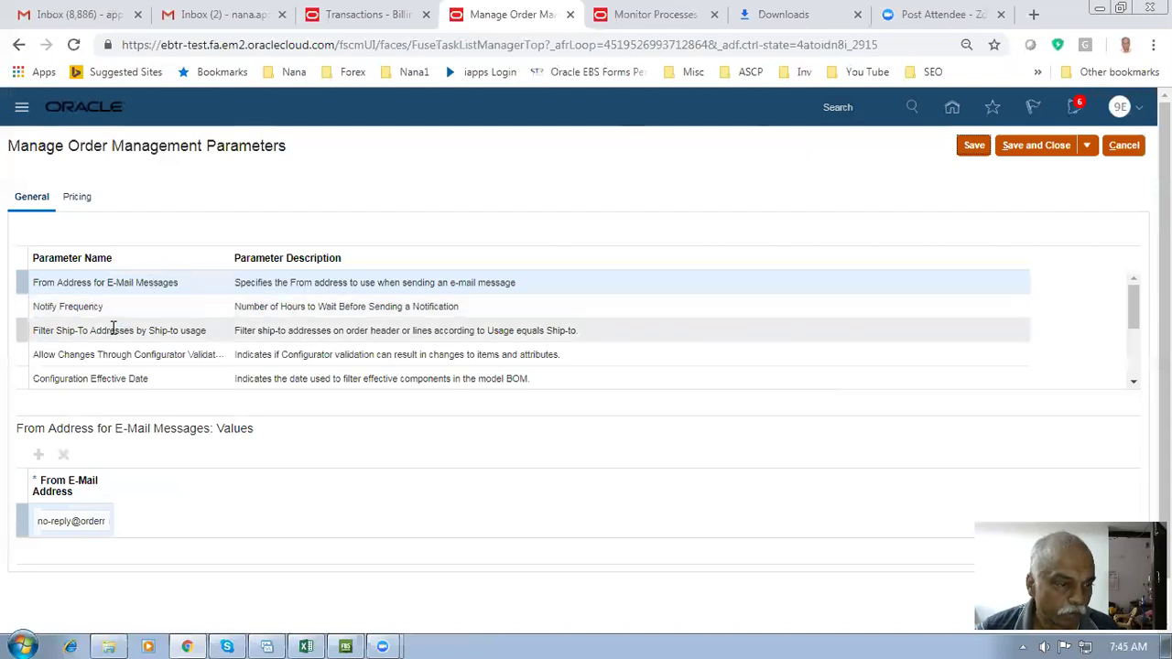
# Check the Configuration Effective Date values and look through the list of general order management parameters
pyautogui.click(159, 381)
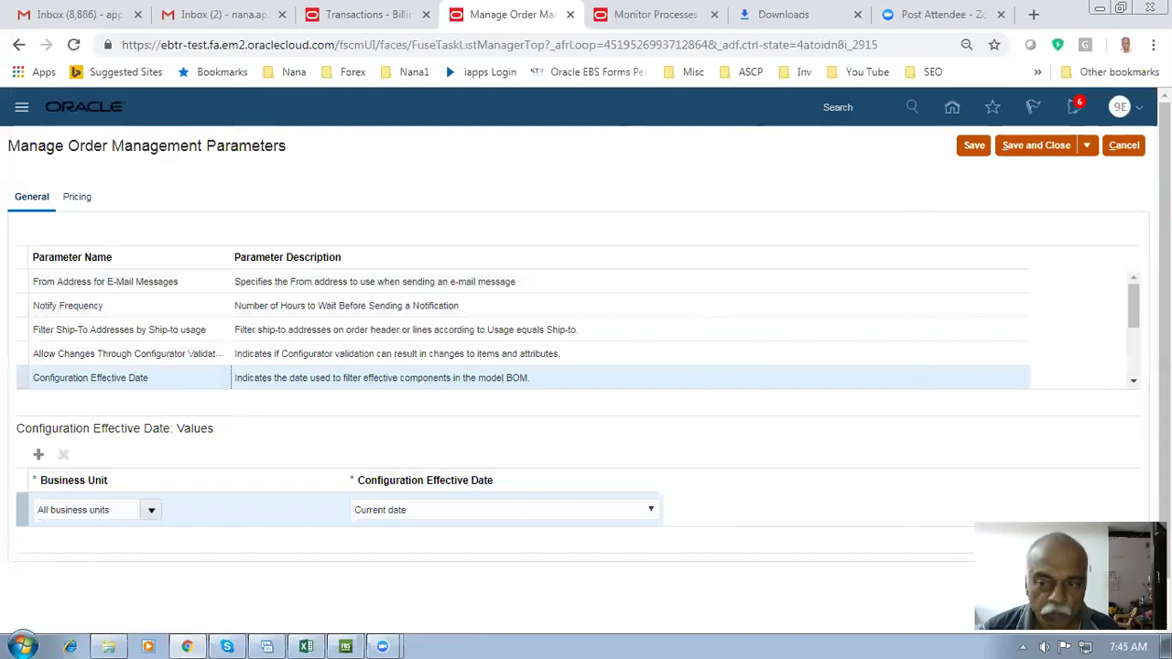
pyautogui.click(1133, 382)
pyautogui.click(1134, 382)
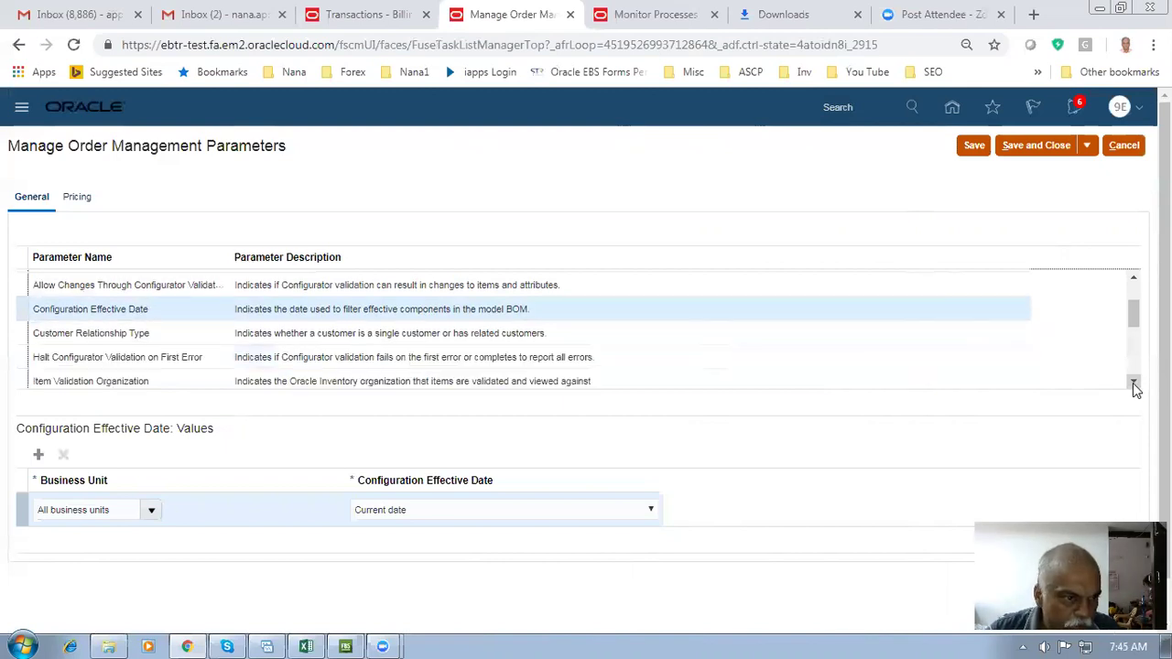
pyautogui.click(1133, 383)
pyautogui.click(1133, 383)
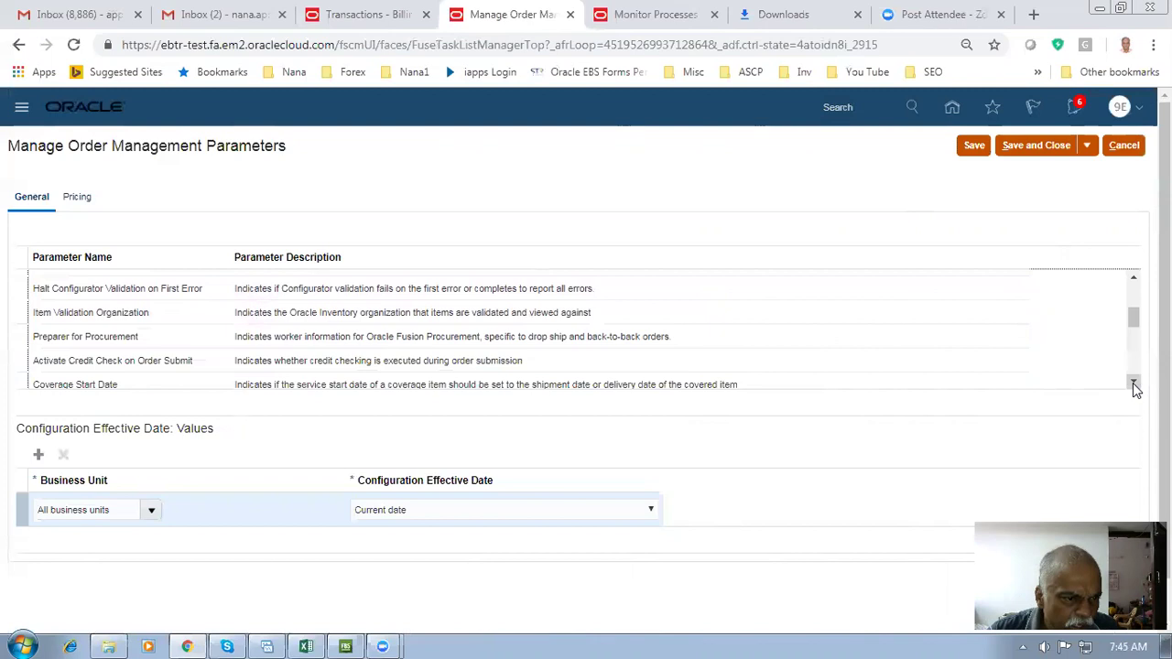
pyautogui.click(1133, 383)
pyautogui.click(1133, 383)
pyautogui.click(1134, 384)
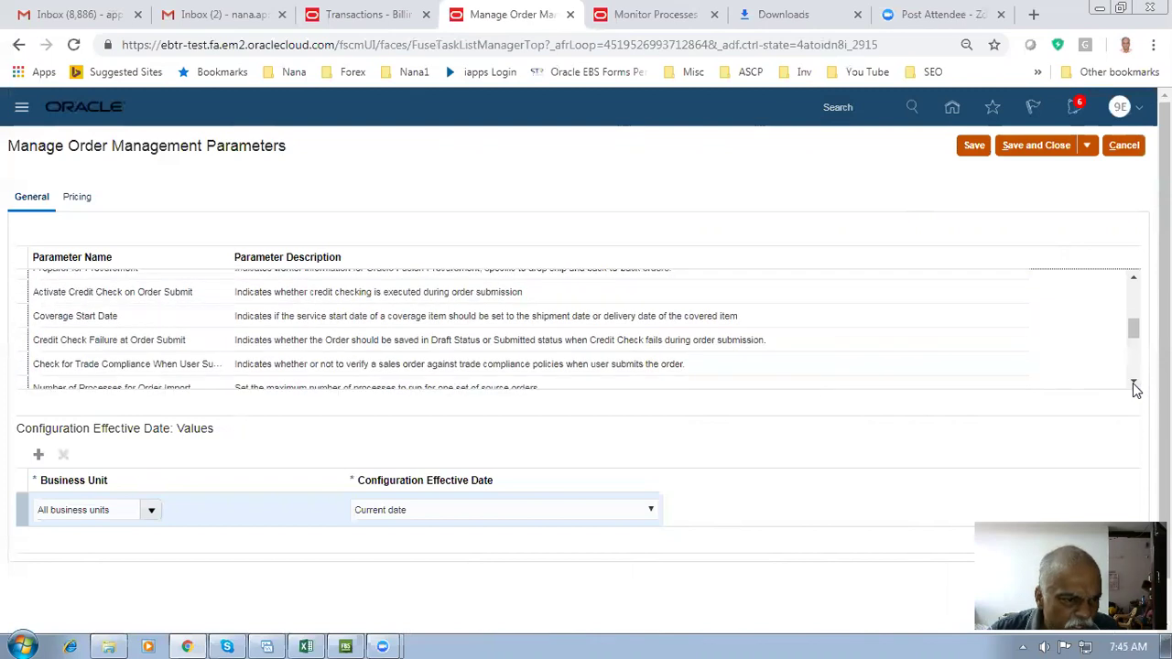
pyautogui.click(1133, 384)
pyautogui.click(1133, 383)
pyautogui.click(1134, 384)
pyautogui.click(1134, 383)
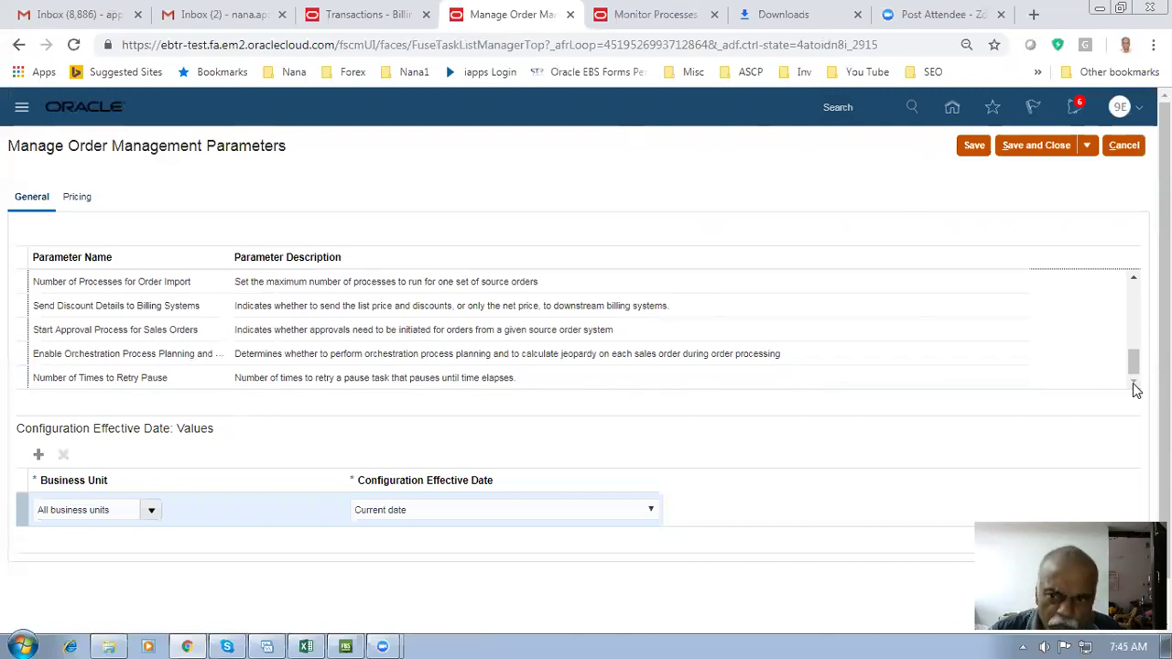
pyautogui.moveTo(1133, 375); pyautogui.dragTo(1134, 302)
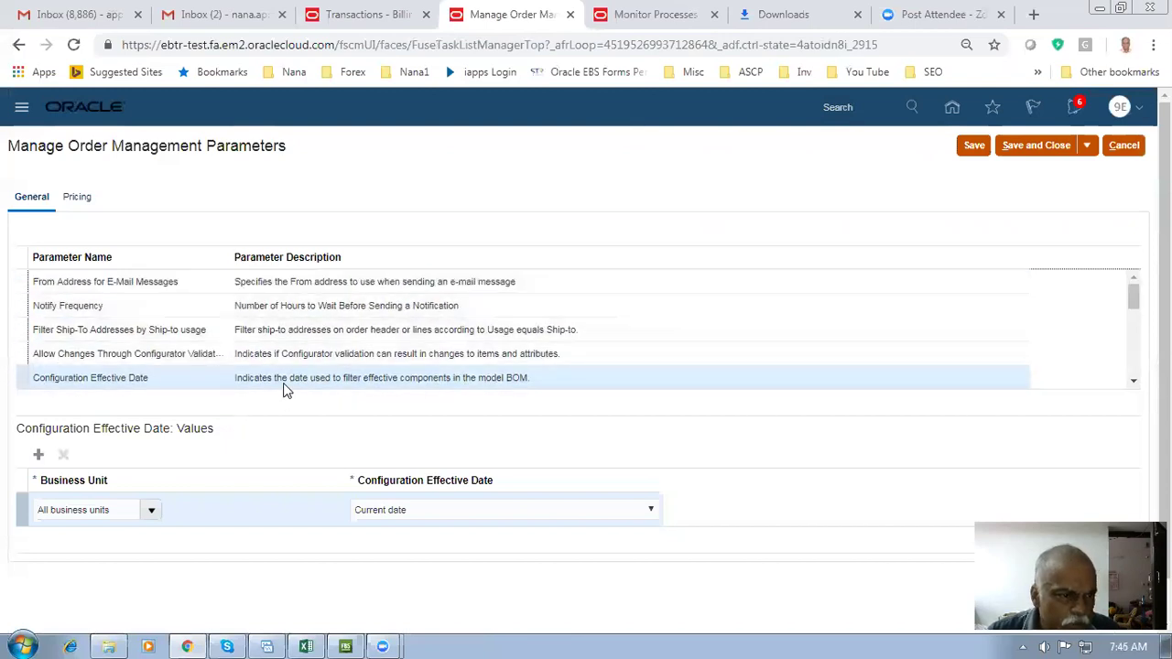
# Set the Allow Changes Through Configurator Validation parameter to Yes, accept the implementation change, and save and close the parameters
pyautogui.click(170, 359)
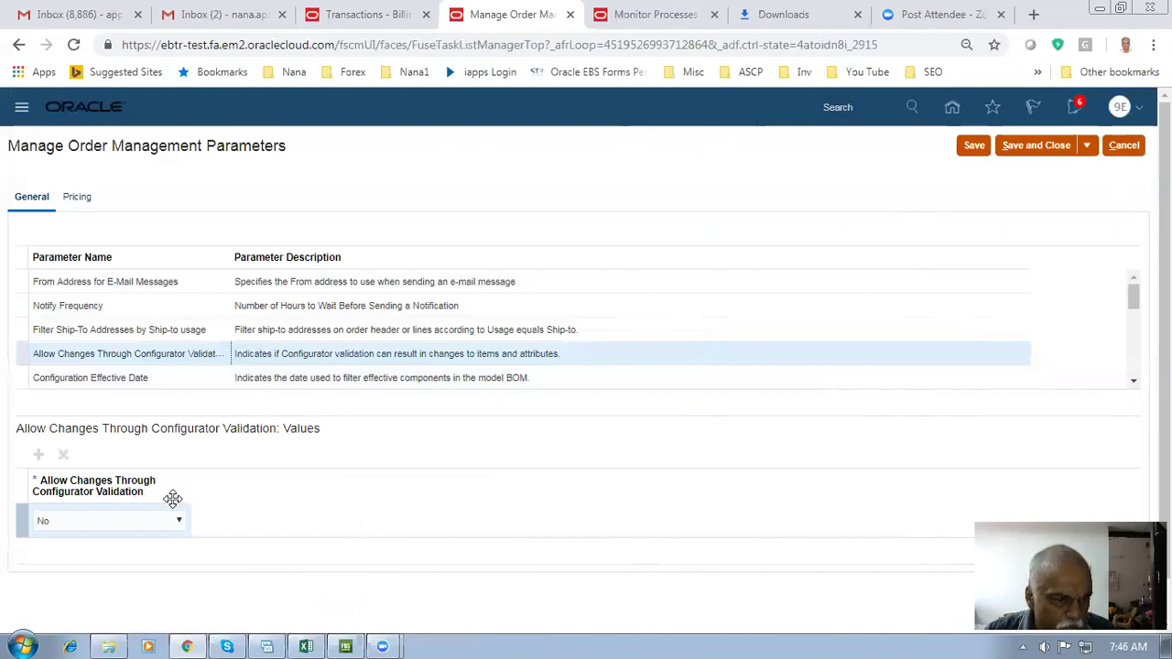
pyautogui.click(79, 522)
pyautogui.click(81, 553)
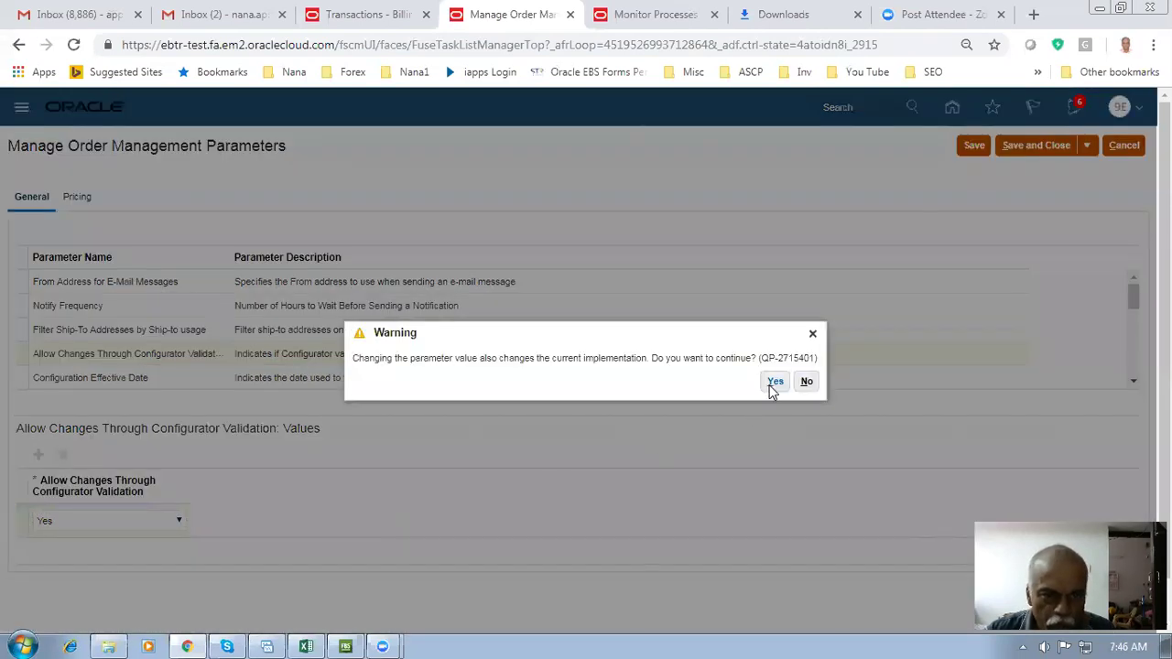
pyautogui.click(774, 383)
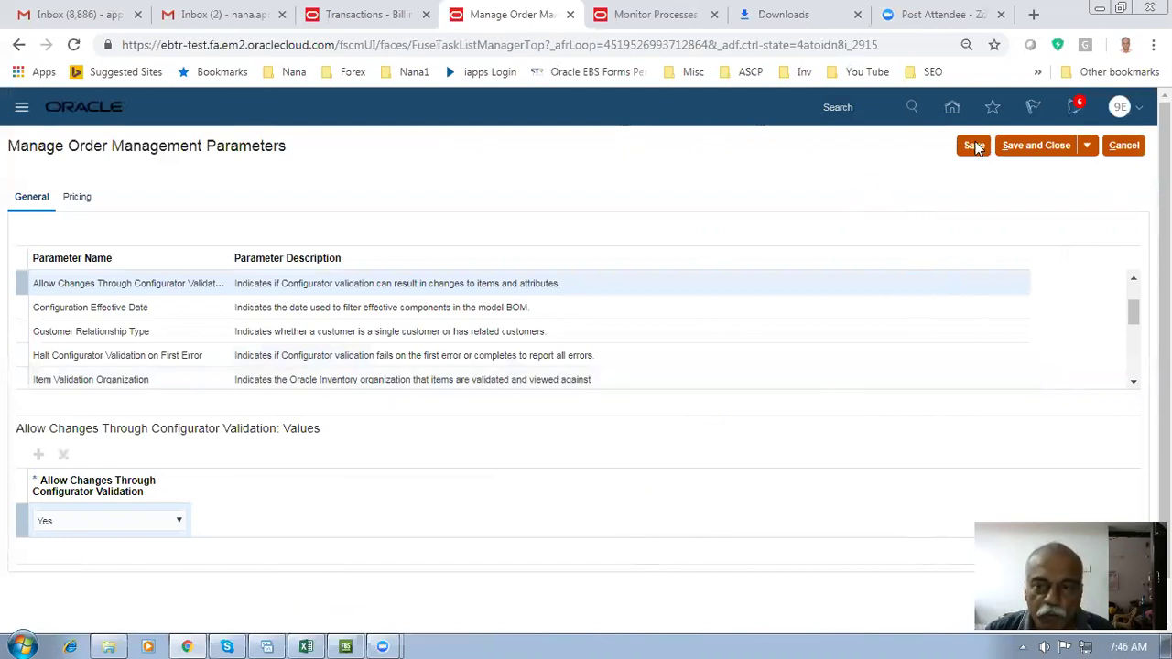
pyautogui.click(1025, 150)
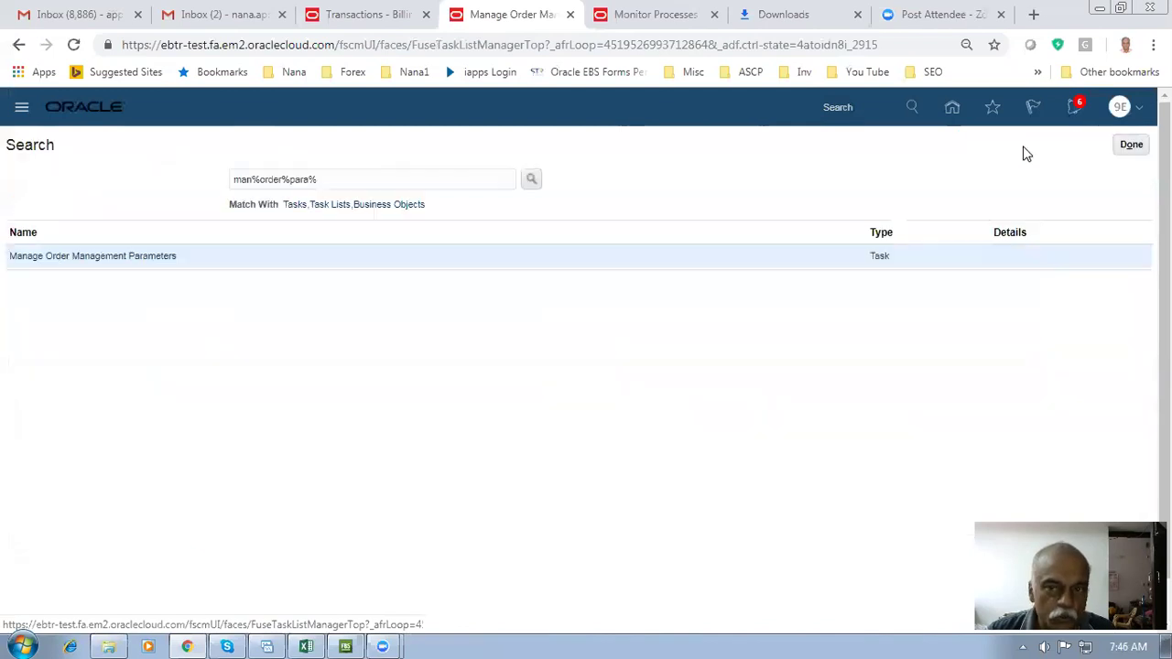
# Search the setup tasks for man%item%class% and open the Manage Item Classes task
pyautogui.click(339, 175)
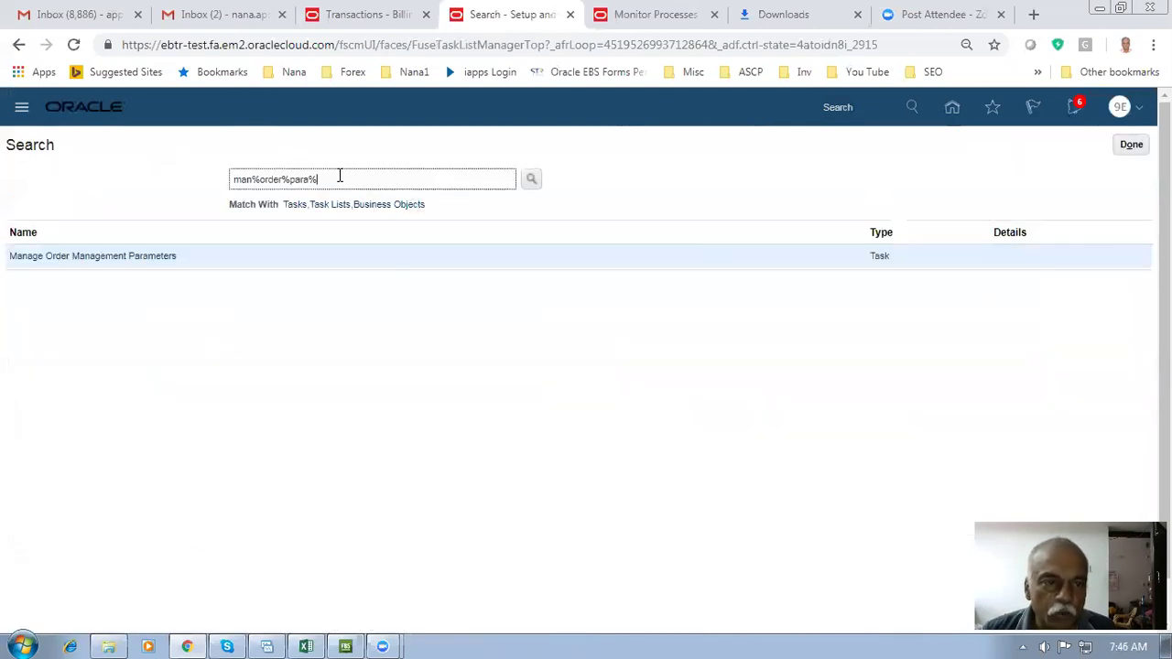
pyautogui.moveTo(340, 175); pyautogui.dragTo(149, 177)
pyautogui.write('man%item%c')
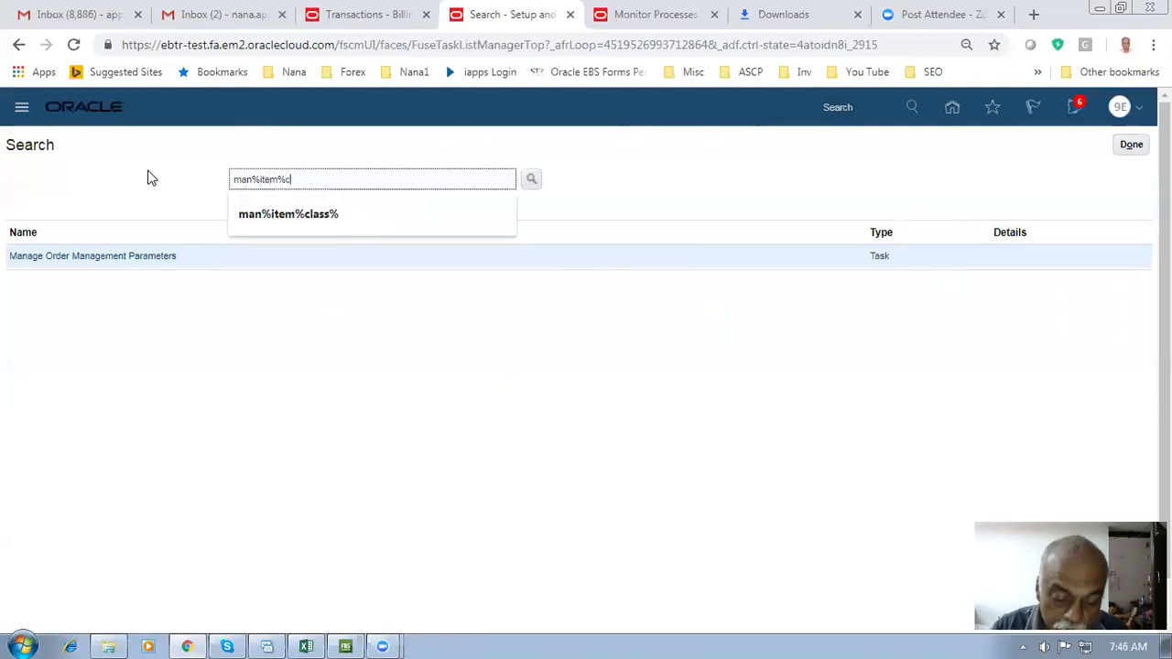
pyautogui.write('lass%')
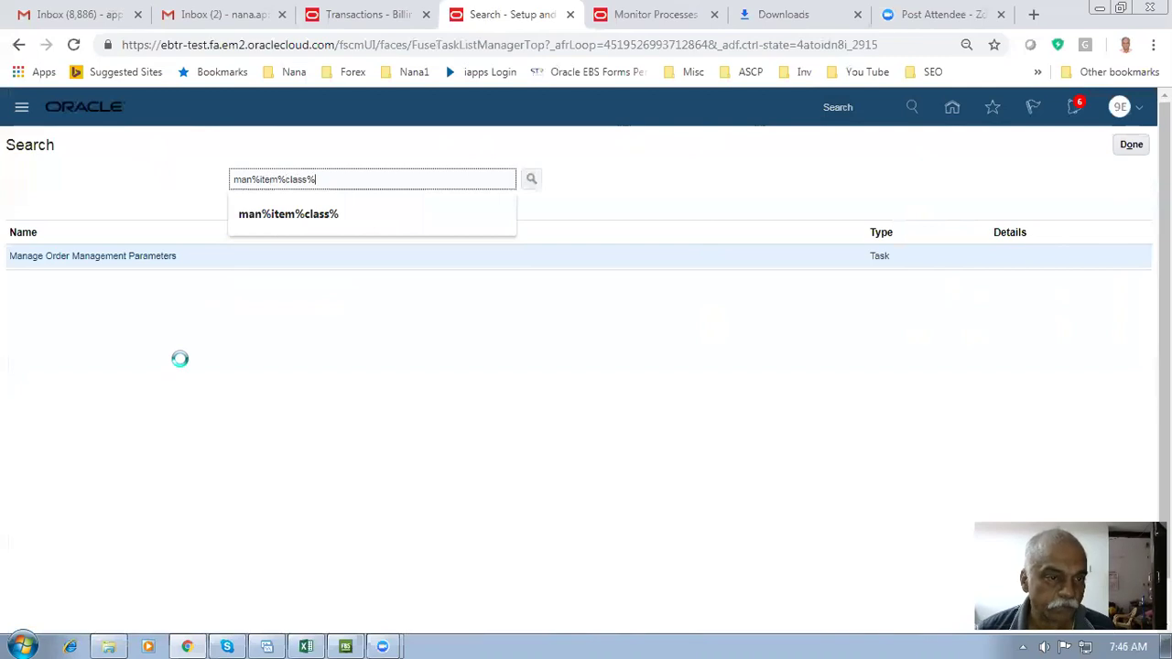
pyautogui.click(64, 308)
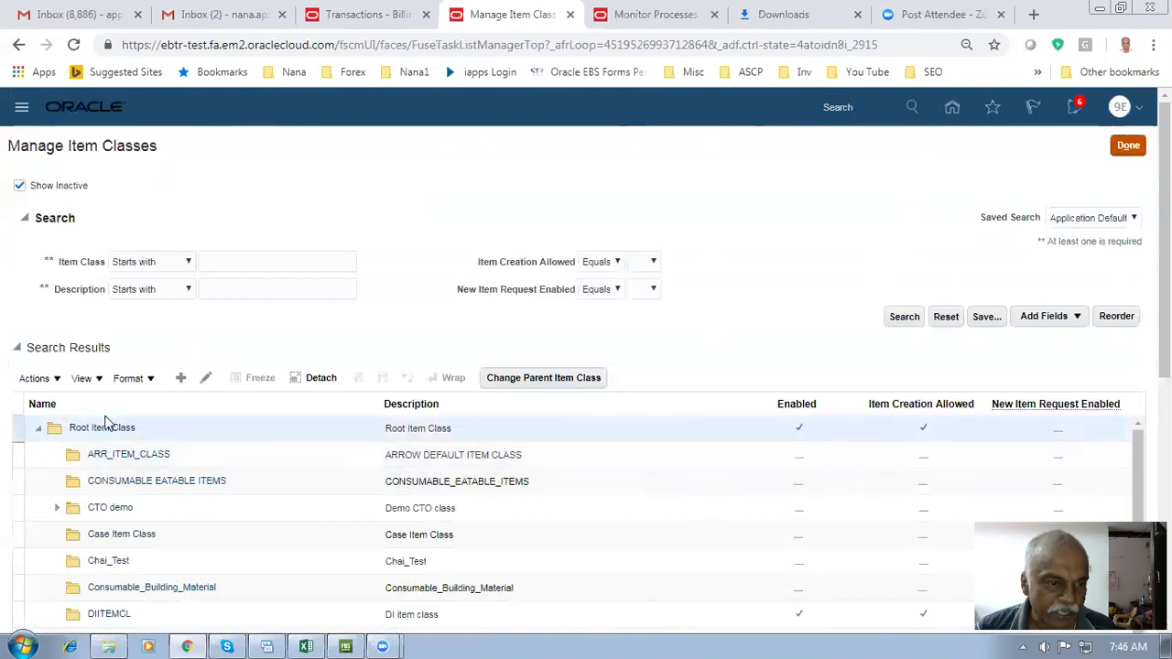
# Open Root Item Class for editing, check its configured item number generation settings under Item Management, and cancel out
pyautogui.click(205, 377)
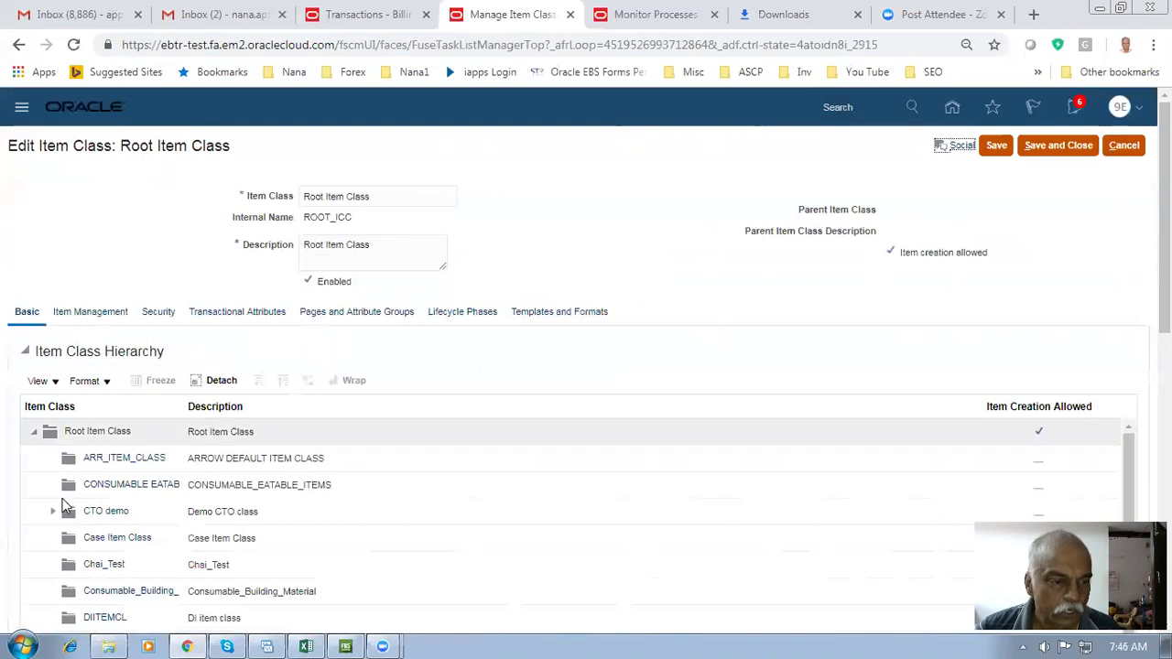
pyautogui.click(91, 313)
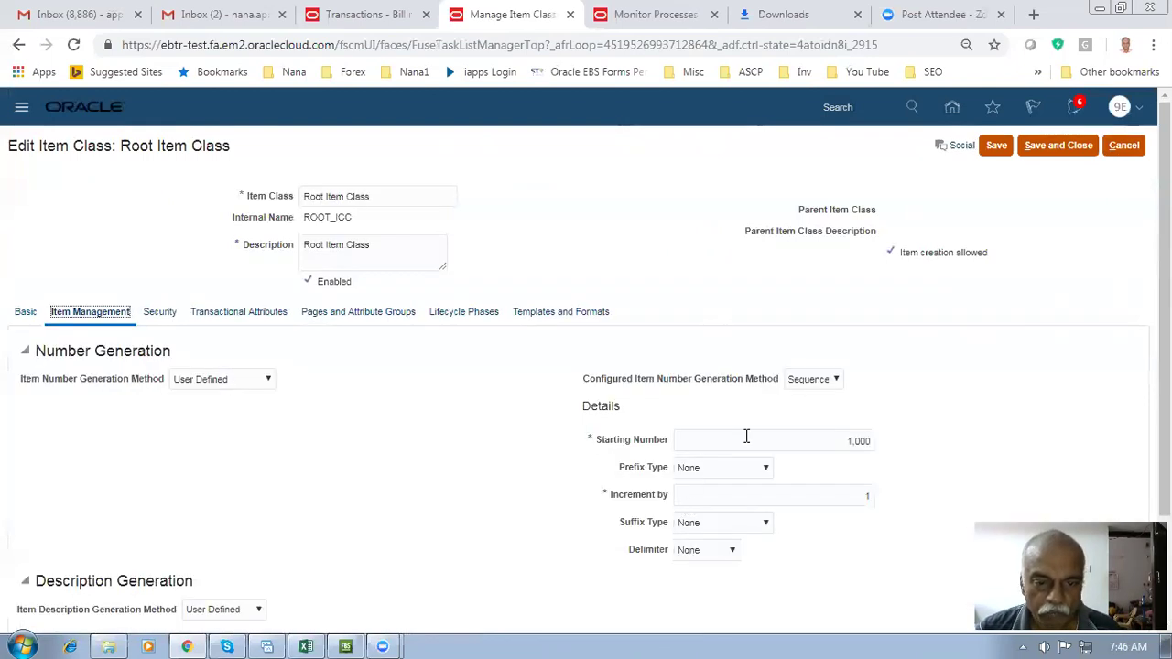
pyautogui.click(823, 381)
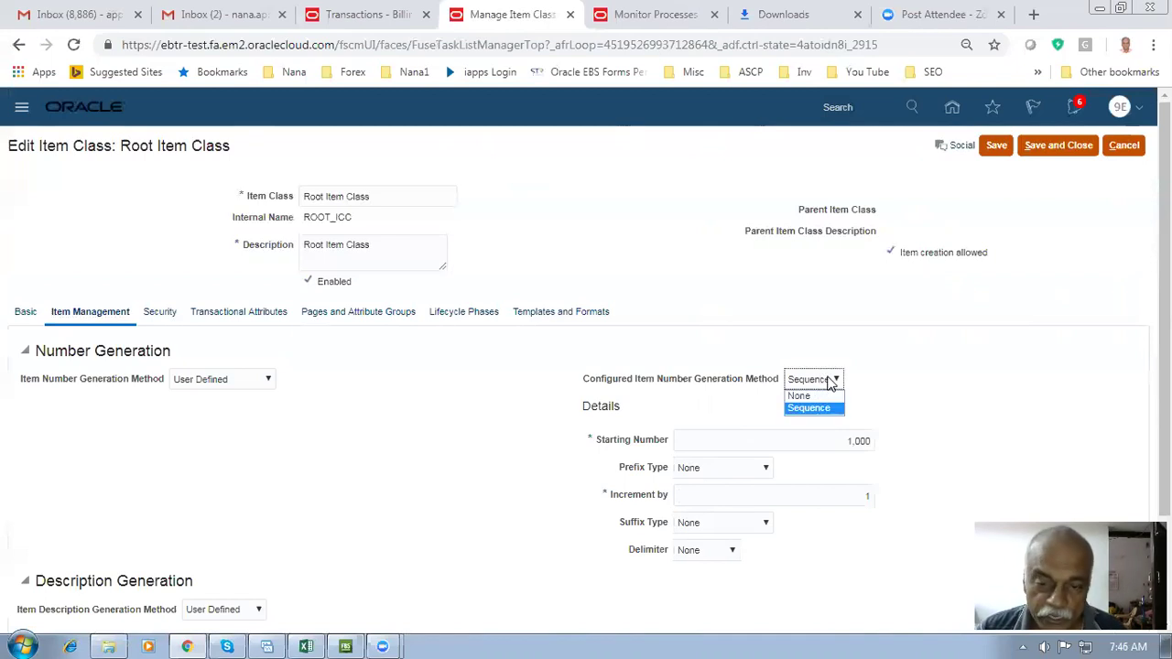
pyautogui.click(828, 408)
pyautogui.click(871, 440)
pyautogui.click(909, 492)
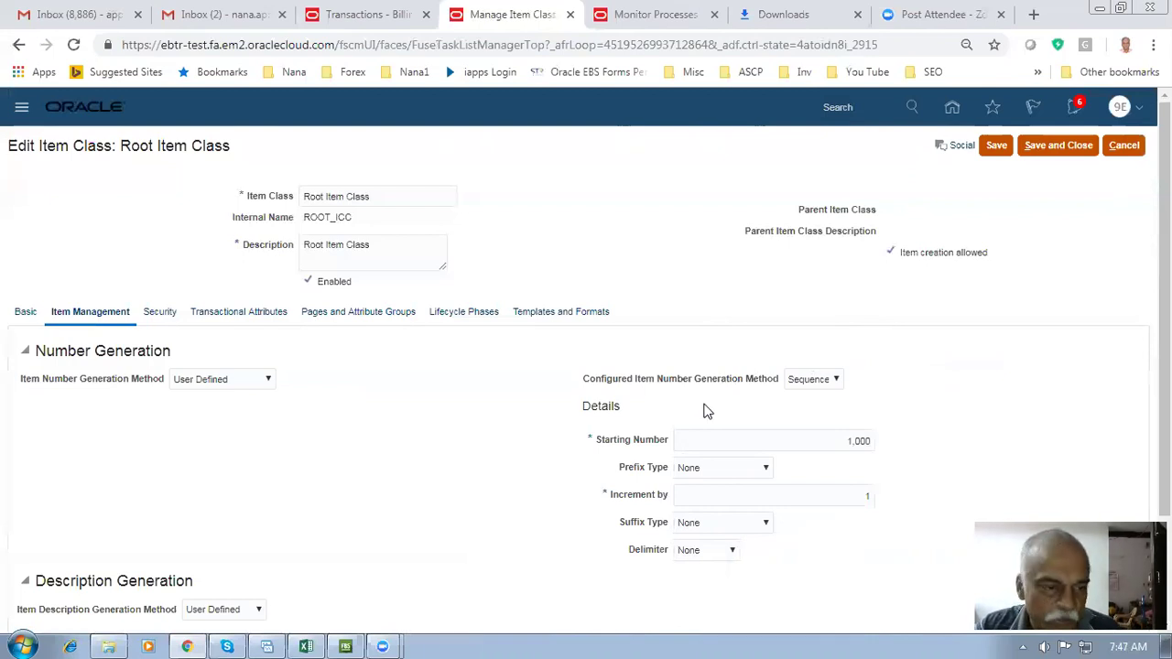
pyautogui.click(1130, 152)
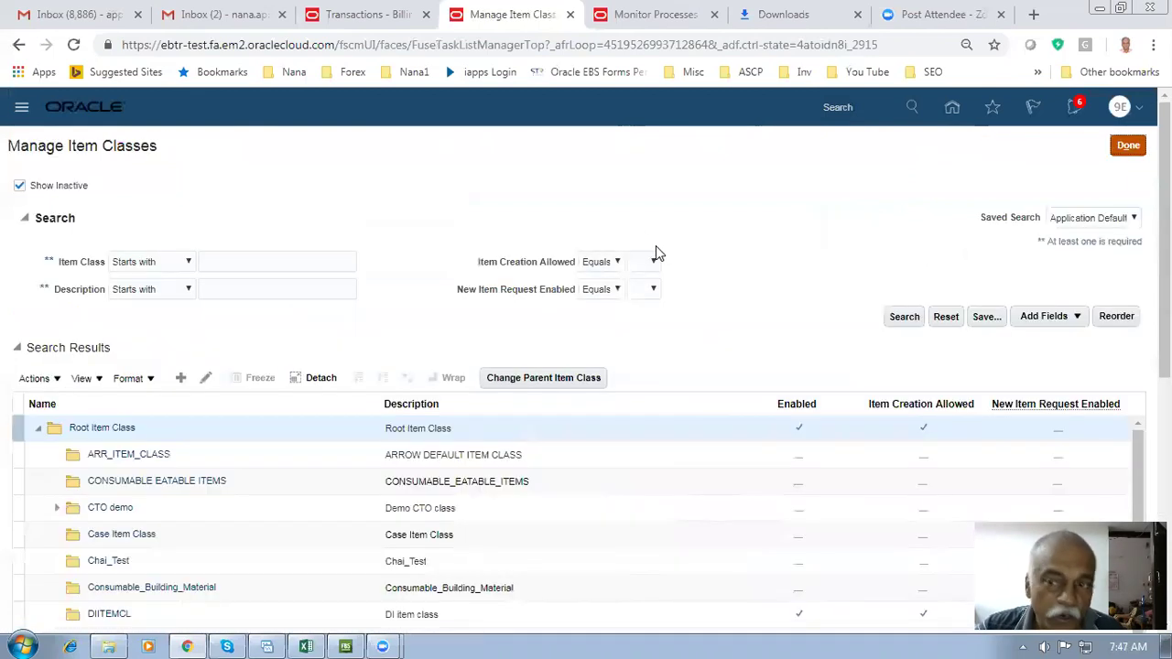
# Leave the item class setup and review the 6001_Desktop_Hybrid_PTO_Model structure in the Configurator workbook in Excel
pyautogui.click(1130, 148)
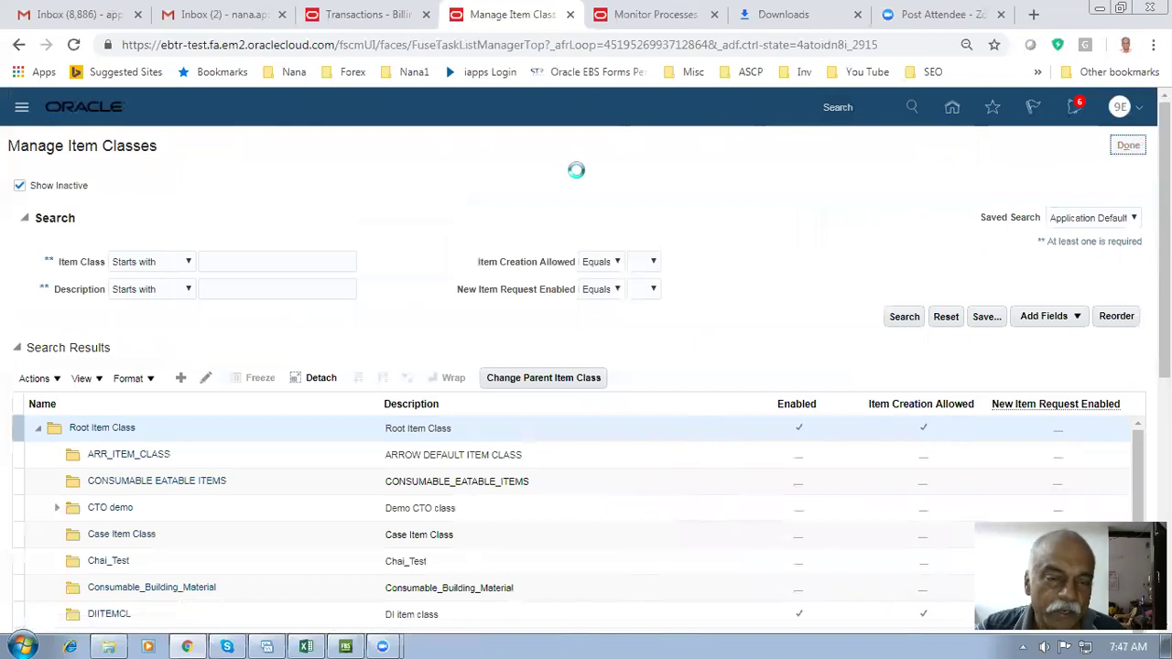
pyautogui.click(1131, 144)
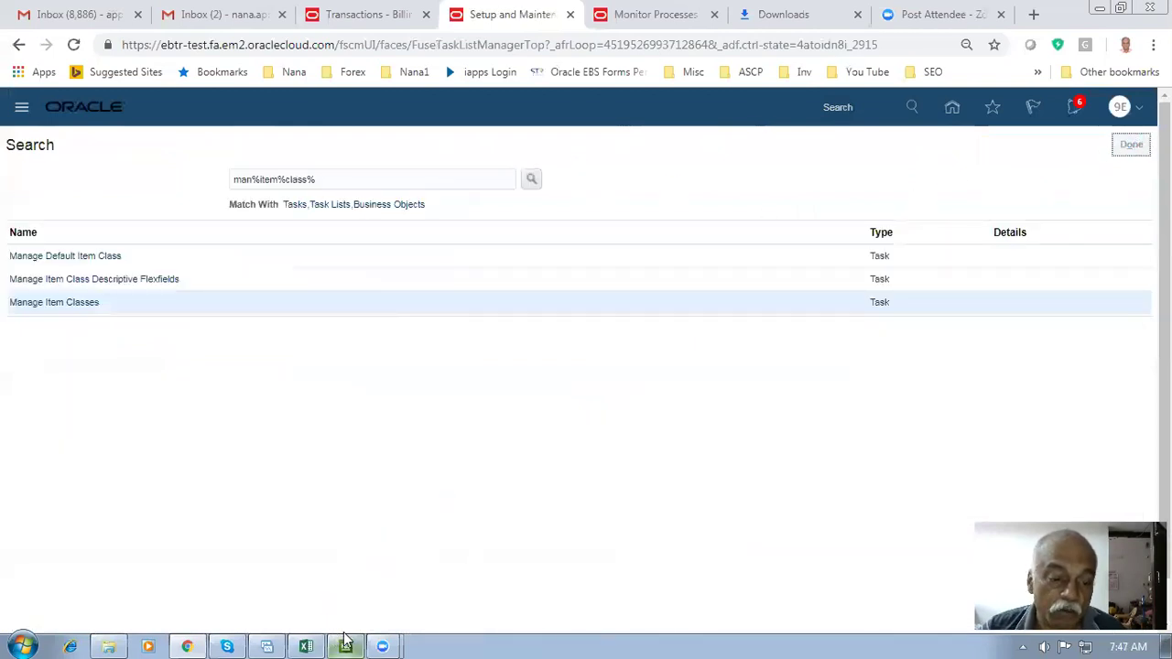
pyautogui.click(308, 643)
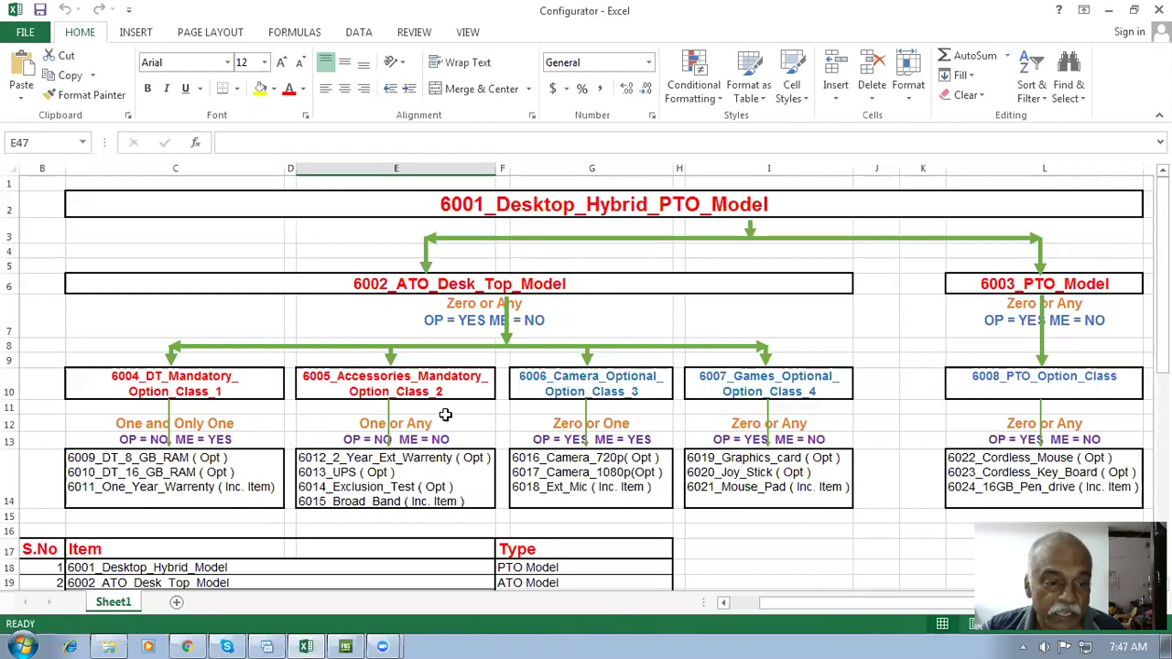
pyautogui.scroll(-5, 448, 414)
pyautogui.scroll(3, 453, 416)
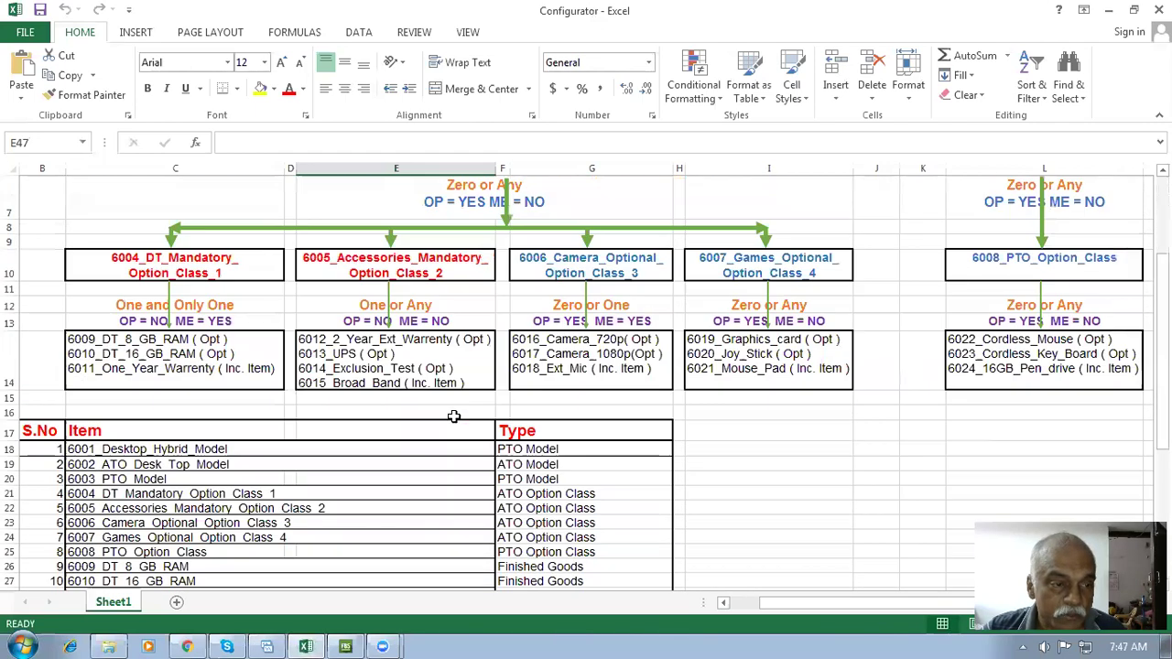
pyautogui.scroll(1, 453, 416)
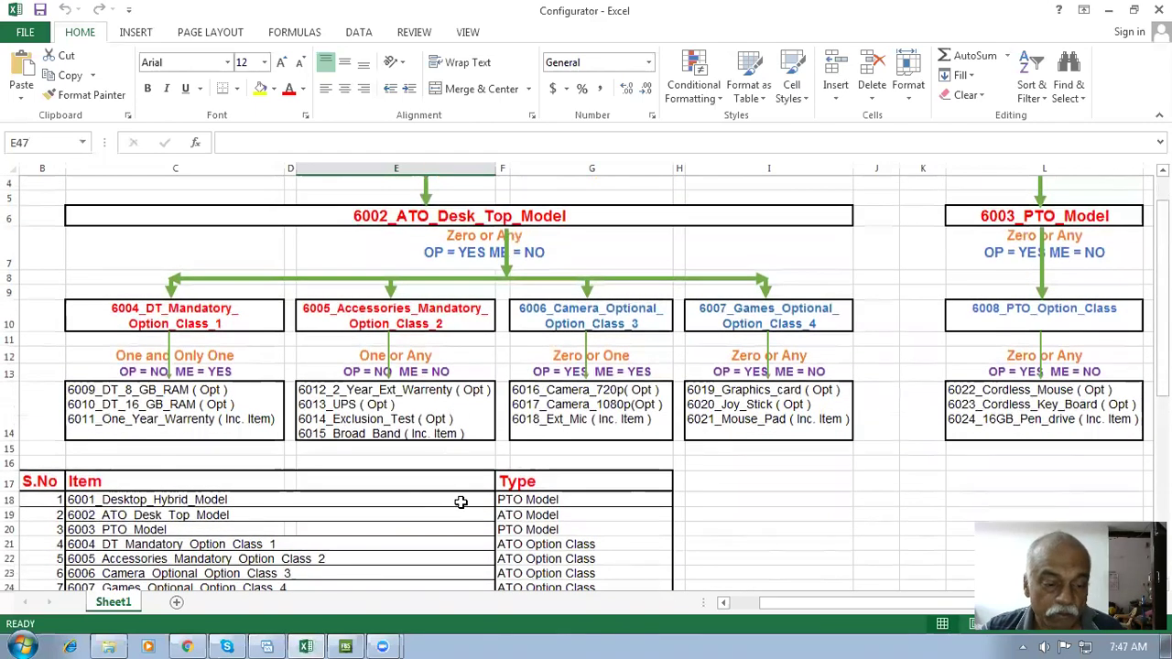
# Switch back to the browser, start a new order in Order Management, and set its customer to 98_cust1
pyautogui.click(187, 647)
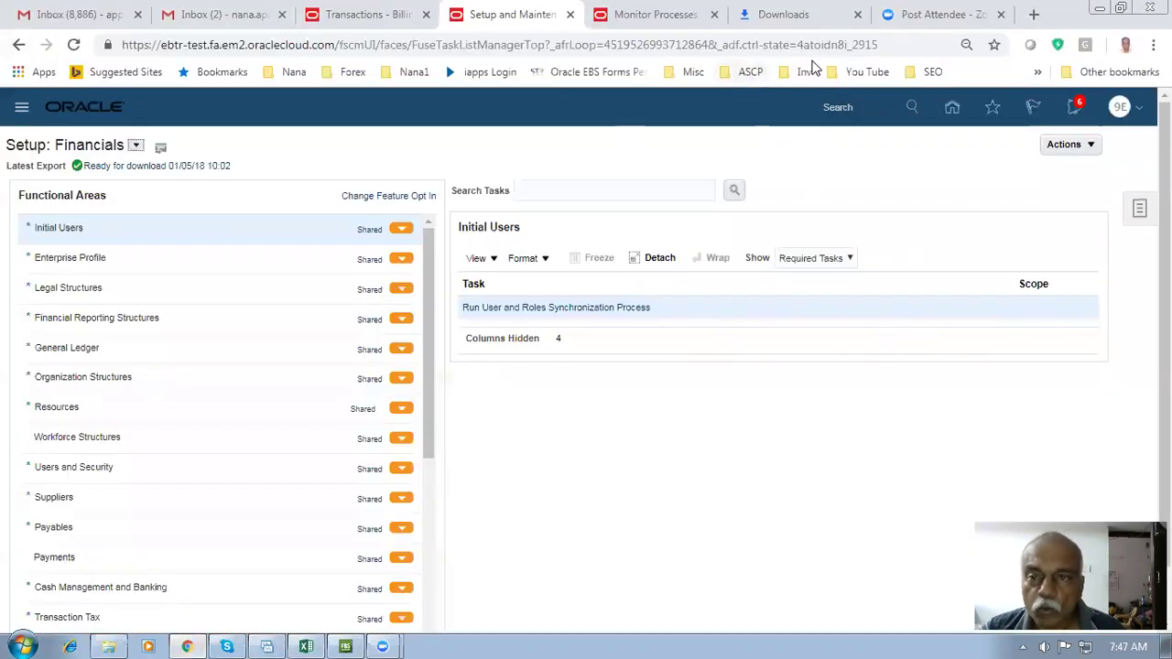
pyautogui.click(954, 108)
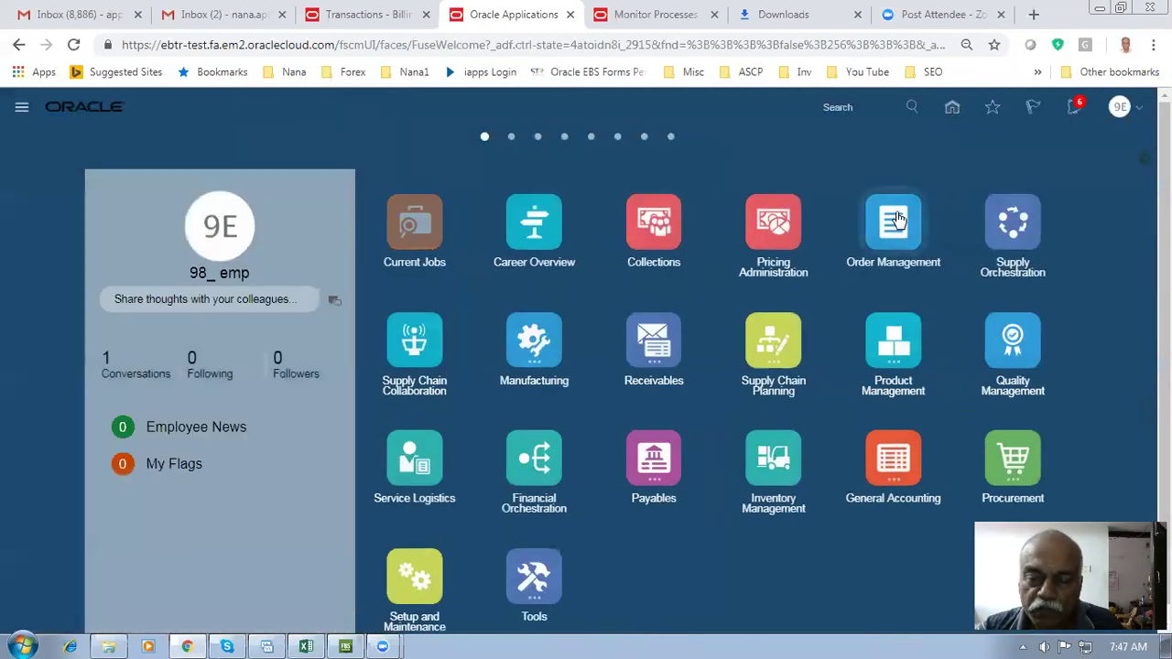
pyautogui.click(894, 221)
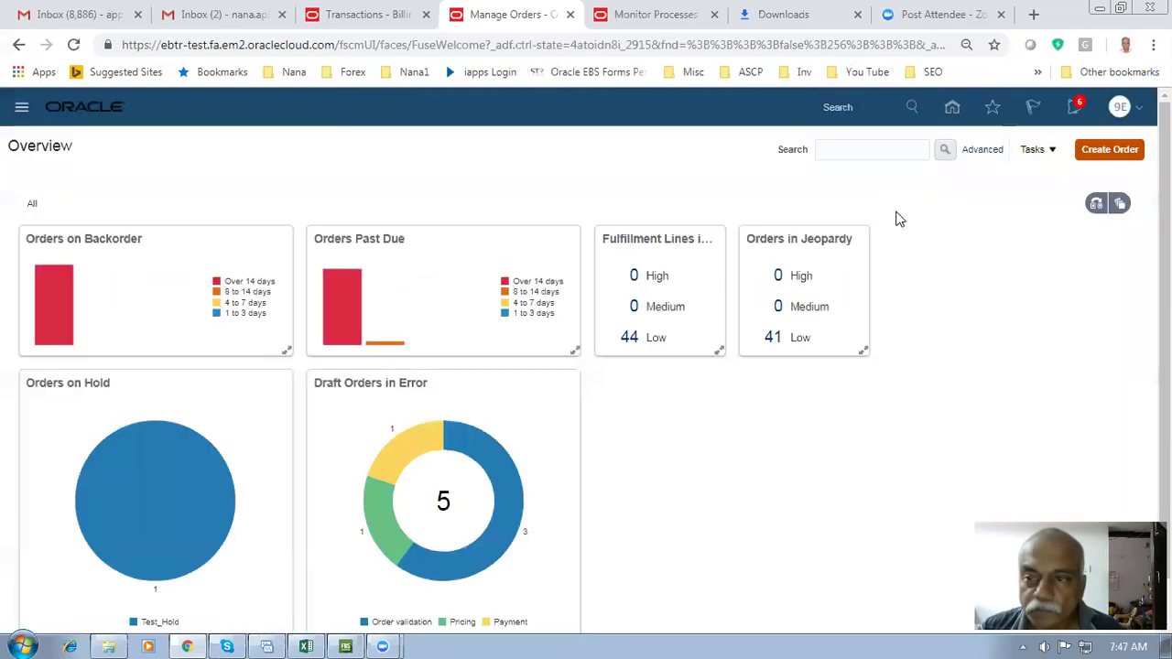
pyautogui.click(1133, 159)
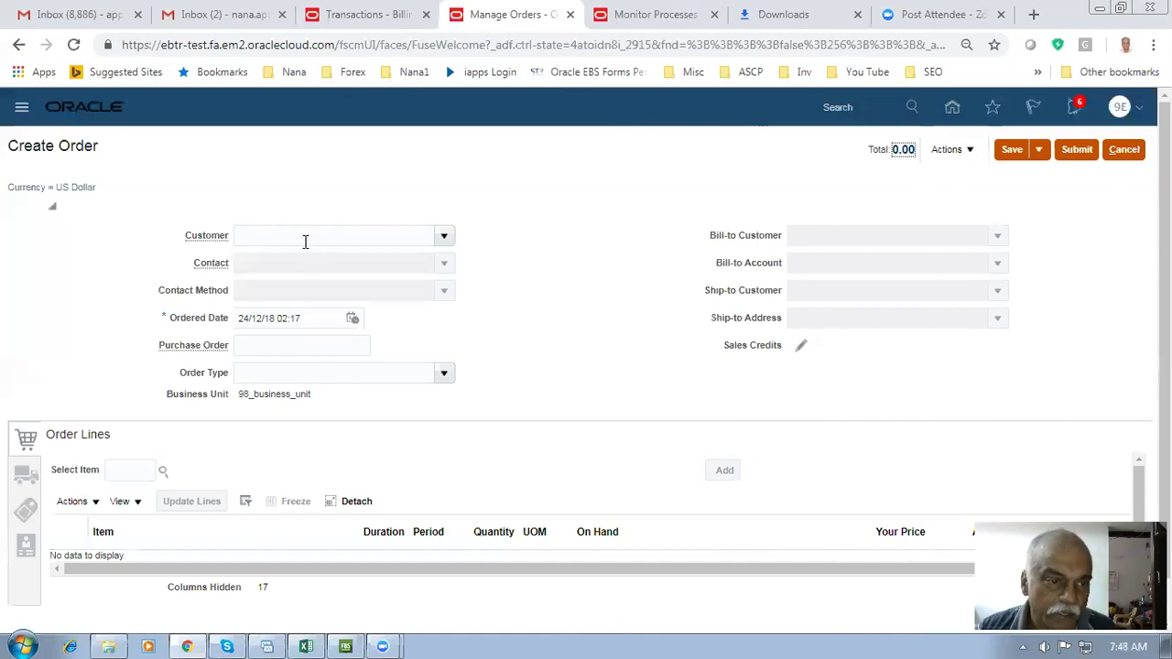
pyautogui.click(306, 241)
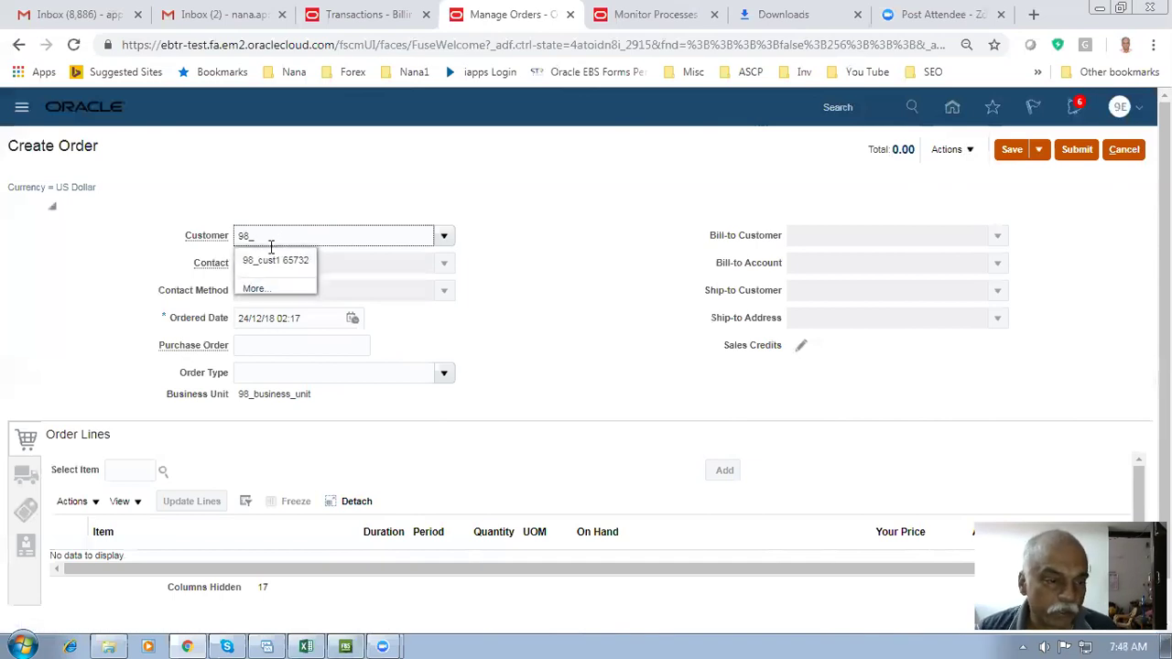
pyautogui.click(272, 263)
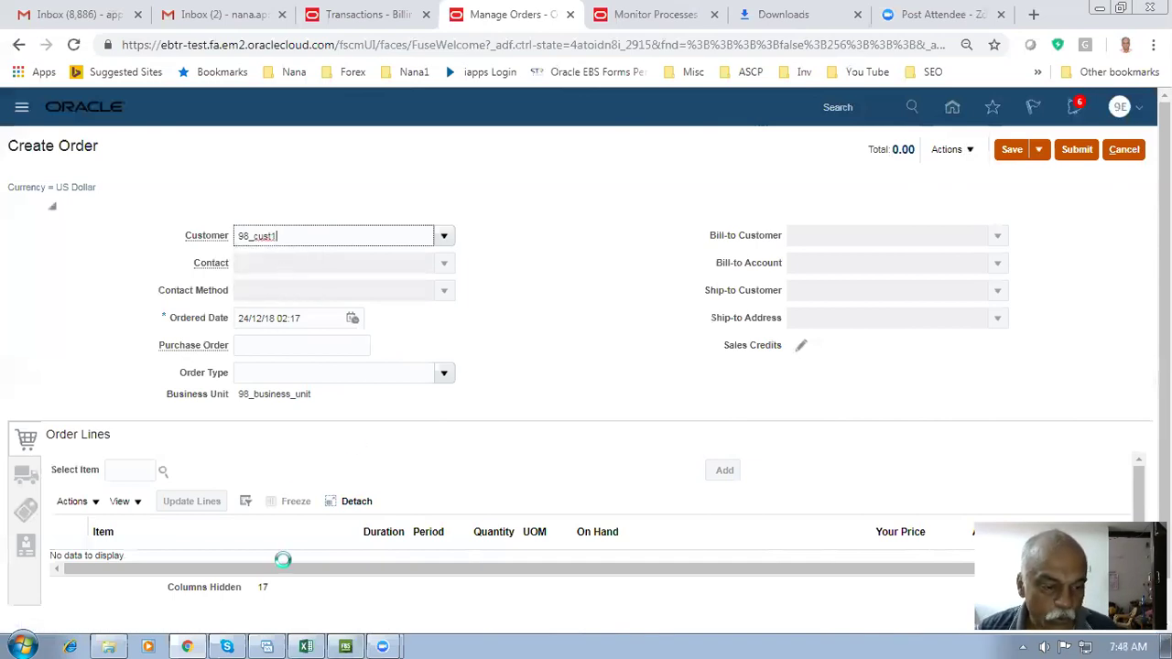
# Look up the top-level model in the Configurator workbook and select item 6001_Desktop_Hybrid_Model for the order line
pyautogui.click(305, 647)
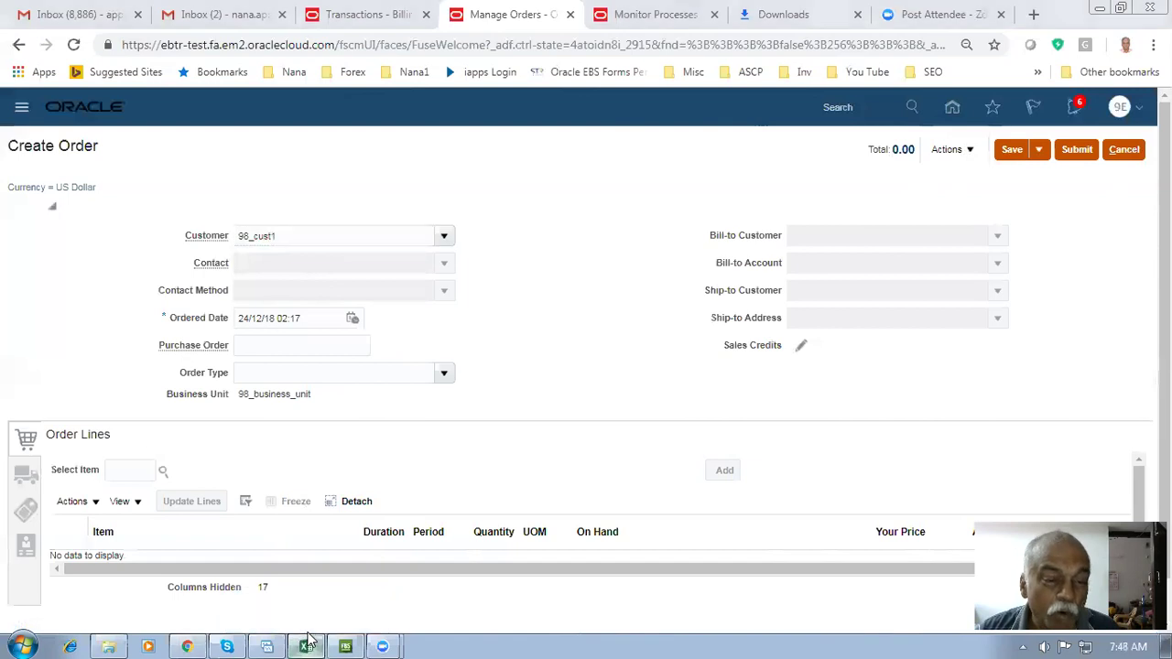
pyautogui.scroll(1, 458, 240)
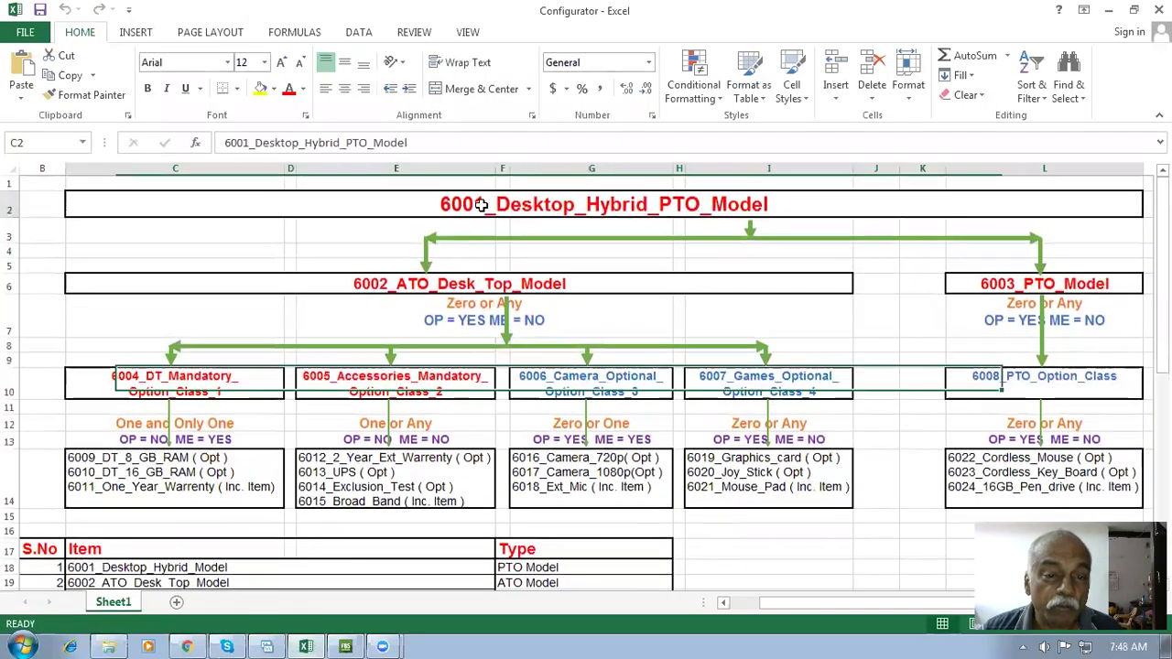
pyautogui.click(475, 205)
pyautogui.hotkey('alt', 'Tab')
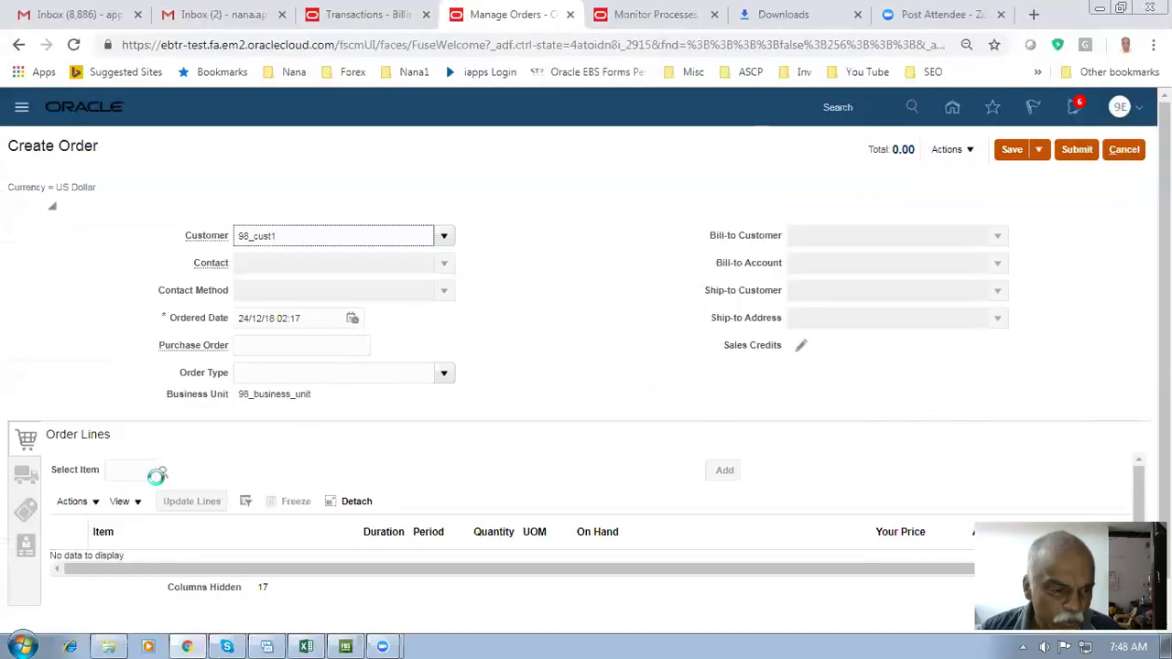
pyautogui.click(142, 470)
pyautogui.write('6001_Des')
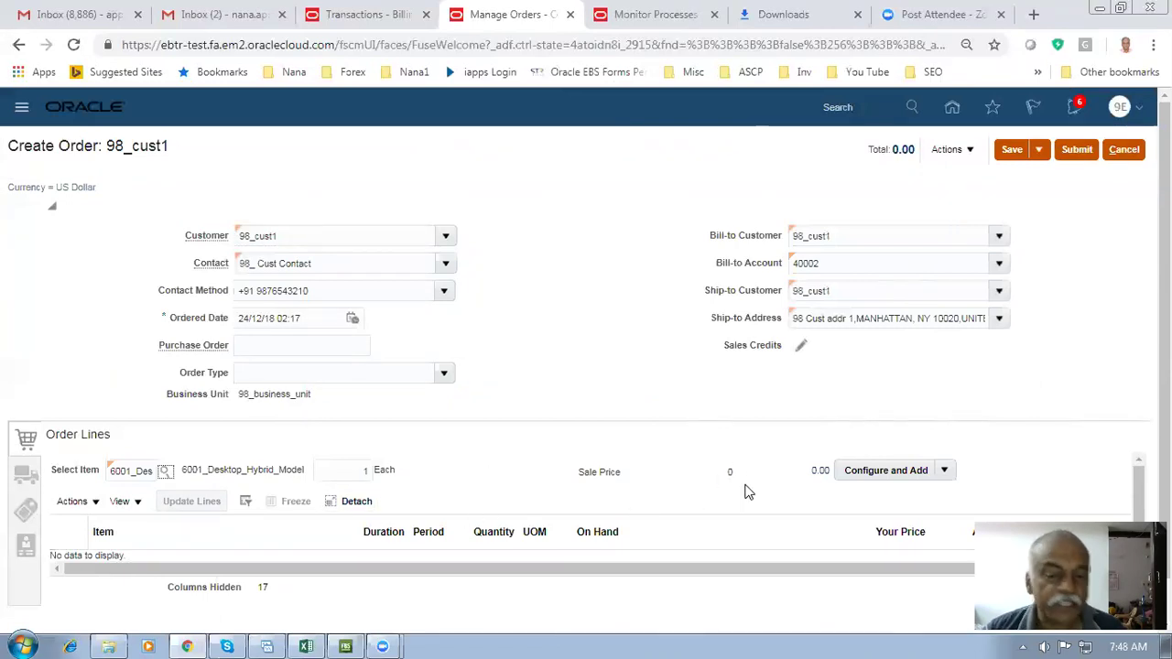
# Check the 6002 and 6003 child models in the Configurator workbook and start configuring the 6001_Desktop_Hybrid_Model order line
pyautogui.hotkey('alt', 'Tab')
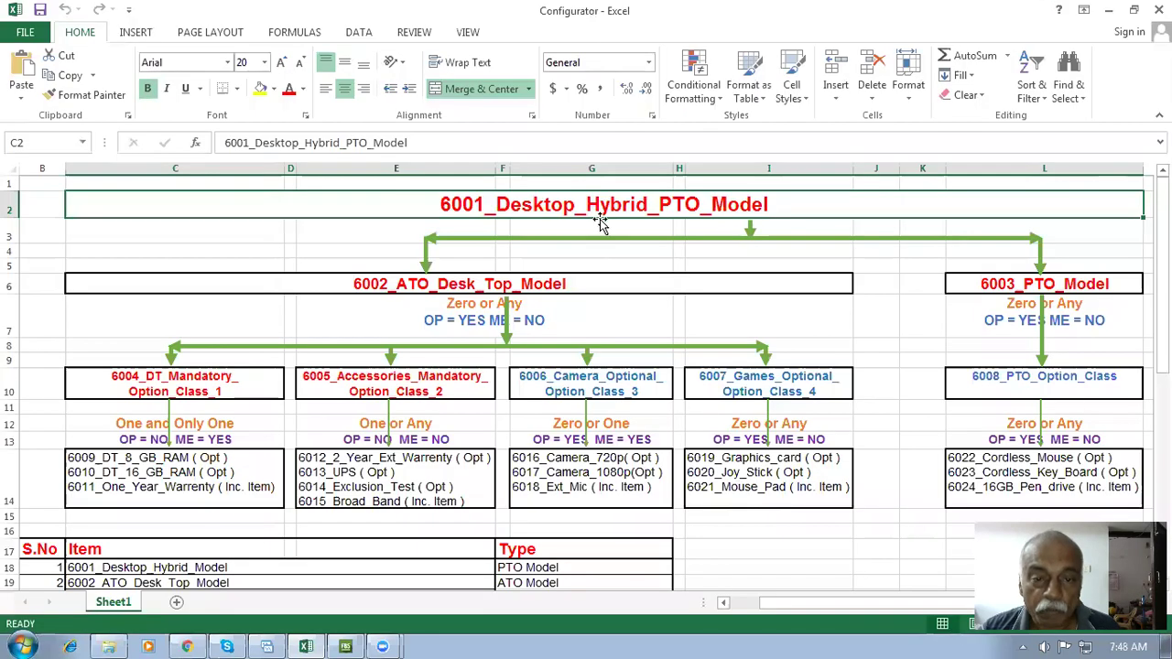
pyautogui.click(619, 280)
pyautogui.click(987, 290)
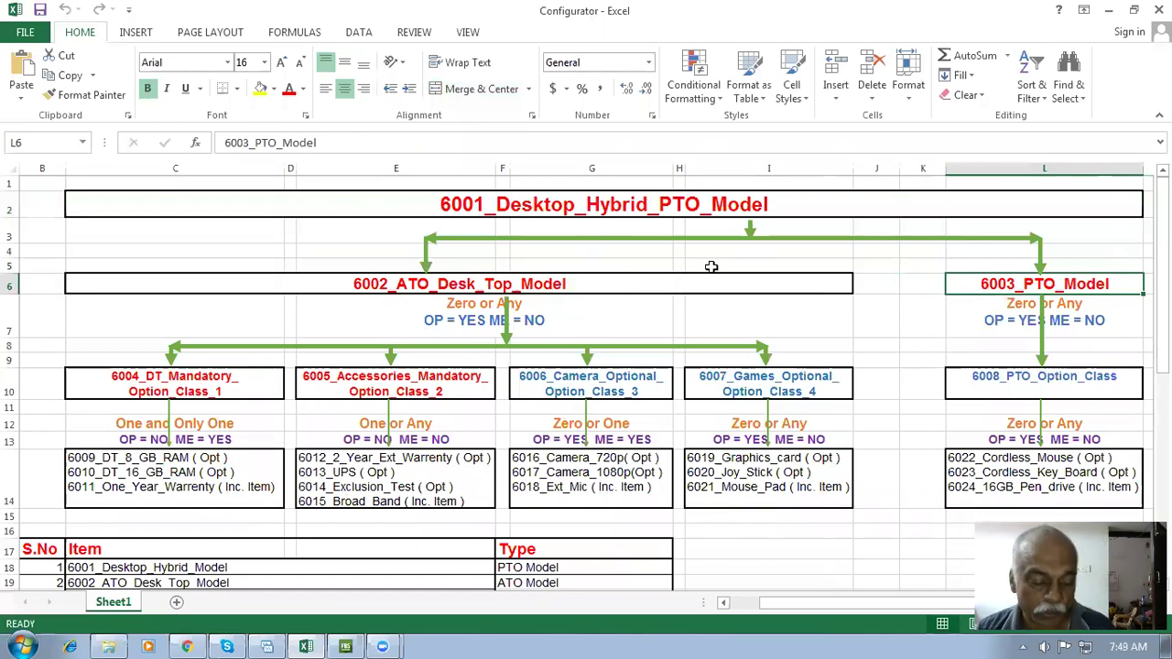
pyautogui.hotkey('alt', 'Tab')
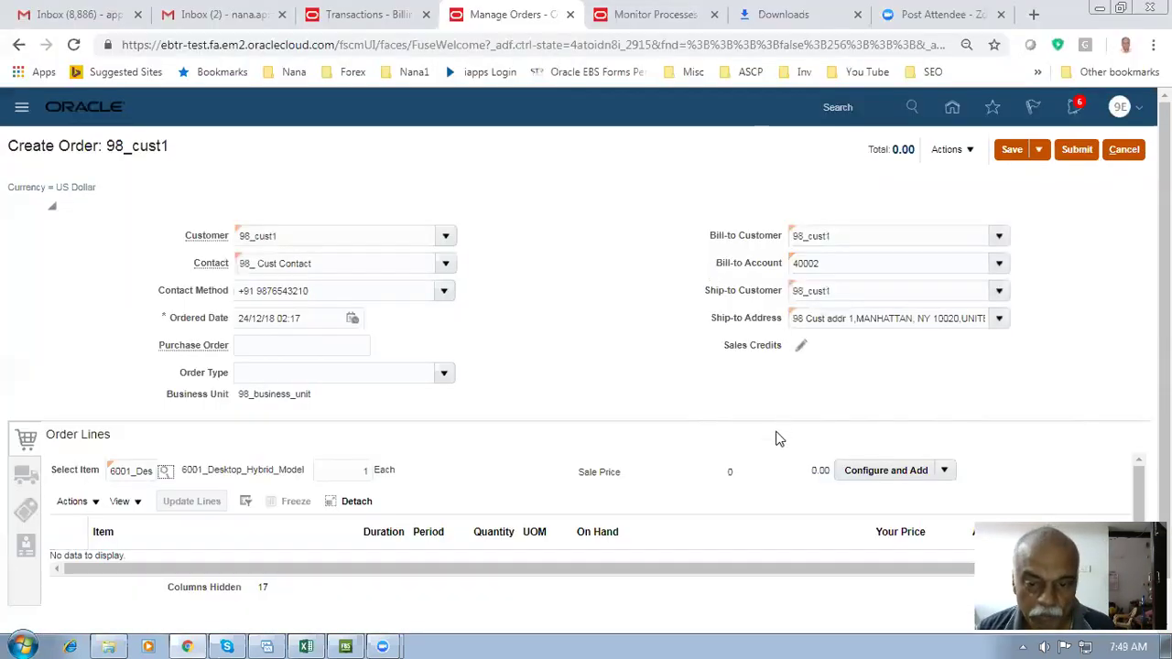
pyautogui.click(899, 469)
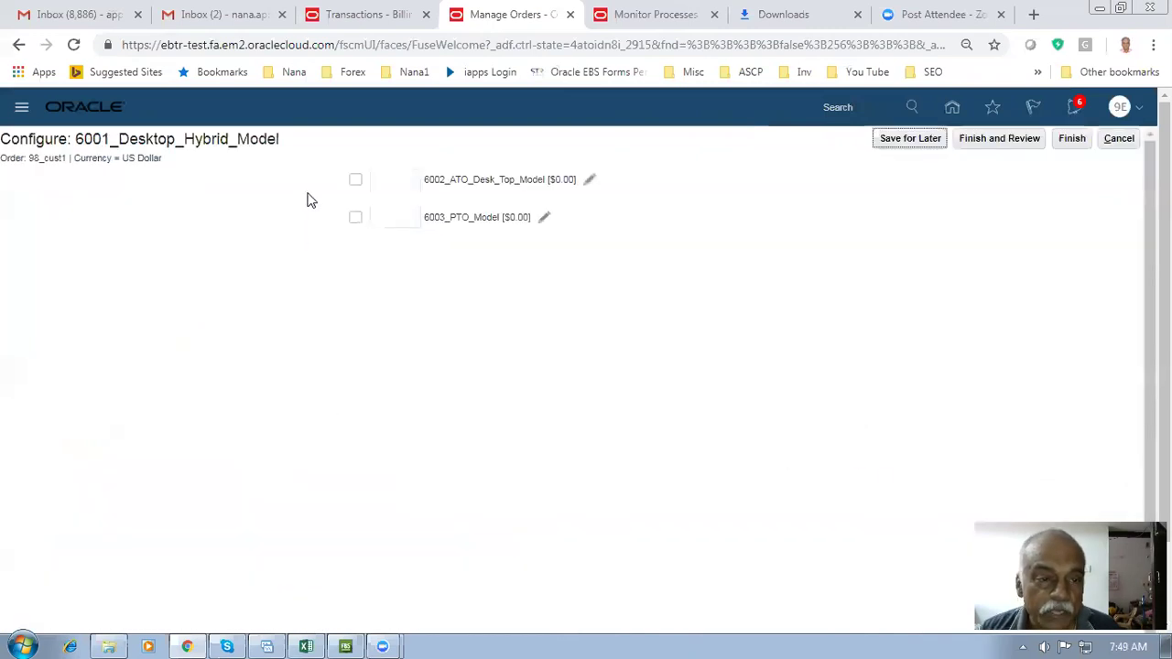
# Include 6002_ATO_Desk_Top_Model in the configuration and try to set its quantity to 3
pyautogui.click(357, 181)
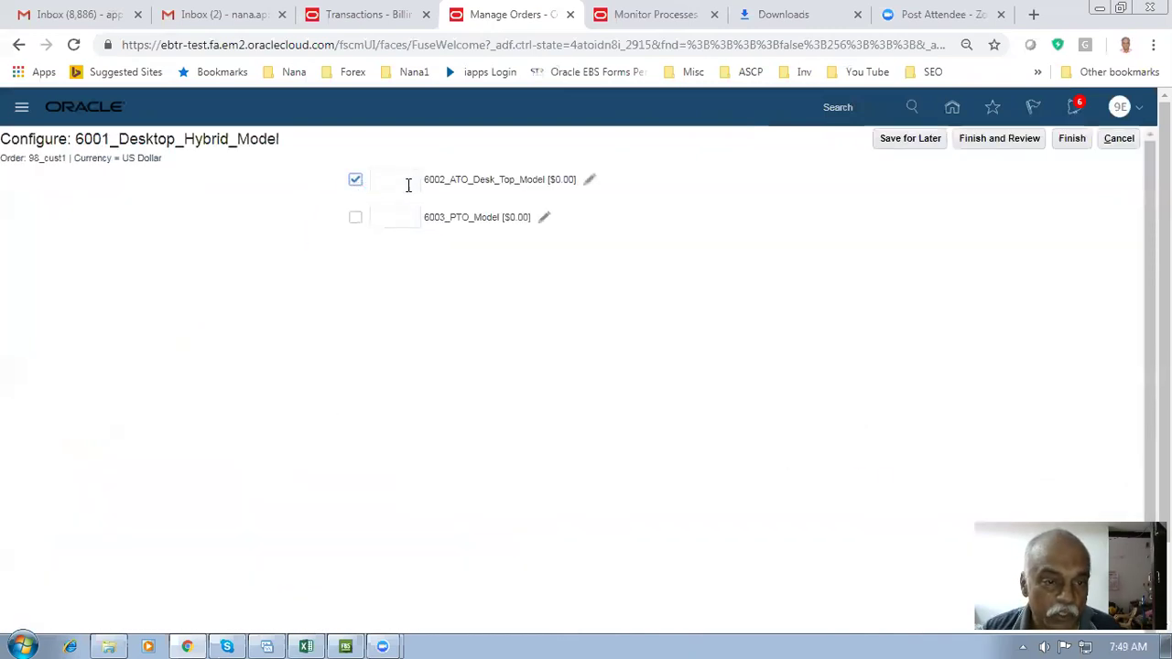
pyautogui.click(402, 179)
pyautogui.write('3')
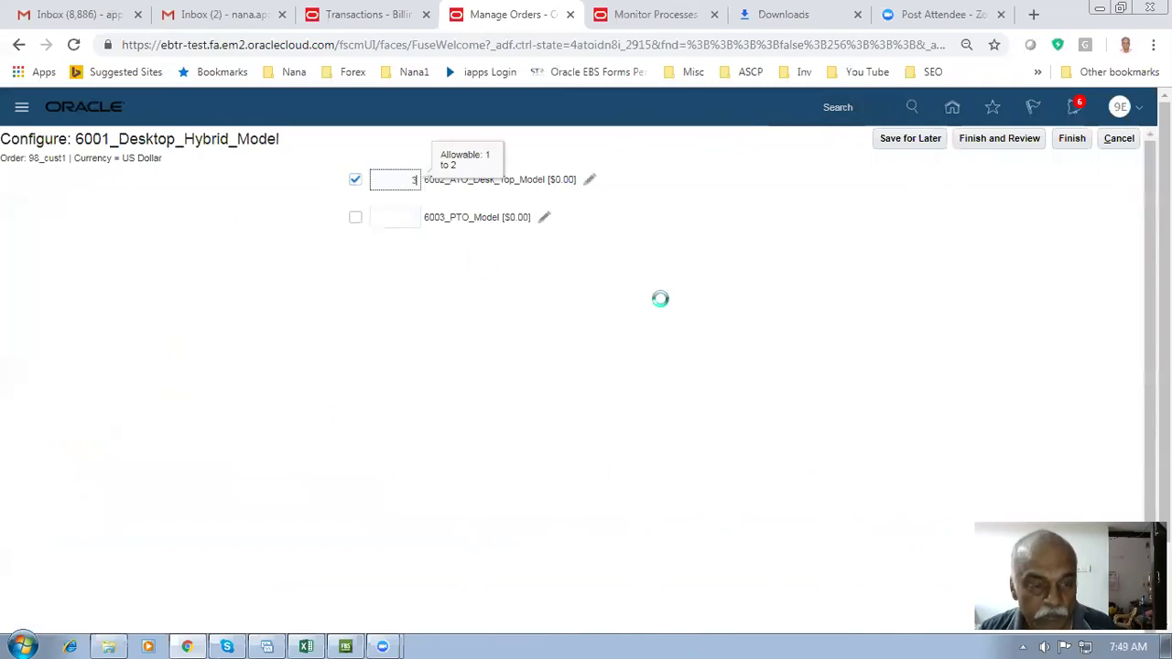
pyautogui.press('Tab')
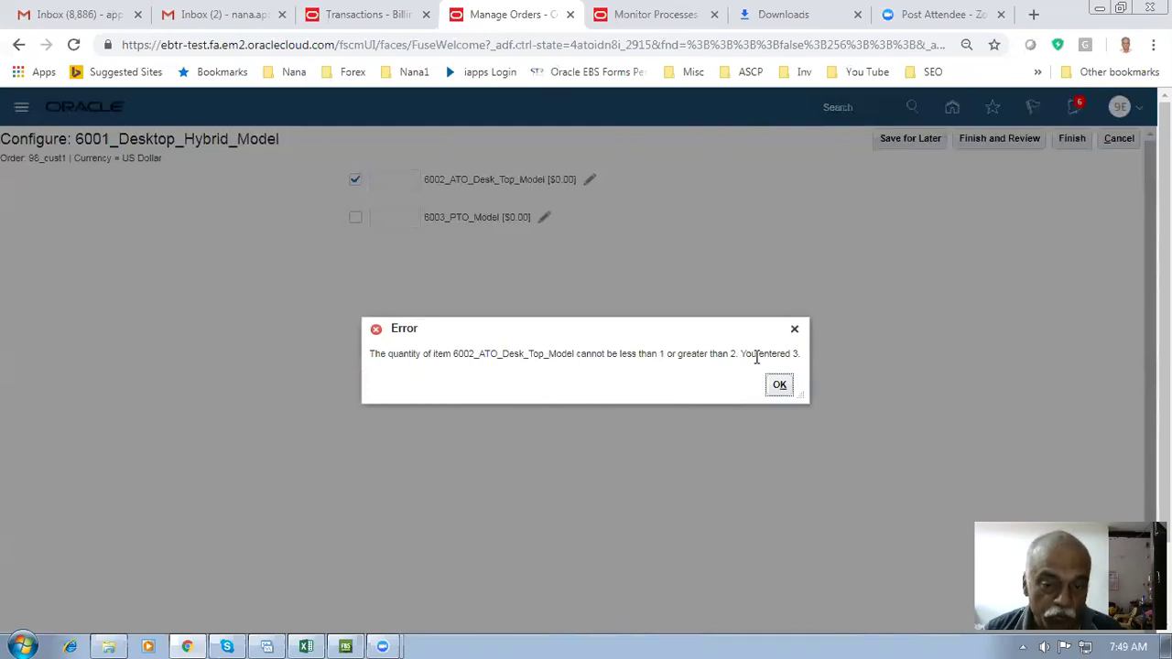
pyautogui.click(776, 387)
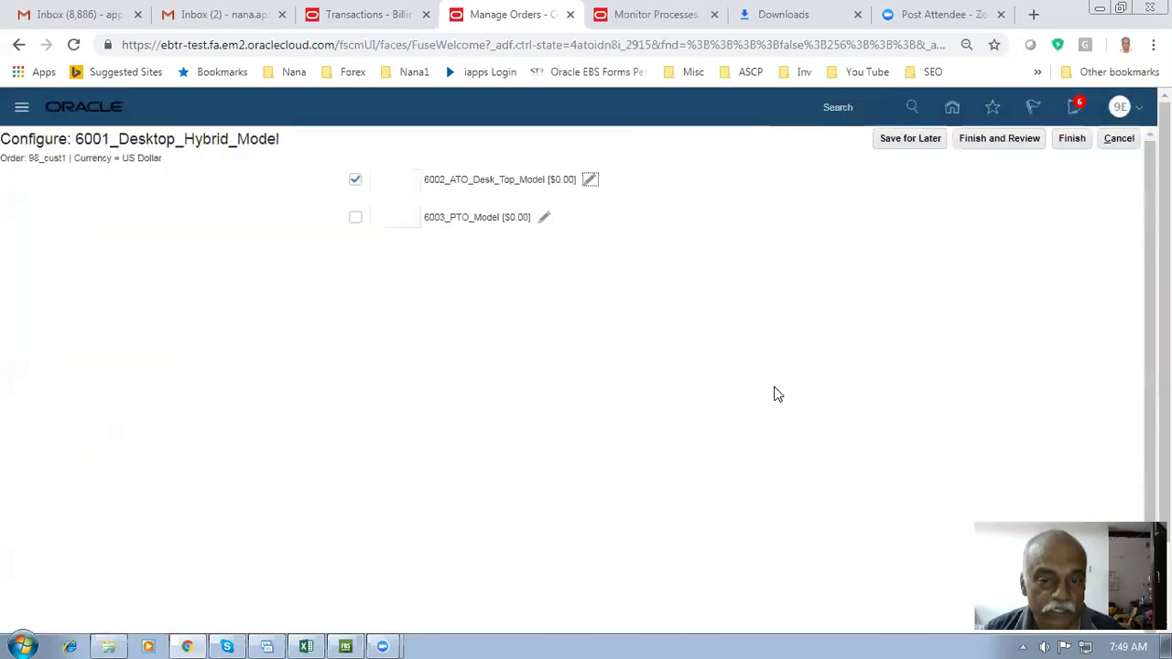
# Set the 6002_ATO_Desk_Top_Model quantity to 1 and include 6003_PTO_Model with a quantity of 1
pyautogui.click(400, 177)
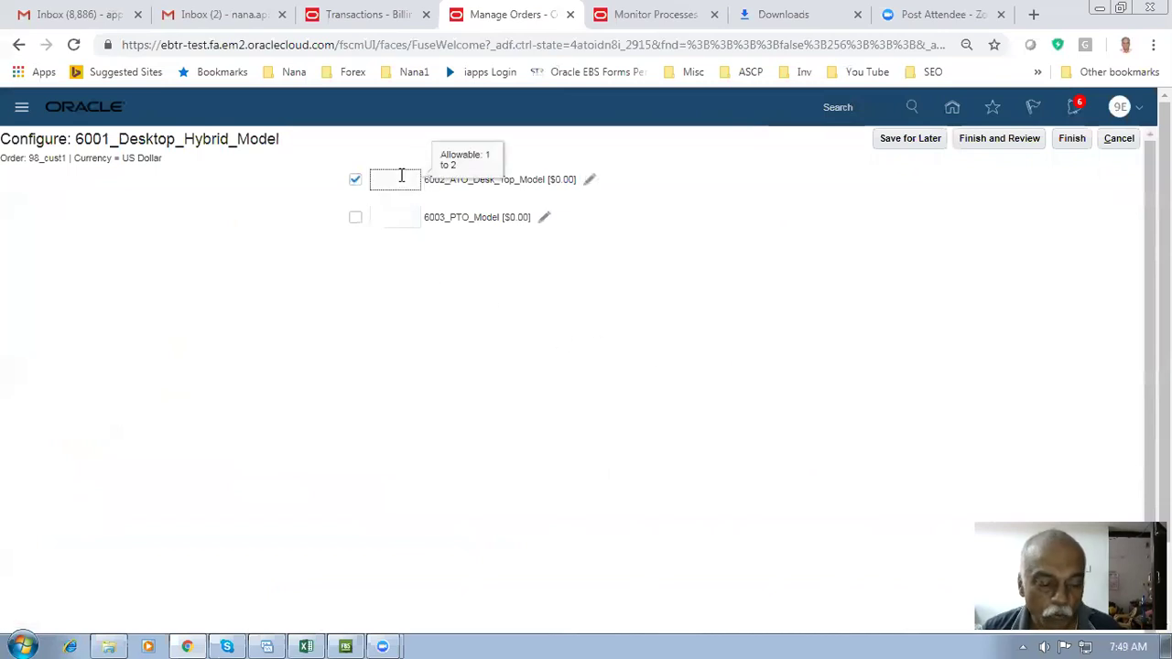
pyautogui.click(355, 217)
pyautogui.click(392, 219)
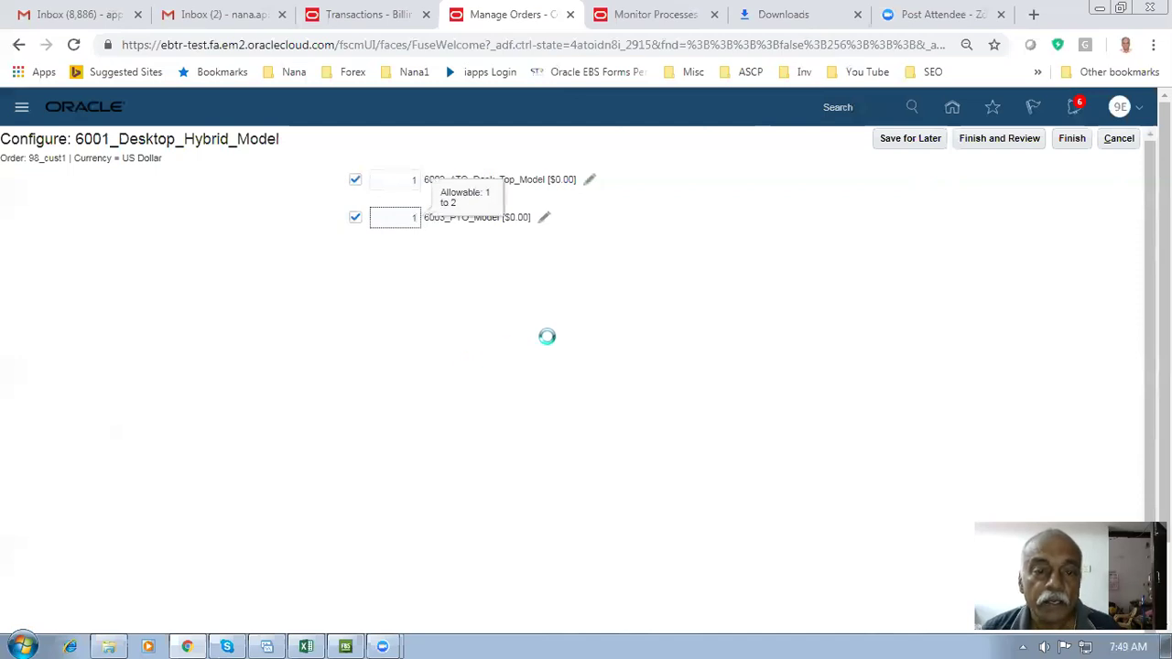
# Open the 6002_ATO_Desk_Top_Model configuration and compare its option classes, options and selection rules with the Configurator workbook
pyautogui.click(592, 184)
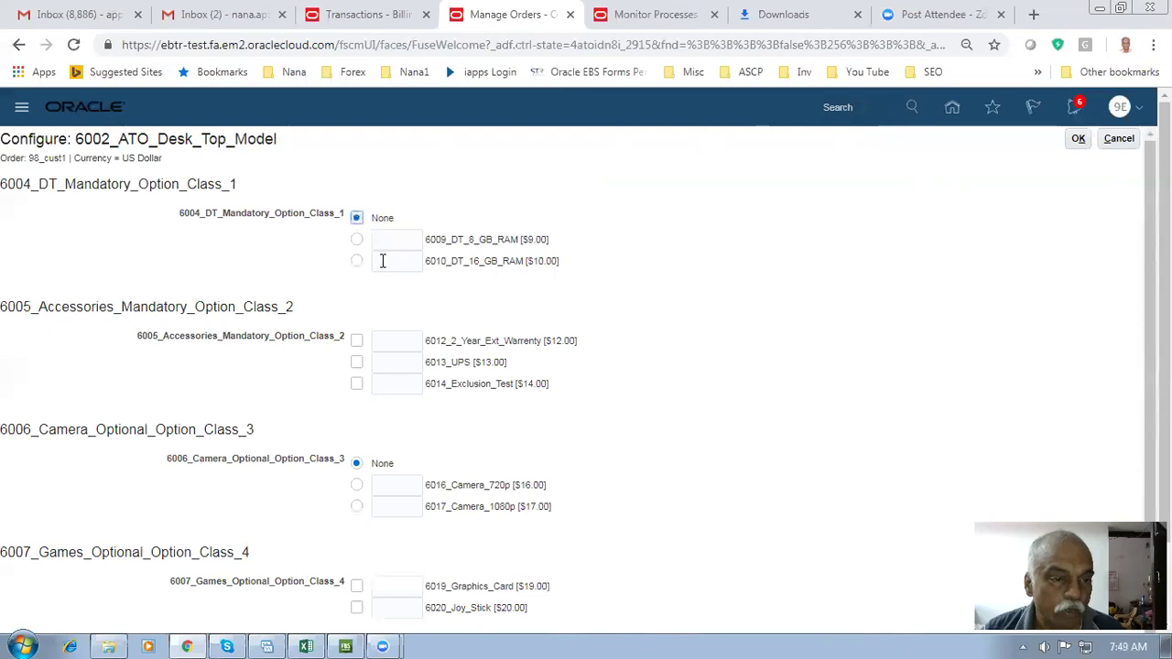
pyautogui.hotkey('alt', 'Tab')
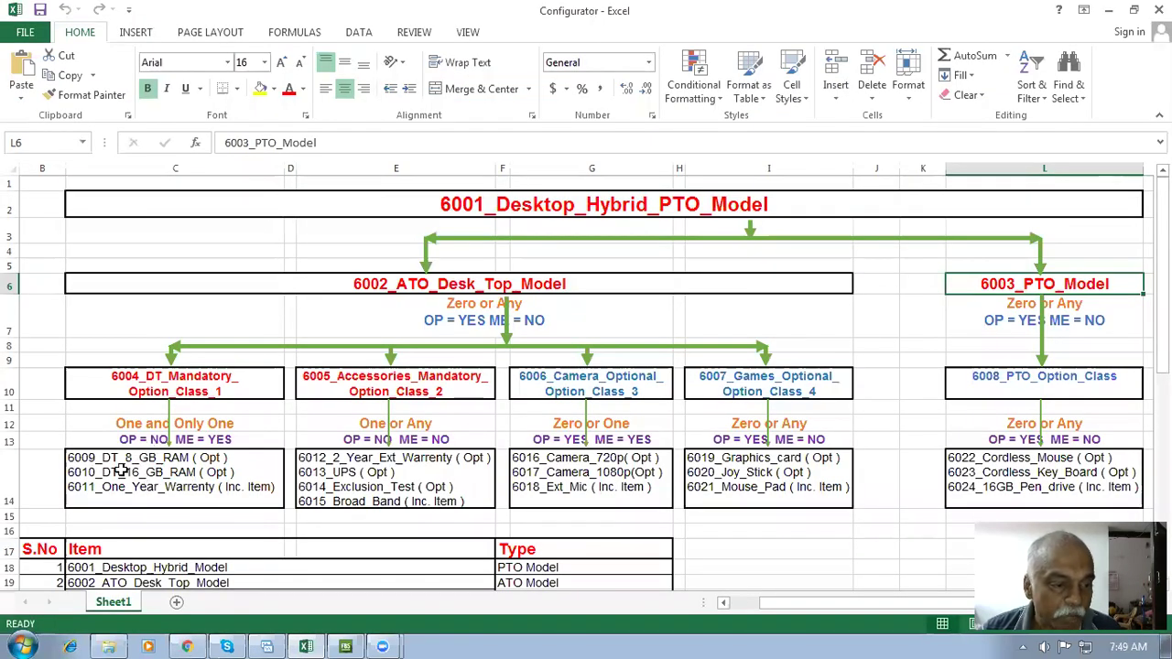
pyautogui.hotkey('alt', 'Tab')
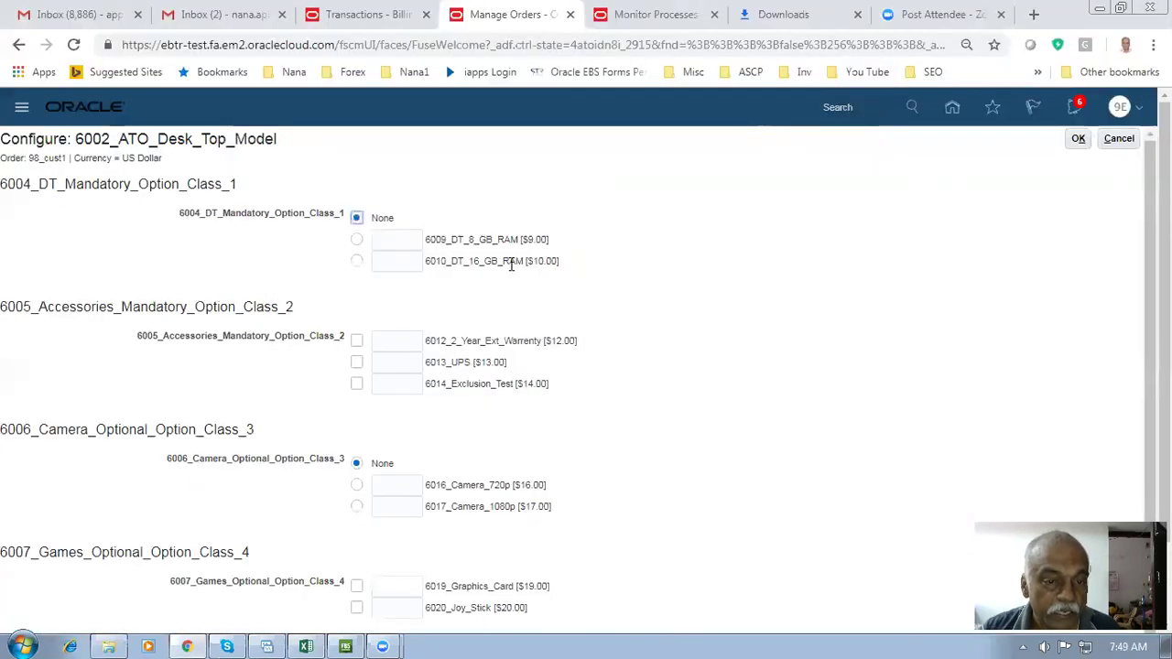
pyautogui.hotkey('alt', 'Tab')
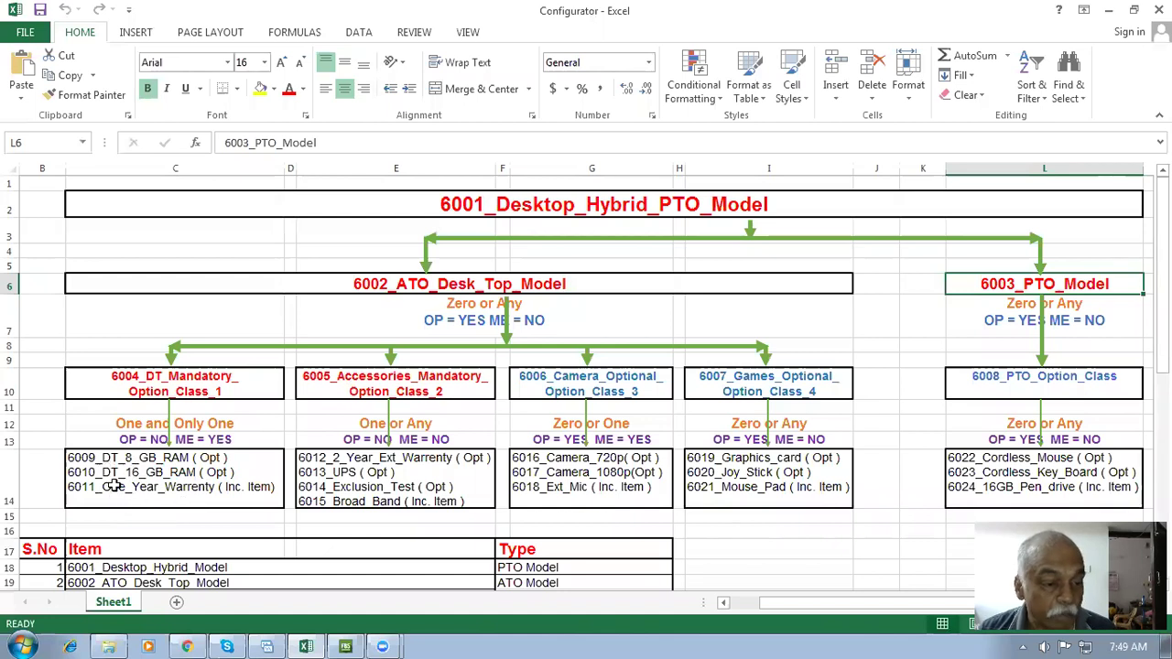
pyautogui.hotkey('alt', 'Tab')
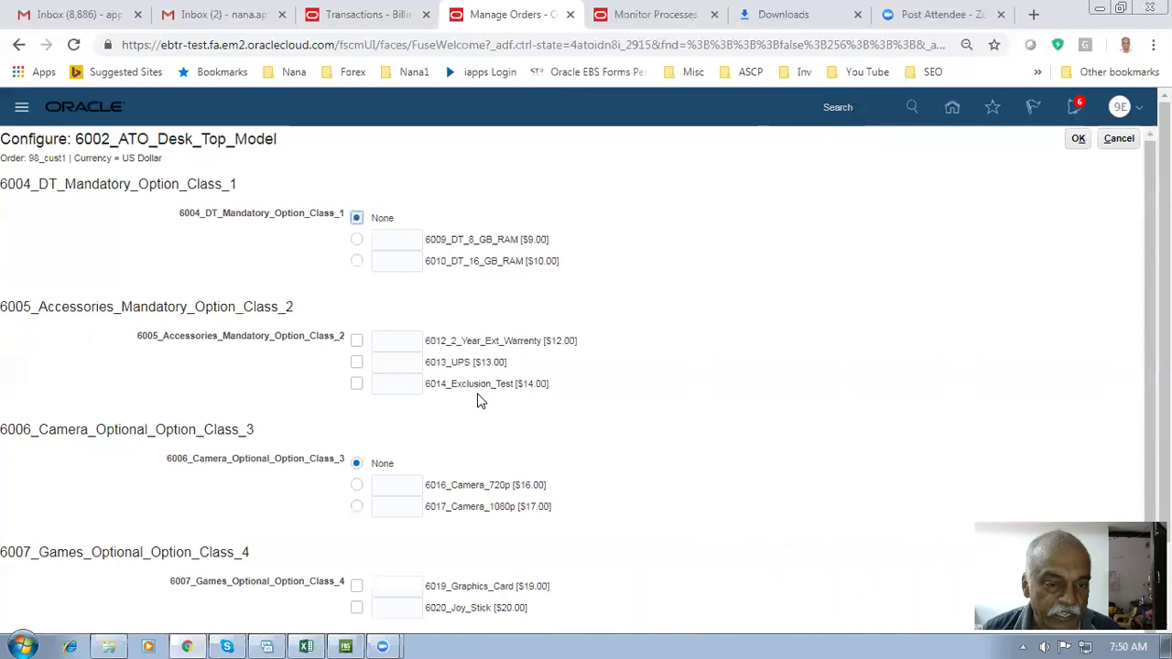
pyautogui.hotkey('alt', 'Tab')
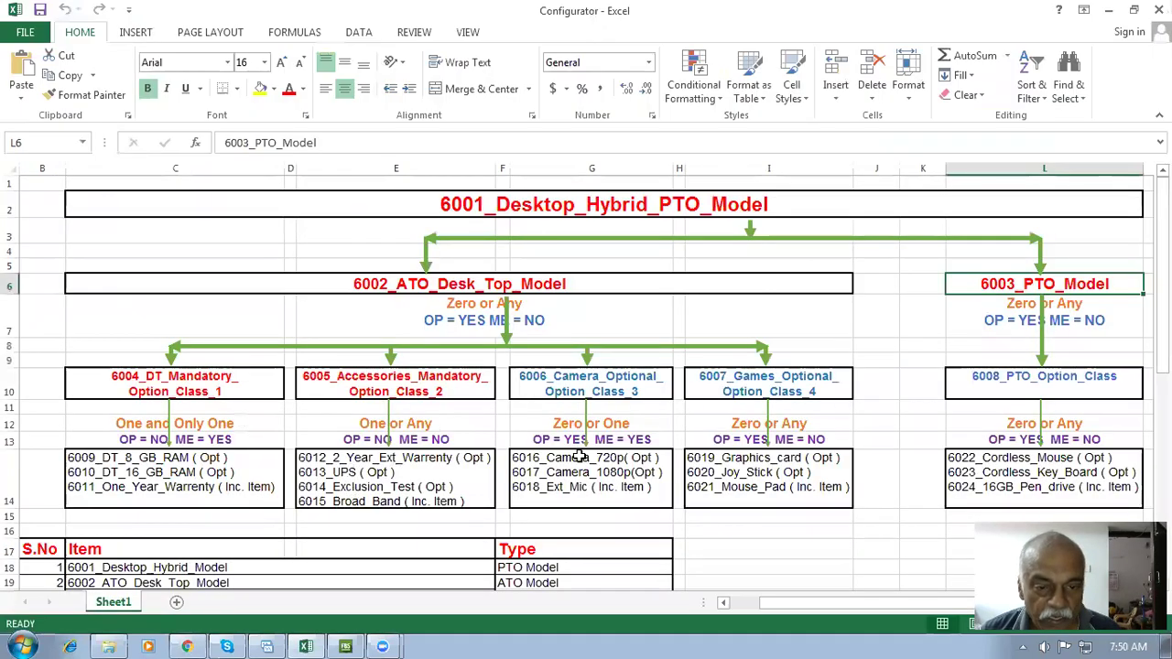
pyautogui.hotkey('alt', 'Tab')
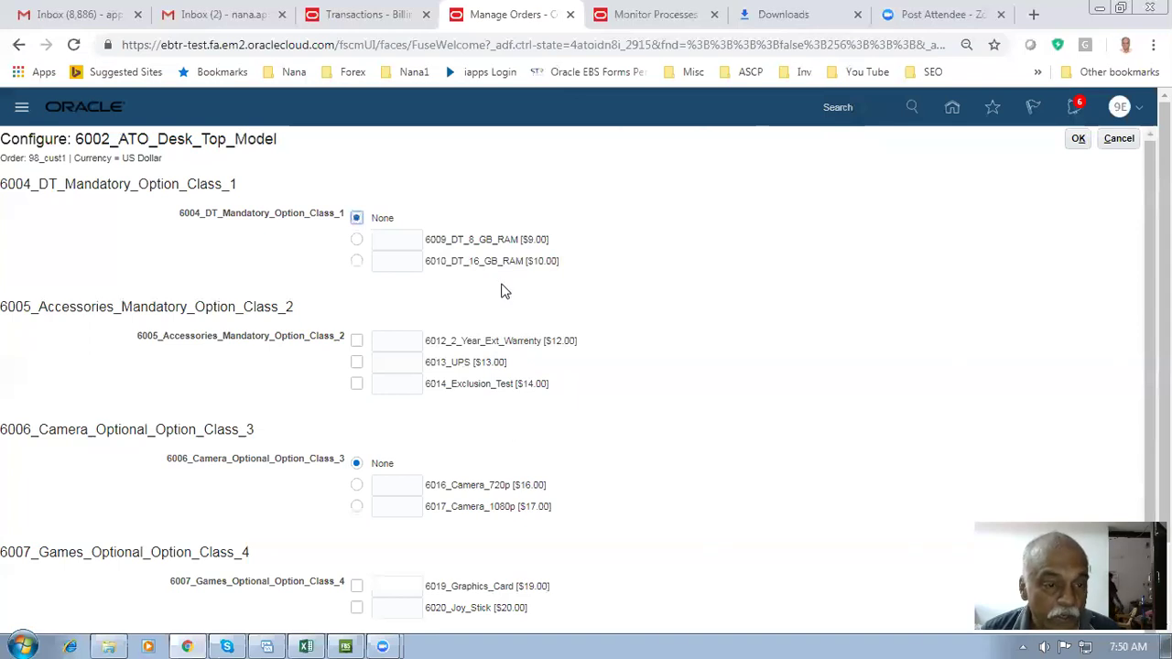
pyautogui.hotkey('alt', 'Tab')
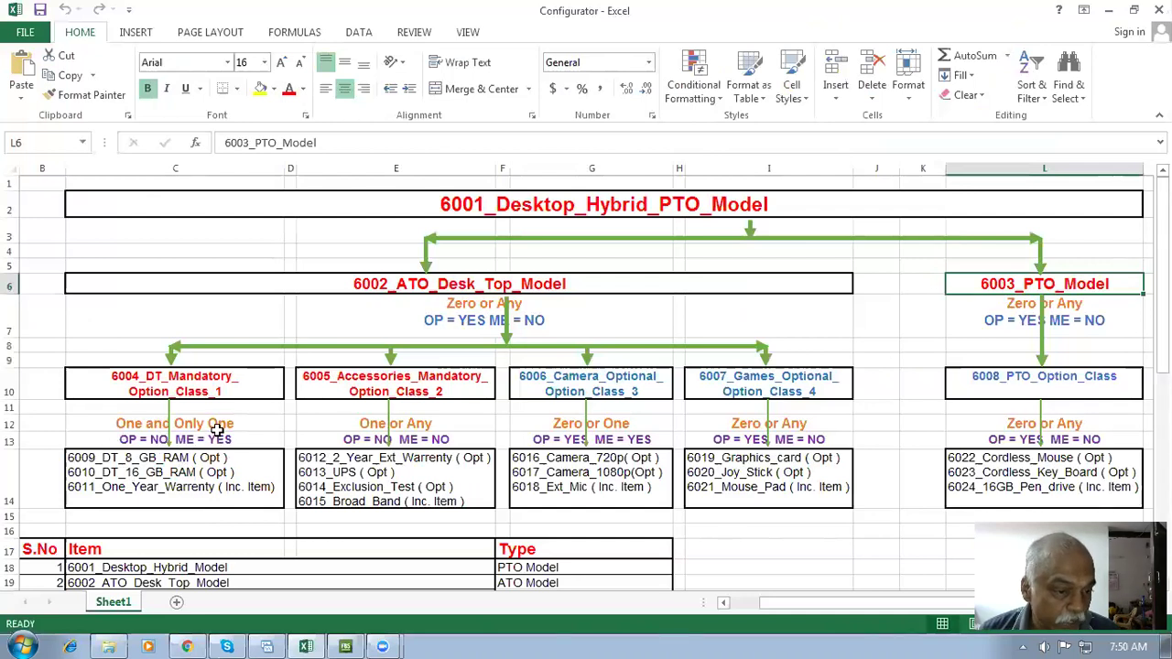
pyautogui.hotkey('alt', 'Tab')
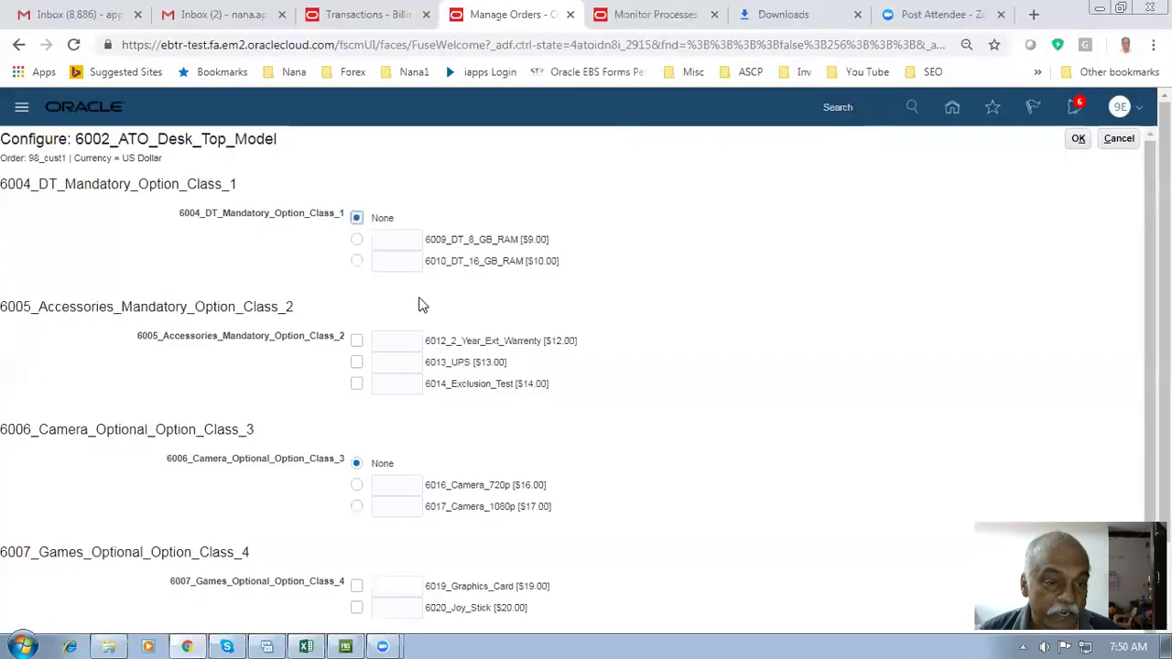
# Try 6009_DT_8_GB_RAM and then 6010_DT_16_GB_RAM in the mandatory RAM option class, checking the class rules in the Configurator workbook
pyautogui.click(357, 240)
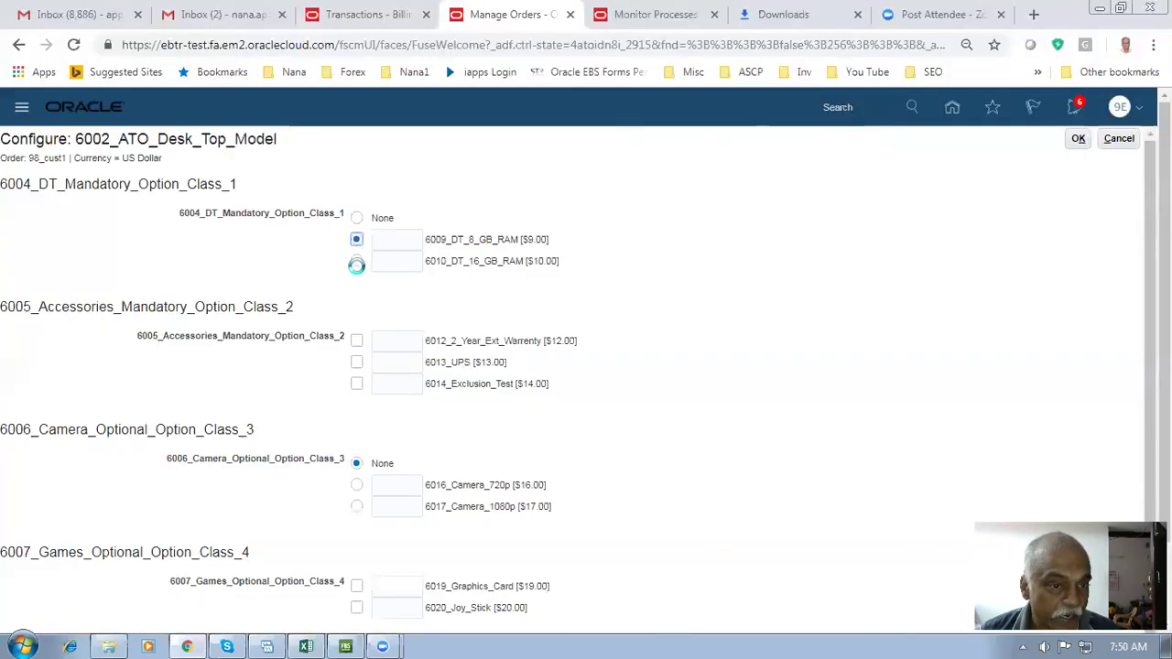
pyautogui.click(357, 263)
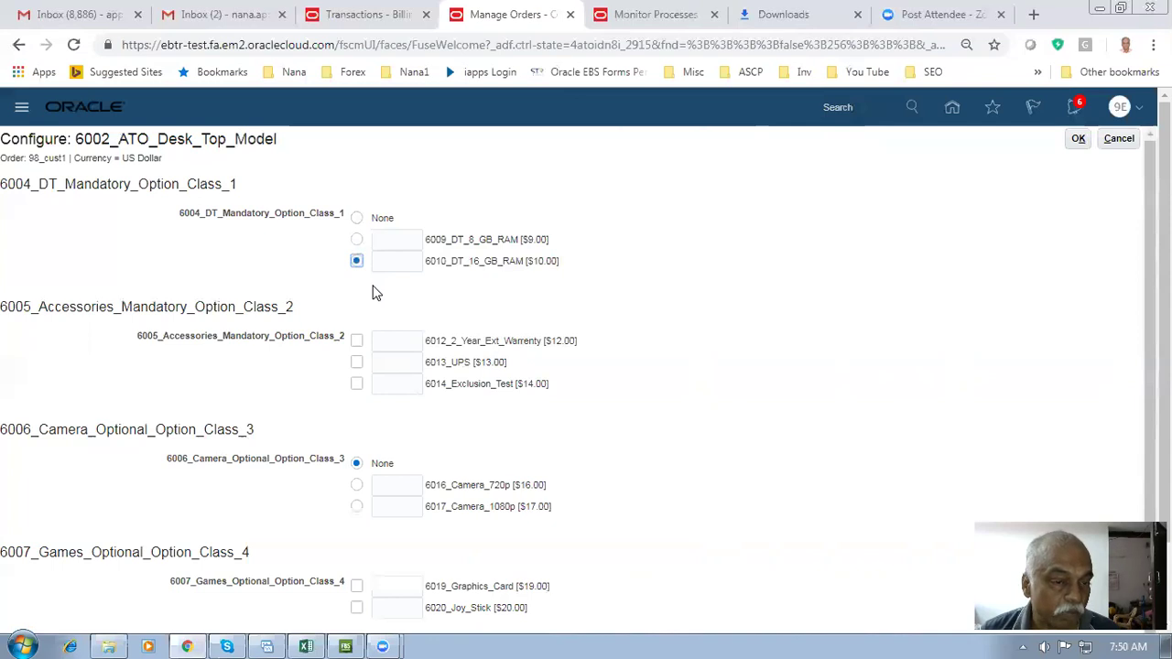
pyautogui.hotkey('alt', 'Tab')
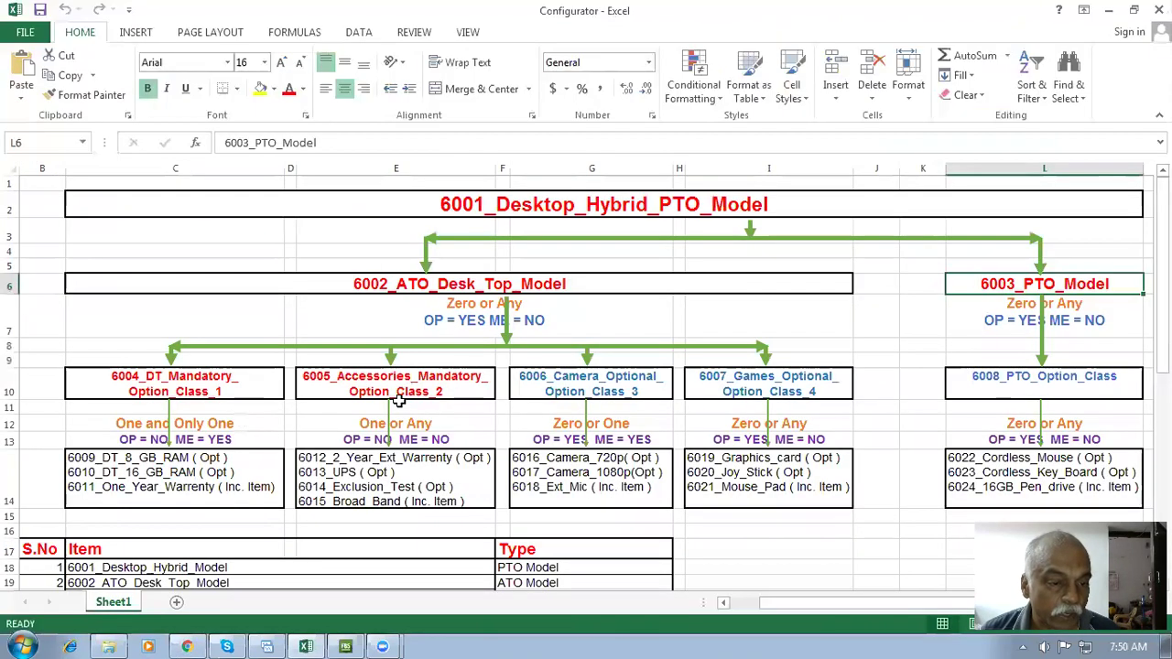
pyautogui.hotkey('alt', 'Tab')
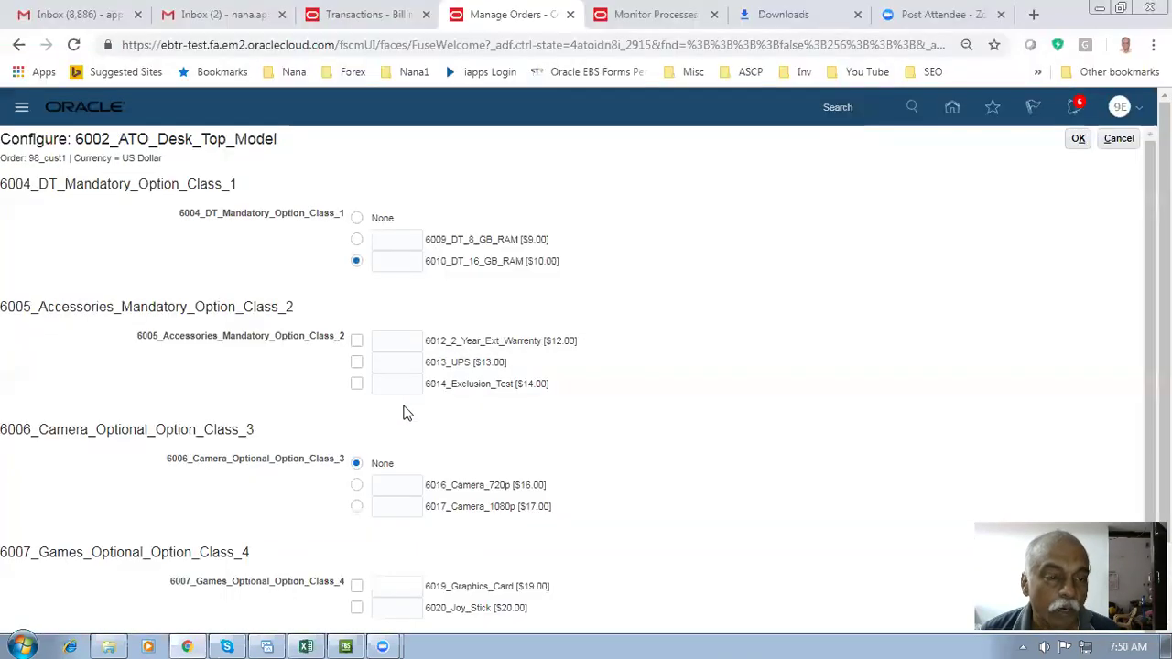
pyautogui.click(393, 259)
pyautogui.click(541, 303)
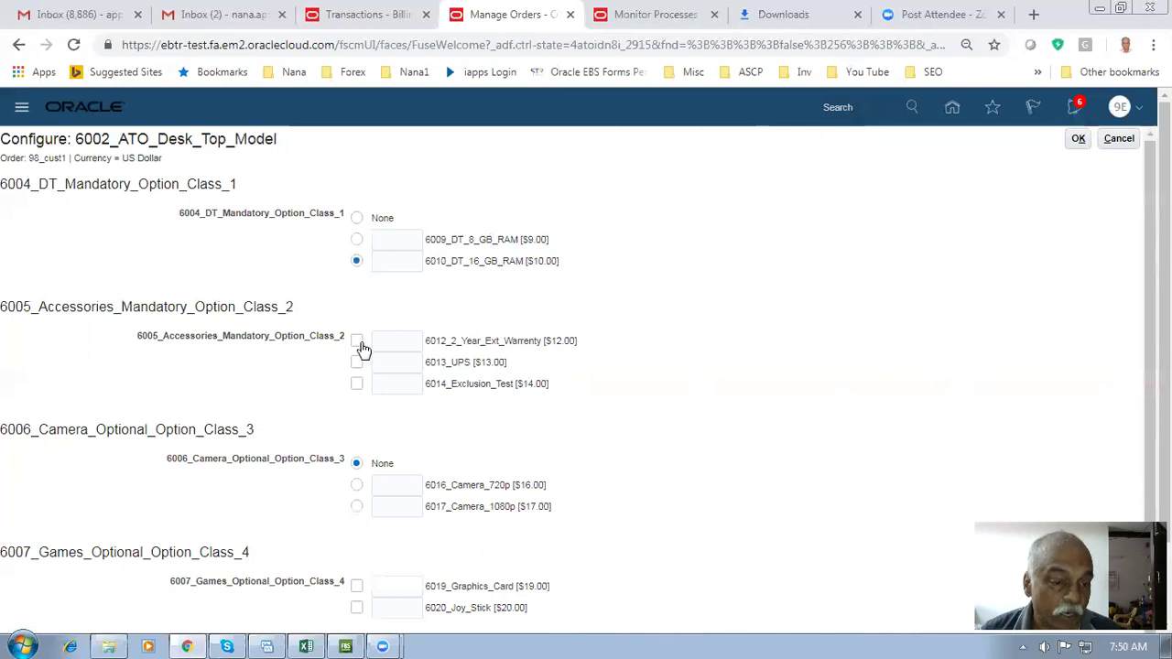
# Select the 6012_2_Year_Ext_Warrenty, 6013_UPS and 6014_Exclusion_Test accessories and check their option class's selection rule in the Configurator workbook
pyautogui.hotkey('alt', 'Tab')
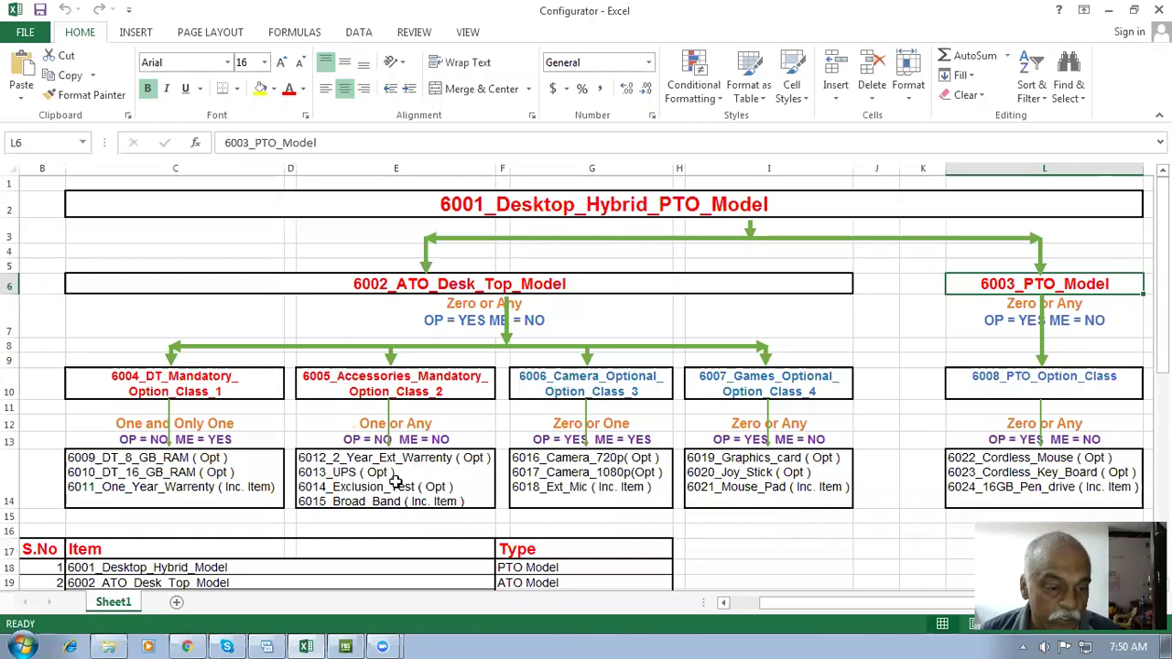
pyautogui.hotkey('alt', 'Tab')
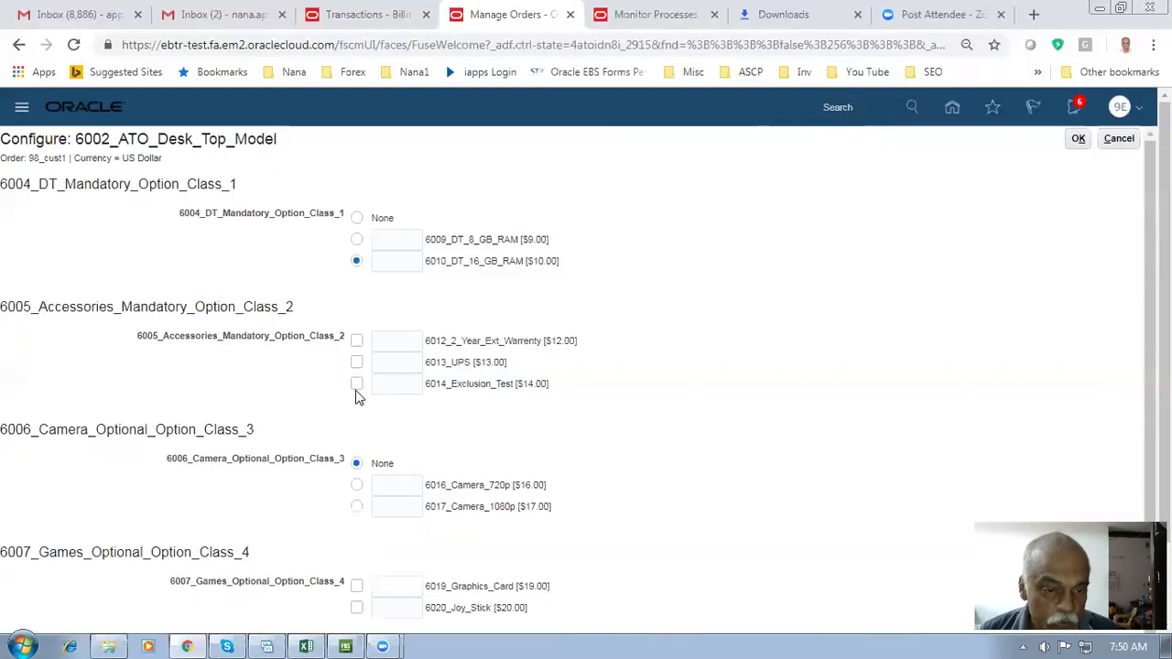
pyautogui.click(356, 341)
pyautogui.click(357, 364)
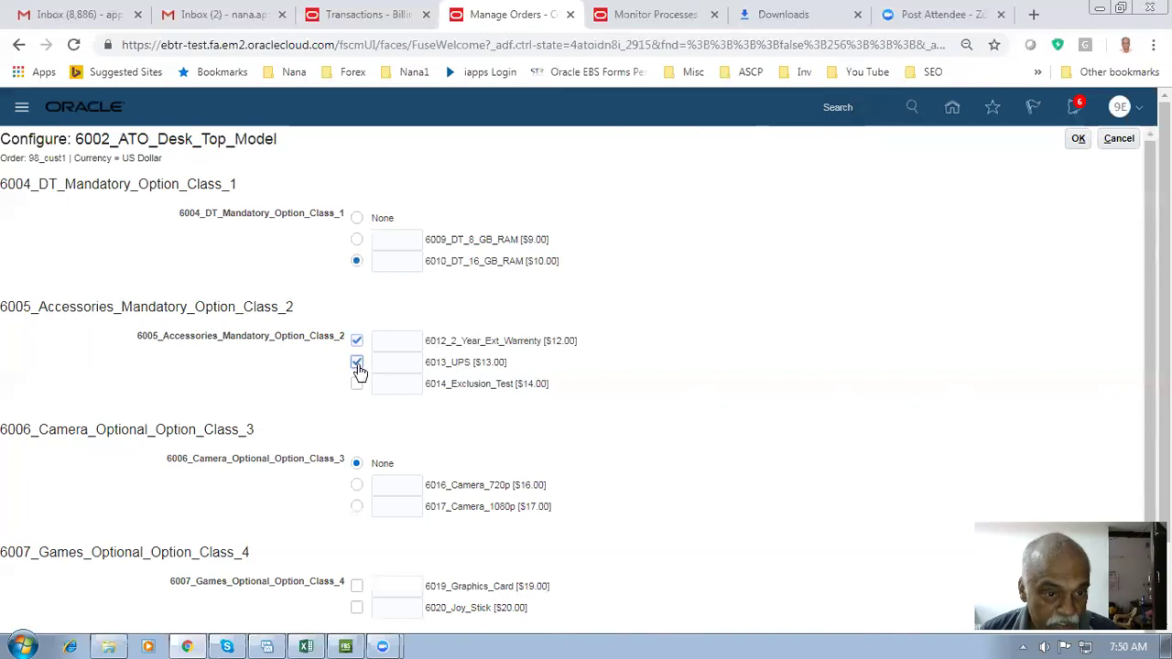
pyautogui.click(356, 385)
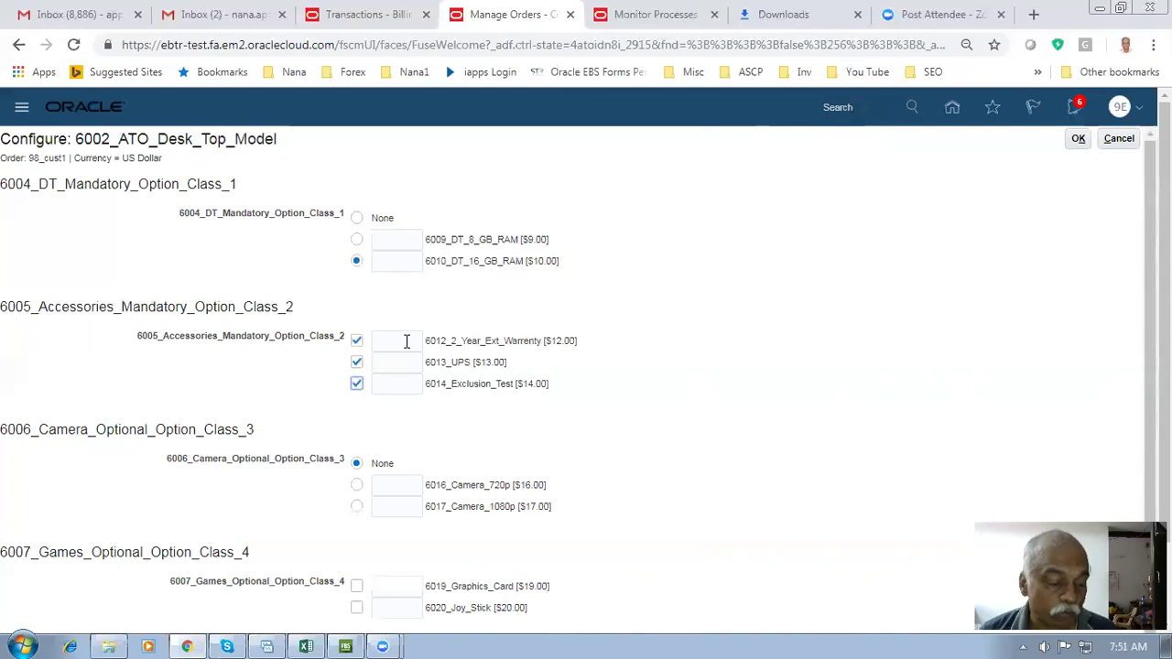
pyautogui.hotkey('alt', 'Tab')
pyautogui.click(374, 423)
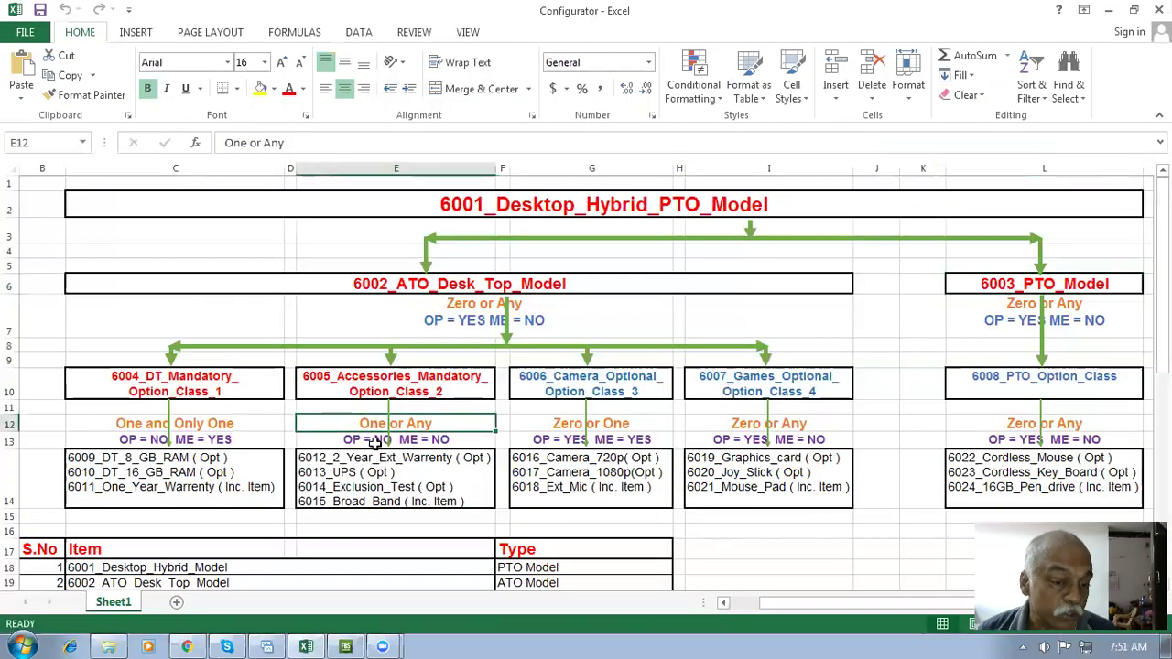
pyautogui.click(371, 388)
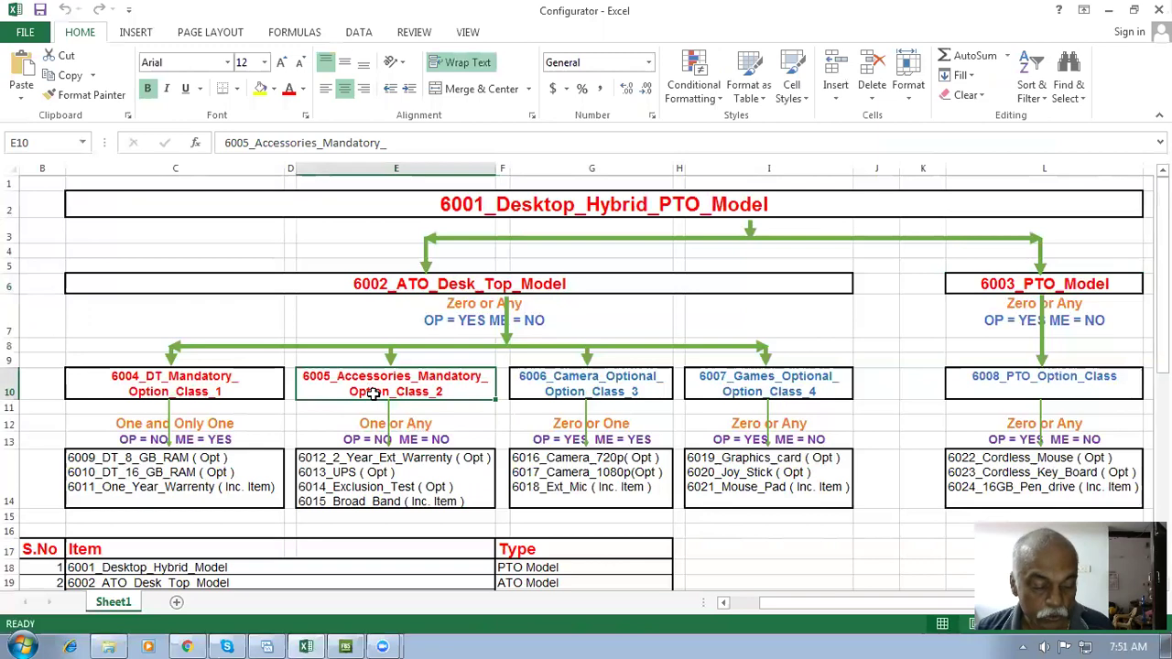
pyautogui.hotkey('alt', 'Tab')
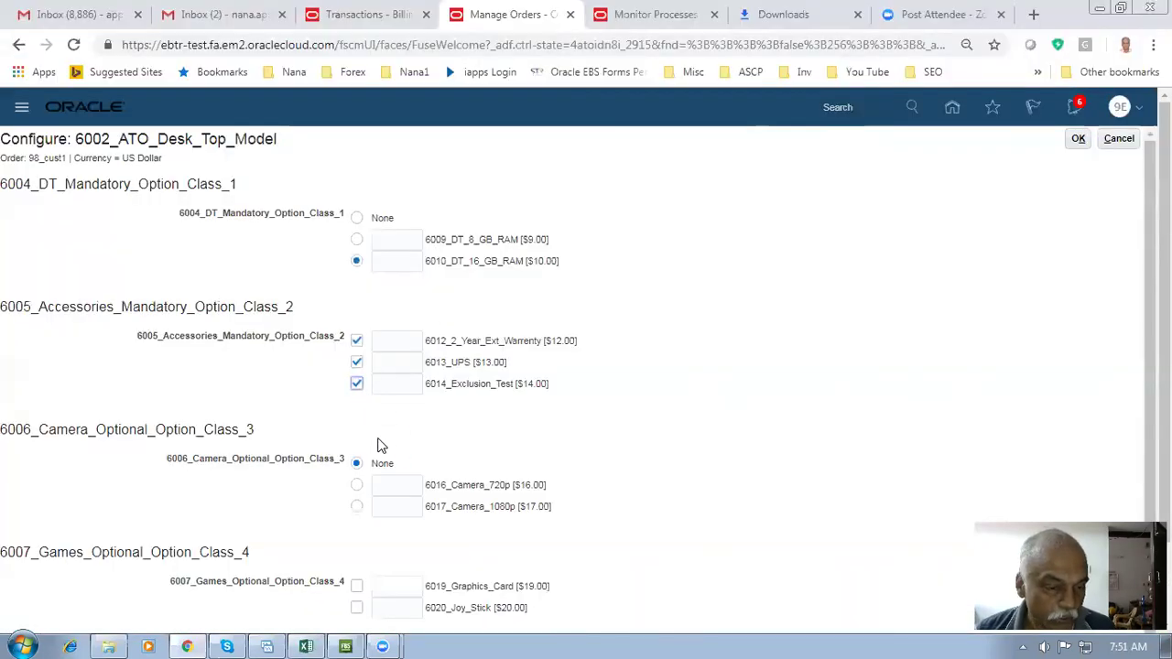
# Try 6016_Camera_720p and 6017_Camera_1080p, select 6019_Graphics_Card and 6020_Joy_Stick, and discard the 6002_ATO_Desk_Top_Model selections
pyautogui.hotkey('alt', 'Tab')
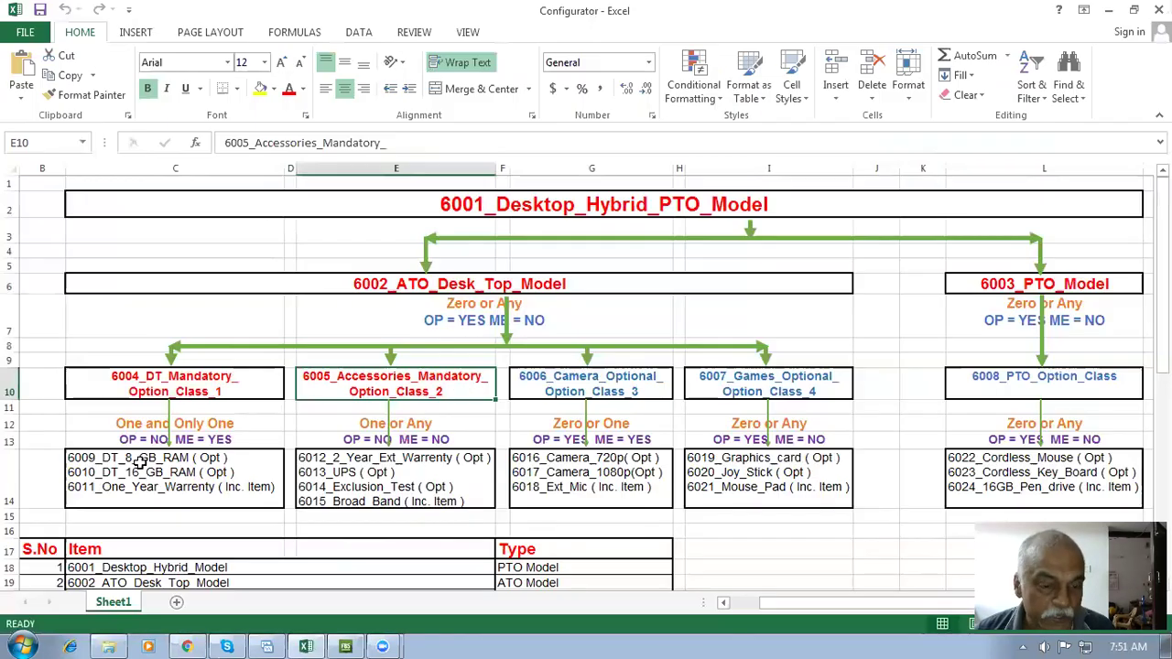
pyautogui.click(638, 439)
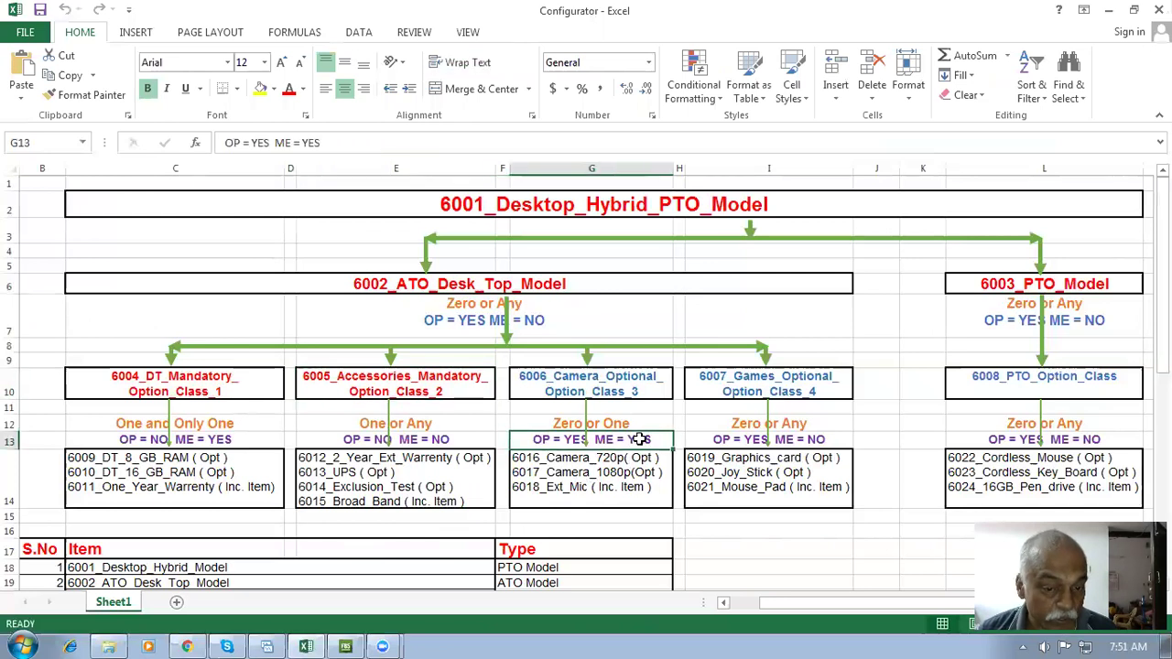
pyautogui.hotkey('alt', 'Tab')
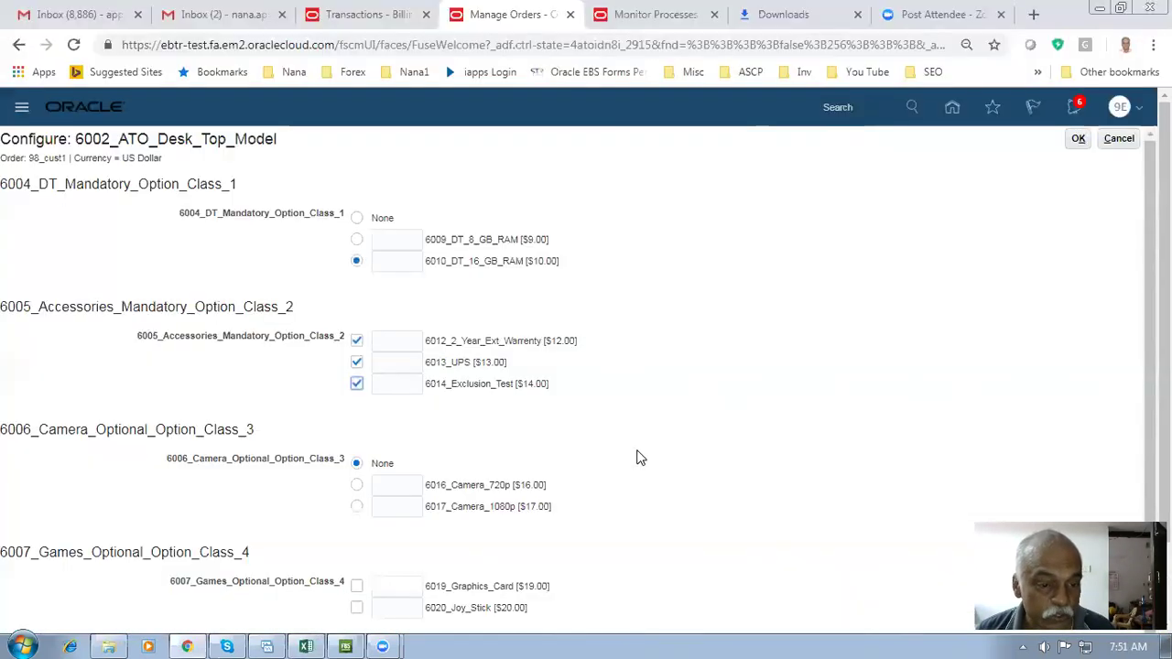
pyautogui.click(357, 485)
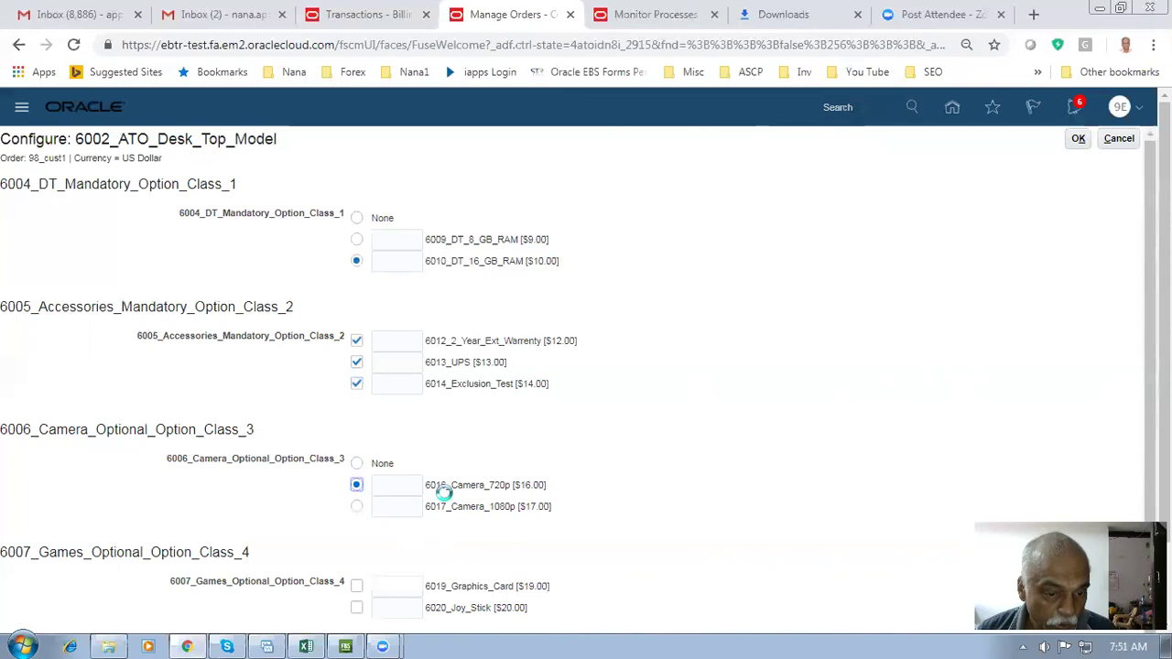
pyautogui.click(358, 509)
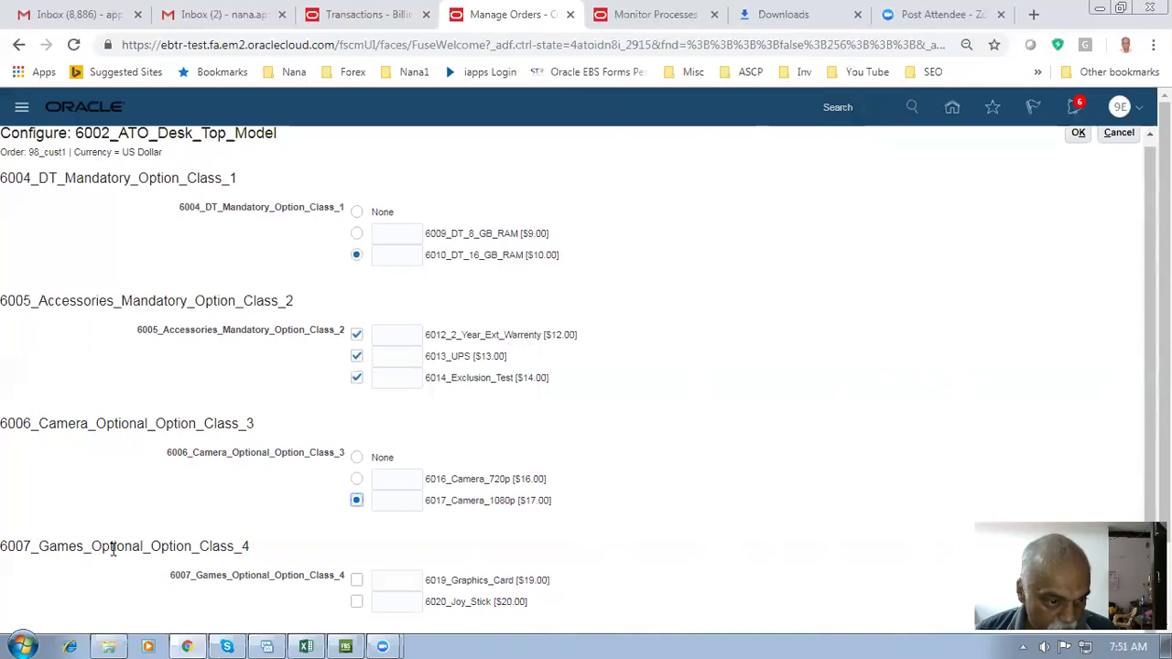
pyautogui.click(356, 580)
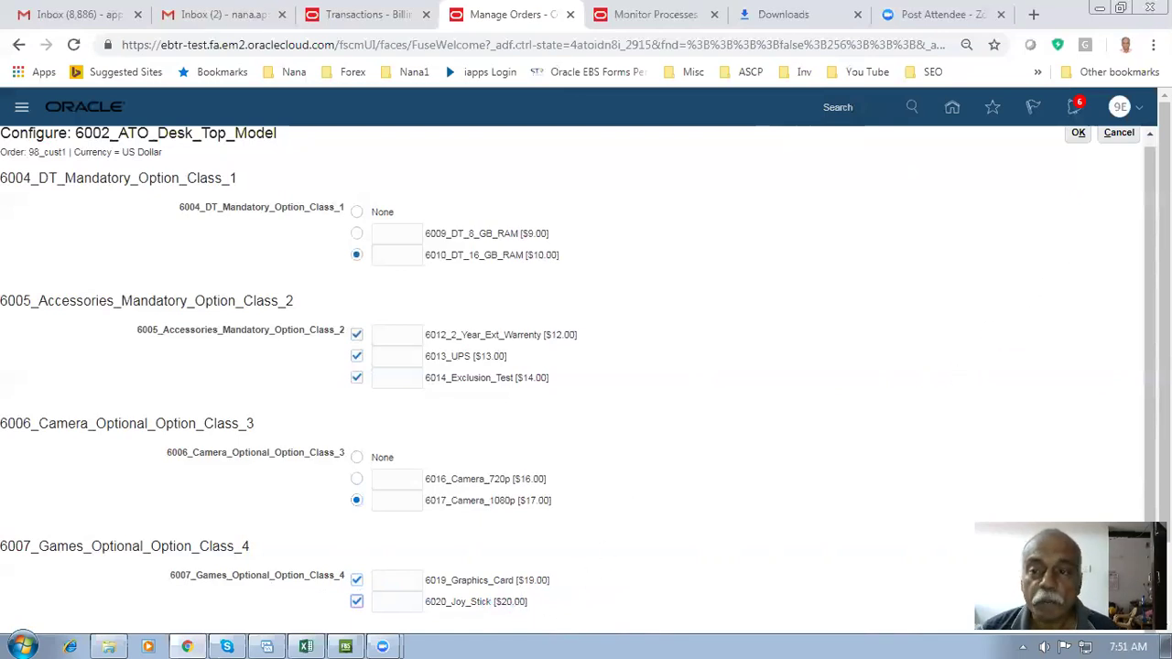
pyautogui.click(1117, 133)
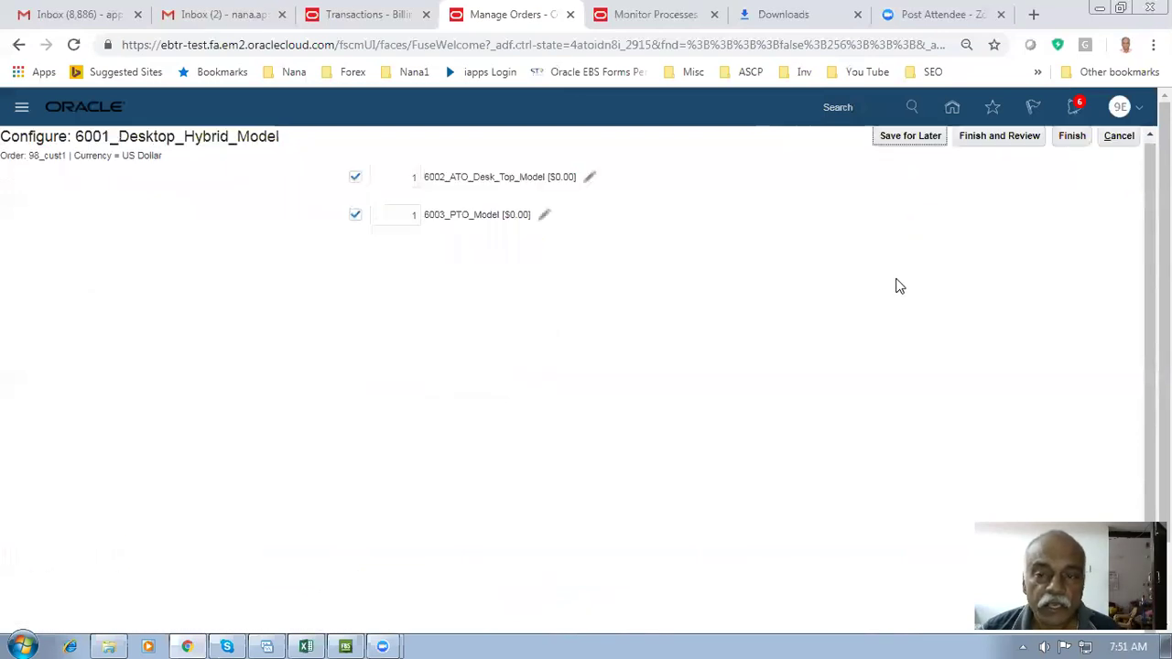
# Reopen the 6002_ATO_Desk_Top_Model configuration, compare the first options of its mandatory and optional classes with the Configurator workbook, and leave it without selections
pyautogui.click(590, 179)
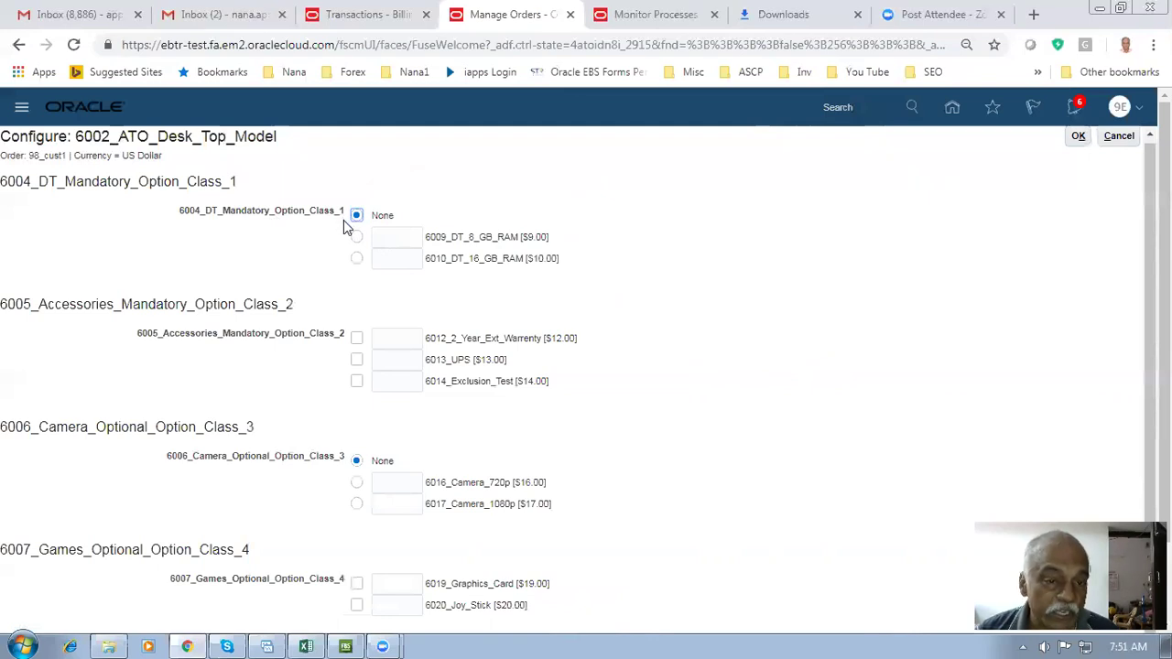
pyautogui.moveTo(457, 238); pyautogui.dragTo(518, 233)
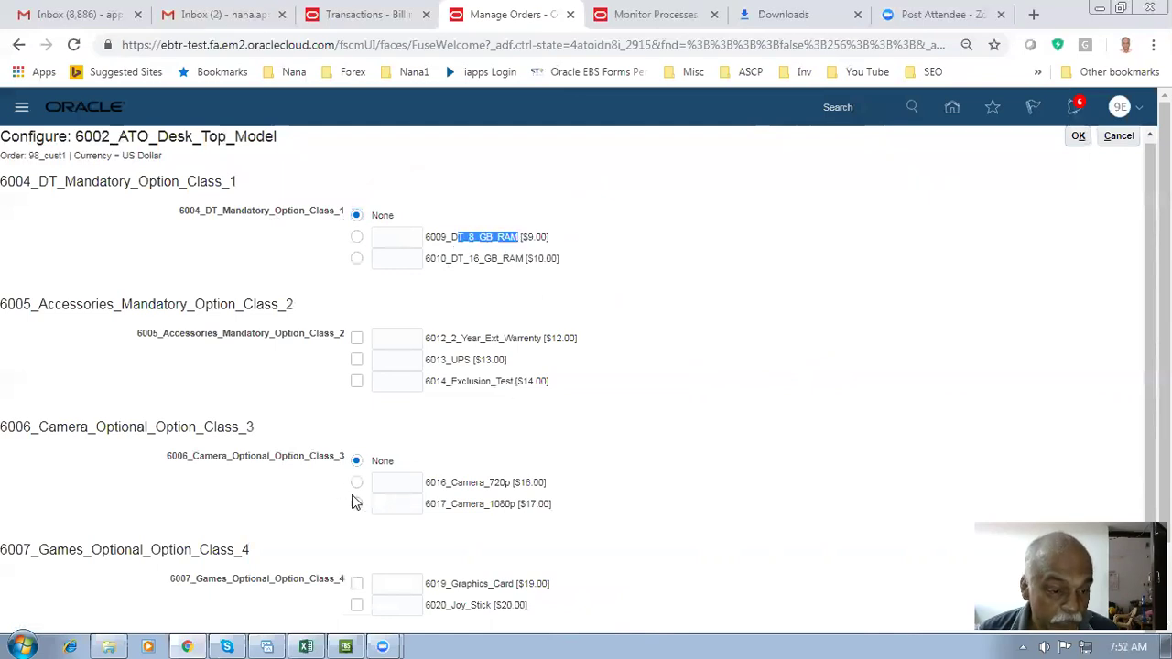
pyautogui.moveTo(440, 481); pyautogui.dragTo(538, 482)
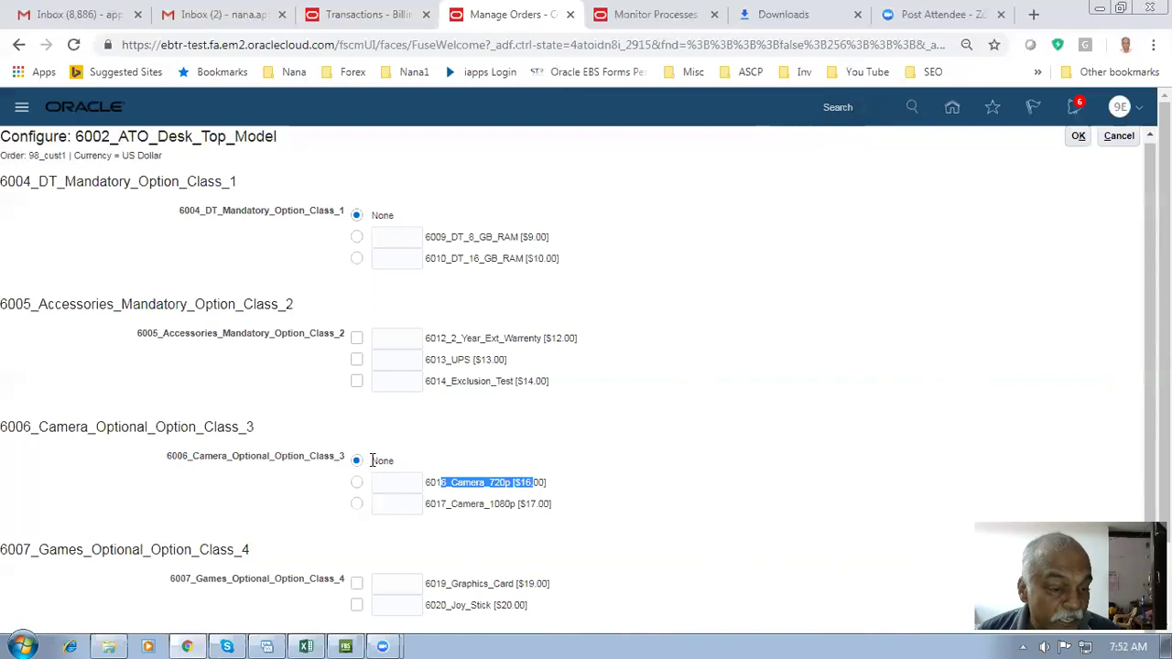
pyautogui.click(561, 477)
pyautogui.moveTo(436, 236); pyautogui.dragTo(522, 238)
pyautogui.moveTo(455, 481); pyautogui.dragTo(524, 482)
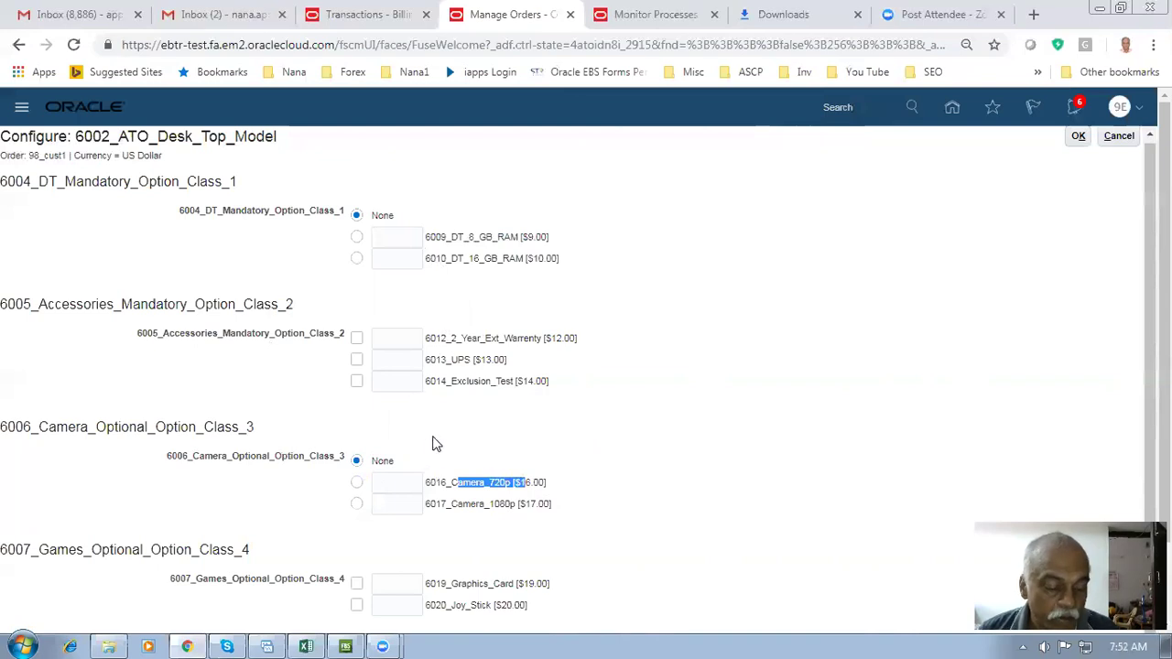
pyautogui.hotkey('alt', 'Tab')
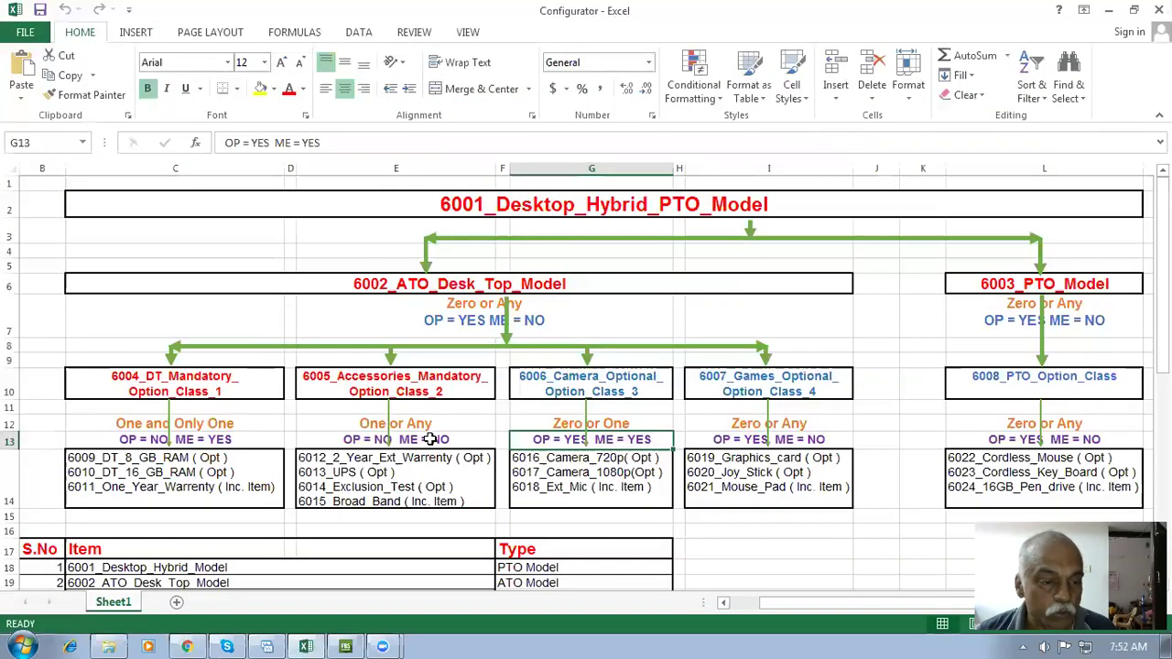
pyautogui.click(144, 388)
pyautogui.click(389, 387)
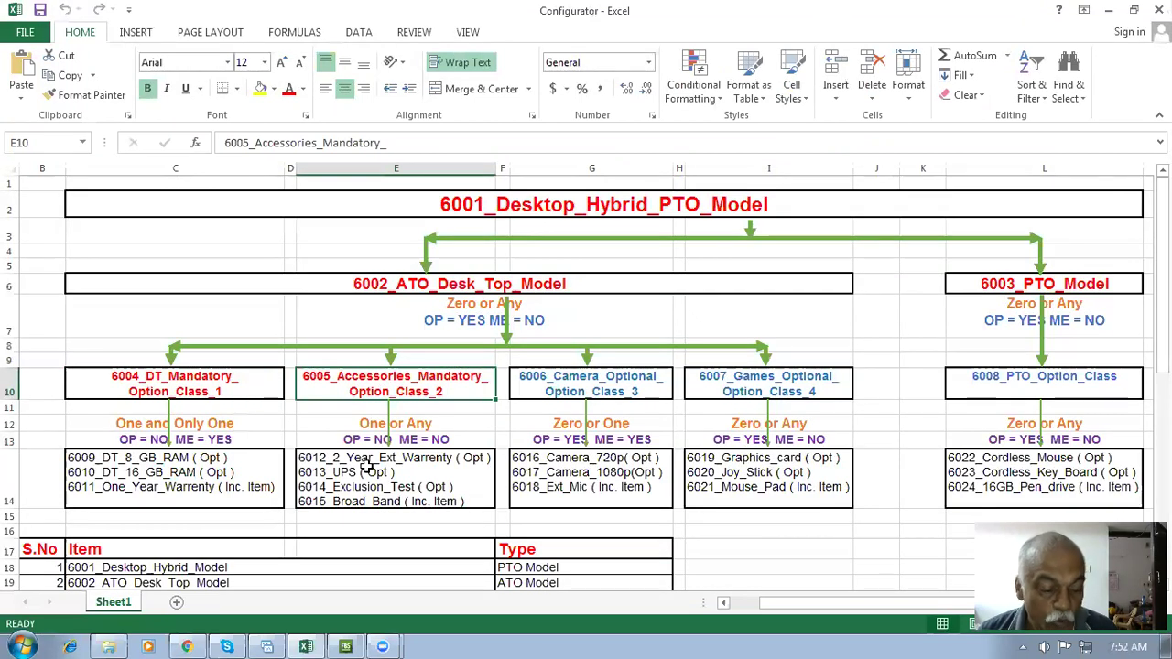
pyautogui.hotkey('alt', 'Tab')
pyautogui.click(1105, 134)
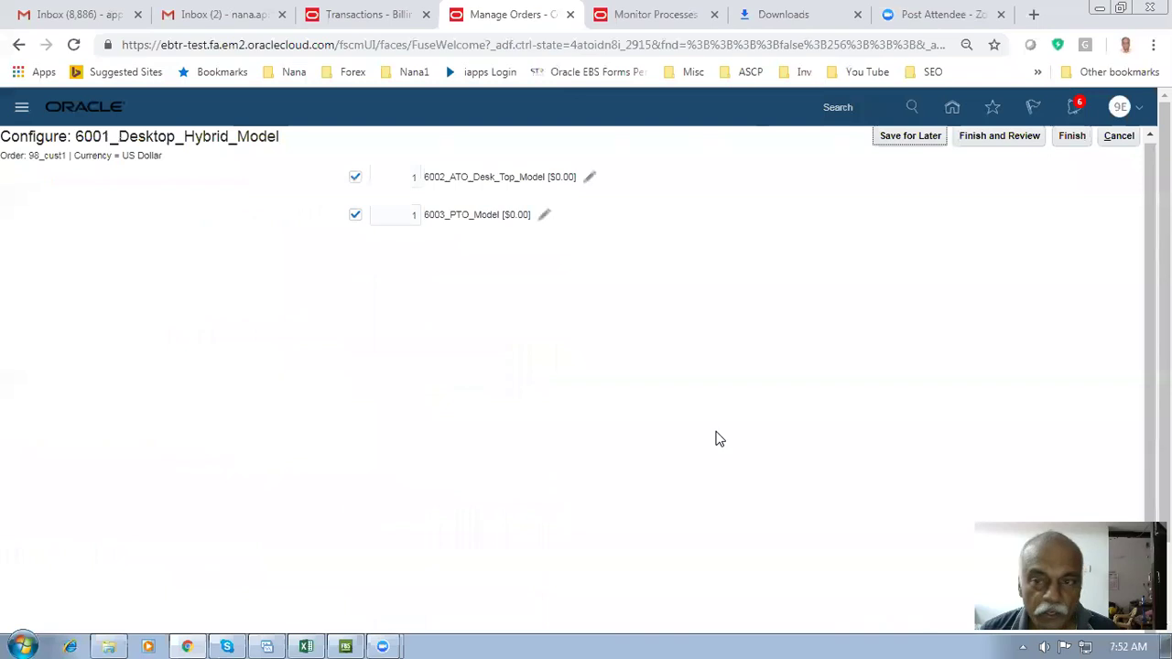
# Finish and review the 6001_Desktop_Hybrid_Model configuration, compare its included options with the Configurator workbook, and accept it
pyautogui.click(1014, 138)
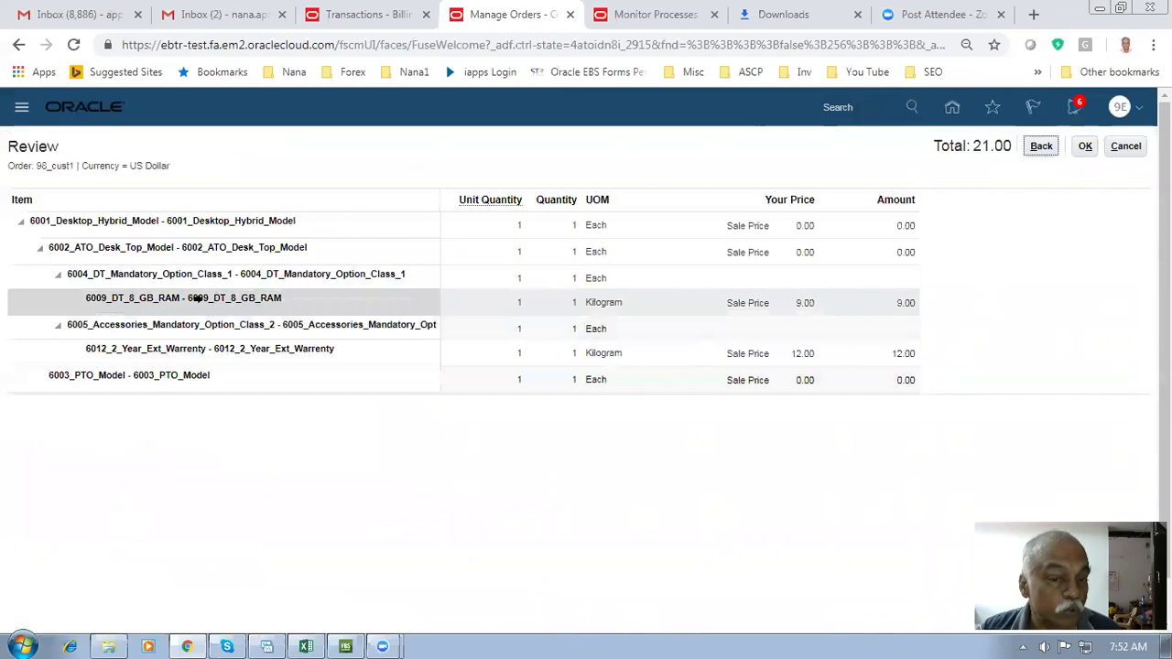
pyautogui.hotkey('alt', 'Tab')
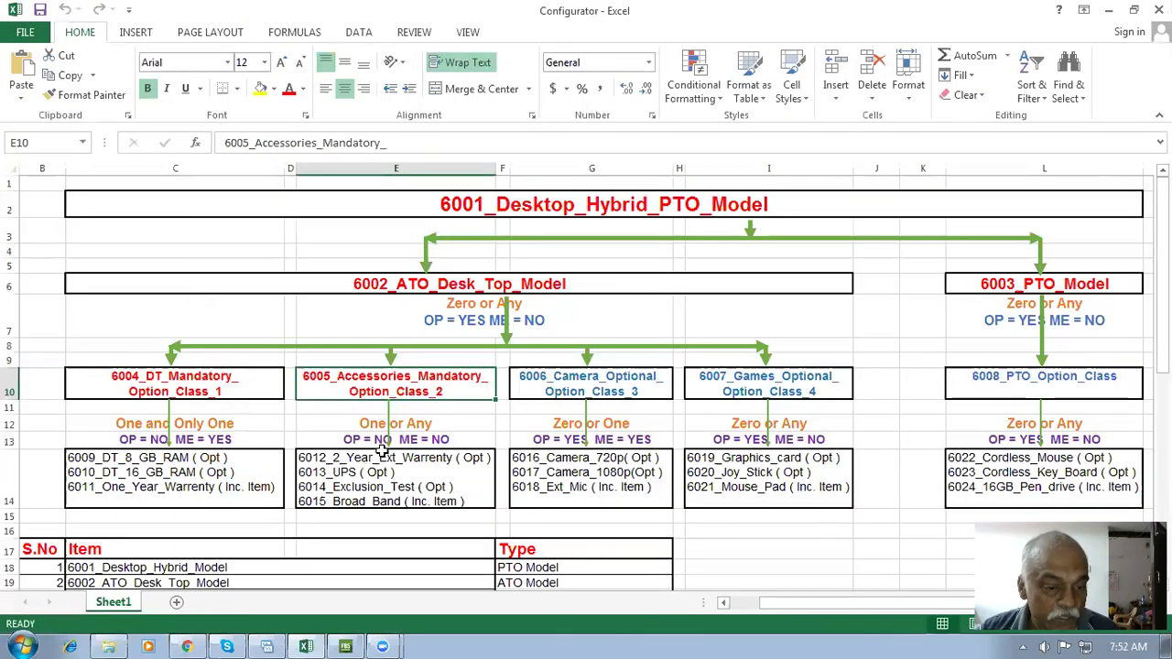
pyautogui.hotkey('alt', 'Tab')
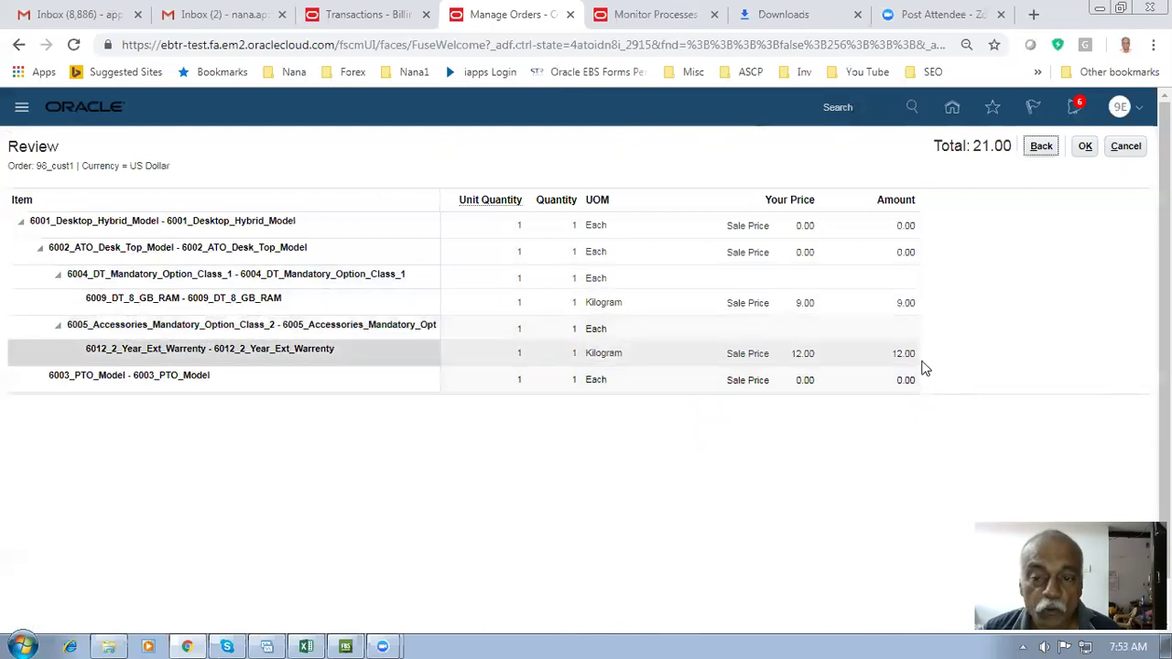
pyautogui.click(1085, 145)
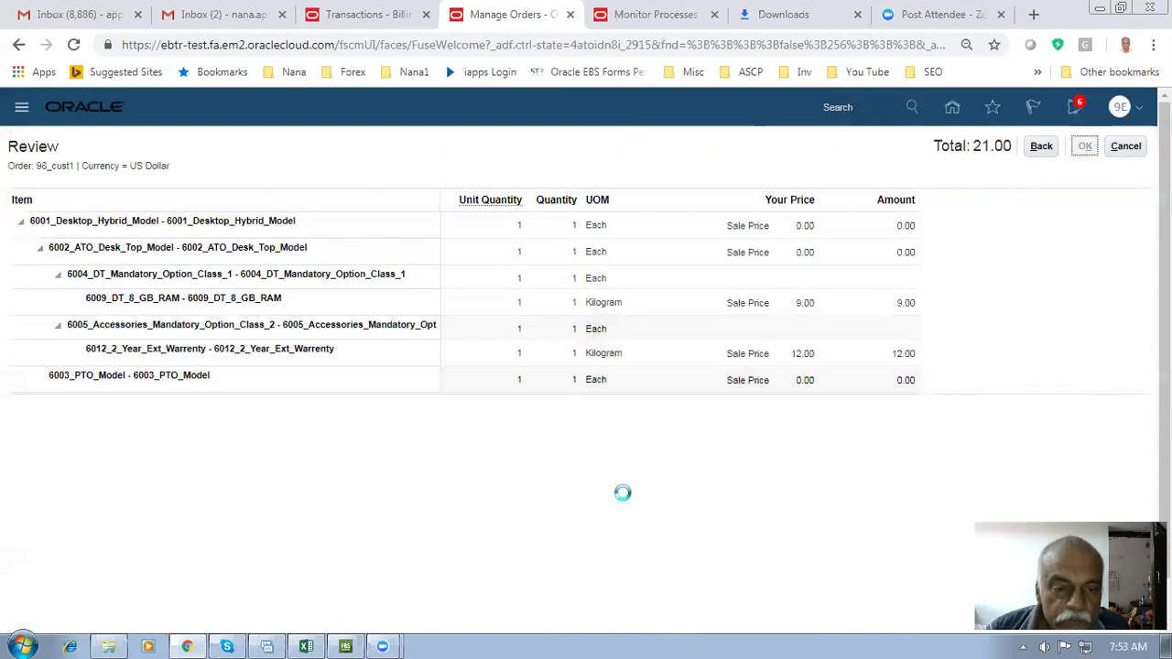
# Examine the full component list of the 6001_Desktop_Hybrid_Model order line, including quantities and prices, and return to the order
pyautogui.scroll(-1, 625, 500)
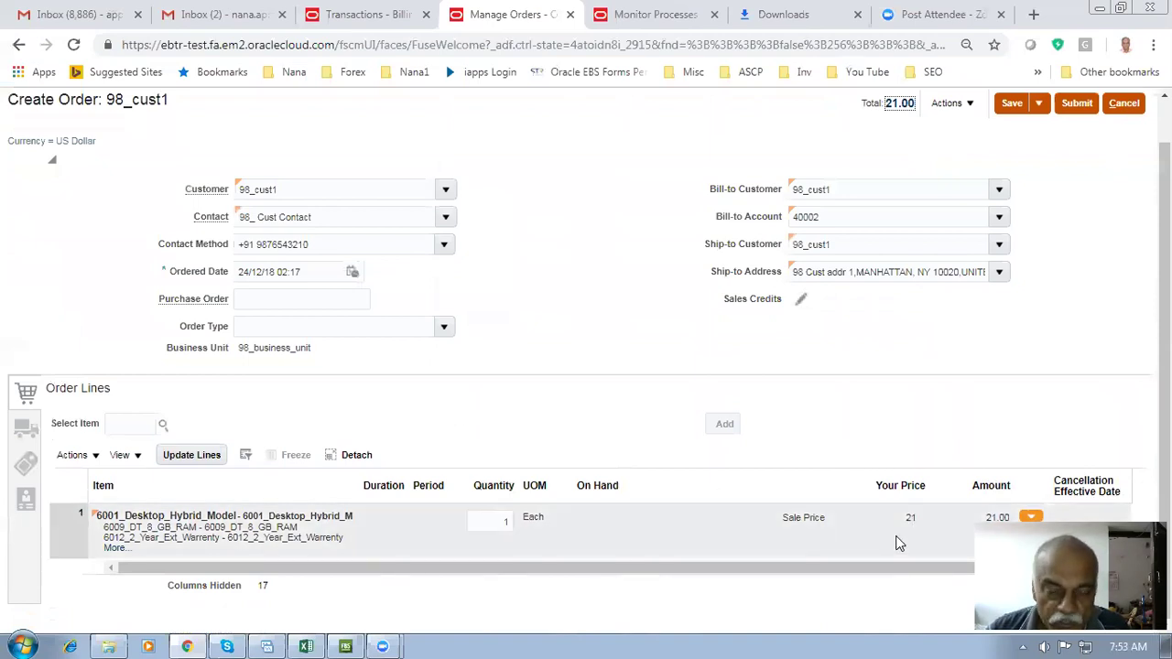
pyautogui.click(111, 552)
pyautogui.click(111, 549)
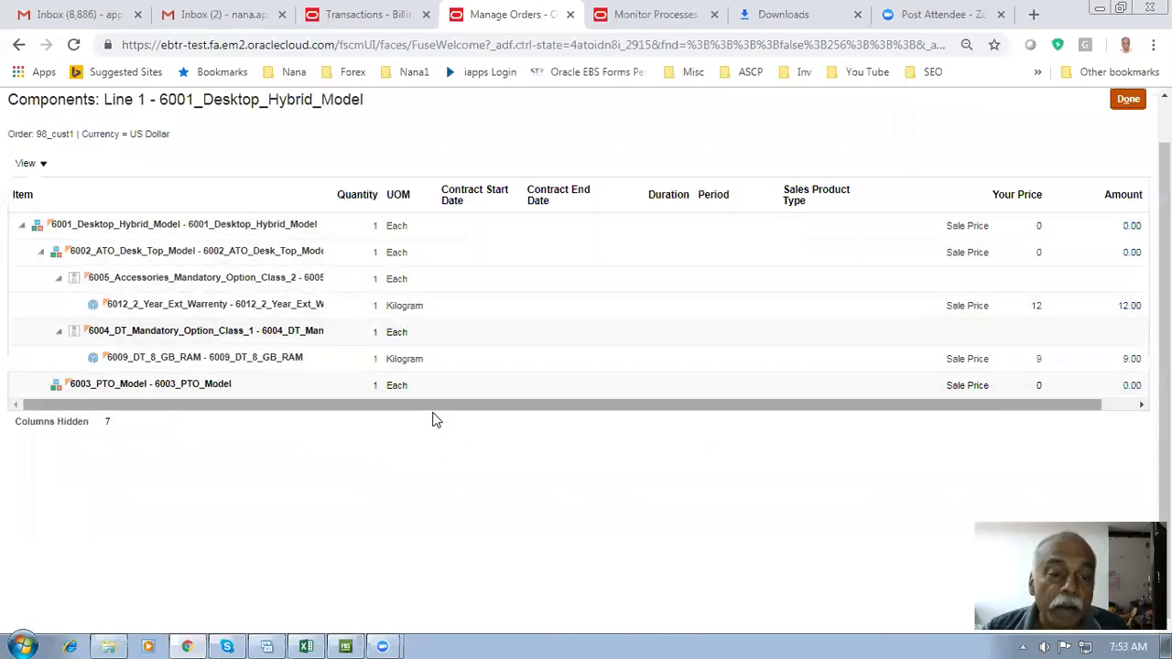
pyautogui.moveTo(412, 405); pyautogui.dragTo(593, 434)
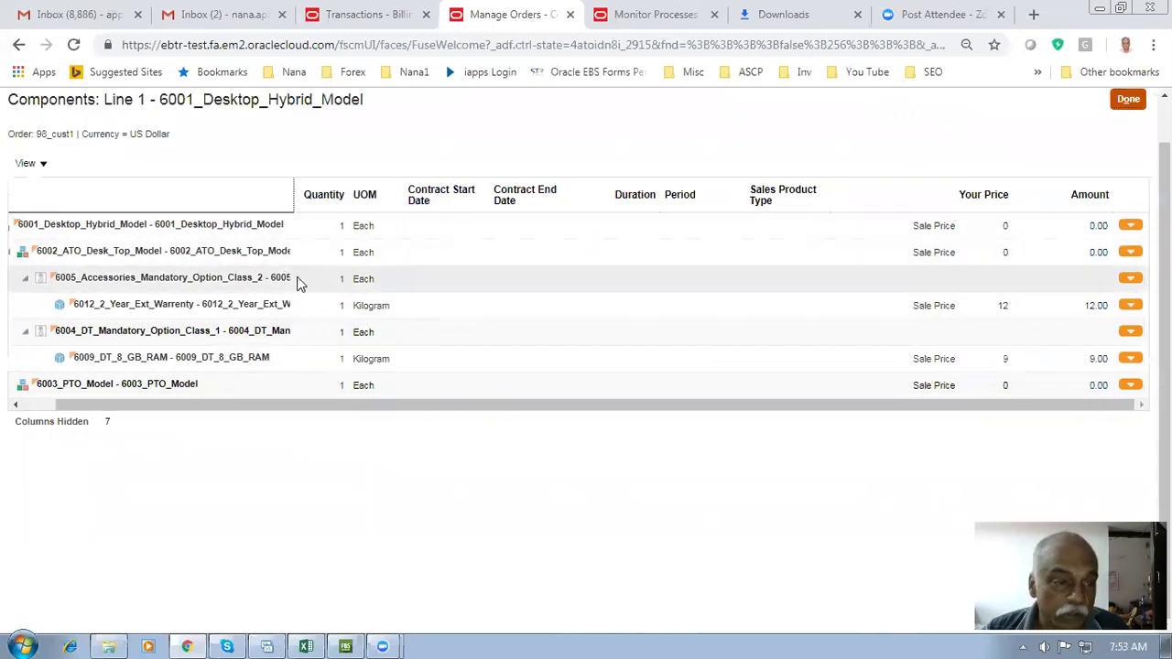
pyautogui.click(1126, 99)
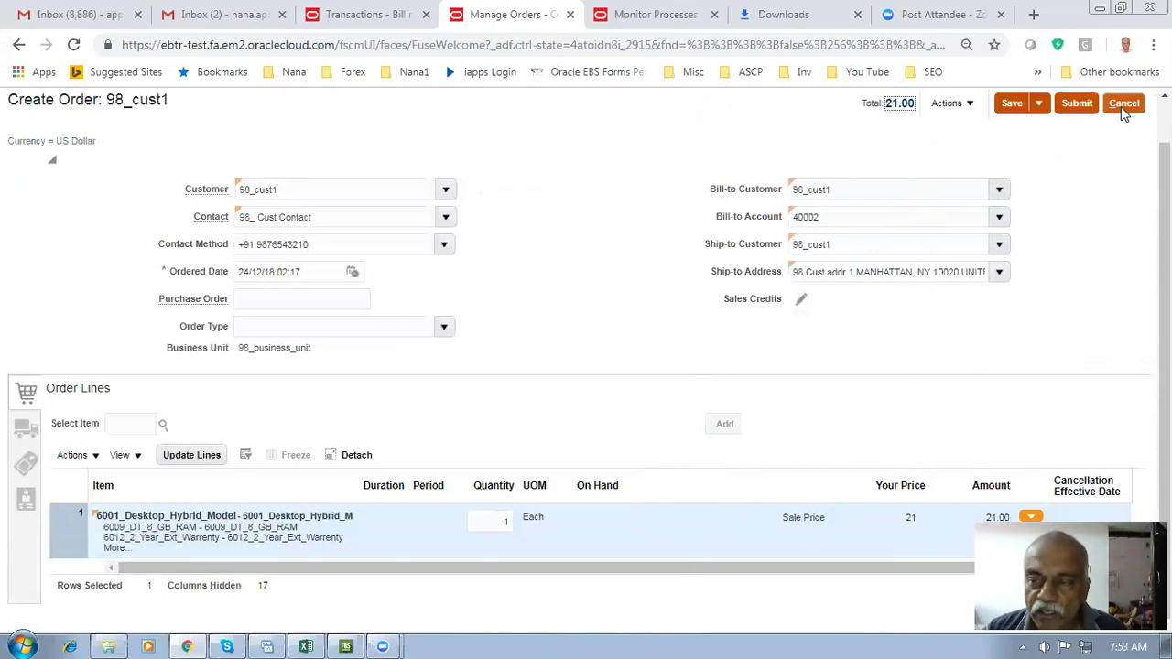
pyautogui.click(183, 457)
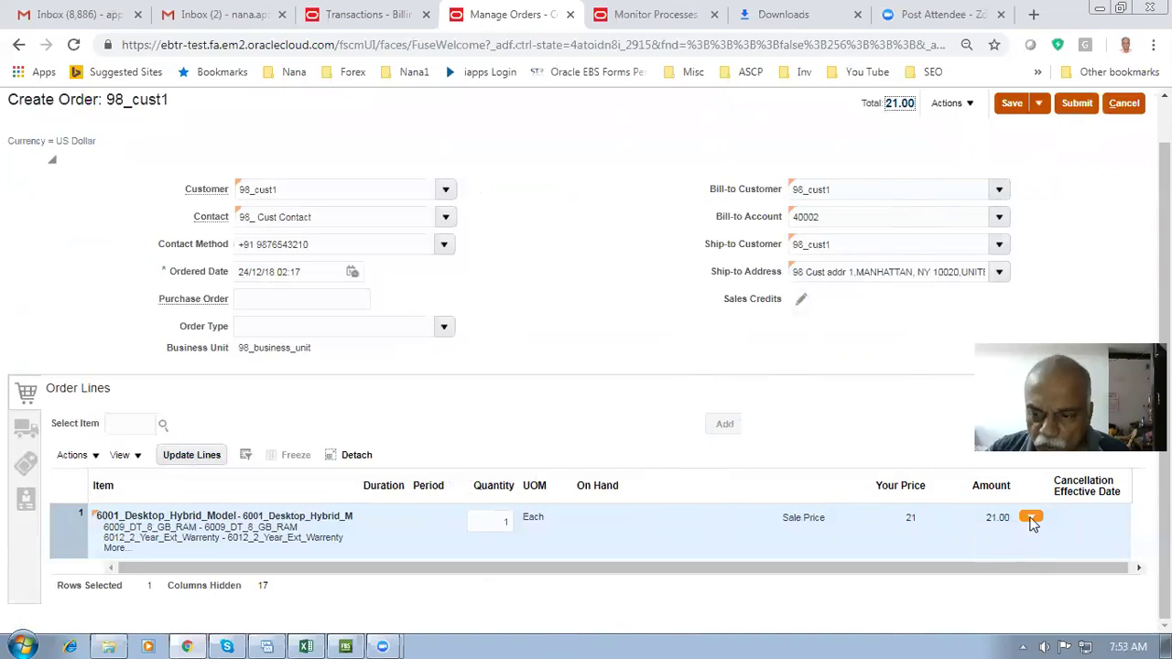
# Cancel the unsaved order for 98_cust1 and discard its changes
pyautogui.click(998, 568)
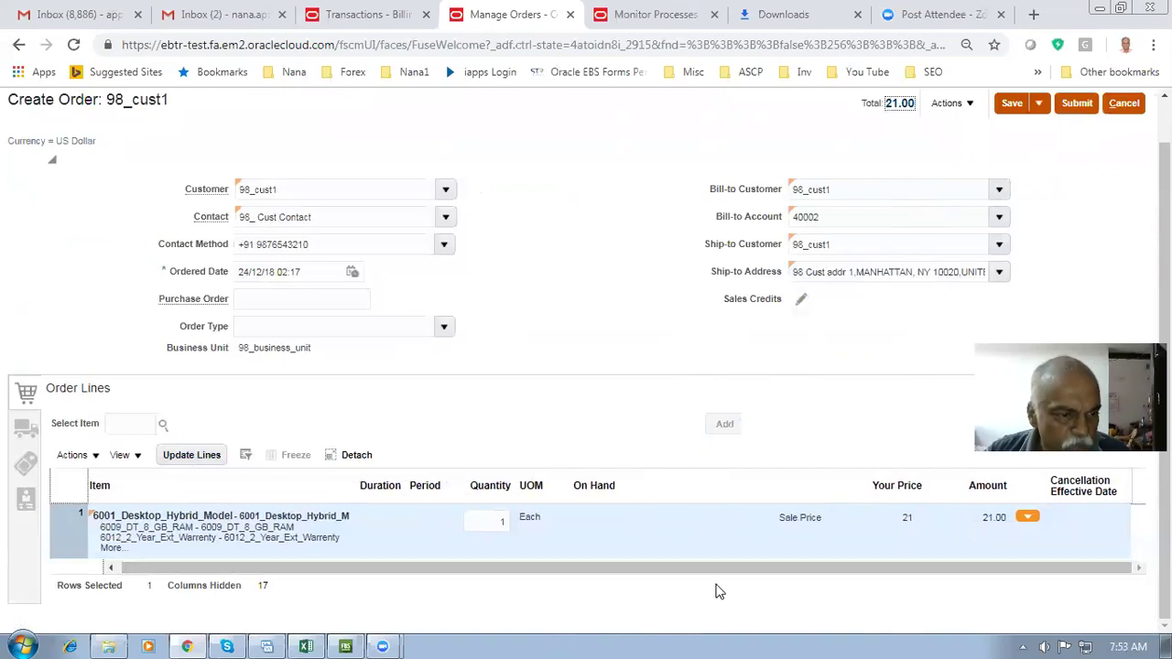
pyautogui.click(1029, 519)
pyautogui.click(722, 426)
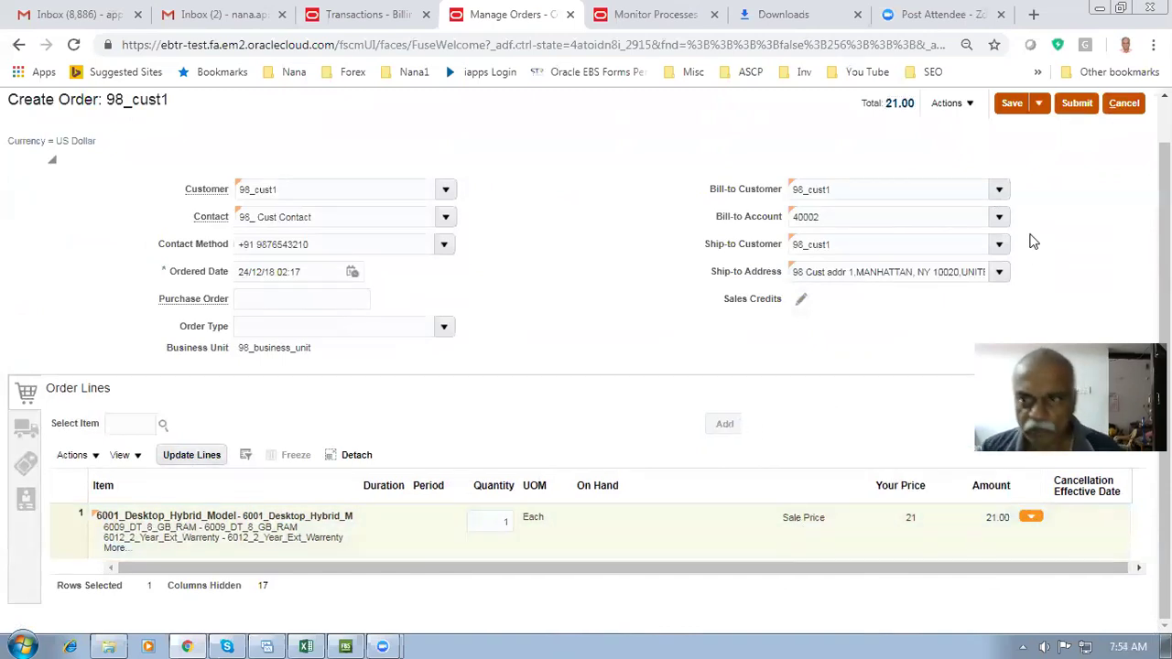
pyautogui.click(1124, 104)
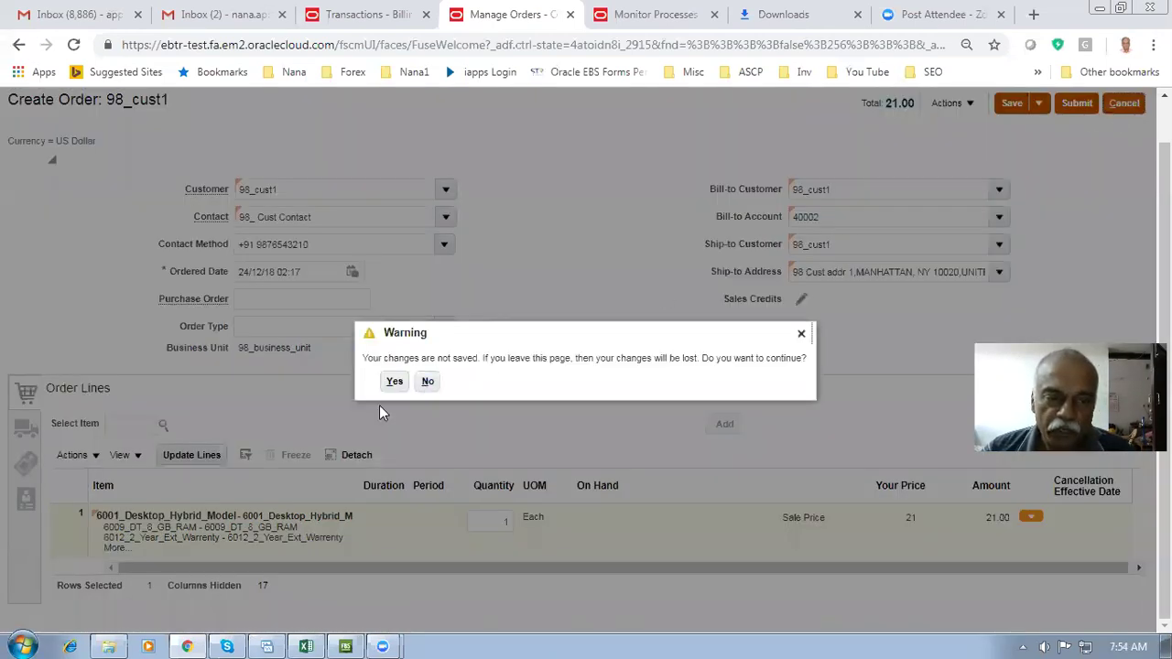
pyautogui.click(395, 383)
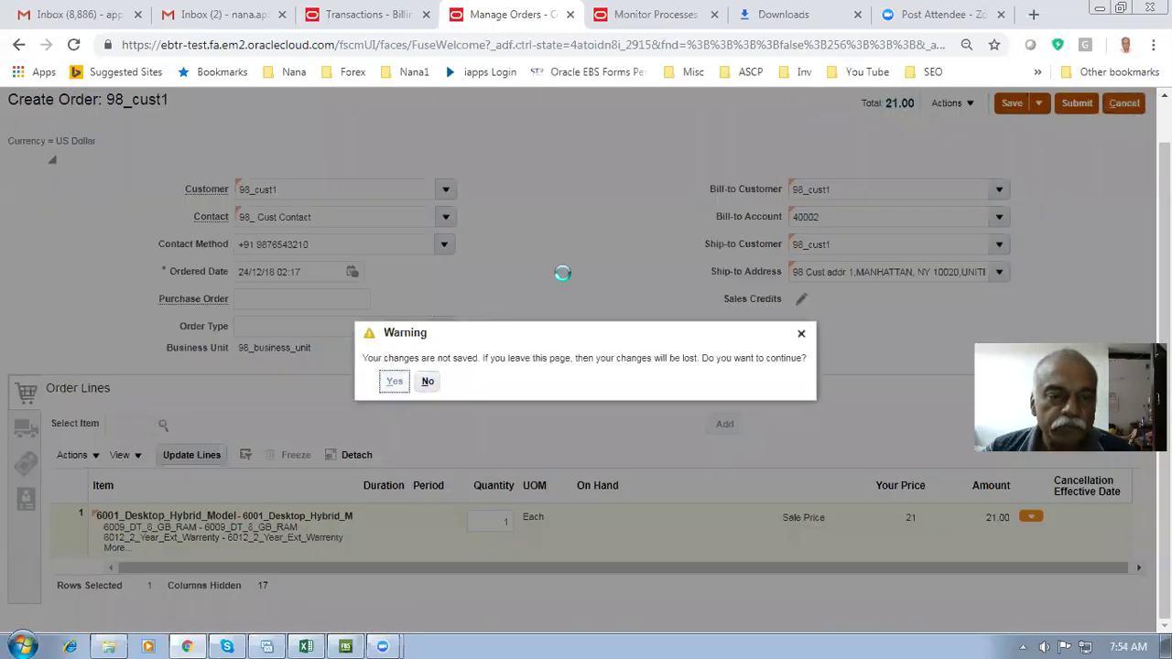
# Start a new order for customer 98_cust1
pyautogui.click(1103, 108)
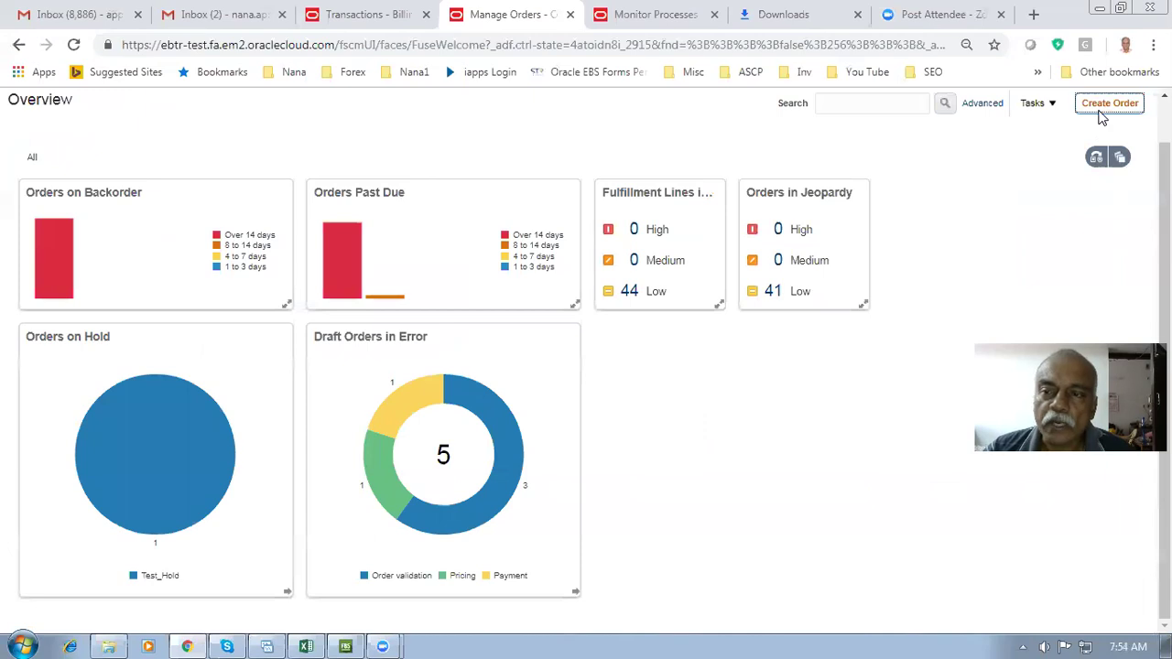
pyautogui.click(314, 188)
pyautogui.write('98_')
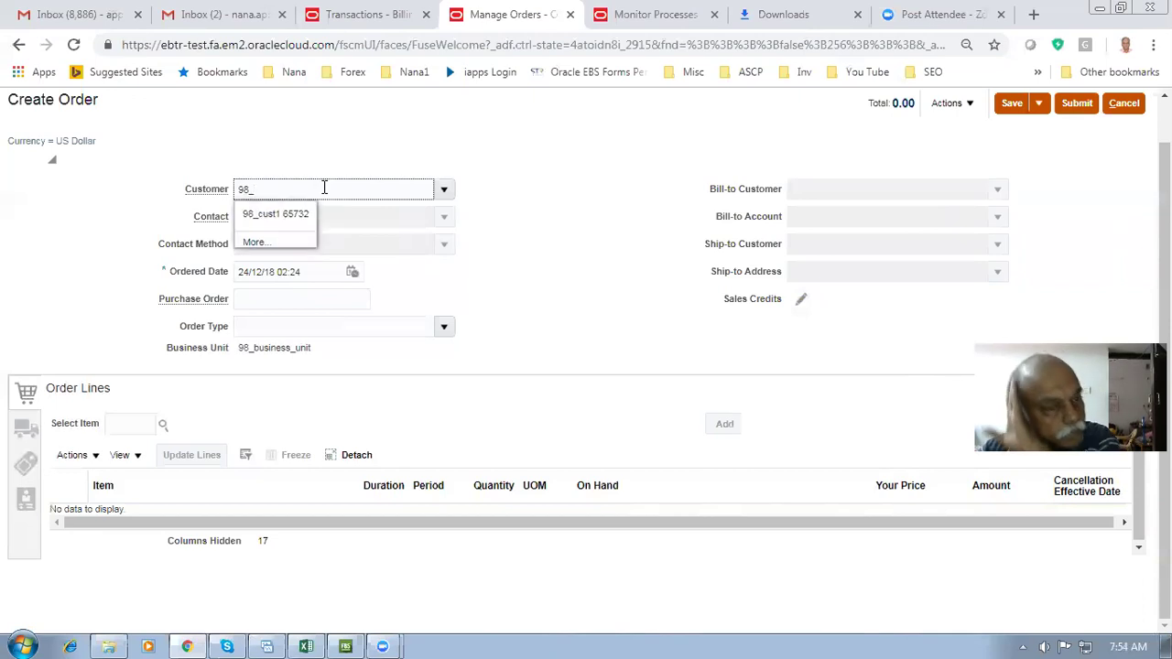
pyautogui.click(295, 216)
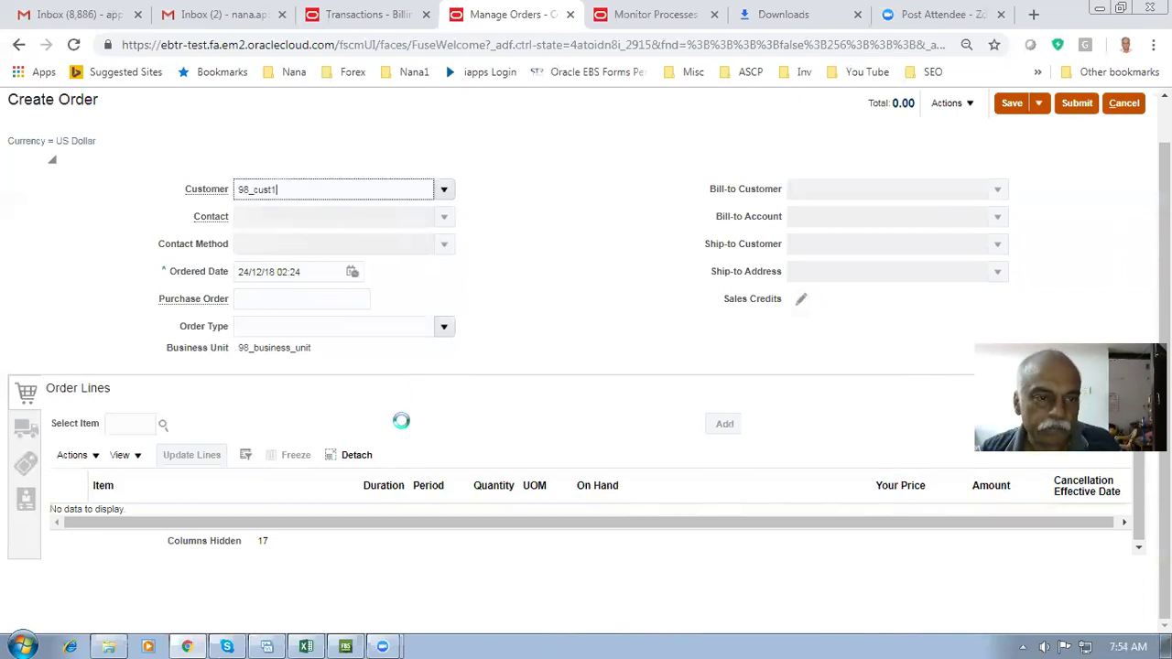
# Select item 6001_Desktop_Hybrid_Model for the order lines and open its configuration
pyautogui.click(120, 425)
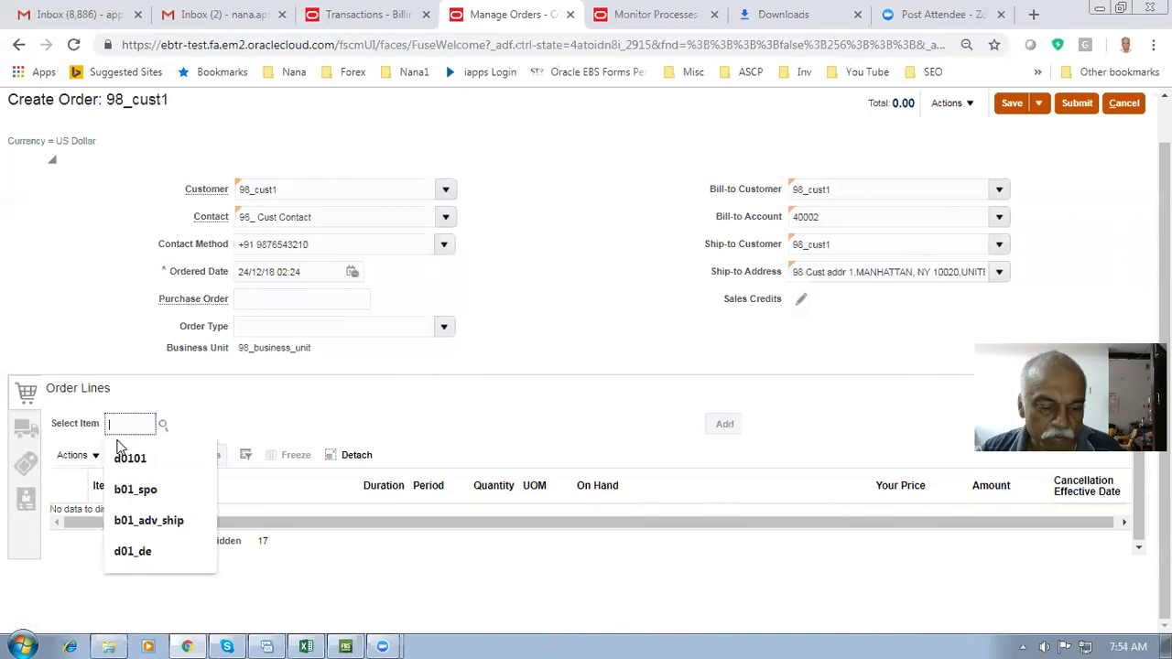
pyautogui.write('6001_Des')
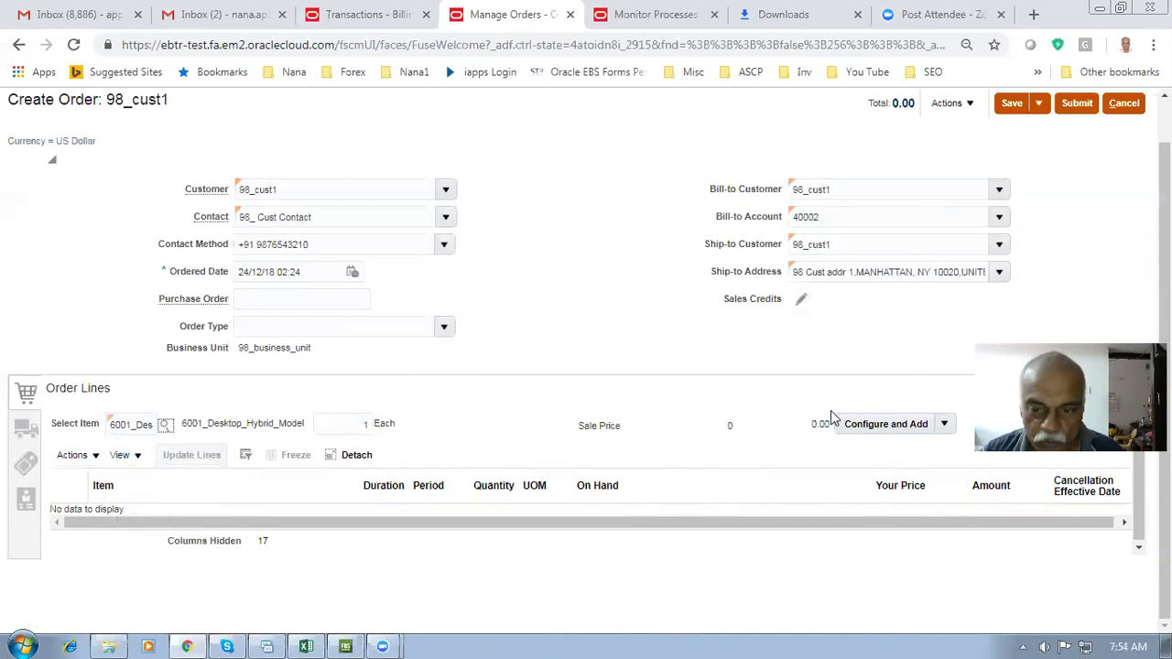
pyautogui.click(909, 427)
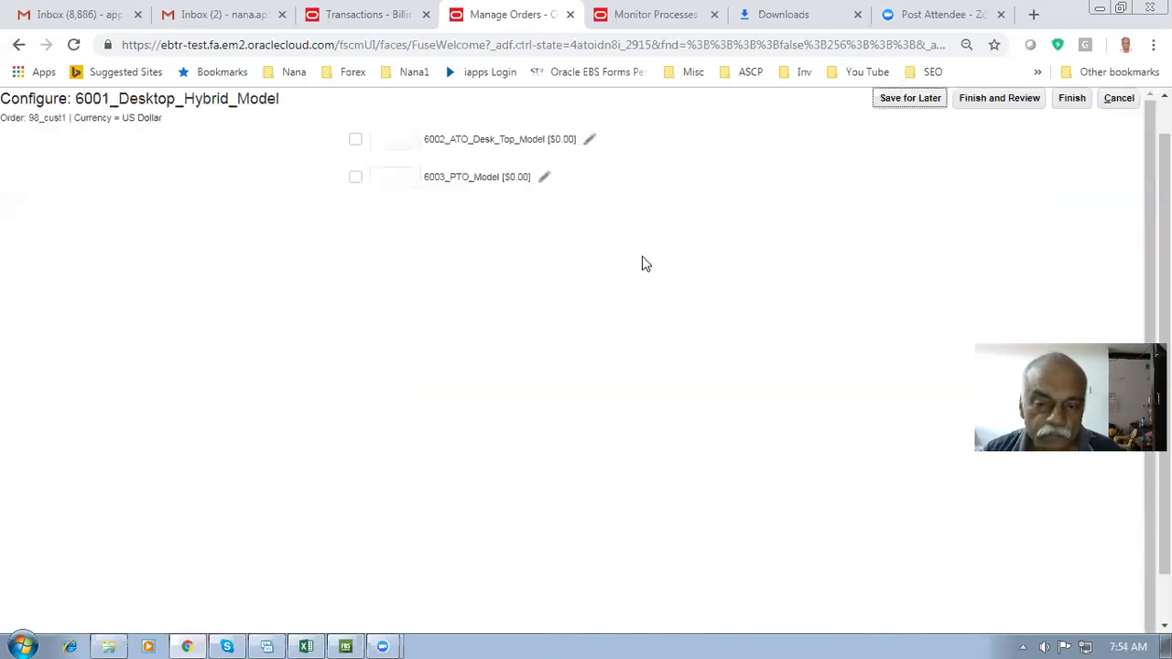
# Include 6002_ATO_Desk_Top_Model and 6003_PTO_Model in the configuration with a quantity of 1 each
pyautogui.click(356, 139)
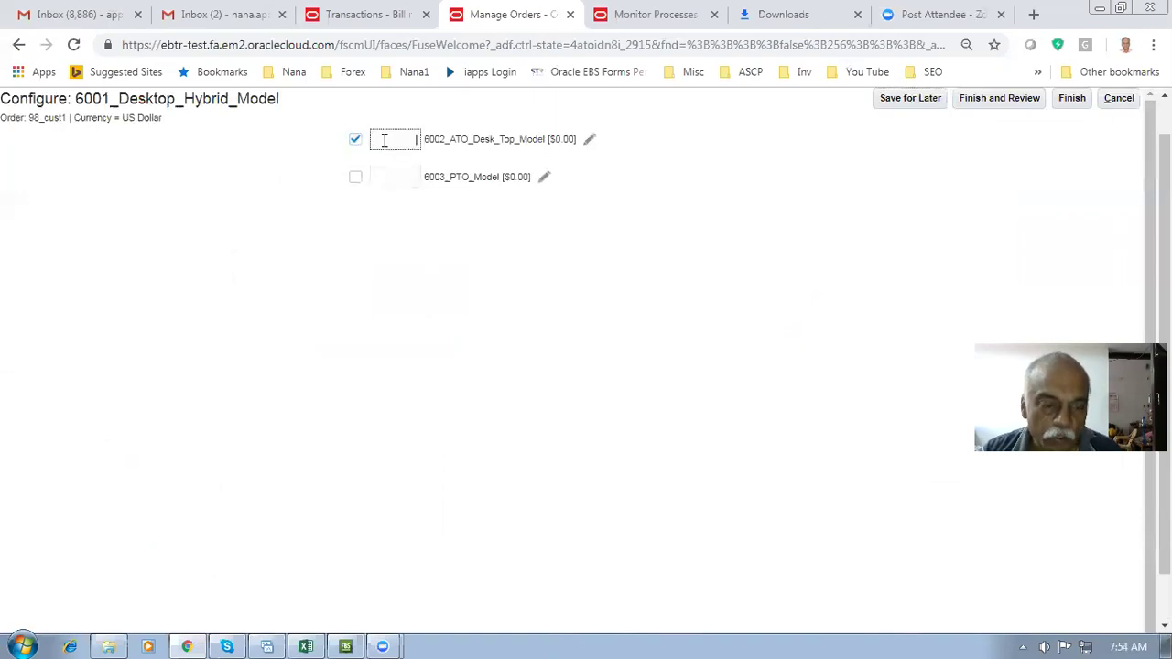
pyautogui.click(384, 140)
pyautogui.click(355, 176)
pyautogui.click(385, 176)
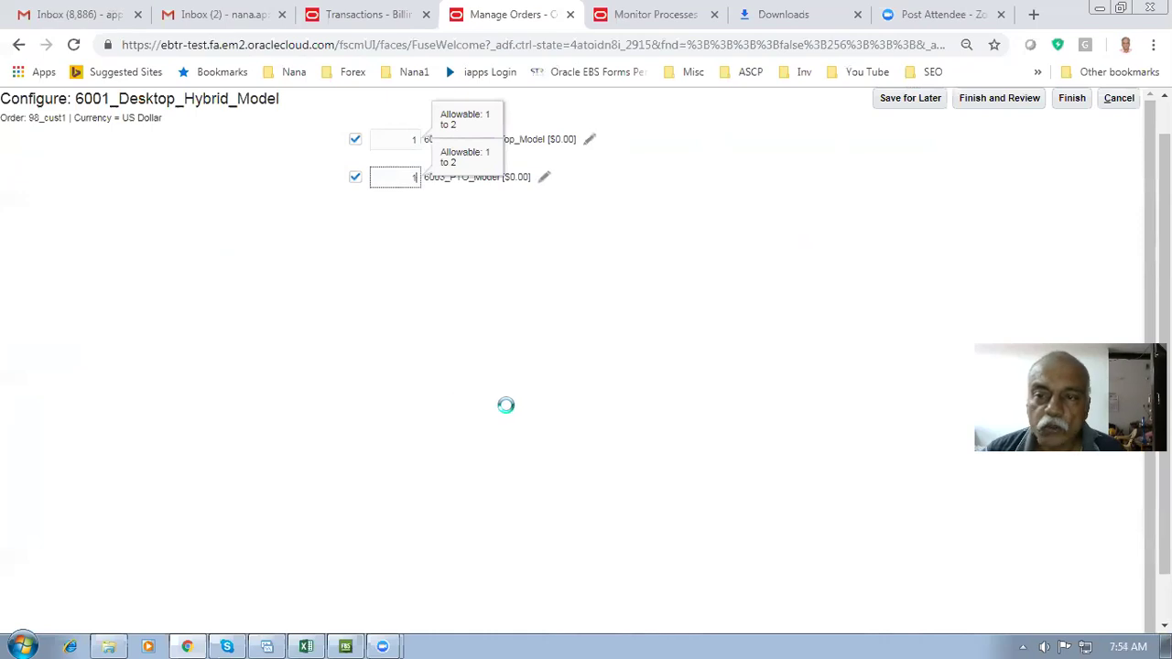
# Configure 6002_ATO_Desk_Top_Model with 6009_DT_8_GB_RAM, 6012_2_Year_Ext_Warrenty, 6016_Camera_720p and 6019_Graphics_Card, and accept the selections
pyautogui.click(591, 142)
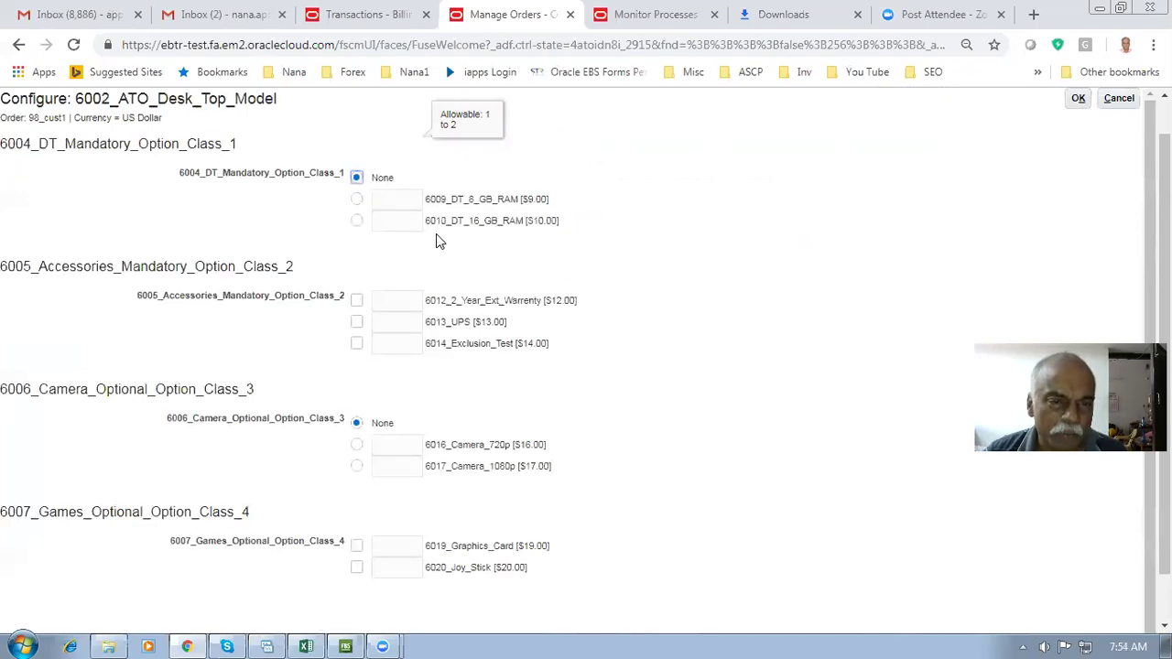
pyautogui.click(357, 201)
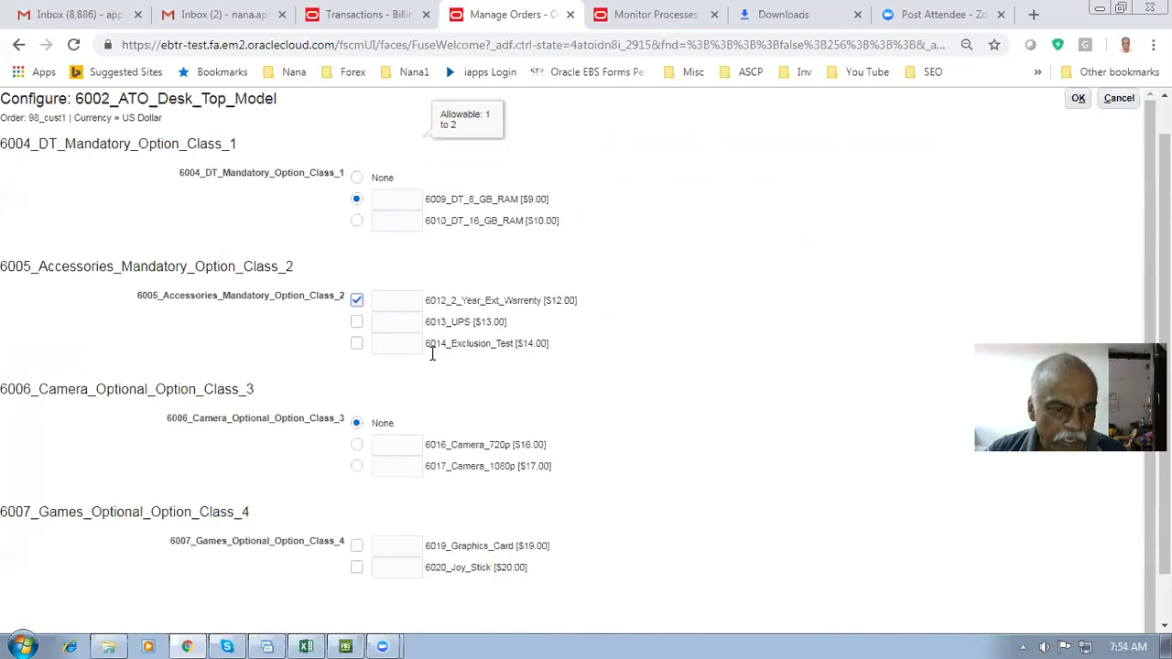
pyautogui.click(357, 445)
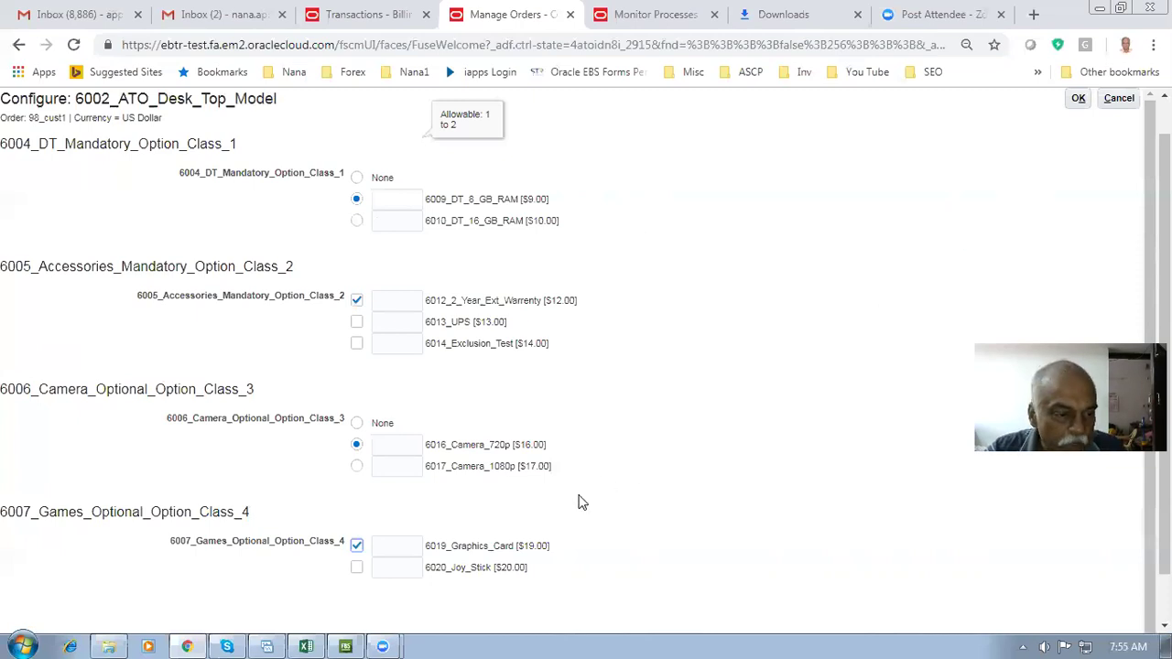
pyautogui.scroll(-1, 80, 544)
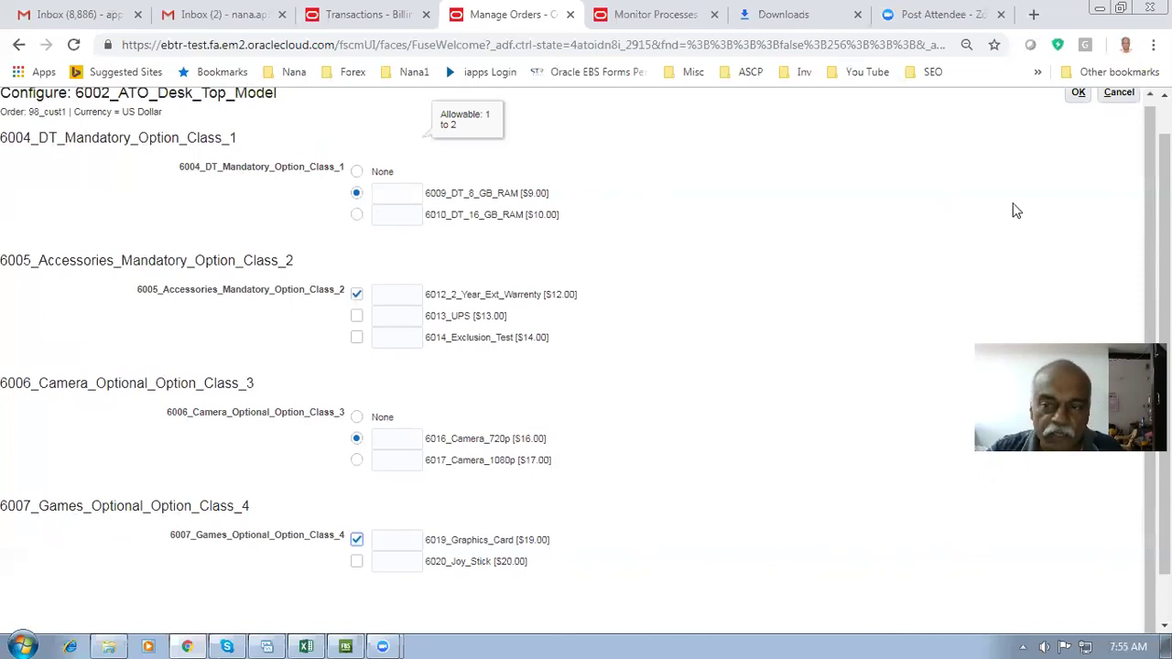
pyautogui.click(1079, 93)
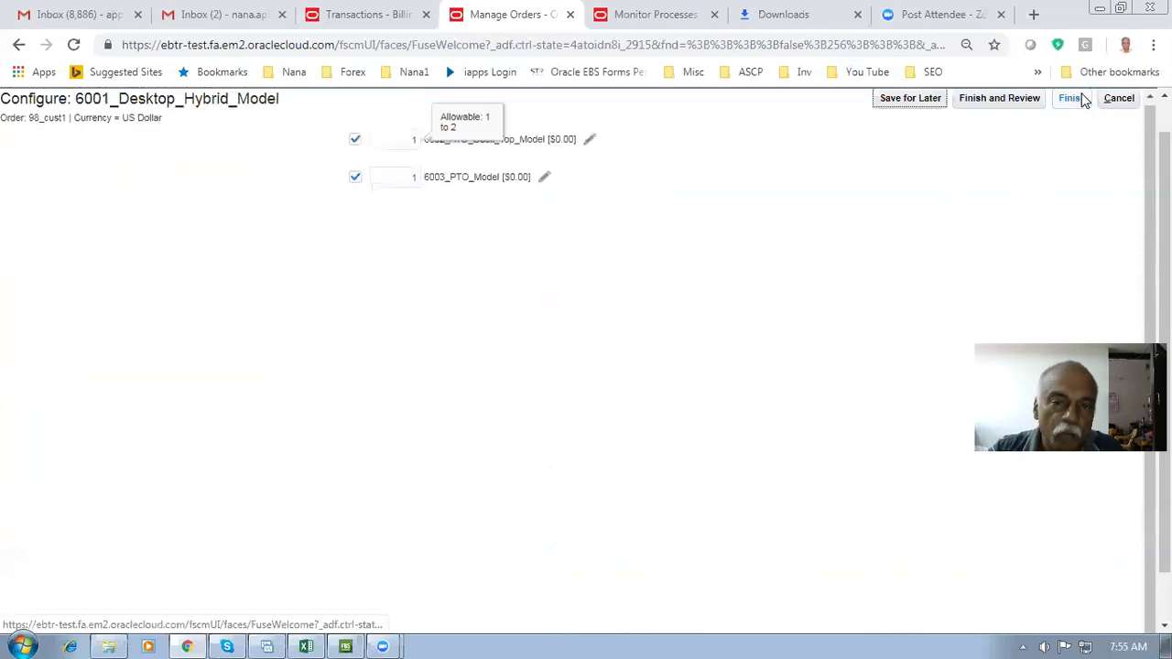
# Open the 6003_PTO_Model configuration and select 6022_Cordless_Mouse
pyautogui.click(398, 177)
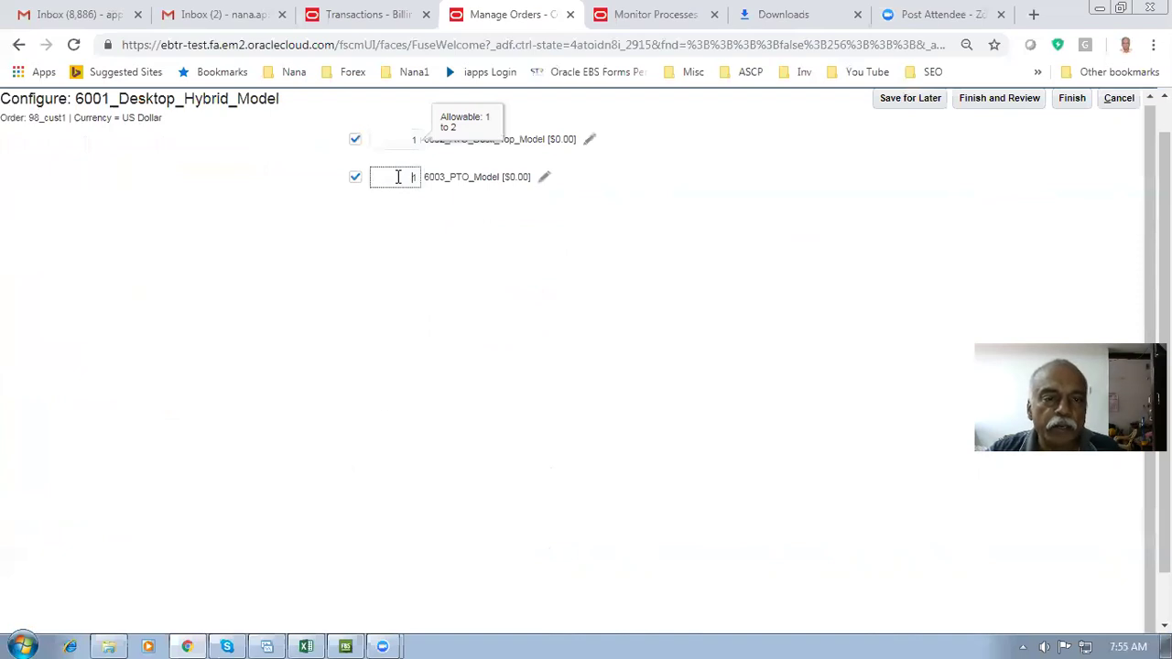
pyautogui.click(414, 138)
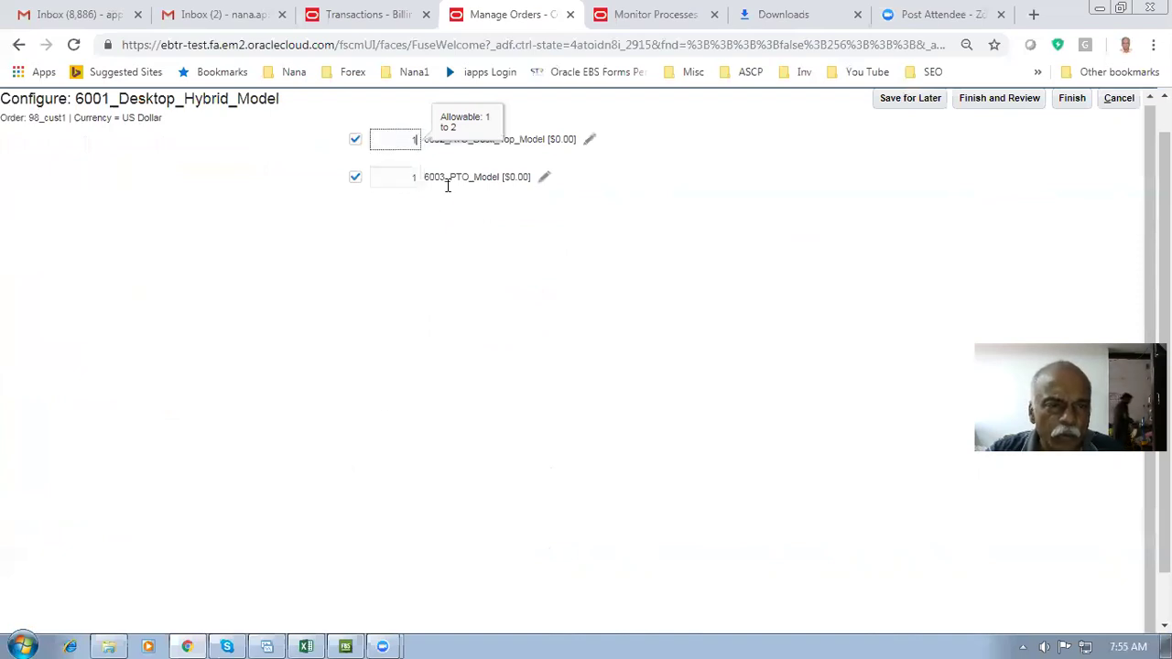
pyautogui.click(544, 177)
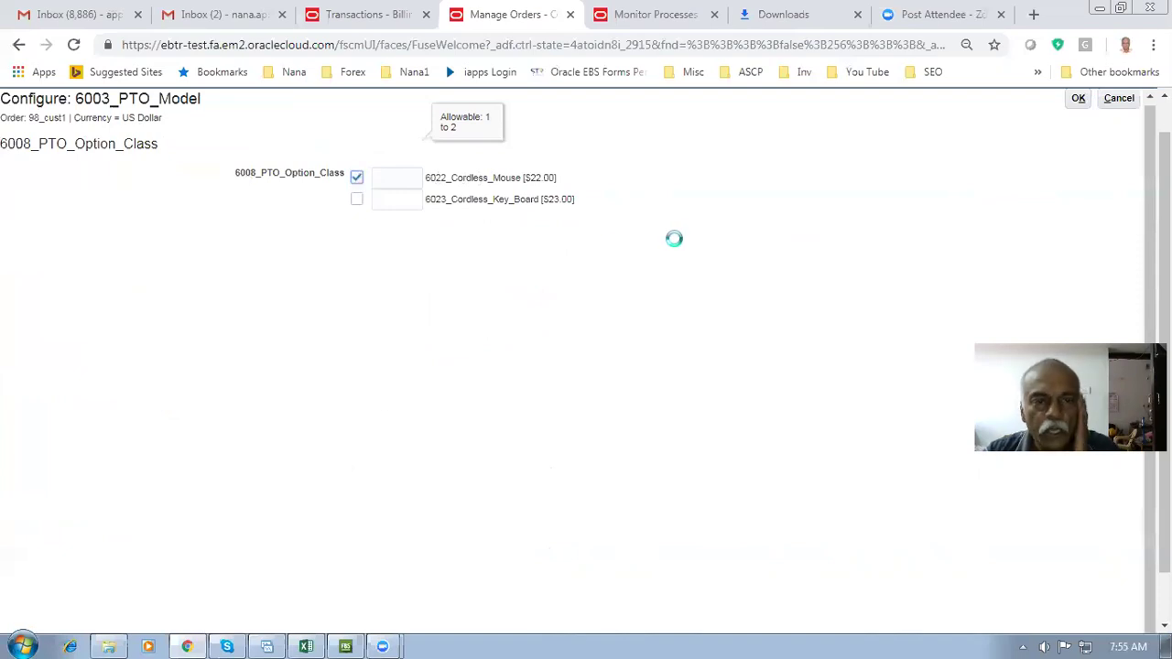
# Switch to the Configurator workbook in Excel and examine the optional and included items of 6008_PTO_Option_Class and 6007_Games_Optional_Option_Class_4
pyautogui.hotkey('alt', 'Tab')
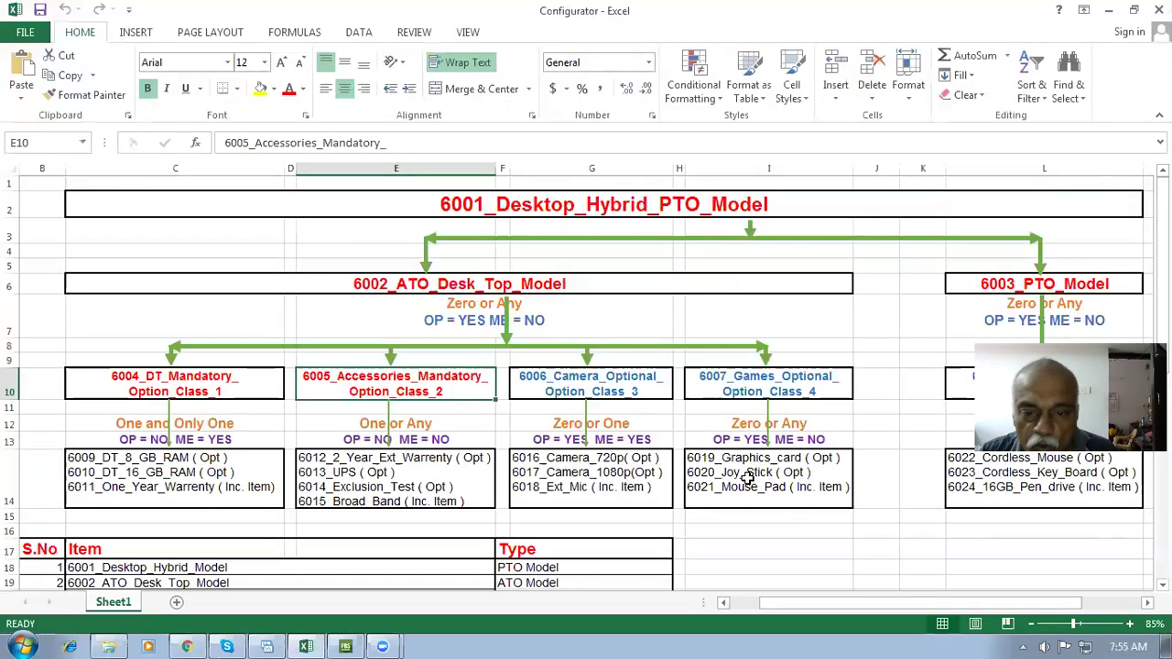
pyautogui.click(992, 494)
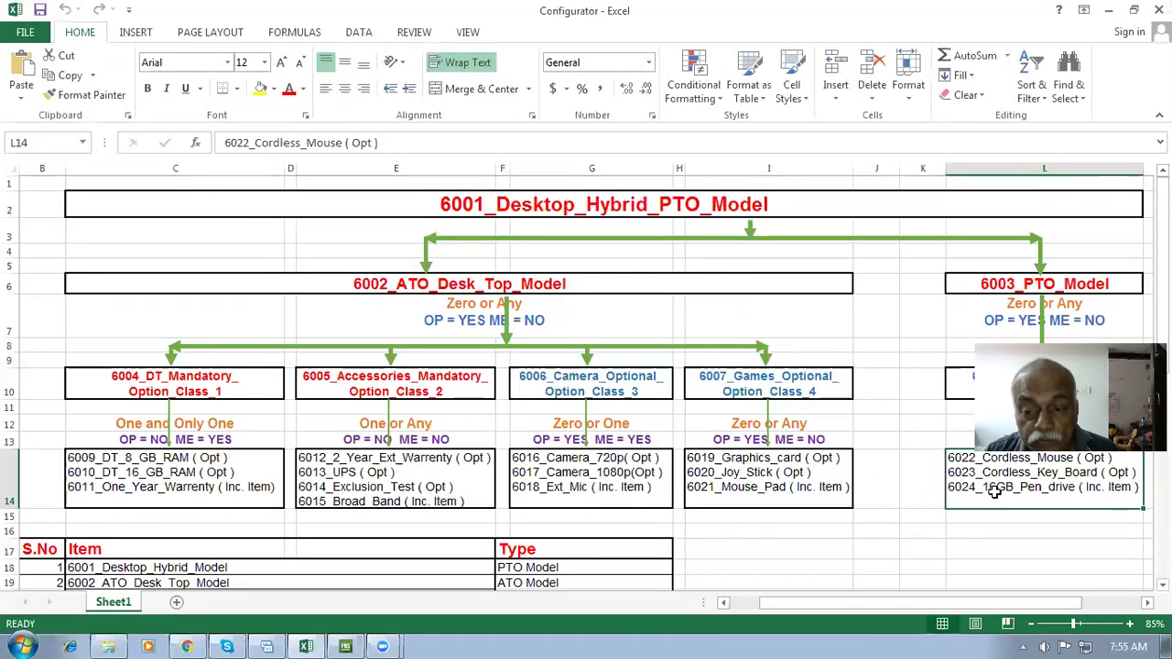
pyautogui.doubleClick(995, 492)
pyautogui.moveTo(975, 487); pyautogui.dragTo(1135, 487)
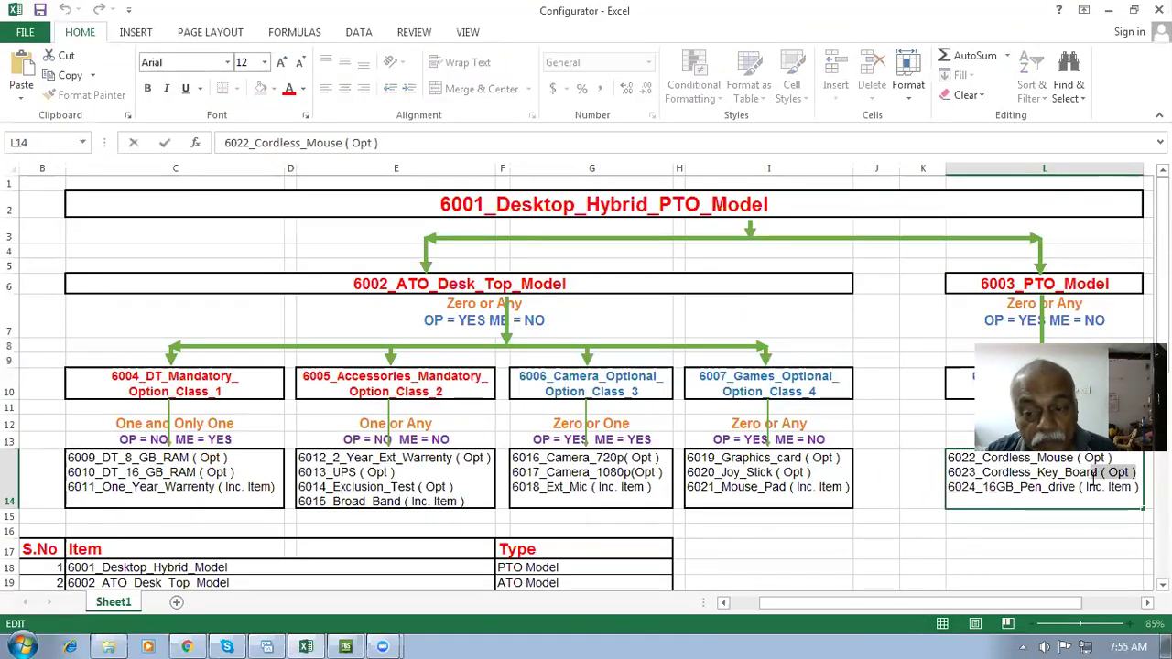
pyautogui.click(720, 490)
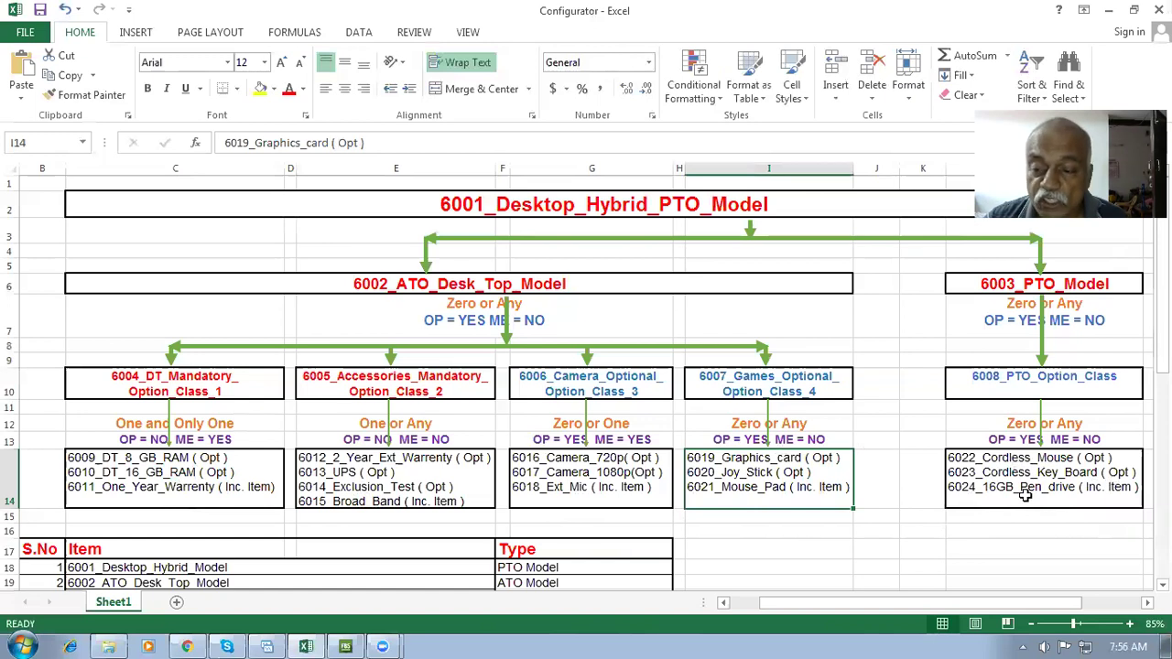
# Switch back to the order configuration in Chrome, accept the 6003_PTO_Model selections and finish configuring 6001_Desktop_Hybrid_Model
pyautogui.hotkey('alt', 'Tab')
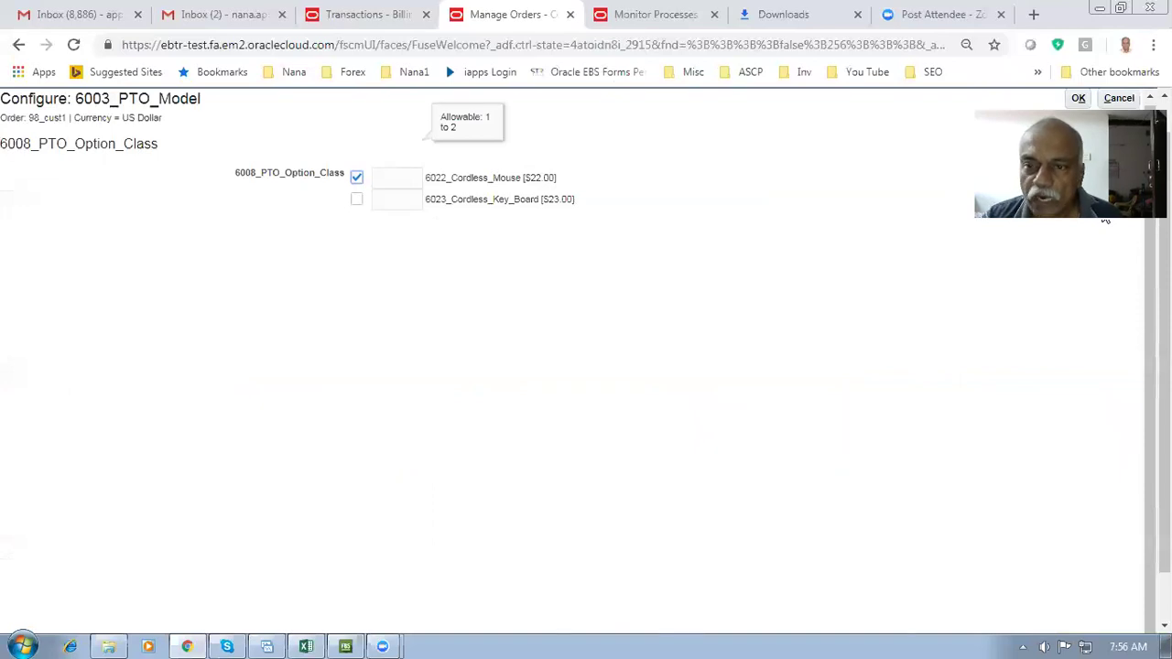
pyautogui.click(1076, 100)
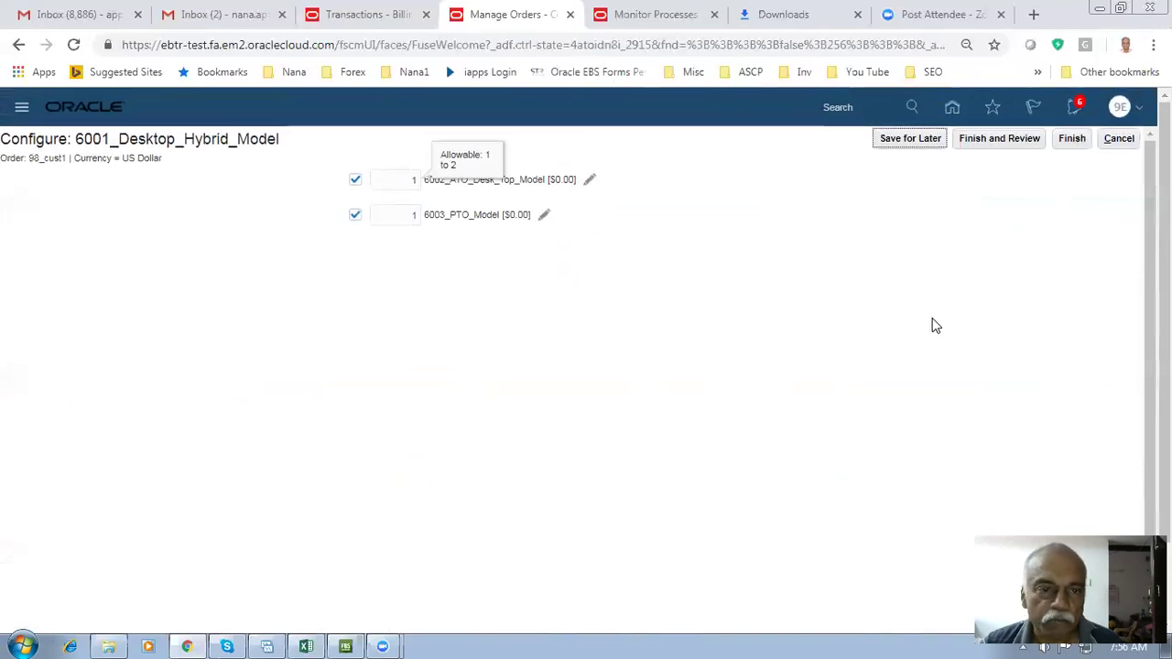
pyautogui.click(1075, 138)
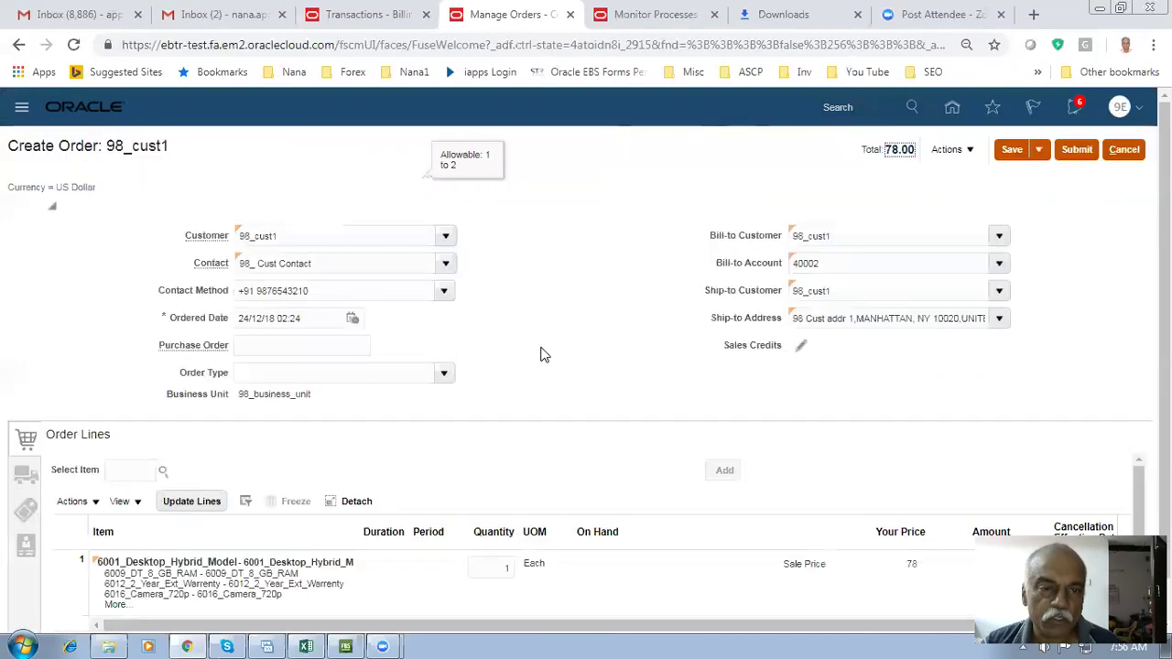
# Examine the order line's full component list with its prices and amounts, comparing the 6008_PTO_Option_Class items with the Configurator workbook
pyautogui.scroll(-1, 543, 362)
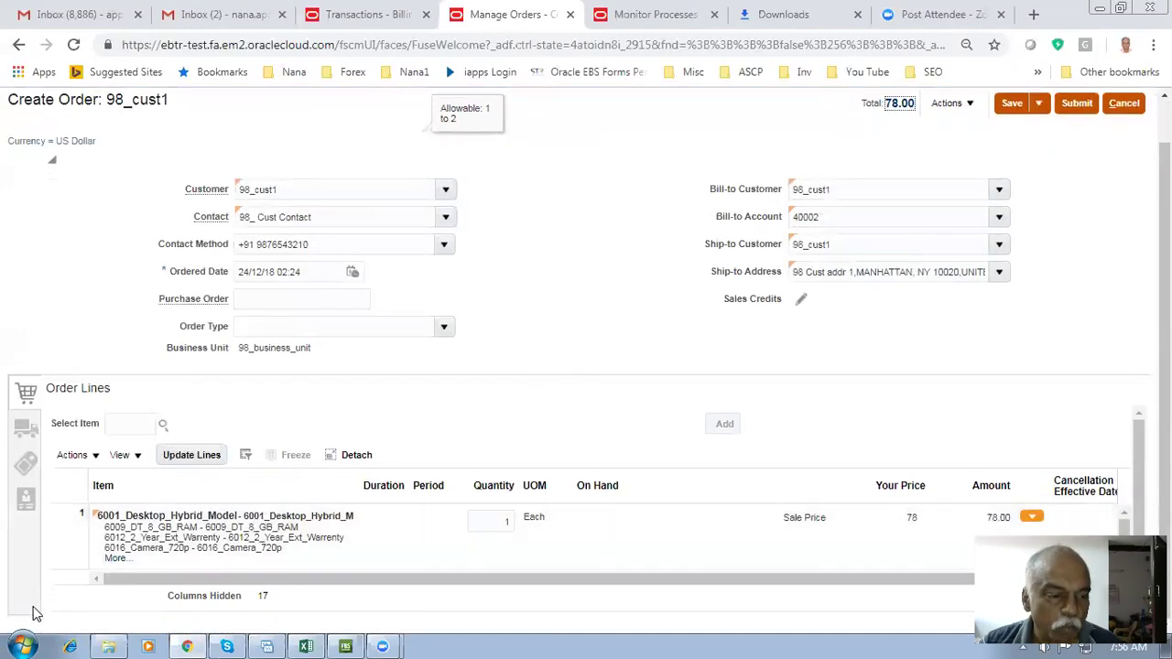
pyautogui.click(116, 560)
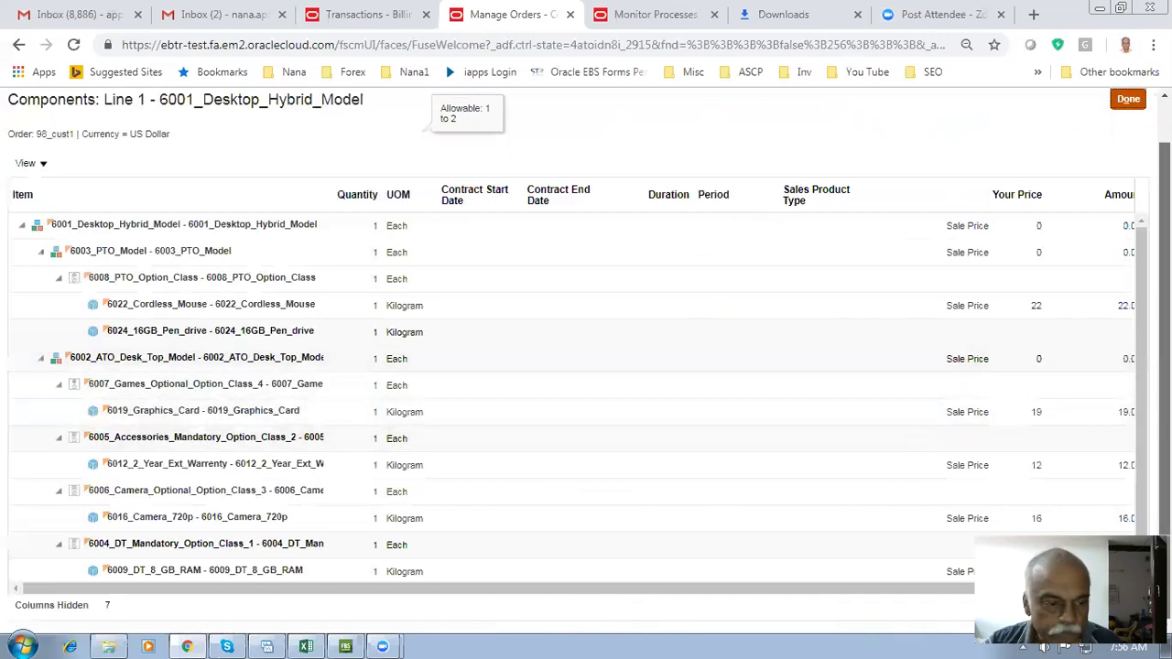
pyautogui.hotkey('alt', 'Tab')
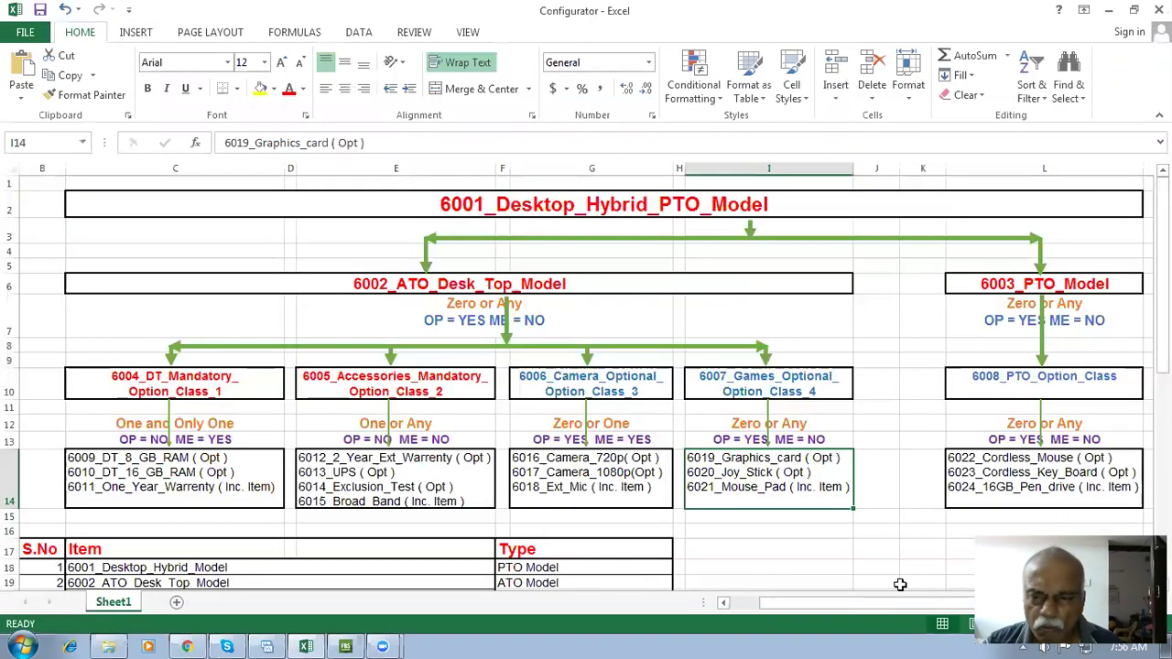
pyautogui.click(978, 383)
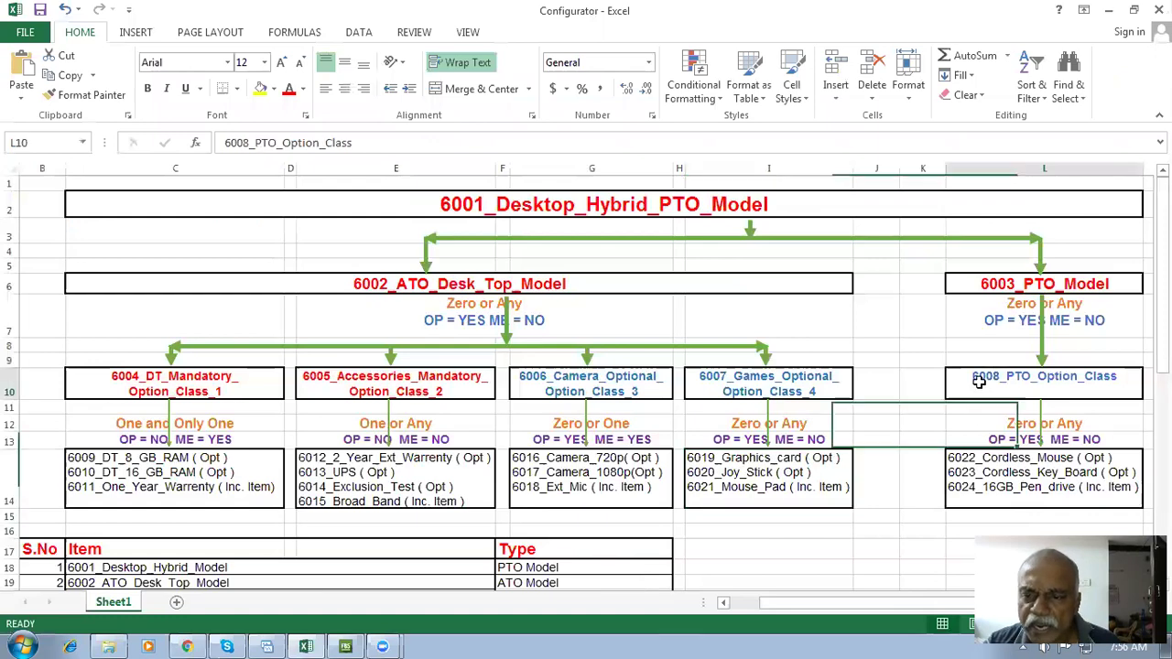
pyautogui.click(1015, 481)
pyautogui.hotkey('alt', 'Tab')
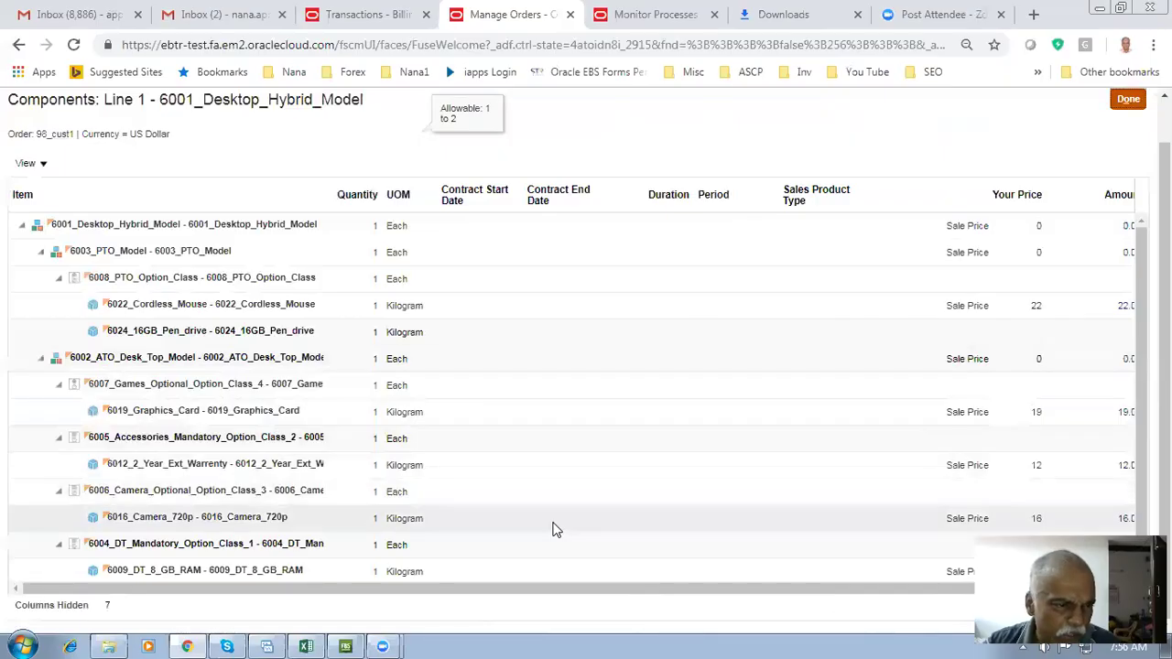
pyautogui.click(180, 332)
pyautogui.moveTo(367, 585); pyautogui.dragTo(547, 594)
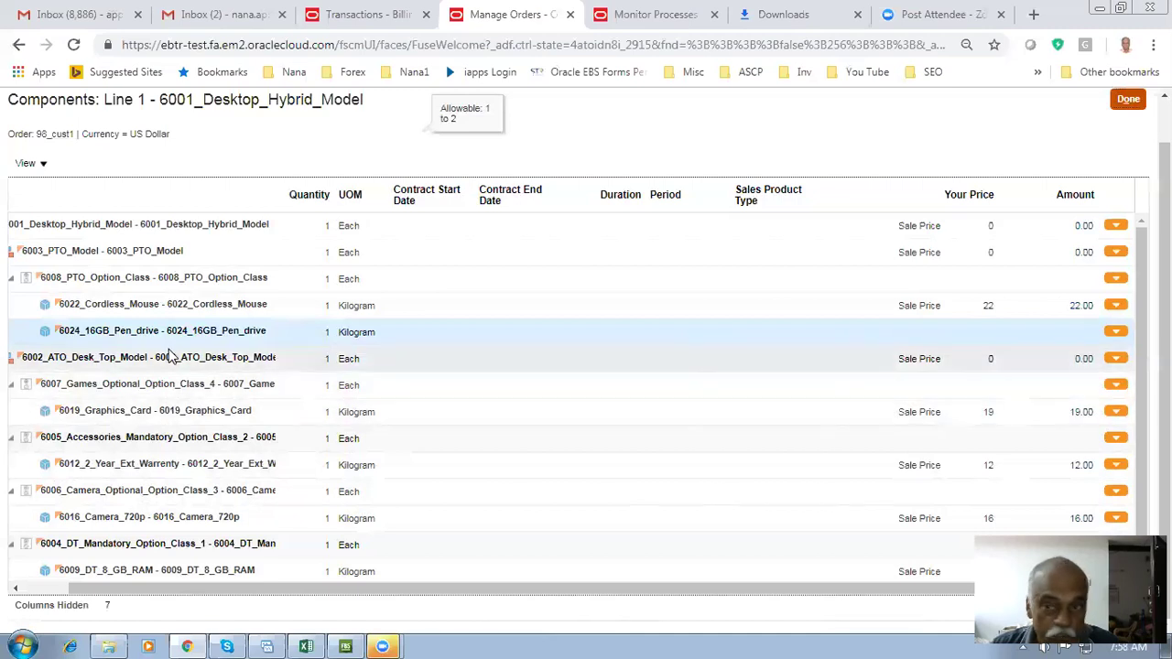
# Leave the component list and save the 98_cust1 order
pyautogui.click(1126, 101)
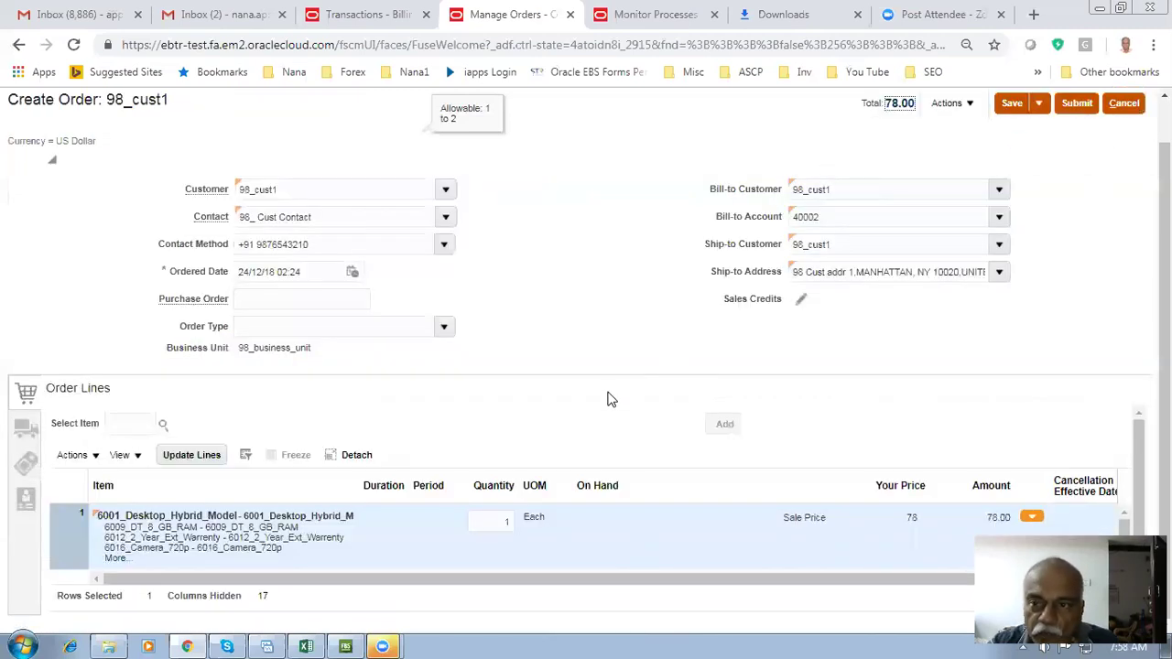
pyautogui.click(1011, 106)
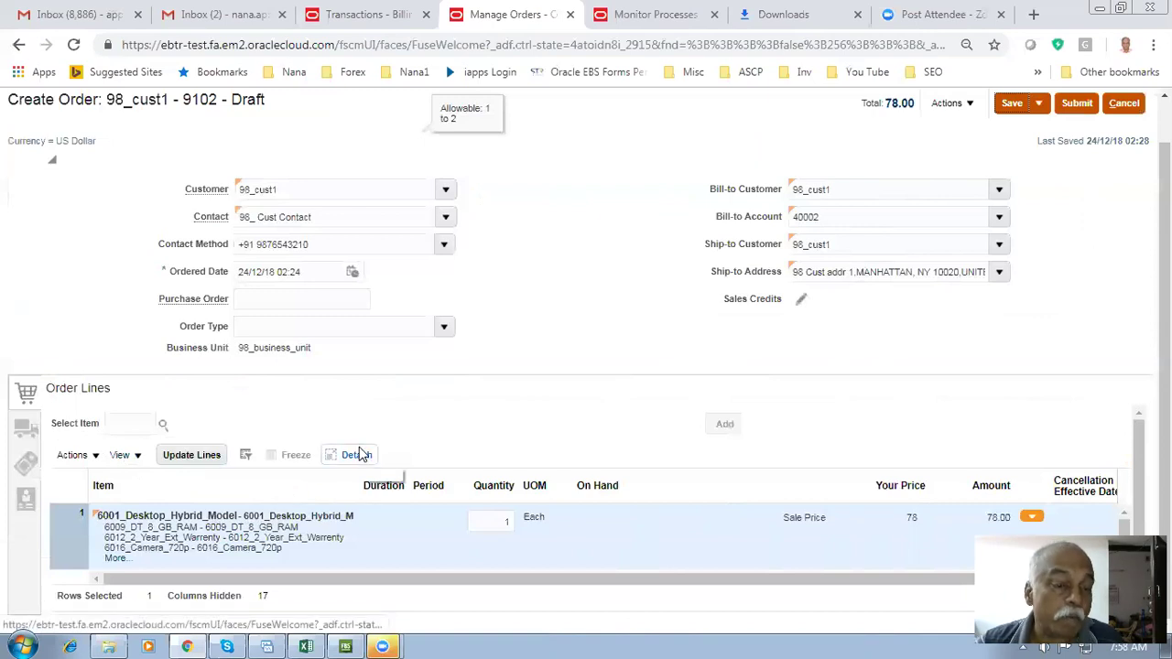
# Set the warehouse to 981 - 98_child_1 in the supply section of the order's shipment details
pyautogui.click(18, 432)
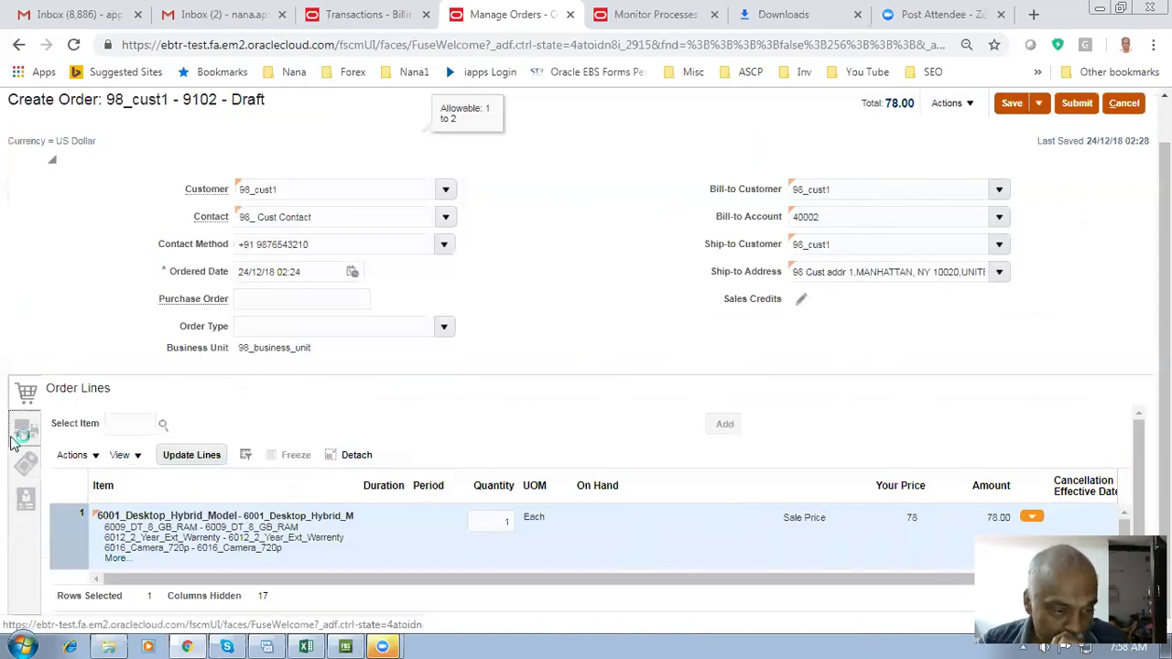
pyautogui.click(172, 429)
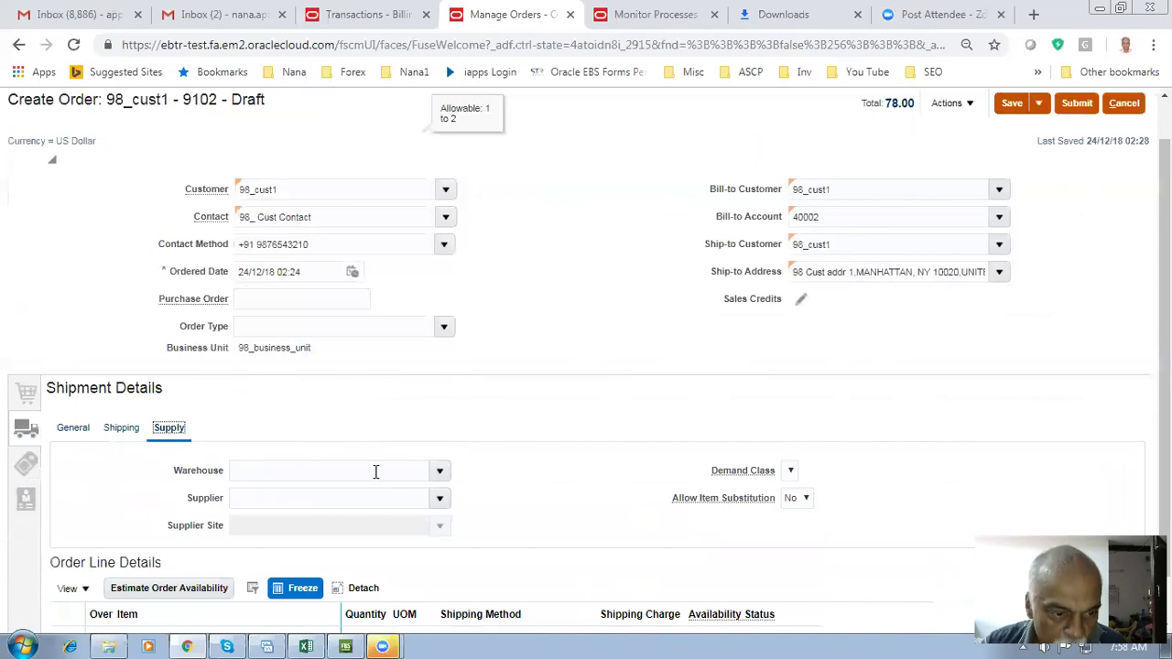
pyautogui.click(375, 472)
pyautogui.write('981')
pyautogui.press('Tab')
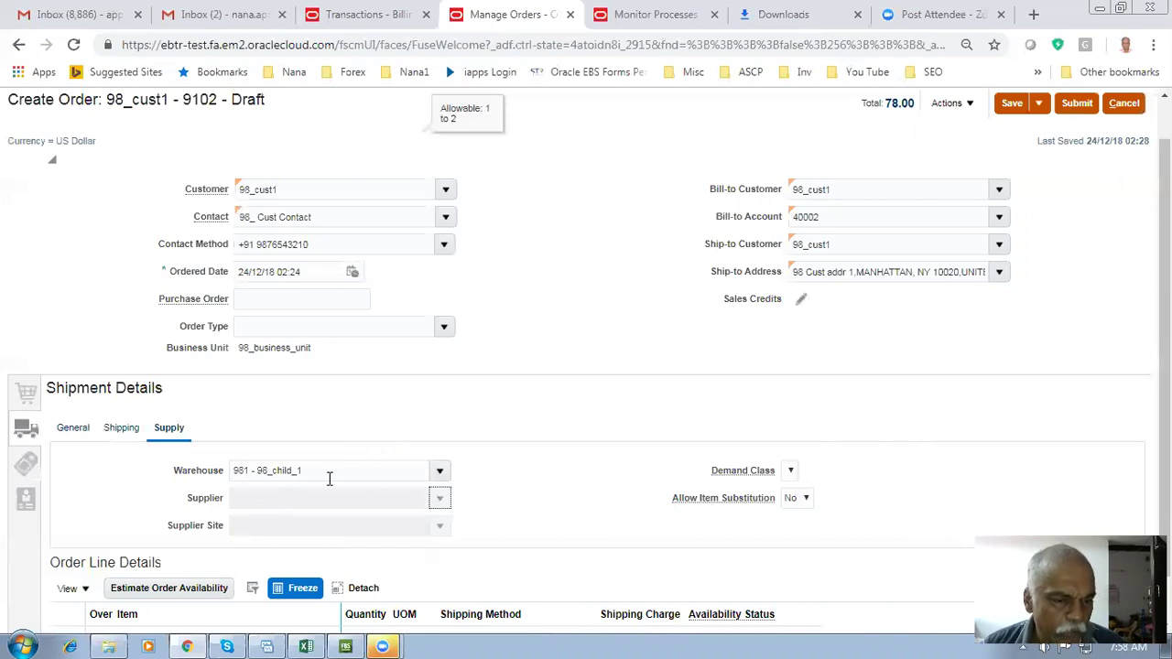
# Set the order's requested date to 27/12/18 02:24 in the general shipment details and return to the supply details
pyautogui.click(69, 427)
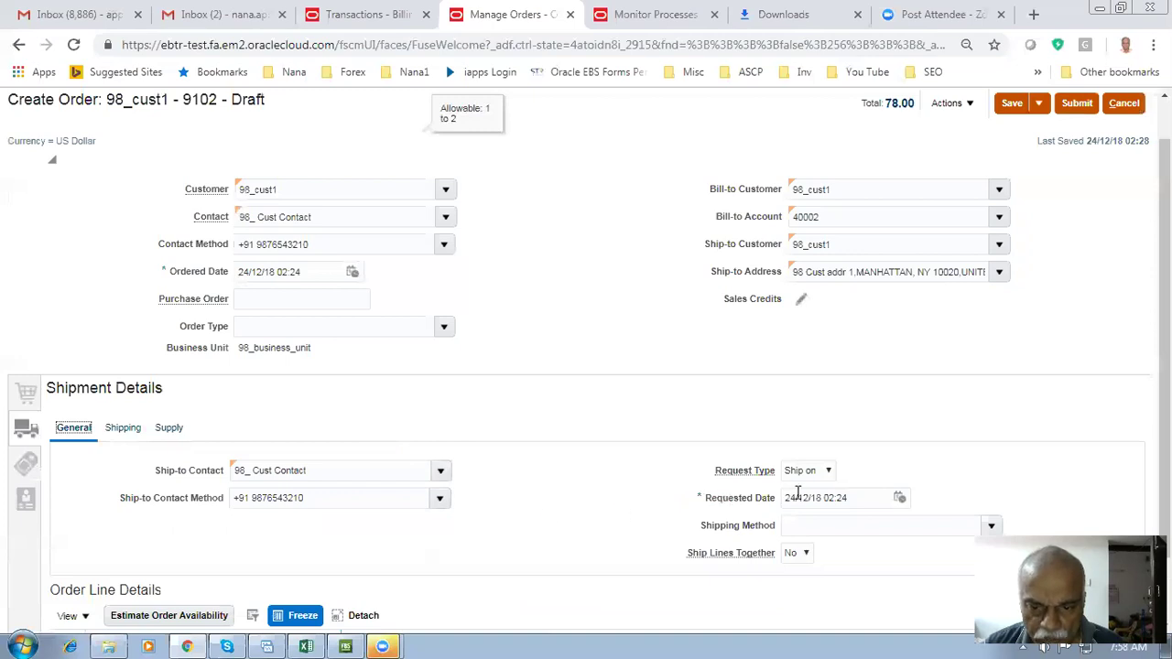
pyautogui.click(793, 499)
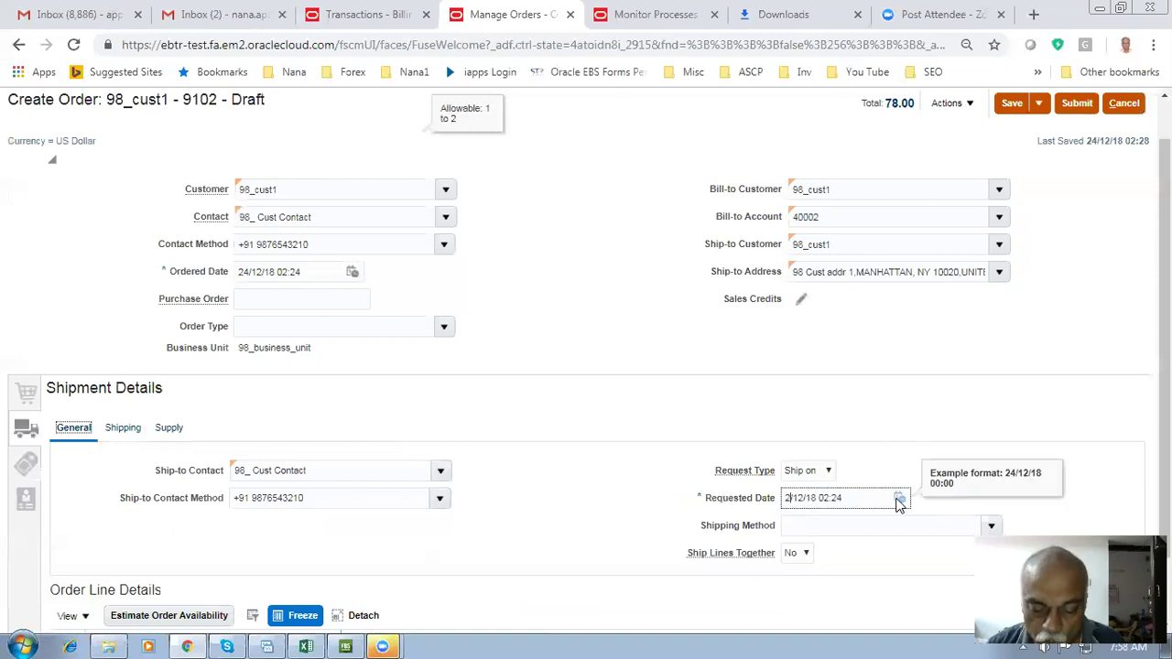
pyautogui.write('7')
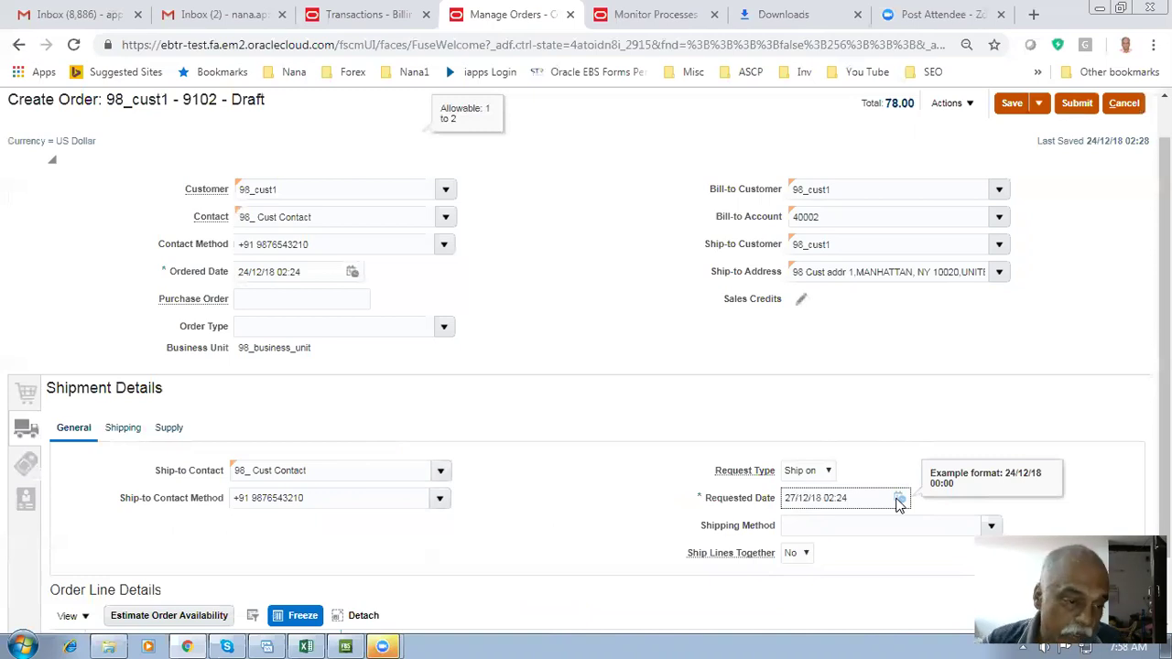
pyautogui.click(168, 427)
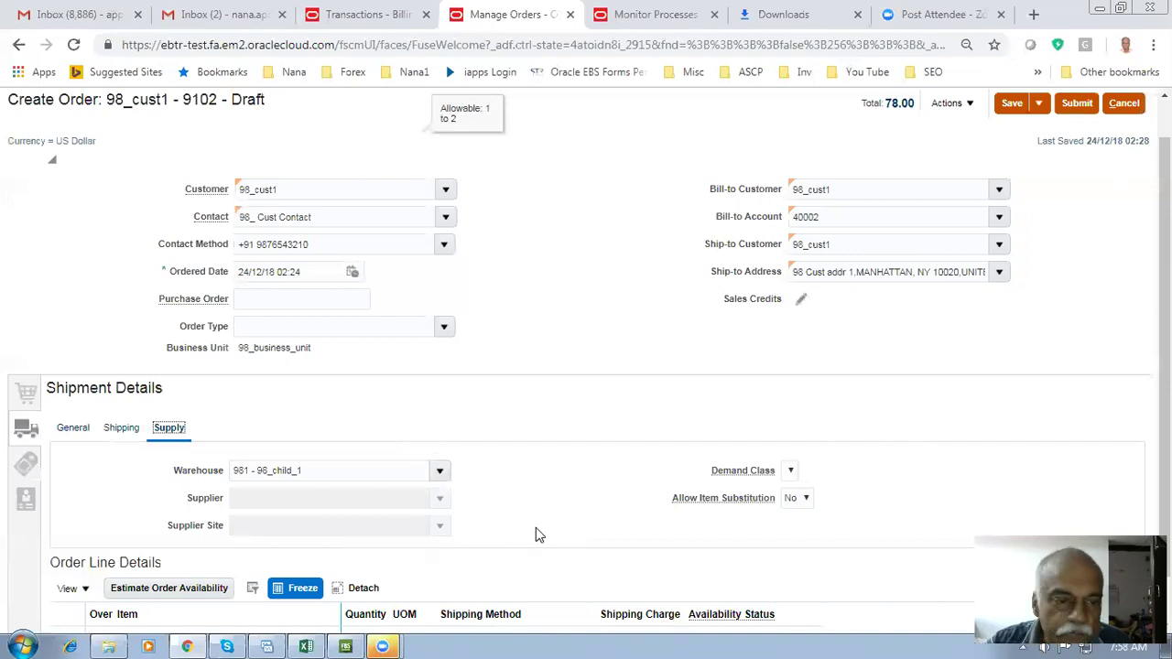
# Save the 98_cust1 order, submit it and close the submission confirmation
pyautogui.scroll(1, 539, 535)
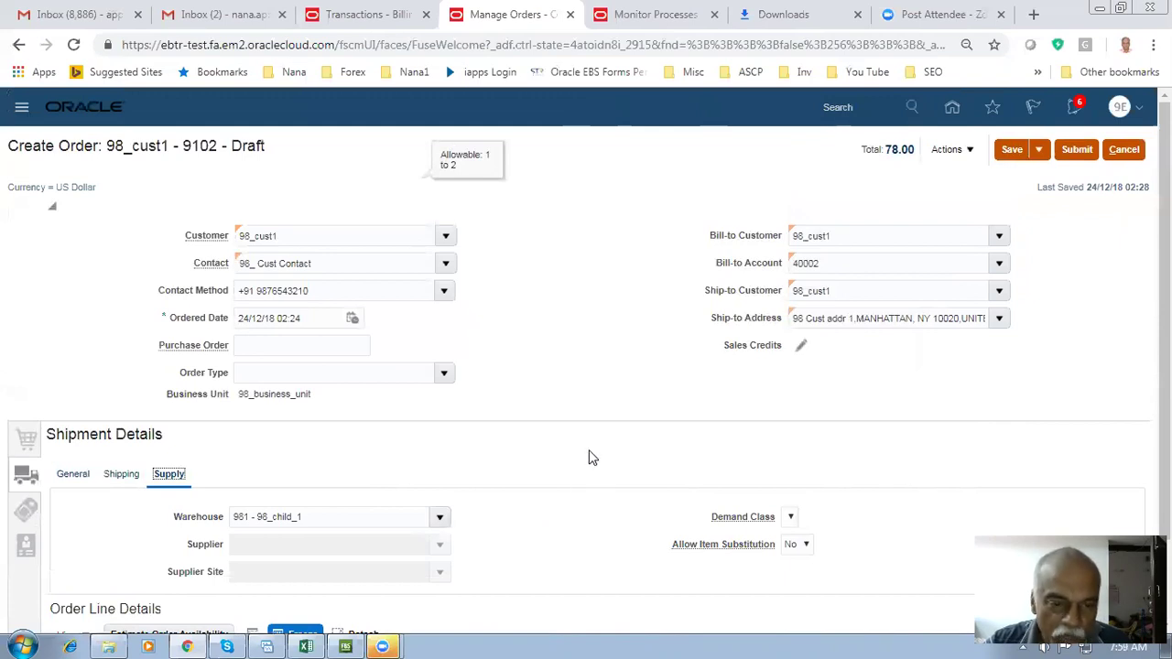
pyautogui.click(683, 467)
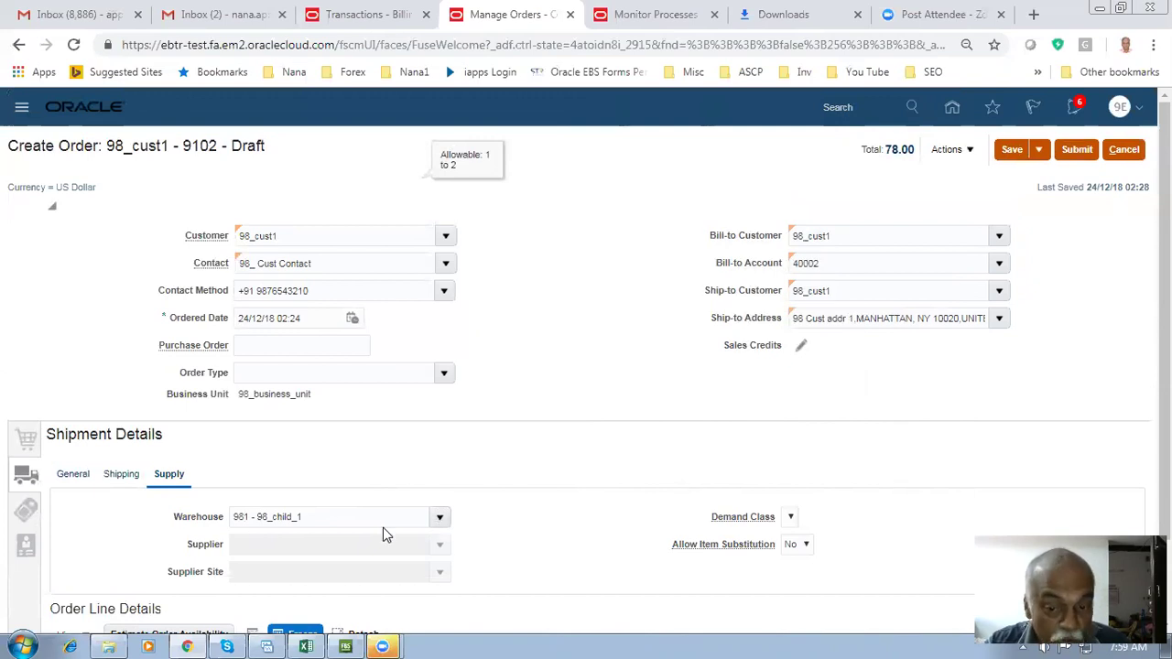
pyautogui.click(1002, 152)
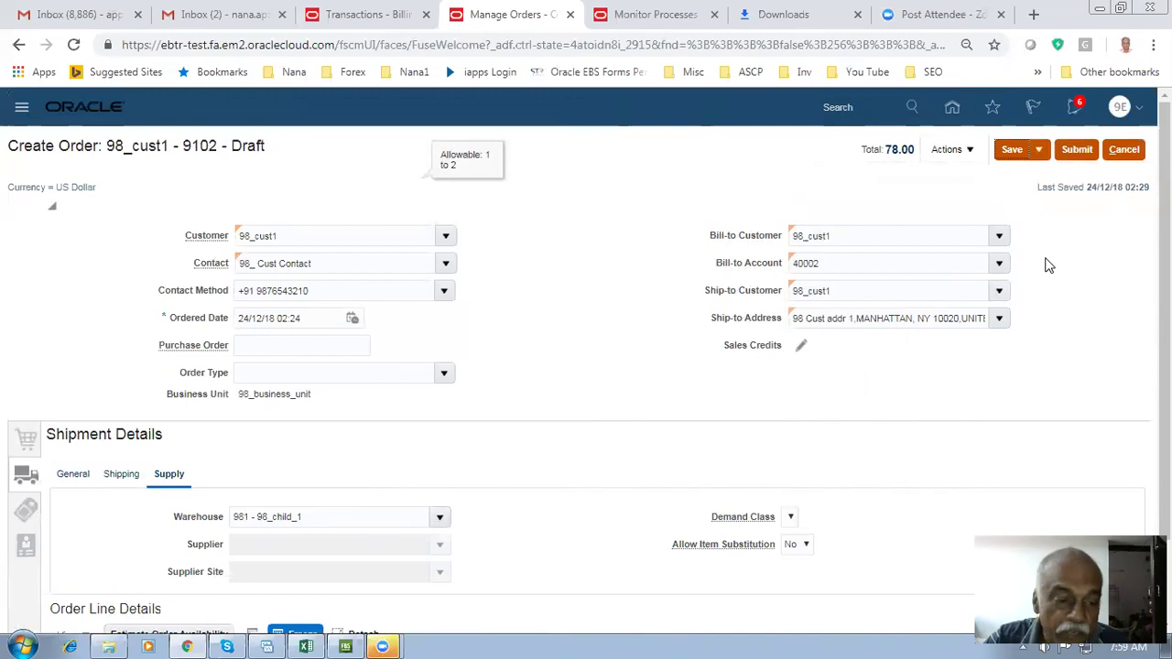
pyautogui.click(1077, 149)
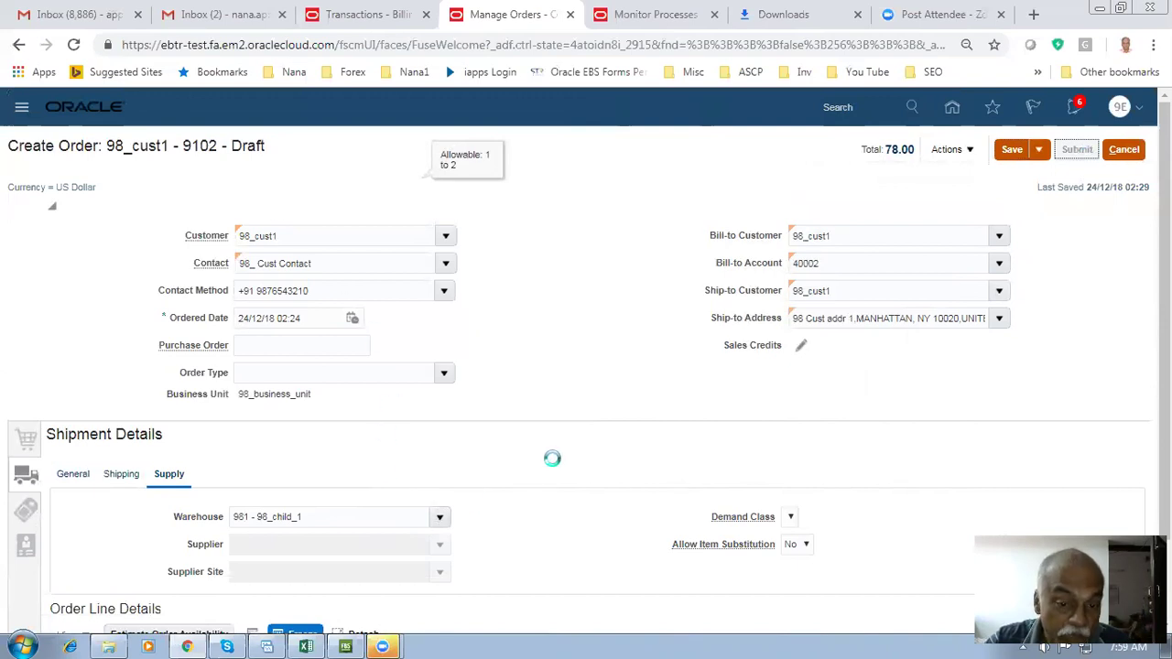
pyautogui.scroll(-1, 550, 457)
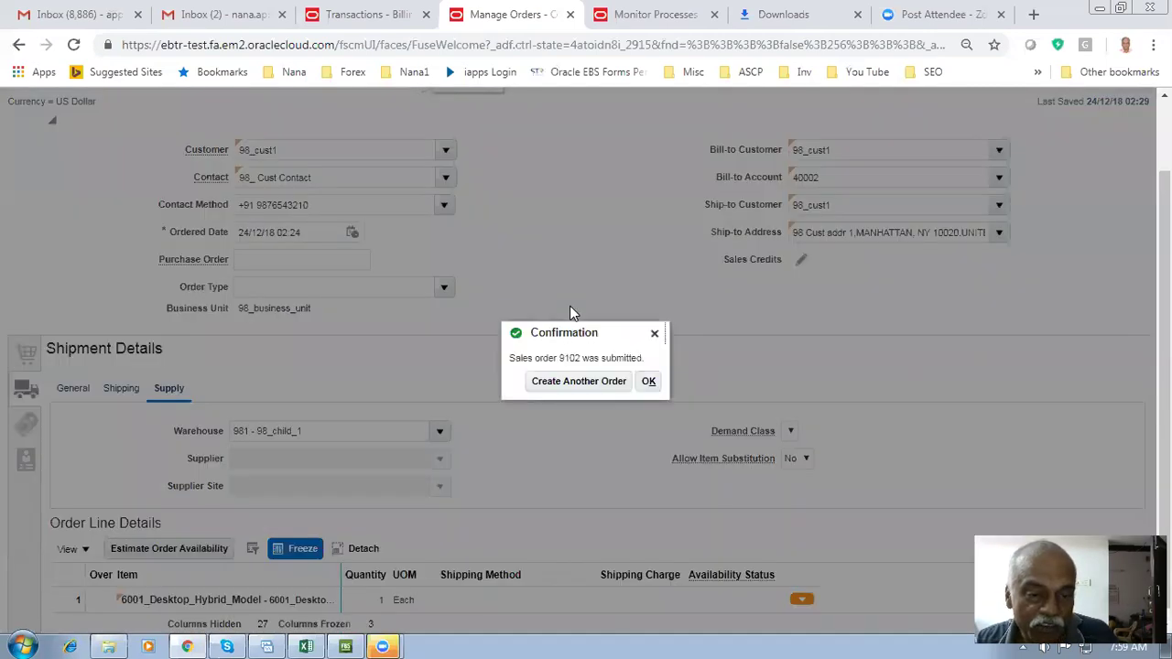
pyautogui.click(647, 383)
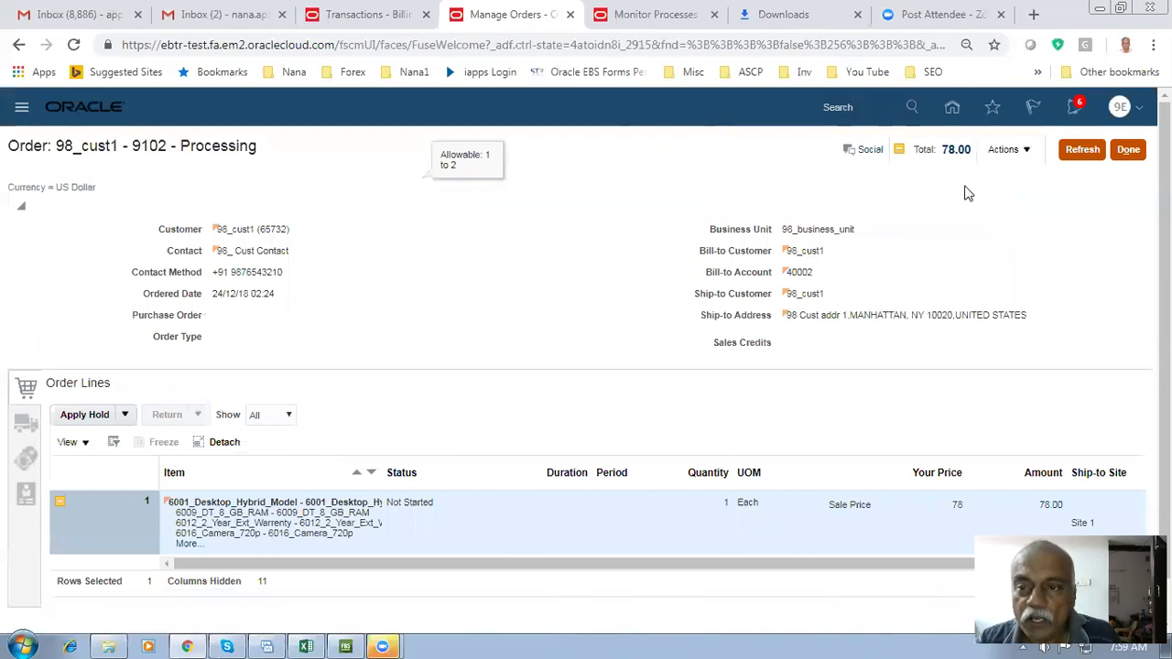
# Switch the submitted order to the fulfillment view and open the model structure of the 6001_Desktop_Hybrid_Model fulfillment line
pyautogui.click(1004, 149)
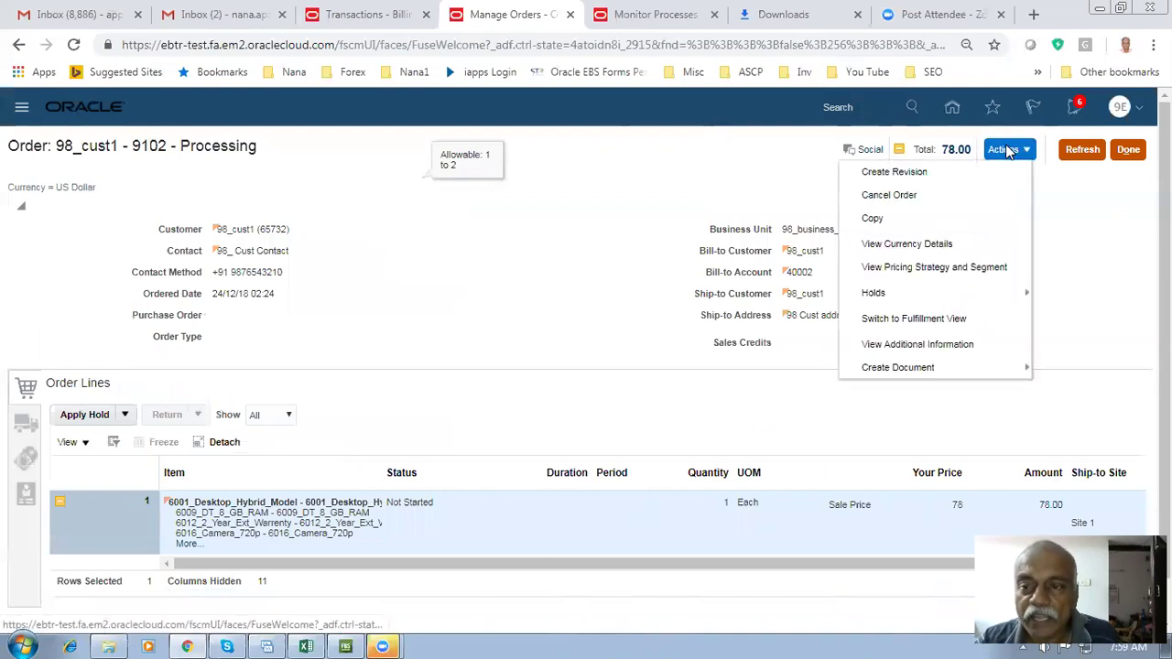
pyautogui.click(927, 319)
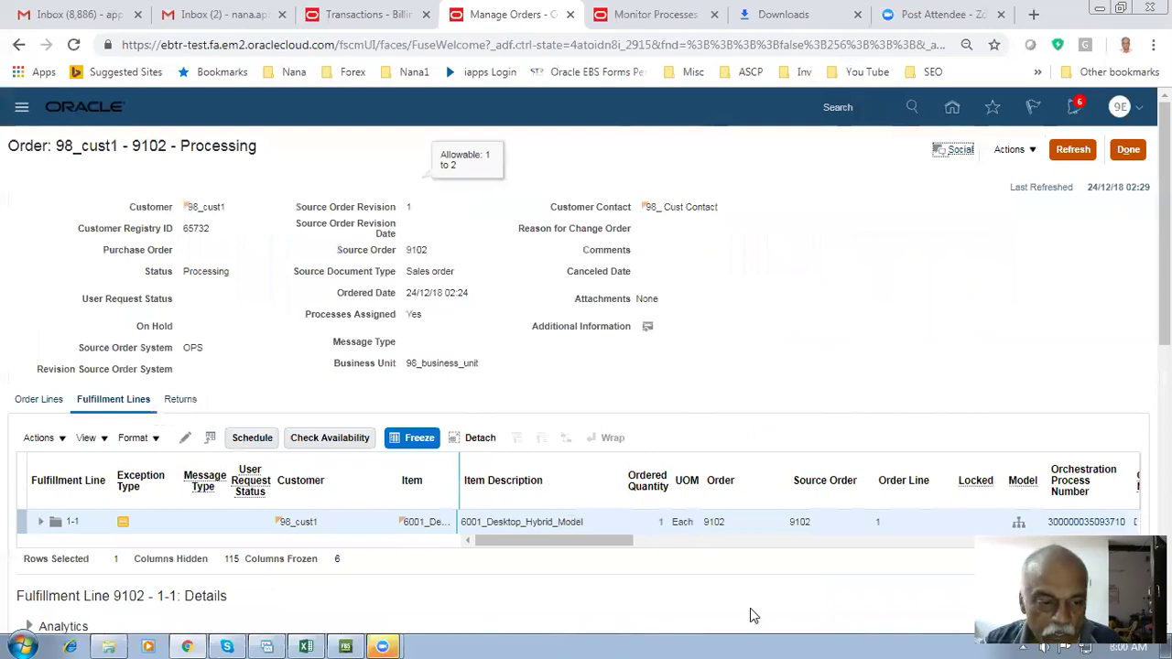
pyautogui.click(1019, 520)
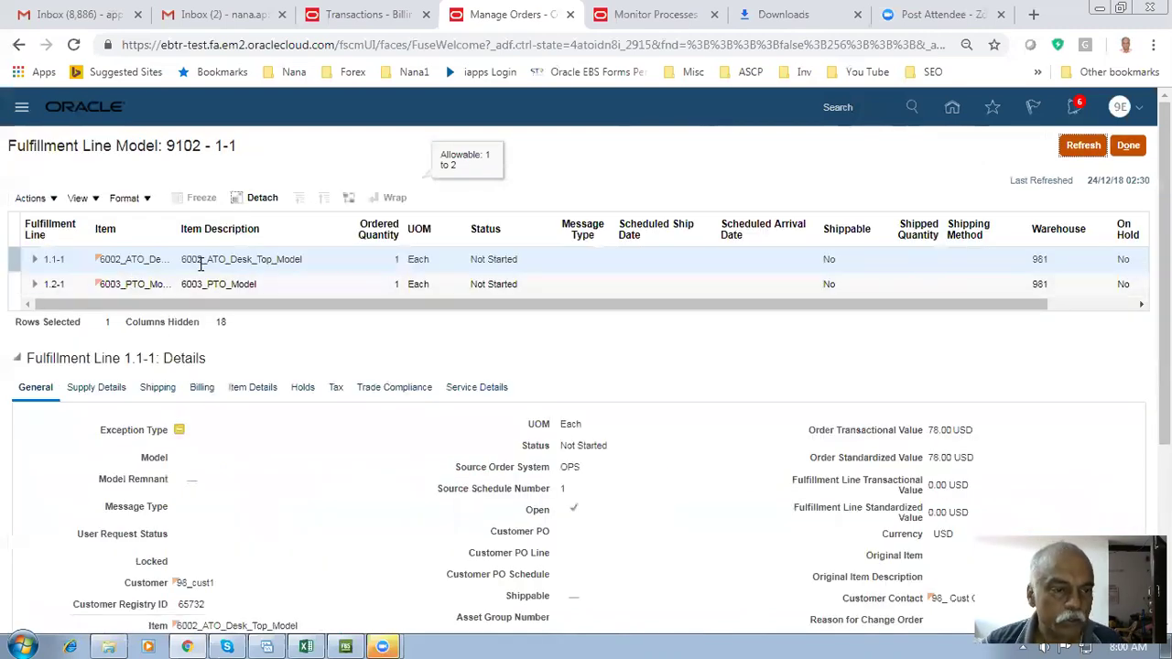
# Expand 6002_ATO_Desk_Top_Model with its 6004, 6007 and 6005 option classes and examine the status and schedule columns of their items
pyautogui.moveTo(205, 259); pyautogui.dragTo(181, 259)
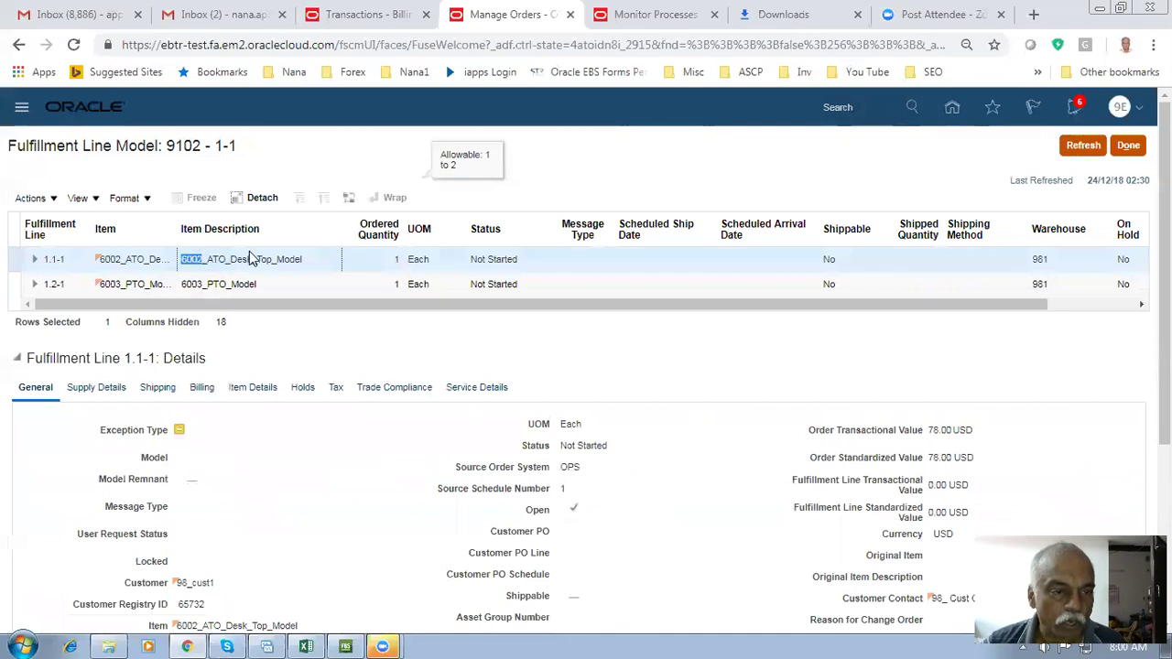
pyautogui.click(37, 262)
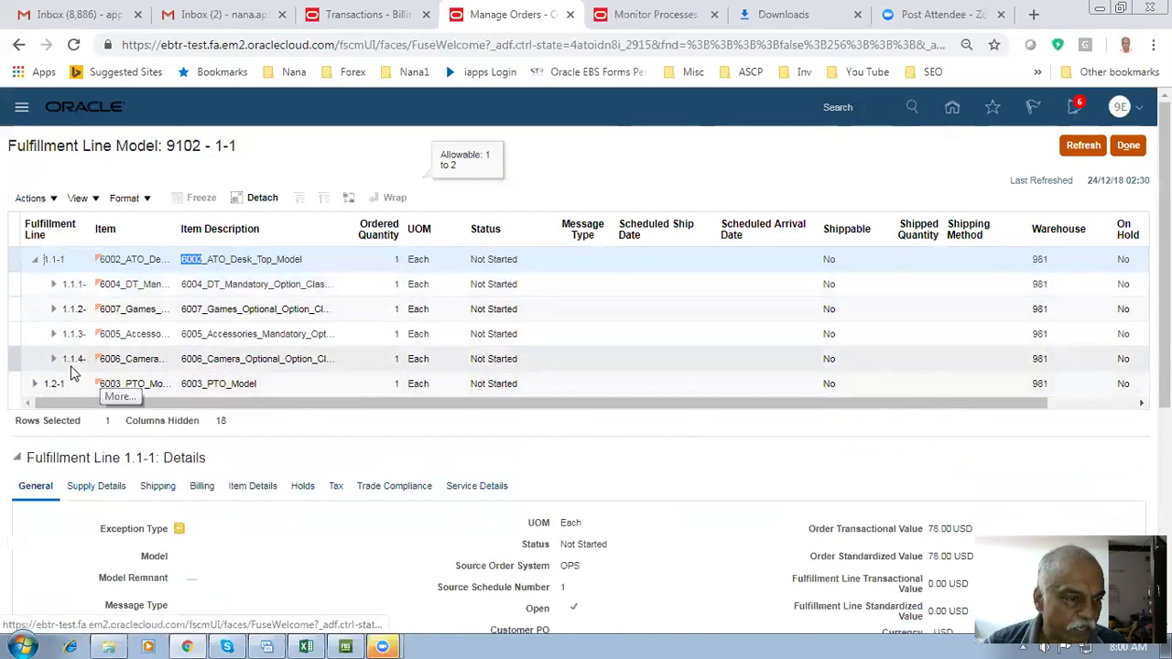
pyautogui.click(53, 286)
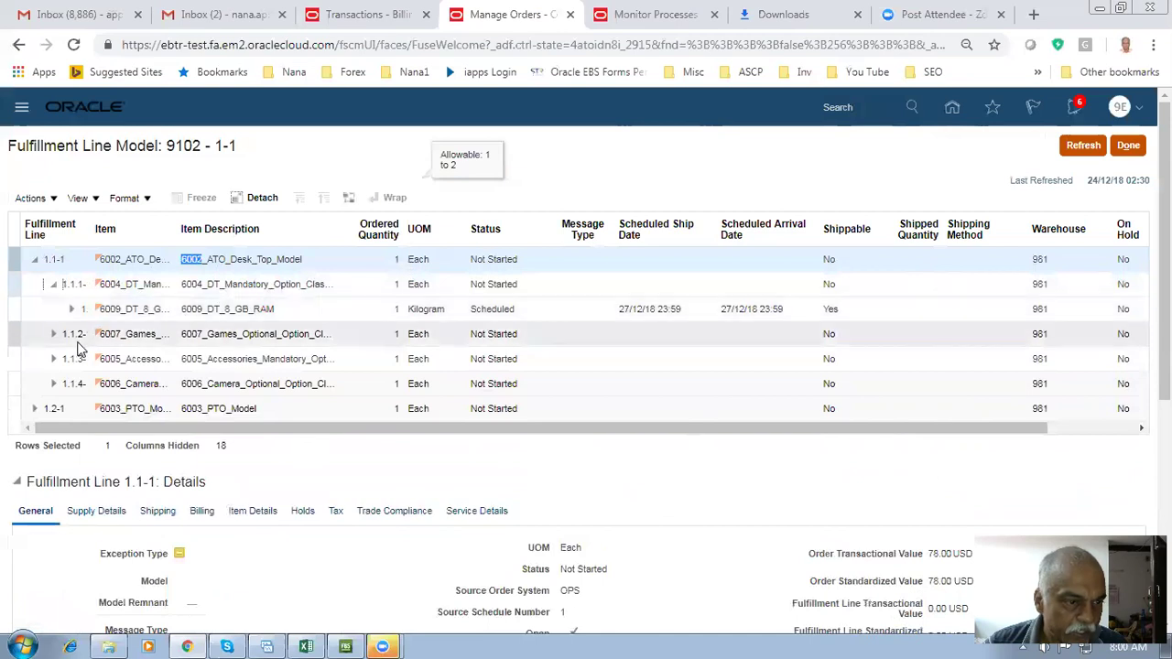
pyautogui.click(53, 337)
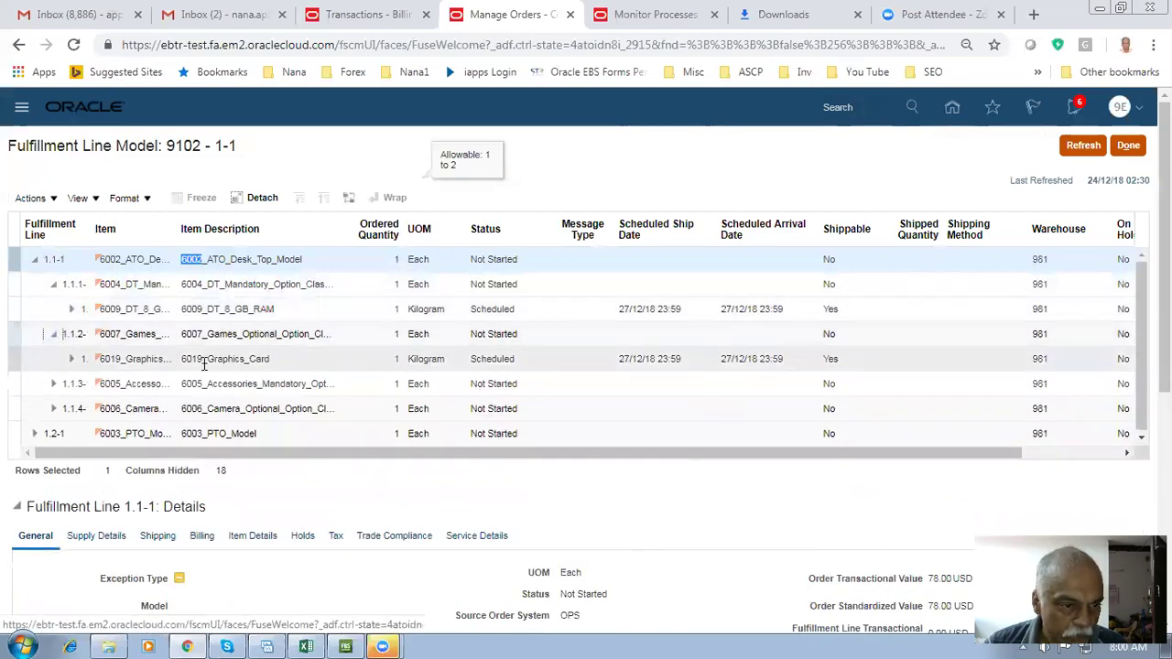
pyautogui.click(52, 385)
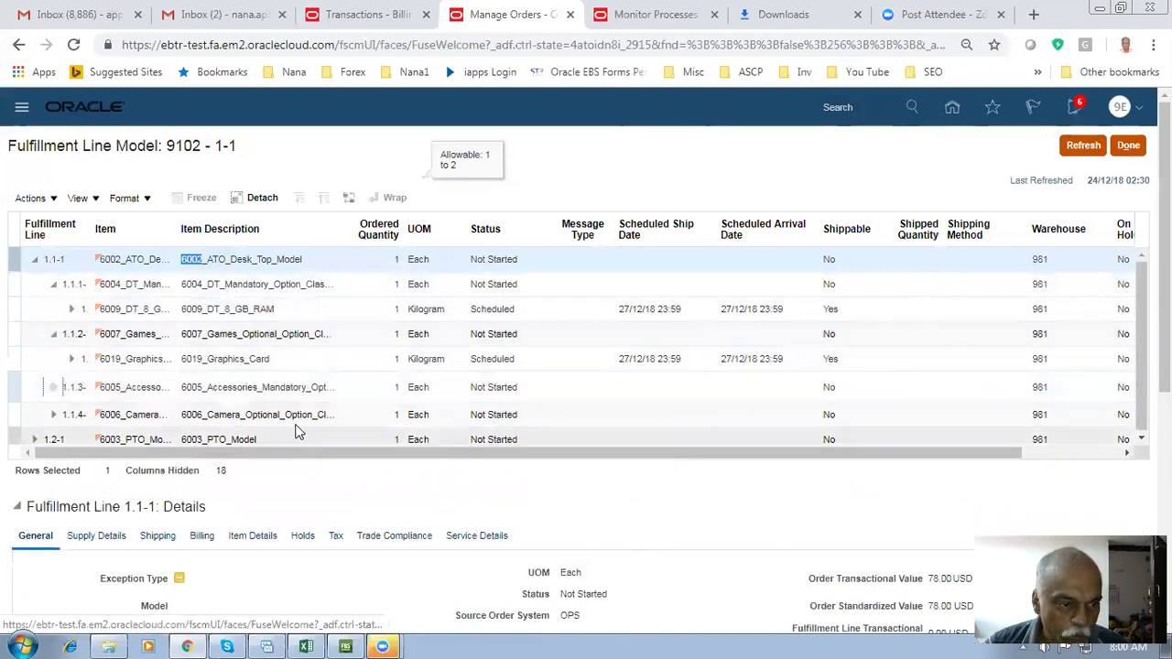
pyautogui.moveTo(249, 474); pyautogui.dragTo(390, 483)
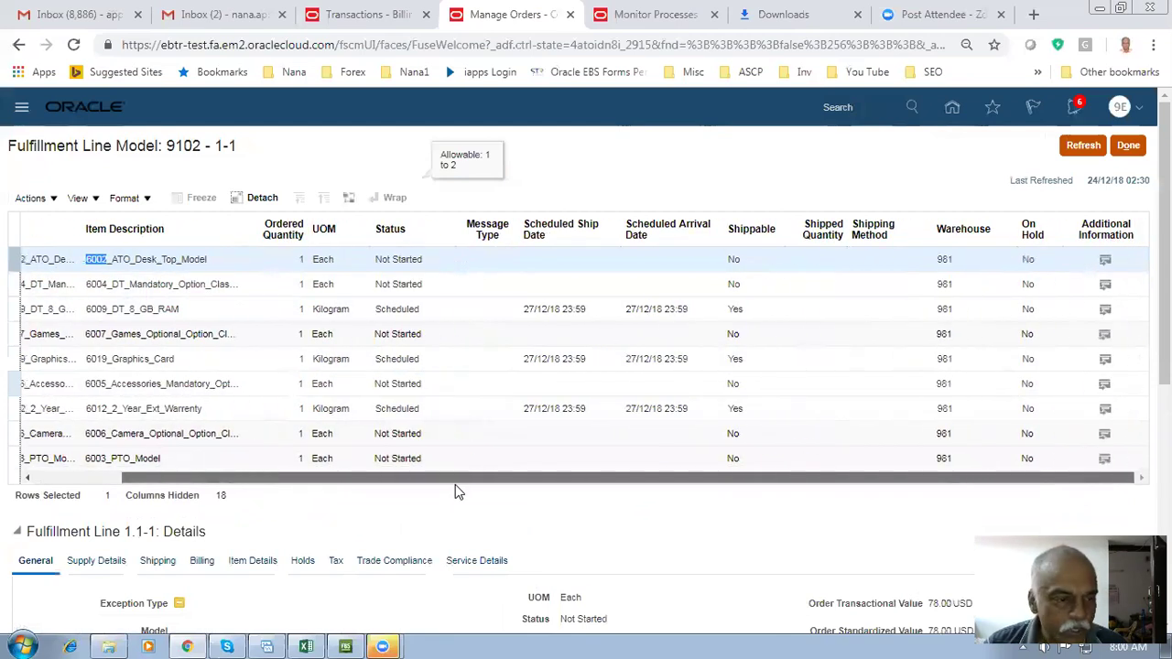
pyautogui.moveTo(455, 485); pyautogui.dragTo(174, 507)
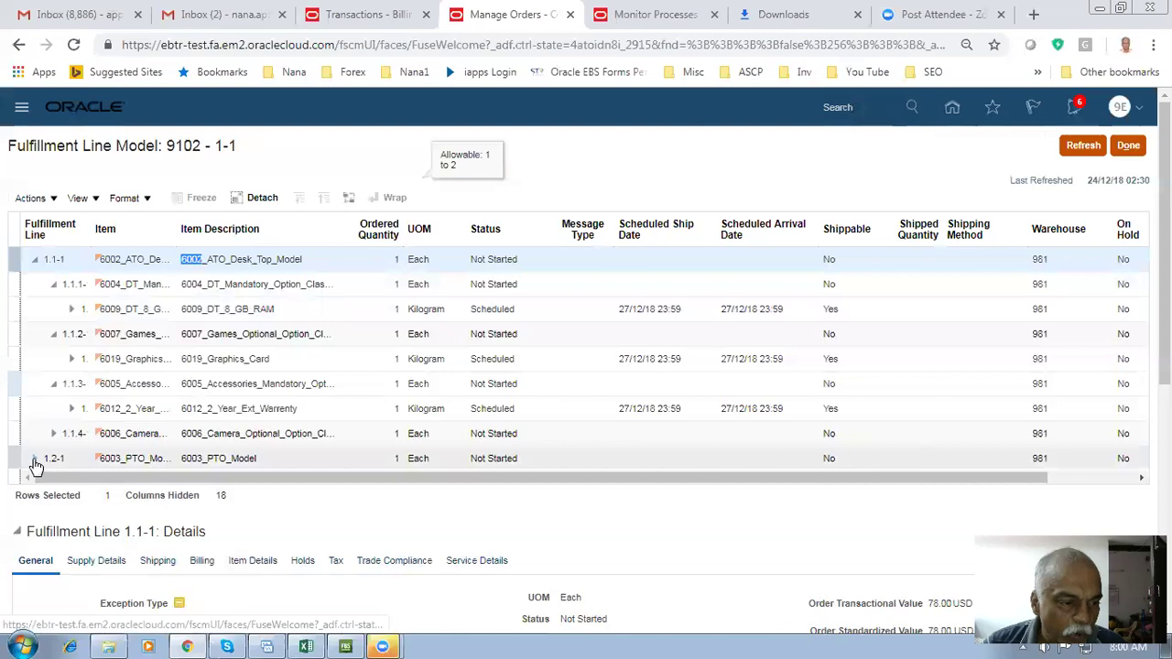
# Expand 6003_PTO_Model and compare the status and shippable flag of its items with those of the ATO model's selected items
pyautogui.click(34, 458)
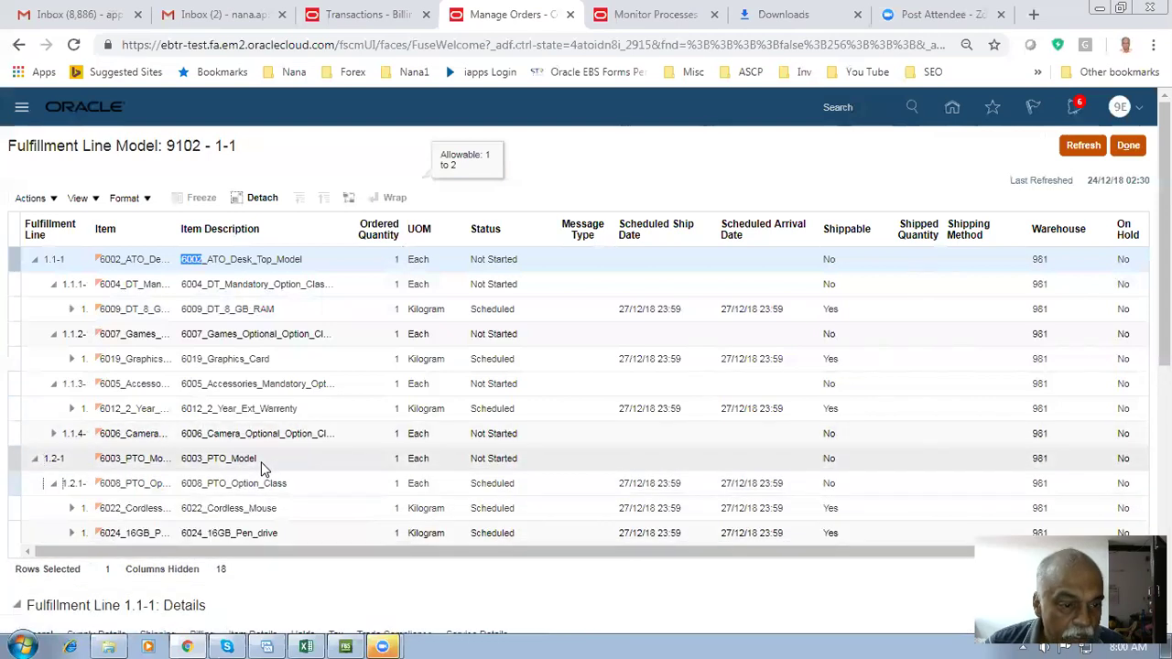
pyautogui.click(284, 511)
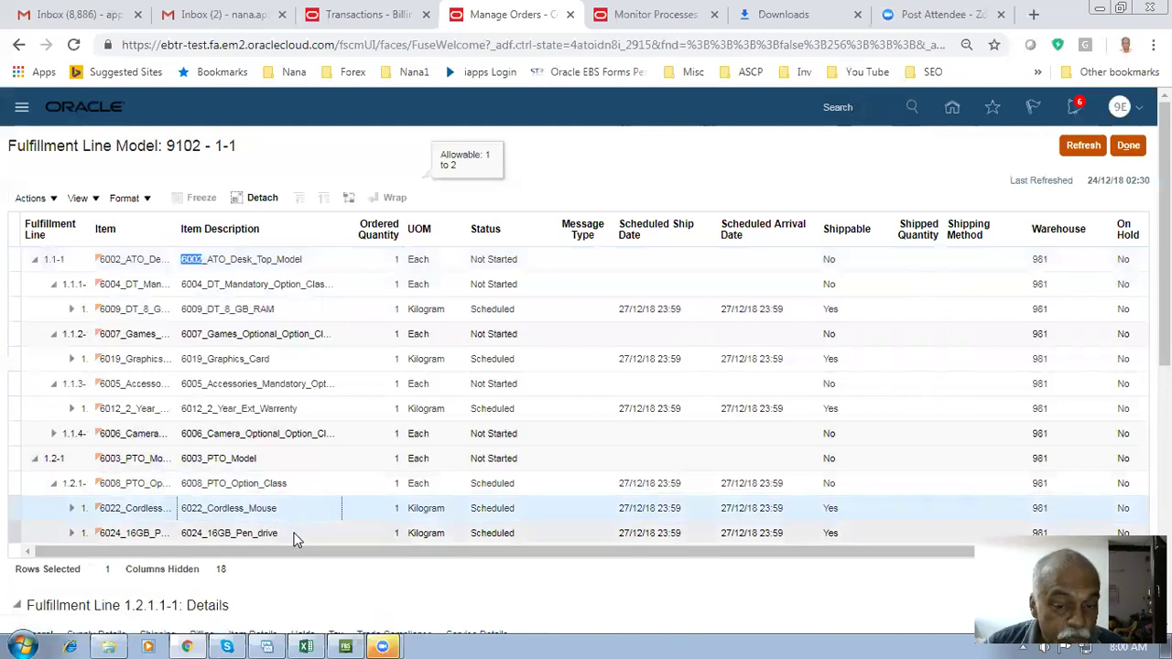
pyautogui.click(294, 539)
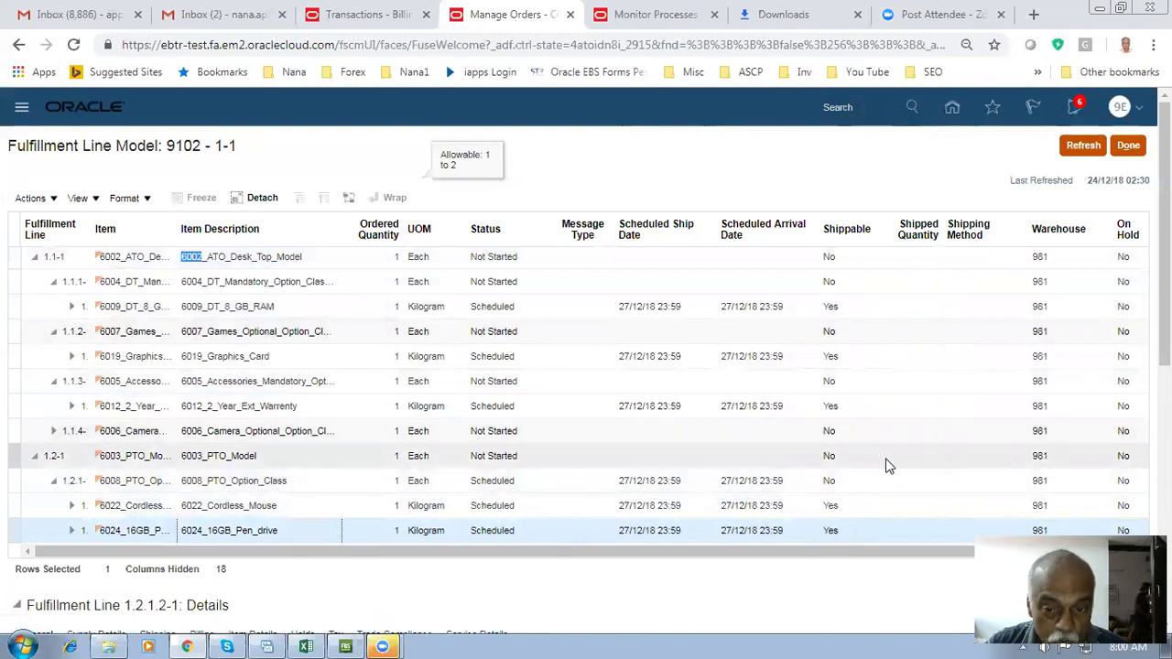
pyautogui.click(540, 409)
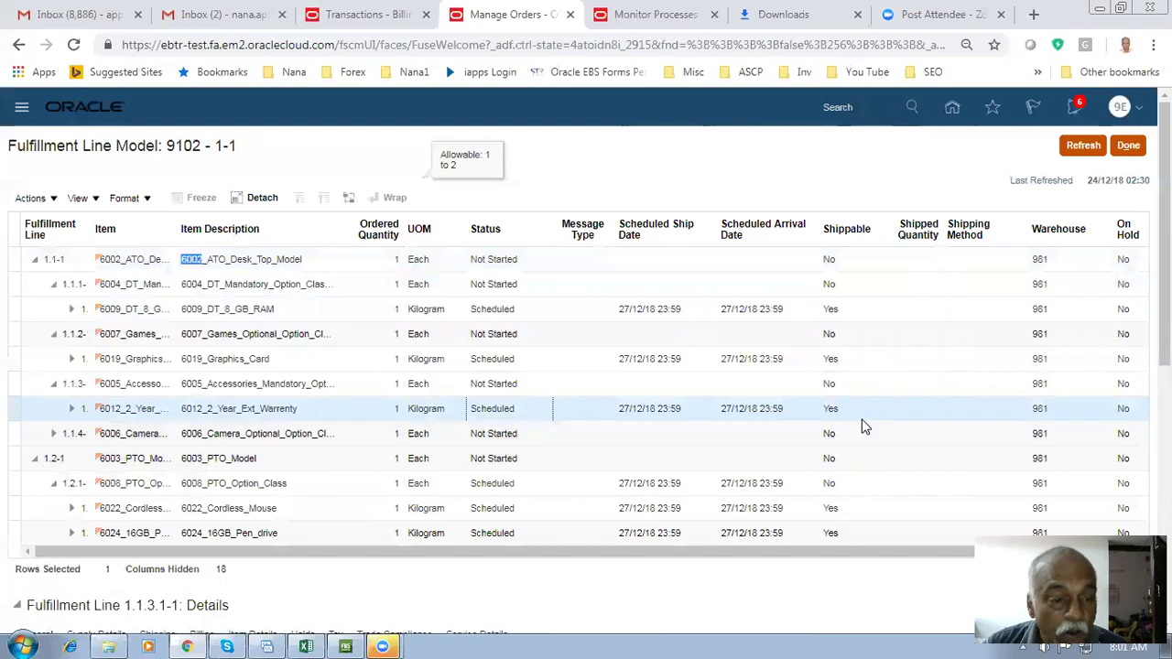
pyautogui.click(295, 534)
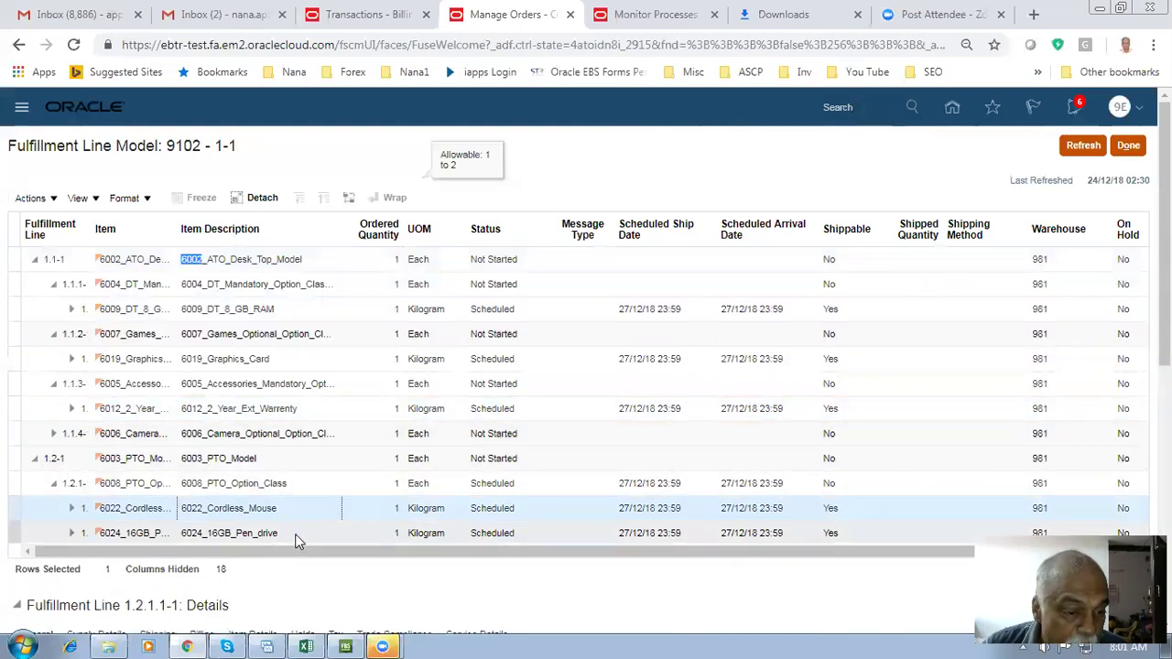
pyautogui.click(875, 414)
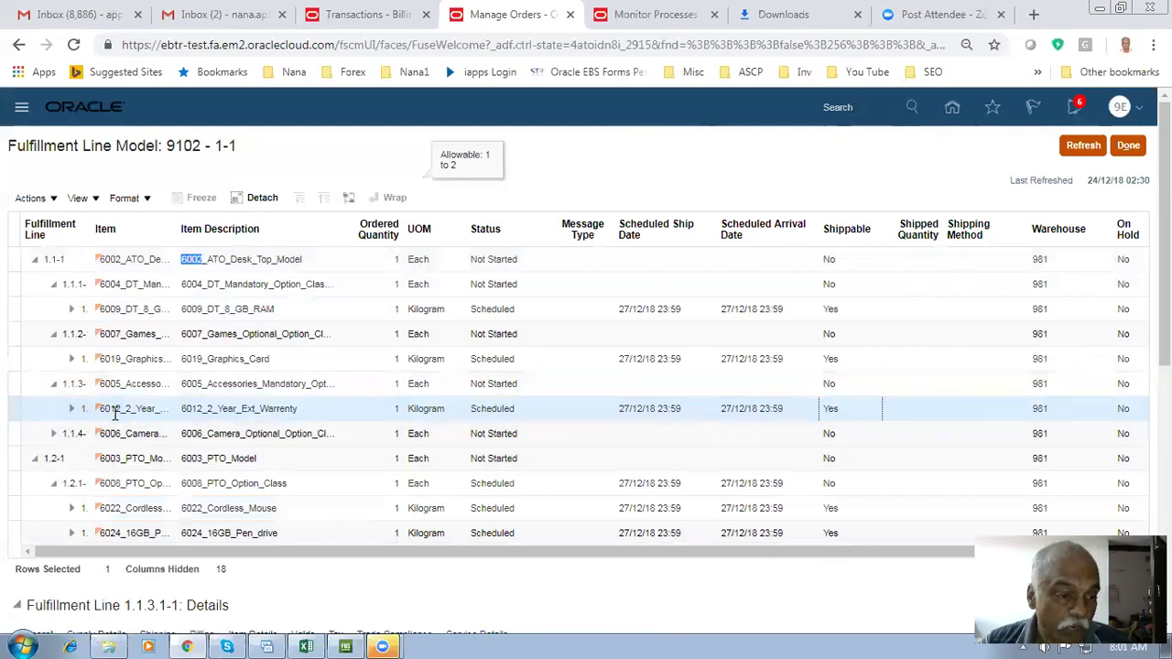
pyautogui.click(311, 409)
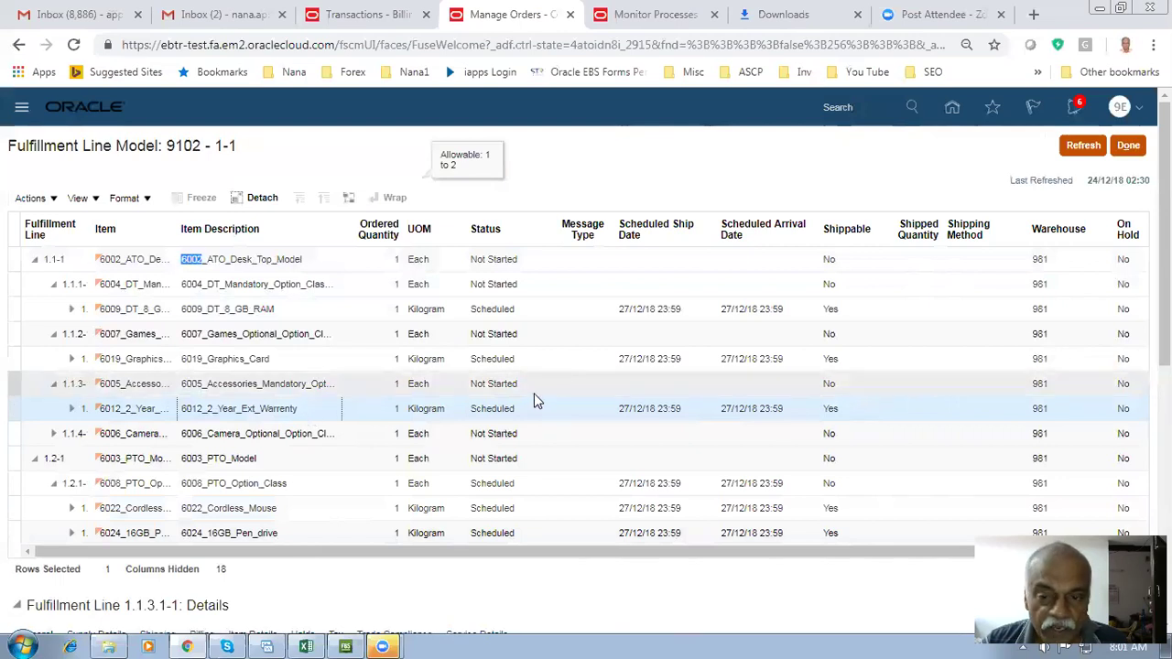
pyautogui.click(314, 362)
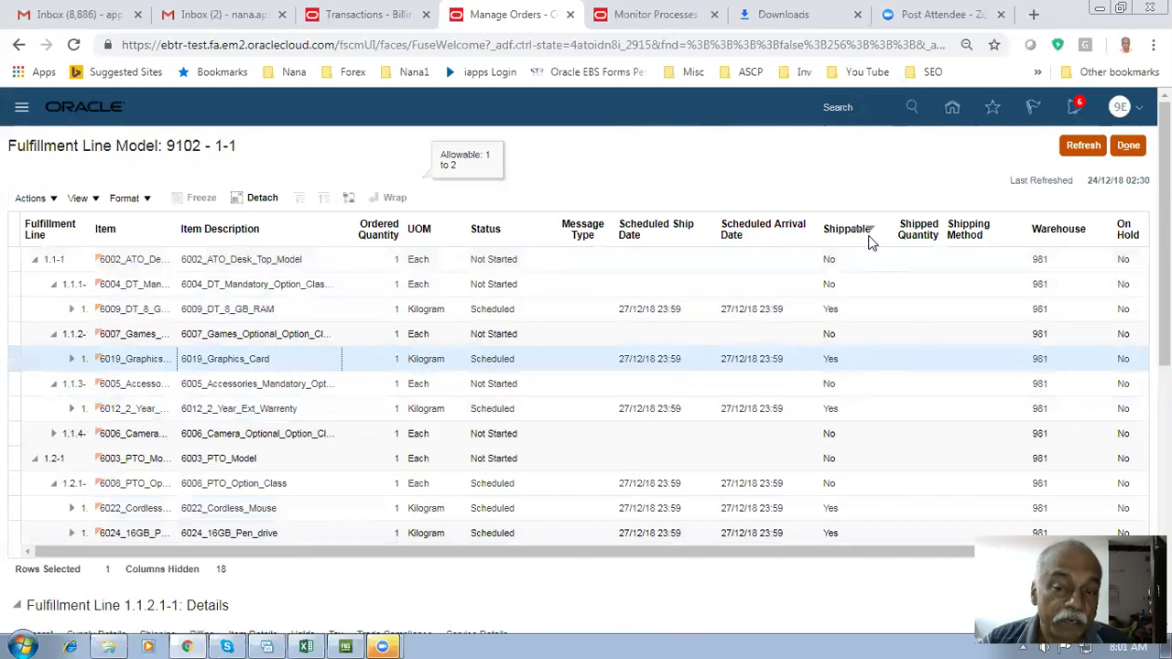
pyautogui.click(850, 516)
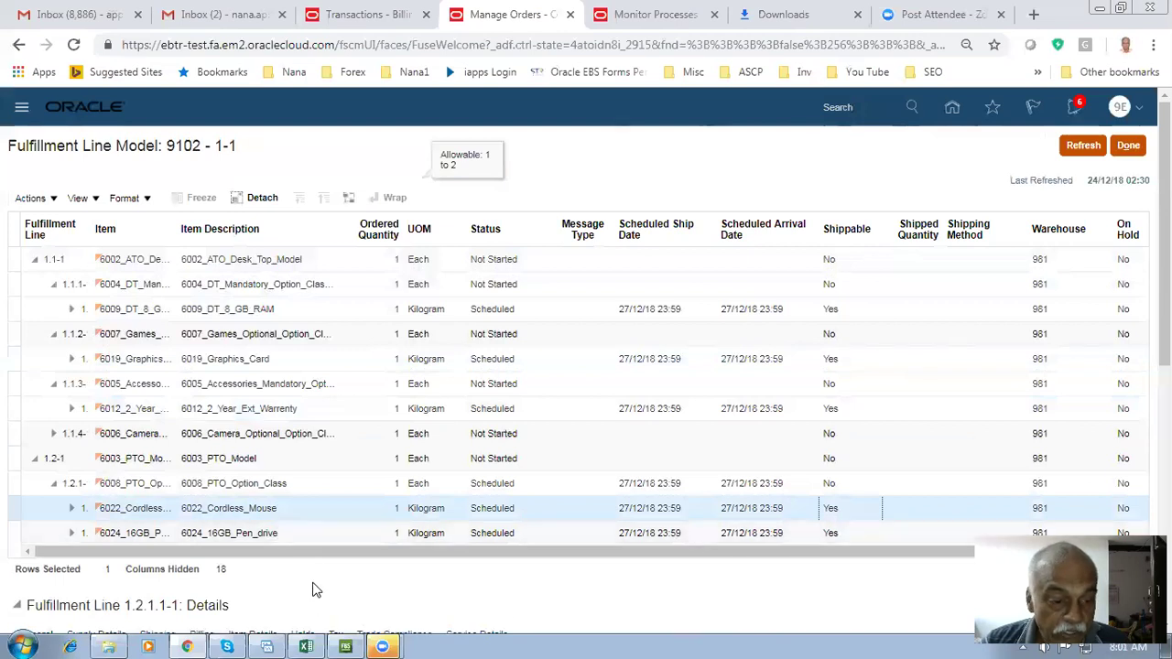
pyautogui.click(301, 540)
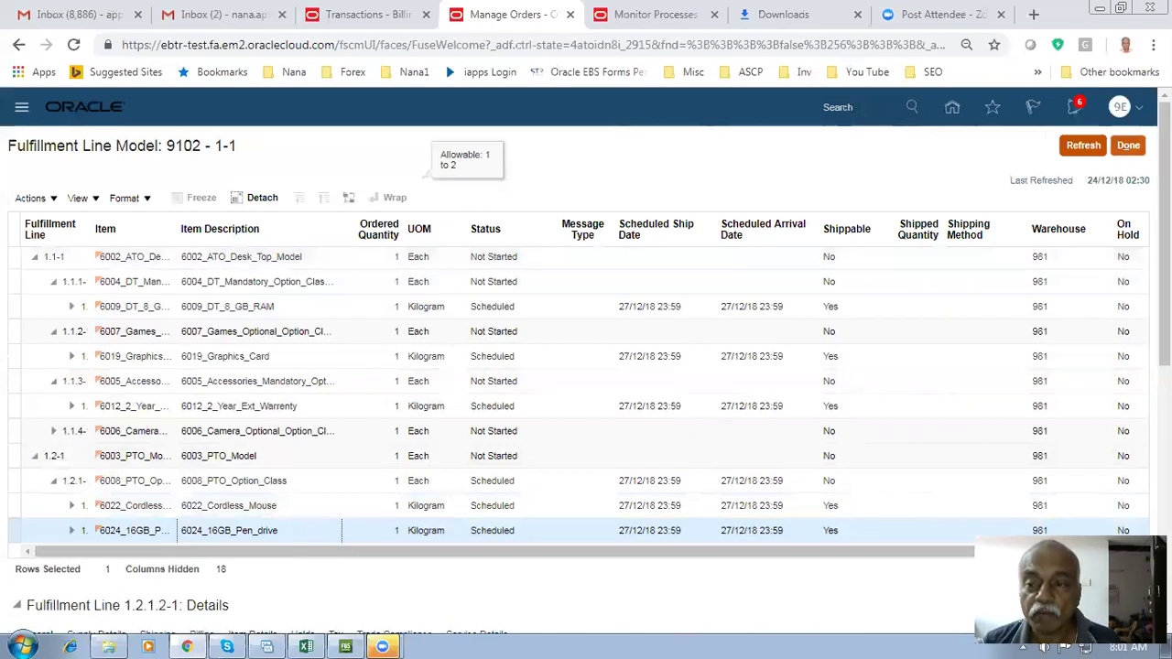
# Leave the model structure and open the orchestration process of the 6001_Desktop_Hybrid_Model fulfillment line
pyautogui.click(1135, 147)
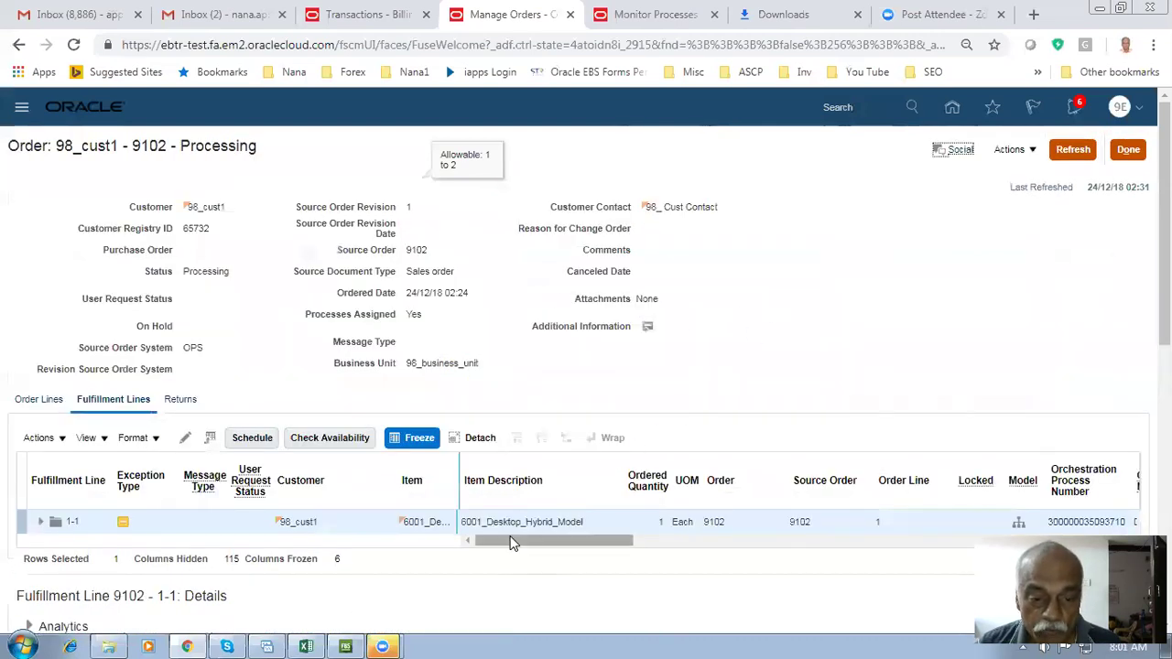
pyautogui.moveTo(549, 540); pyautogui.dragTo(579, 541)
pyautogui.click(932, 522)
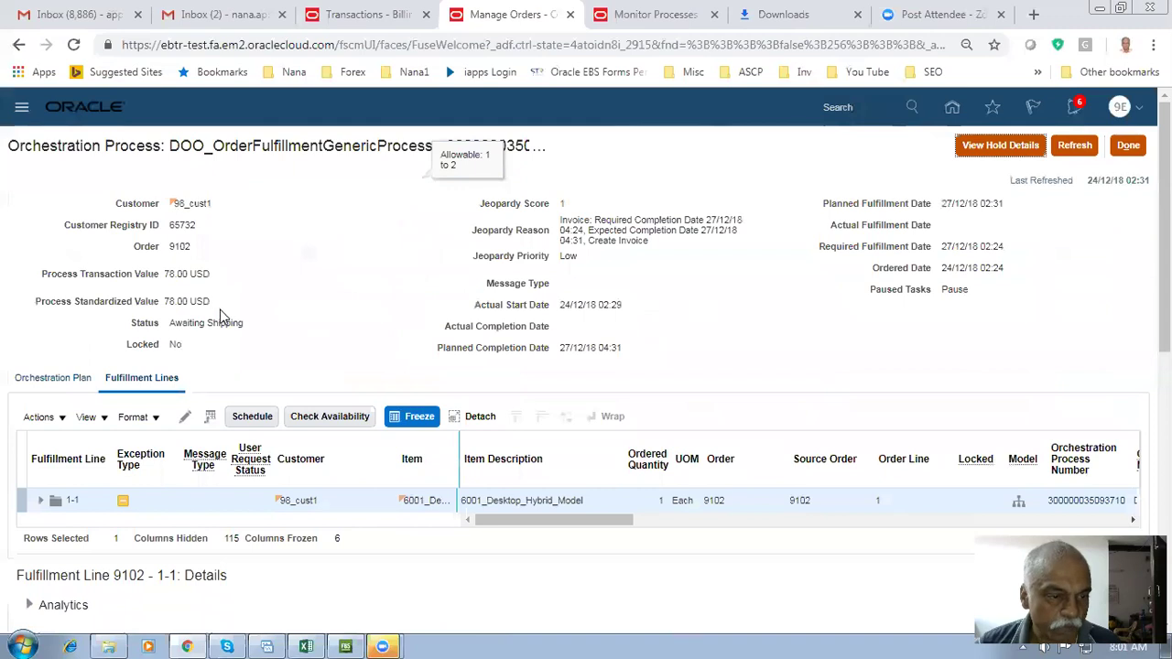
# Examine the orchestration plan of the order's process, focusing on the status and schedule of the Ship Back-to-Back task
pyautogui.click(55, 378)
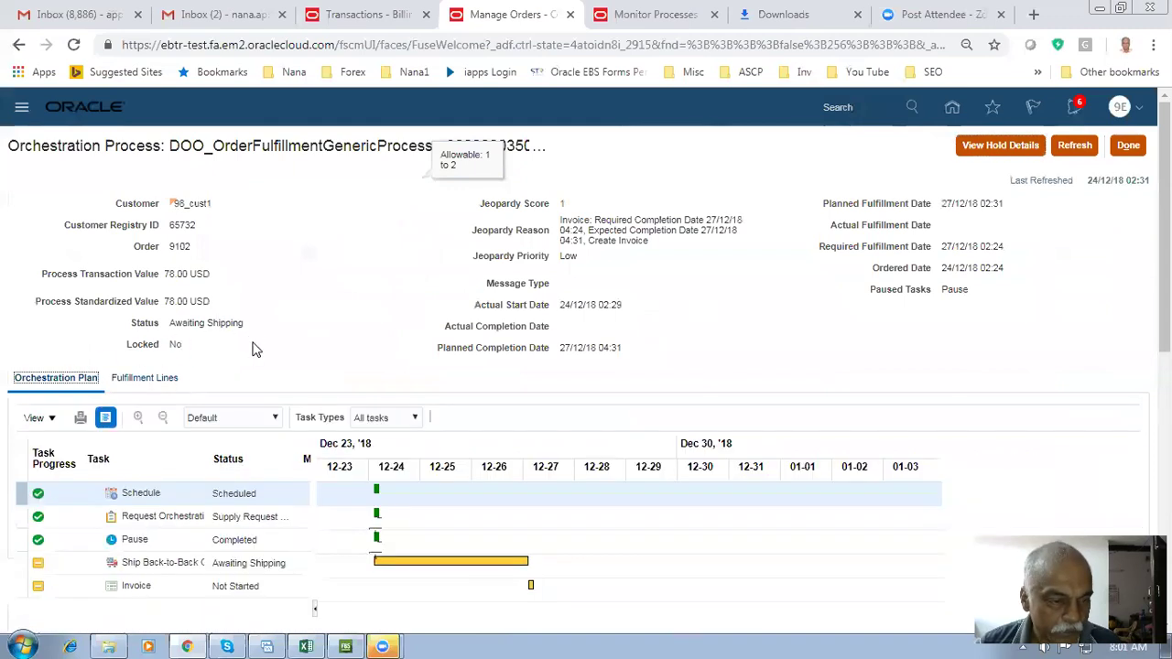
pyautogui.scroll(-1, 254, 349)
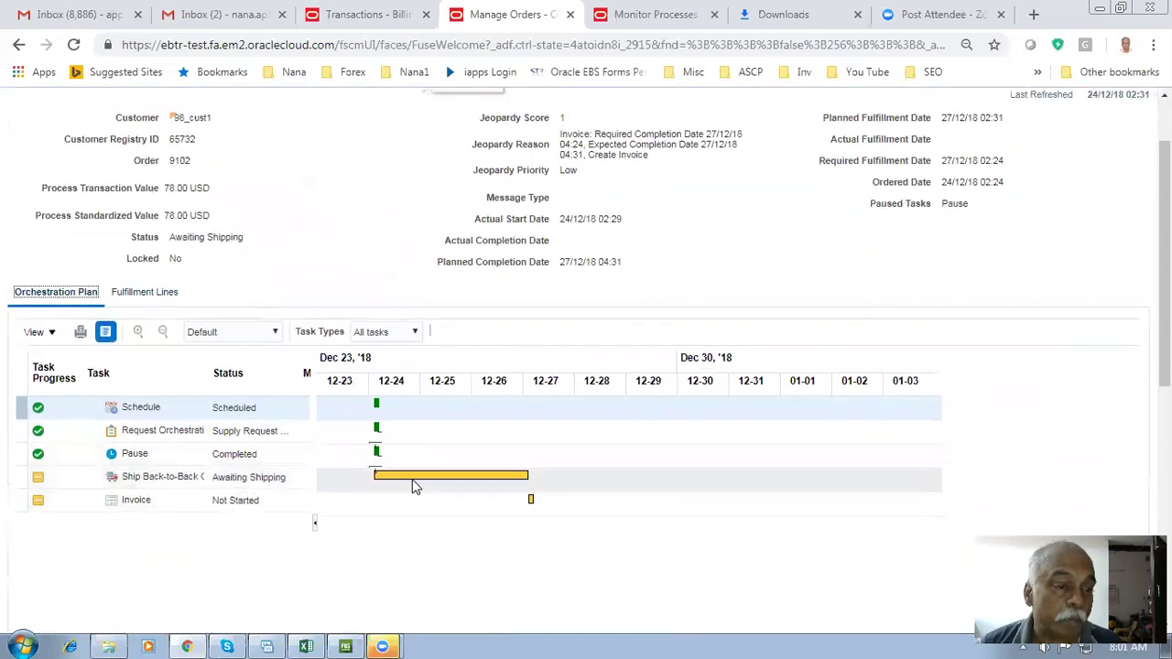
pyautogui.moveTo(412, 484)
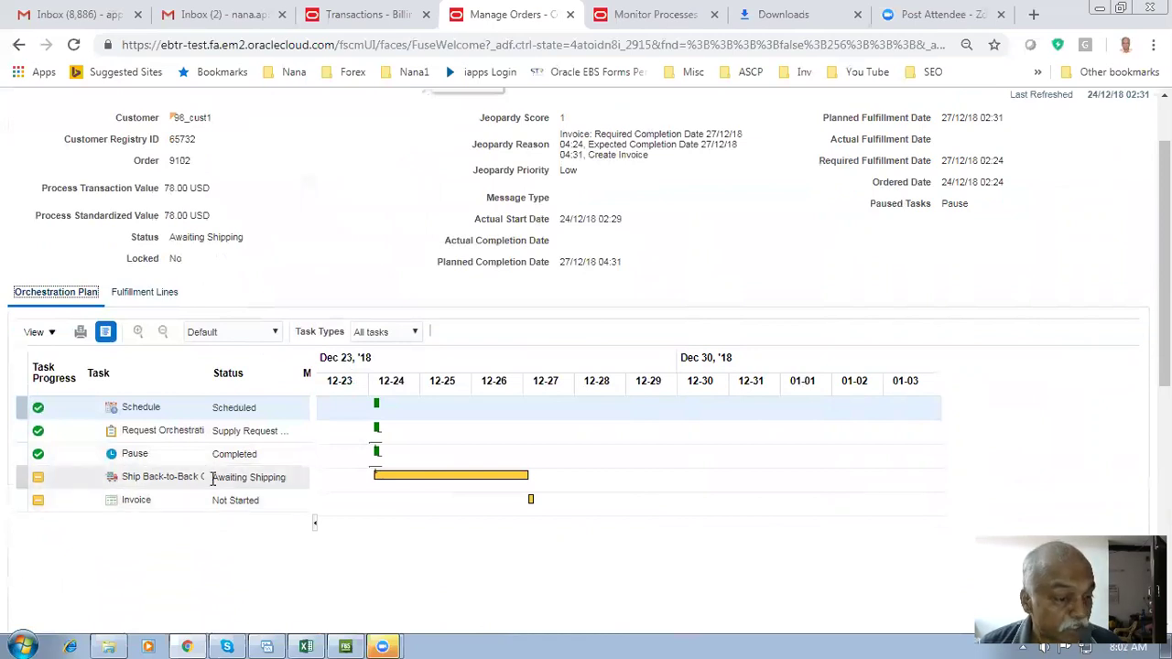
pyautogui.click(147, 477)
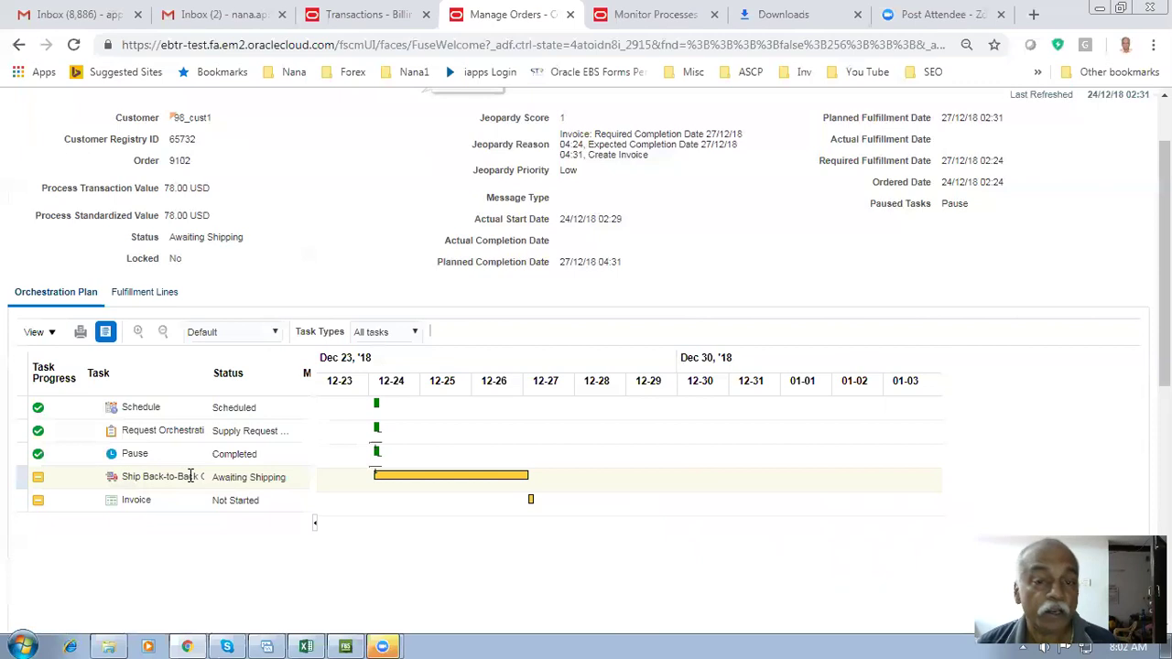
pyautogui.scroll(2, 875, 278)
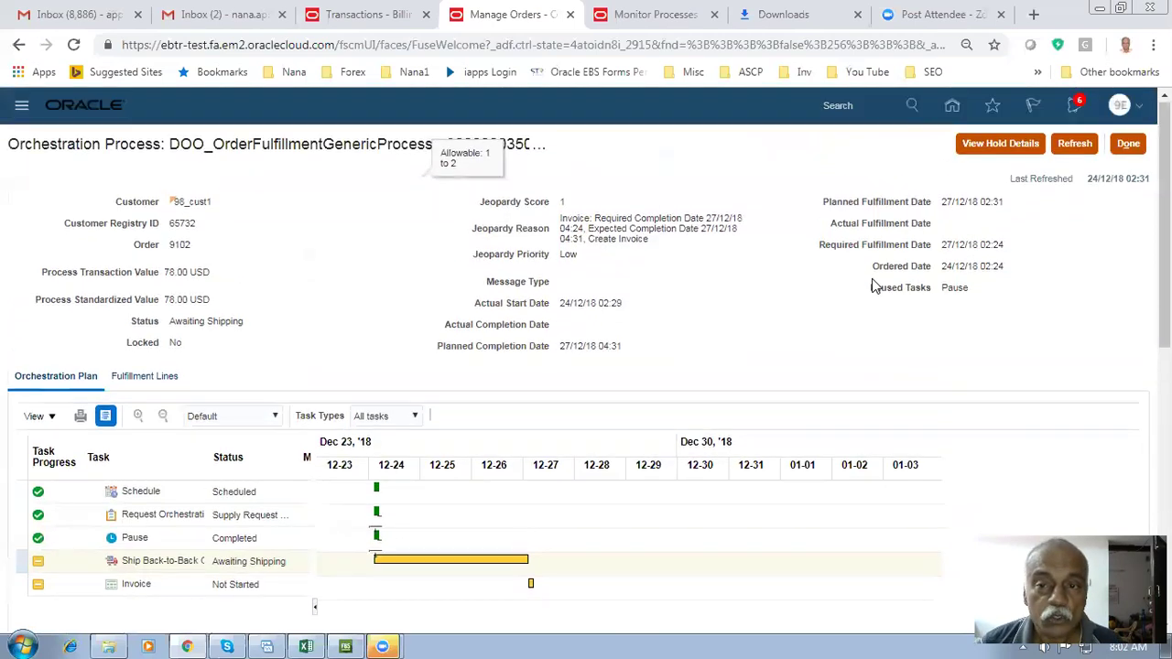
pyautogui.click(179, 46)
pyautogui.click(125, 44)
pyautogui.moveTo(119, 44); pyautogui.dragTo(331, 57)
pyautogui.hotkey('ctrl', 'c')
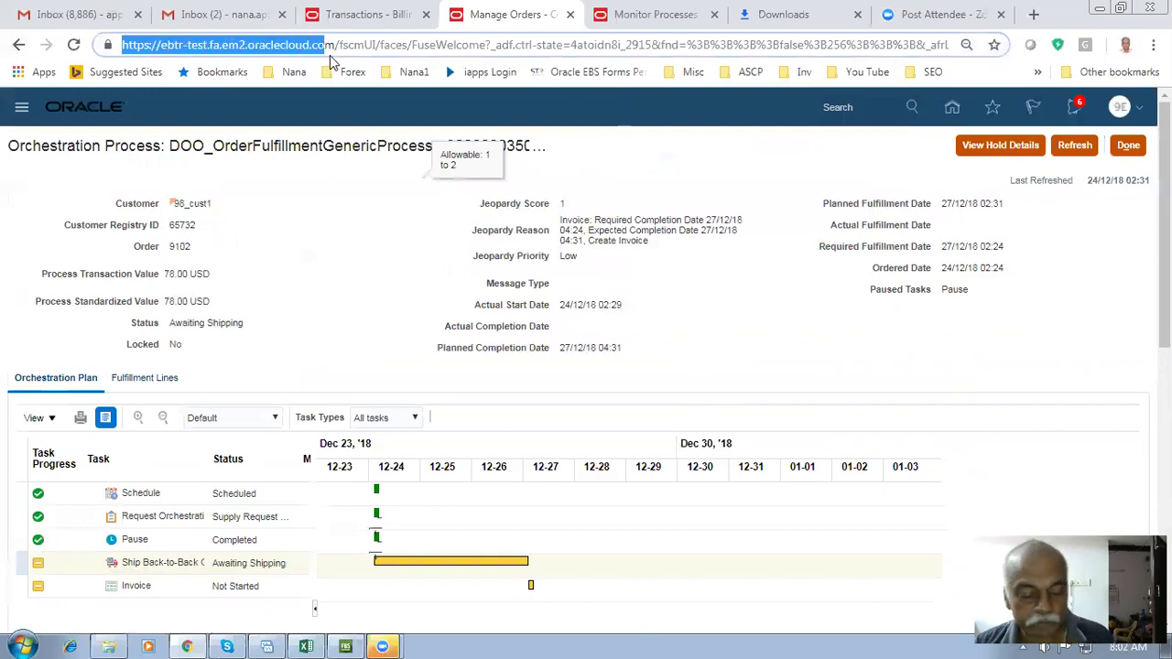
pyautogui.click(1032, 13)
pyautogui.hotkey('ctrl', 'v')
pyautogui.press('Return')
pyautogui.click(668, 41)
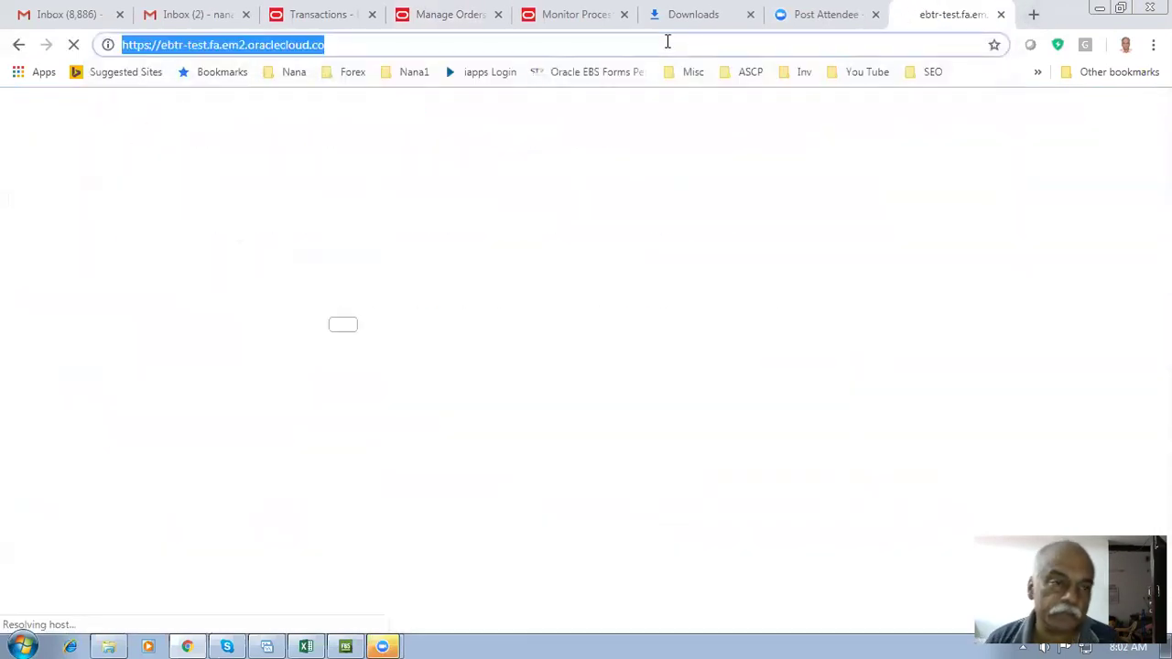
pyautogui.click(400, 40)
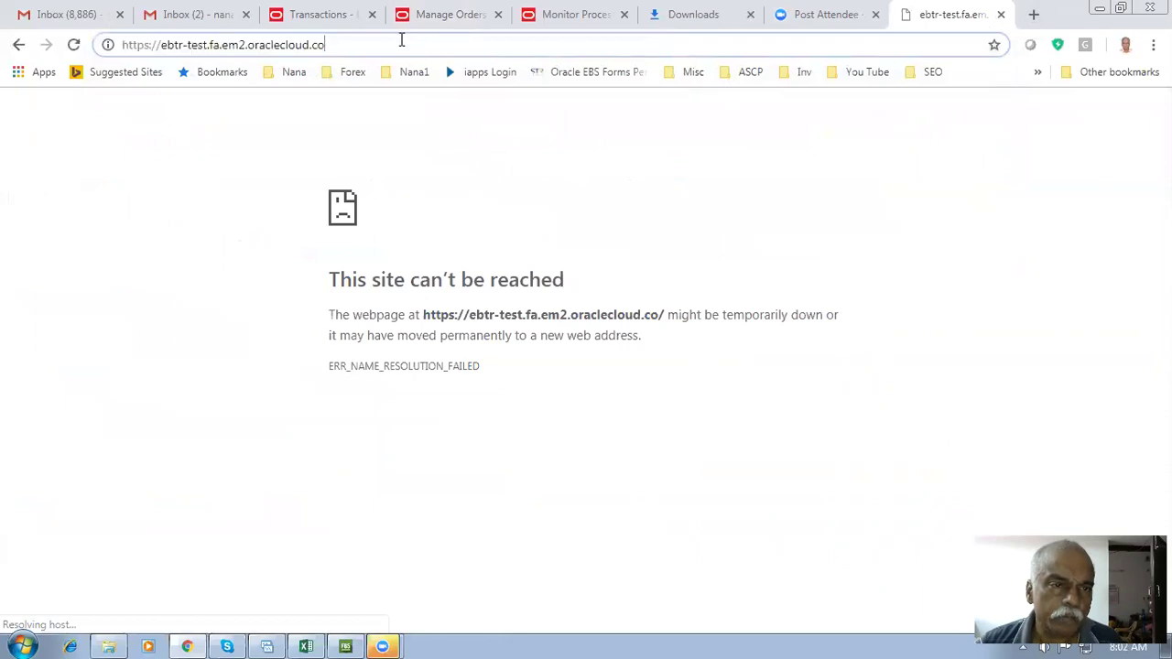
pyautogui.write('m')
pyautogui.press('Return')
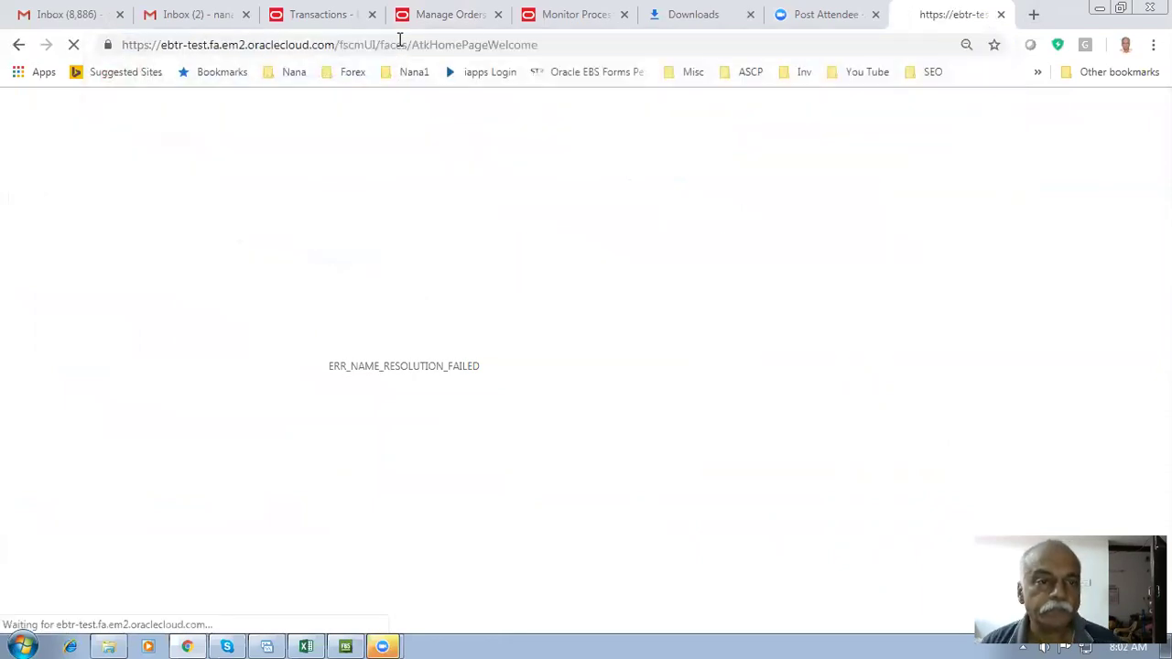
pyautogui.click(272, 639)
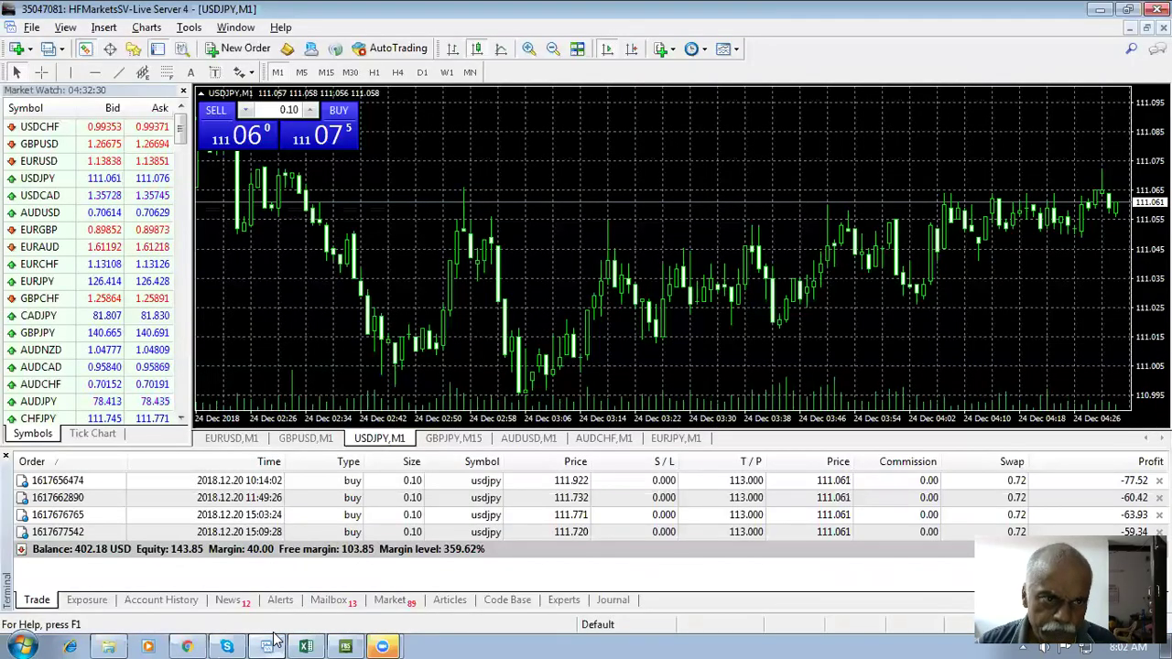
pyautogui.click(272, 639)
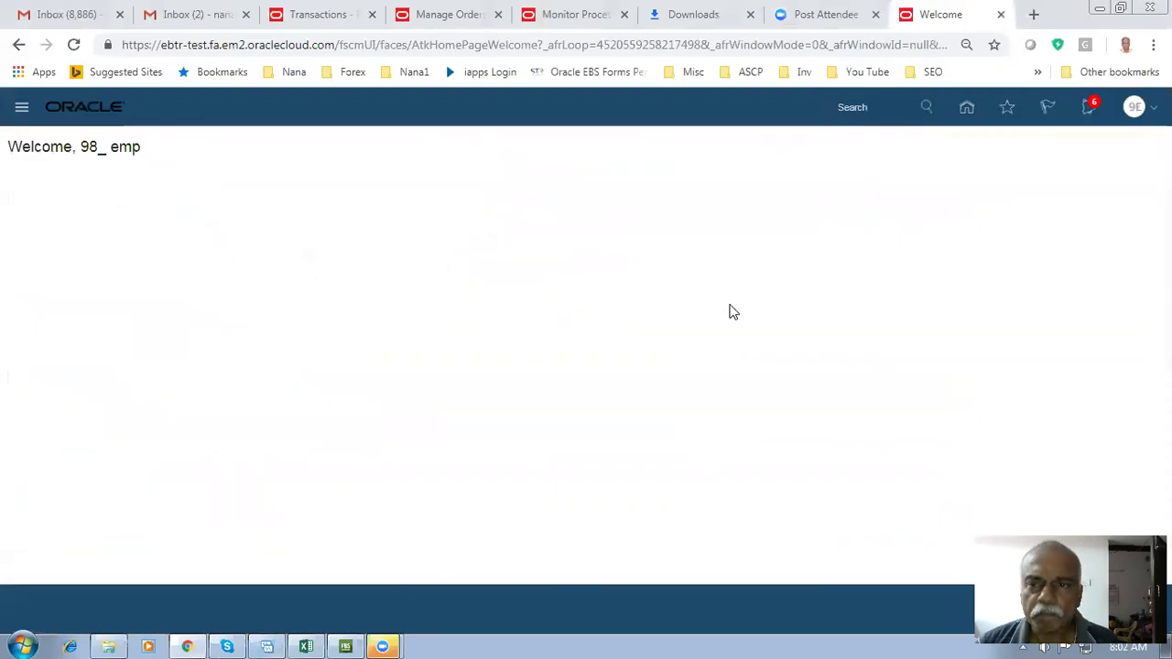
# Go from the home page to Inventory Management and open the Manage Shipment Lines task
pyautogui.click(968, 109)
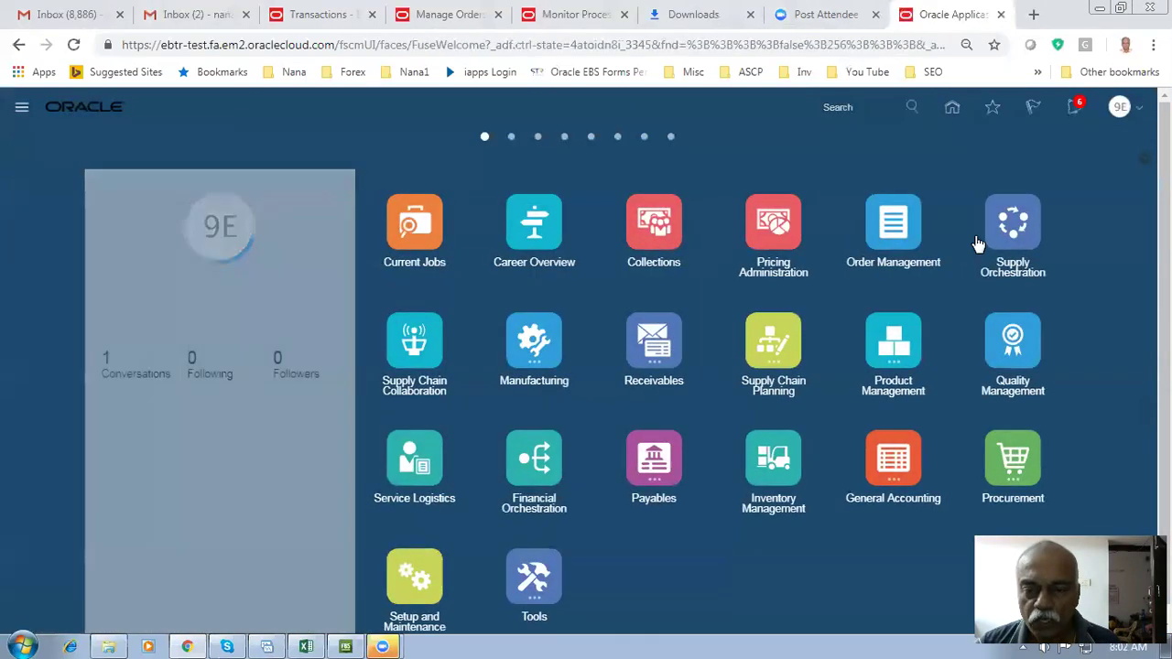
pyautogui.click(787, 469)
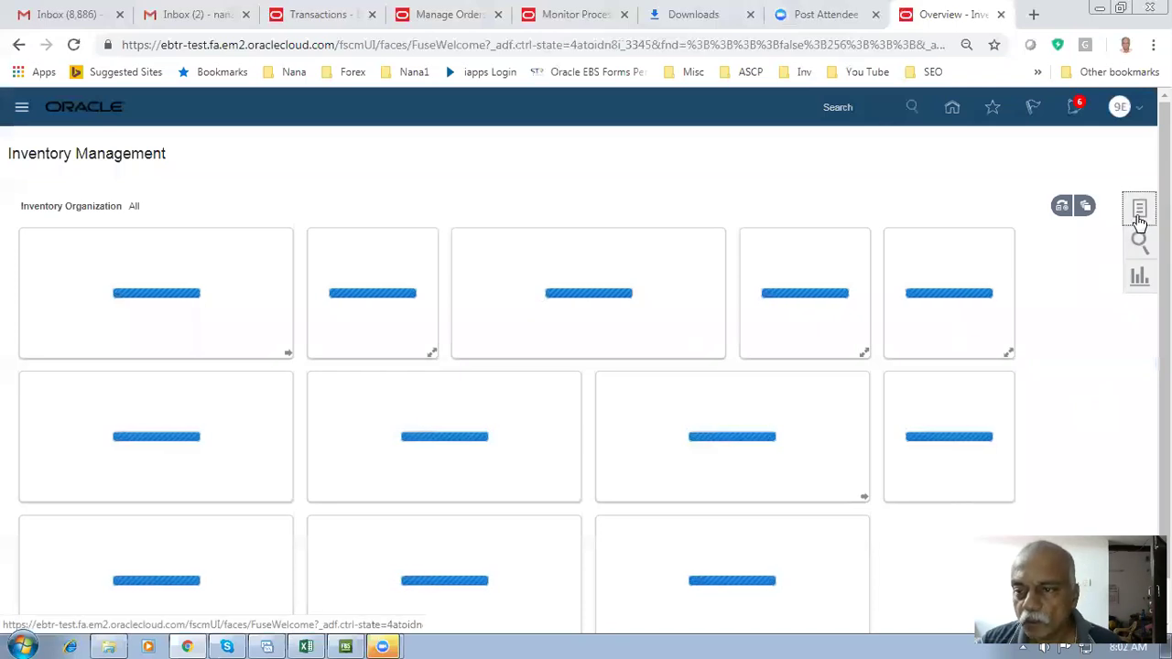
pyautogui.click(1138, 216)
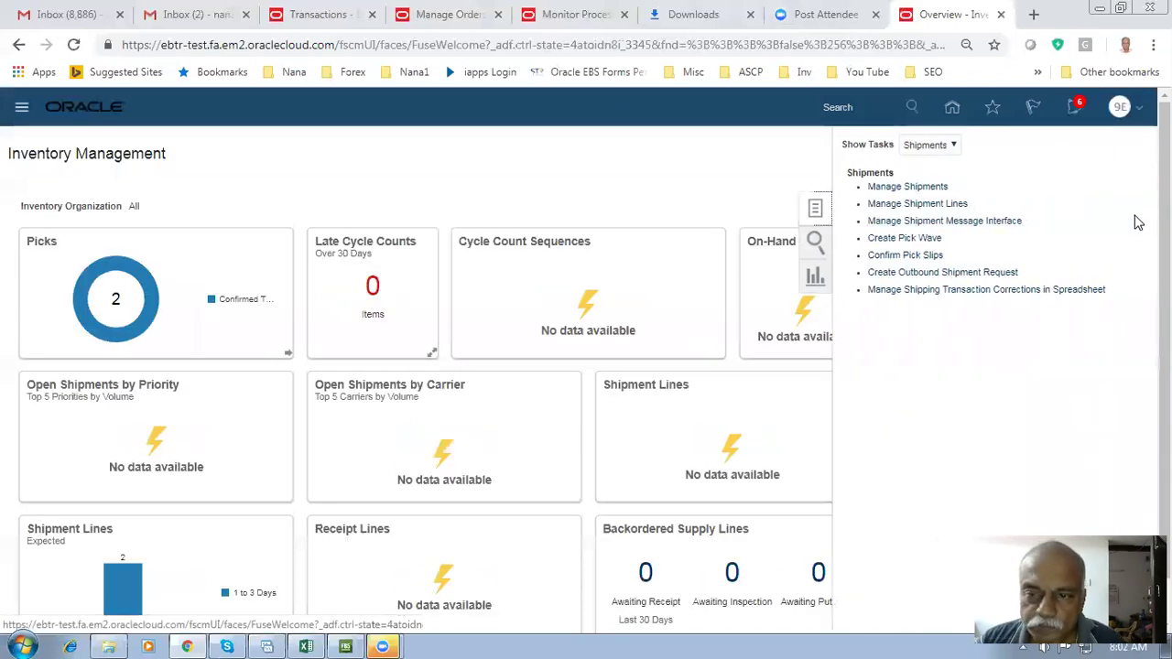
pyautogui.click(902, 209)
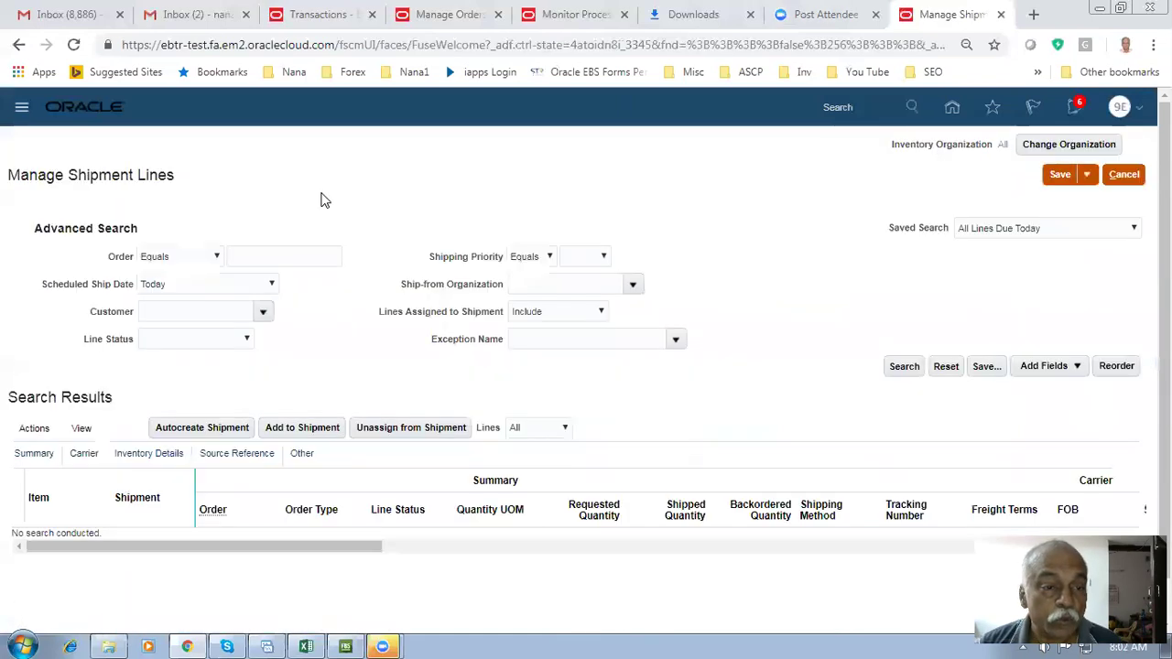
# Search the shipment lines by the submitted order's number with the scheduled ship date set to Today and the next 7 days
pyautogui.click(261, 260)
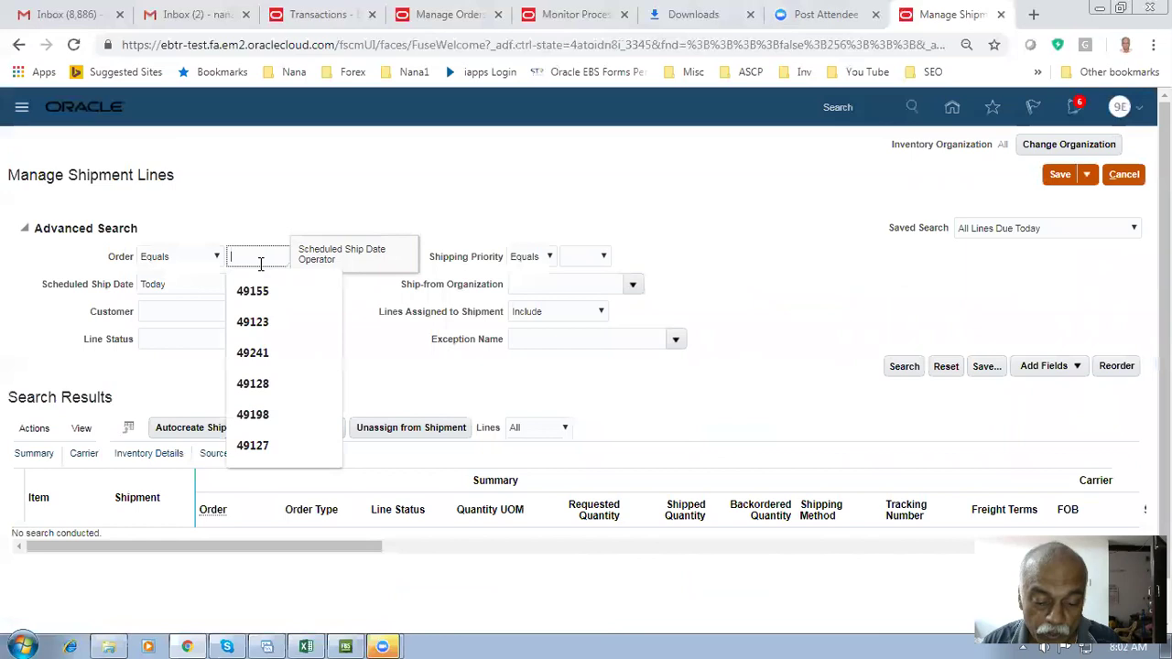
pyautogui.write('9102')
pyautogui.press('Tab')
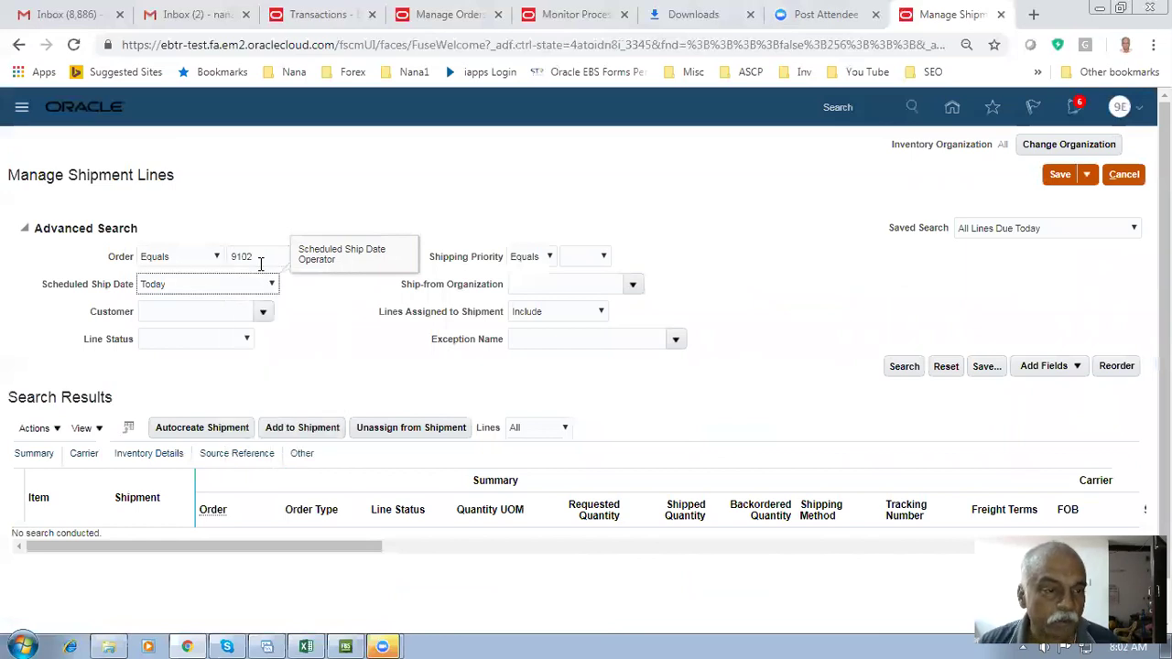
pyautogui.click(272, 284)
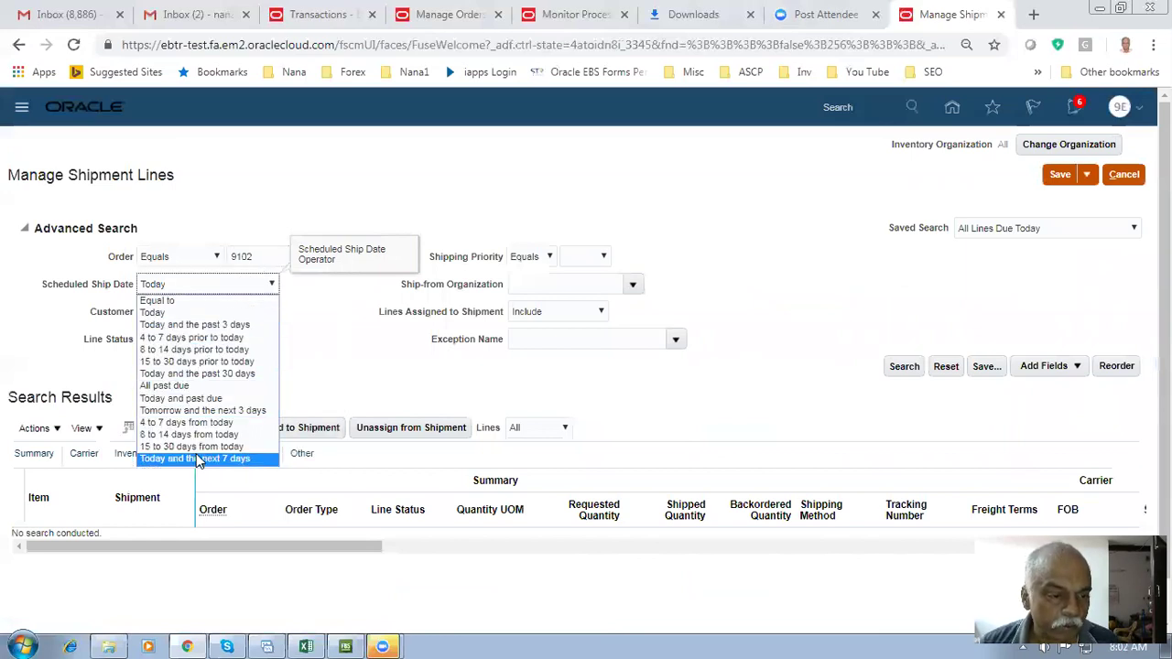
pyautogui.click(194, 456)
pyautogui.click(902, 366)
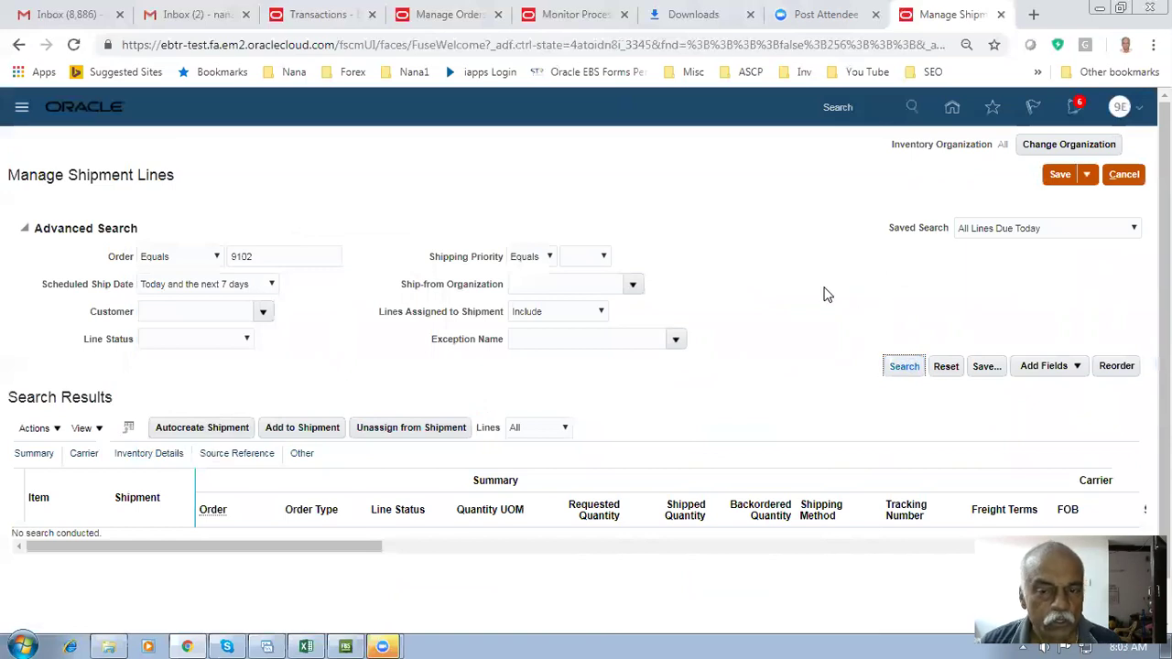
# Review the hybrid model structure in the Configurator workbook, return to the shipment lines and widen the Item column to show full names
pyautogui.hotkey('alt', 'Tab')
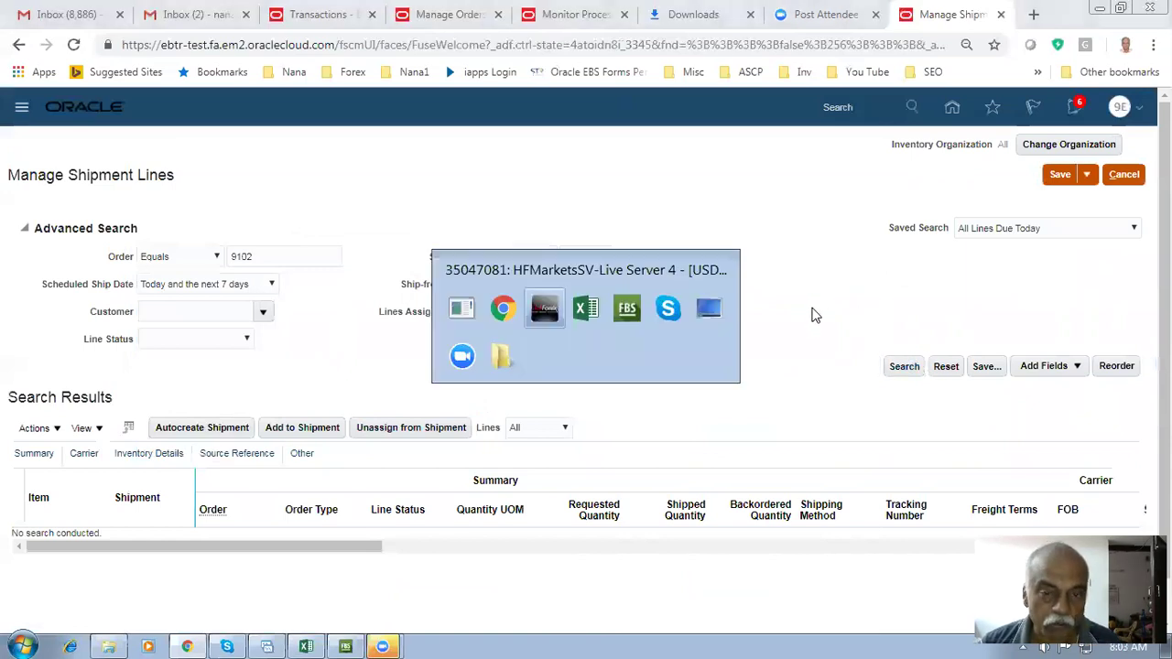
pyautogui.hotkey('alt', 'Tab')
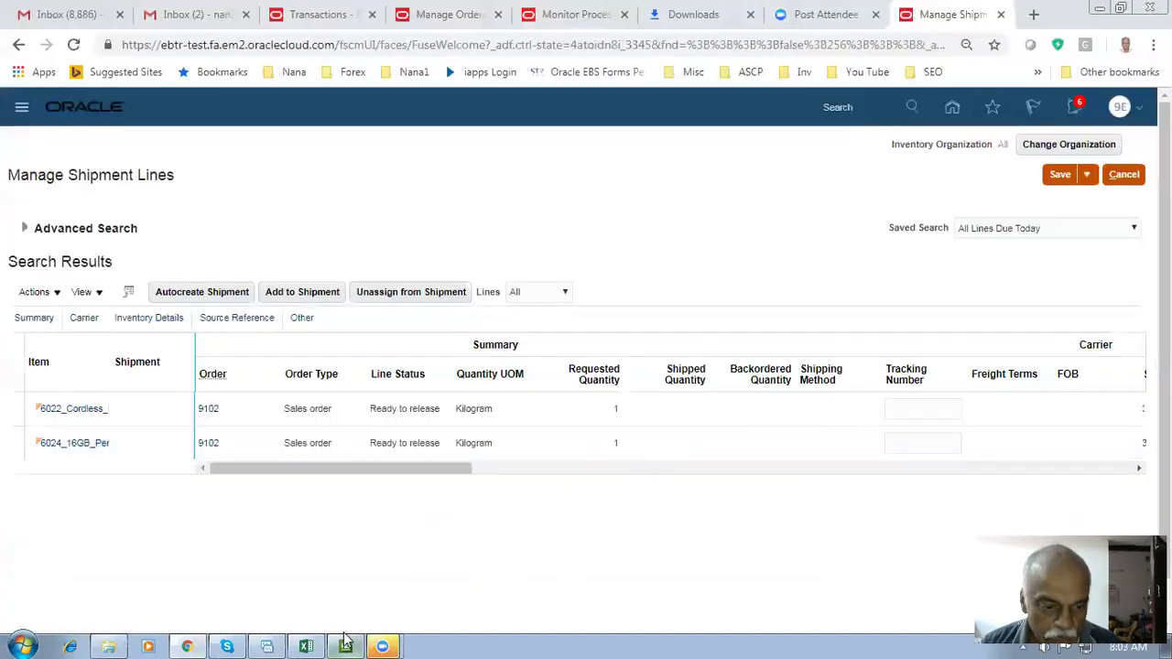
pyautogui.click(306, 646)
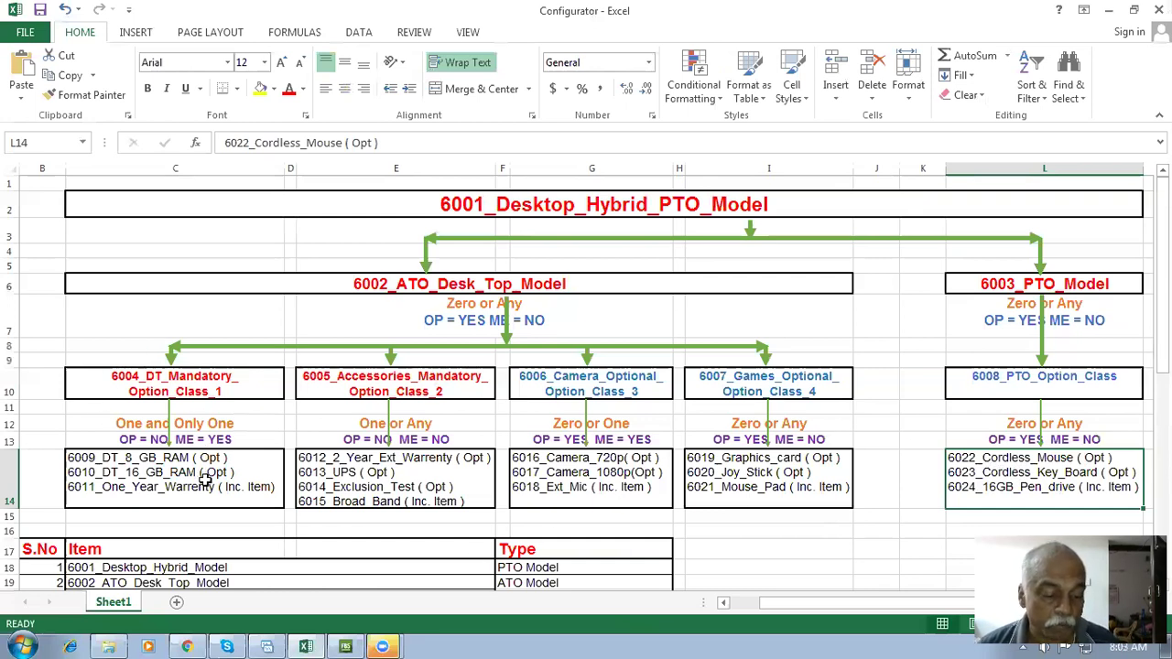
pyautogui.hotkey('alt', 'Tab')
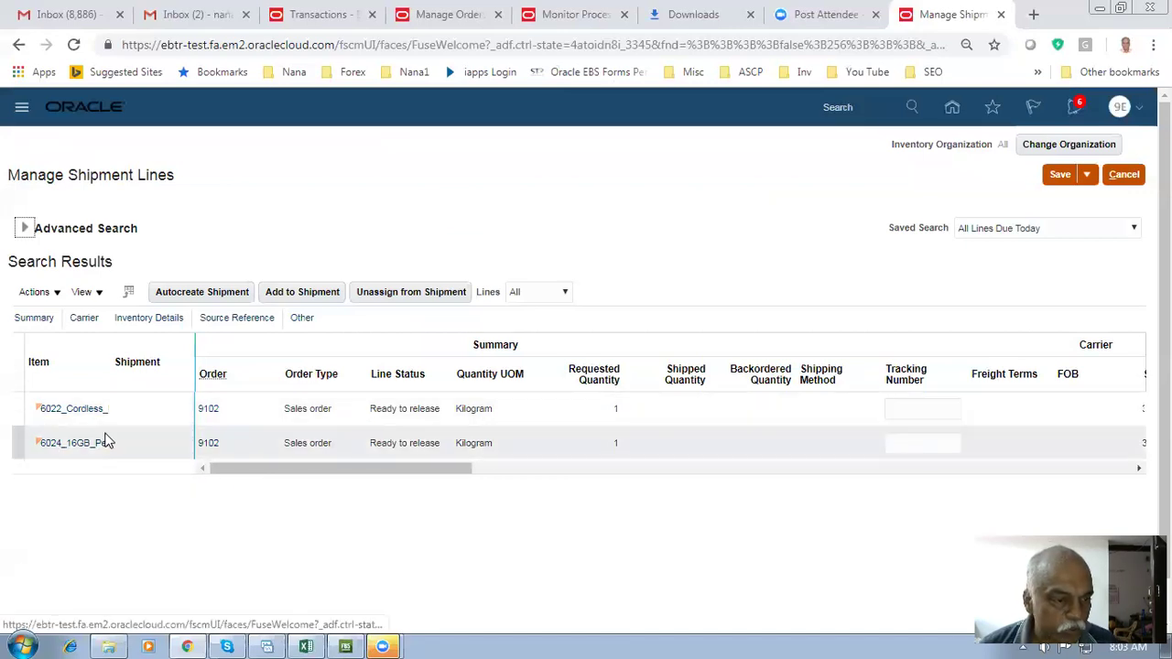
pyautogui.moveTo(111, 390); pyautogui.dragTo(140, 389)
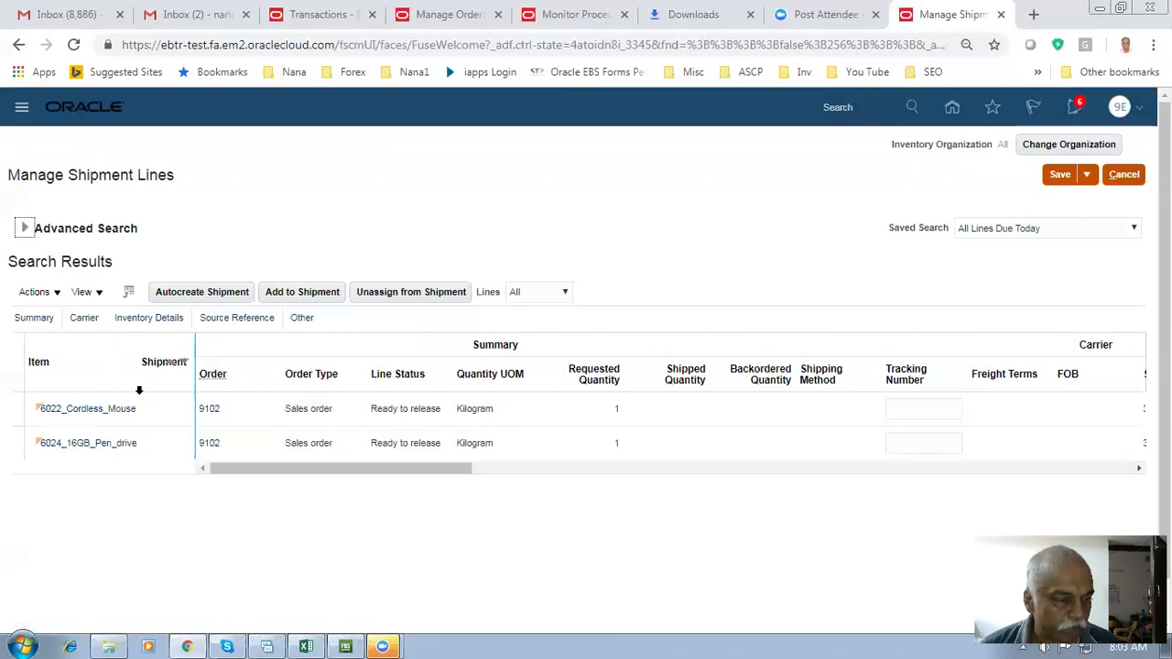
# Autocreate one shipment for the 6022_Cordless_Mouse and 6024_16GB_Pen_drive lines
pyautogui.click(19, 405)
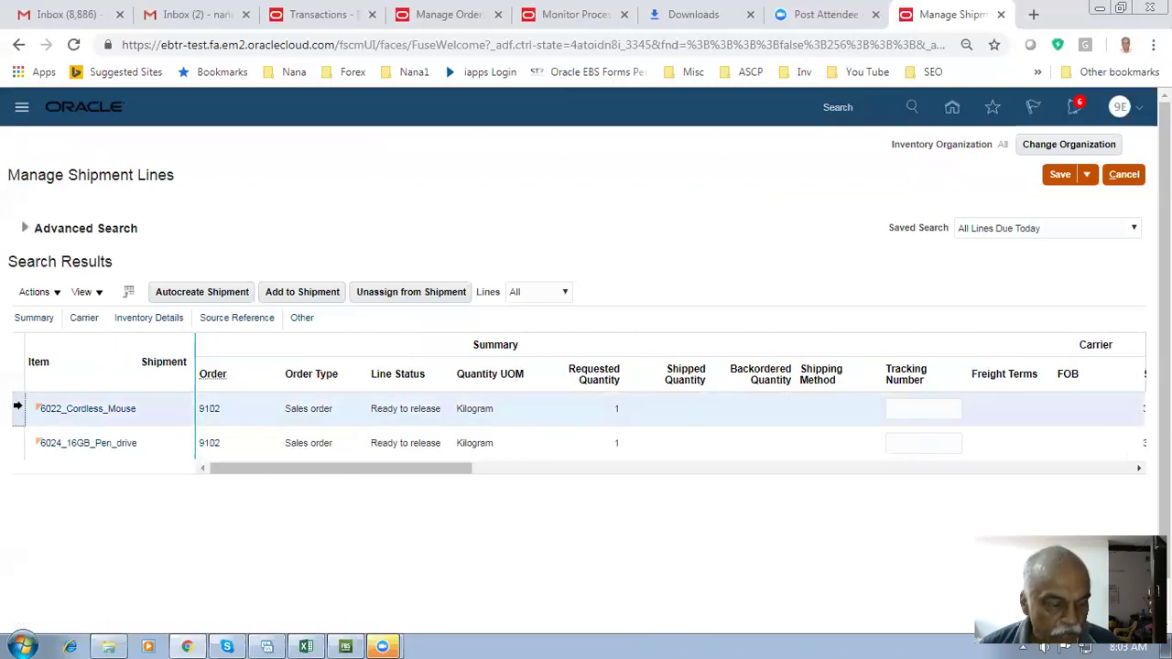
pyautogui.keyDown('shift'); pyautogui.click(19, 441); pyautogui.keyUp('shift')
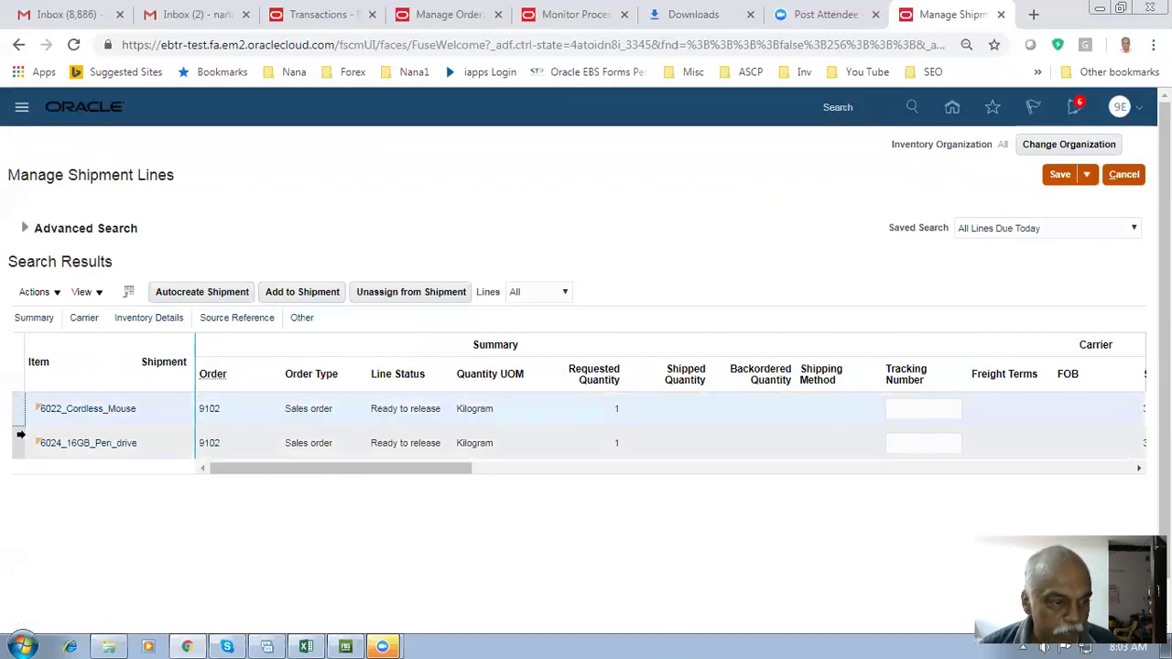
pyautogui.click(195, 299)
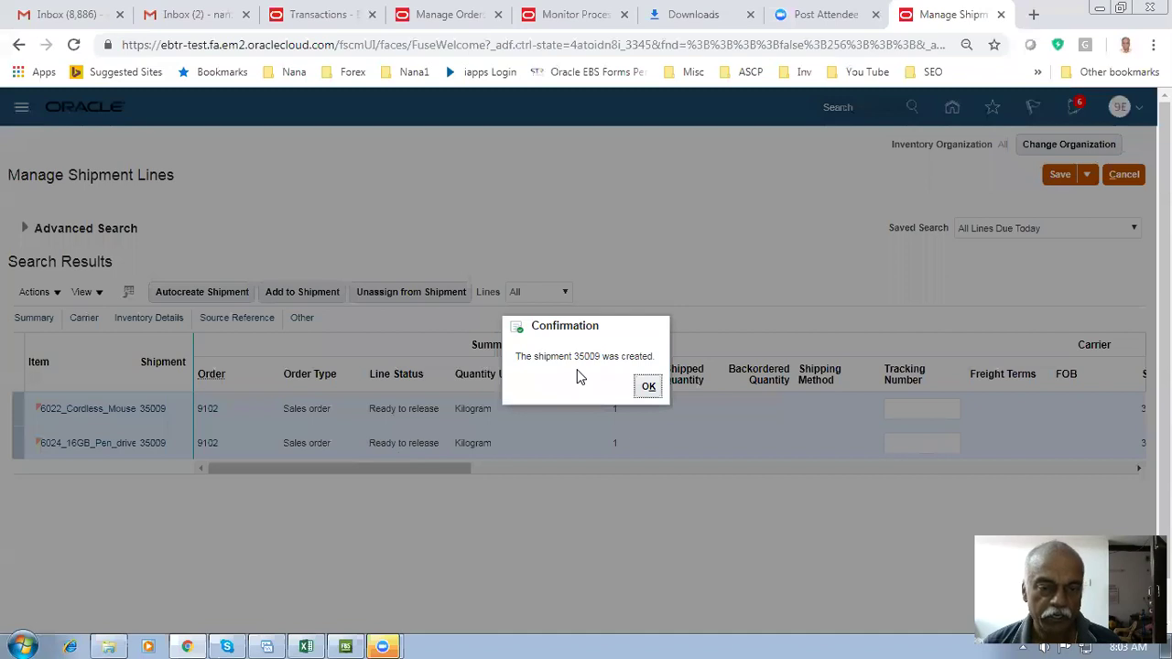
pyautogui.click(648, 387)
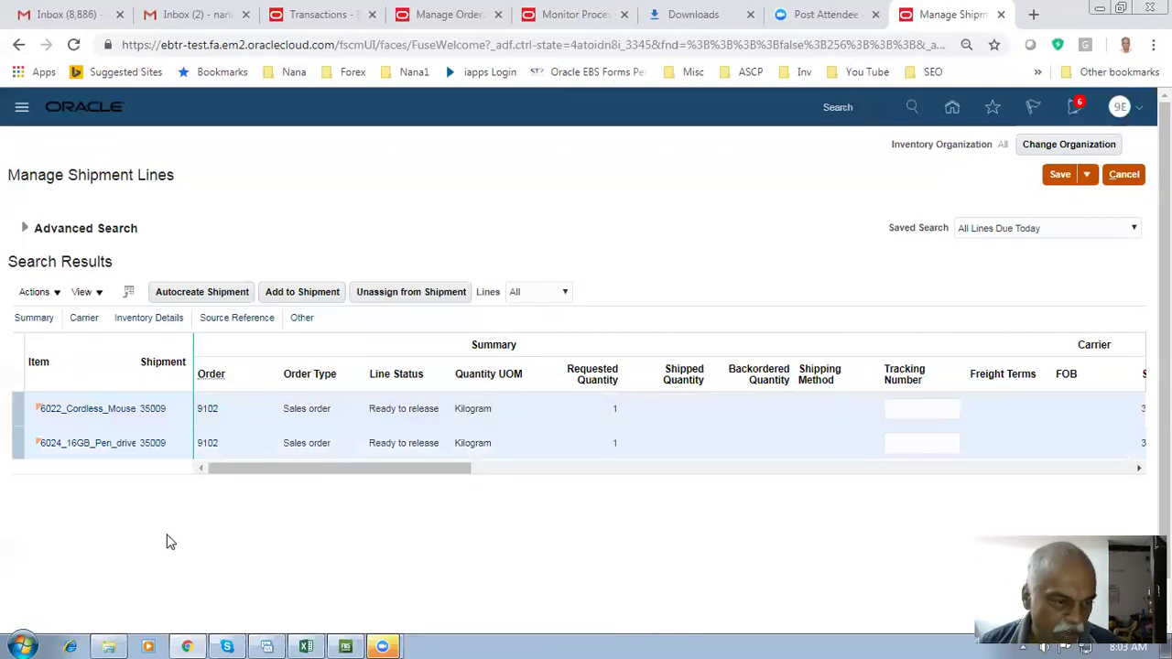
# Open the new shipment, submit its pick release, and save and close it to return to the shipment lines
pyautogui.click(152, 412)
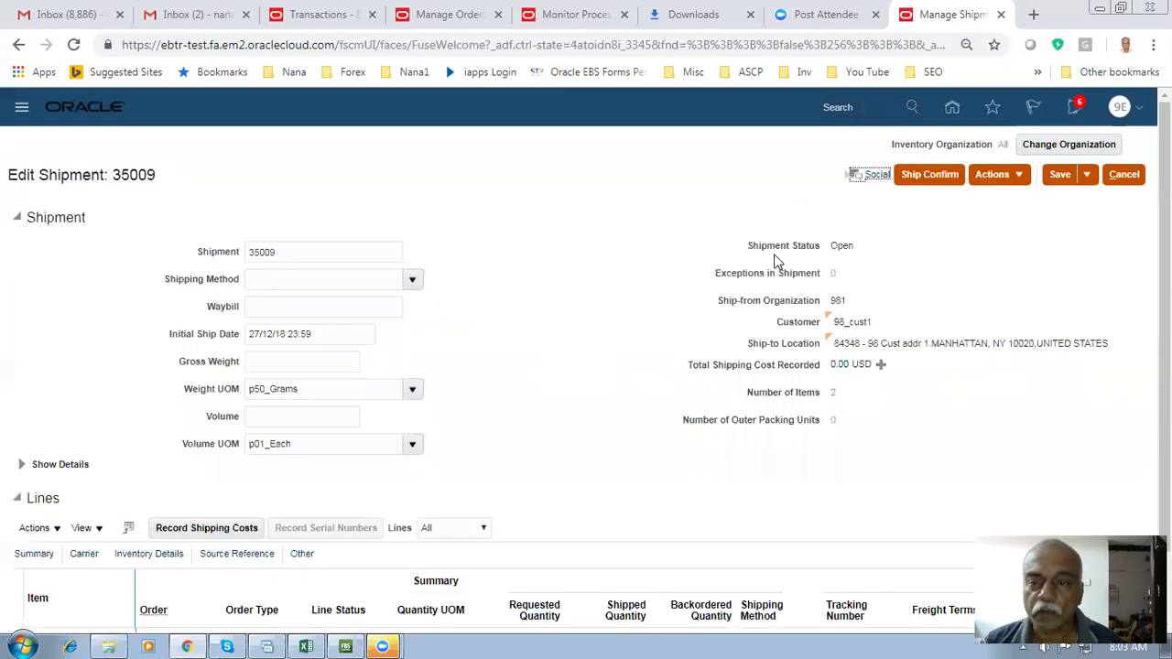
pyautogui.click(1010, 180)
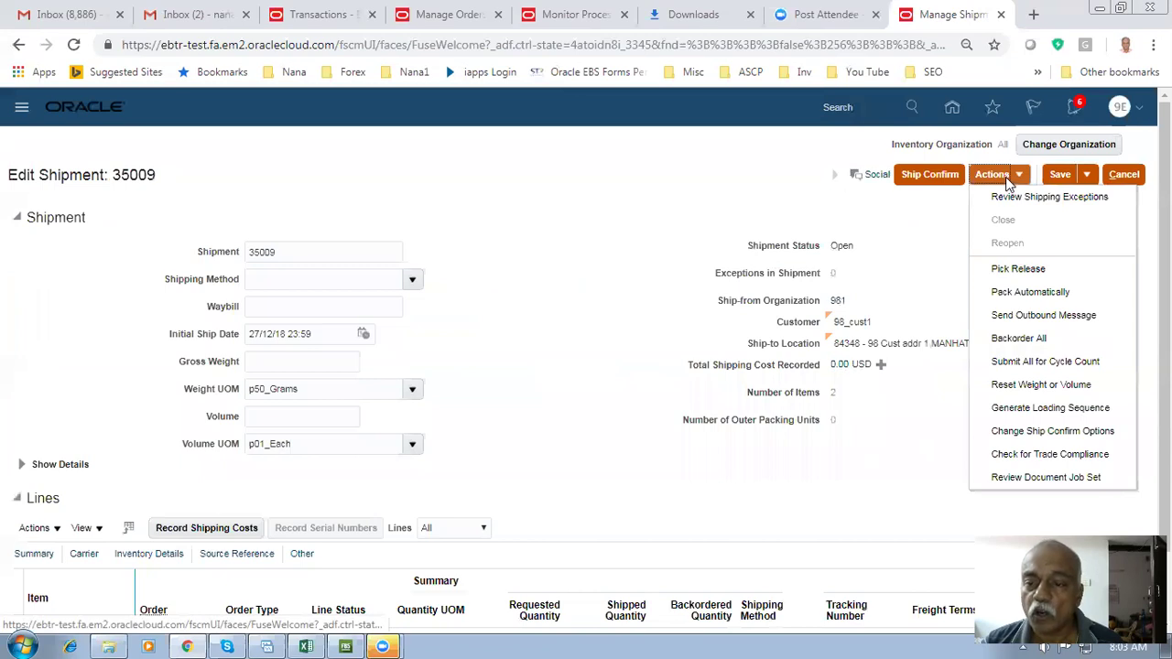
pyautogui.click(1010, 267)
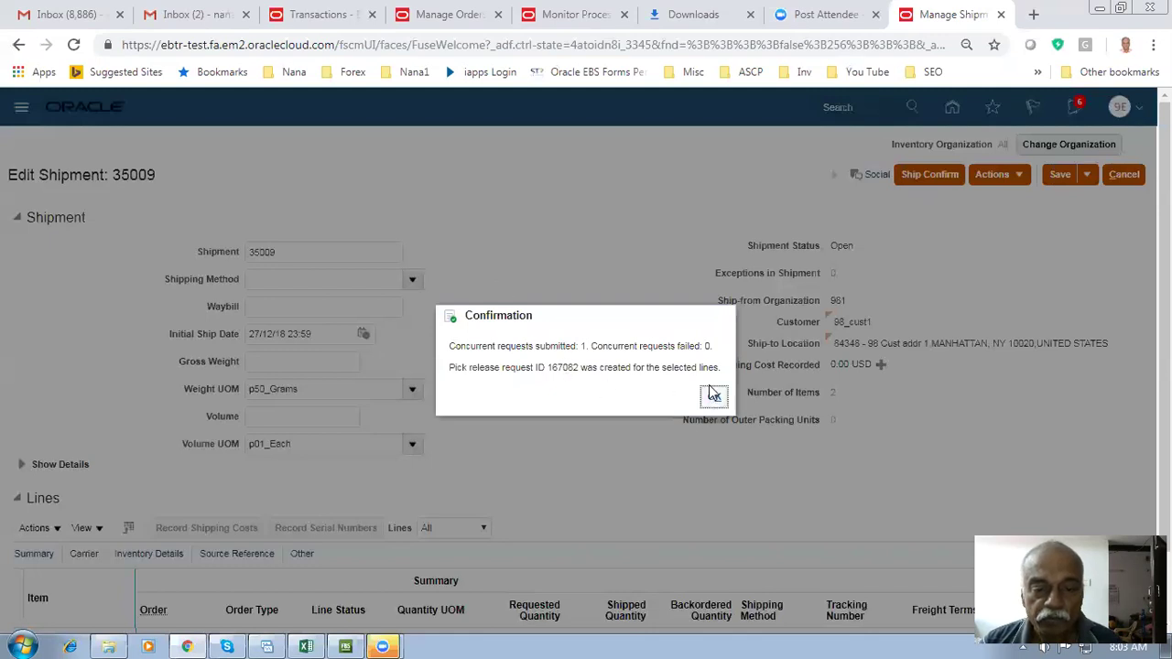
pyautogui.press('Return')
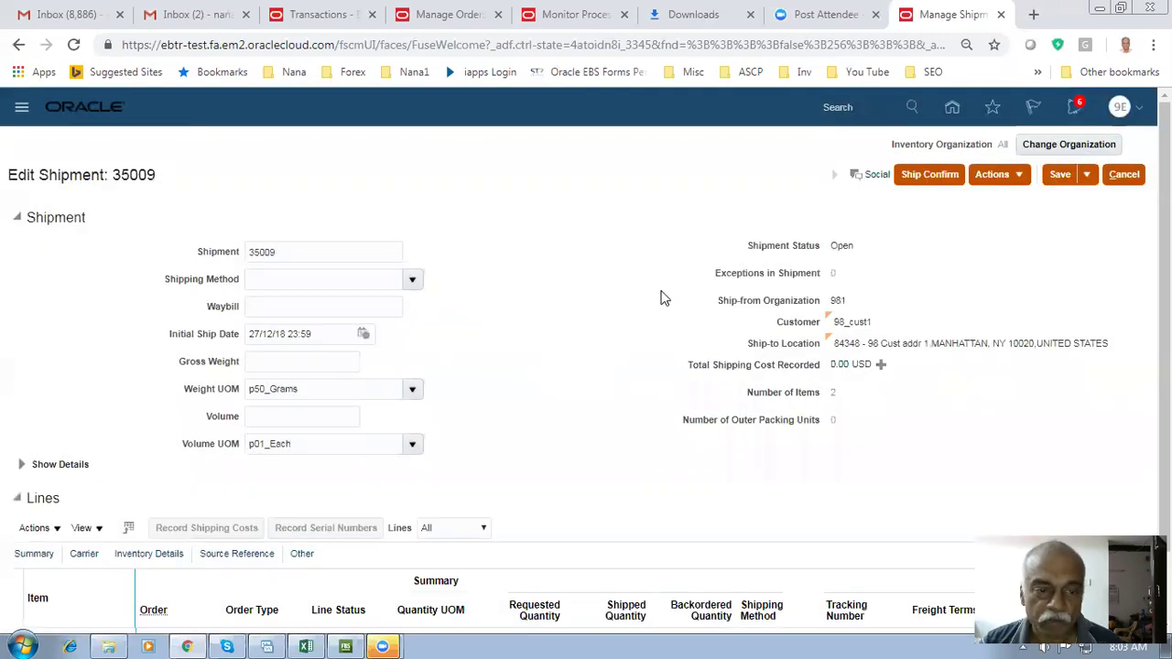
pyautogui.click(1086, 174)
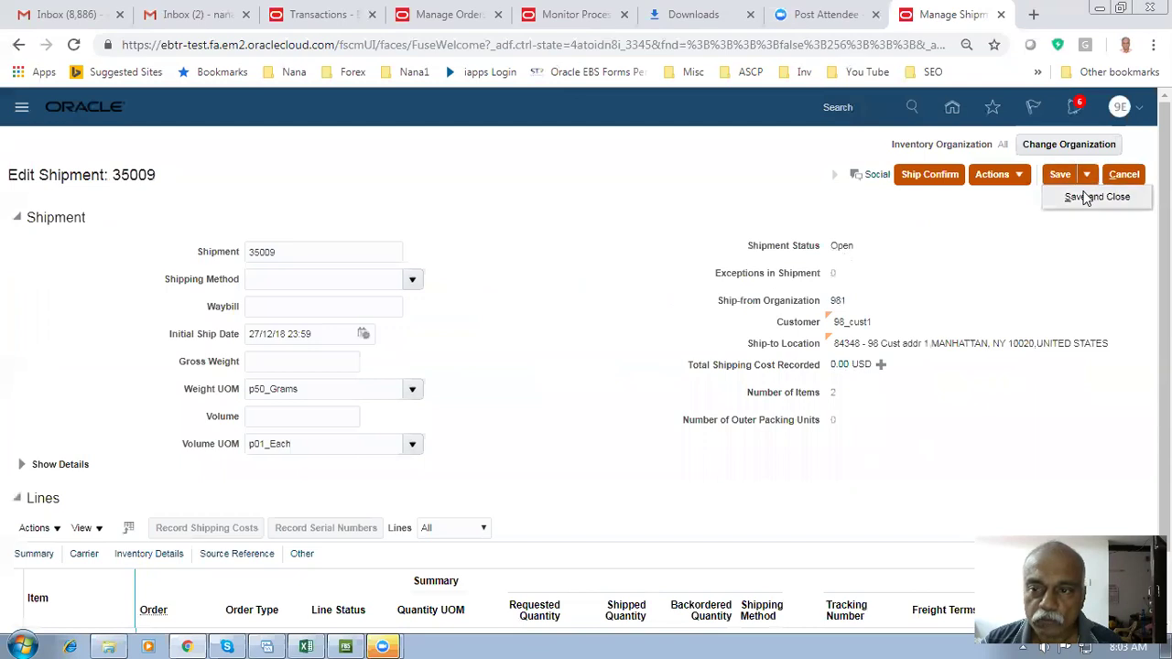
pyautogui.click(1085, 198)
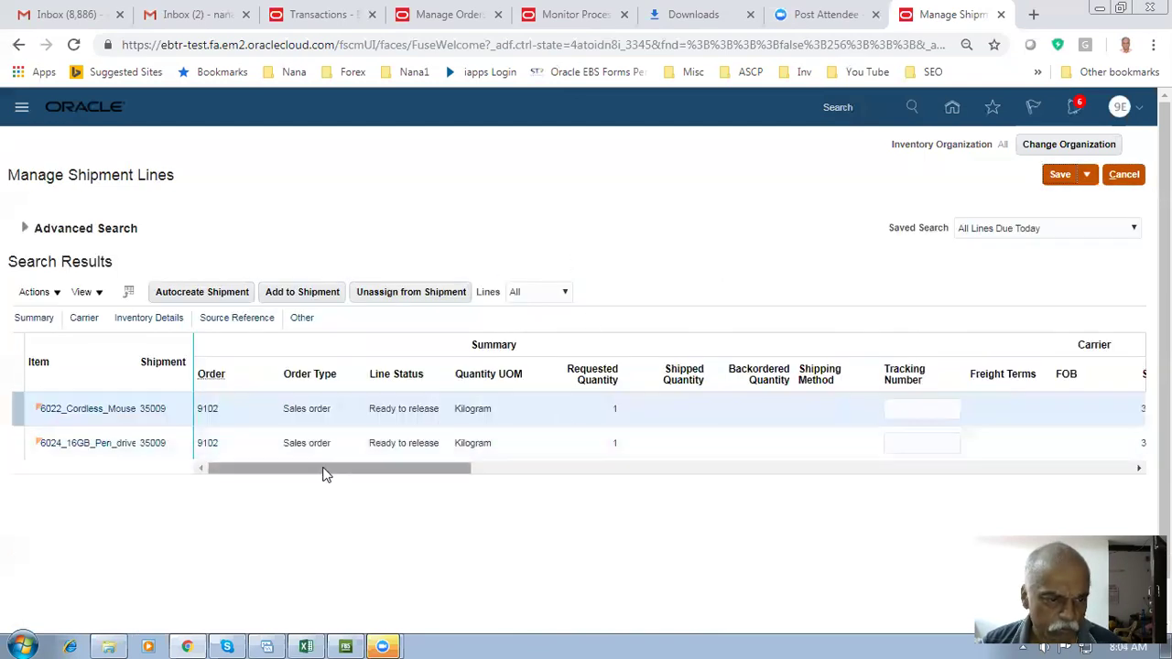
pyautogui.moveTo(326, 473); pyautogui.dragTo(361, 476)
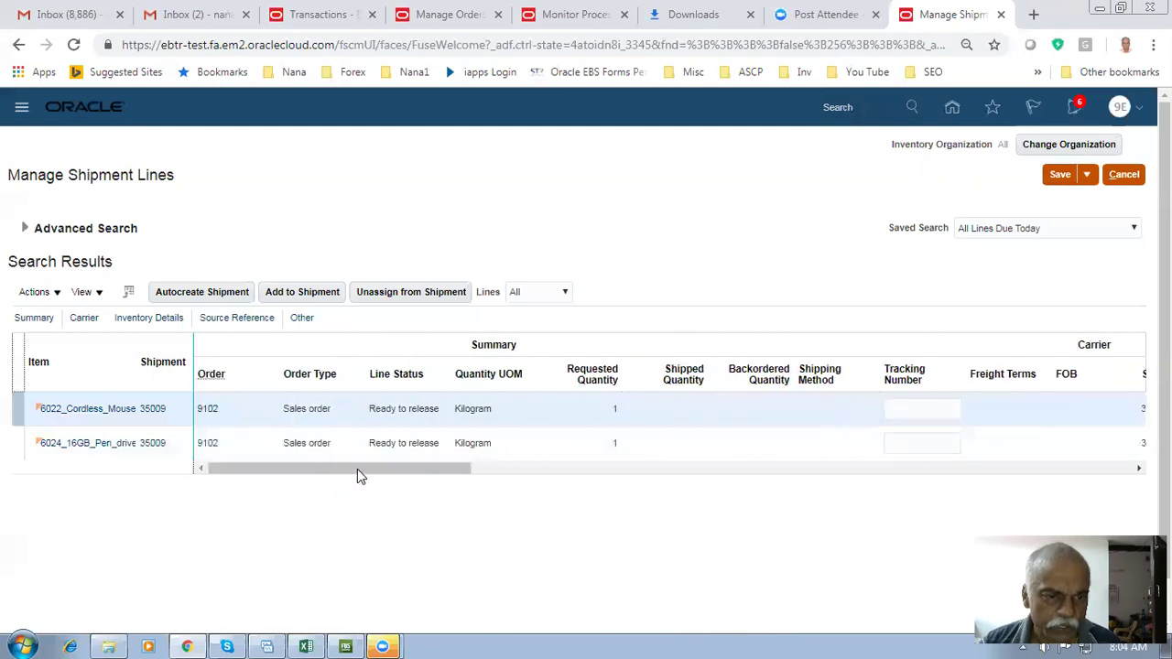
# Rerun the shipment lines search for the same order to check the pick-released lines' updated status
pyautogui.click(25, 228)
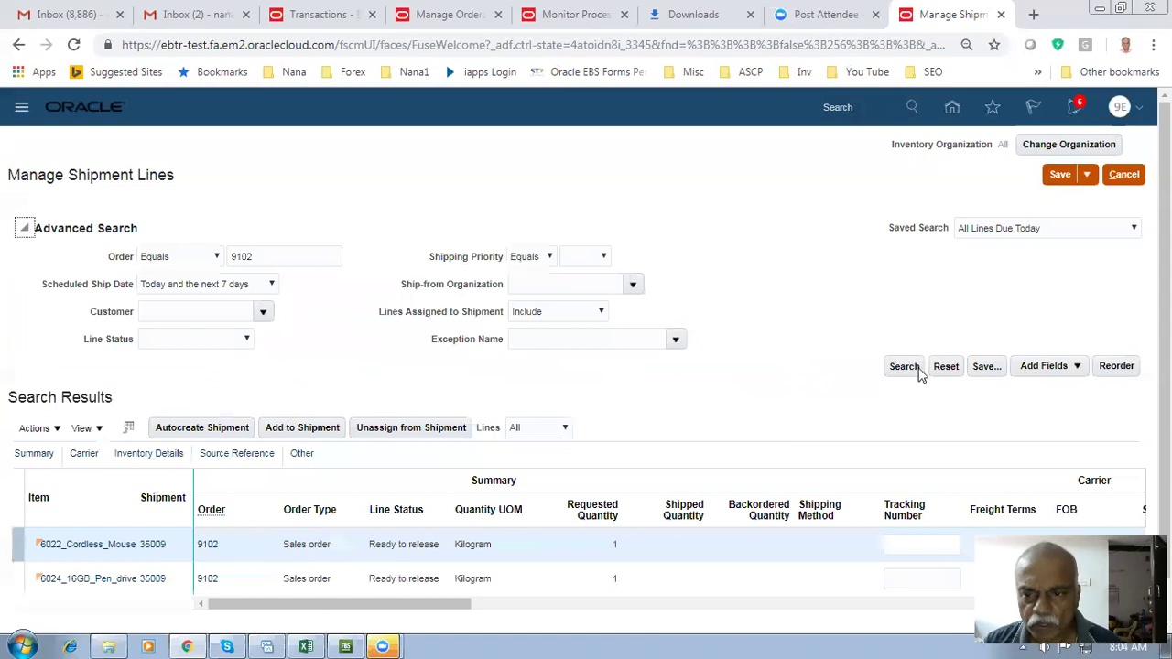
pyautogui.click(907, 366)
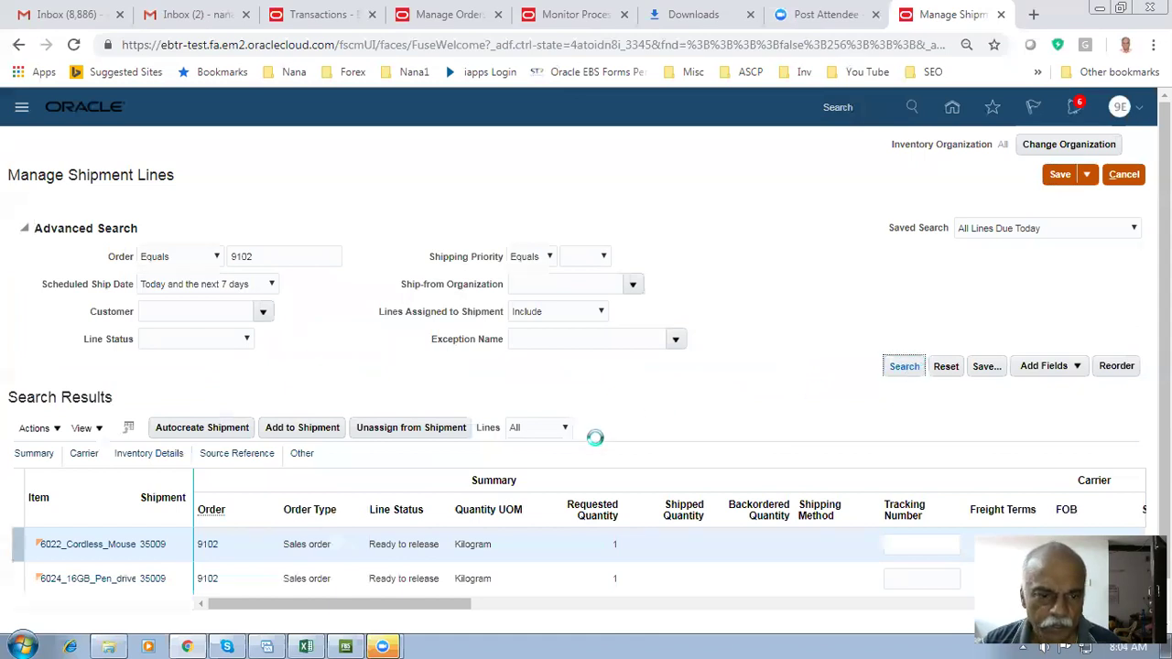
pyautogui.click(25, 228)
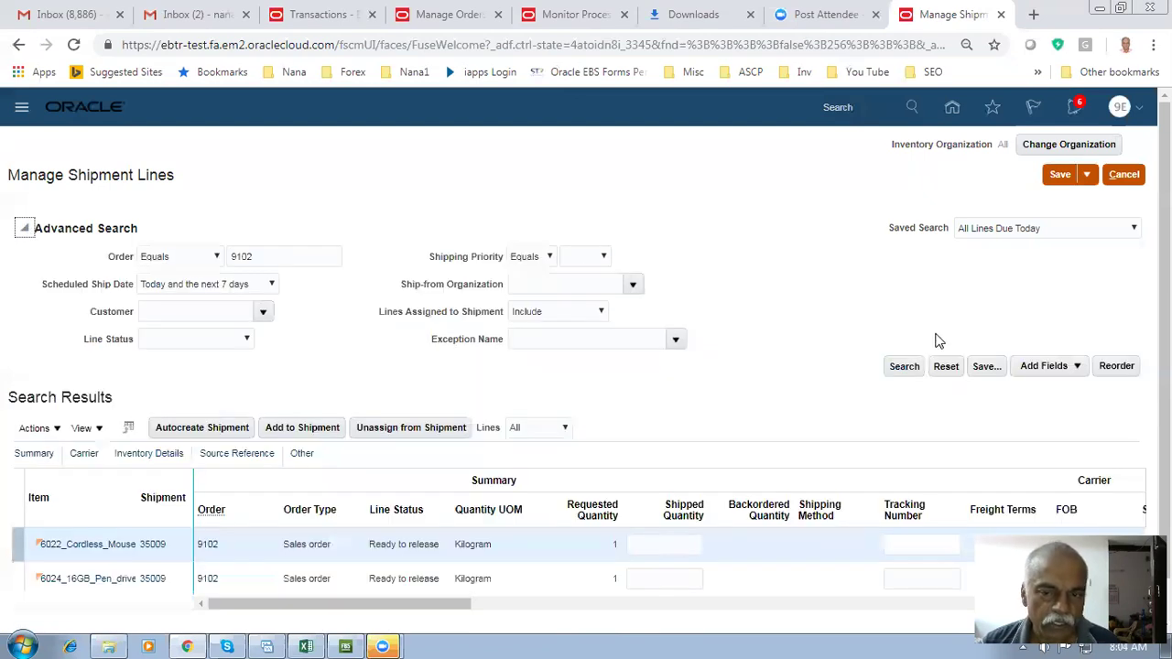
pyautogui.click(907, 368)
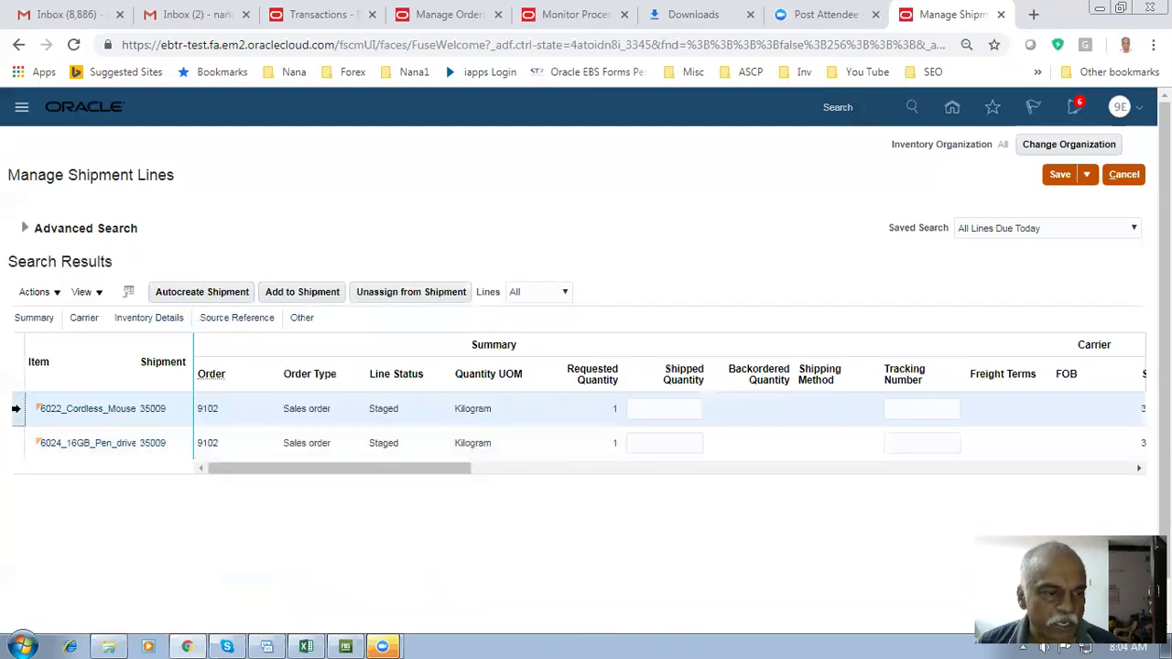
# Open the shipment holding the mouse and pen drive lines, ship confirm it despite the weight and volume warnings, and return to the shipment lines
pyautogui.click(11, 440)
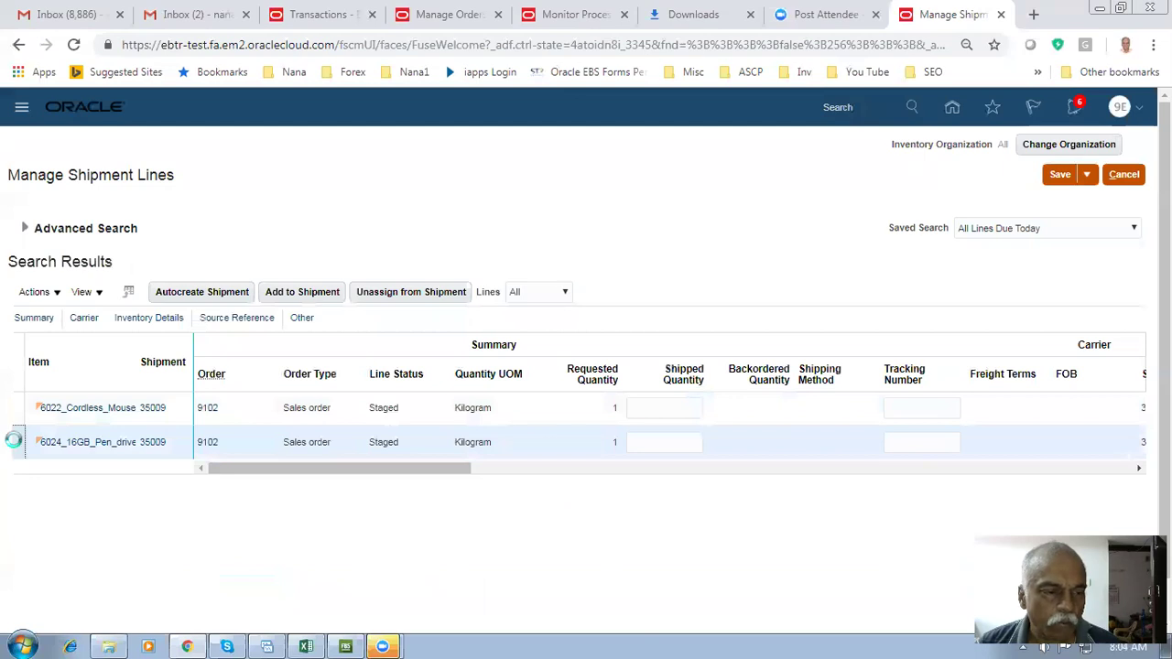
pyautogui.click(149, 409)
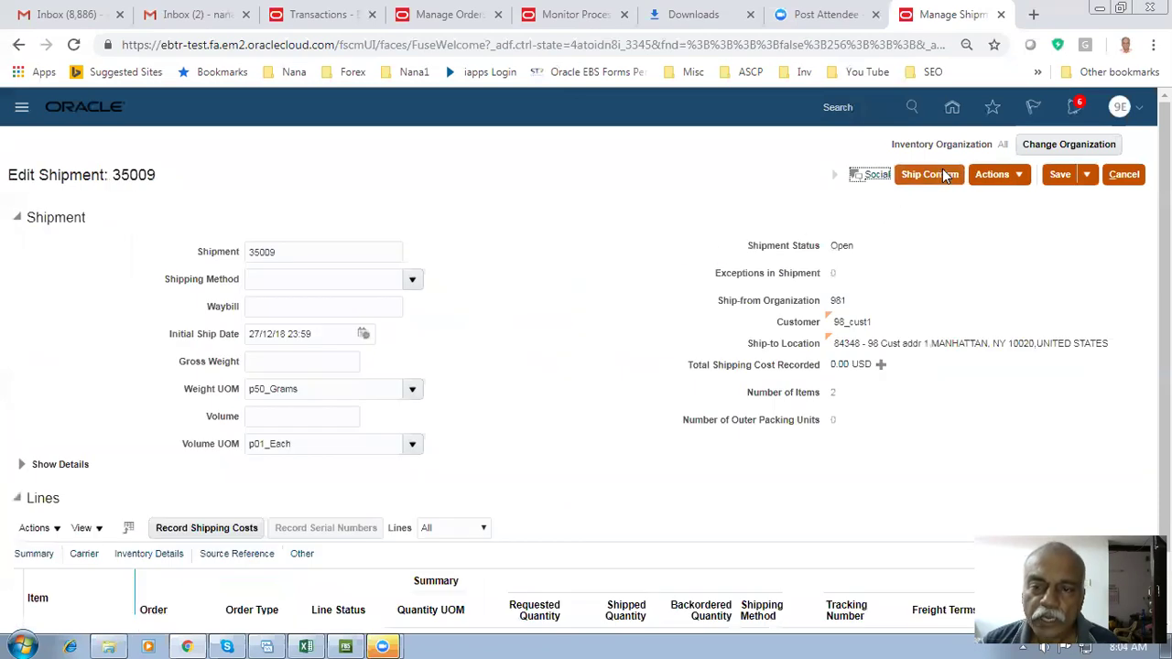
pyautogui.click(939, 175)
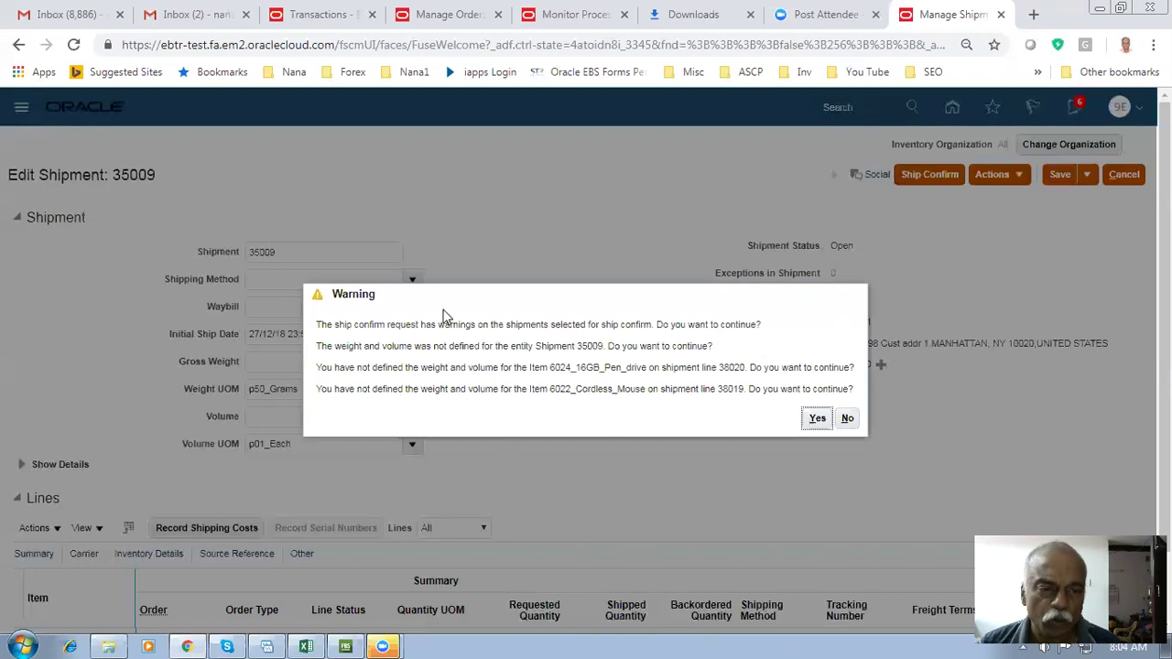
pyautogui.moveTo(435, 324); pyautogui.dragTo(464, 391)
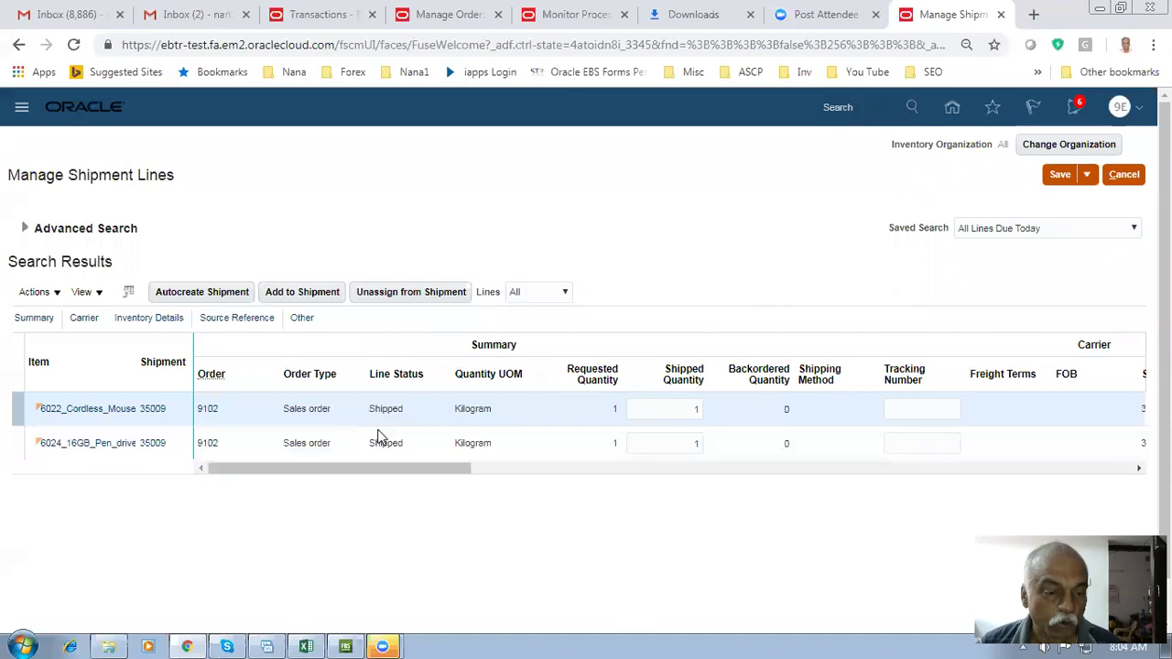
# Switch to the scheduled processes and refresh the list repeatedly to follow the Manage Shipment Interface, Ship Confirm Documents and Send Shipment Advice runs
pyautogui.click(580, 15)
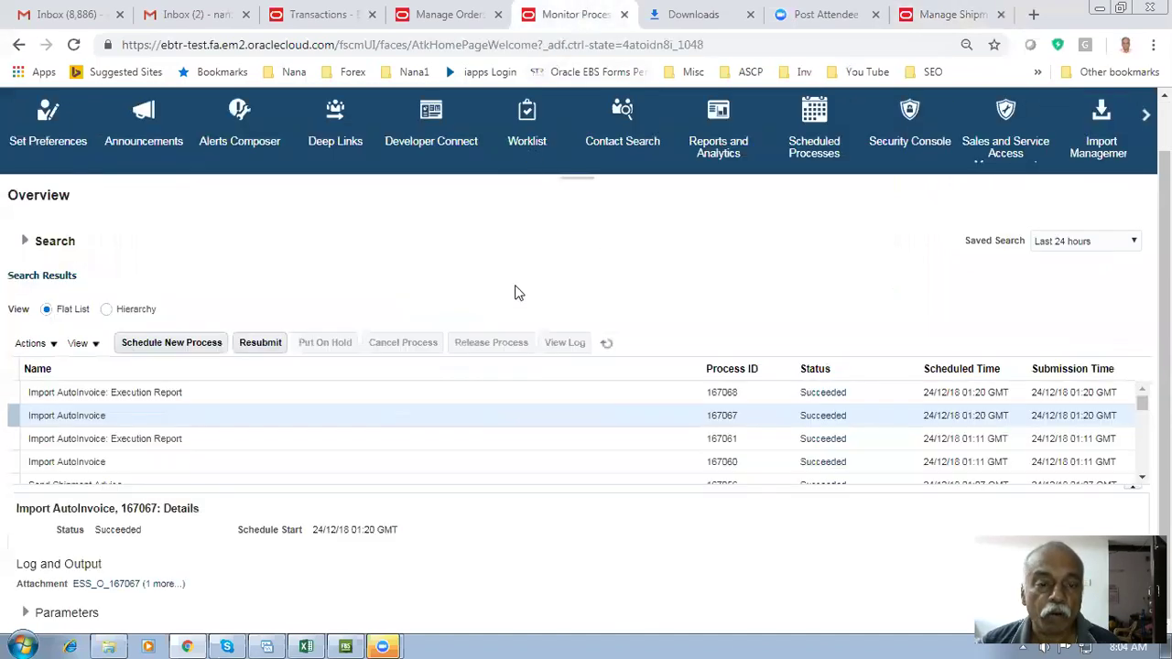
pyautogui.click(608, 347)
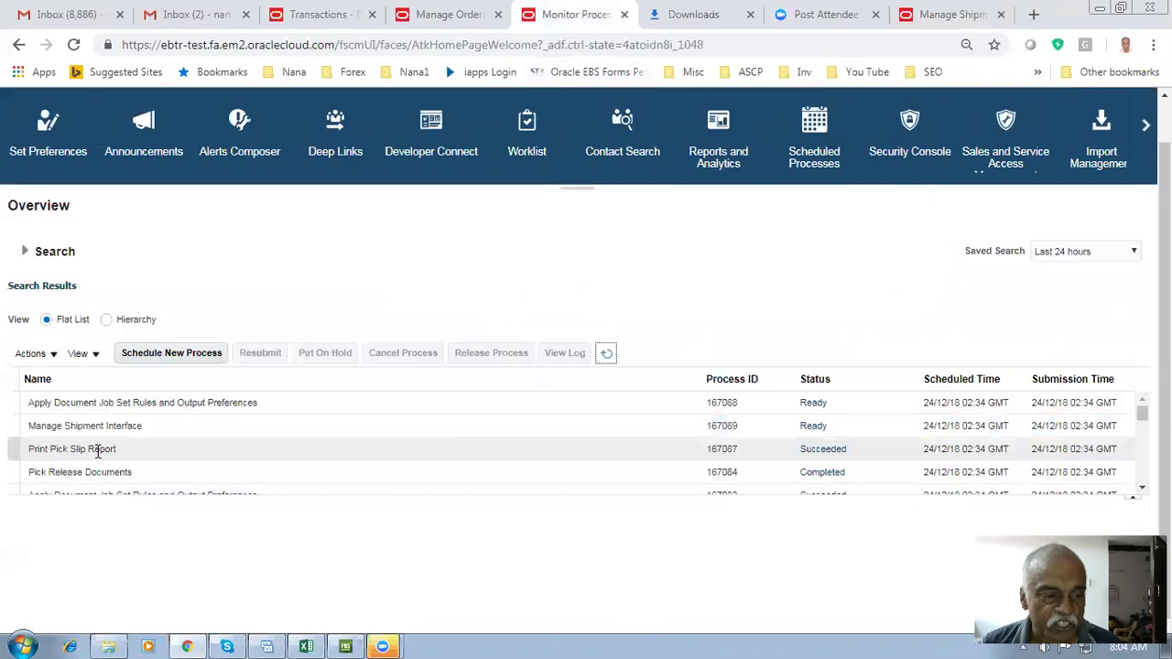
pyautogui.click(605, 355)
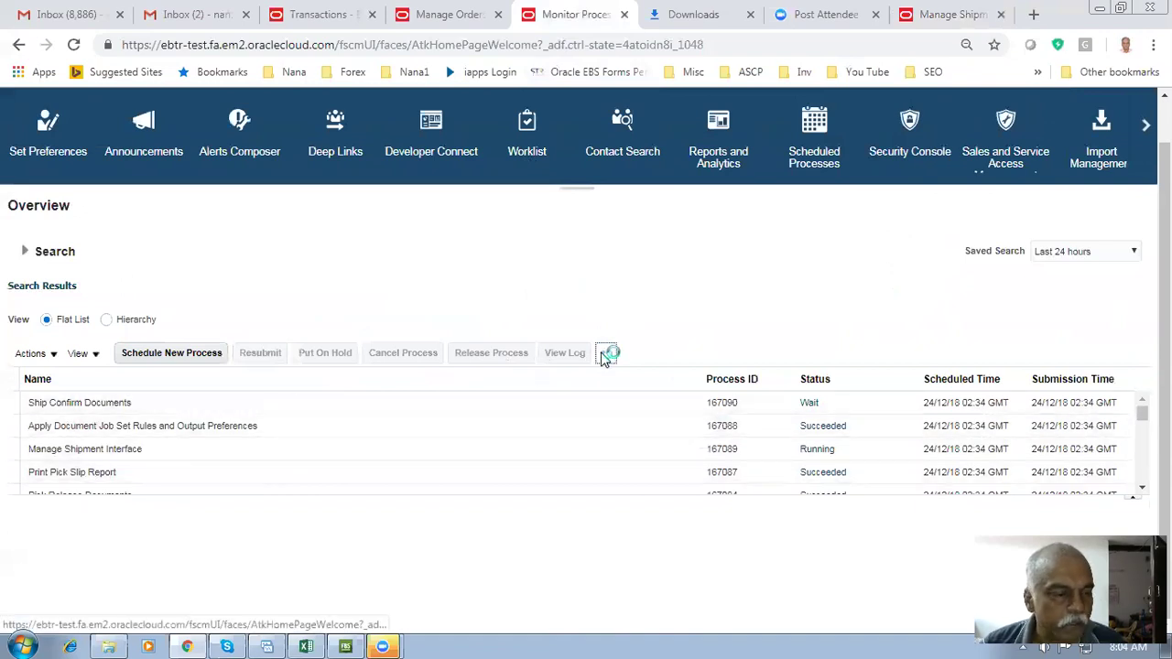
pyautogui.click(607, 354)
pyautogui.click(187, 405)
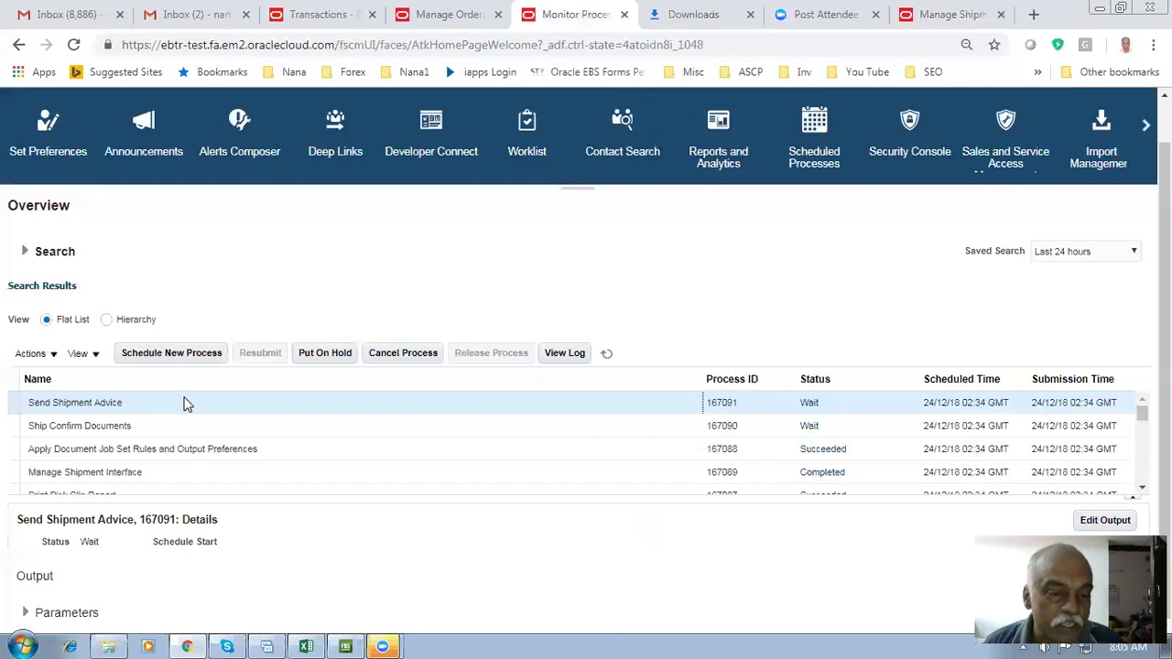
pyautogui.click(610, 360)
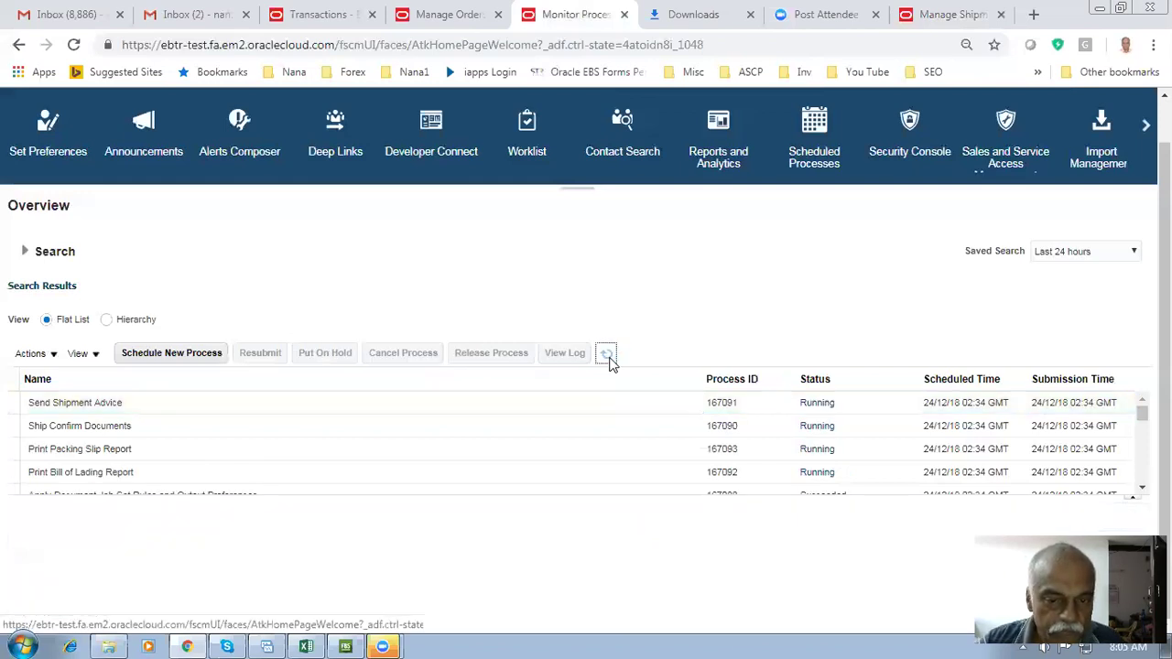
pyautogui.click(607, 355)
pyautogui.click(609, 357)
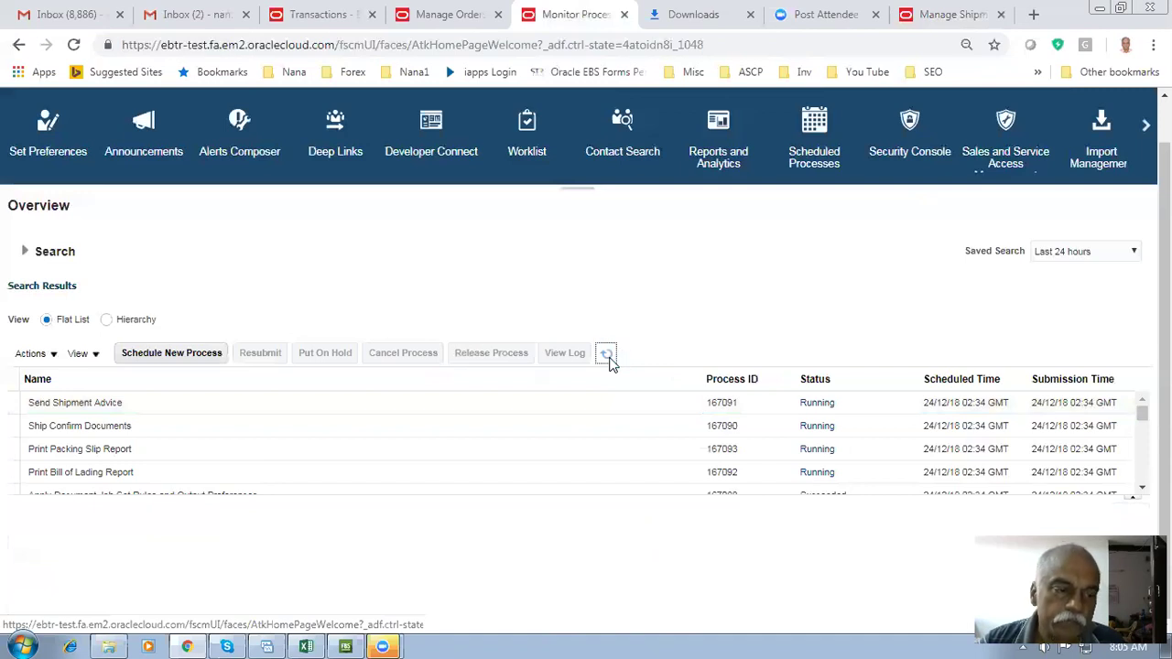
pyautogui.click(611, 359)
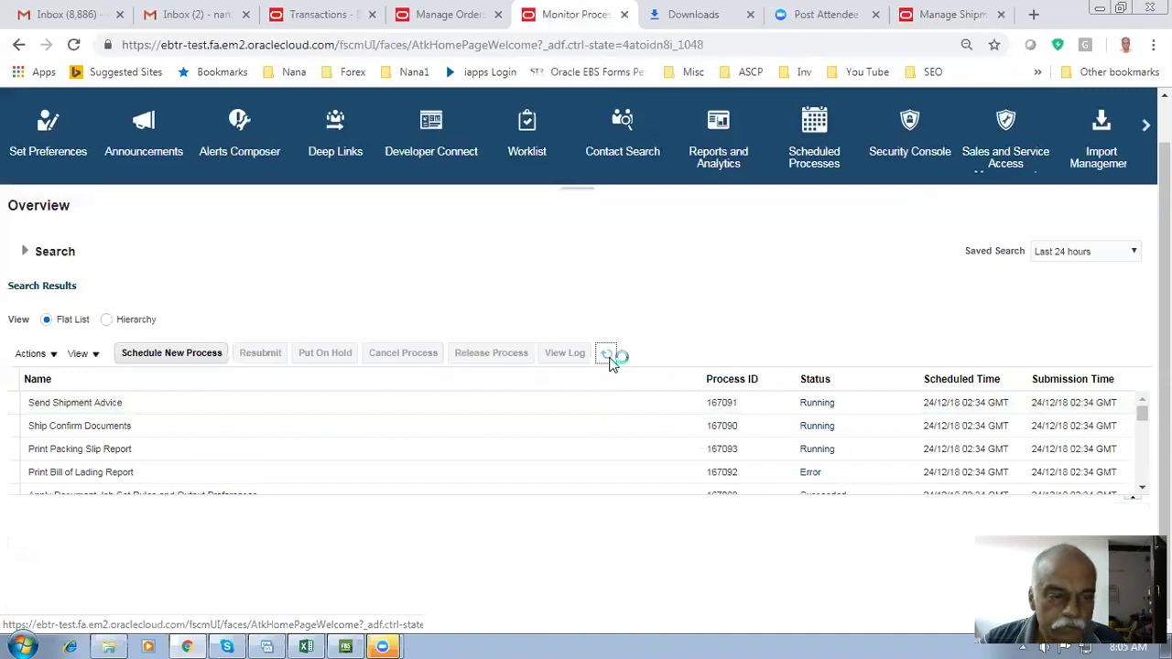
pyautogui.click(609, 356)
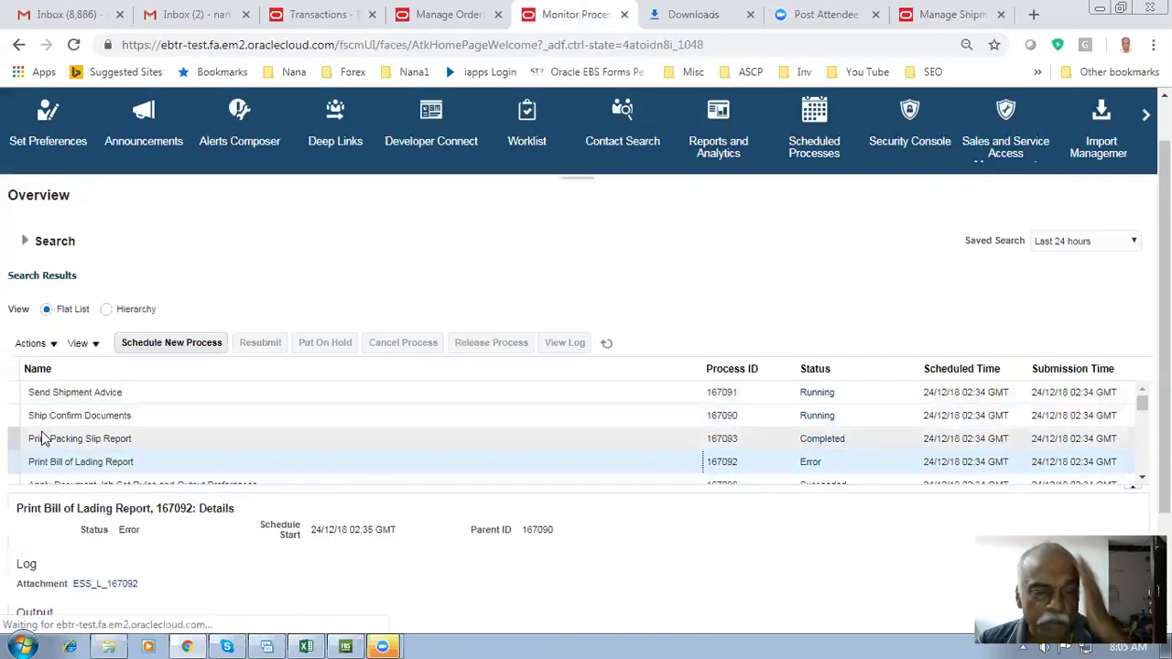
pyautogui.click(606, 343)
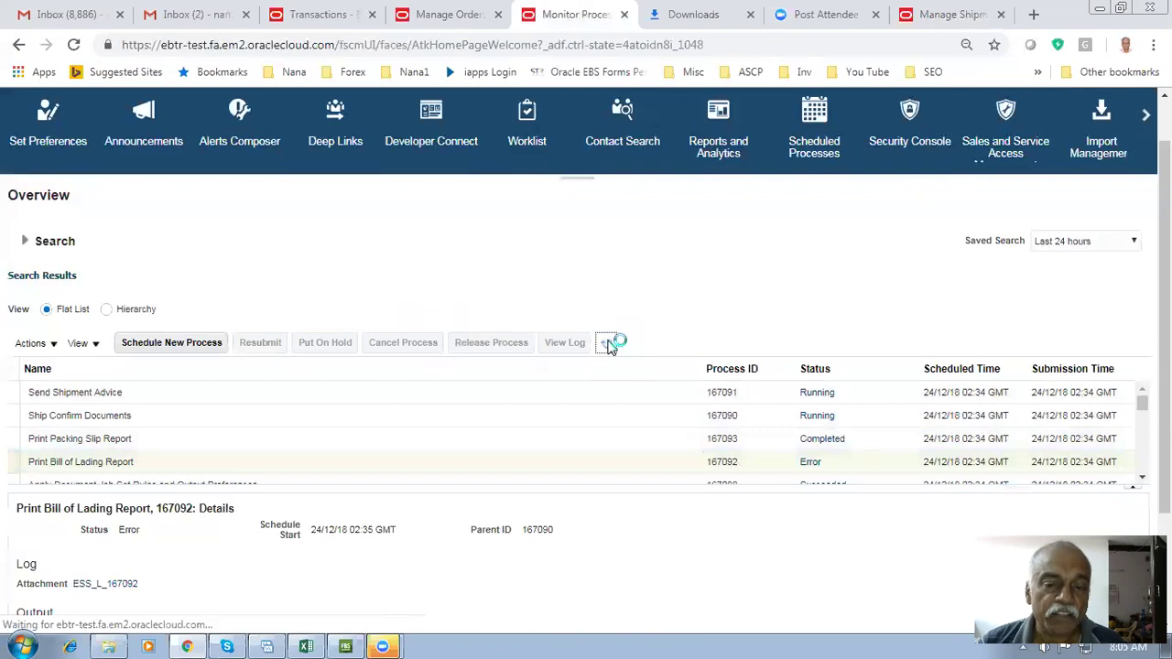
pyautogui.click(607, 353)
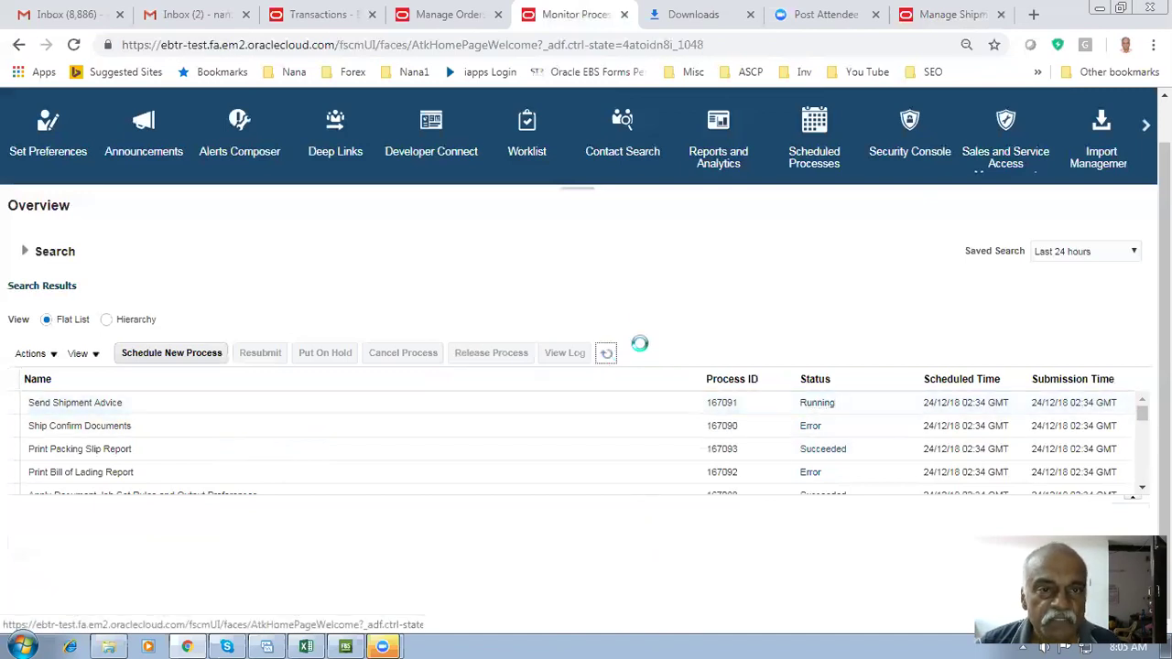
# Return to the order's fulfillment lines and examine the component statuses in the 6001_Desktop_Hybrid_Model line's model structure
pyautogui.click(458, 16)
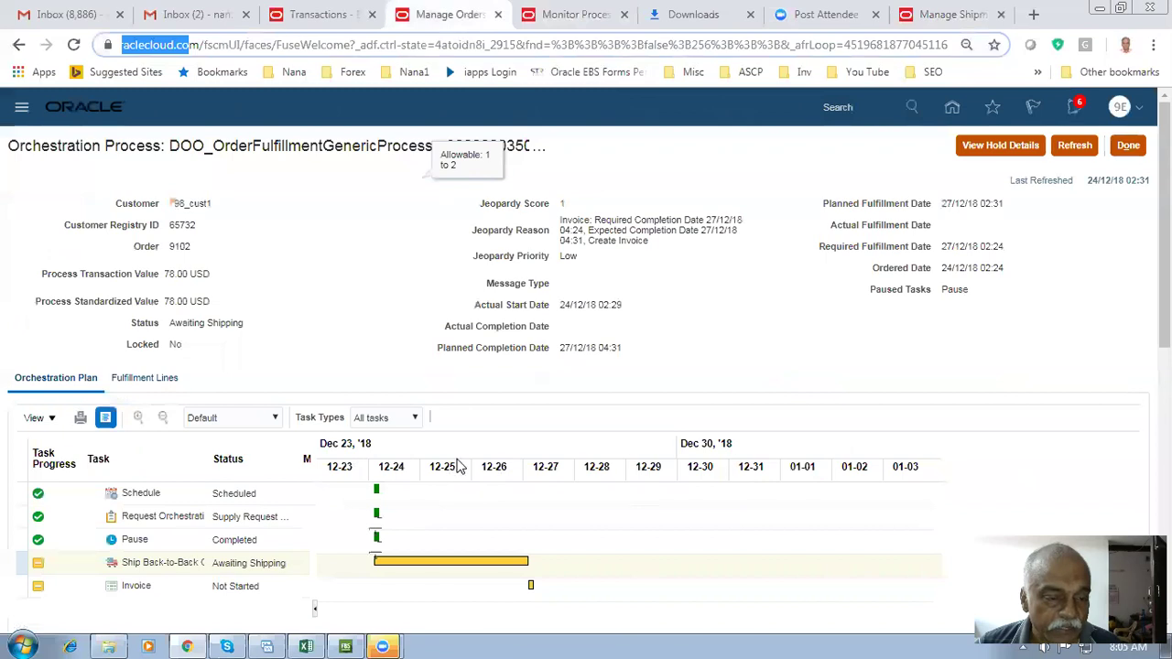
pyautogui.click(1126, 147)
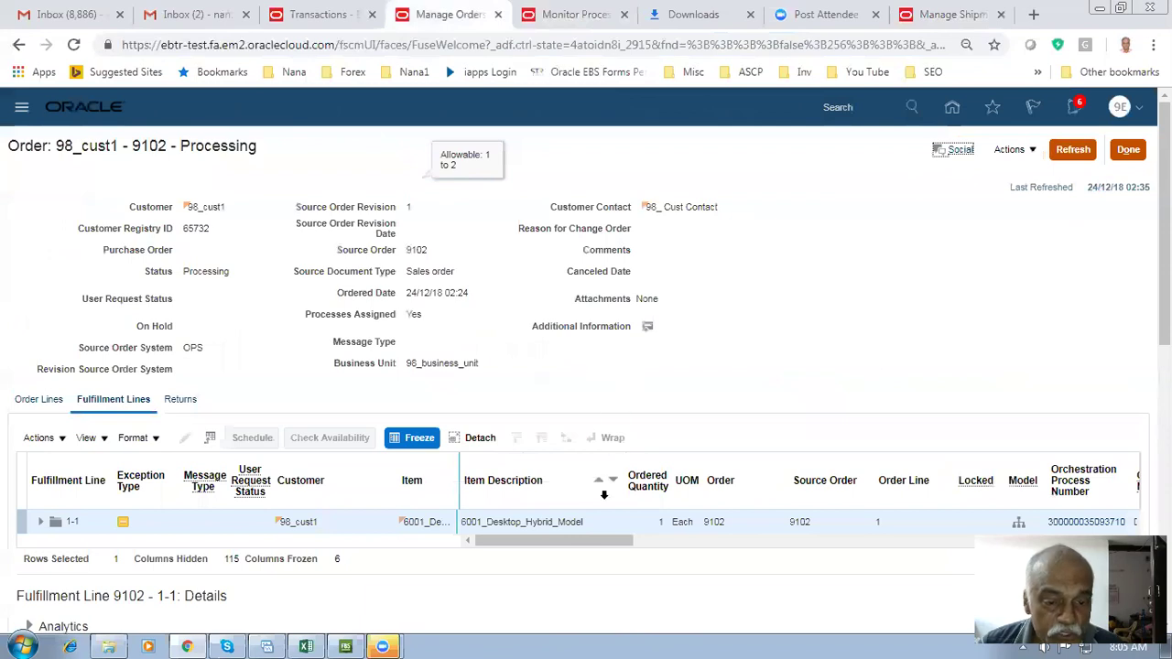
pyautogui.moveTo(577, 547); pyautogui.dragTo(627, 541)
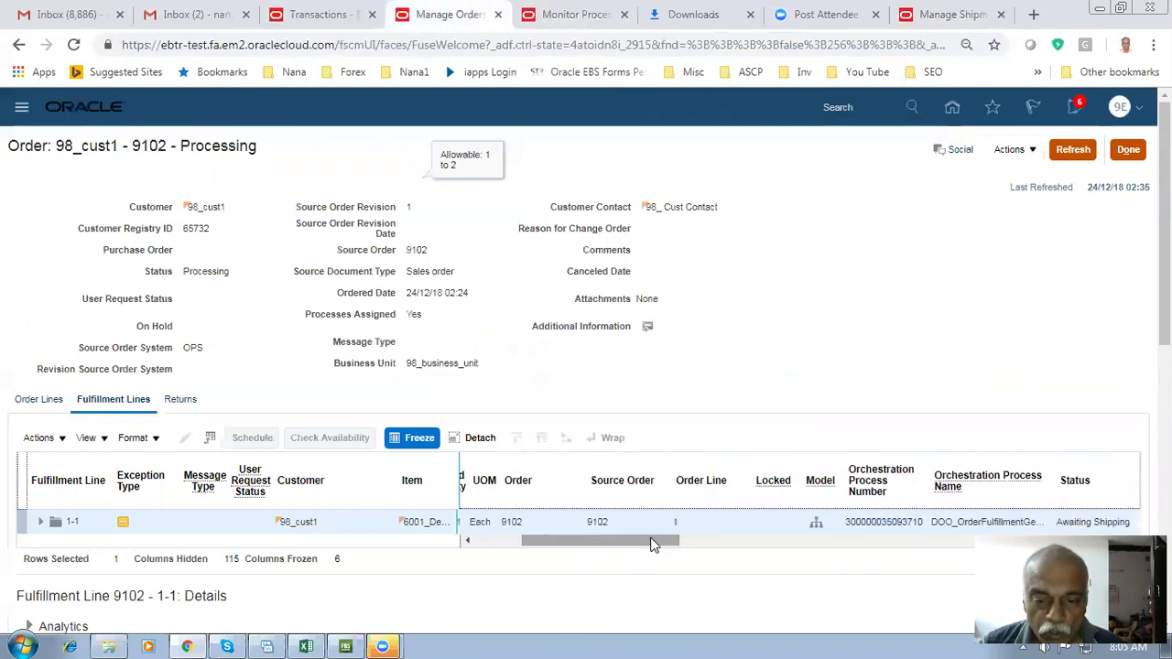
pyautogui.click(813, 522)
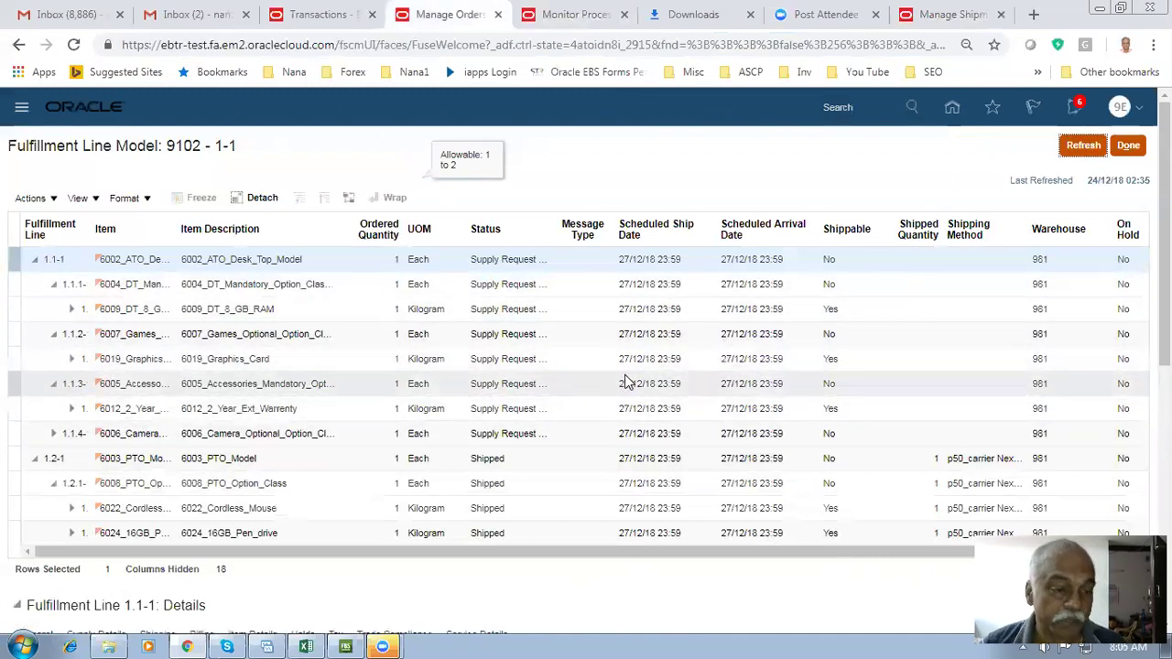
pyautogui.click(1128, 145)
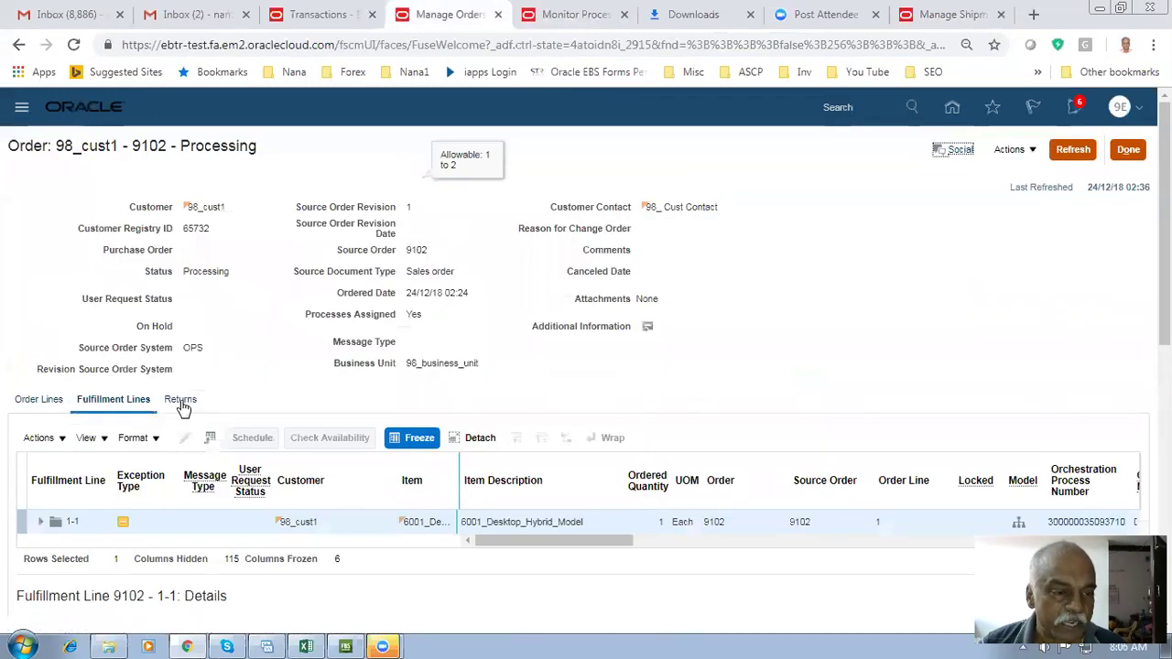
# Open the hybrid model line's orchestration process, examine its overall status and Invoice task, and return to the order
pyautogui.moveTo(549, 540); pyautogui.dragTo(574, 540)
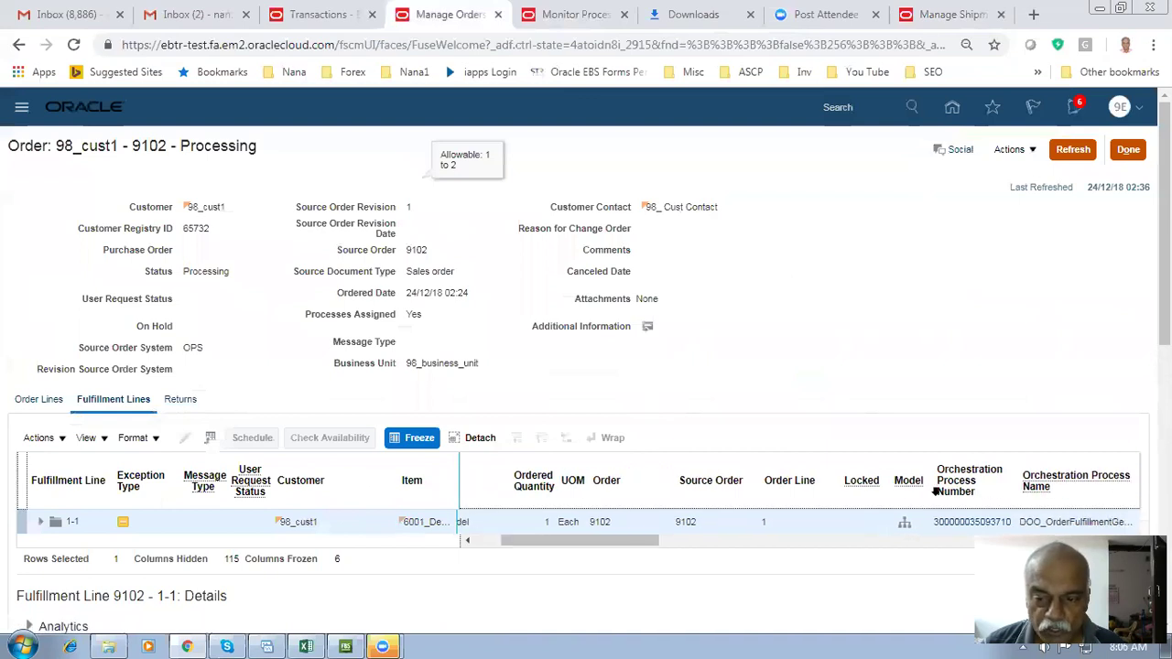
pyautogui.click(958, 522)
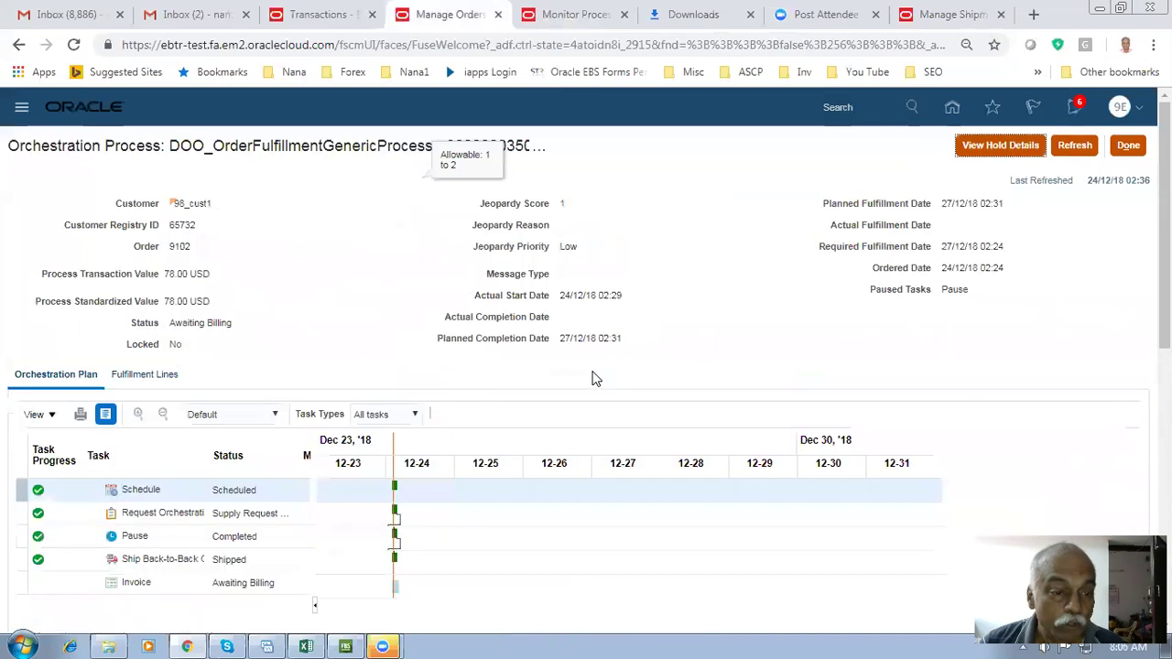
pyautogui.moveTo(173, 322); pyautogui.dragTo(219, 323)
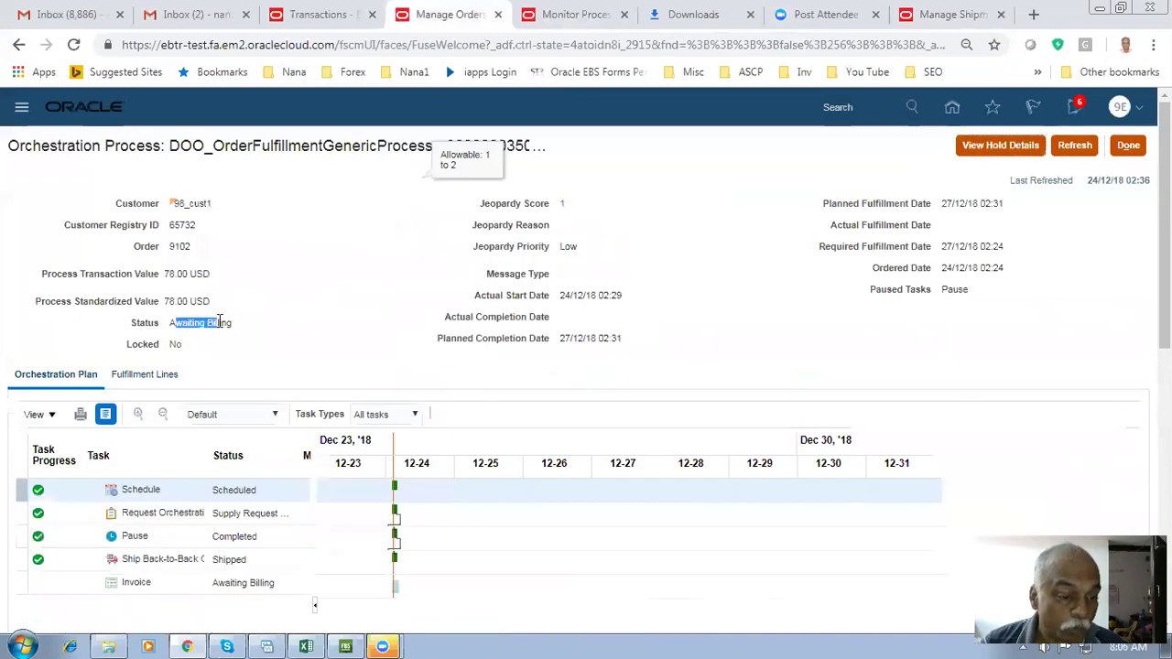
pyautogui.click(255, 584)
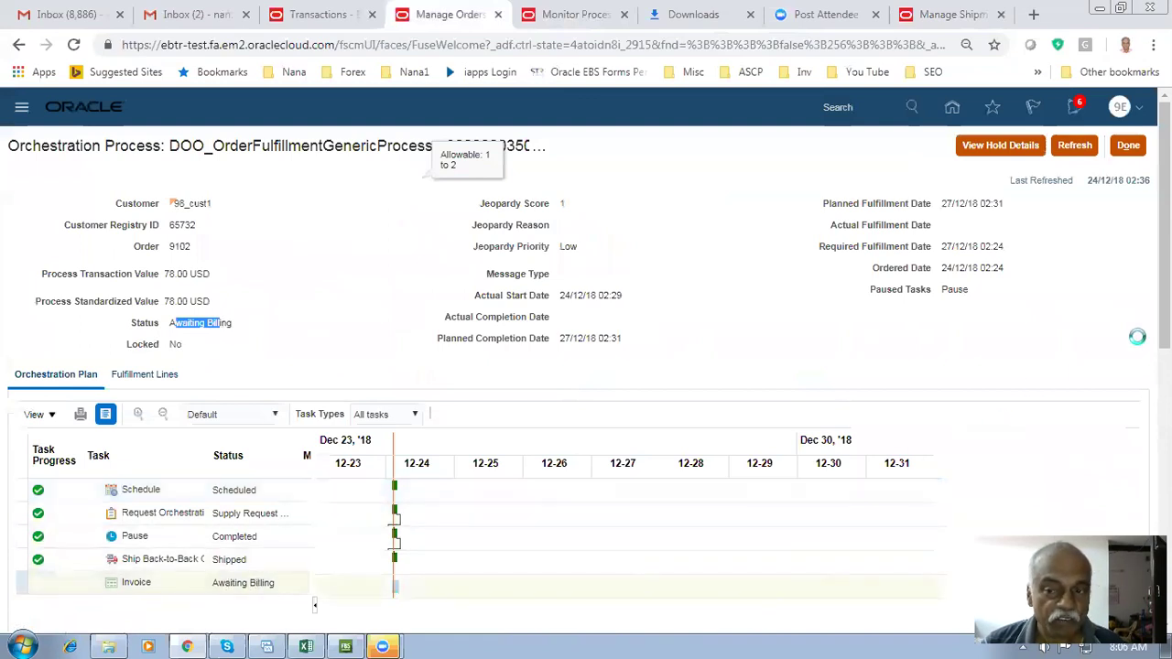
pyautogui.scroll(-3, 586, 366)
pyautogui.scroll(3, 586, 366)
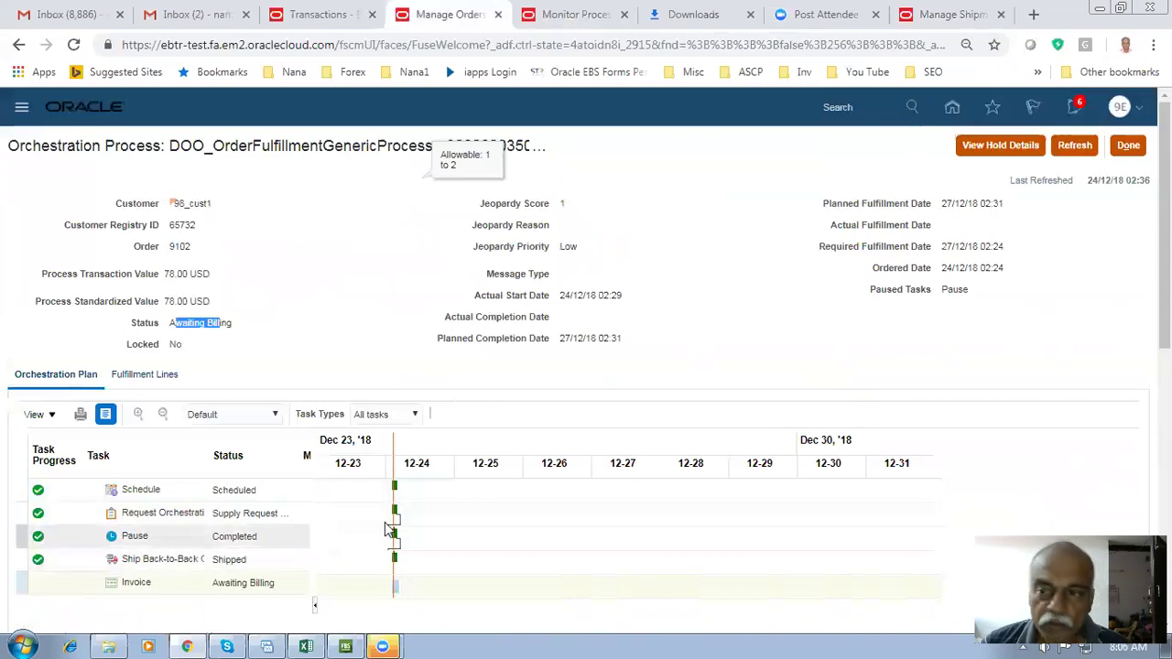
pyautogui.click(1131, 149)
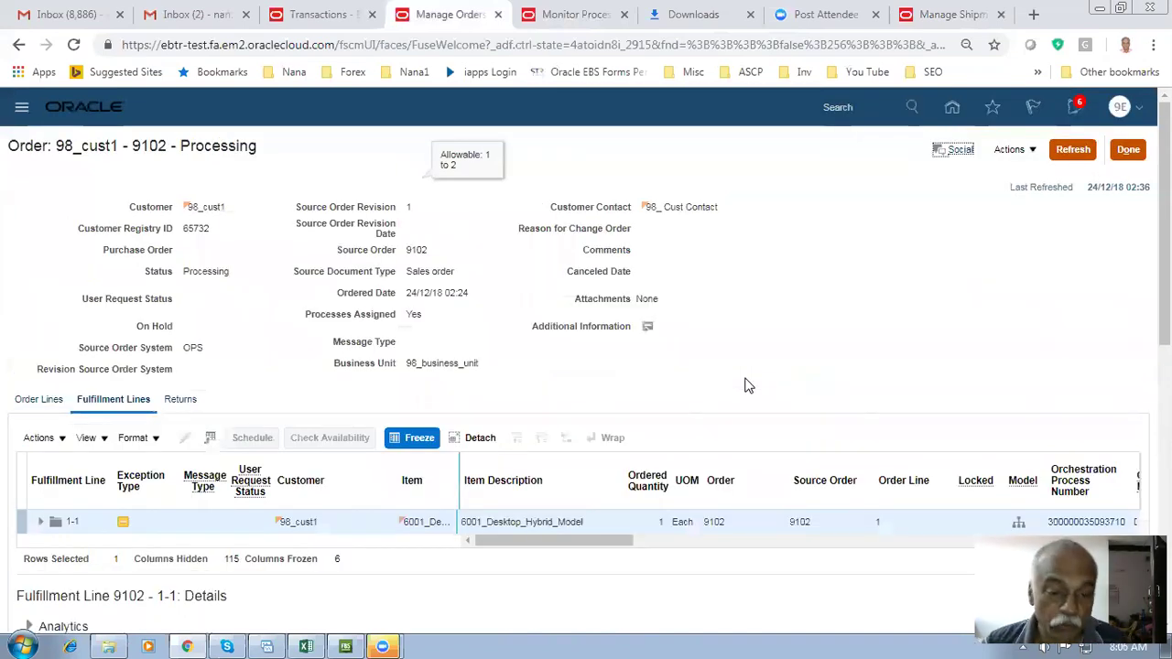
# Reopen the fulfillment line model and compare the statuses of the 6008_PTO_Option_Class, 6022_Cordless_Mouse and 6024_16GB_Pen_drive lines
pyautogui.click(1019, 525)
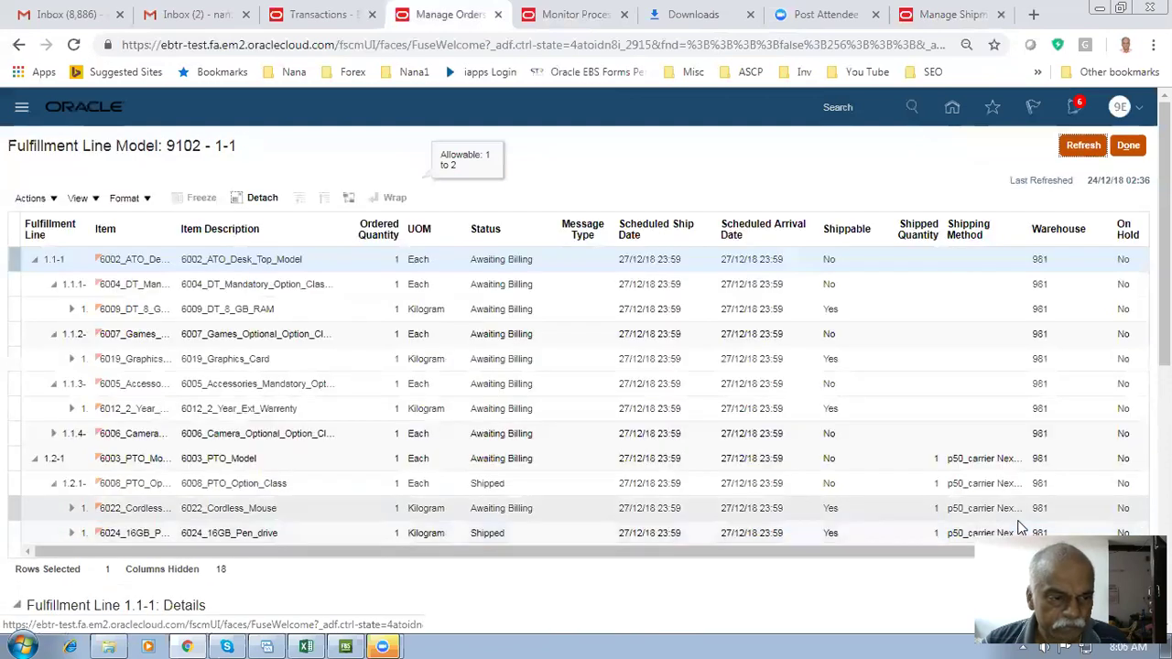
pyautogui.moveTo(570, 555); pyautogui.dragTo(774, 563)
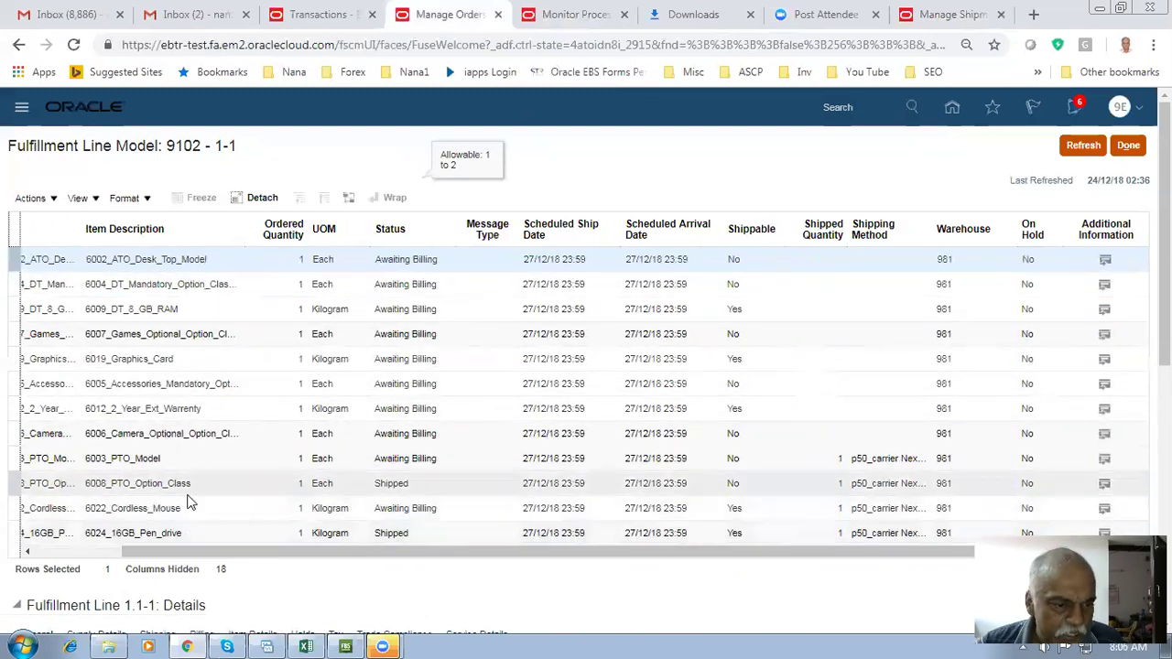
pyautogui.click(421, 492)
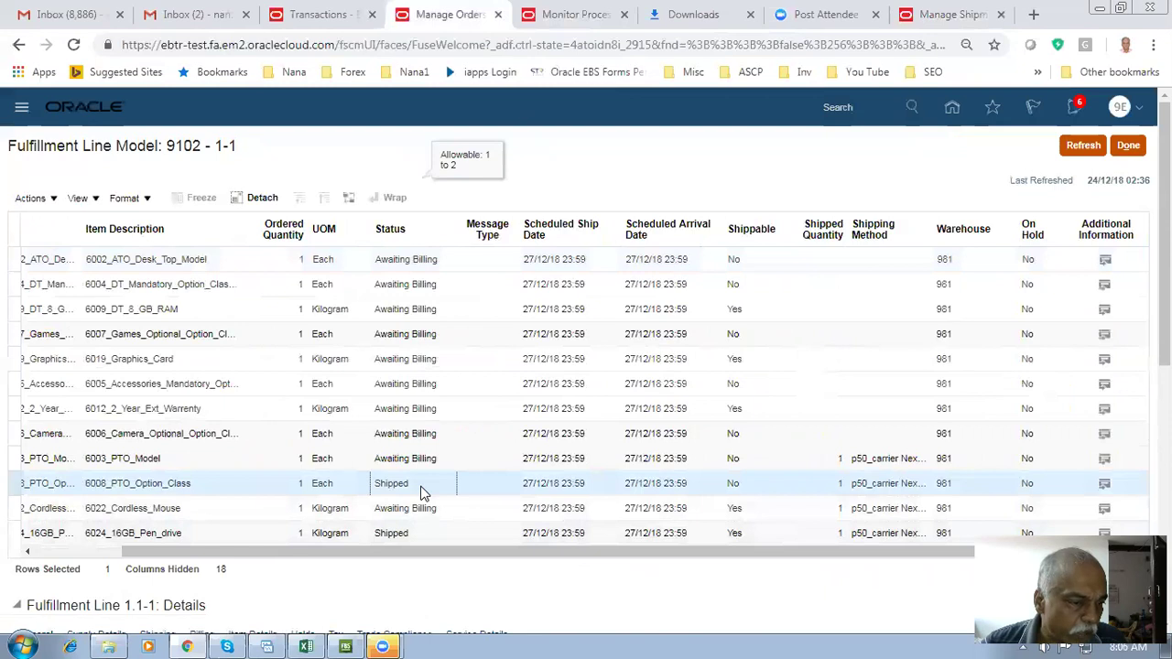
pyautogui.click(236, 518)
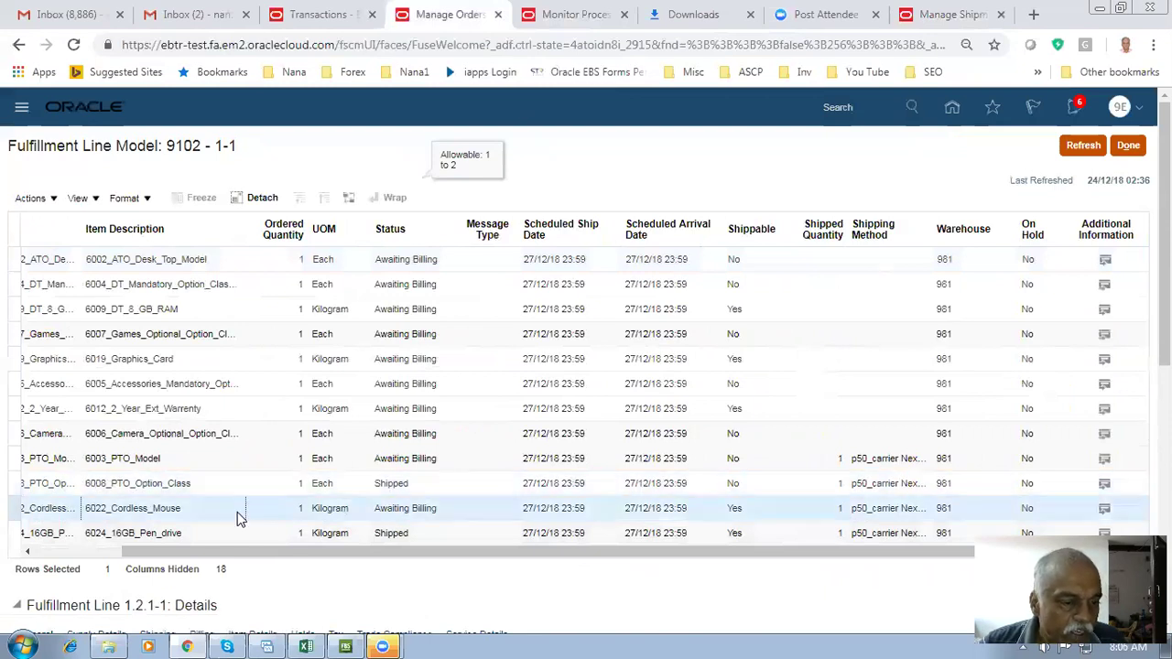
pyautogui.click(461, 510)
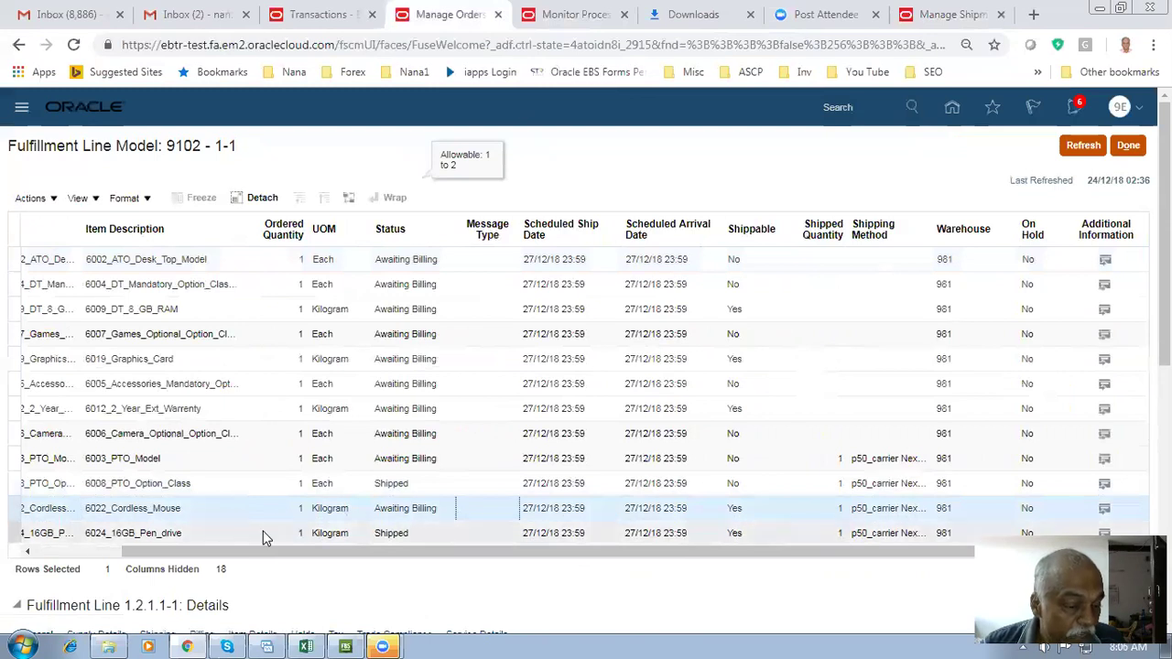
pyautogui.click(228, 534)
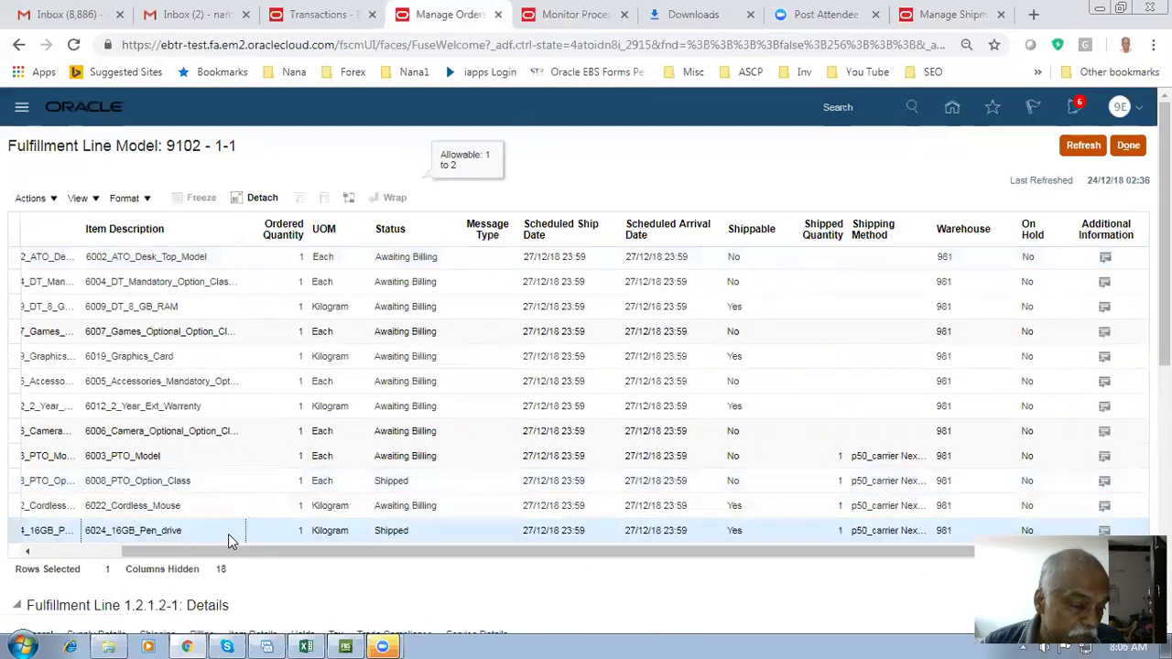
# Compare the statuses of the 6024_16GB_Pen_drive, 6022_Cordless_Mouse, 6003_PTO_Model and 6009_DT_8_GB_RAM lines, and return to the order
pyautogui.click(424, 533)
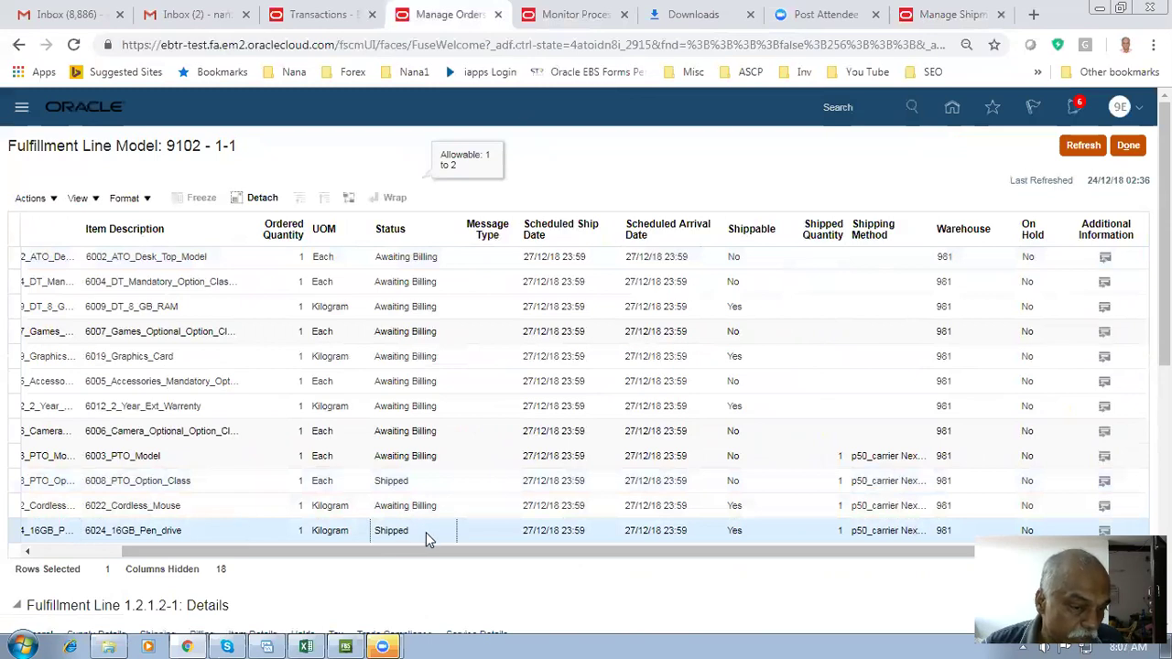
pyautogui.click(224, 511)
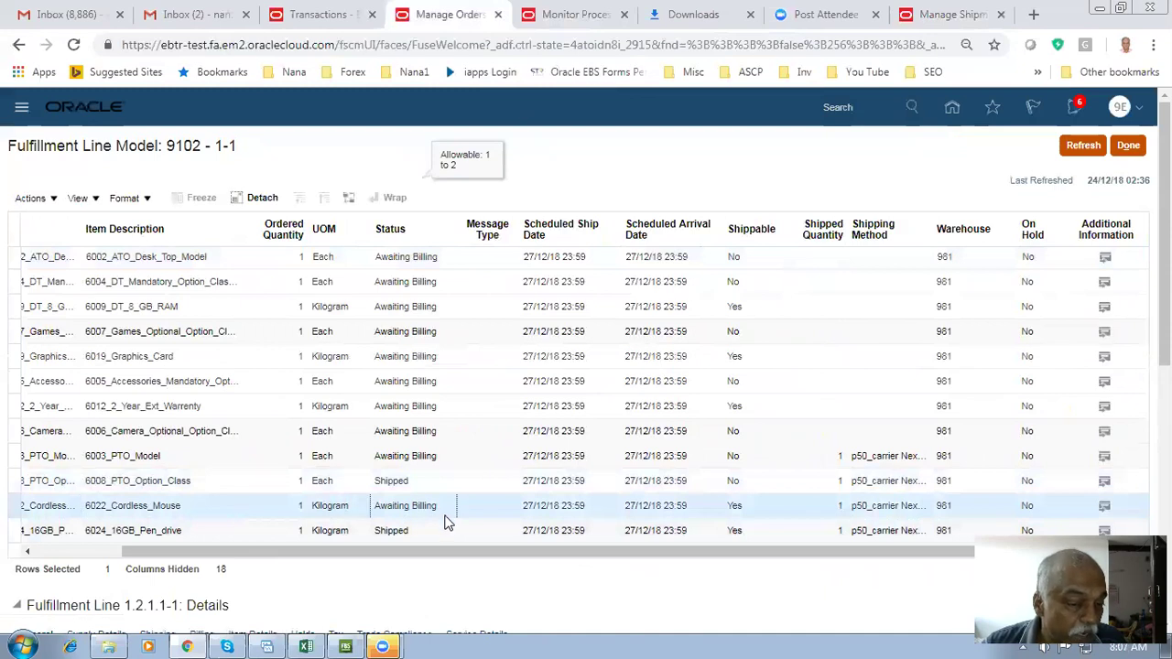
pyautogui.click(431, 538)
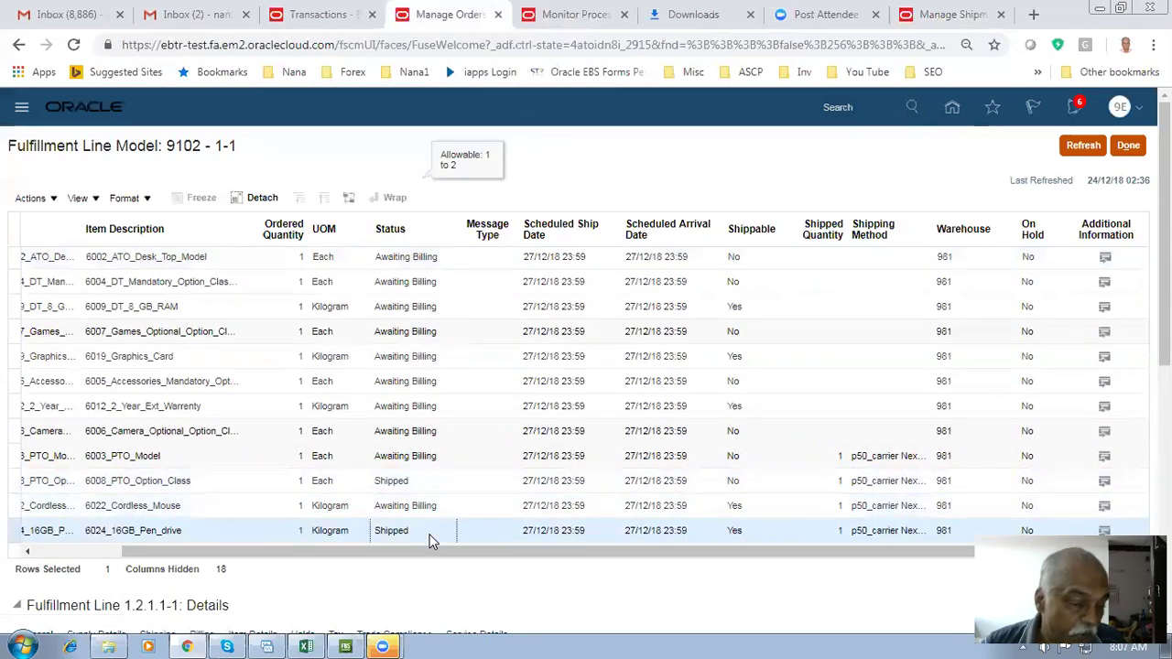
pyautogui.click(400, 455)
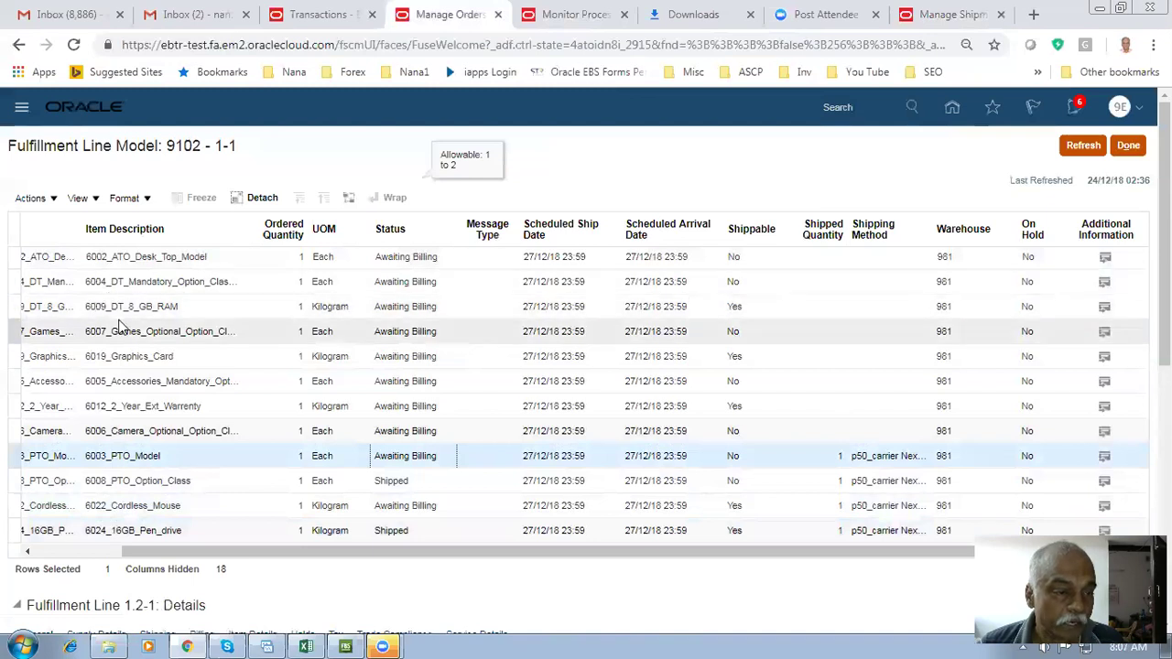
pyautogui.moveTo(196, 555); pyautogui.dragTo(113, 555)
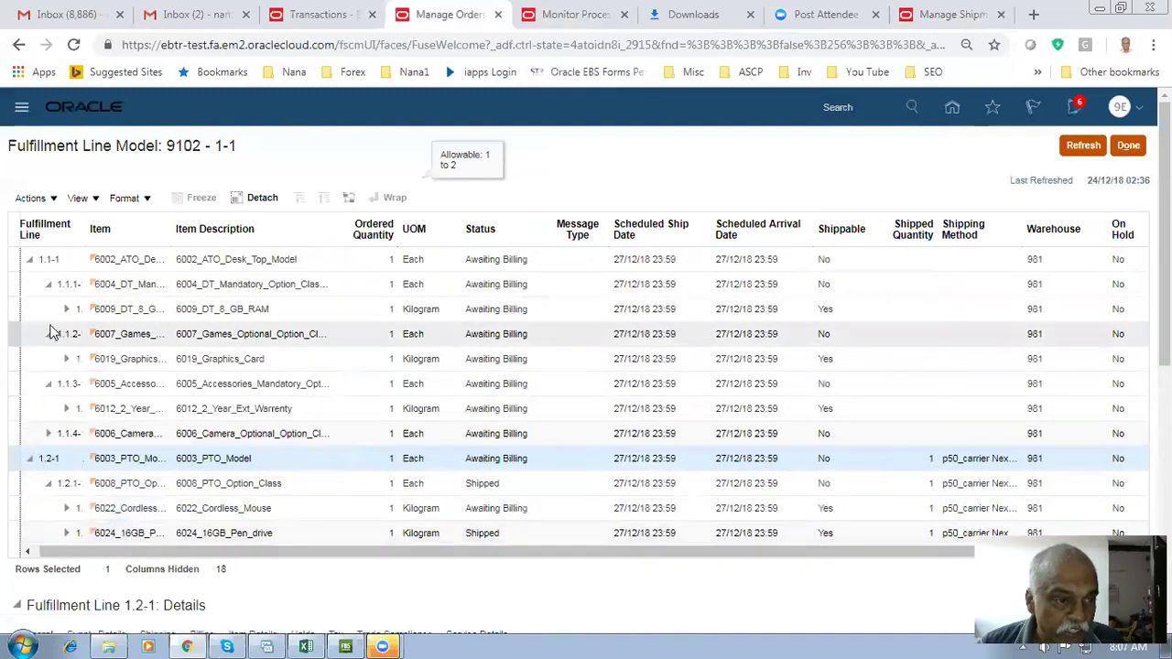
pyautogui.click(511, 311)
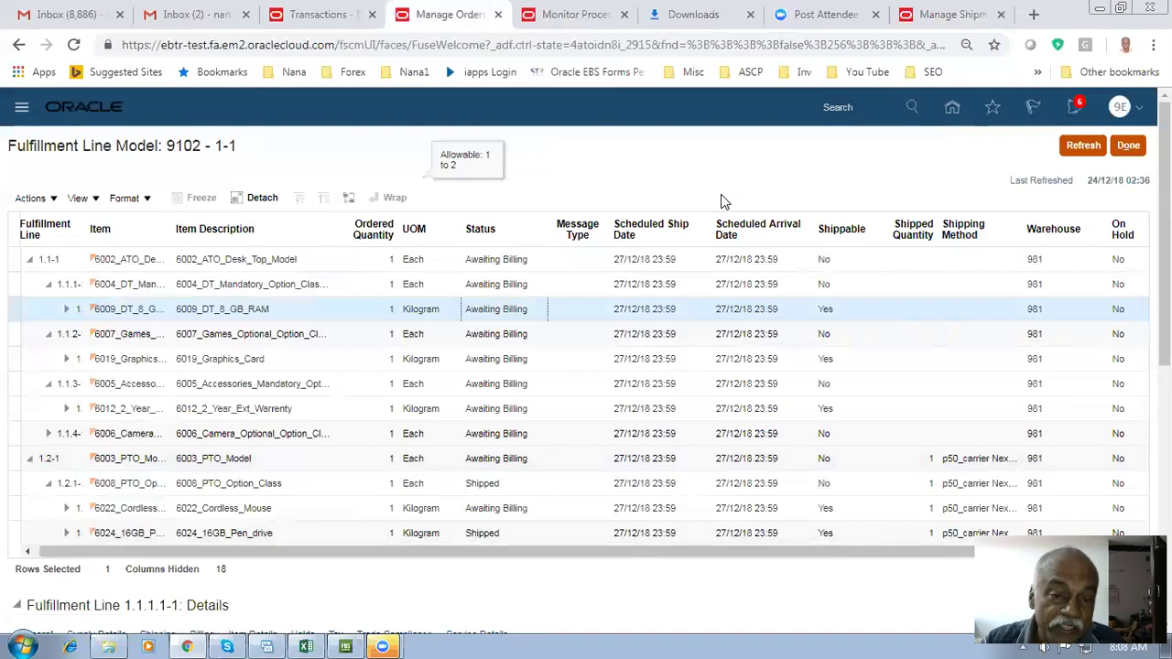
pyautogui.click(1128, 147)
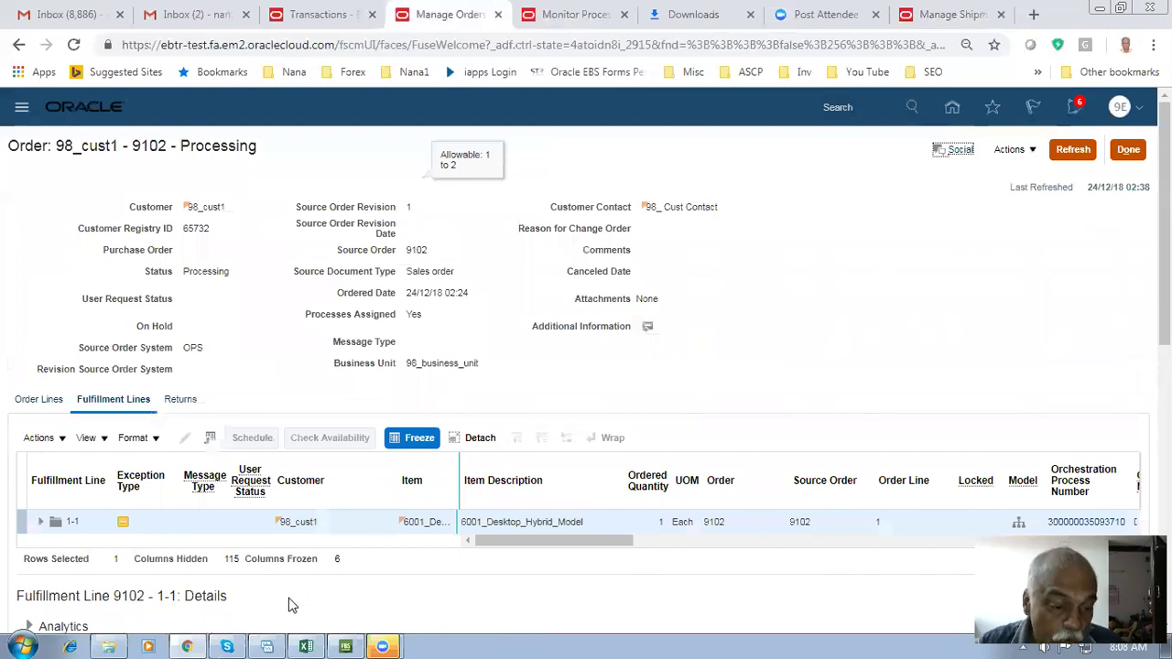
# Switch to the Configurator workbook in Excel and review the item list and the Routing operations 60_Assembly and 60_Testing and Finishing
pyautogui.click(306, 647)
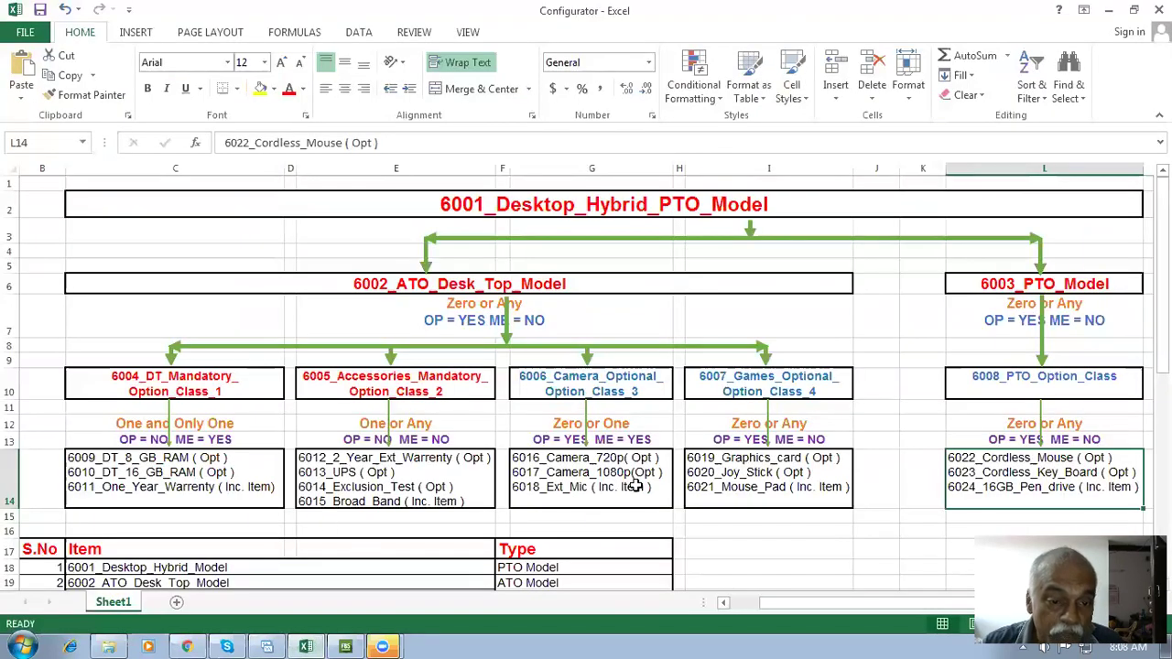
pyautogui.click(769, 523)
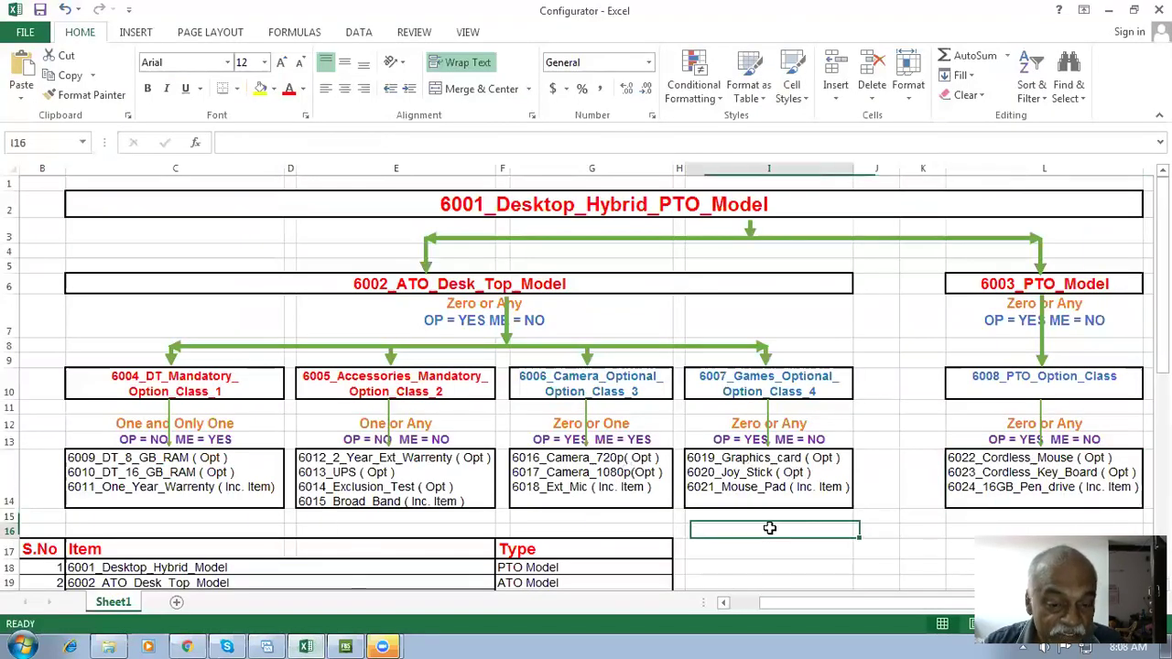
pyautogui.scroll(-3, 776, 540)
pyautogui.scroll(-3, 774, 538)
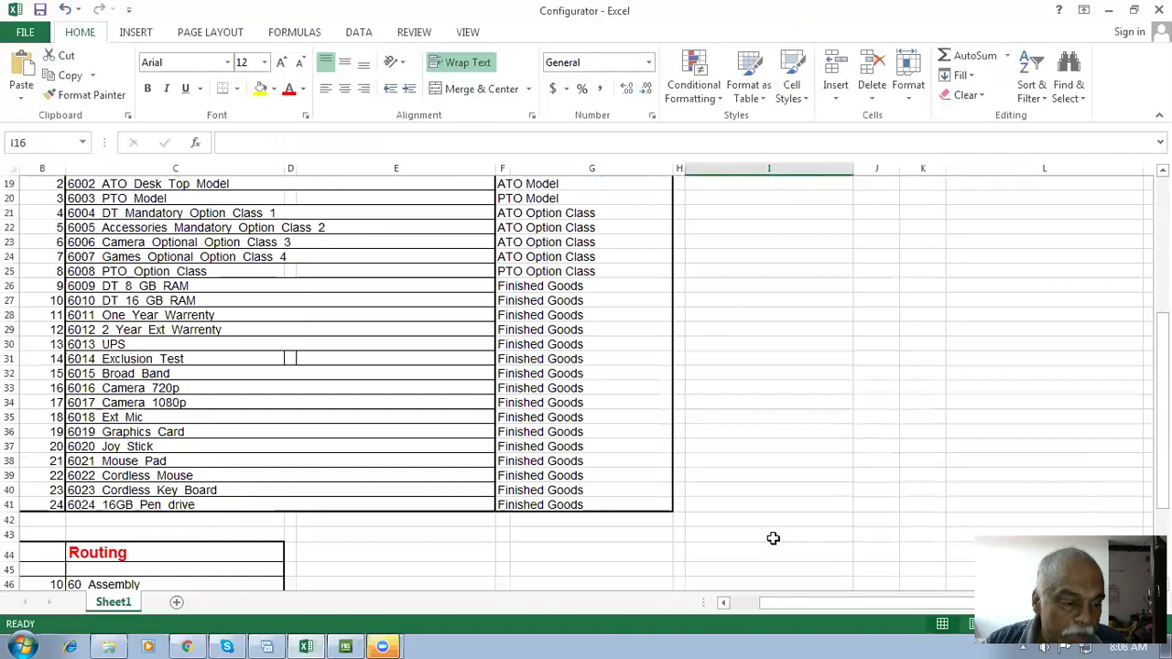
pyautogui.scroll(-2, 773, 538)
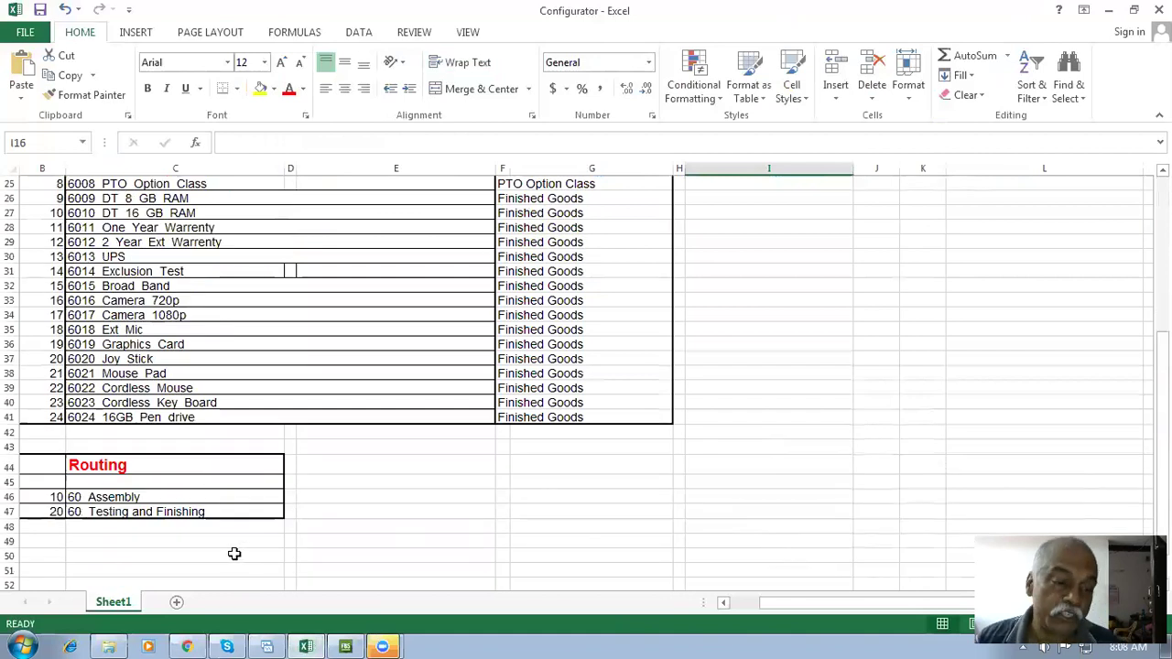
pyautogui.click(144, 471)
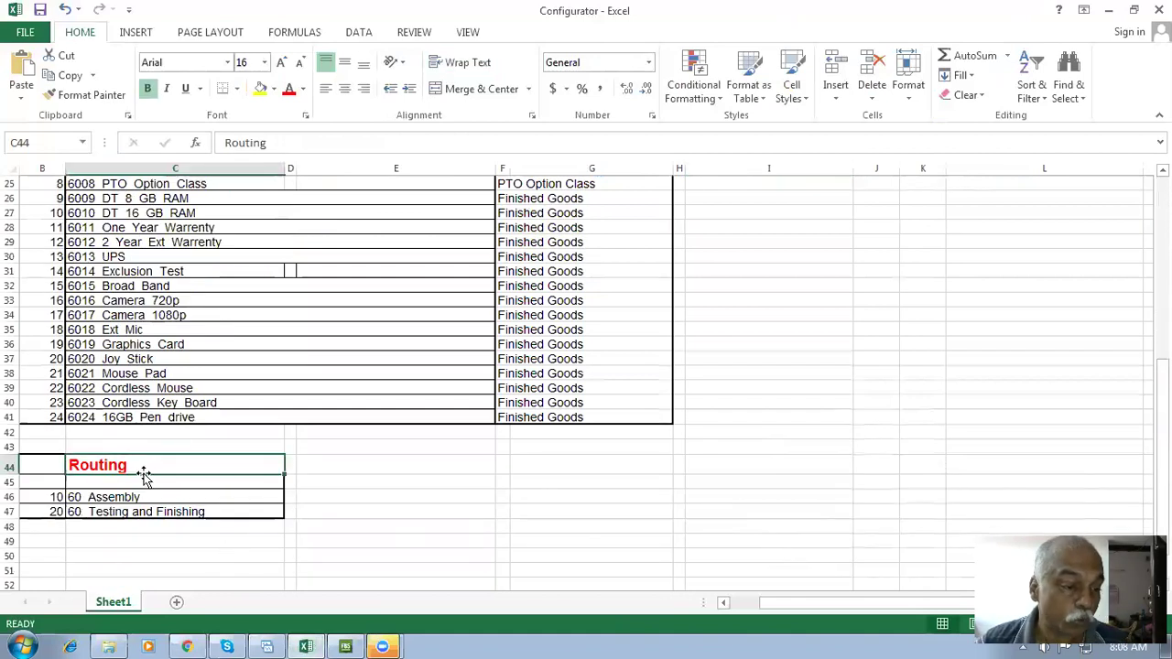
pyautogui.click(144, 496)
pyautogui.click(152, 512)
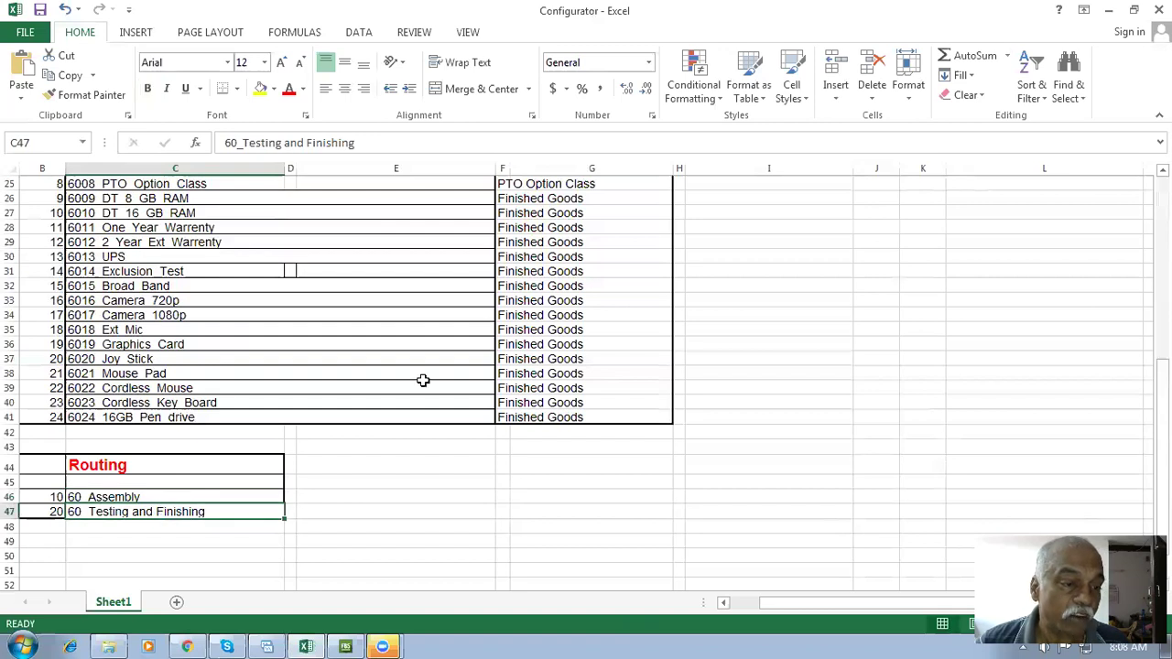
pyautogui.click(147, 497)
pyautogui.click(149, 512)
# Return to the 6001_Desktop_Hybrid_PTO_Model structure diagram and review its ATO and PTO branches
pyautogui.scroll(3, 378, 509)
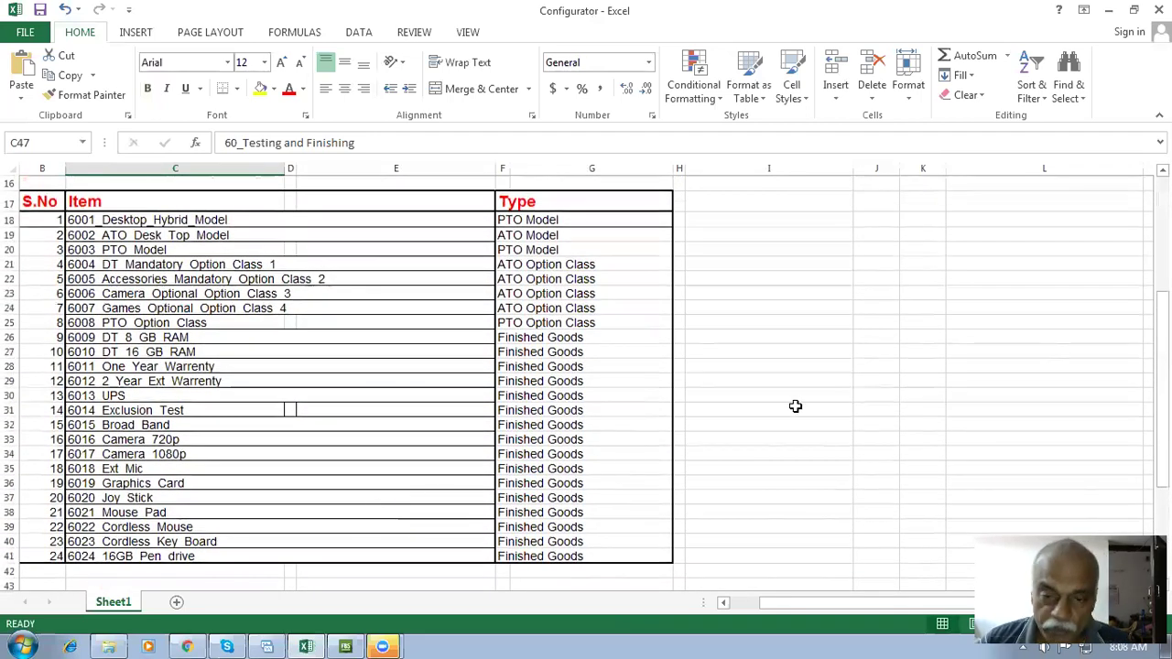
pyautogui.scroll(3, 794, 408)
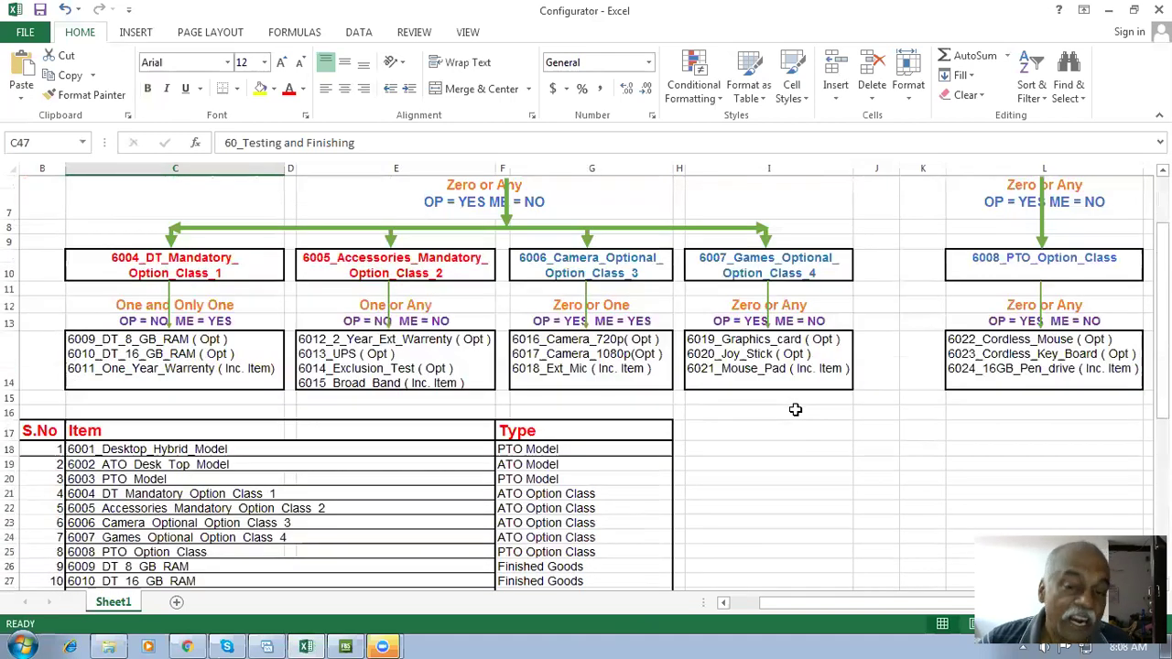
pyautogui.scroll(2, 787, 585)
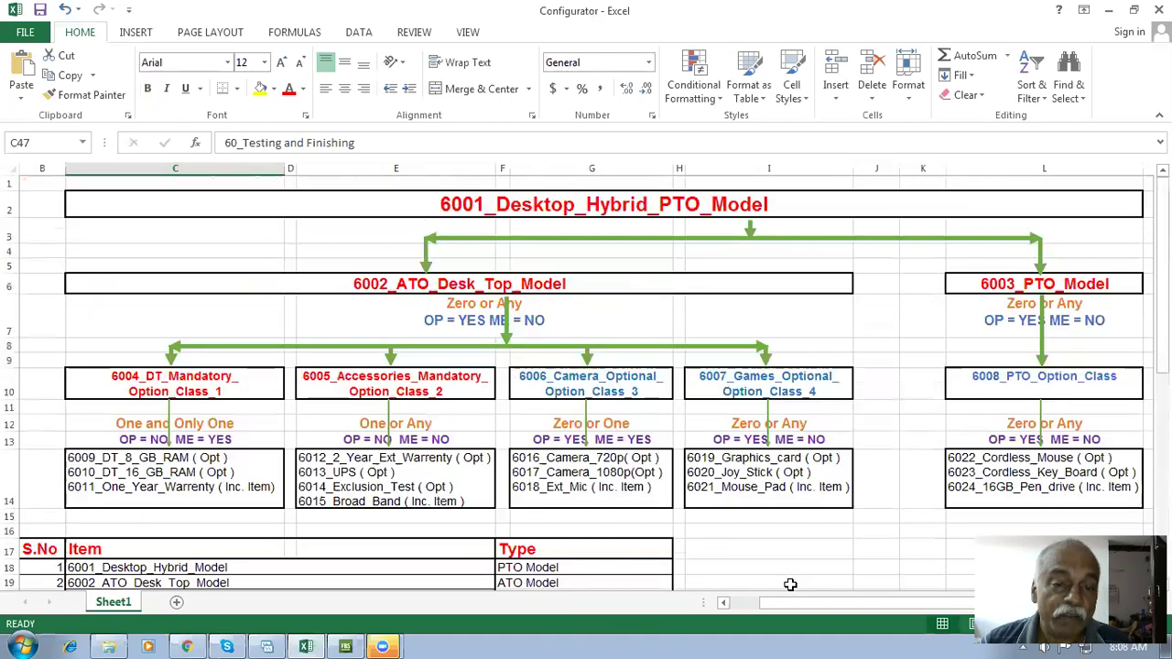
pyautogui.click(785, 567)
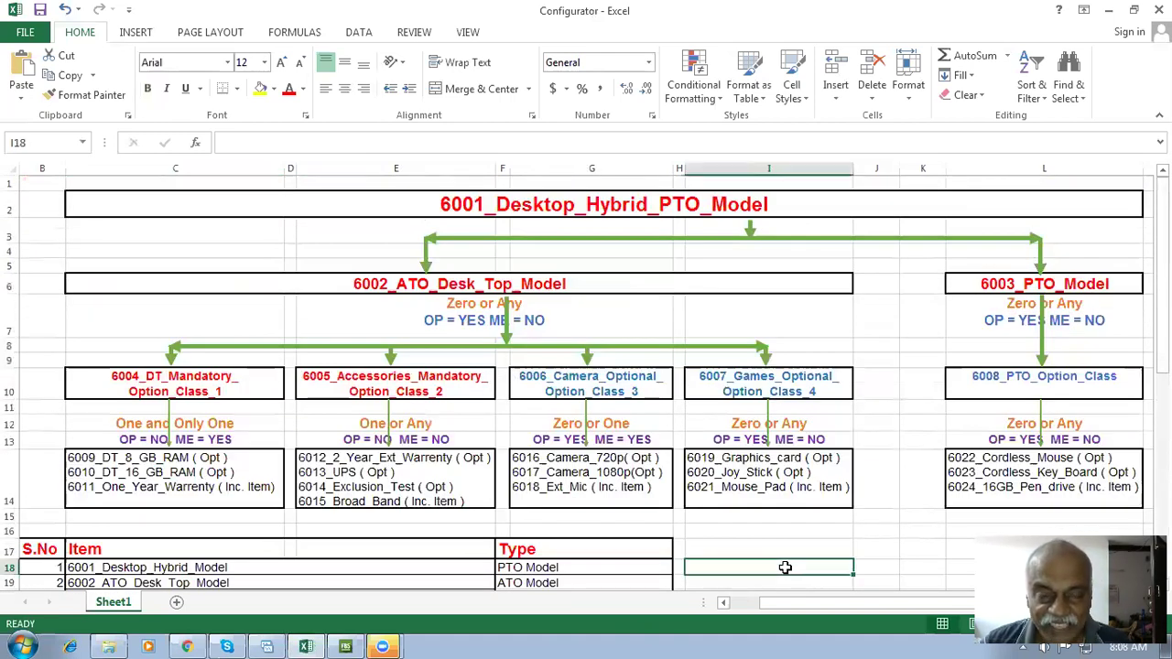